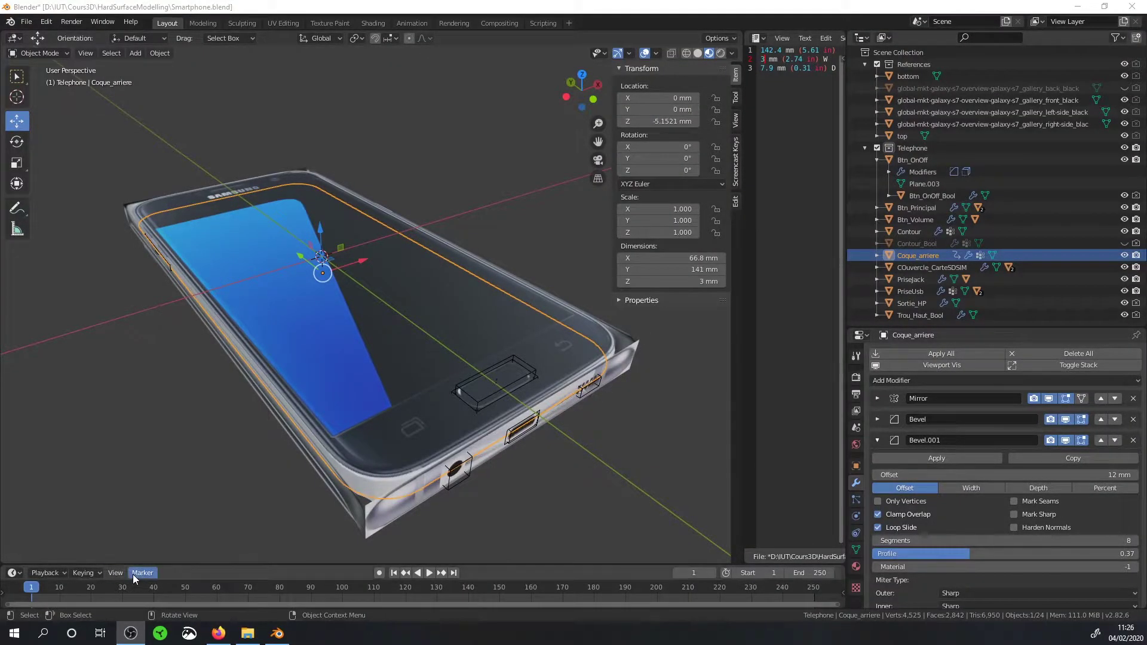
# Step: Hide the References collection and select Contour, orbiting around the grey phone body
pyautogui.moveTo(271, 284); pyautogui.dragTo(263, 194, button='middle')
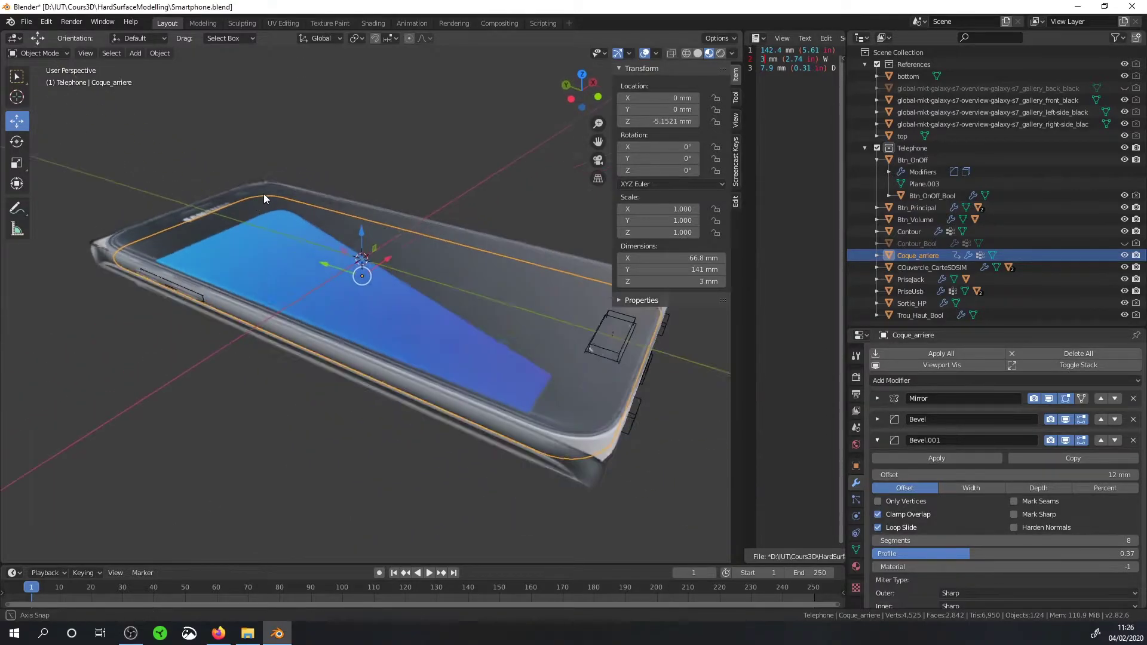
pyautogui.click(1124, 65)
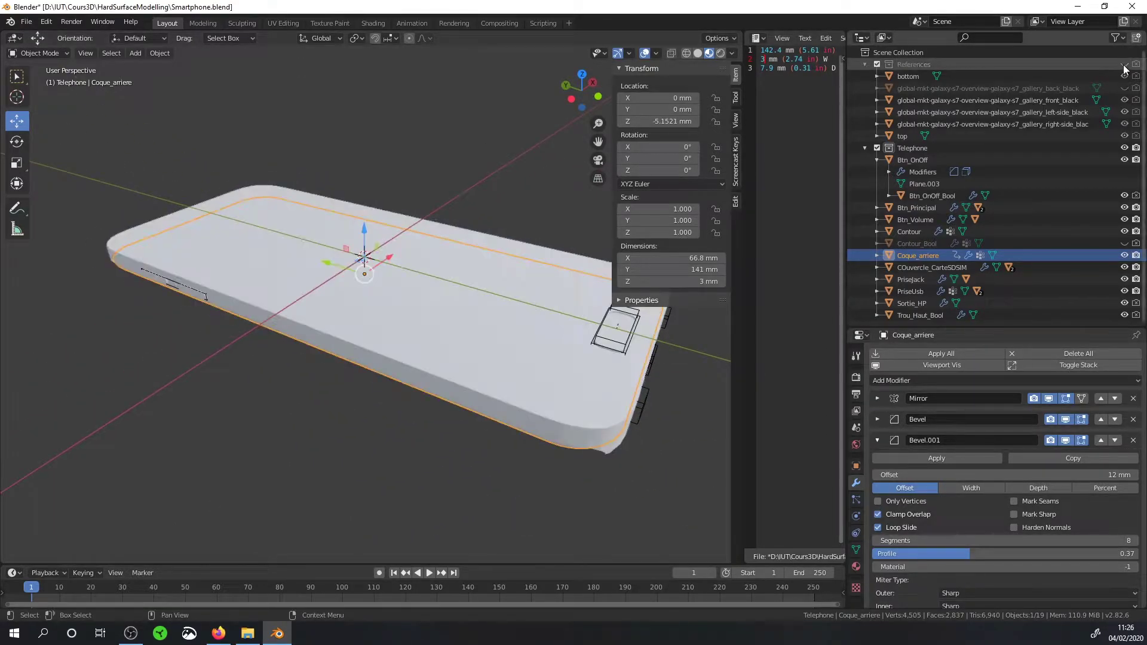
pyautogui.click(381, 341)
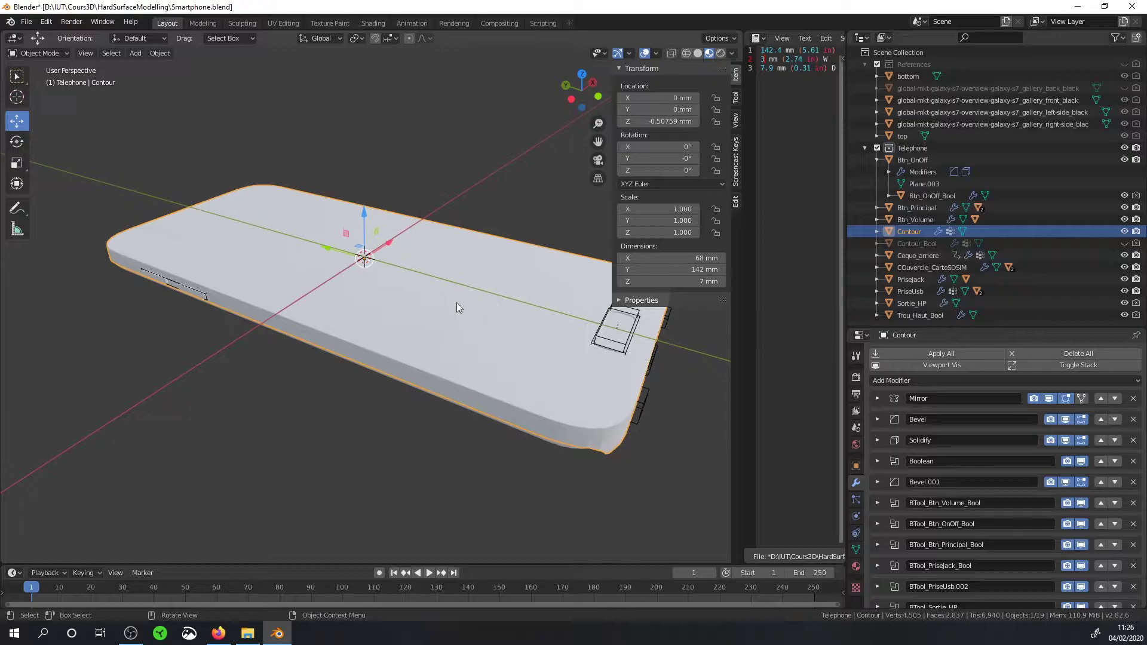
pyautogui.moveTo(457, 303)
pyautogui.mouseDown(button='middle')
pyautogui.moveTo(424, 233)
pyautogui.moveTo(432, 258)
pyautogui.mouseUp(button='middle')
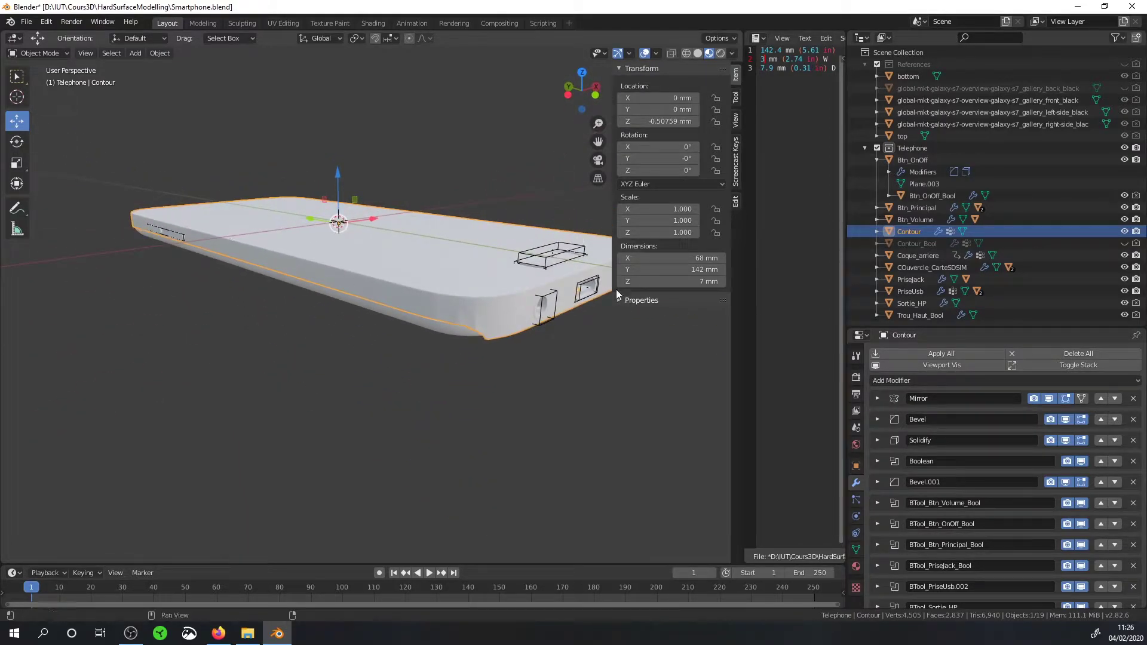
pyautogui.scroll(1, 479, 313)
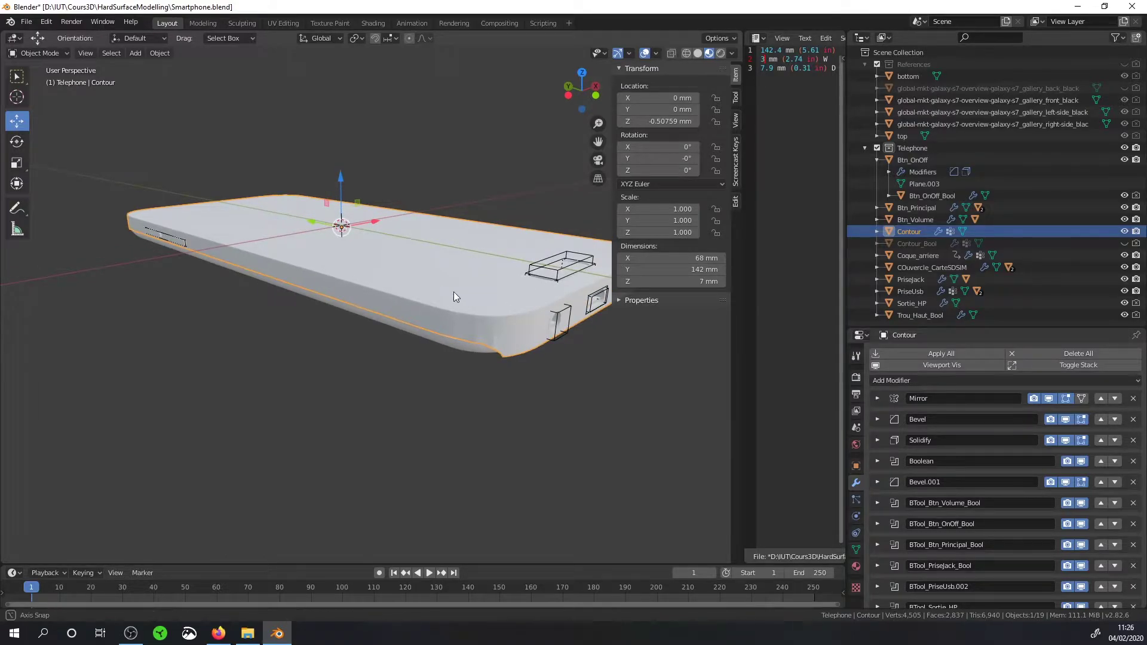
pyautogui.moveTo(453, 291); pyautogui.dragTo(463, 300, button='middle')
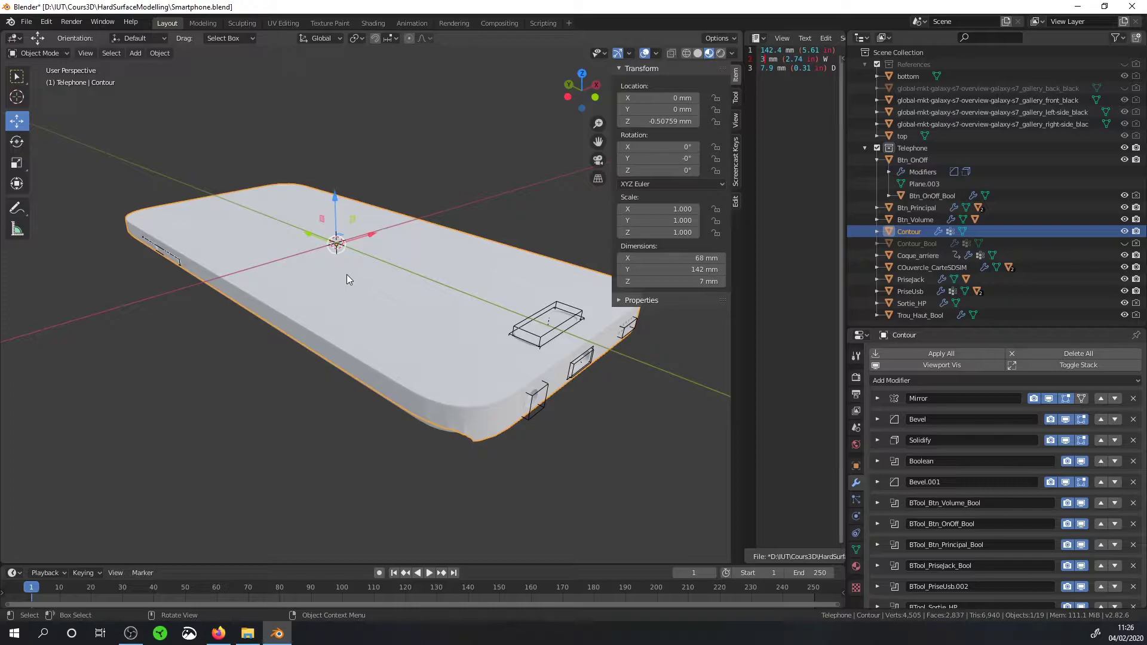
# Step: Duplicate Contour in place and raise the copy, Contour.001, 10 mm on Z
pyautogui.hotkey('shift', 'd')
pyautogui.press('Escape')
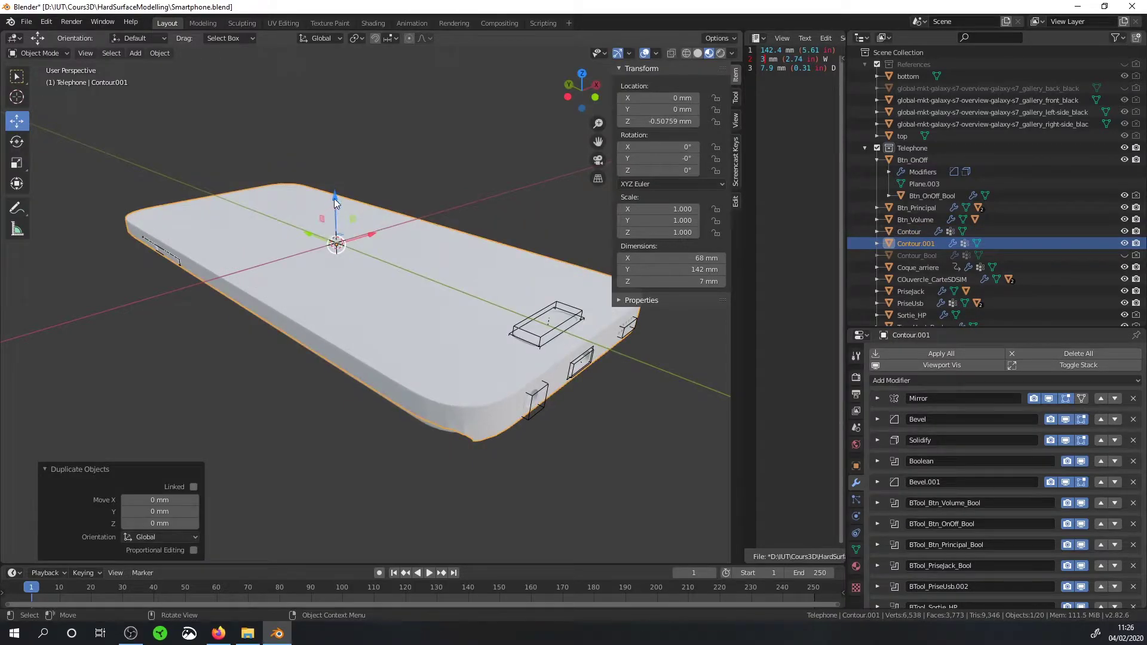
pyautogui.keyDown('ctrl'); pyautogui.moveTo(335, 198); pyautogui.dragTo(335, 162); pyautogui.keyUp('ctrl')
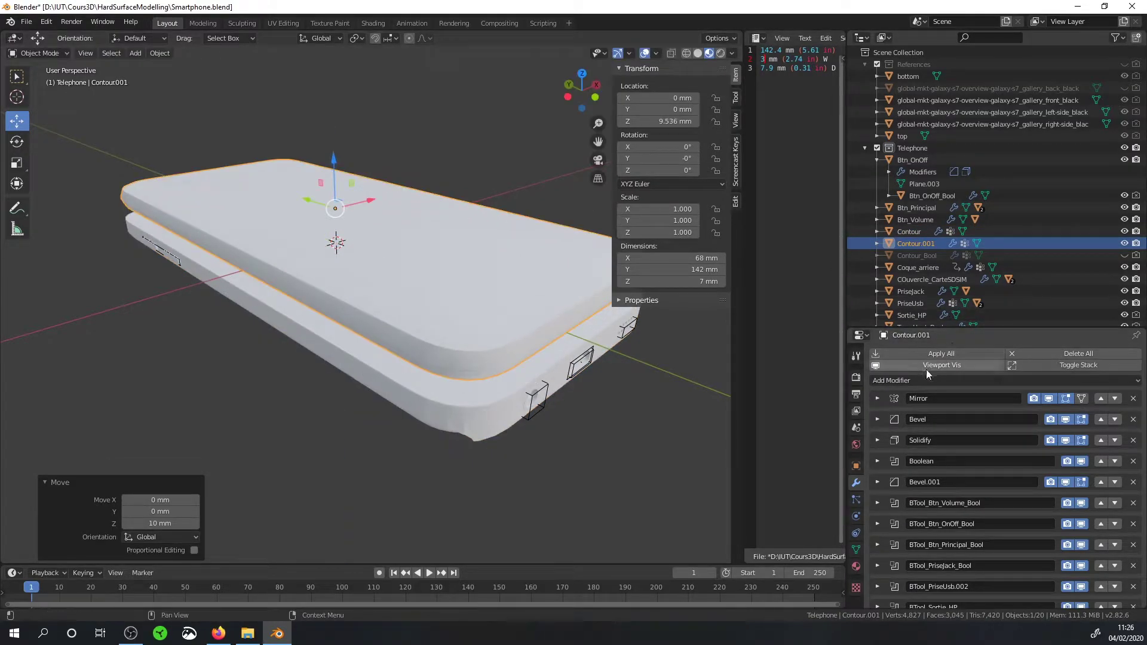
pyautogui.scroll(-2, 909, 405)
pyautogui.scroll(2, 908, 411)
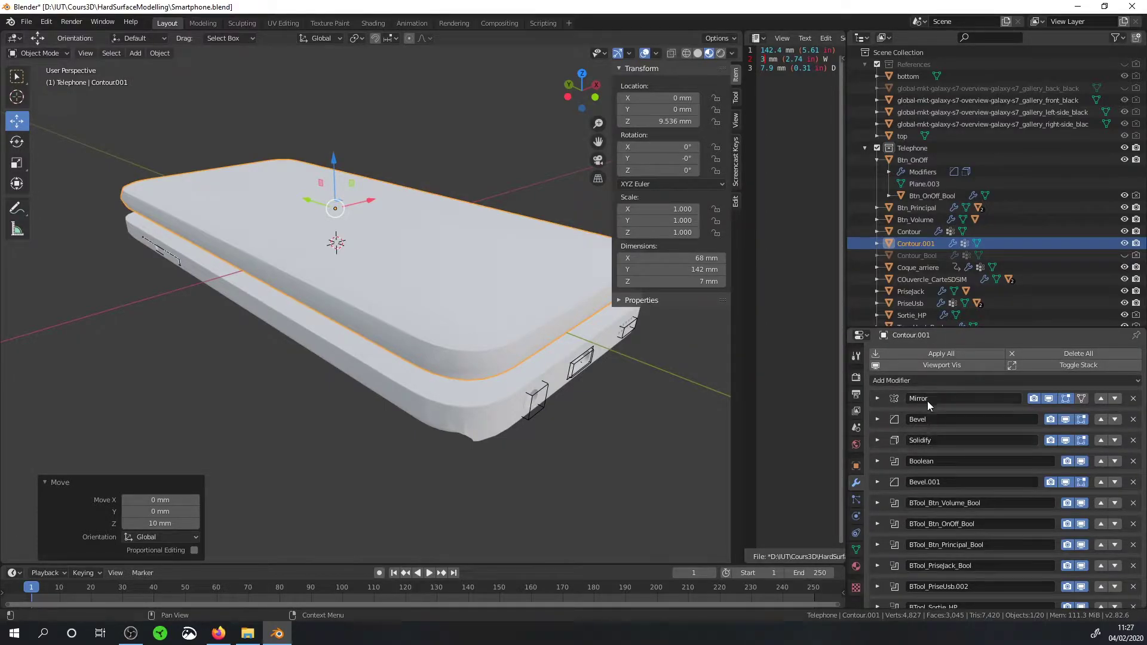
# Step: Delete the Boolean, Bevel.001 and BTool modifiers from Contour.001
pyautogui.click(1133, 460)
pyautogui.click(1132, 460)
pyautogui.click(1133, 460)
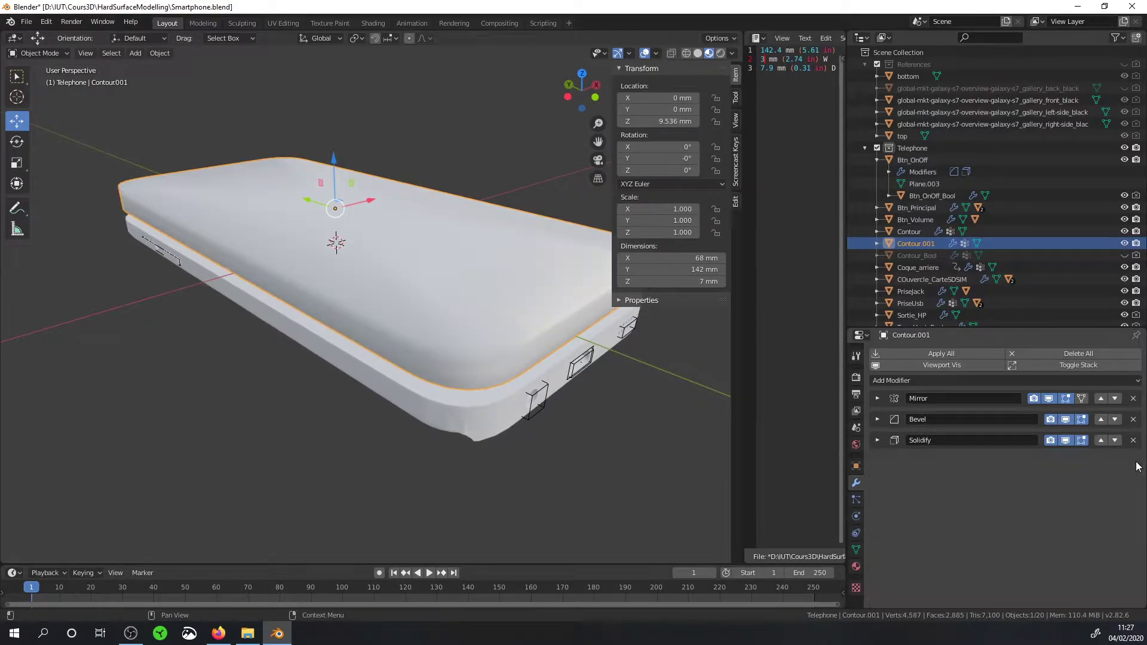
pyautogui.moveTo(465, 311); pyautogui.dragTo(410, 318, button='middle')
pyautogui.click(856, 549)
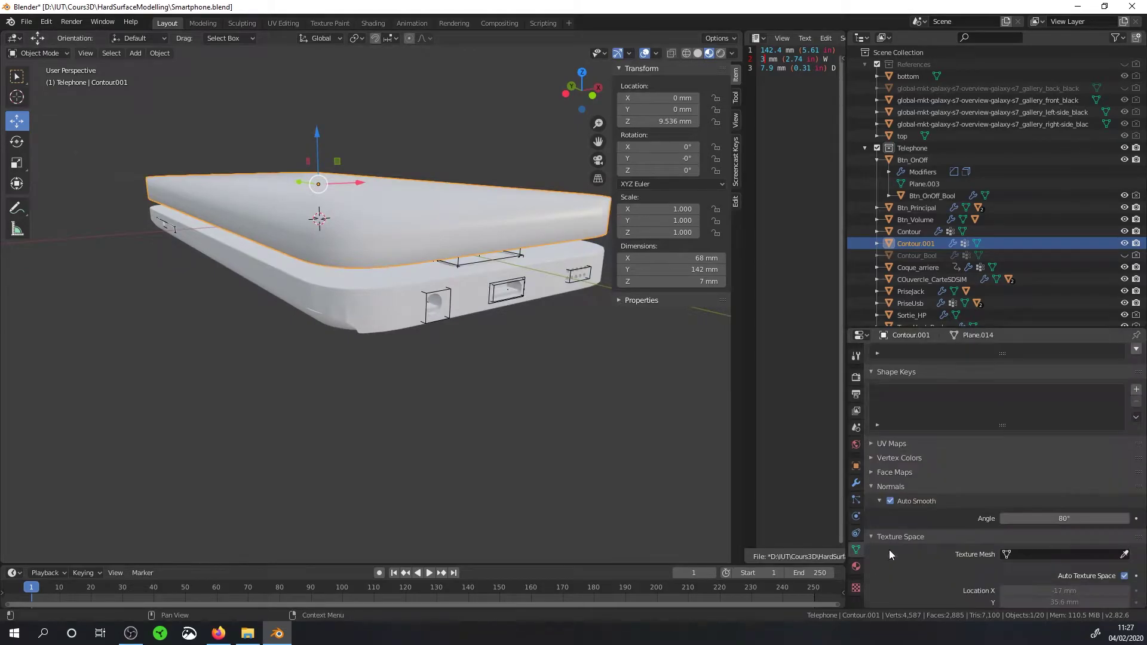
pyautogui.moveTo(359, 251)
pyautogui.mouseDown(button='middle')
pyautogui.moveTo(330, 220)
pyautogui.moveTo(328, 230)
pyautogui.mouseUp(button='middle')
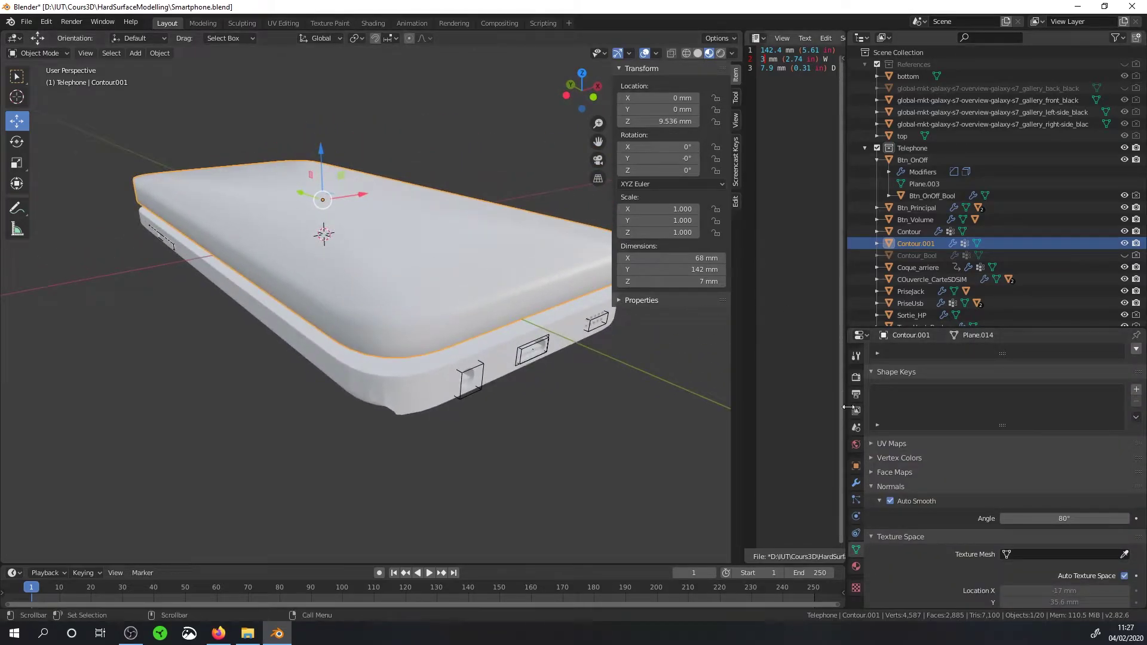
pyautogui.click(855, 483)
# Step: Show objects in random solid colours and review the copy's Bevel and Solidify settings
pyautogui.click(696, 53)
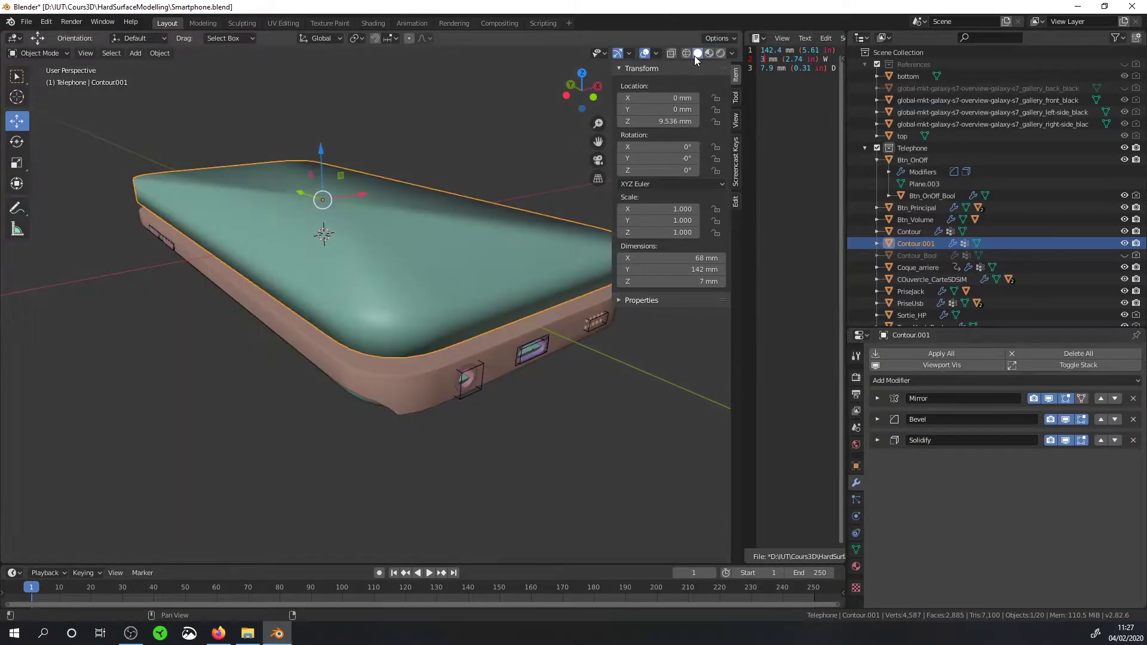
pyautogui.moveTo(531, 167)
pyautogui.mouseDown(button='middle')
pyautogui.moveTo(547, 146)
pyautogui.moveTo(565, 168)
pyautogui.mouseUp(button='middle')
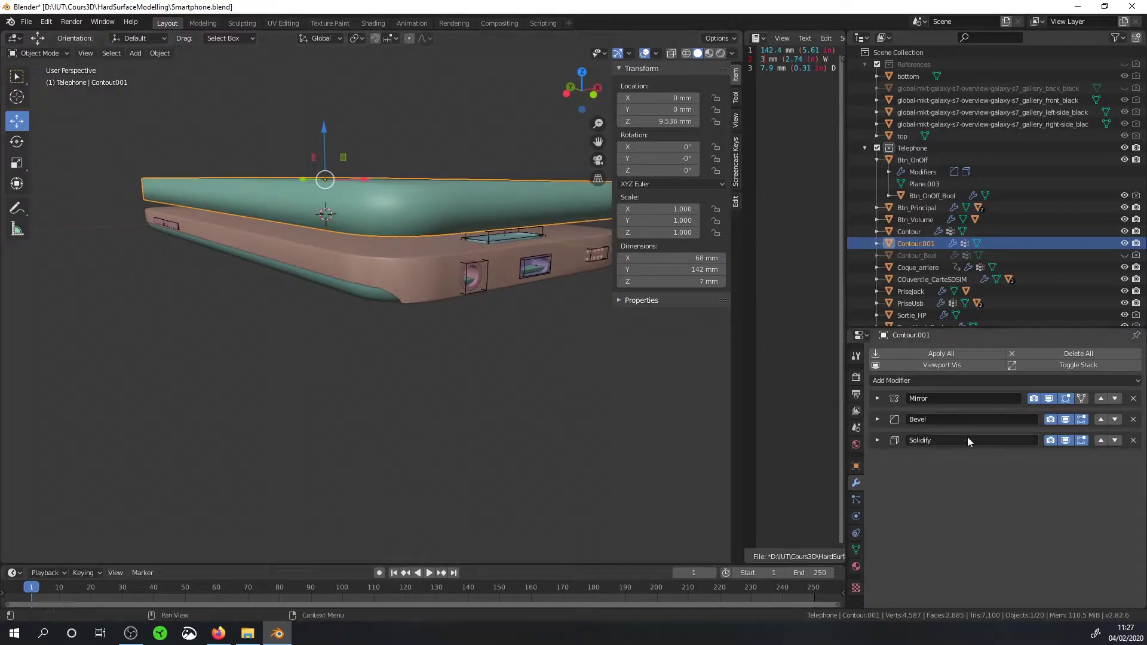
pyautogui.click(876, 440)
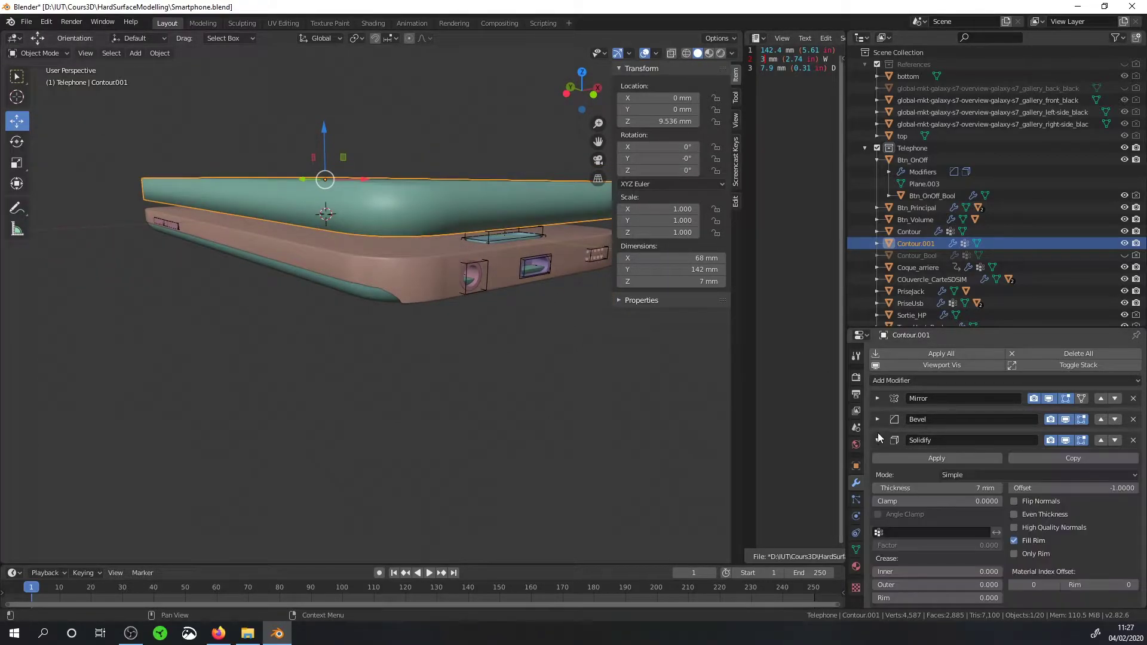
pyautogui.click(876, 418)
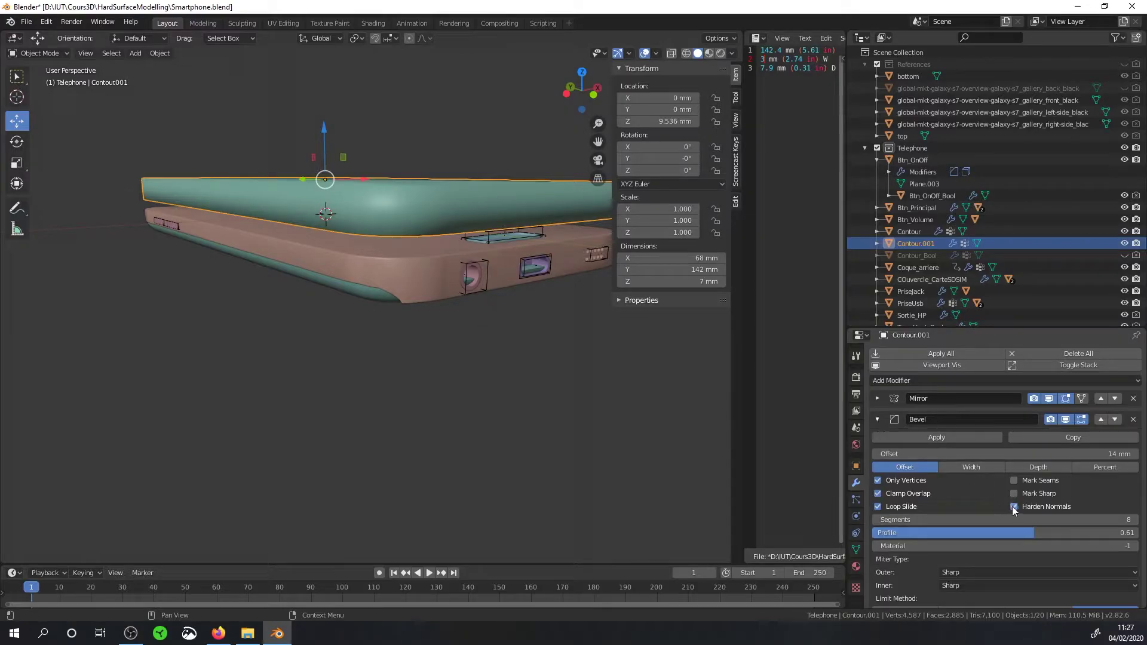
pyautogui.moveTo(442, 197)
pyautogui.mouseDown(button='middle')
pyautogui.moveTo(461, 279)
pyautogui.moveTo(464, 263)
pyautogui.mouseUp(button='middle')
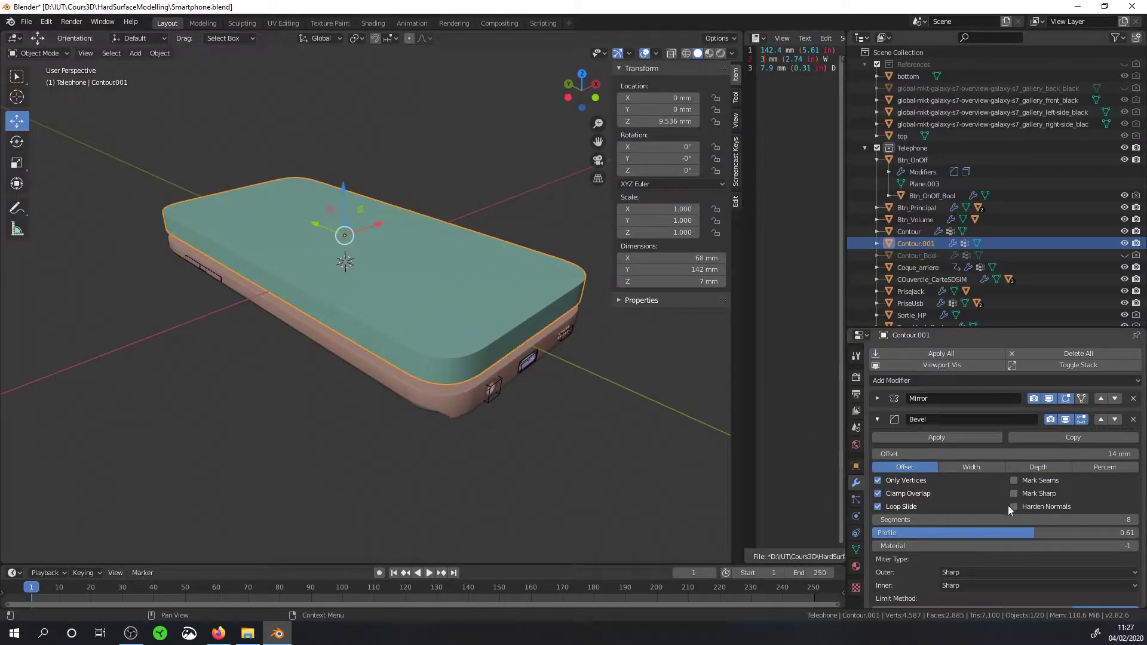
pyautogui.click(883, 417)
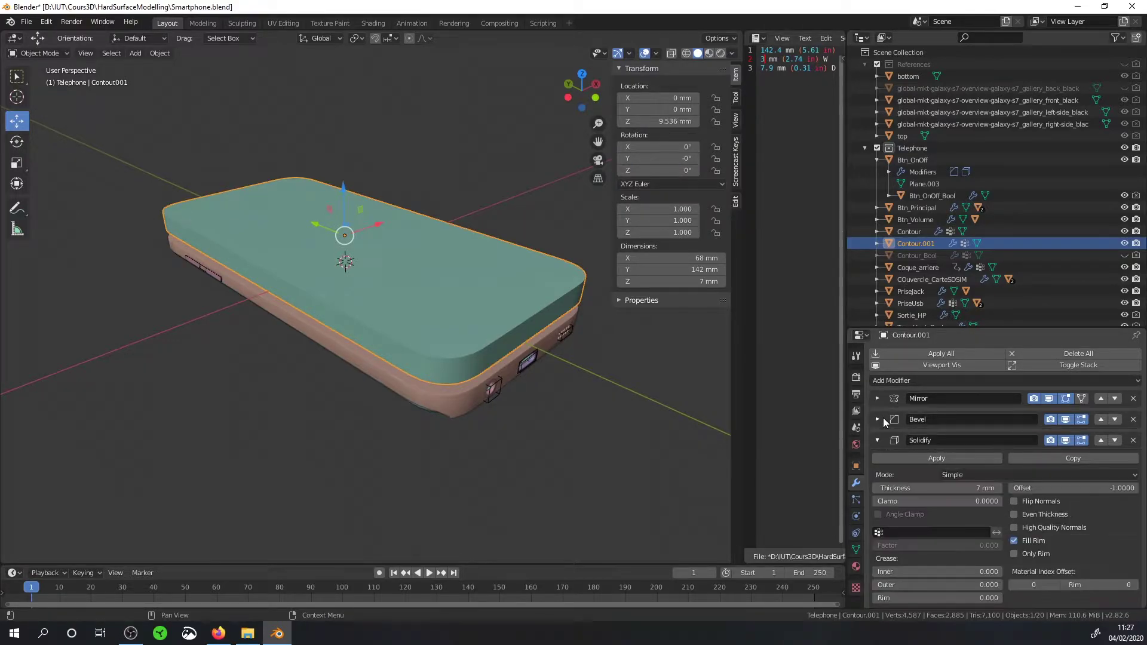
pyautogui.moveTo(418, 263); pyautogui.dragTo(390, 271, button='middle')
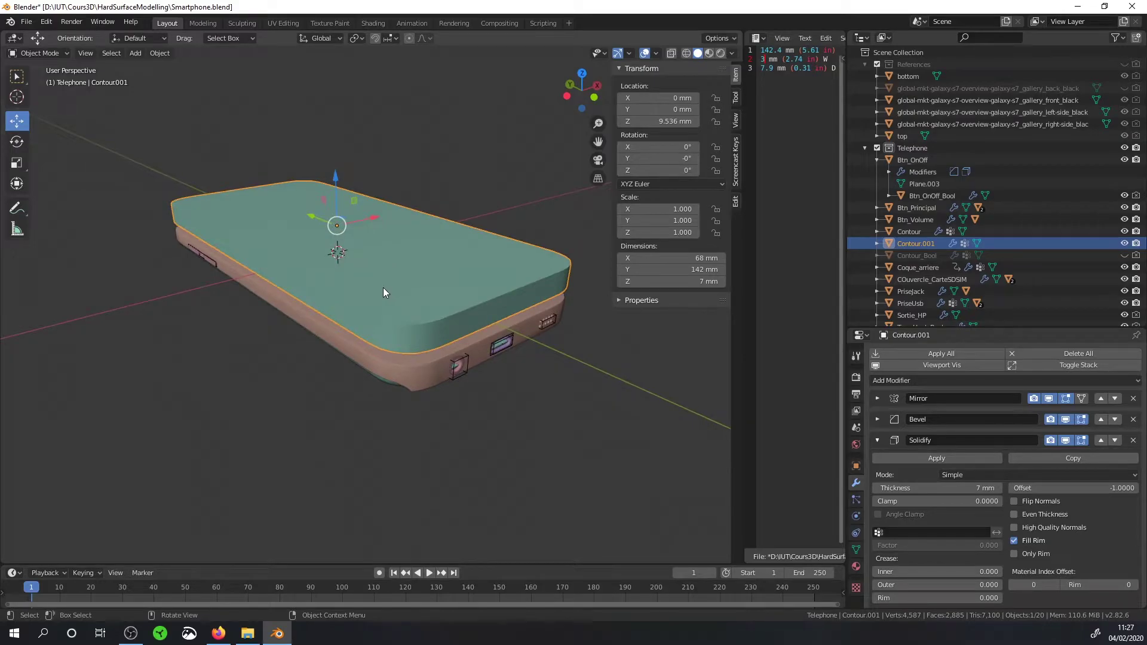
pyautogui.press('KP_7')
pyautogui.scroll(2, 381, 262)
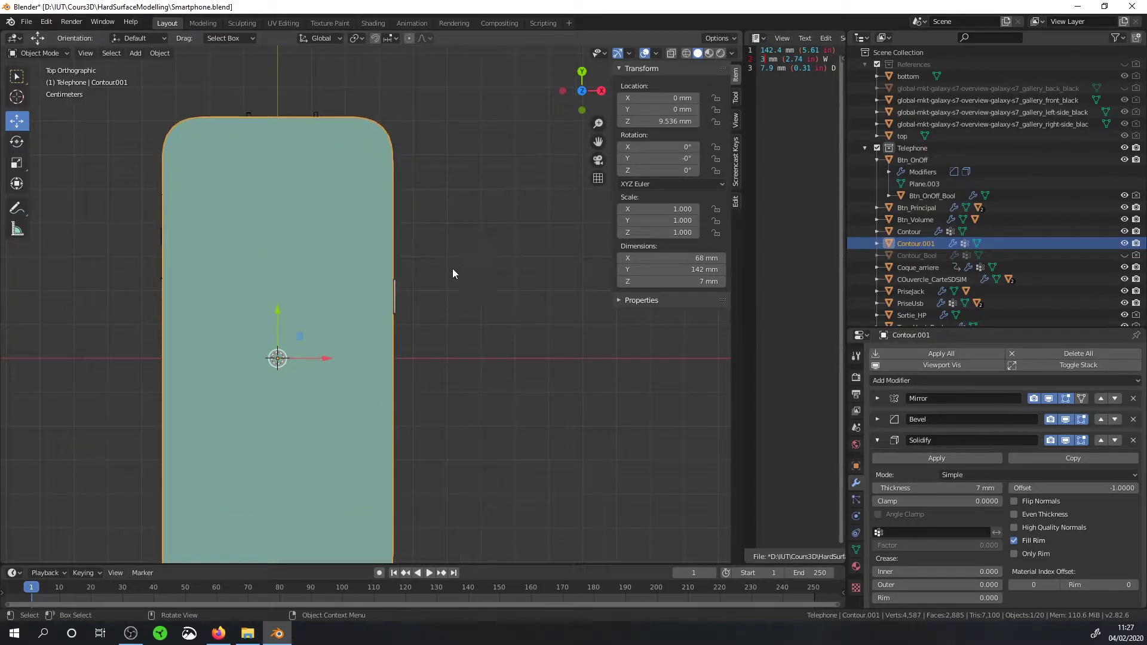
# Step: Shrink the copy slightly, then narrow its width to about 65.5 × 140 mm
pyautogui.press('s')
pyautogui.click(492, 277)
pyautogui.press('s')
pyautogui.press('x')
pyautogui.click(492, 278)
pyautogui.moveTo(492, 277)
pyautogui.mouseDown(button='middle')
pyautogui.moveTo(403, 173)
pyautogui.moveTo(457, 224)
pyautogui.mouseUp(button='middle')
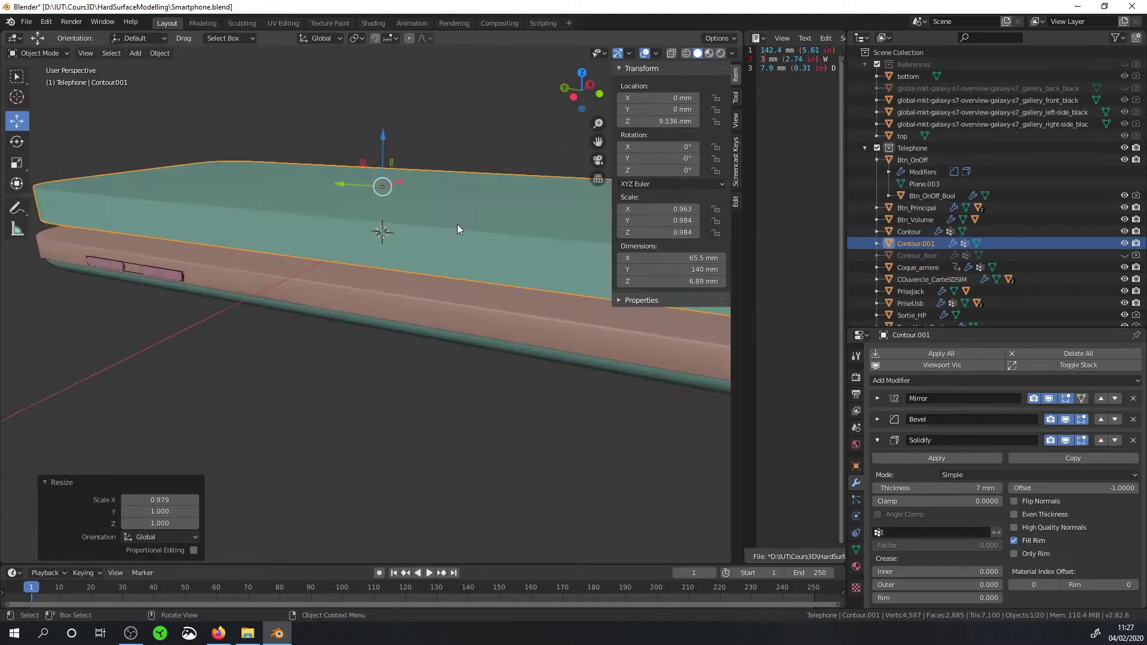
# Step: Rename Contour.001 to ZoneEcran in the Outliner
pyautogui.doubleClick(918, 244)
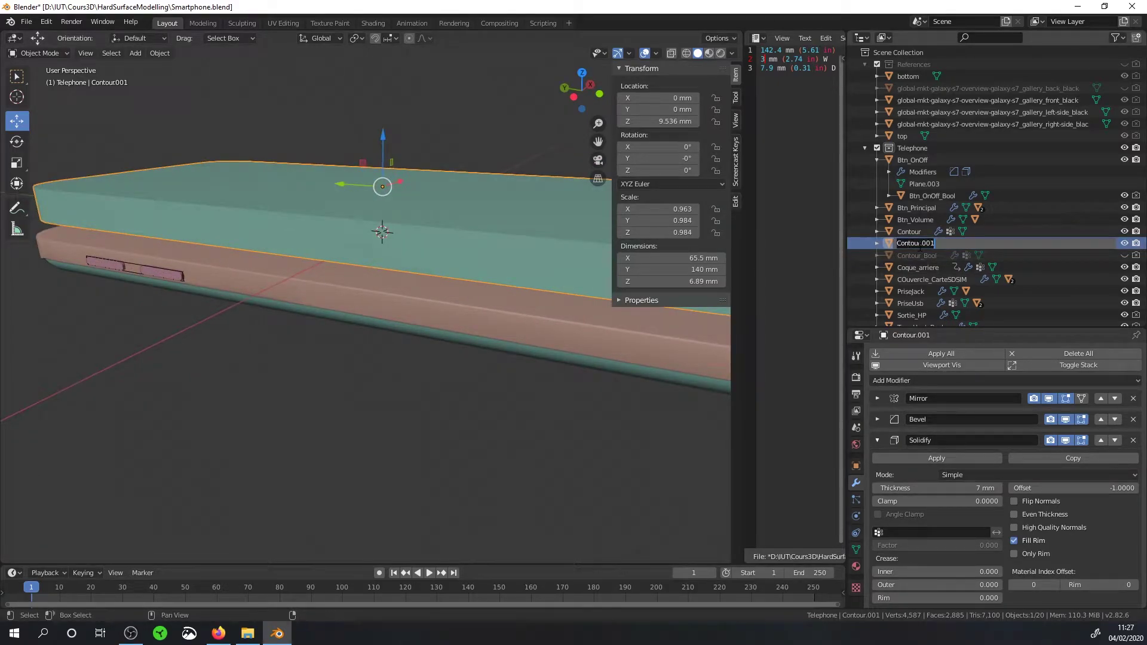
pyautogui.write('Z')
pyautogui.write('oneEcran')
pyautogui.press('Return')
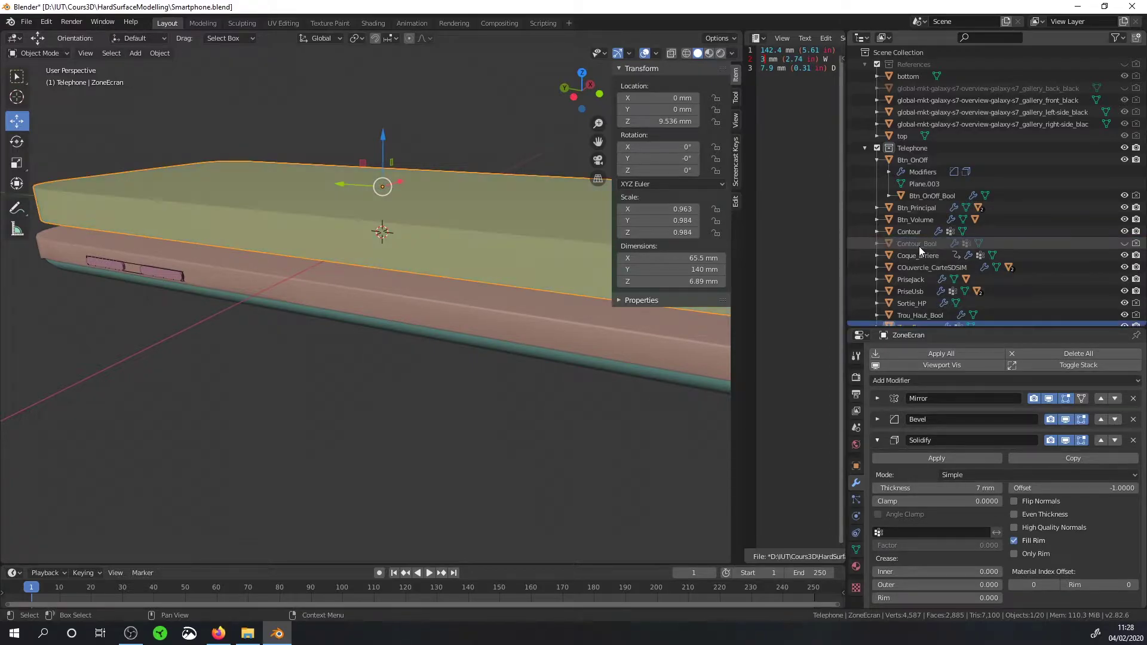
# Step: Apply ZoneEcran's scale so it reads 1.000 at 65.5 × 140 × 7 mm
pyautogui.scroll(-1, 927, 256)
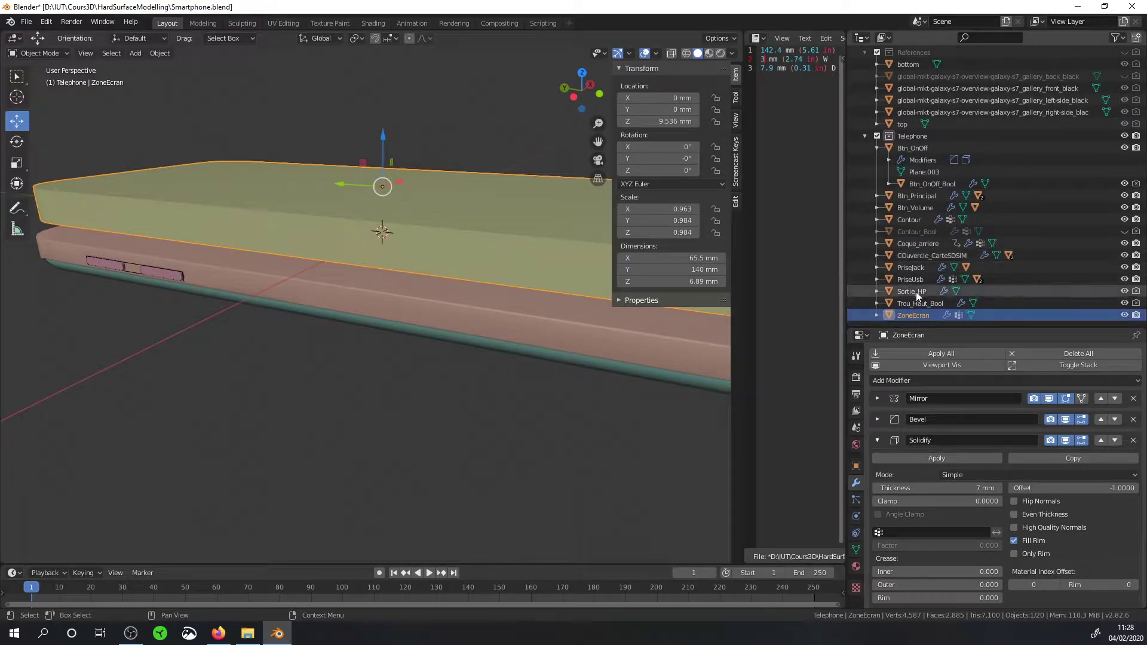
pyautogui.moveTo(258, 184)
pyautogui.mouseDown(button='middle')
pyautogui.moveTo(346, 178)
pyautogui.moveTo(357, 144)
pyautogui.moveTo(368, 162)
pyautogui.moveTo(360, 187)
pyautogui.mouseUp(button='middle')
pyautogui.scroll(2, 370, 194)
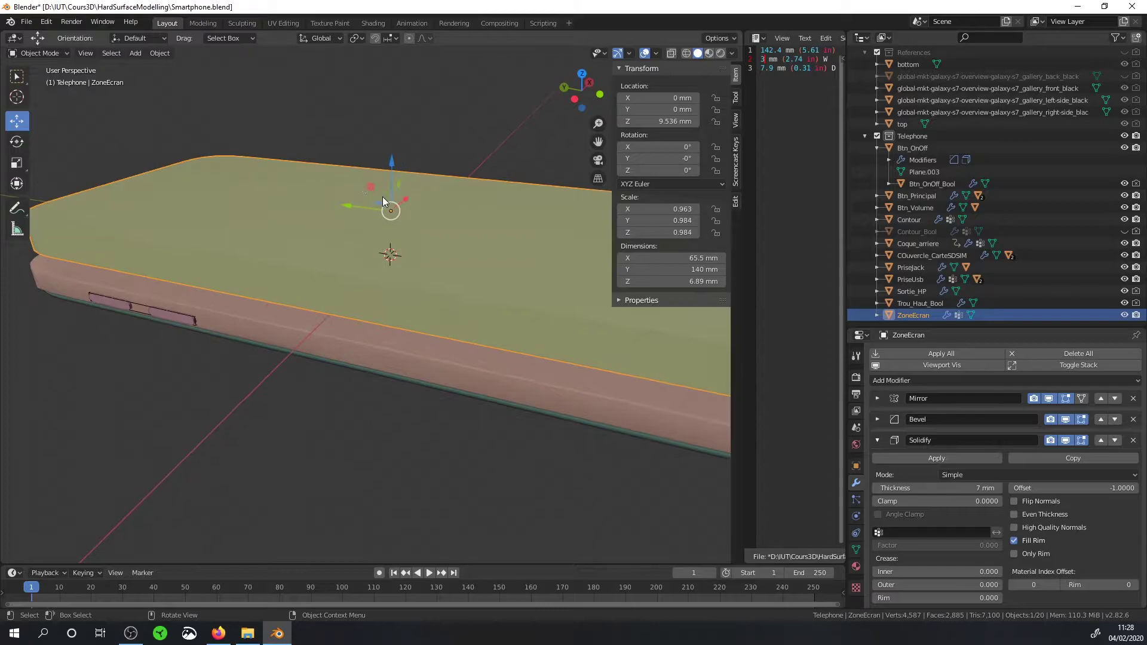
pyautogui.scroll(-3, 561, 246)
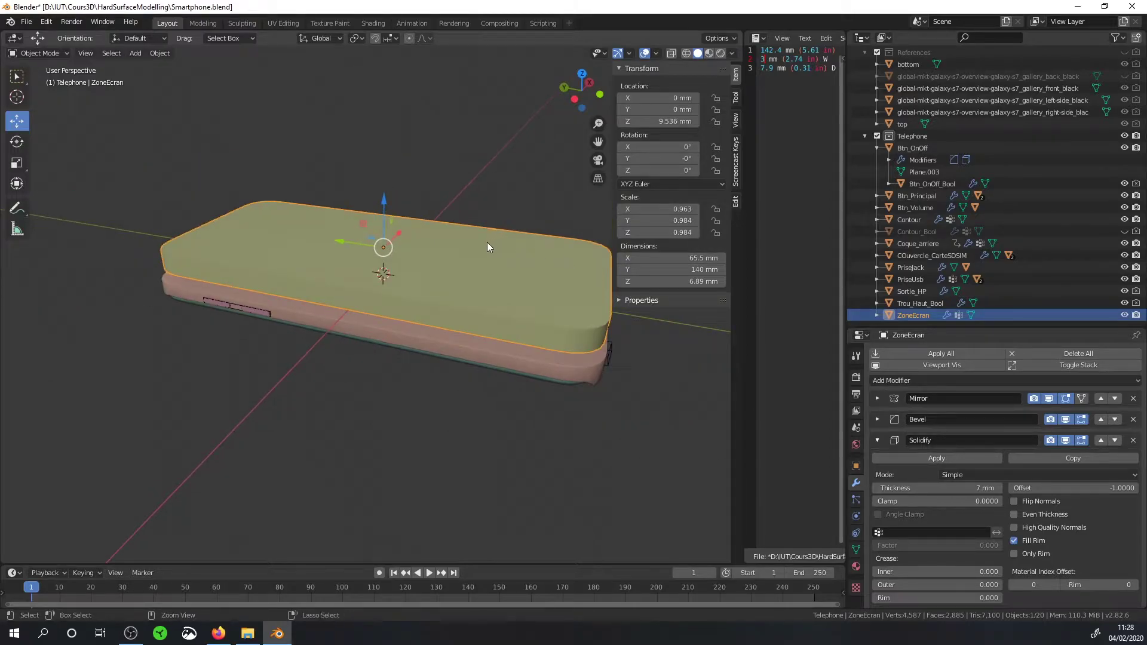
pyautogui.hotkey('ctrl', 'a')
pyautogui.click(487, 243)
pyautogui.moveTo(486, 242)
pyautogui.mouseDown(button='middle')
pyautogui.moveTo(504, 253)
pyautogui.moveTo(513, 232)
pyautogui.mouseUp(button='middle')
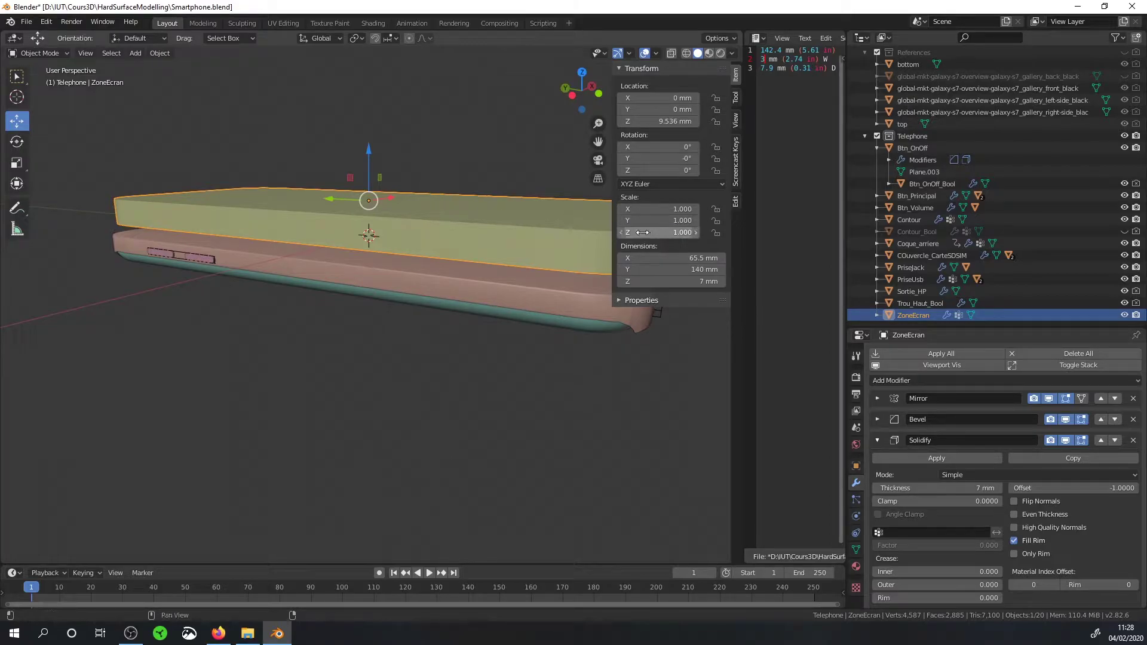
# Step: Duplicate ZoneEcran in place as ZoneEcran.001
pyautogui.hotkey('shift', 'd')
pyautogui.rightClick(435, 190)
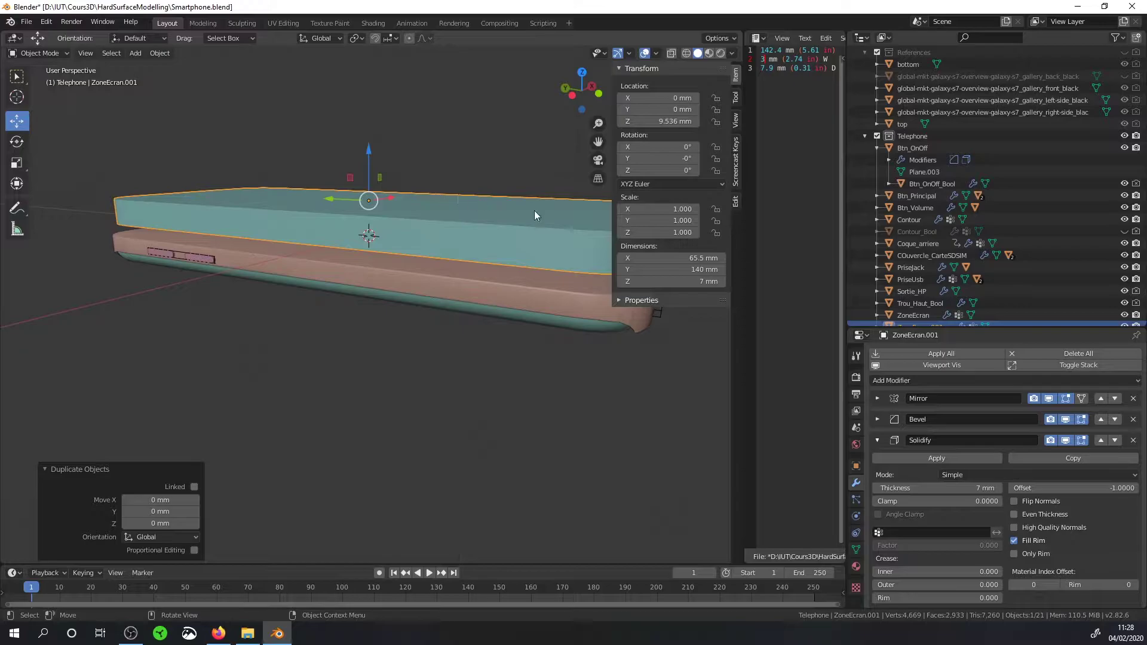
pyautogui.scroll(-1, 906, 307)
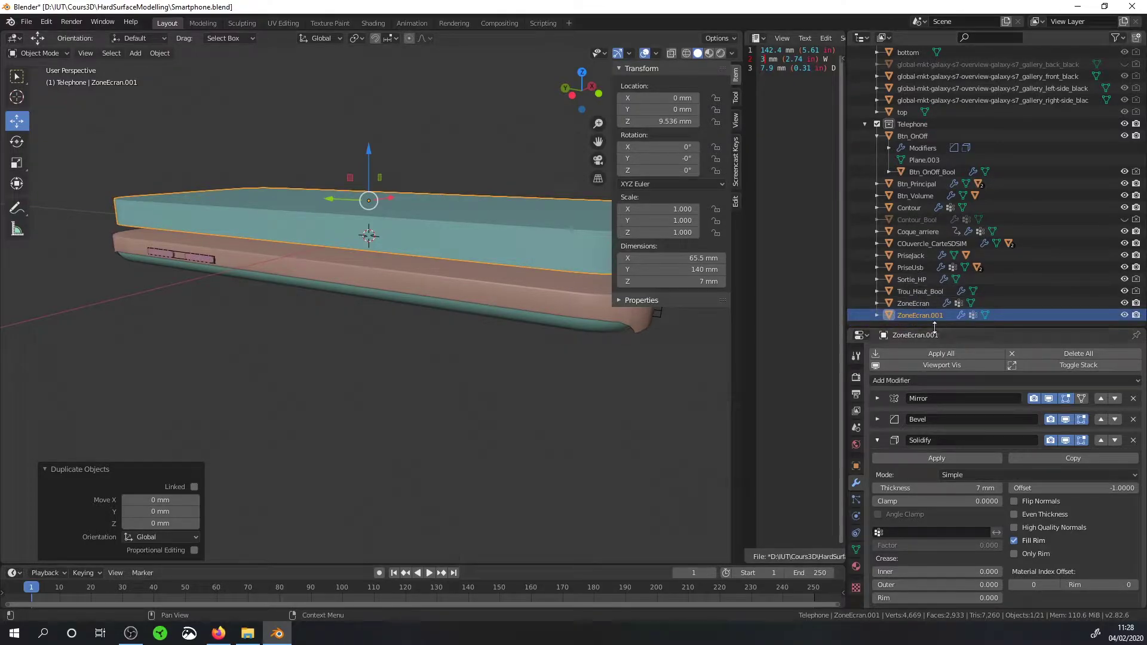
pyautogui.moveTo(934, 330); pyautogui.dragTo(936, 356)
# Step: Rename the ZoneEcran.001 duplicate to ZoneEcranBoll
pyautogui.doubleClick(935, 339)
pyautogui.press('End')
pyautogui.press('BackSpace')
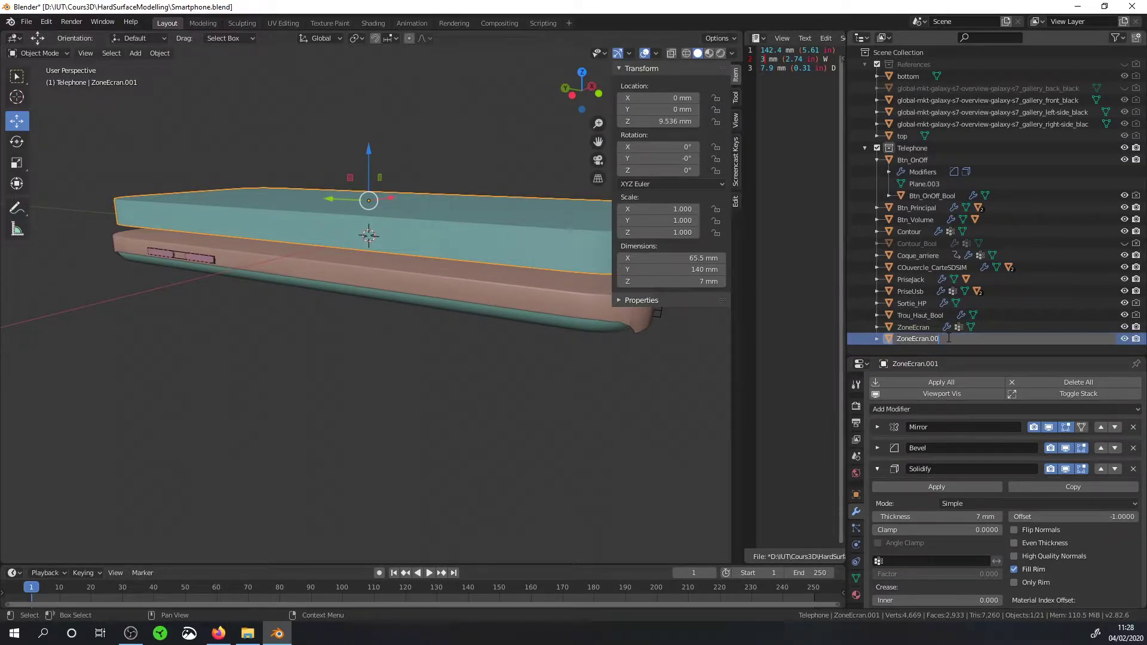
pyautogui.press('BackSpace')
pyautogui.press('BackSpace')
pyautogui.press('BackSpace')
pyautogui.write('Bo')
pyautogui.press('Return')
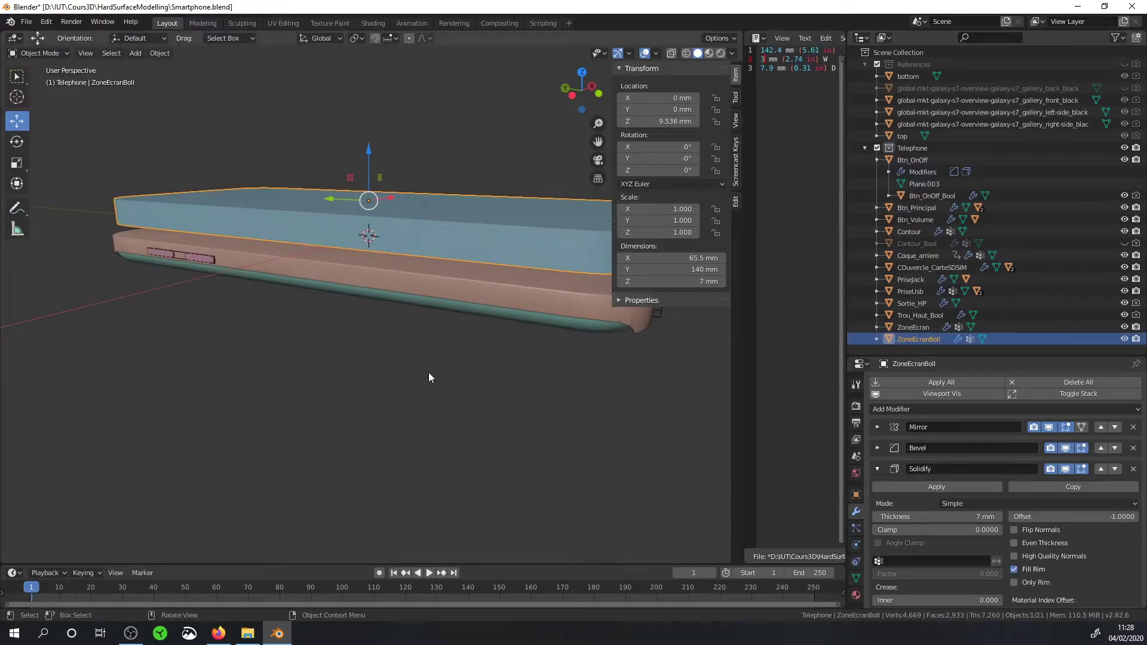
pyautogui.click(482, 263)
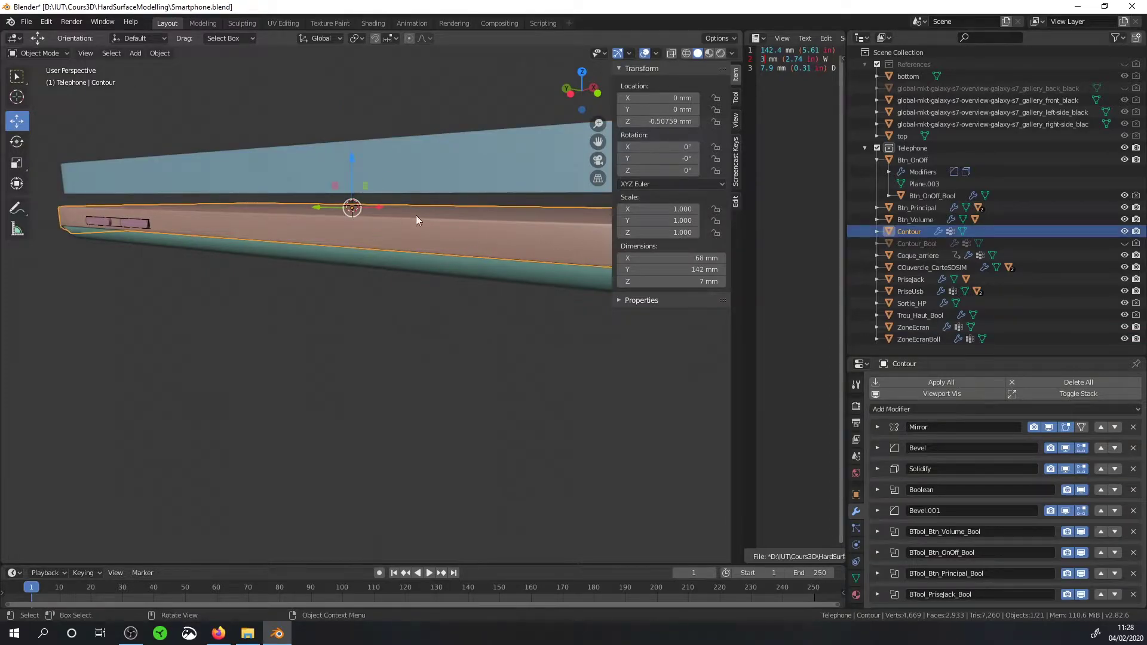
# Step: Hide ZoneEcran, select ZoneEcranBoll plus Contour, and show the sidebar's Bool Tool panel
pyautogui.scroll(1, 390, 242)
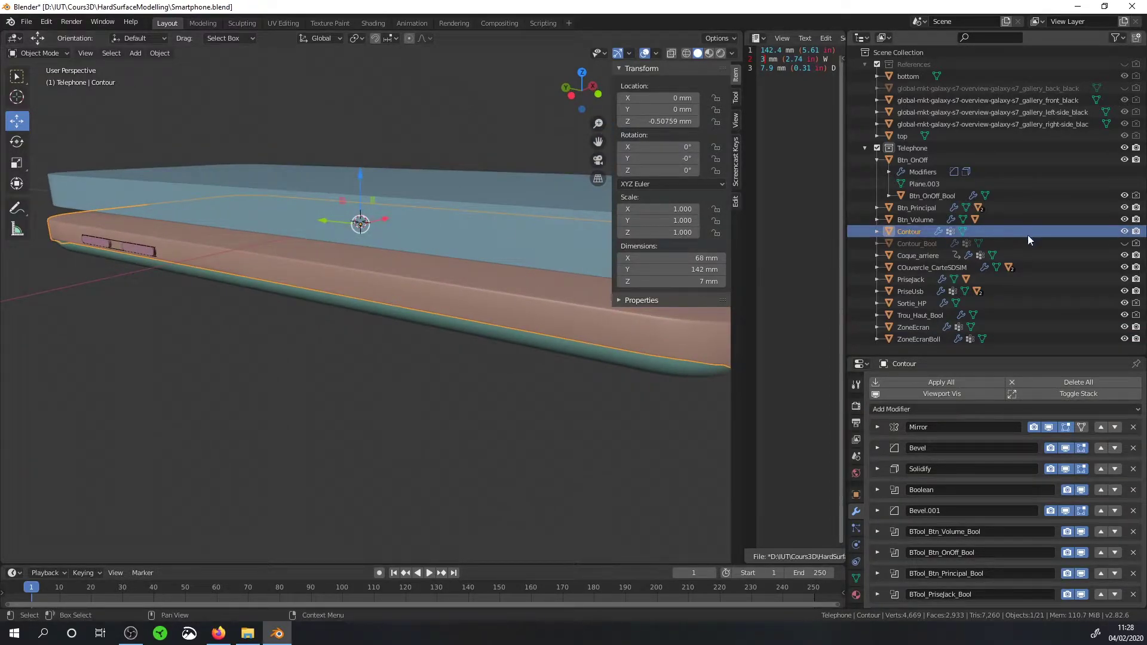
pyautogui.click(1124, 327)
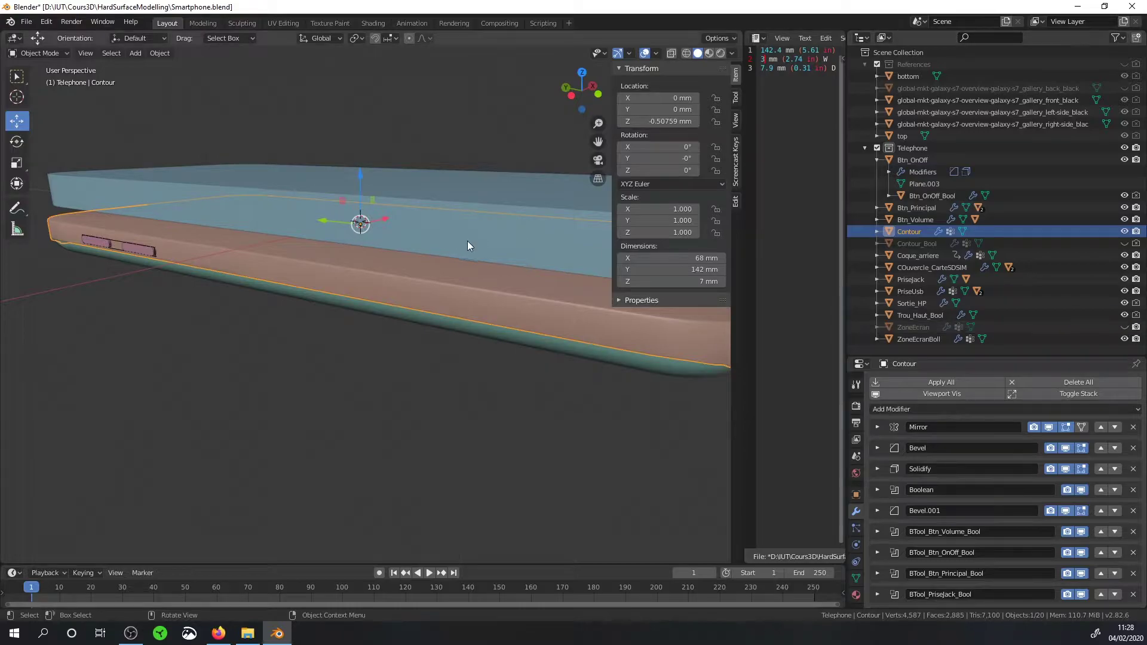
pyautogui.click(431, 194)
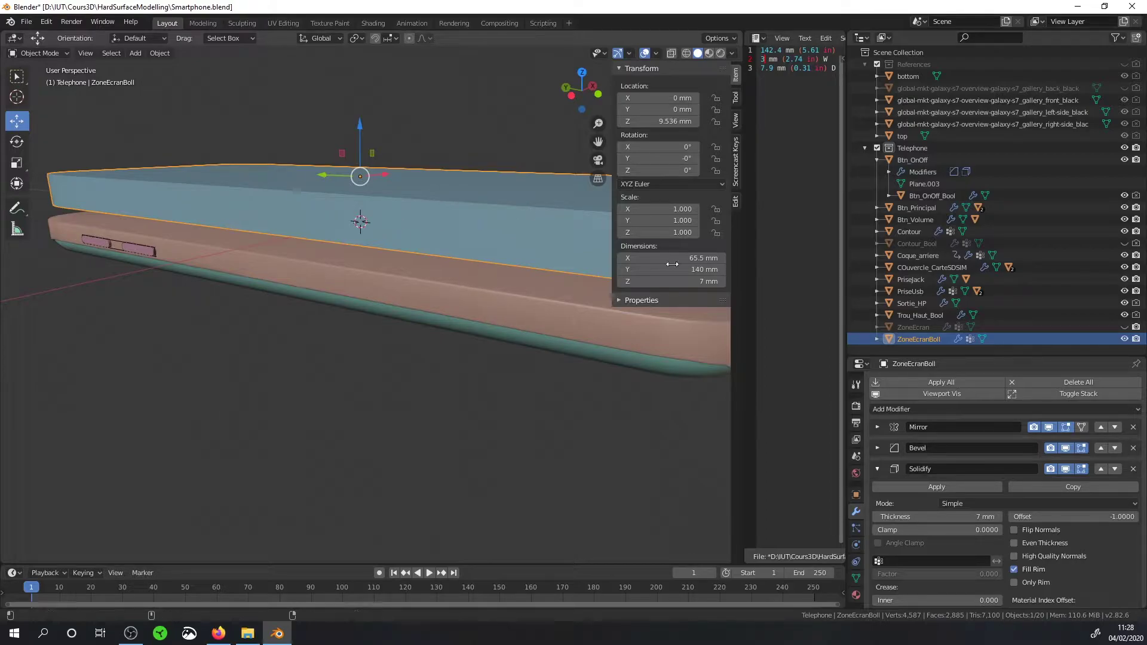
pyautogui.keyDown('shift'); pyautogui.click(456, 278); pyautogui.keyUp('shift')
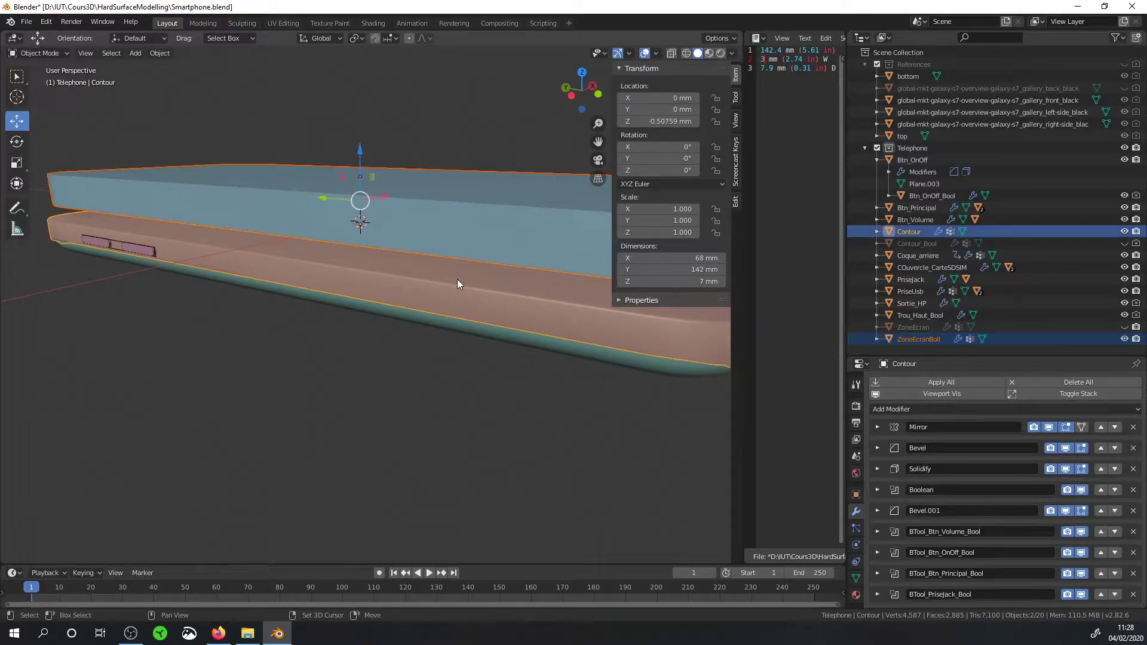
pyautogui.click(735, 97)
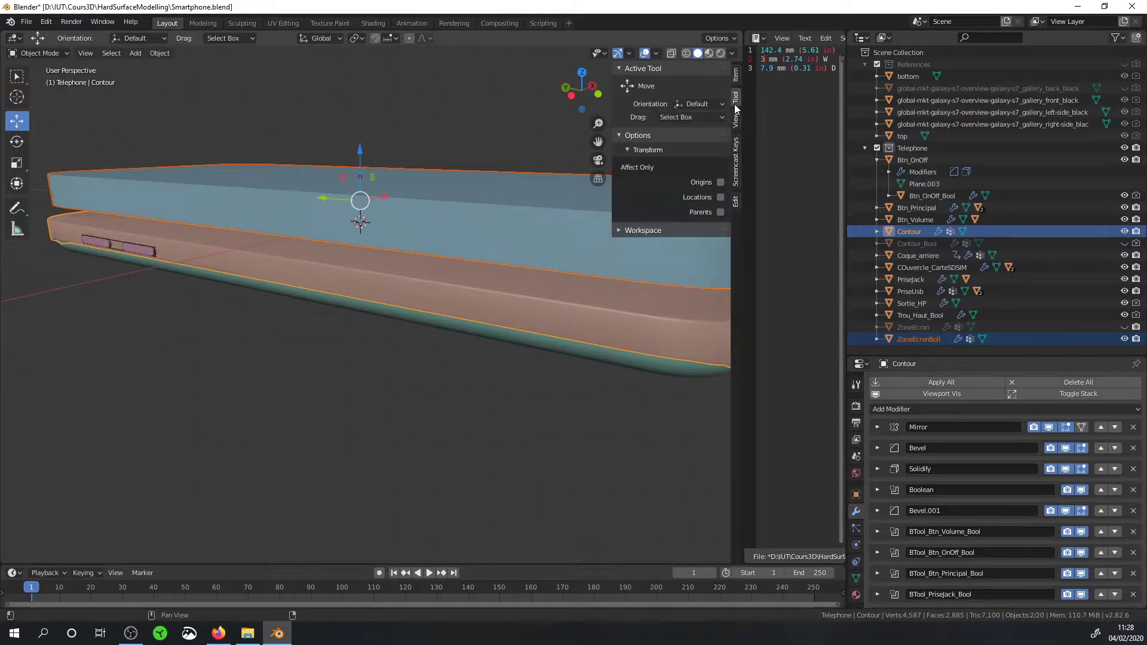
pyautogui.click(735, 123)
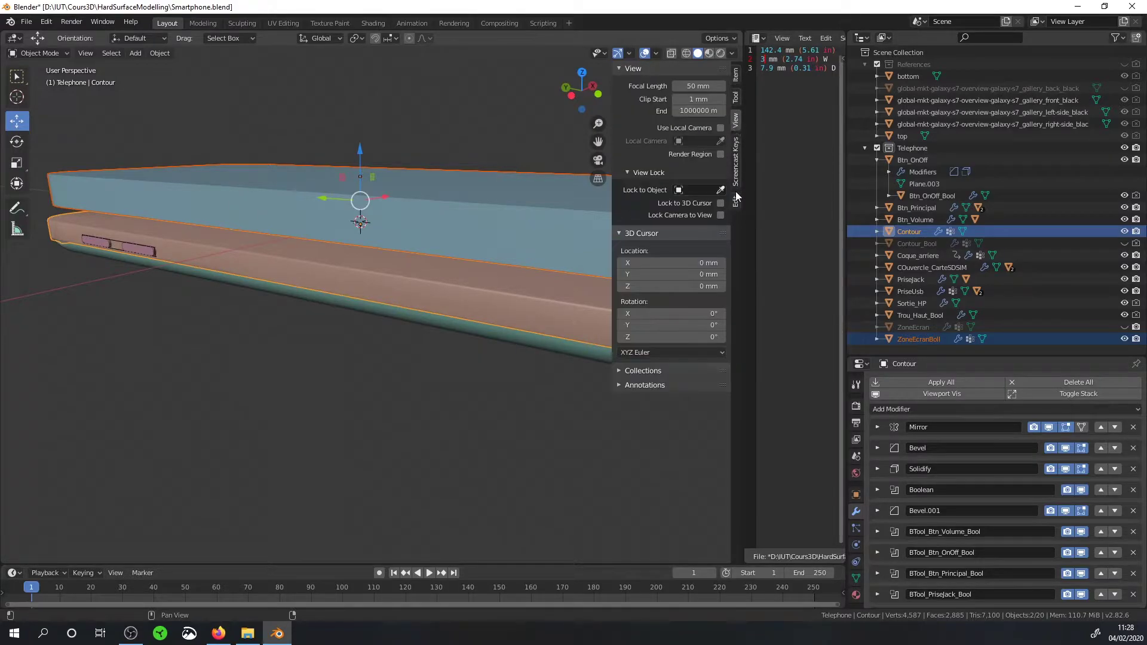
pyautogui.click(736, 200)
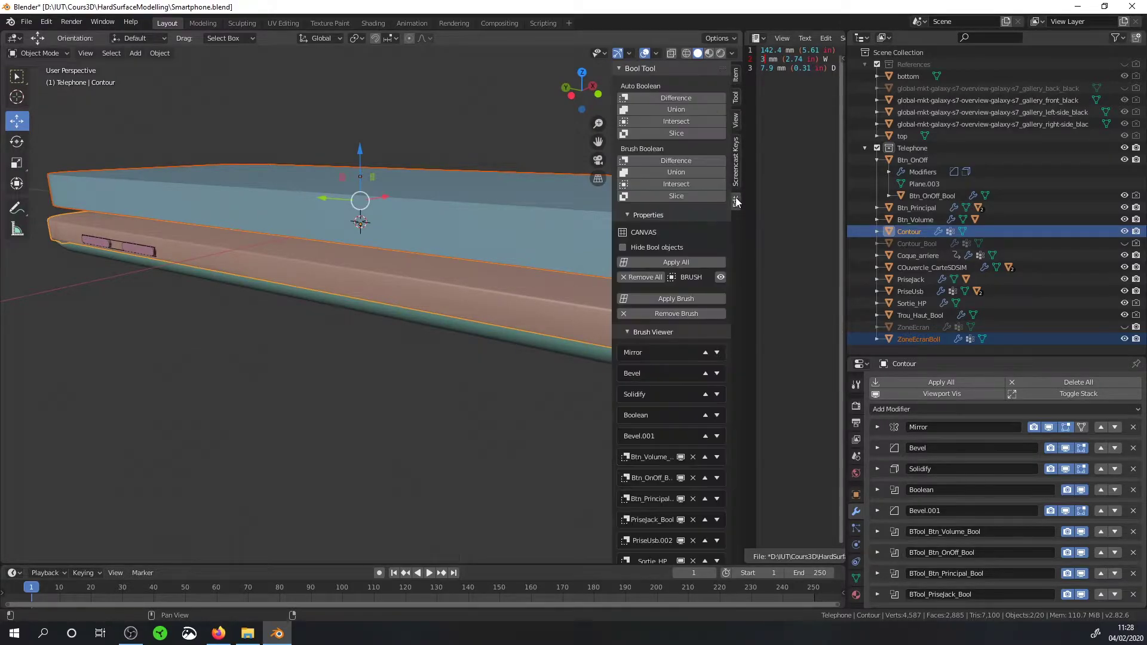
# Step: Apply a Brush Boolean Difference of ZoneEcranBoll on Contour and lower the cutter about 3 mm
pyautogui.click(670, 161)
pyautogui.click(405, 166)
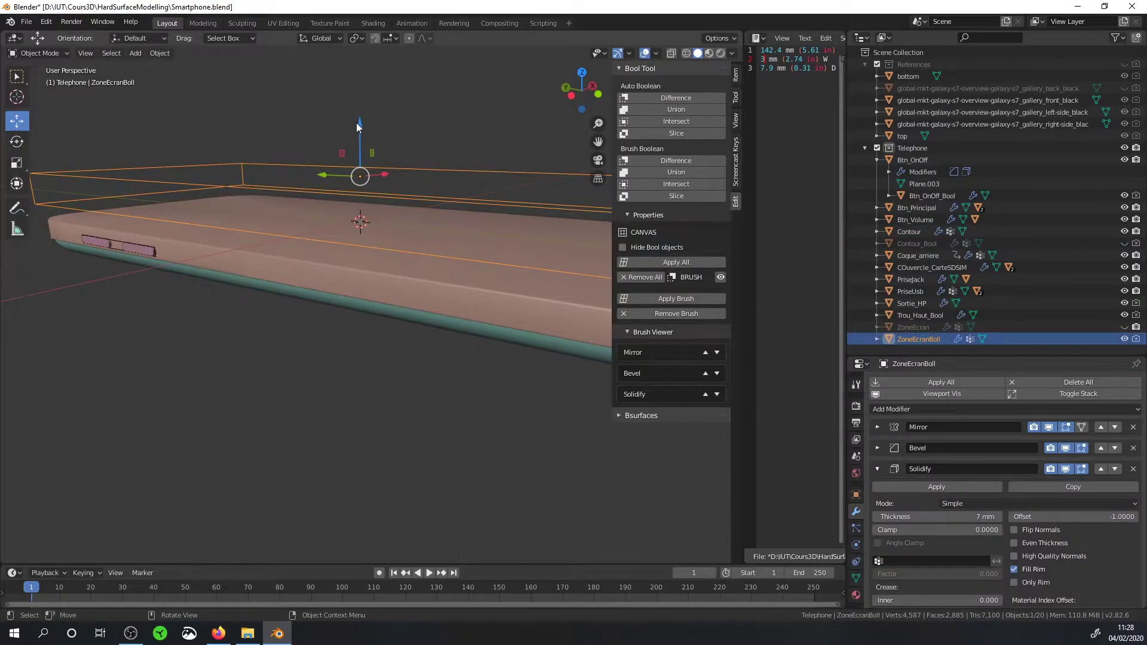
pyautogui.moveTo(361, 123); pyautogui.dragTo(373, 139)
pyautogui.moveTo(370, 143); pyautogui.dragTo(346, 169, button='middle')
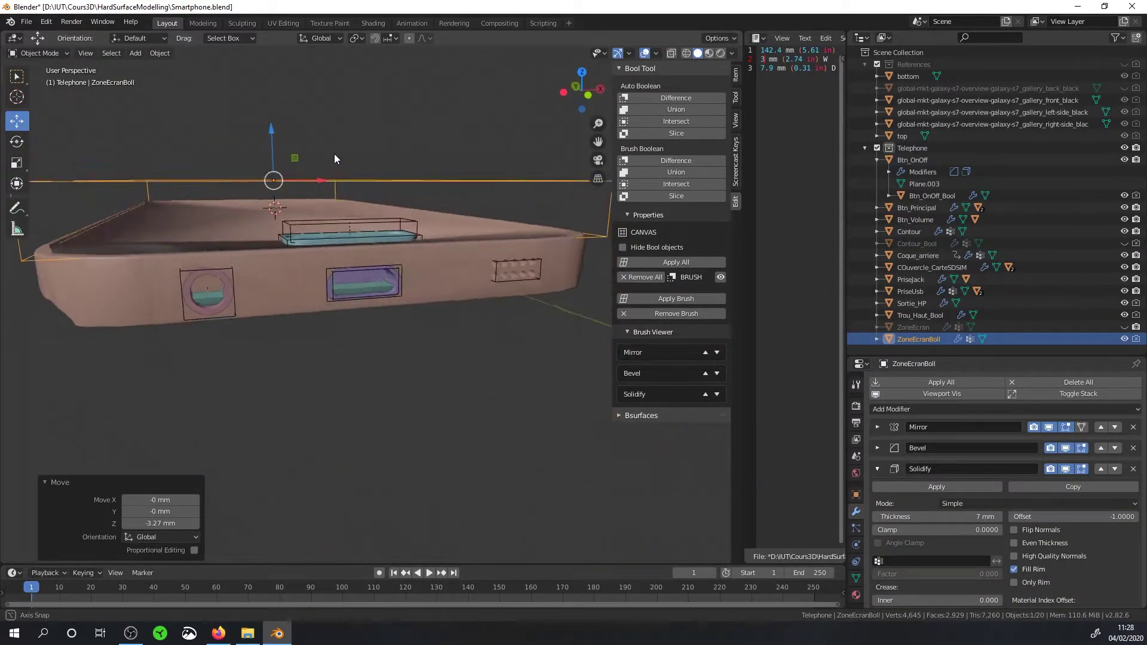
pyautogui.scroll(-2, 965, 453)
# Step: Collapse the Solidify panel and Contour's BTool_Couvercle_Sim_Bool.002, BTool_Trou_Haut_Bool and BTool_ZoneEcranBoll panels
pyautogui.click(876, 427)
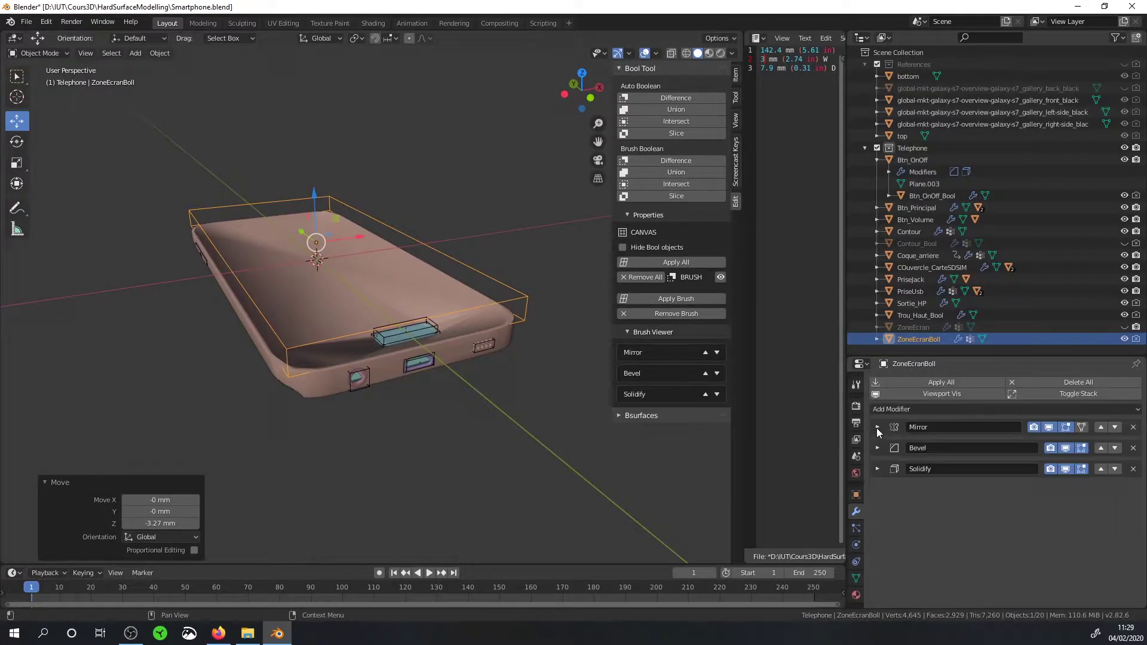
pyautogui.click(473, 356)
pyautogui.scroll(-5, 1000, 469)
pyautogui.scroll(-5, 999, 468)
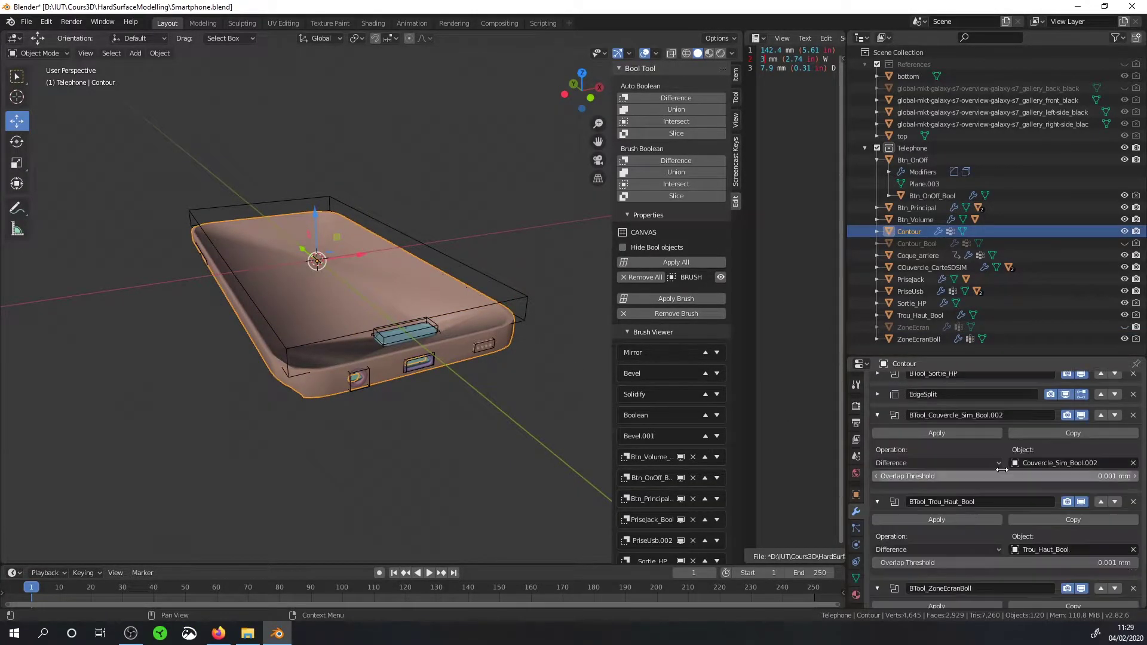
pyautogui.click(876, 414)
pyautogui.click(878, 440)
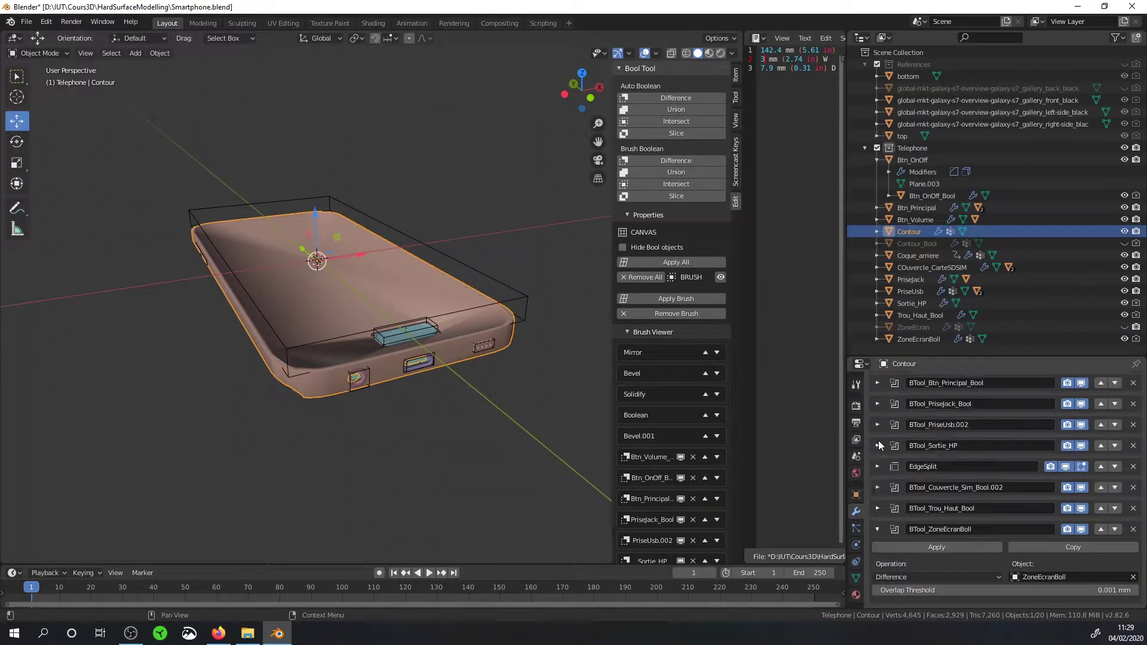
pyautogui.click(875, 530)
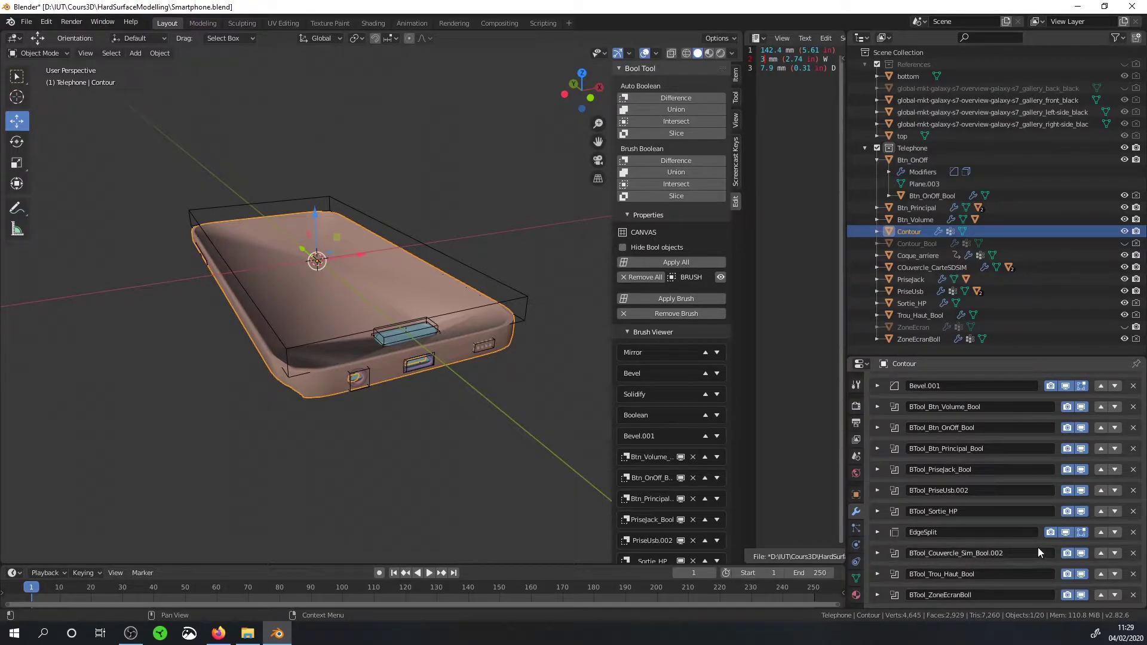
# Step: Lower ZoneEcranBoll slightly further along Z, to 0.86 mm into the body
pyautogui.moveTo(335, 251); pyautogui.dragTo(396, 293, button='middle')
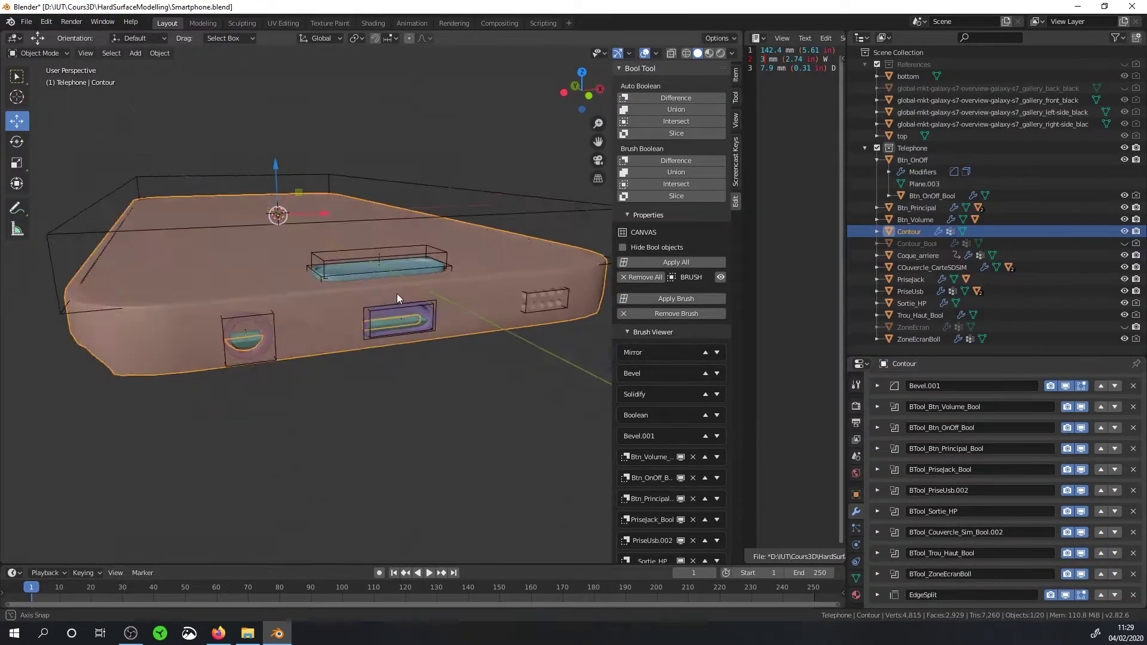
pyautogui.click(396, 293)
pyautogui.moveTo(269, 138); pyautogui.dragTo(271, 149)
pyautogui.moveTo(274, 149)
pyautogui.mouseDown(button='middle')
pyautogui.moveTo(327, 184)
pyautogui.moveTo(358, 239)
pyautogui.mouseUp(button='middle')
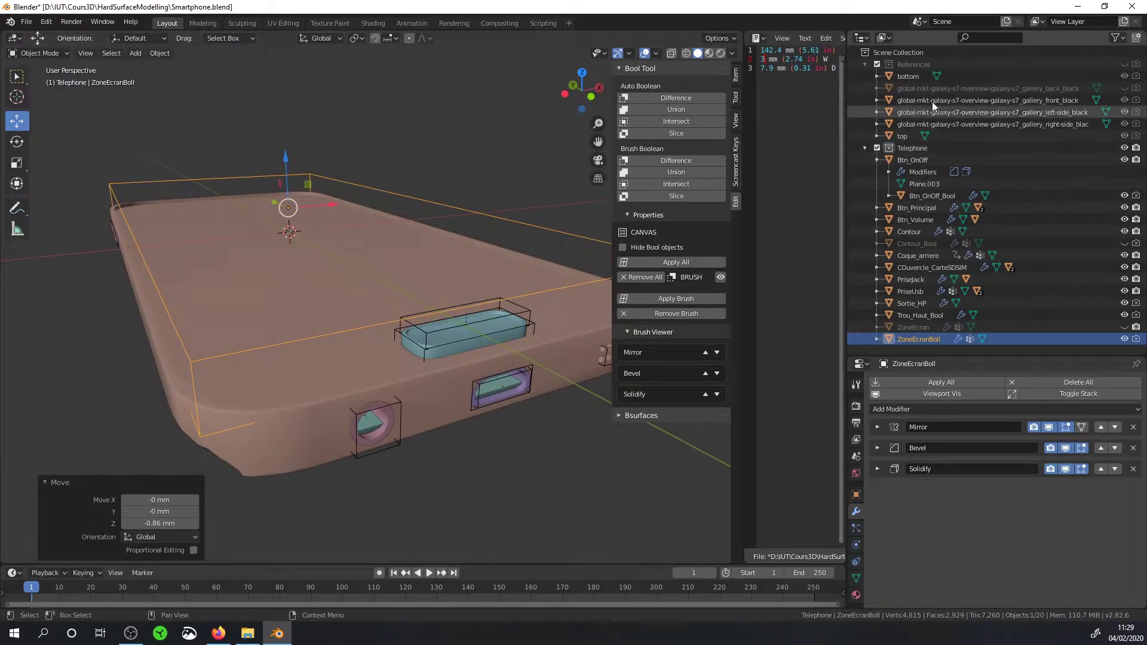
# Step: Unhide ZoneEcran and set its Solidify thickness to 2 mm, then 1 mm
pyautogui.click(1123, 327)
pyautogui.click(916, 328)
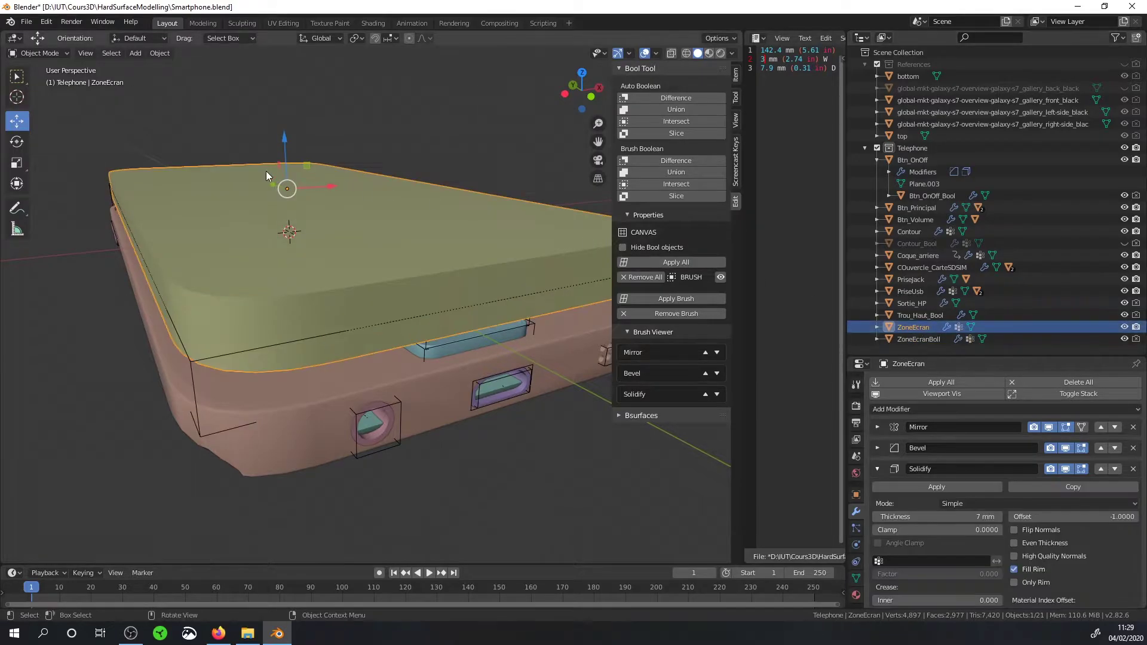
pyautogui.click(877, 469)
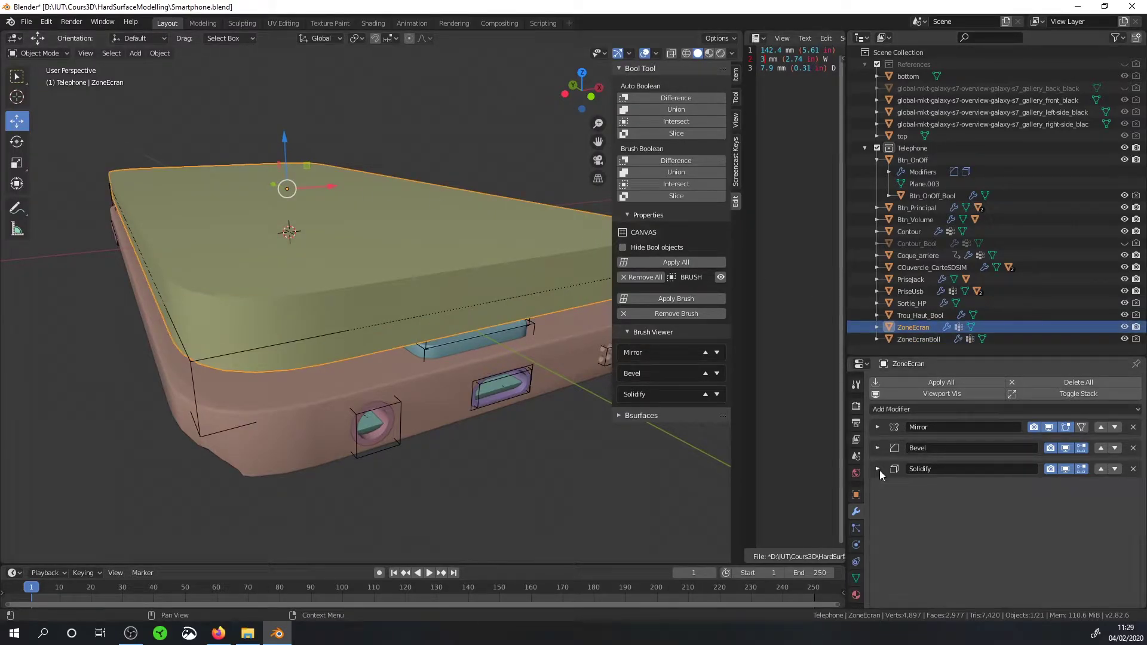
pyautogui.click(974, 517)
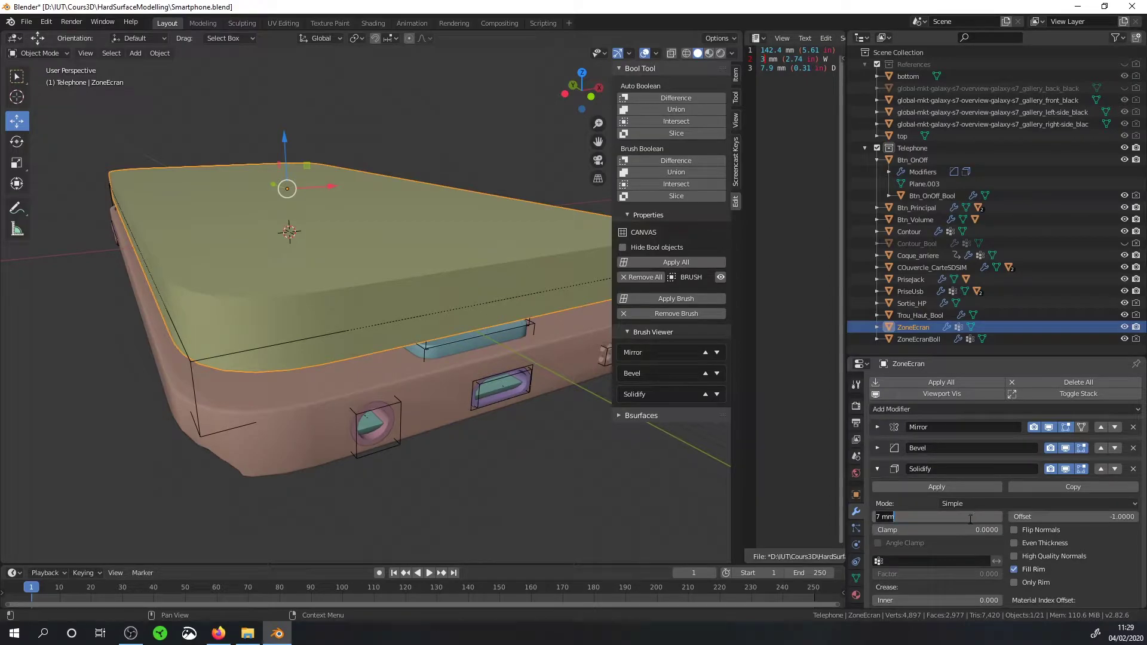
pyautogui.write('2')
pyautogui.press('Return')
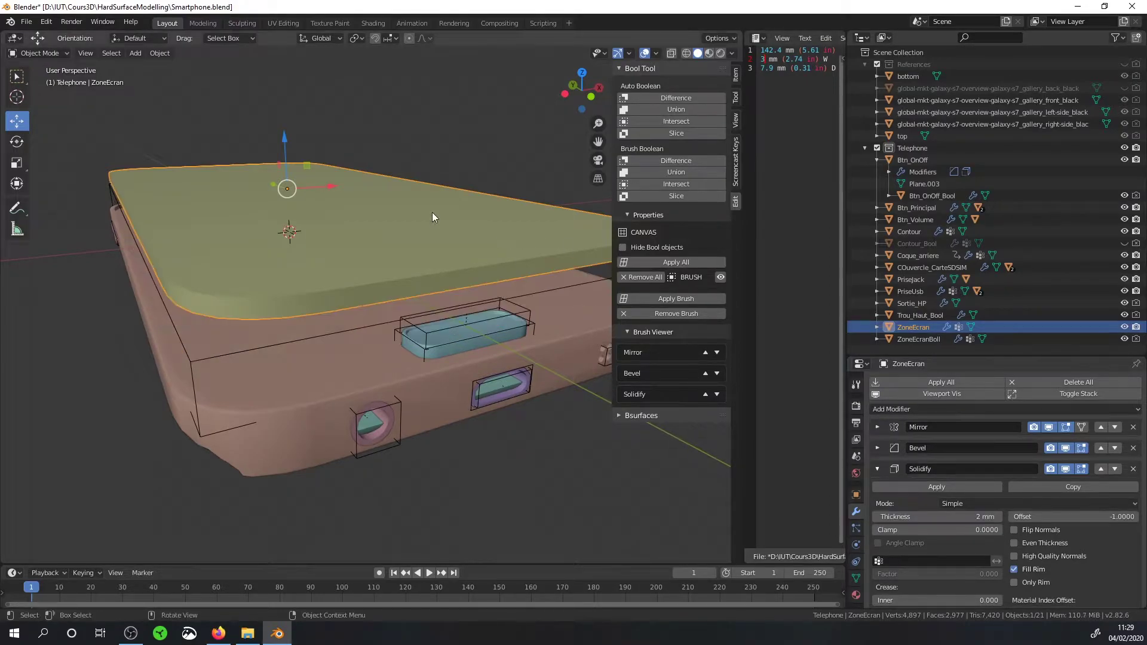
pyautogui.press('KP_3')
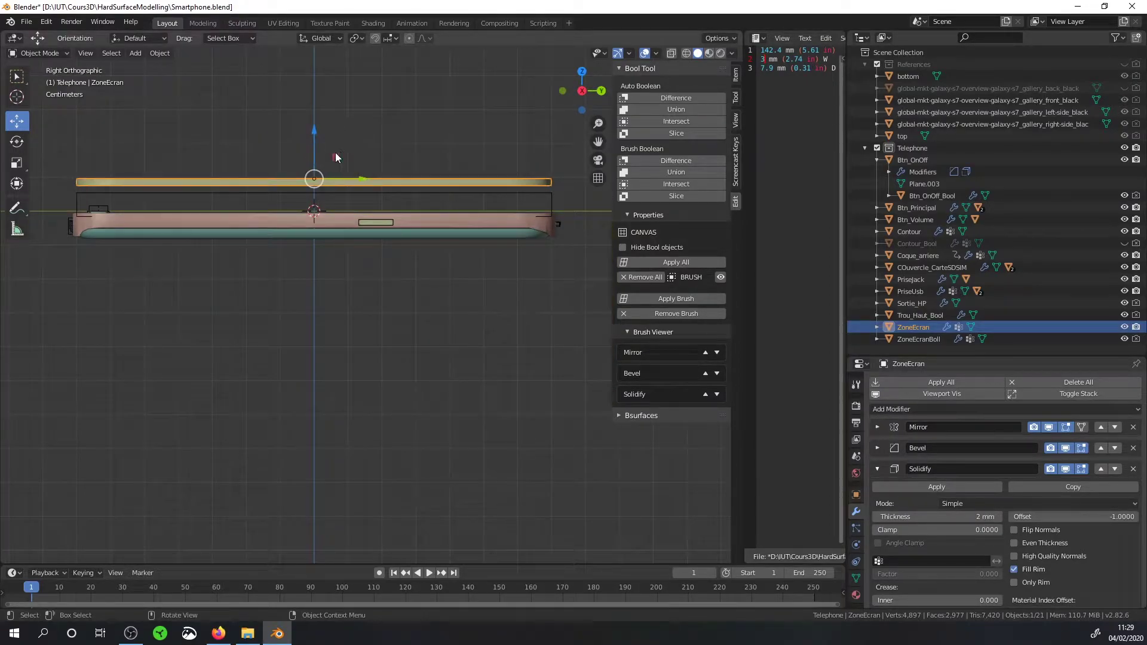
pyautogui.click(979, 518)
pyautogui.write('1')
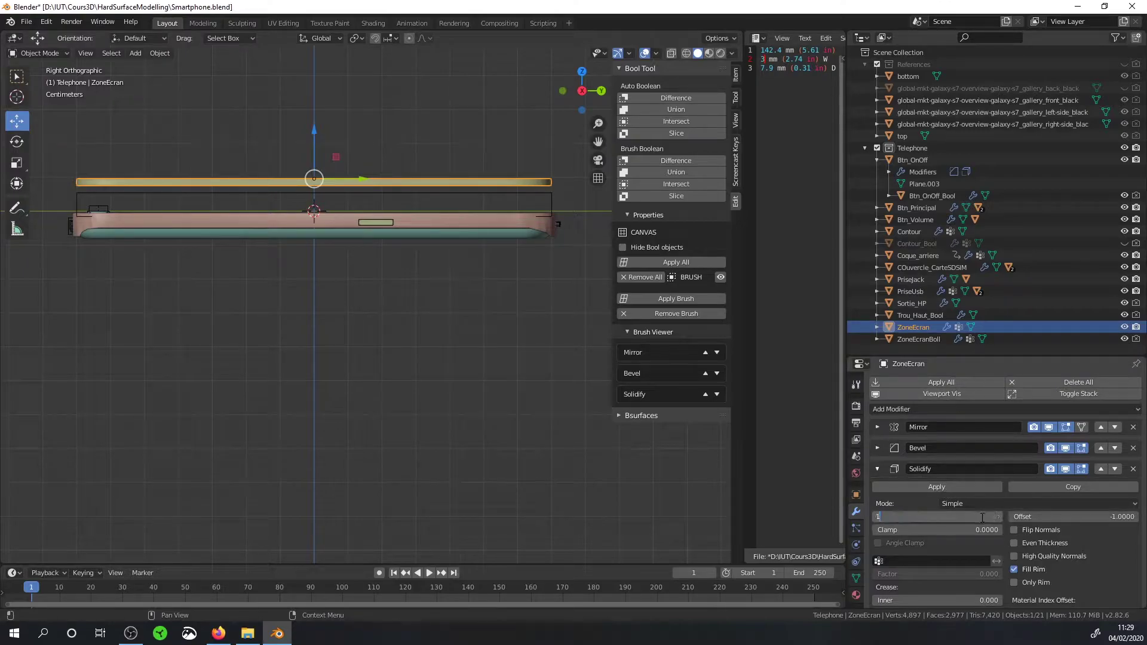
pyautogui.press('Return')
pyautogui.scroll(2, 382, 164)
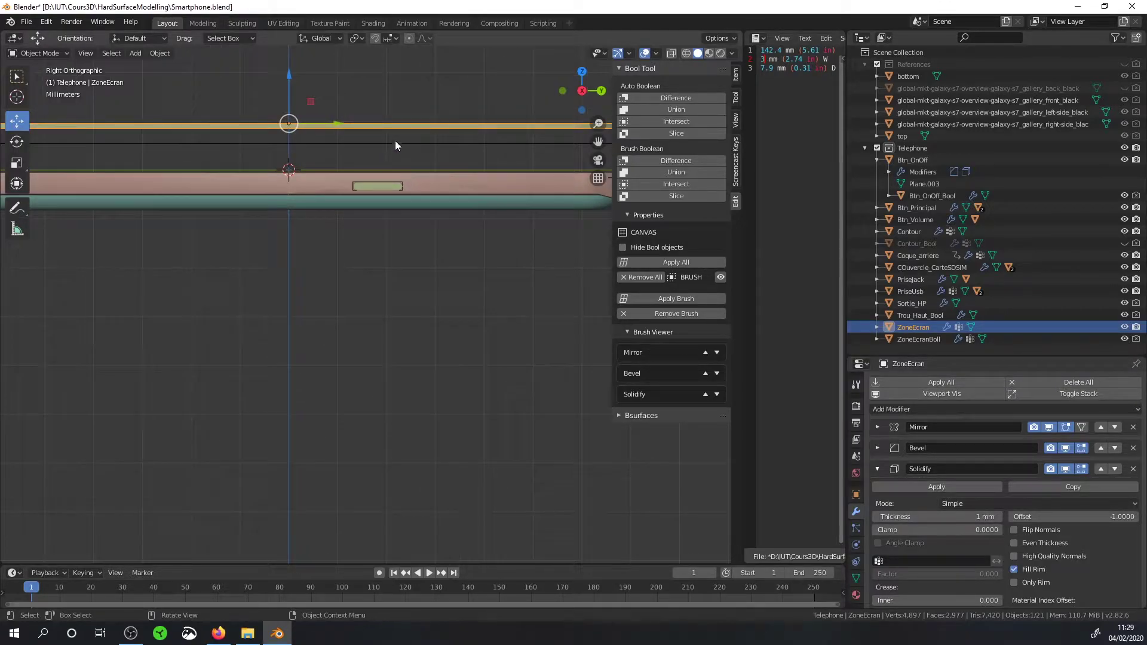
# Step: Lower ZoneEcran 7.81 mm along Z onto the phone body
pyautogui.click(395, 142)
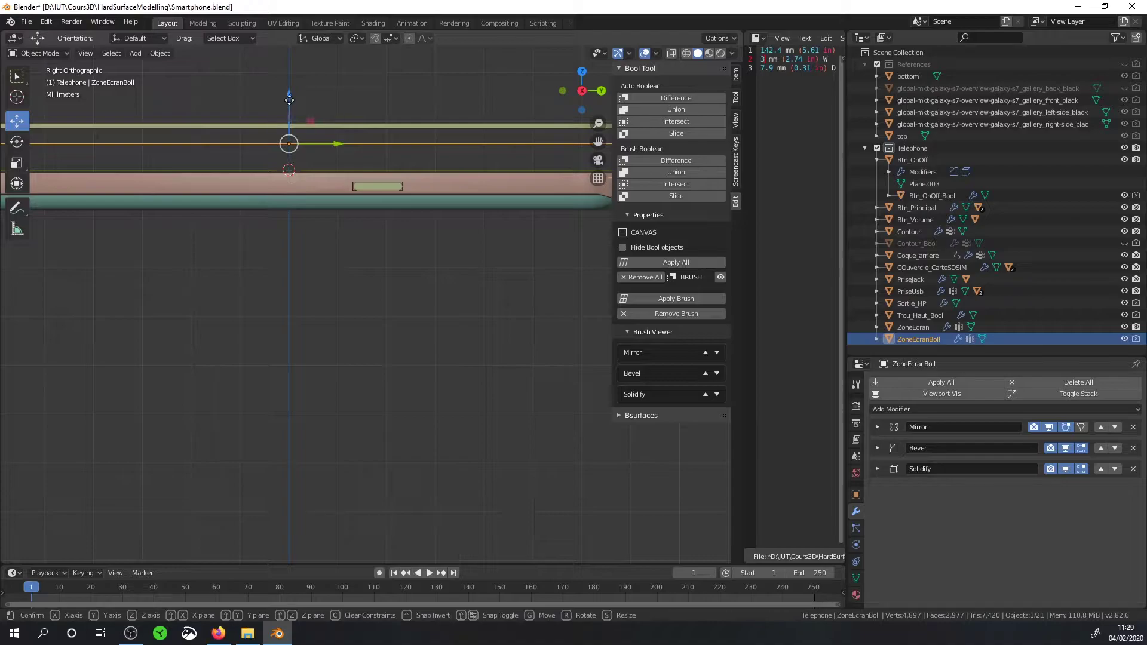
pyautogui.click(298, 126)
pyautogui.press('g')
pyautogui.click(298, 126)
pyautogui.moveTo(298, 126); pyautogui.dragTo(420, 212, button='middle')
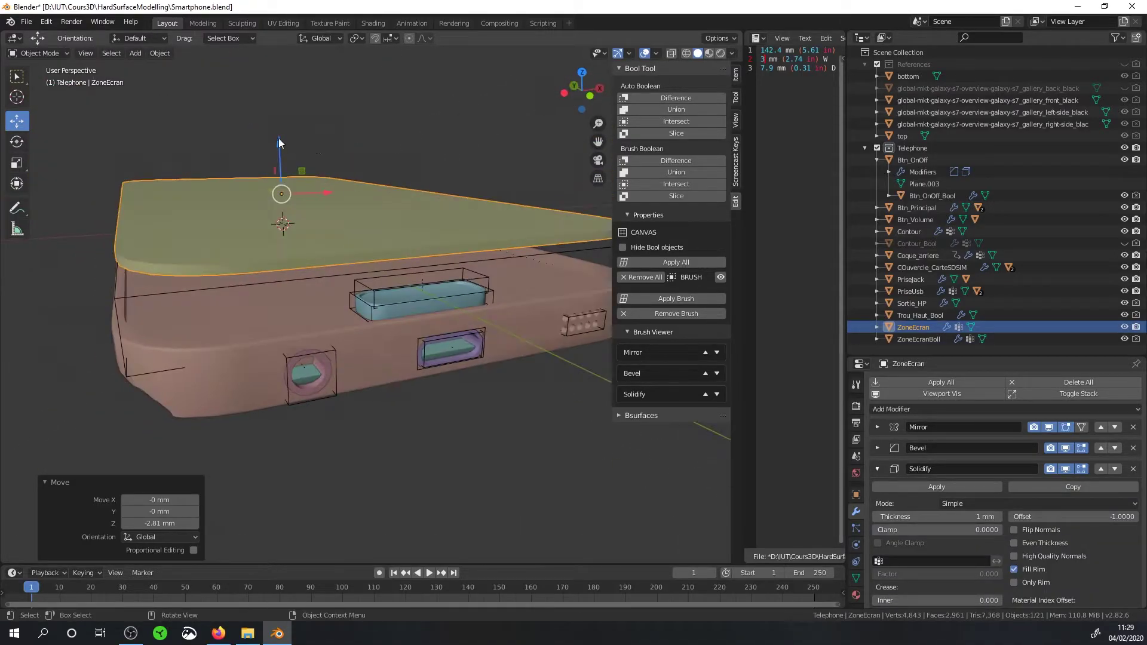
pyautogui.scroll(2, 425, 201)
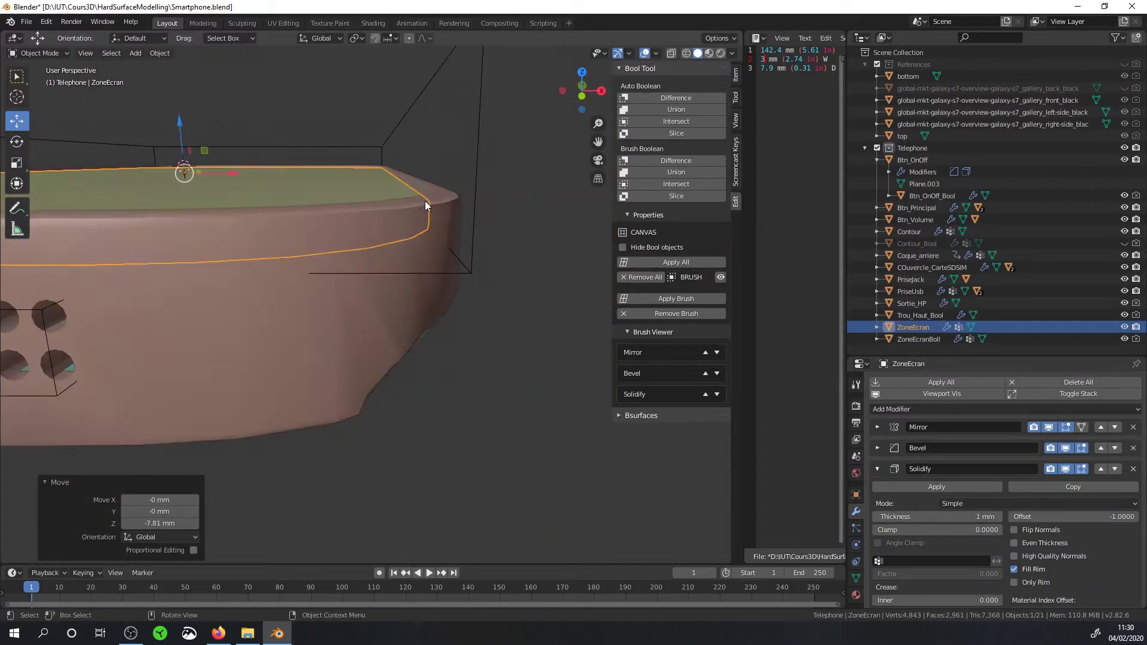
pyautogui.scroll(2, 424, 201)
pyautogui.scroll(-5, 477, 251)
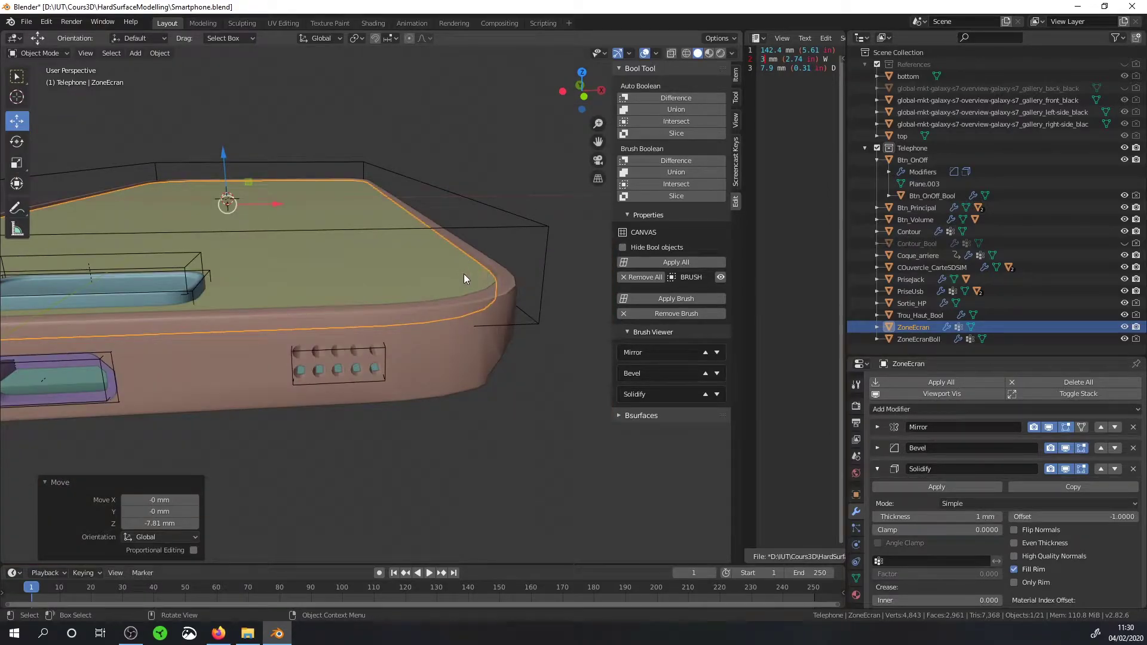
# Step: Orbit the phone to inspect it from above and its bottom-edge ports
pyautogui.moveTo(519, 292)
pyautogui.mouseDown(button='middle')
pyautogui.moveTo(427, 292)
pyautogui.moveTo(550, 292)
pyautogui.mouseUp(button='middle')
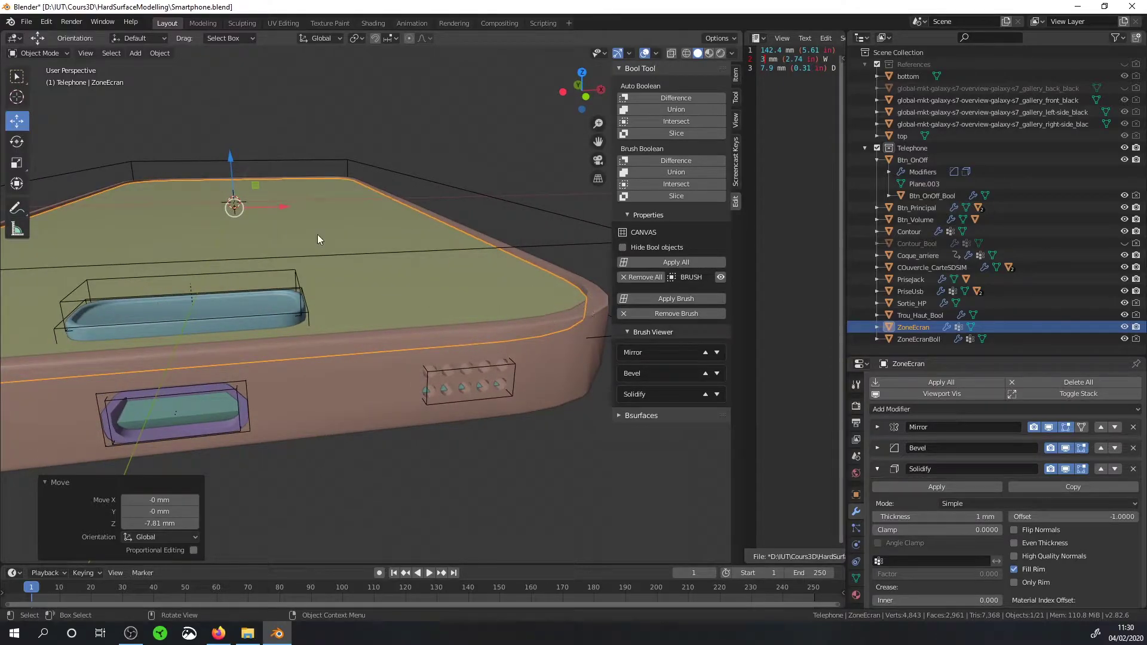
pyautogui.moveTo(161, 253); pyautogui.dragTo(349, 253, button='middle')
pyautogui.scroll(-3, 349, 253)
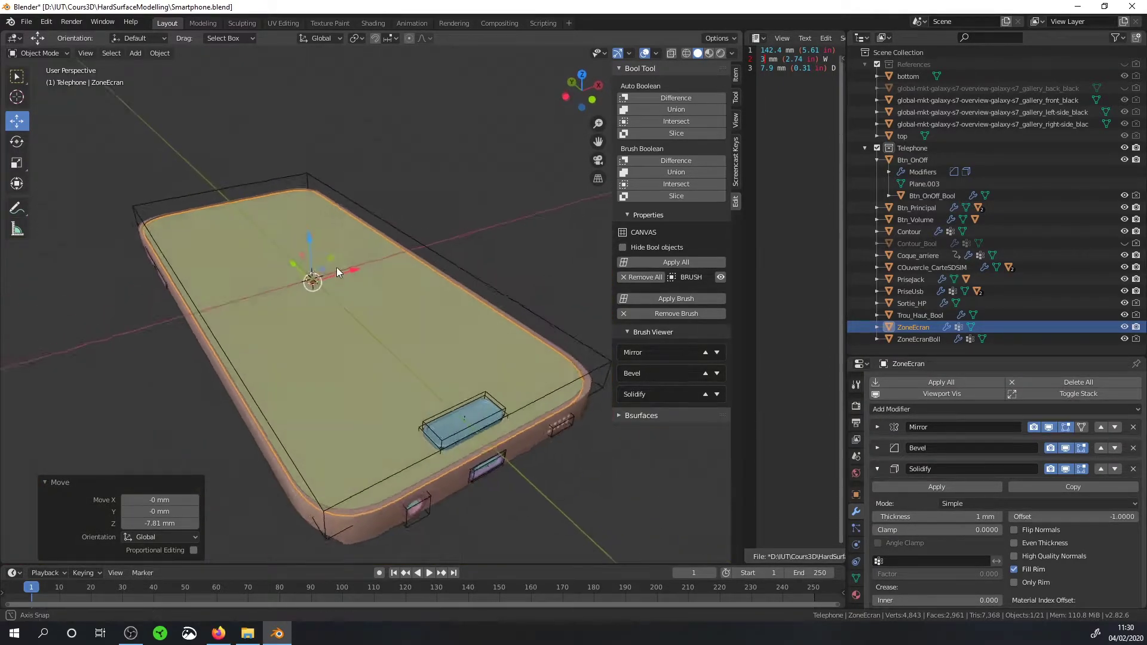
pyautogui.scroll(2, 332, 267)
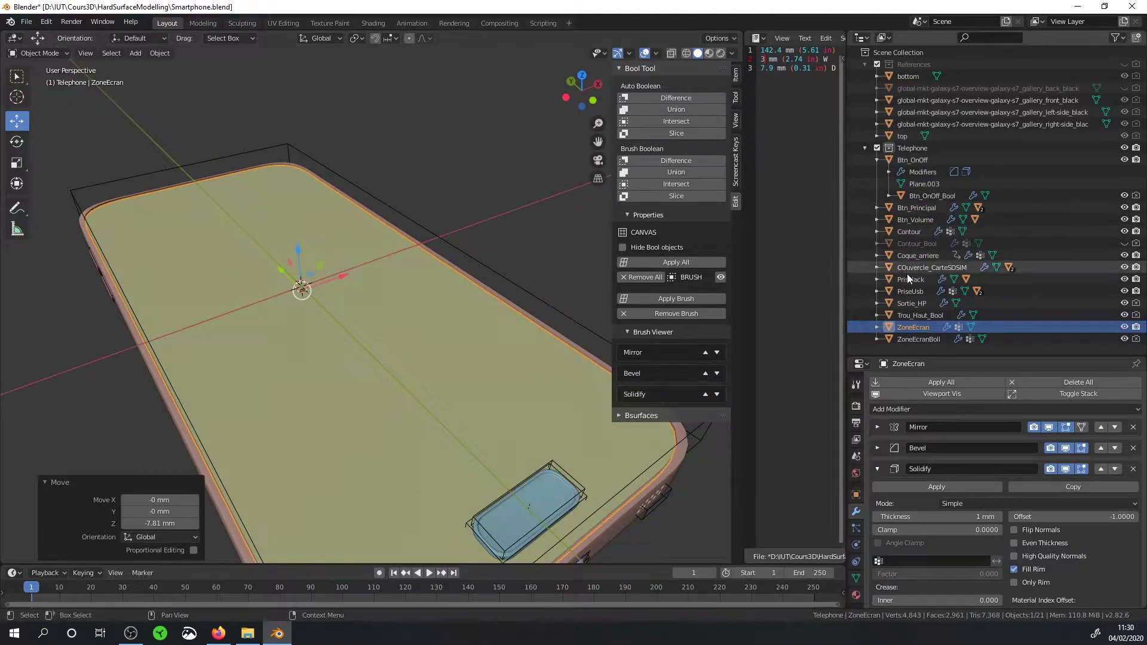
pyautogui.moveTo(536, 311); pyautogui.dragTo(582, 316, button='middle')
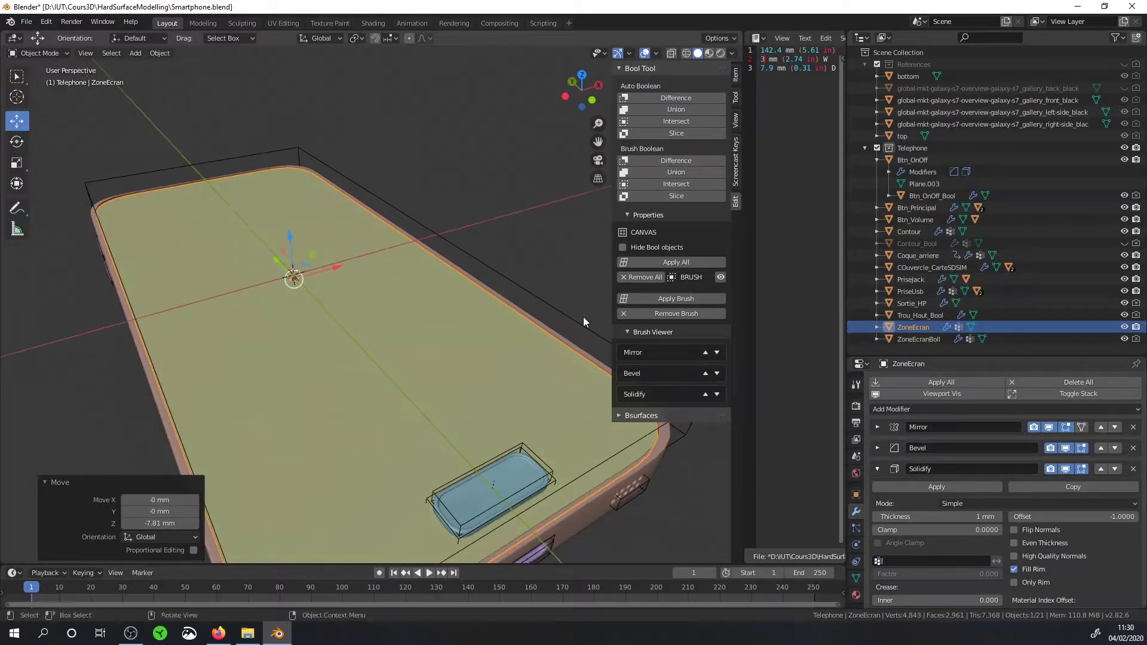
pyautogui.moveTo(590, 365); pyautogui.dragTo(565, 317, button='middle')
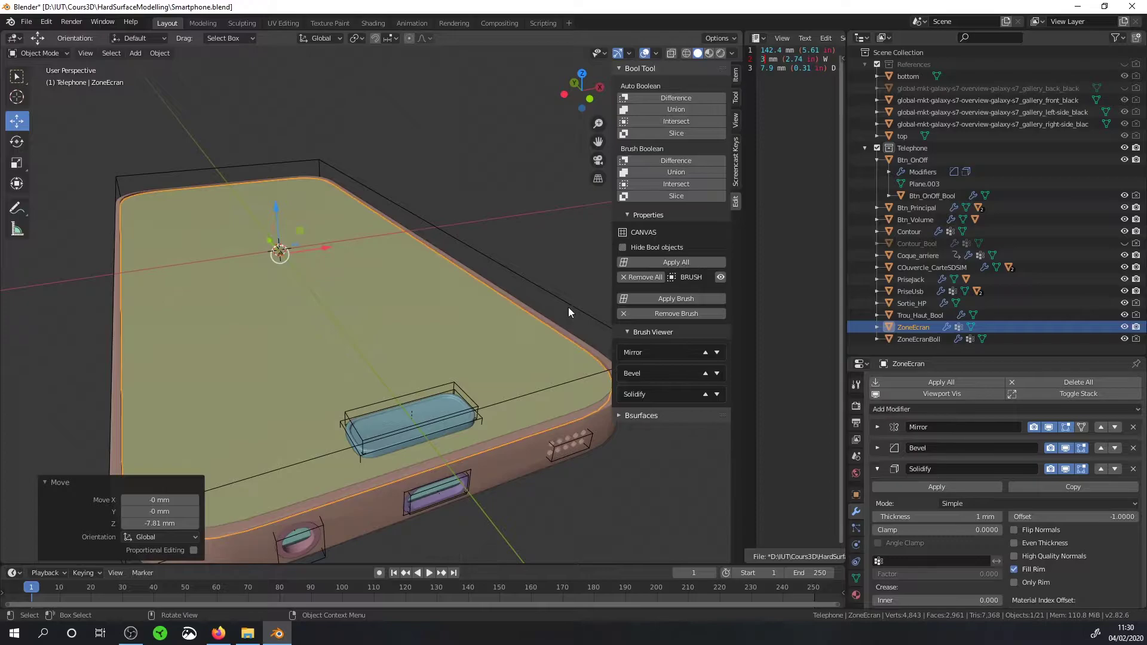
# Step: Parent ZoneEcranBoll to ZoneEcran using Object (Keep Transform)
pyautogui.click(568, 306)
pyautogui.keyDown('shift'); pyautogui.click(535, 331); pyautogui.keyUp('shift')
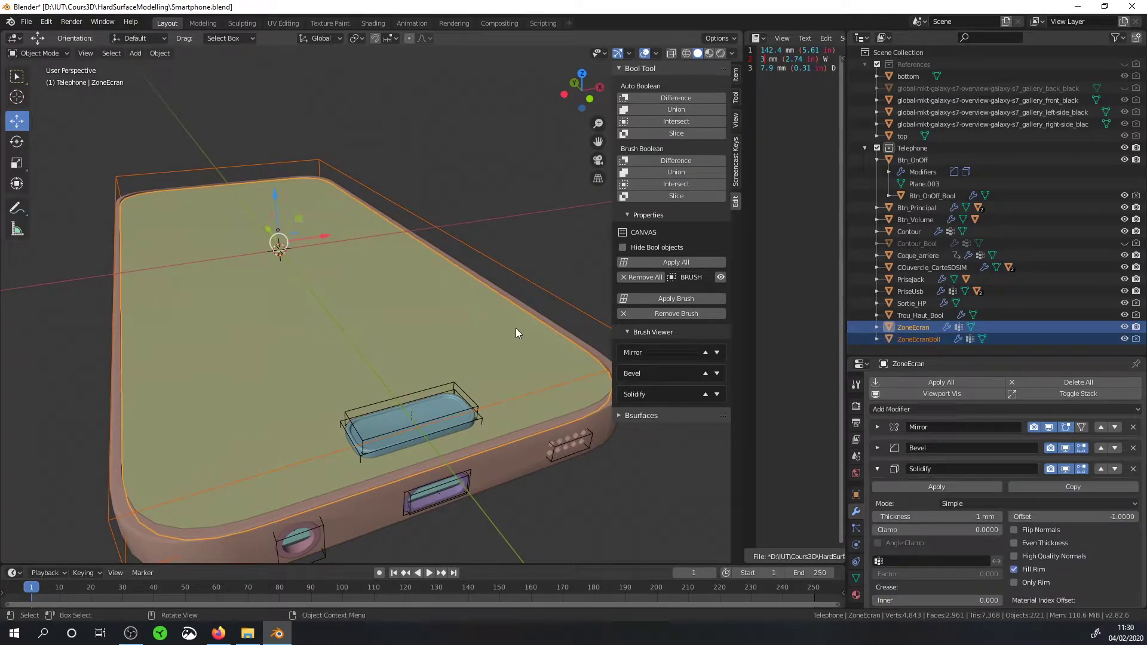
pyautogui.hotkey('ctrl', 'p')
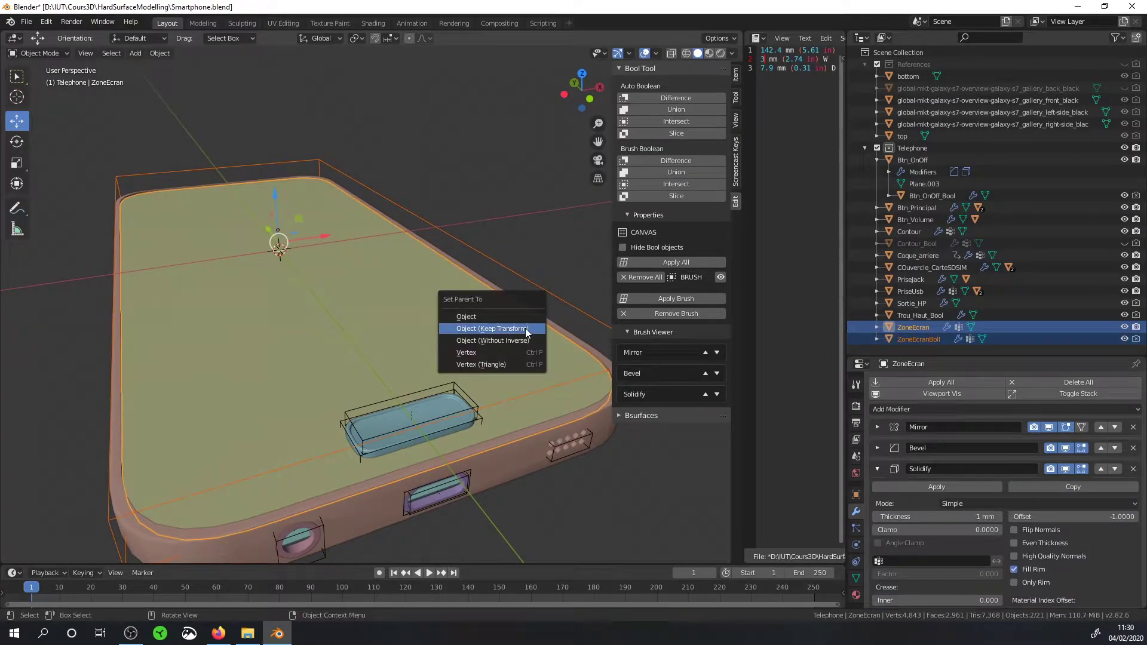
pyautogui.click(525, 327)
pyautogui.moveTo(454, 323); pyautogui.dragTo(360, 227, button='middle')
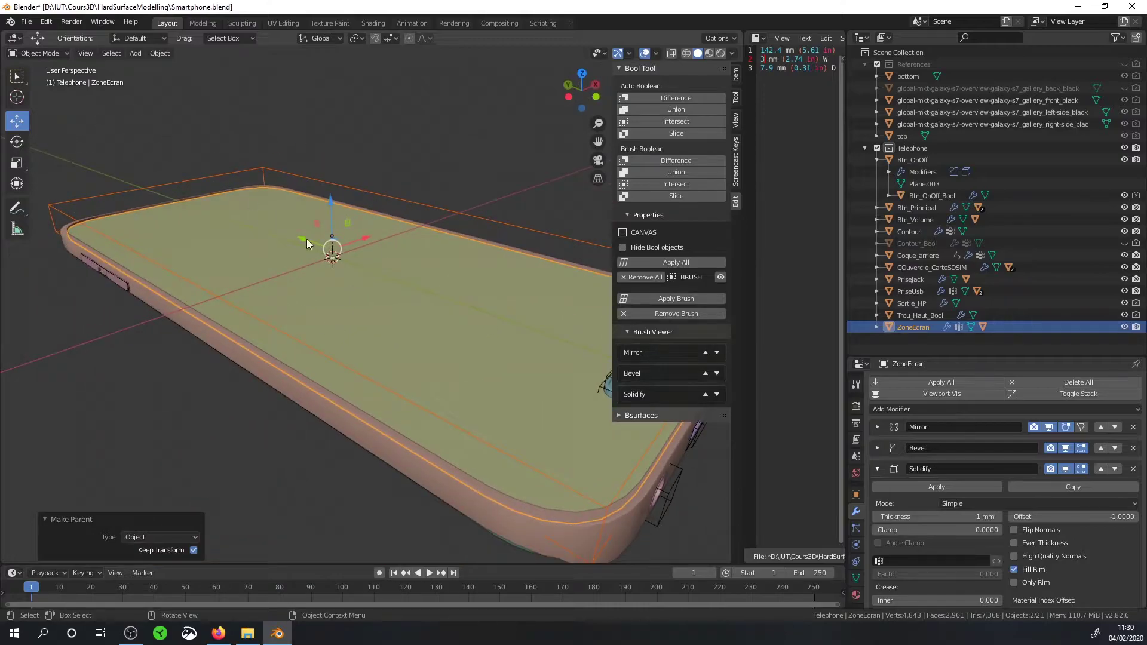
pyautogui.moveTo(454, 280)
pyautogui.mouseDown(button='middle')
pyautogui.moveTo(393, 271)
pyautogui.moveTo(408, 270)
pyautogui.mouseUp(button='middle')
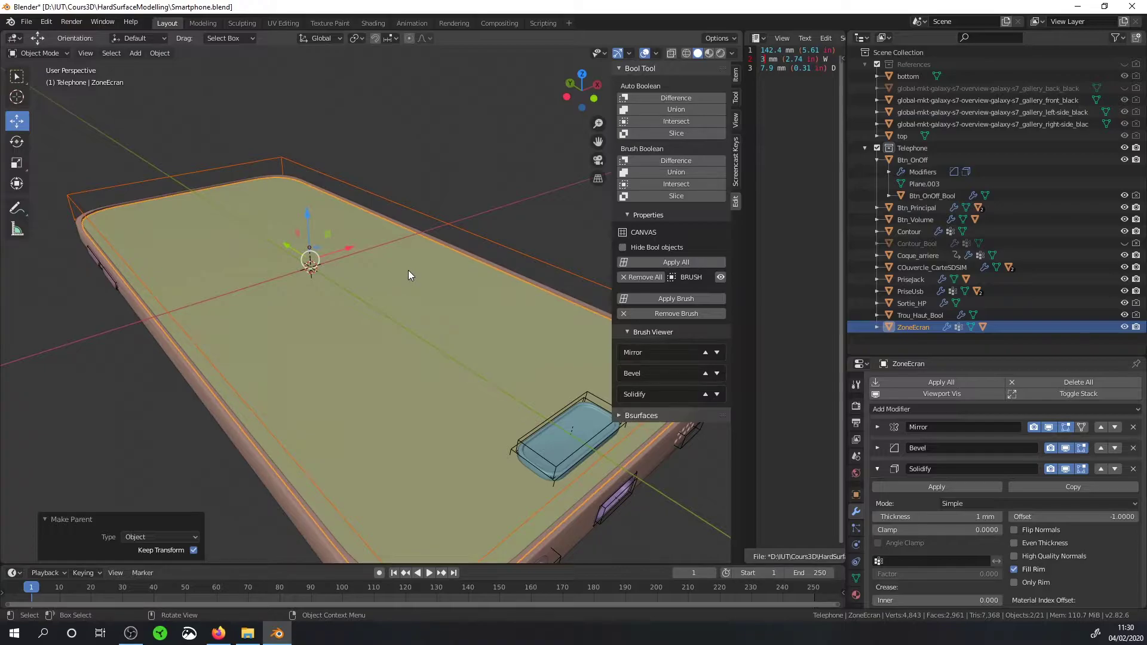
pyautogui.moveTo(404, 278)
pyautogui.mouseDown(button='middle')
pyautogui.moveTo(395, 239)
pyautogui.moveTo(395, 256)
pyautogui.moveTo(414, 248)
pyautogui.moveTo(367, 263)
pyautogui.mouseUp(button='middle')
# Step: Add a mesh Plane, unhide References, and raise the plane above the phone
pyautogui.hotkey('shift', 'a')
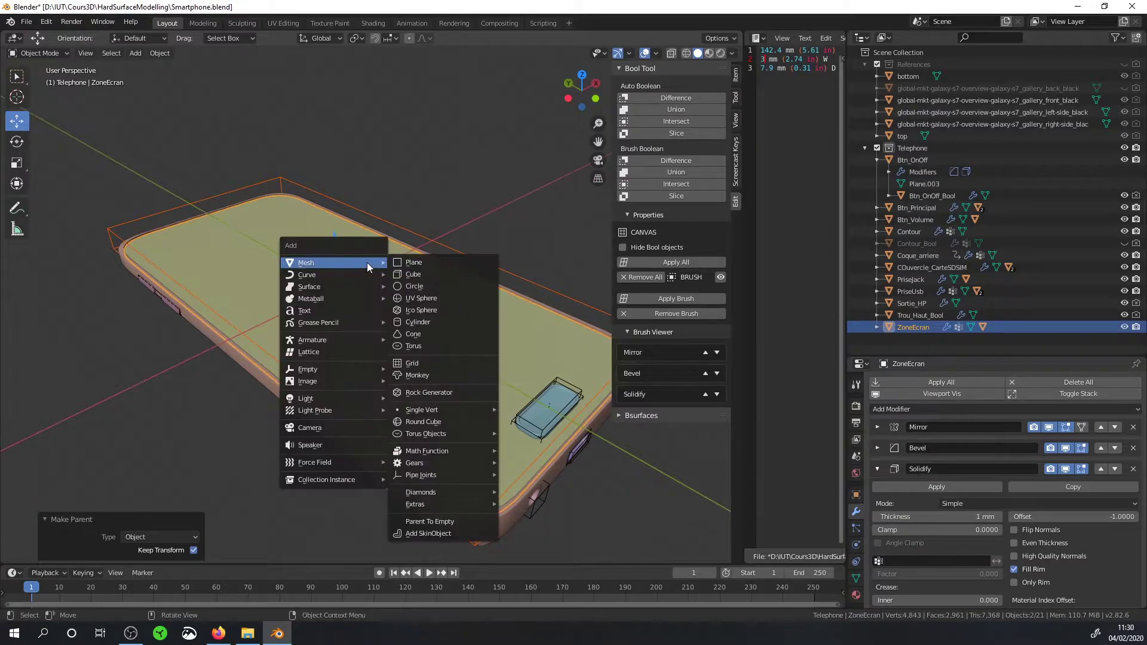
pyautogui.scroll(-3, 420, 266)
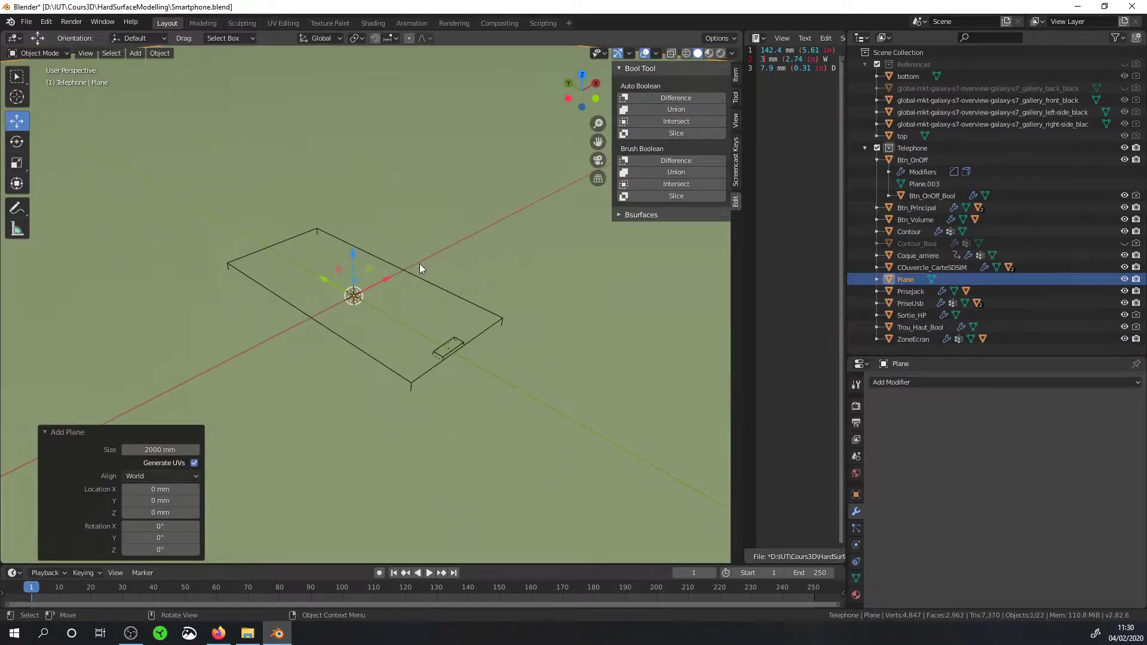
pyautogui.scroll(-3, 427, 275)
pyautogui.scroll(-3, 447, 275)
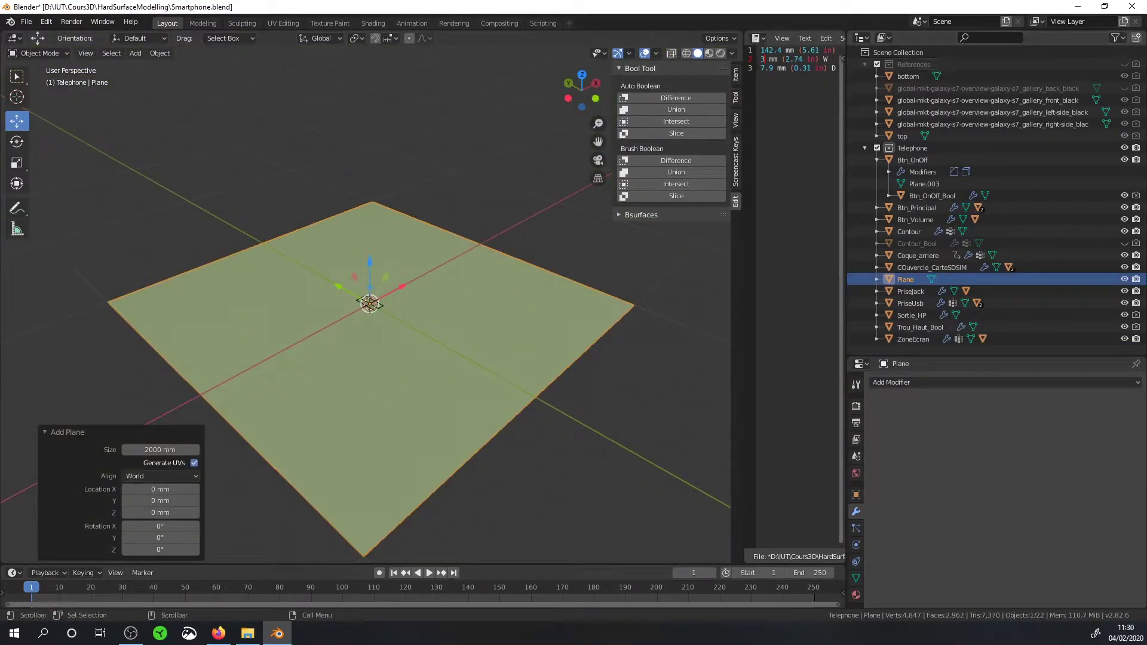
pyautogui.click(1123, 64)
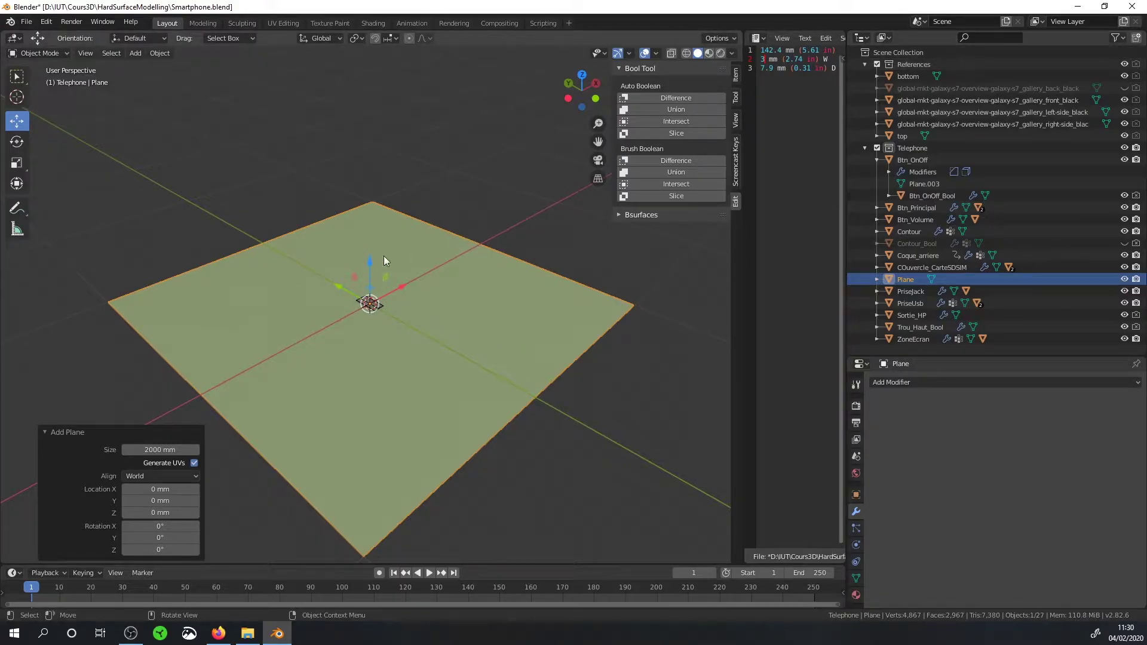
pyautogui.moveTo(368, 260); pyautogui.dragTo(368, 251)
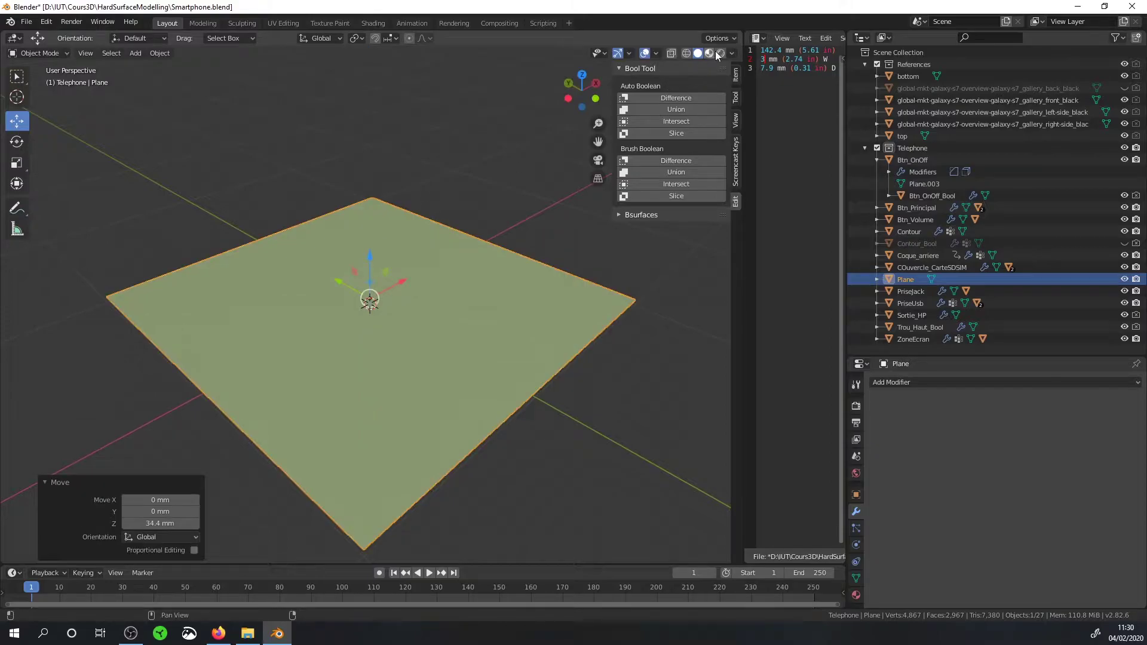
# Step: Switch to material preview and top view, and display the plane as Wire
pyautogui.click(708, 53)
pyautogui.press('KP_7')
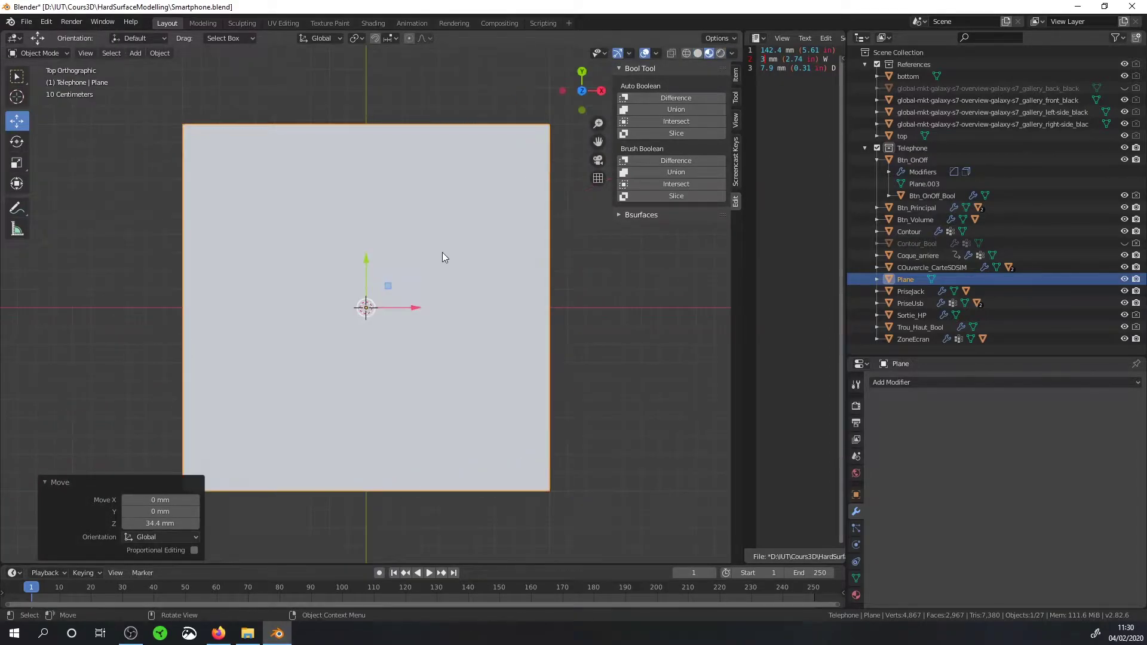
pyautogui.hotkey('alt', 'd')
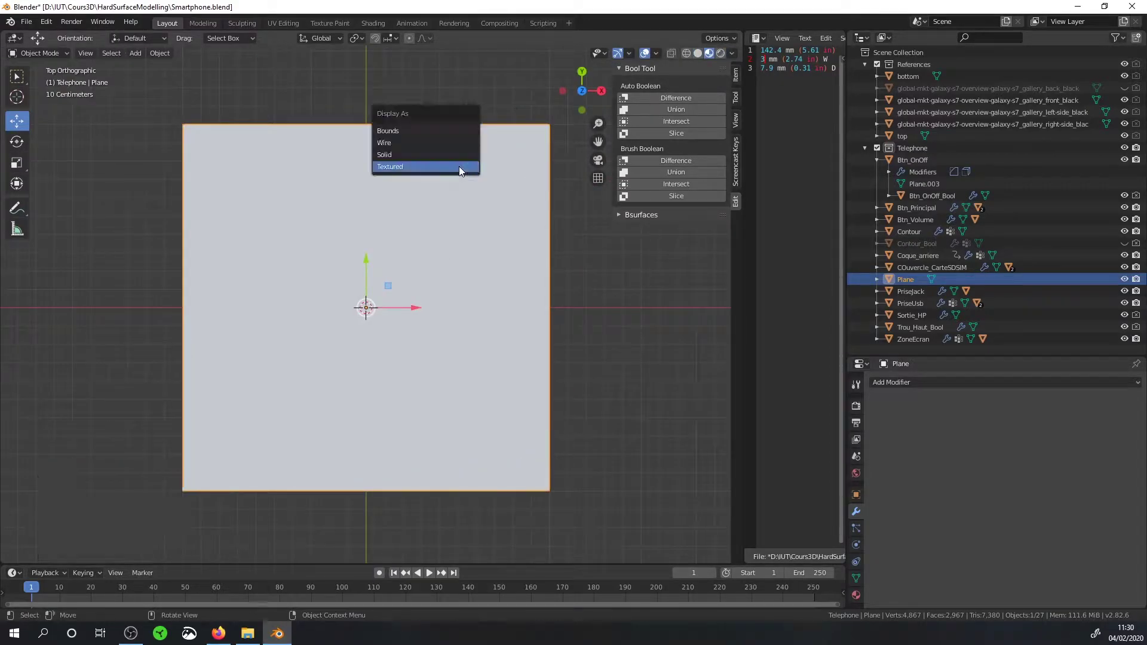
pyautogui.click(435, 142)
pyautogui.scroll(4, 507, 300)
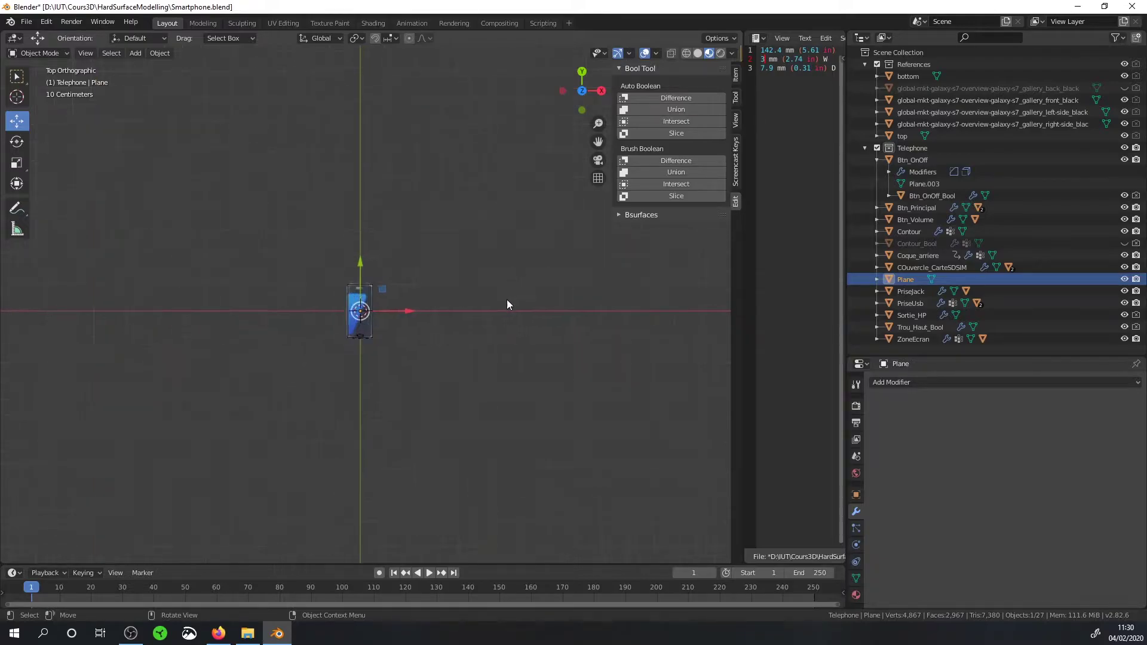
pyautogui.scroll(-3, 597, 278)
# Step: Scale the plane to just exceed the phone outline and apply its scale
pyautogui.press('s')
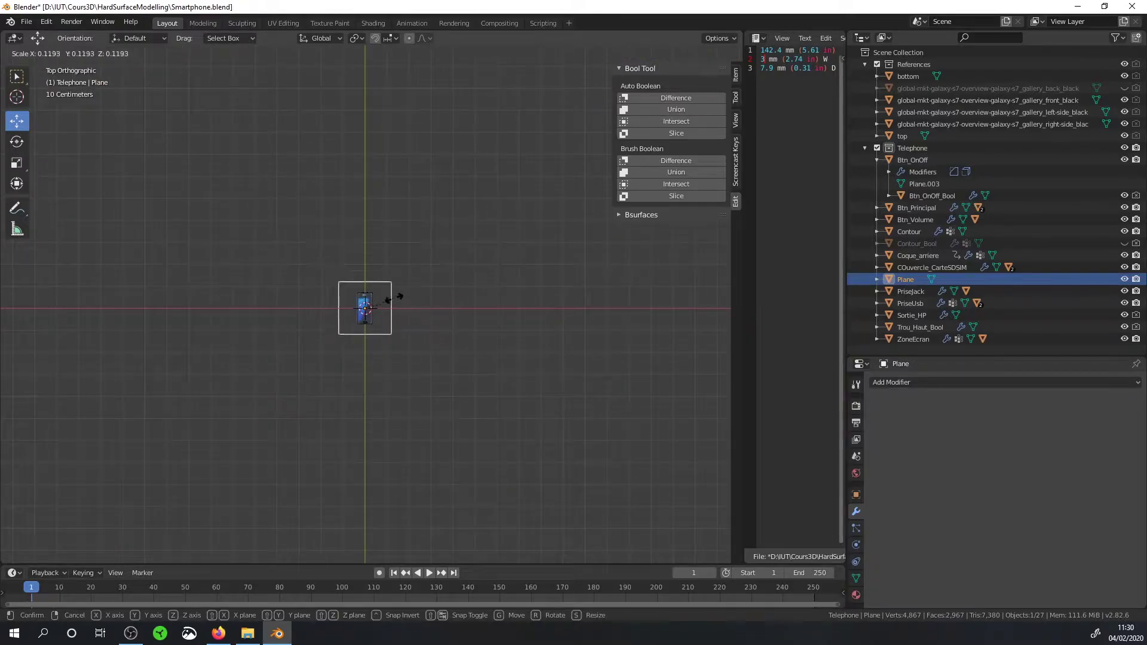
pyautogui.click(404, 320)
pyautogui.scroll(4, 404, 319)
pyautogui.scroll(4, 424, 311)
pyautogui.scroll(2, 463, 293)
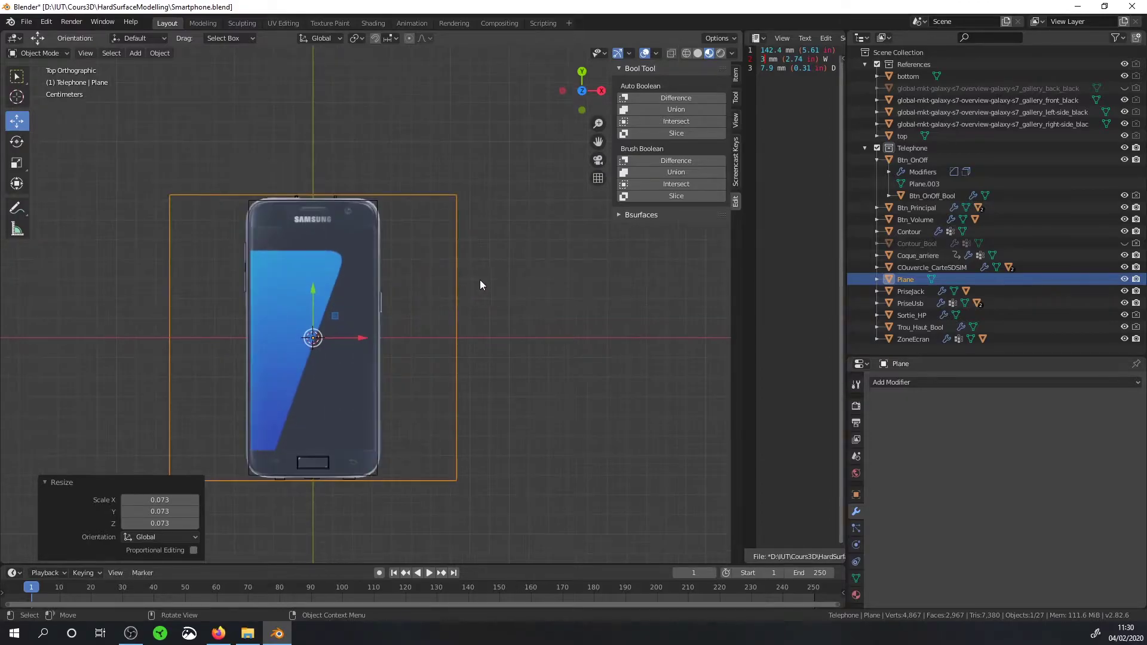
pyautogui.press('s')
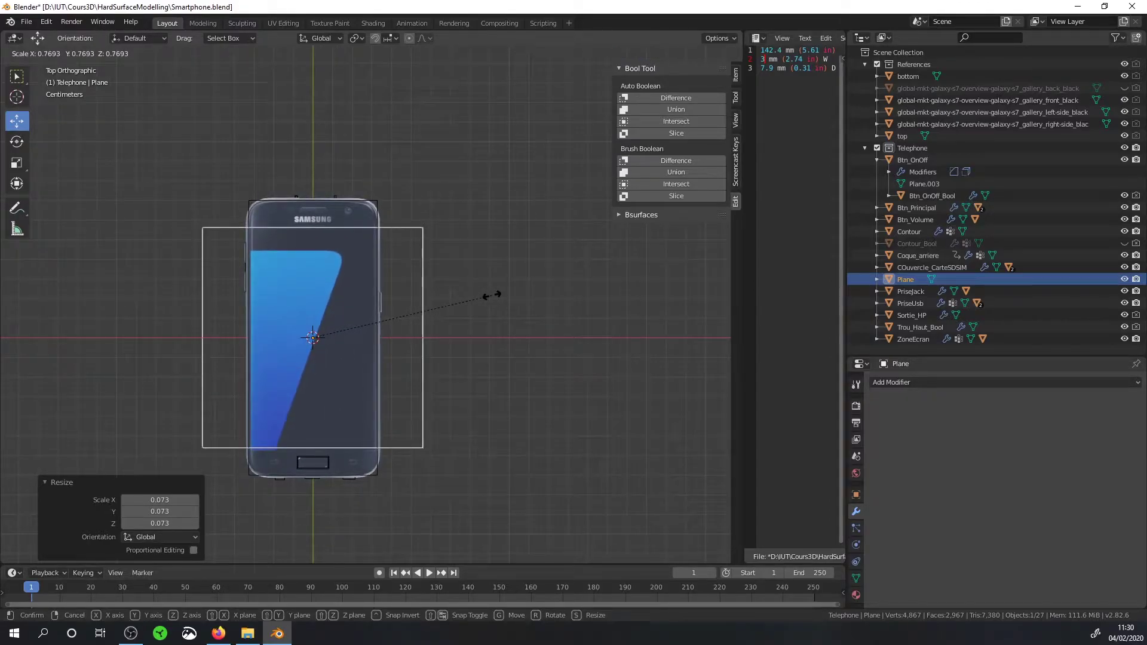
pyautogui.click(492, 293)
pyautogui.moveTo(492, 292)
pyautogui.mouseDown(button='middle')
pyautogui.moveTo(536, 232)
pyautogui.moveTo(506, 190)
pyautogui.moveTo(461, 188)
pyautogui.moveTo(475, 221)
pyautogui.moveTo(464, 247)
pyautogui.mouseUp(button='middle')
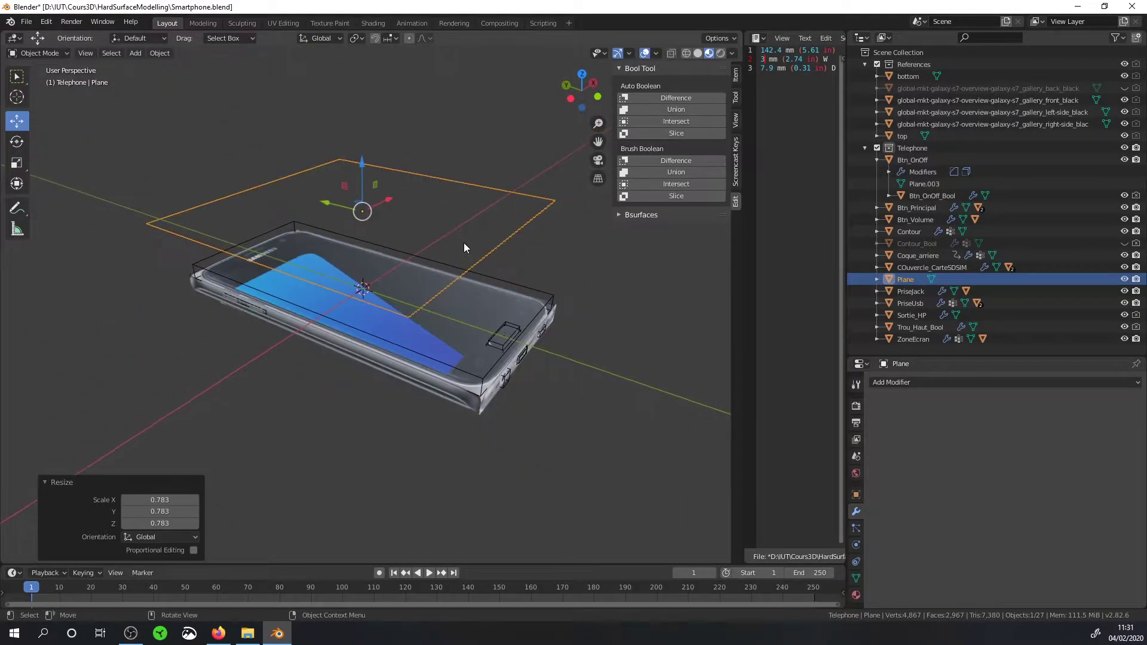
pyautogui.hotkey('ctrl', 'a')
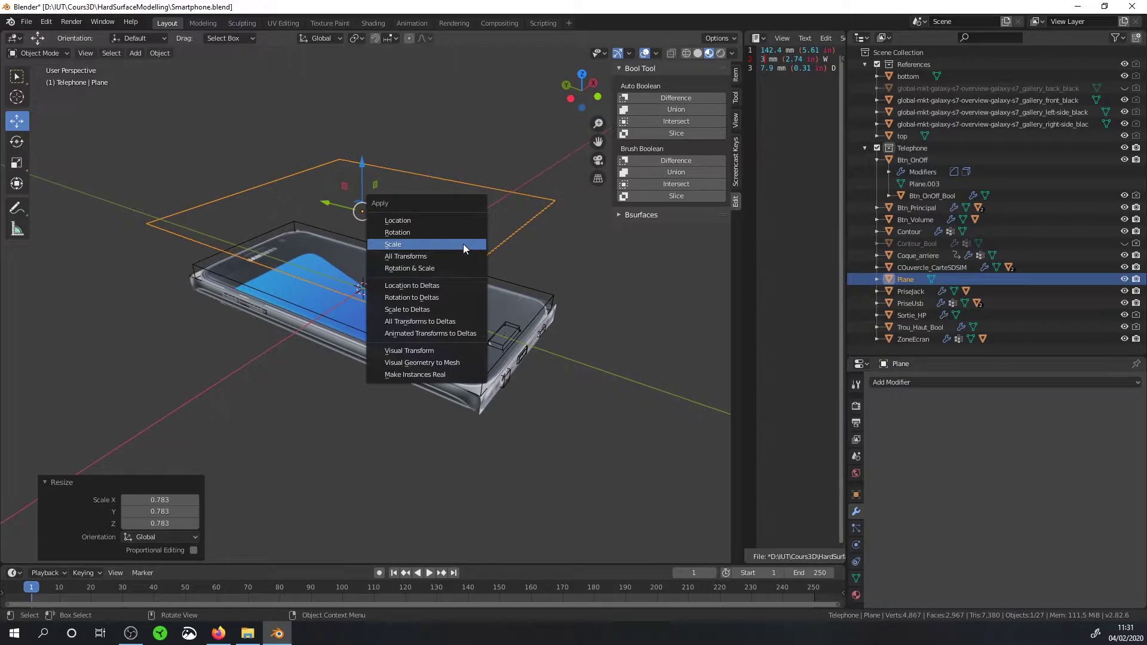
pyautogui.click(463, 244)
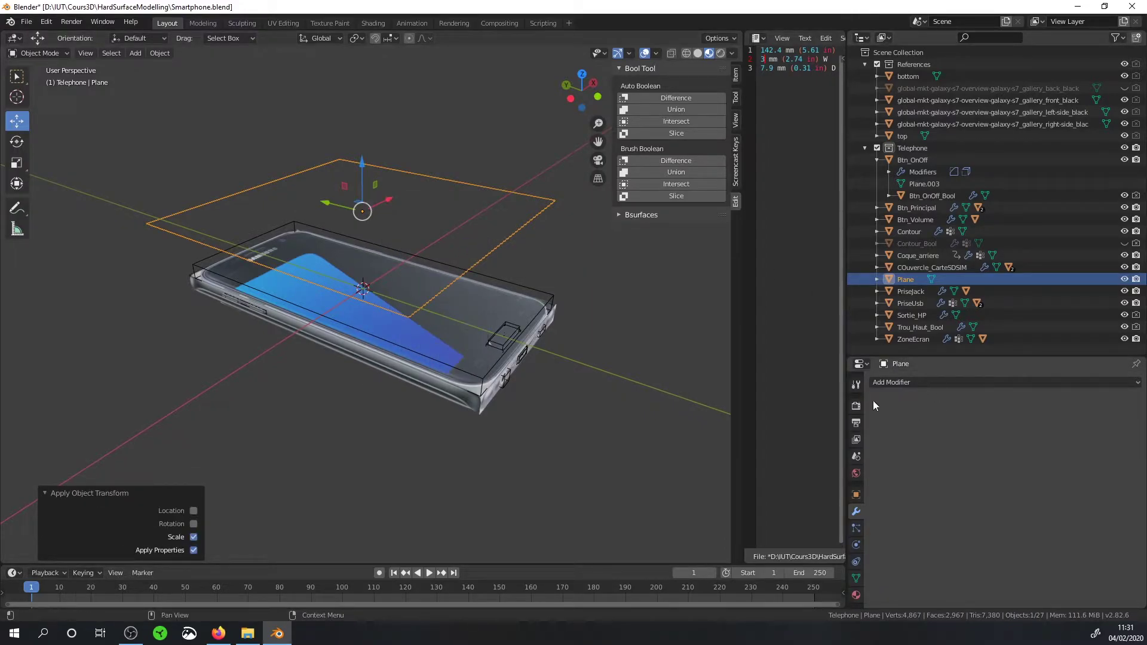
# Step: Give the plane cutter a Solidify modifier 1 mm thick
pyautogui.click(891, 381)
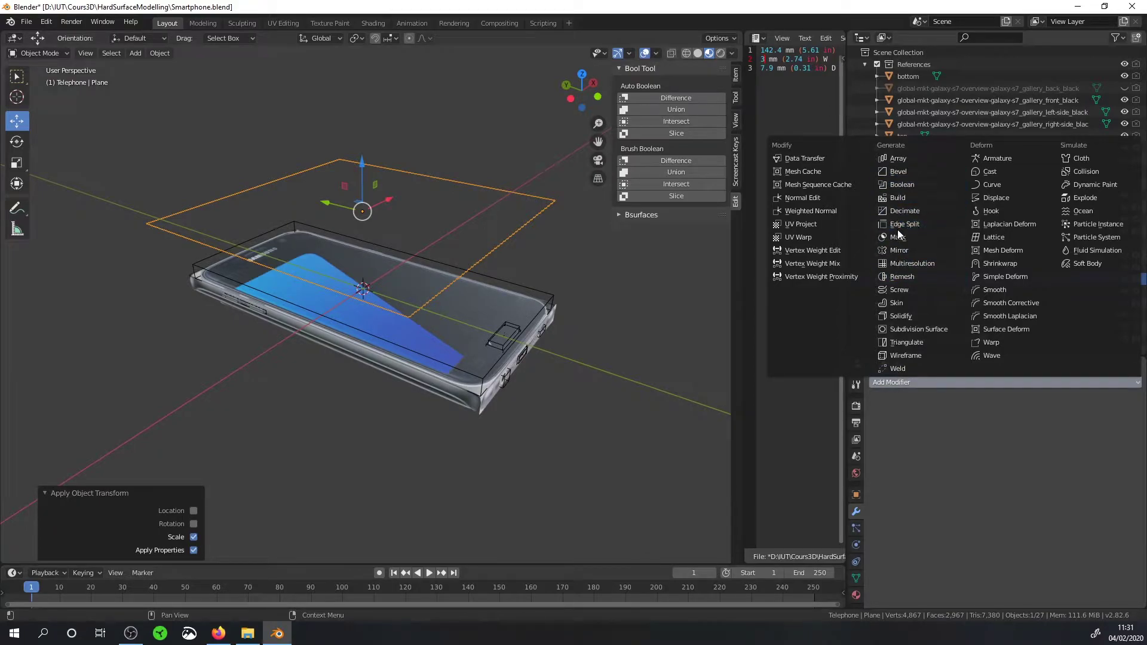
pyautogui.click(900, 316)
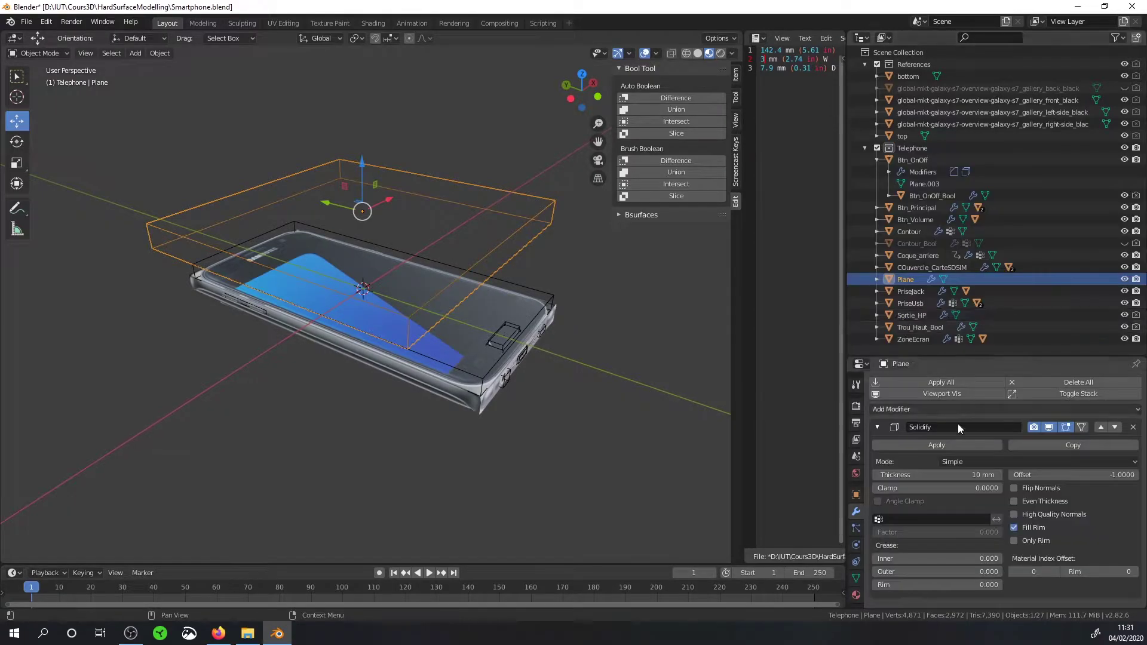
pyautogui.click(963, 474)
pyautogui.write('1')
pyautogui.press('Return')
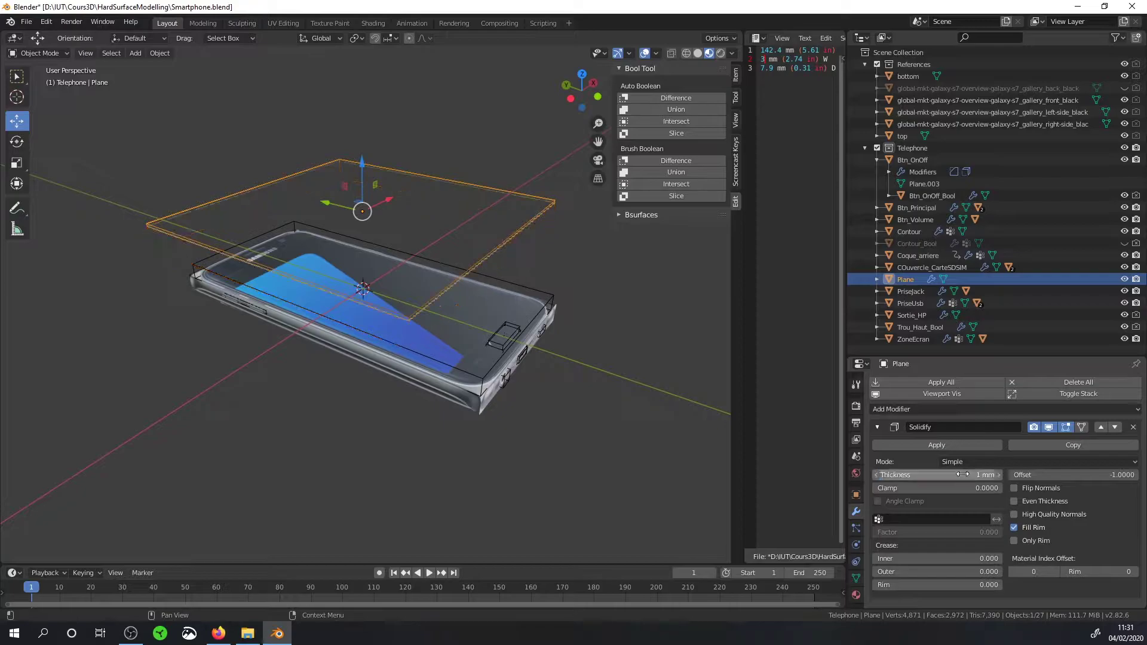
# Step: Lower the plane 16 mm toward the phone, hide References, and switch to Solid shading
pyautogui.moveTo(424, 257); pyautogui.dragTo(445, 232, button='middle')
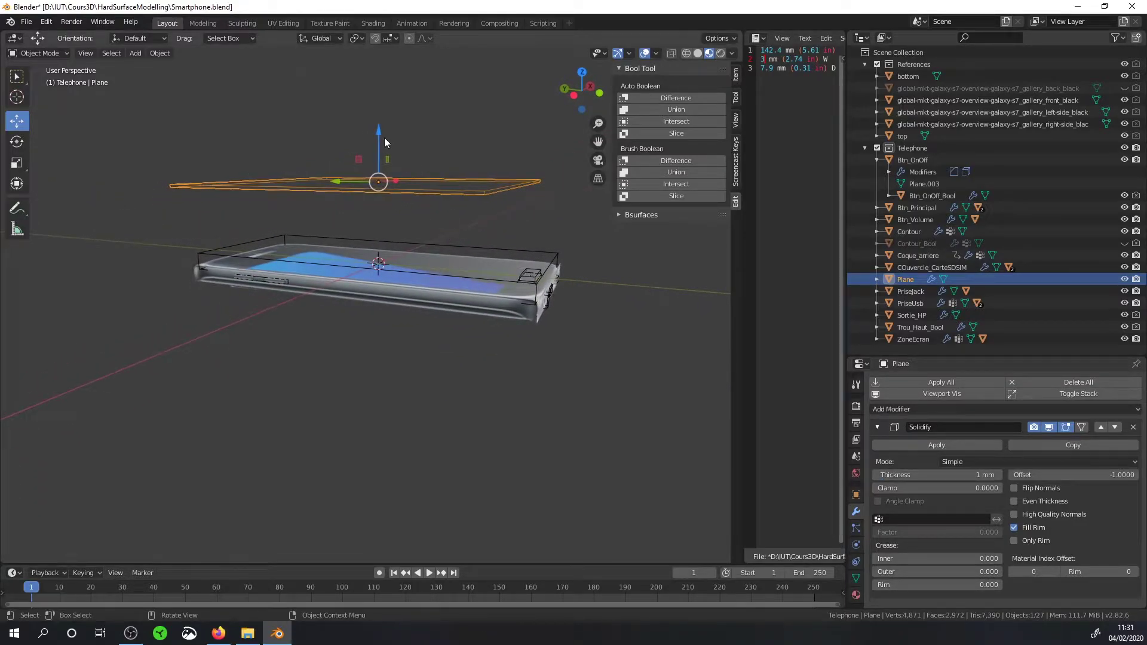
pyautogui.moveTo(378, 138); pyautogui.dragTo(390, 174)
pyautogui.click(1123, 64)
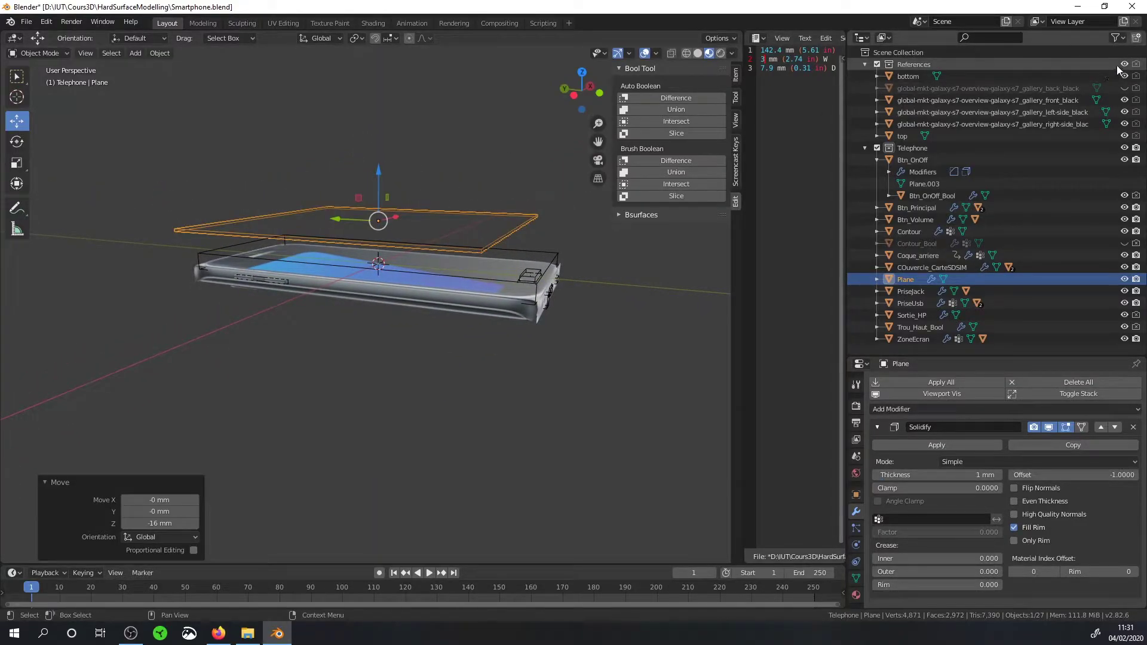
pyautogui.moveTo(597, 251); pyautogui.dragTo(596, 227, button='middle')
pyautogui.click(696, 53)
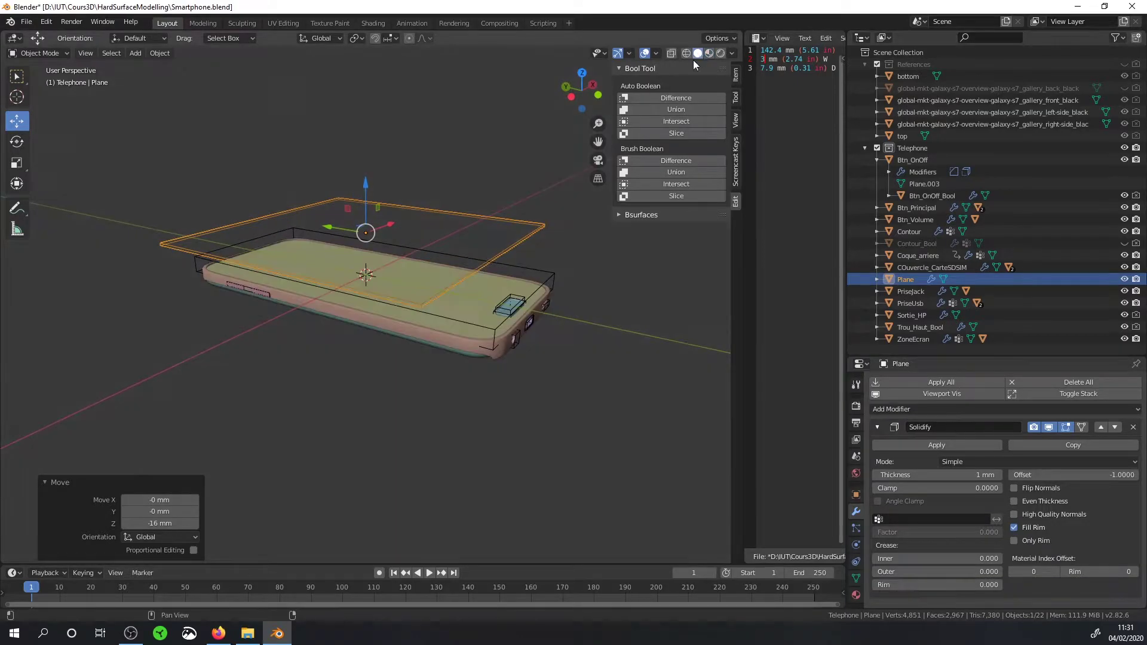
pyautogui.scroll(3, 512, 262)
pyautogui.scroll(2, 511, 259)
# Step: Rename the plane cutter to Ecran_Bool and add ZoneEcran to the selection
pyautogui.click(513, 278)
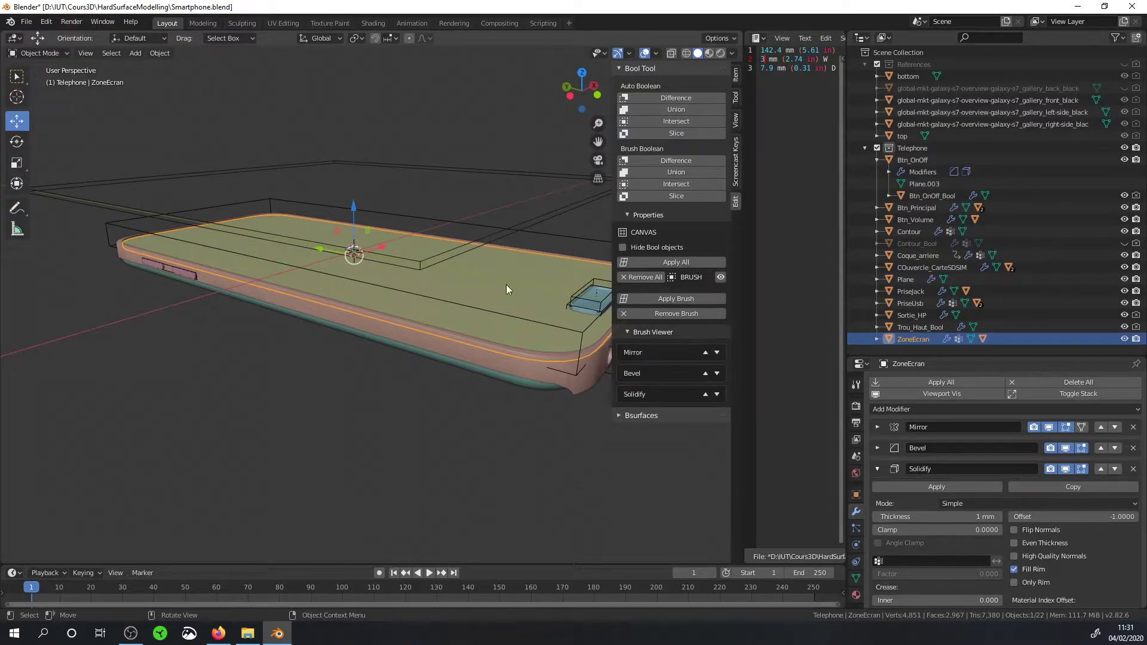
pyautogui.click(503, 227)
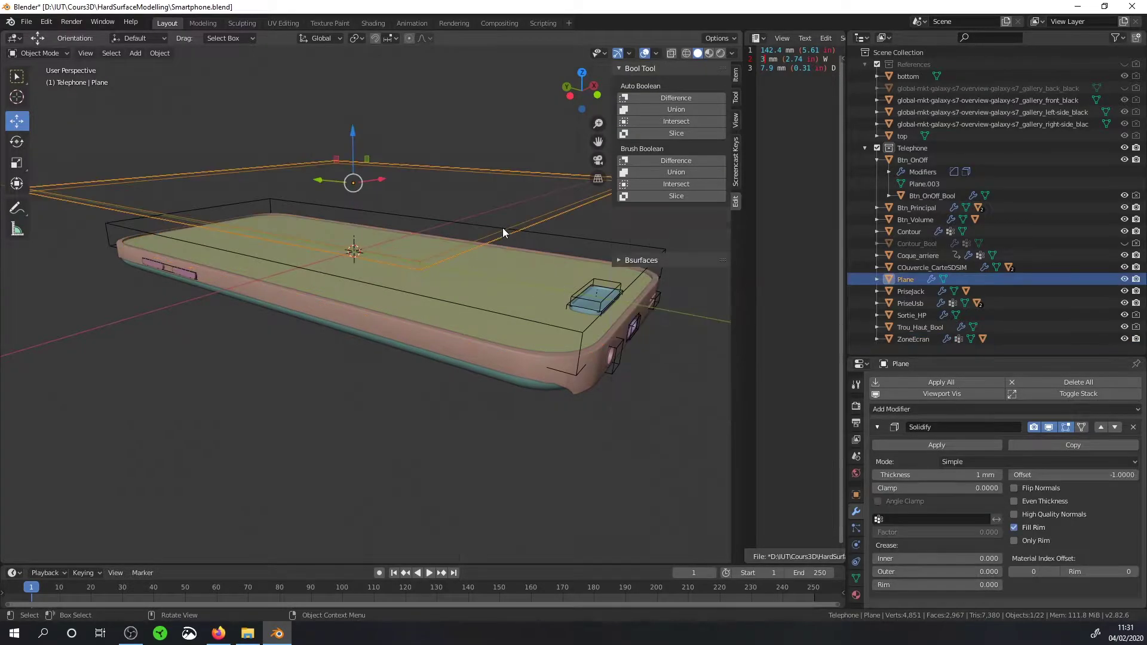
pyautogui.doubleClick(905, 279)
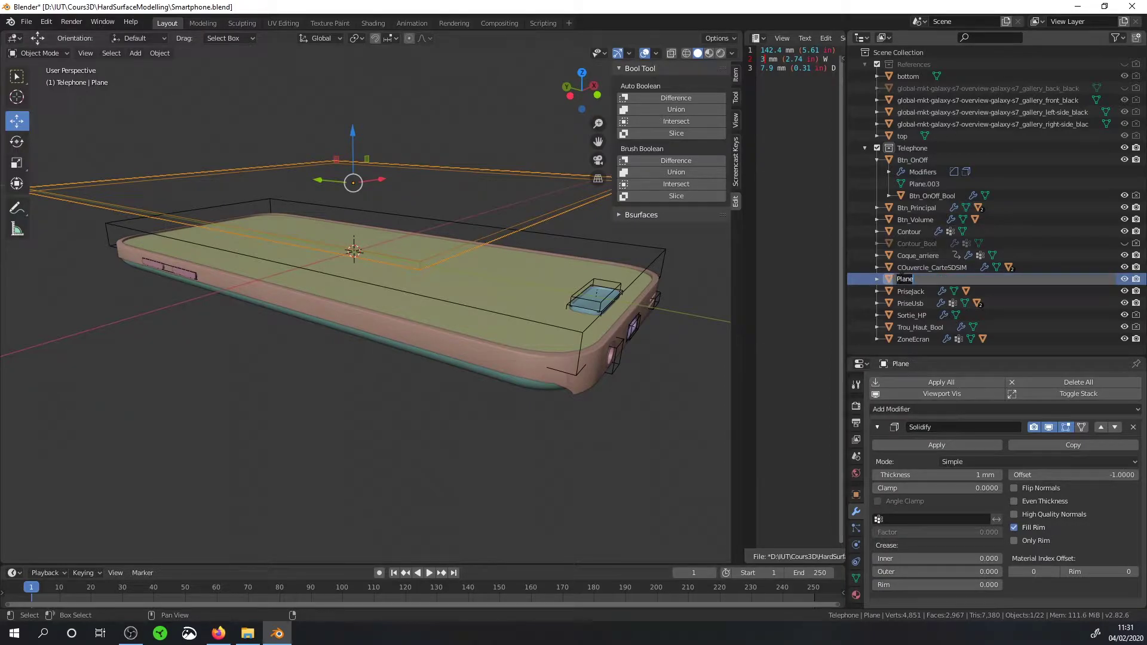
pyautogui.write('Bt')
pyautogui.write('_Bool')
pyautogui.press('Return')
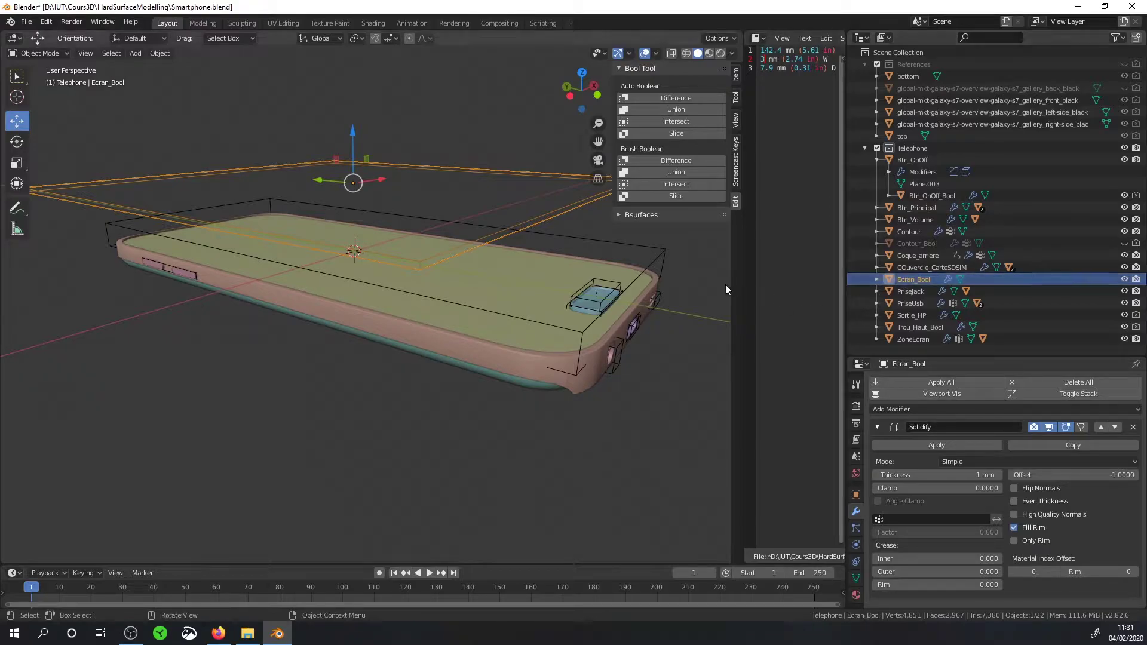
pyautogui.keyDown('shift'); pyautogui.click(526, 278); pyautogui.keyUp('shift')
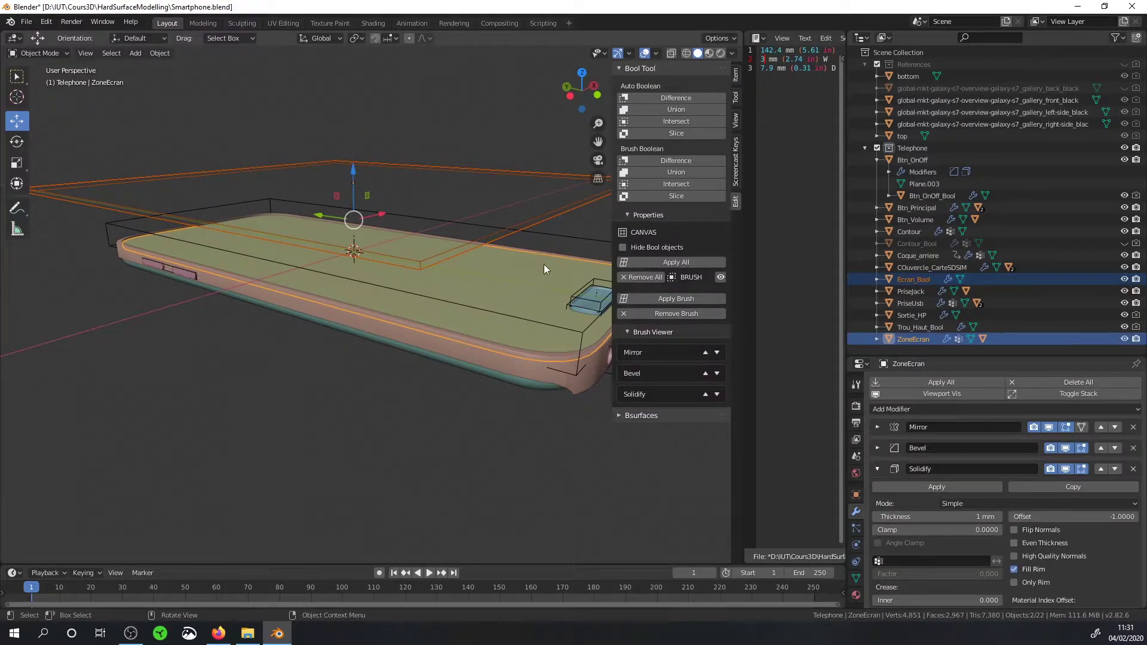
# Step: Cut Ecran_Bool into ZoneEcran as a Bool Tool brush difference and lower Ecran_Bool beneath the phone
pyautogui.click(670, 161)
pyautogui.moveTo(354, 166); pyautogui.dragTo(375, 210)
pyautogui.hotkey('ctrl', 'z')
pyautogui.click(454, 167)
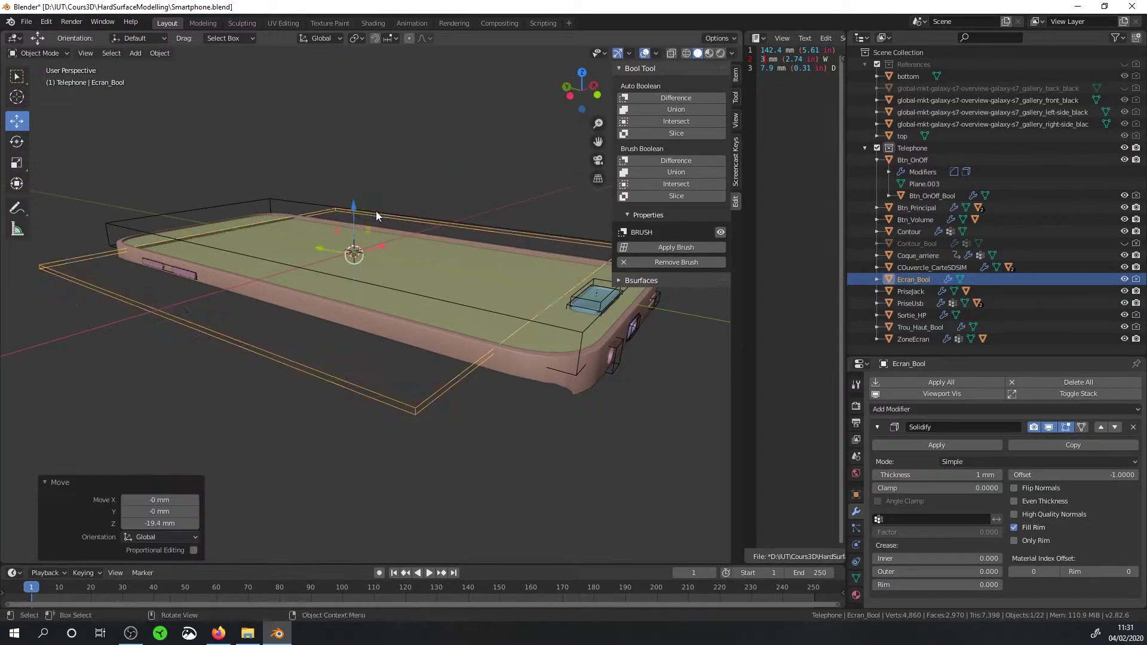
pyautogui.moveTo(375, 210)
pyautogui.mouseDown(button='middle')
pyautogui.moveTo(417, 228)
pyautogui.moveTo(447, 218)
pyautogui.moveTo(446, 283)
pyautogui.mouseUp(button='middle')
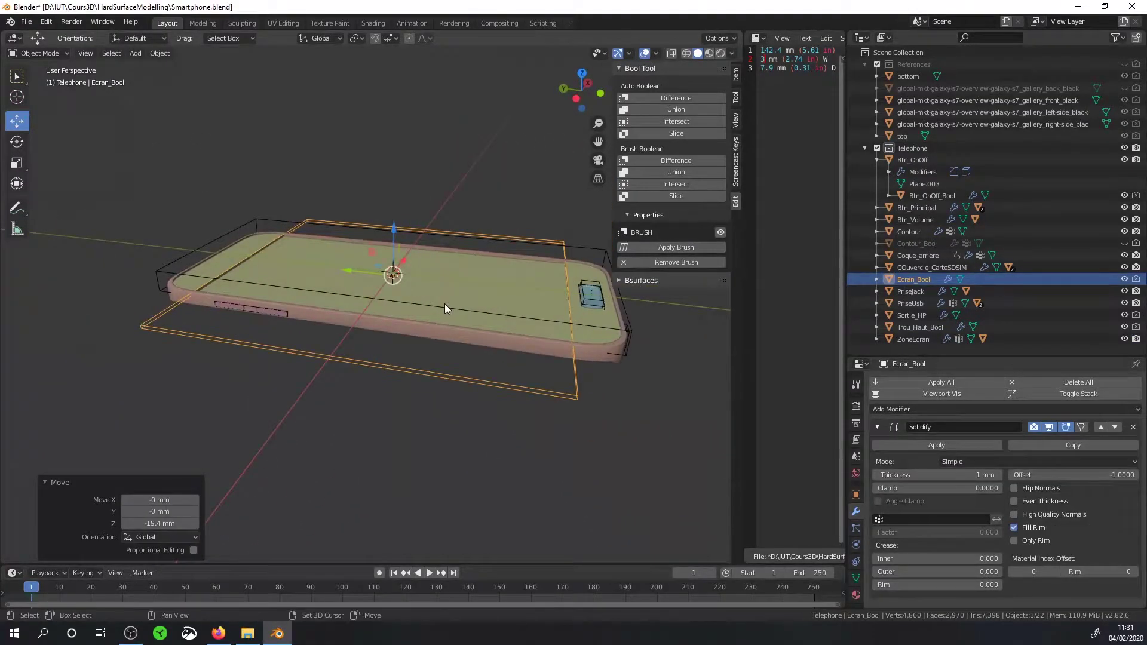
# Step: Duplicate Ecran_Bool in place and narrow the duplicate's face along X
pyautogui.hotkey('shift', 'd')
pyautogui.rightClick(452, 292)
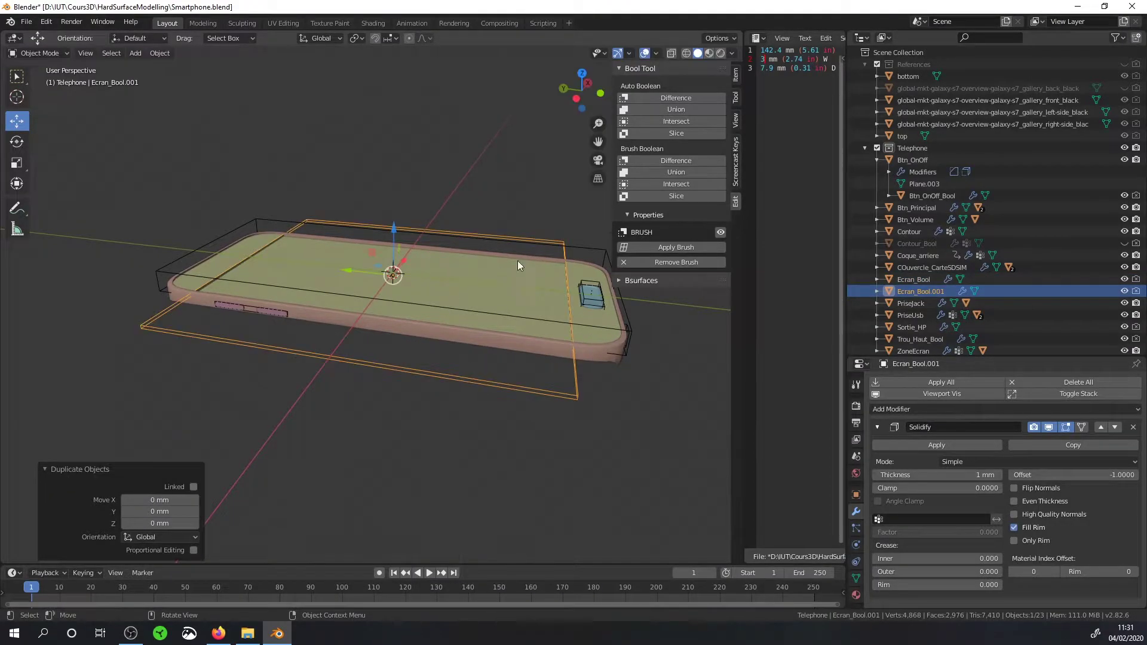
pyautogui.moveTo(517, 266); pyautogui.dragTo(468, 275, button='middle')
pyautogui.press('Tab')
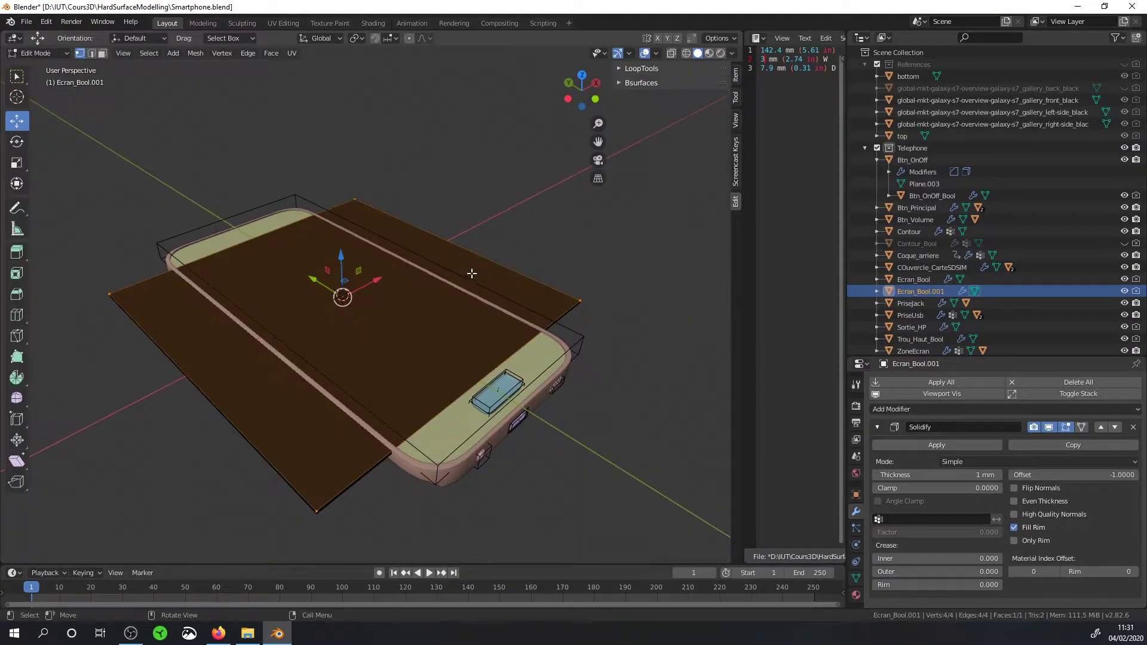
pyautogui.press('s')
pyautogui.press('x')
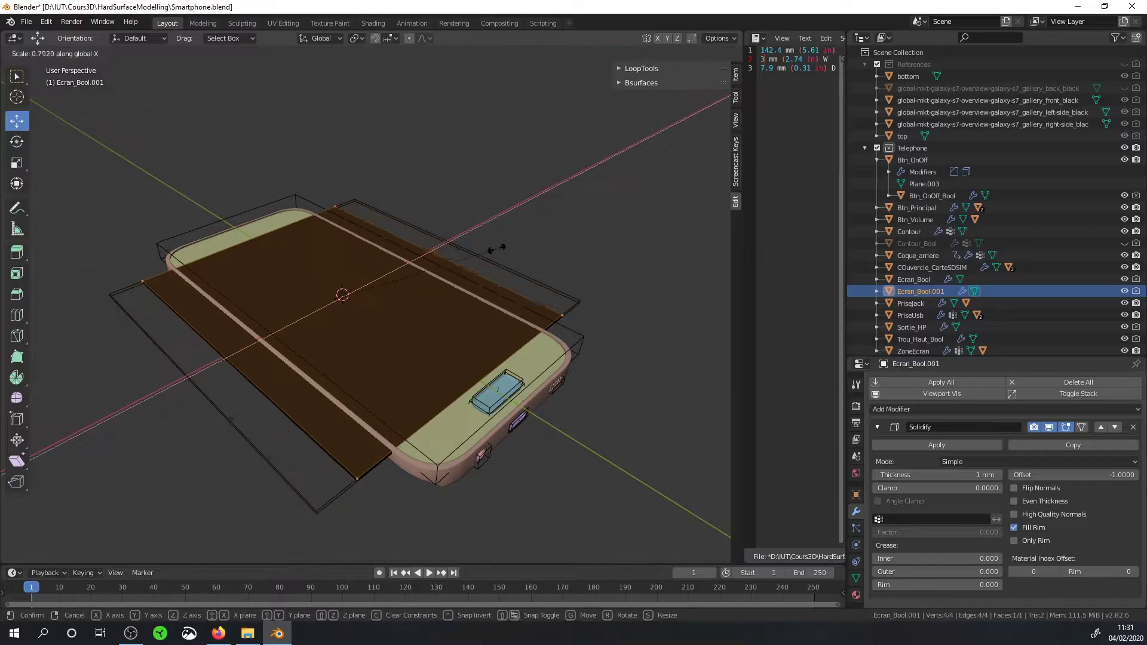
pyautogui.click(461, 267)
# Step: From top view, fine-tune the duplicate's X width and leave Edit Mode
pyautogui.press('KP_7')
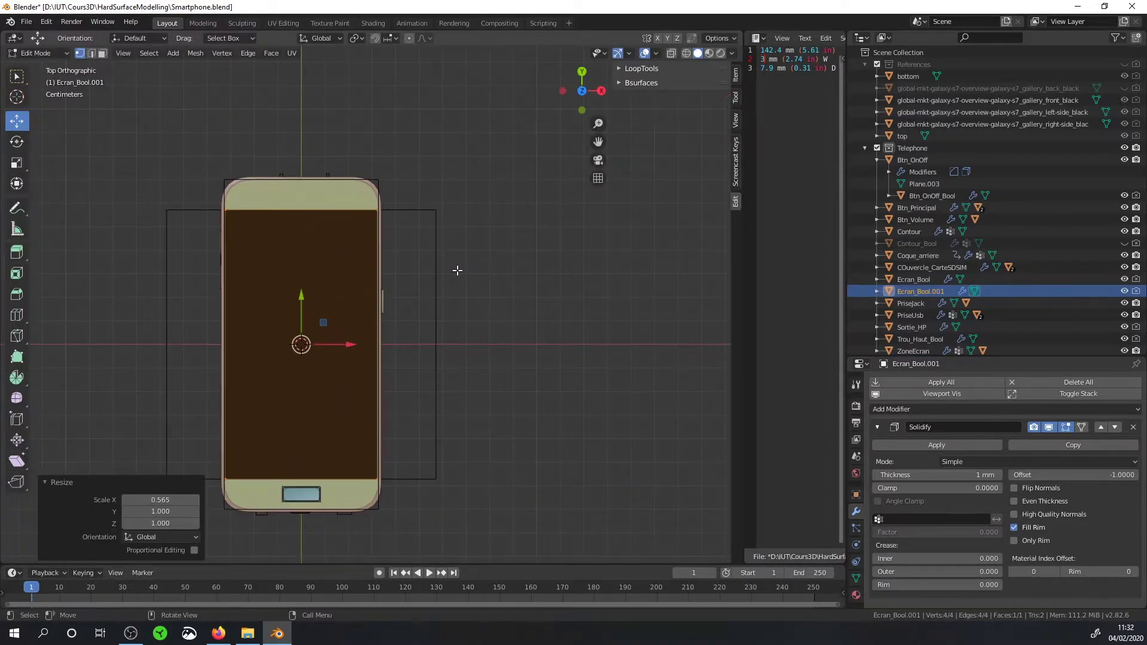
pyautogui.scroll(3, 422, 340)
pyautogui.keyDown('shift'); pyautogui.moveTo(425, 267); pyautogui.dragTo(456, 222, button='middle'); pyautogui.keyUp('shift')
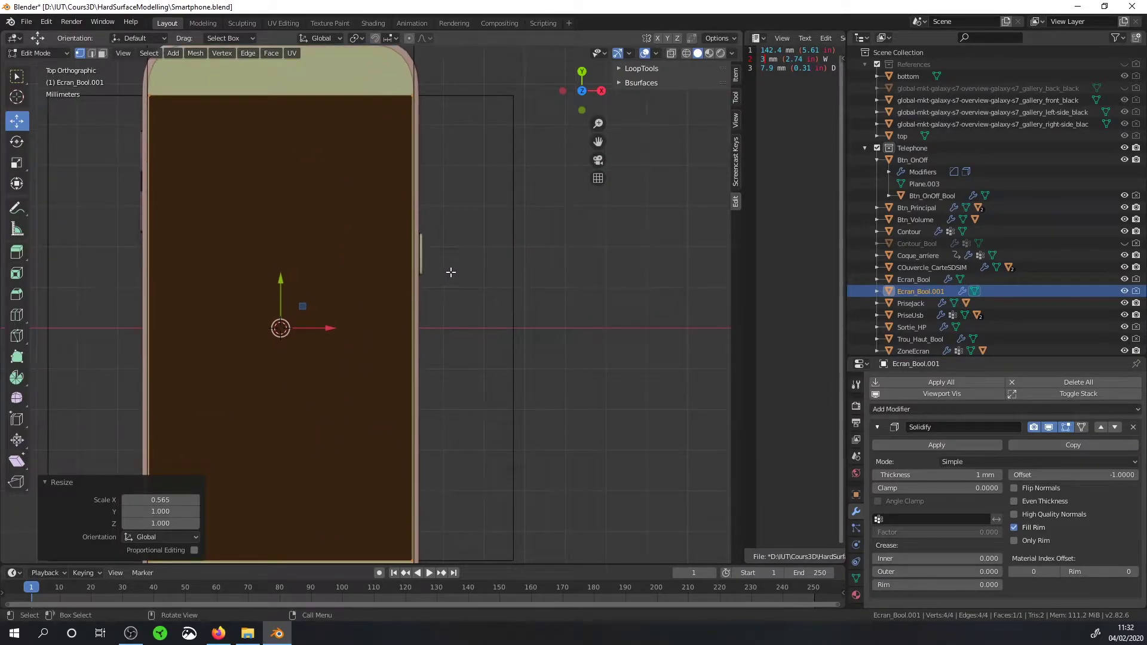
pyautogui.press('s')
pyautogui.press('x')
pyautogui.press('Escape')
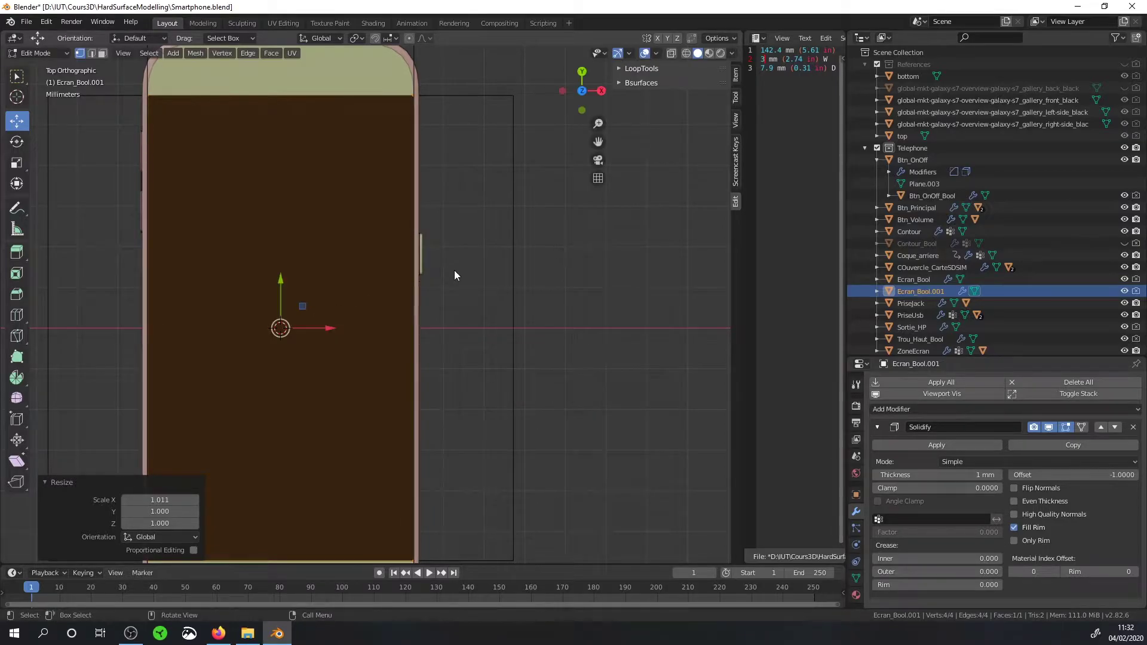
pyautogui.press('Tab')
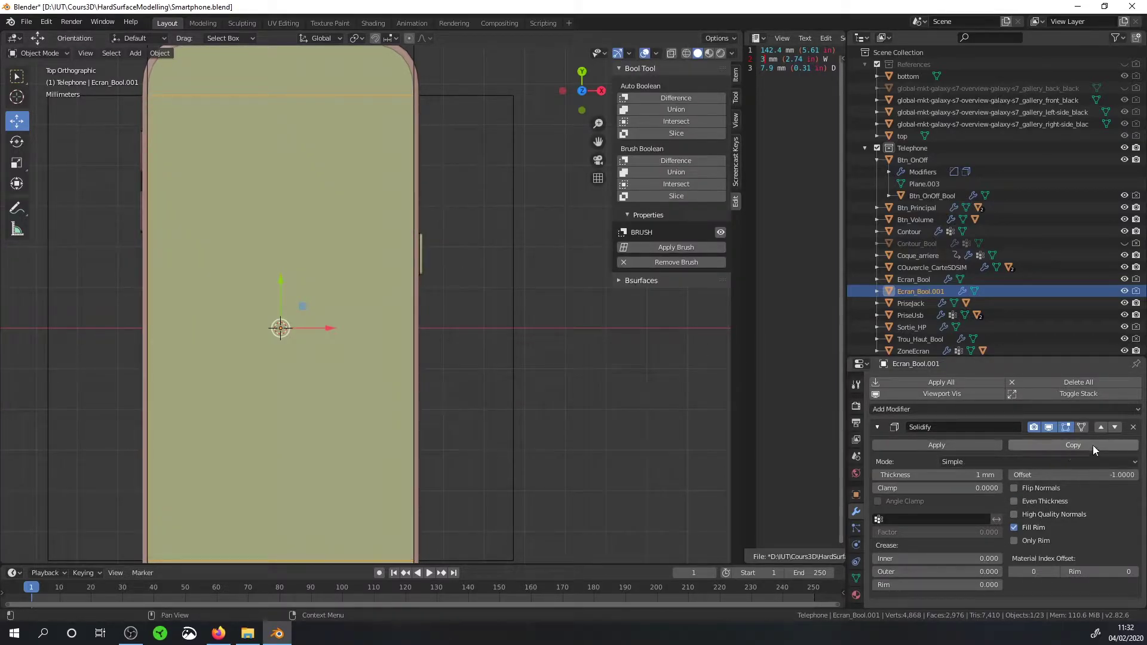
# Step: Remove the duplicate's Solidify modifier and raise it slightly above the screen
pyautogui.click(1132, 427)
pyautogui.moveTo(316, 307); pyautogui.dragTo(383, 217, button='middle')
pyautogui.moveTo(247, 190)
pyautogui.mouseDown(button='middle')
pyautogui.moveTo(299, 171)
pyautogui.moveTo(330, 176)
pyautogui.mouseUp(button='middle')
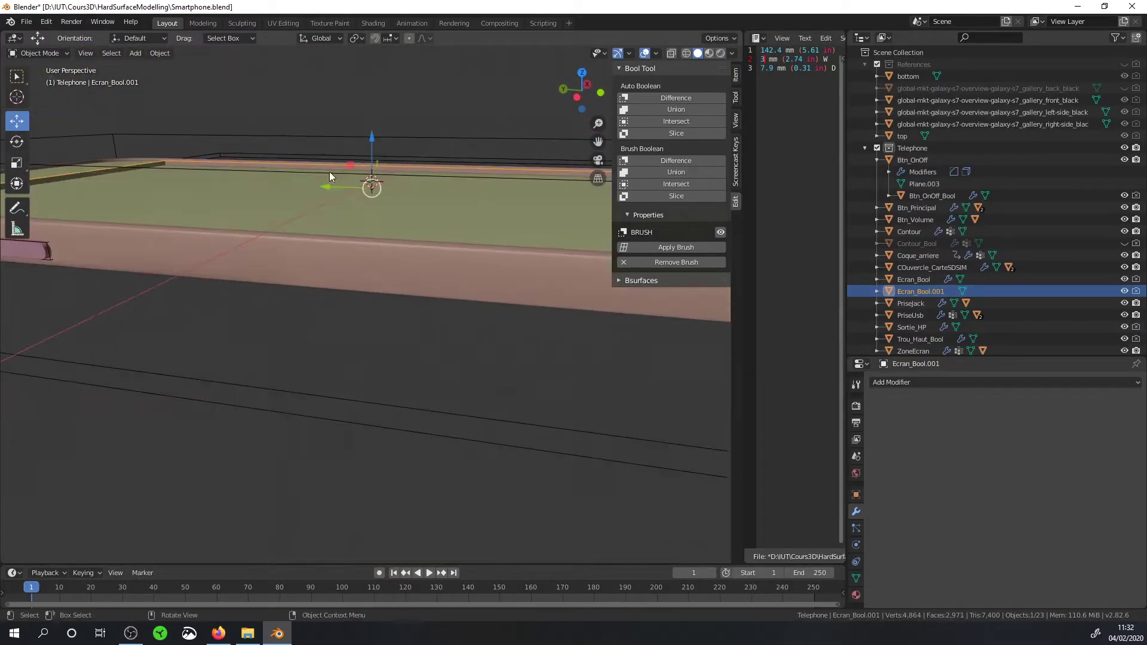
pyautogui.moveTo(370, 145); pyautogui.dragTo(370, 142)
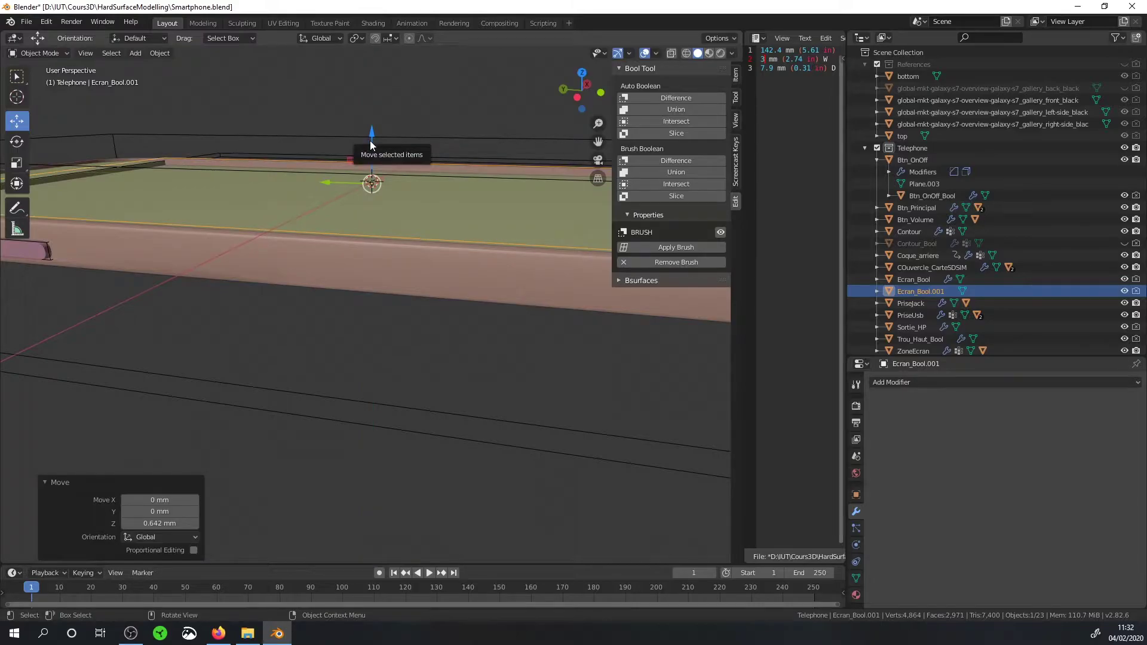
pyautogui.moveTo(370, 141)
pyautogui.mouseDown(button='middle')
pyautogui.moveTo(368, 204)
pyautogui.moveTo(404, 222)
pyautogui.mouseUp(button='middle')
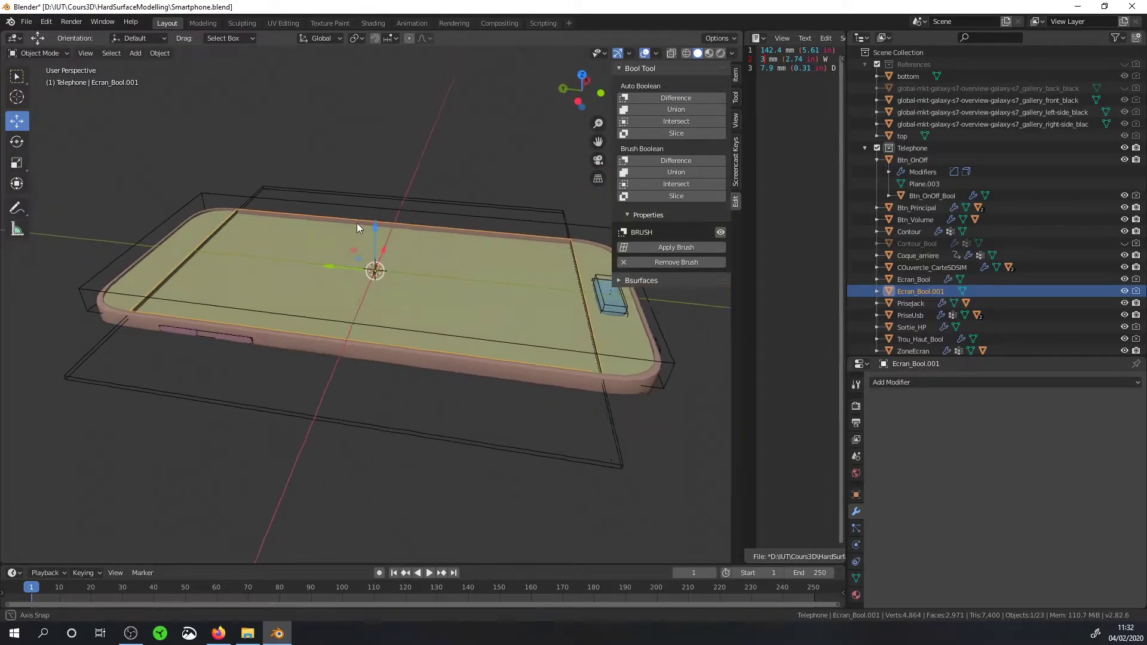
# Step: Rename the duplicate to Ecran, enable its rendering, and display it Textured
pyautogui.doubleClick(941, 289)
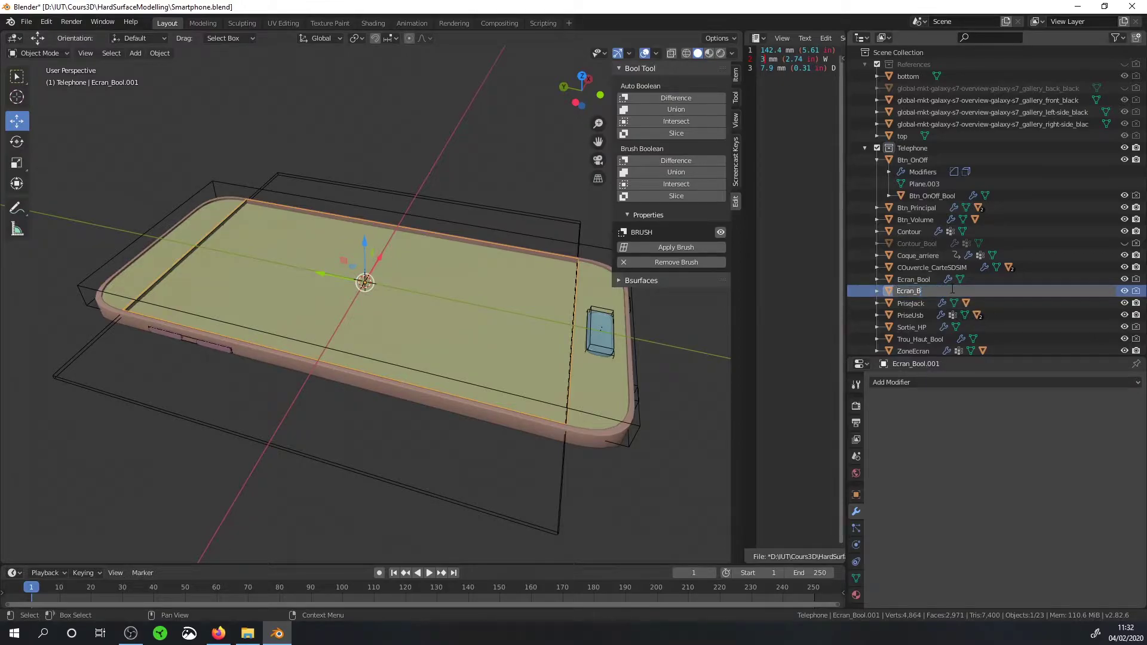
pyautogui.press('Return')
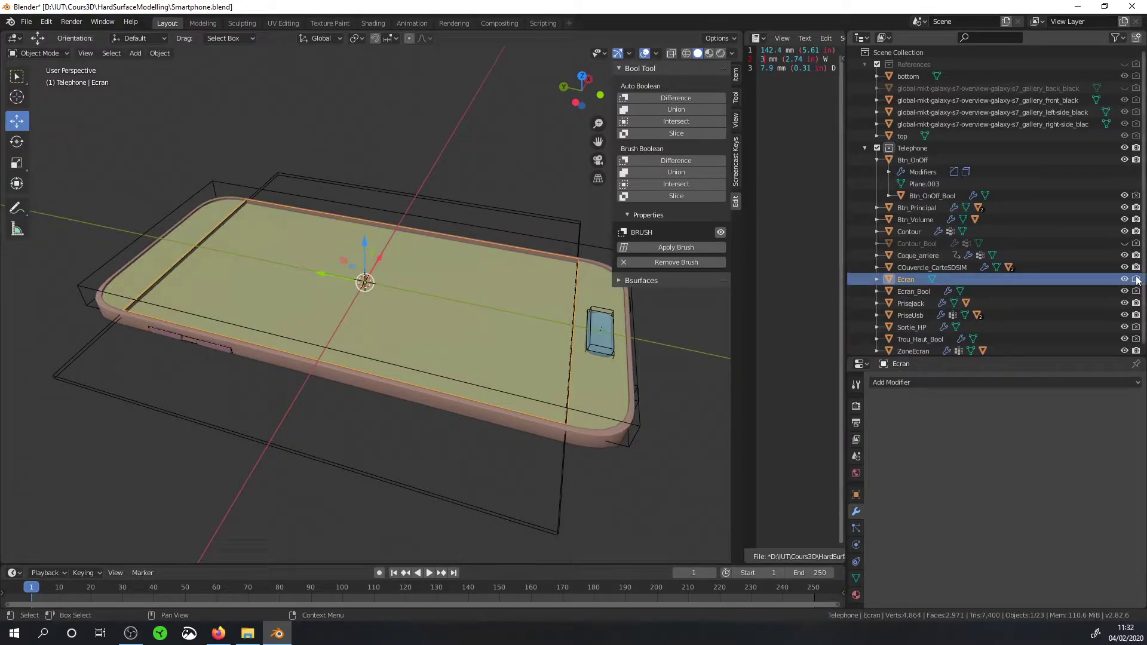
pyautogui.click(1135, 279)
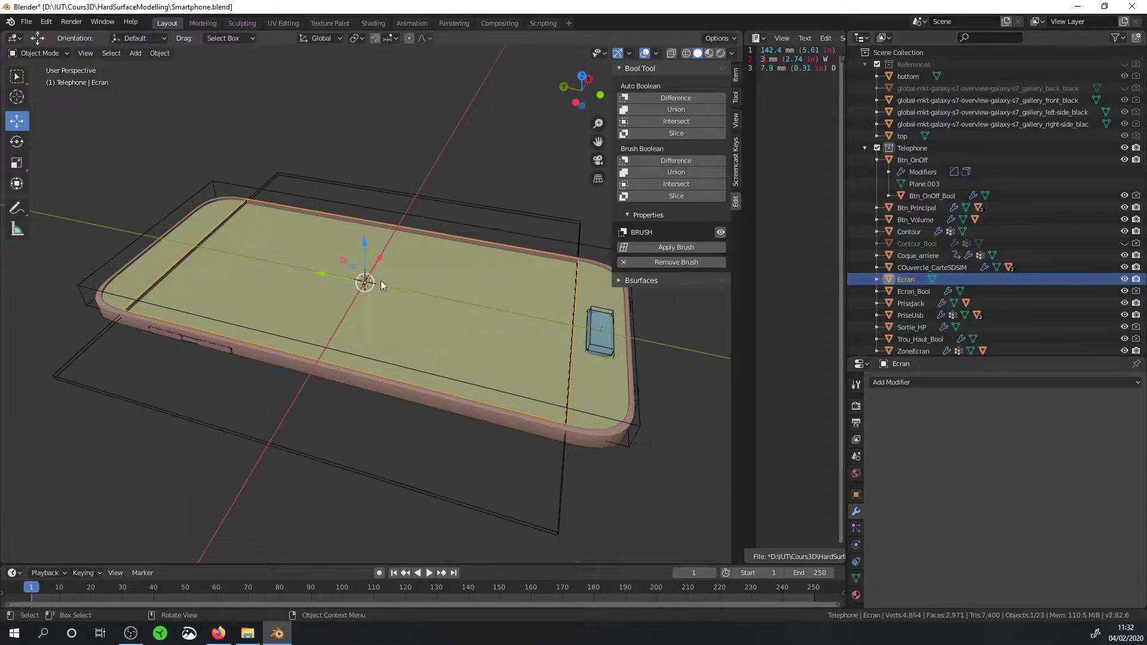
pyautogui.moveTo(377, 251); pyautogui.dragTo(378, 238, button='middle')
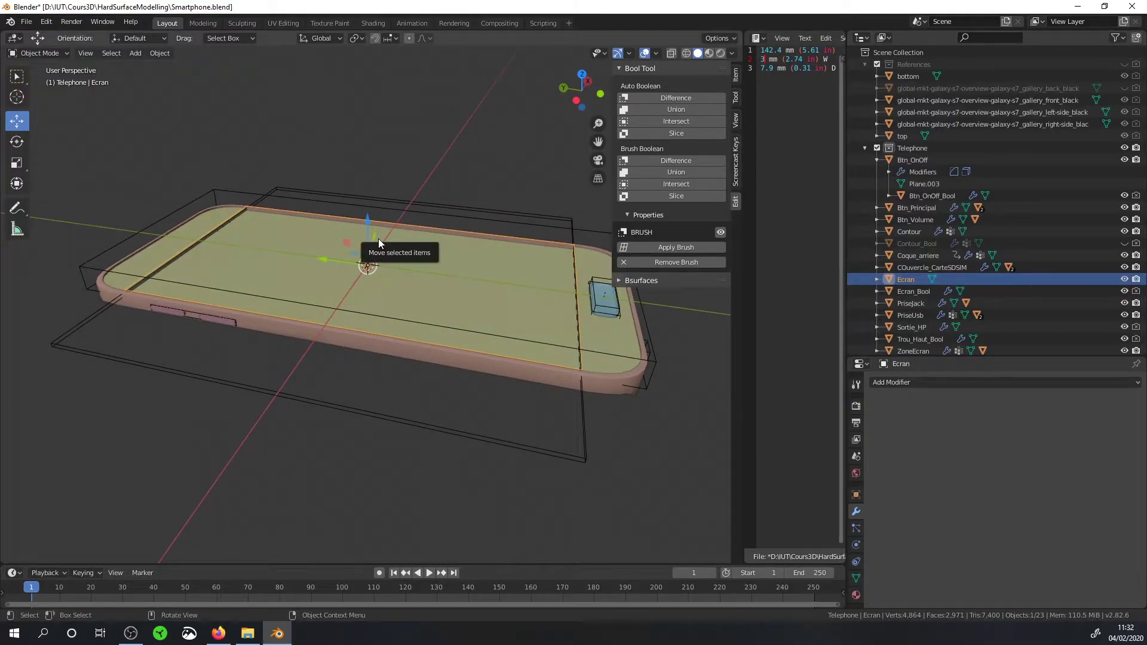
pyautogui.keyDown('alt'); pyautogui.click(378, 238); pyautogui.keyUp('alt')
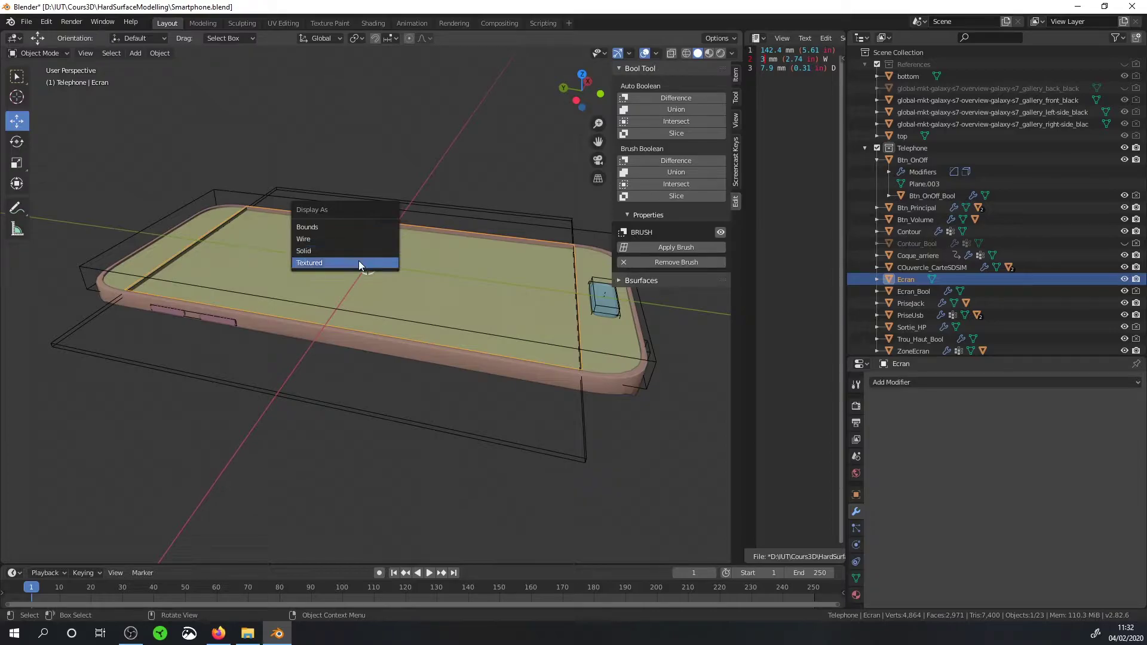
pyautogui.click(358, 260)
pyautogui.scroll(3, 370, 197)
# Step: Nudge Ecran's height along Z while comparing it against ZoneEcran
pyautogui.moveTo(376, 187); pyautogui.dragTo(376, 188)
pyautogui.moveTo(377, 189)
pyautogui.mouseDown(button='middle')
pyautogui.moveTo(458, 220)
pyautogui.moveTo(469, 202)
pyautogui.moveTo(459, 209)
pyautogui.mouseUp(button='middle')
pyautogui.click(306, 268)
pyautogui.scroll(3, 361, 267)
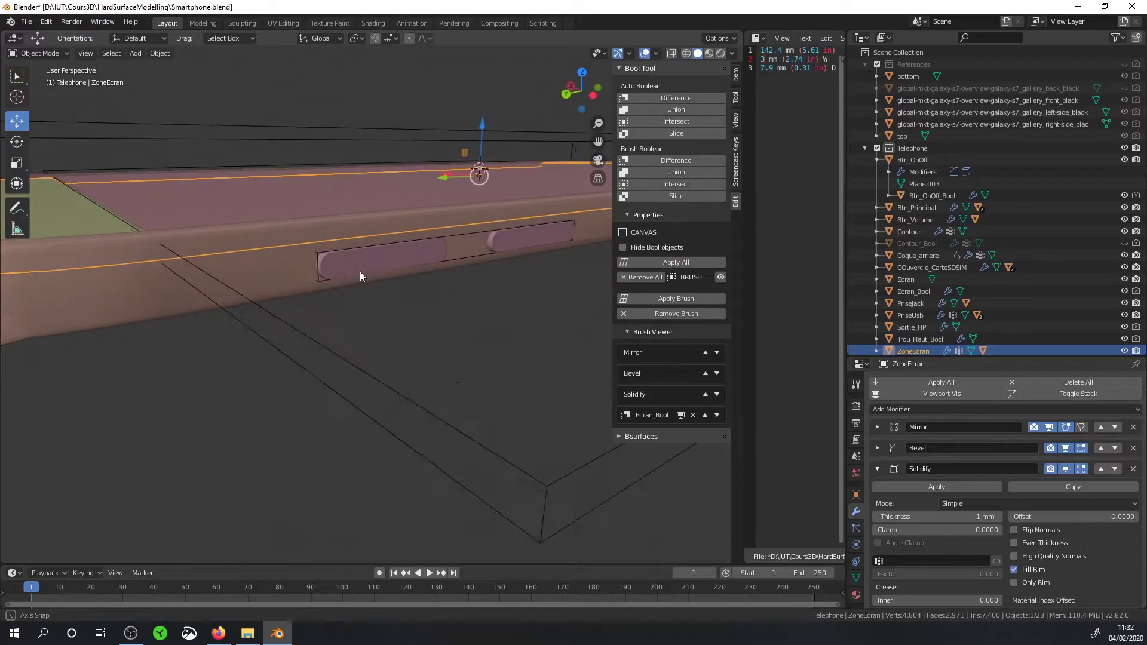
pyautogui.scroll(2, 360, 271)
pyautogui.click(261, 239)
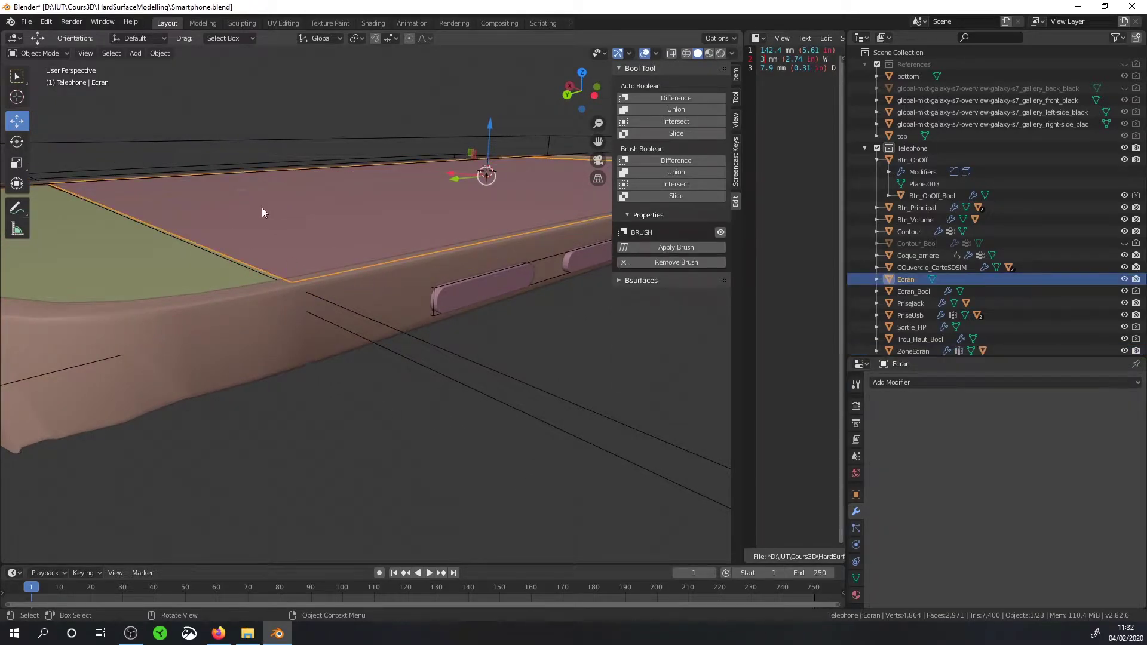
pyautogui.moveTo(262, 206); pyautogui.dragTo(446, 168, button='middle')
pyautogui.moveTo(445, 168); pyautogui.dragTo(445, 169)
# Step: In side orthographic view, lower Ecran slightly to sit at ZoneEcran's height
pyautogui.press('KP_3')
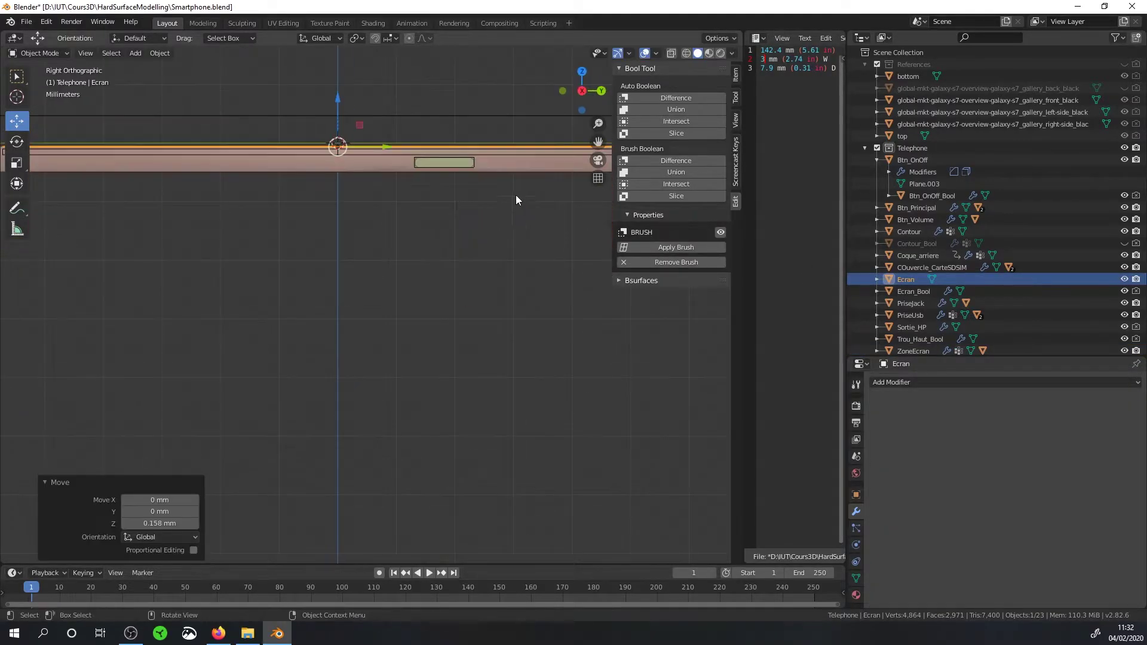
pyautogui.scroll(3, 325, 301)
pyautogui.scroll(2, 405, 347)
pyautogui.click(483, 241)
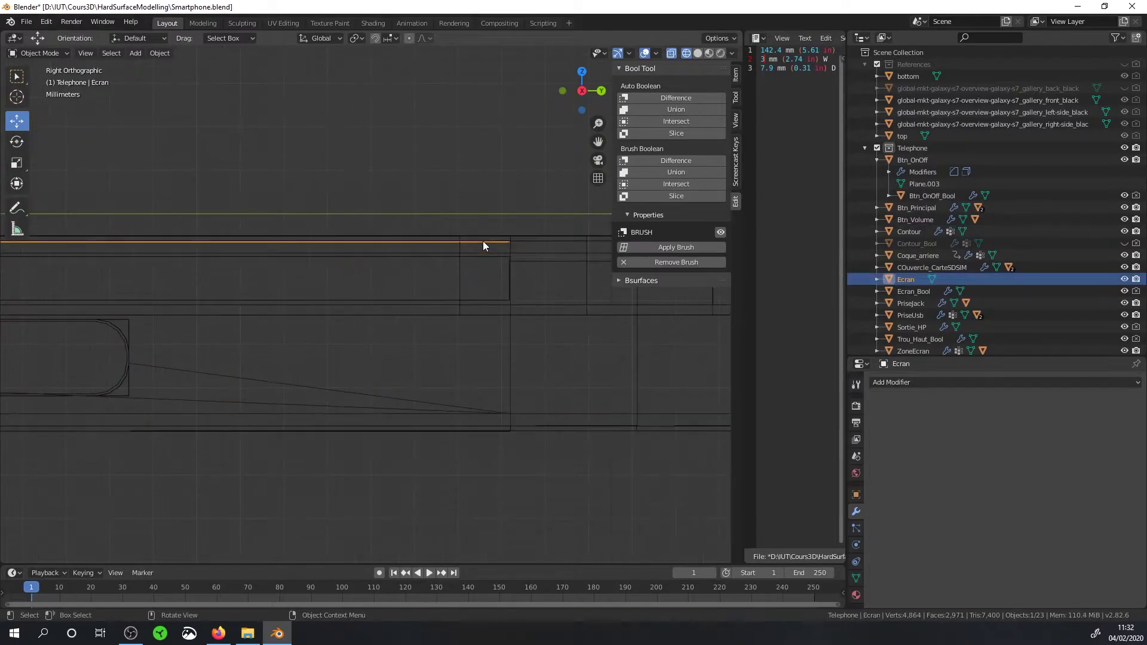
pyautogui.click(525, 260)
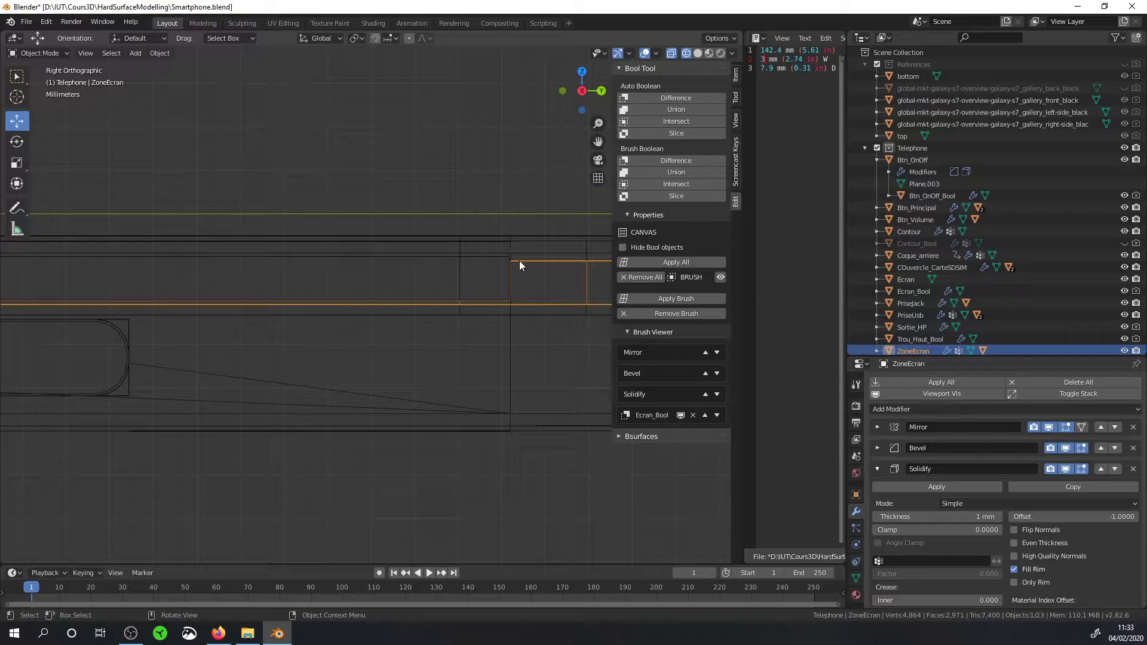
pyautogui.click(501, 242)
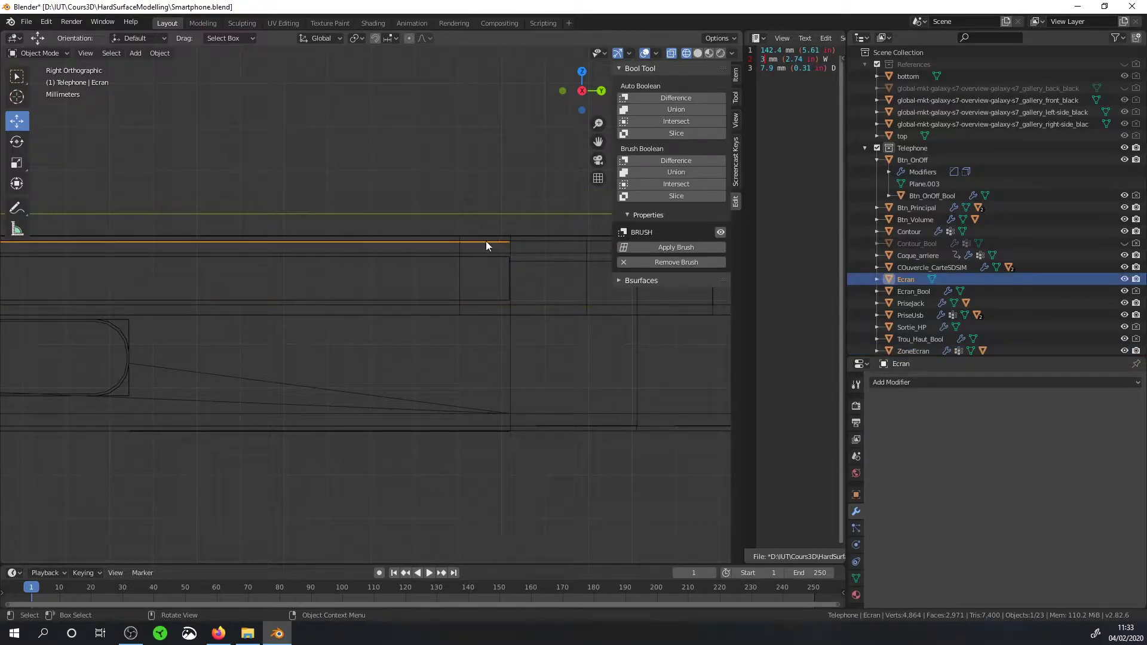
pyautogui.press('g')
pyautogui.click(497, 260)
# Step: Apply Ecran's scale to its geometry
pyautogui.moveTo(497, 260)
pyautogui.mouseDown(button='middle')
pyautogui.moveTo(424, 295)
pyautogui.moveTo(493, 328)
pyautogui.moveTo(568, 325)
pyautogui.moveTo(515, 389)
pyautogui.moveTo(467, 406)
pyautogui.moveTo(426, 404)
pyautogui.moveTo(464, 328)
pyautogui.moveTo(467, 349)
pyautogui.mouseUp(button='middle')
pyautogui.hotkey('ctrl', 'a')
pyautogui.click(526, 392)
pyautogui.scroll(-4, 525, 387)
pyautogui.scroll(2, 427, 403)
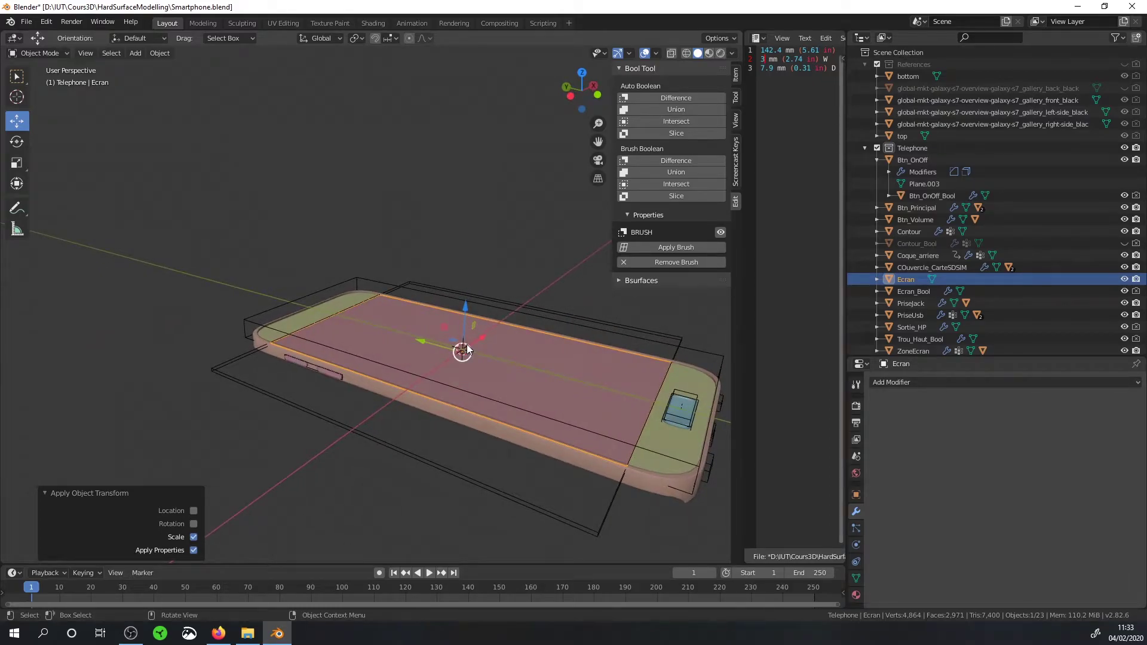
# Step: Make ZoneEcran active and view the phone from above in orthographic
pyautogui.moveTo(466, 351)
pyautogui.mouseDown(button='middle')
pyautogui.moveTo(425, 335)
pyautogui.moveTo(385, 347)
pyautogui.mouseUp(button='middle')
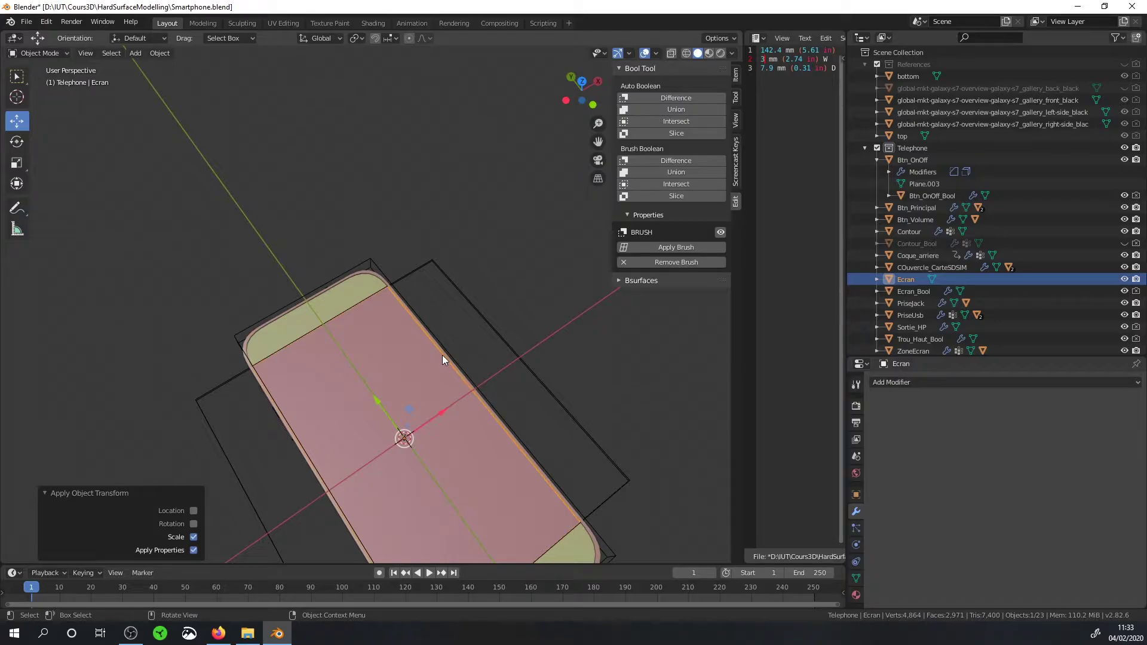
pyautogui.moveTo(364, 306)
pyautogui.mouseDown(button='middle')
pyautogui.moveTo(367, 321)
pyautogui.moveTo(356, 322)
pyautogui.moveTo(450, 275)
pyautogui.moveTo(378, 283)
pyautogui.mouseUp(button='middle')
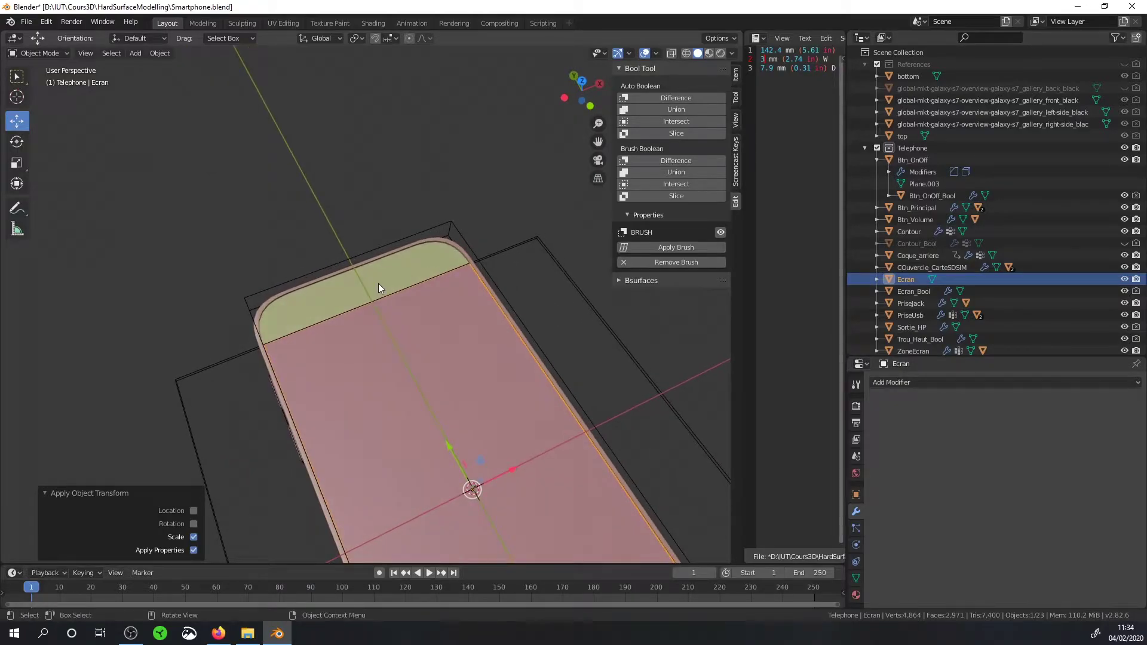
pyautogui.click(378, 283)
pyautogui.press('KP_5')
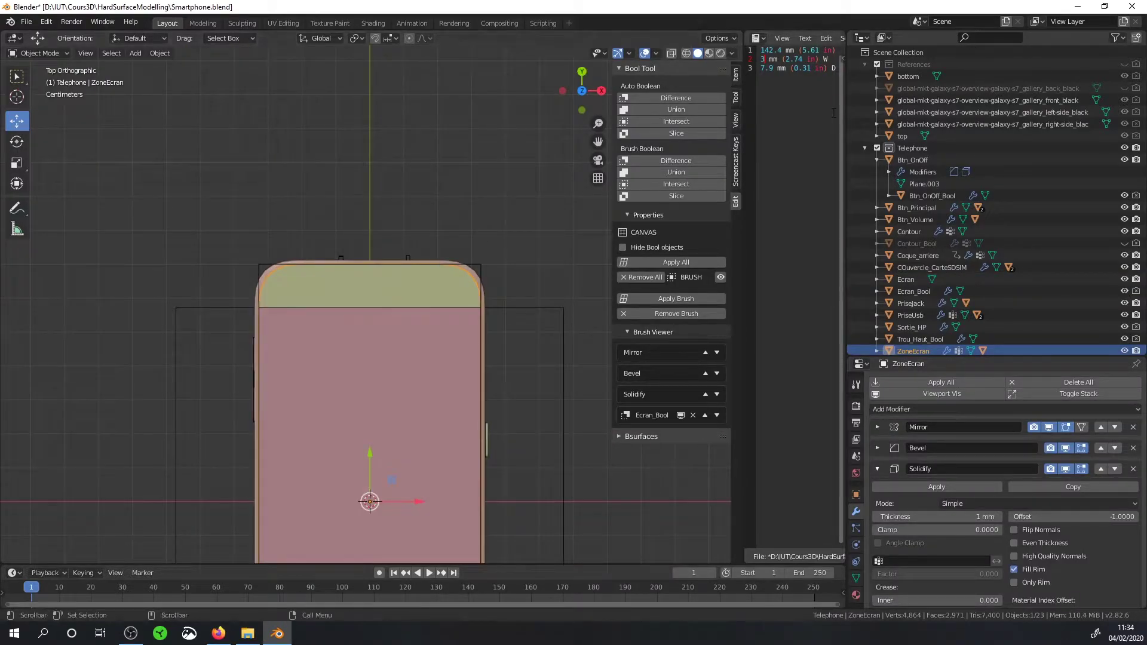
# Step: Show the References collection again and switch to Material Preview shading
pyautogui.click(1123, 64)
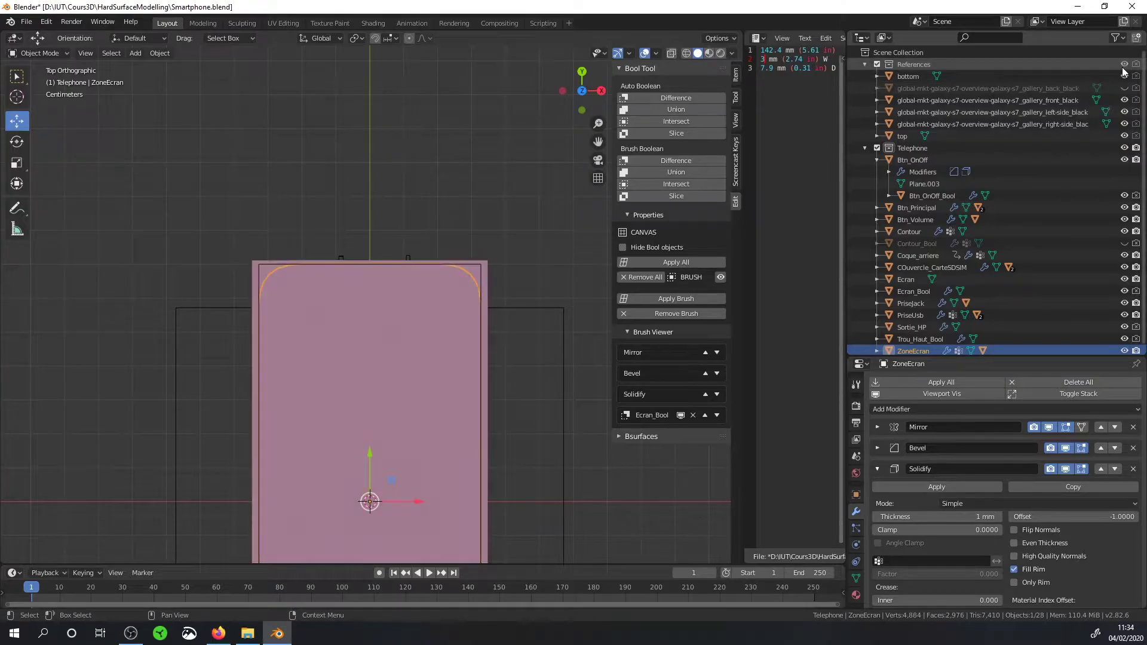
pyautogui.click(709, 53)
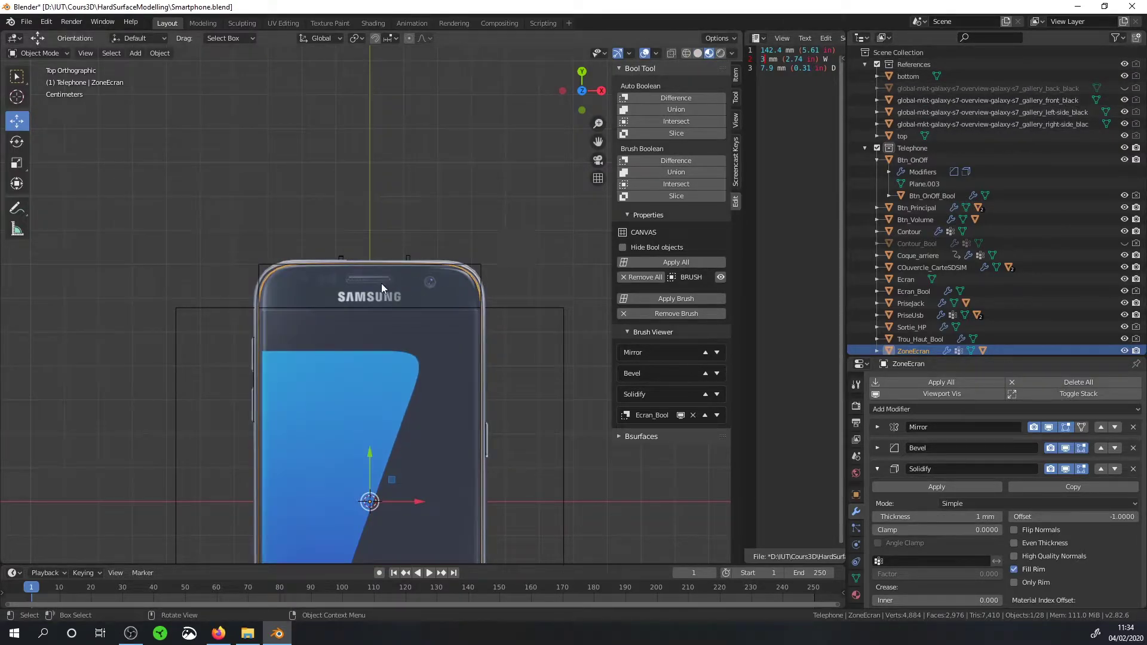
pyautogui.scroll(4, 381, 286)
pyautogui.scroll(2, 371, 279)
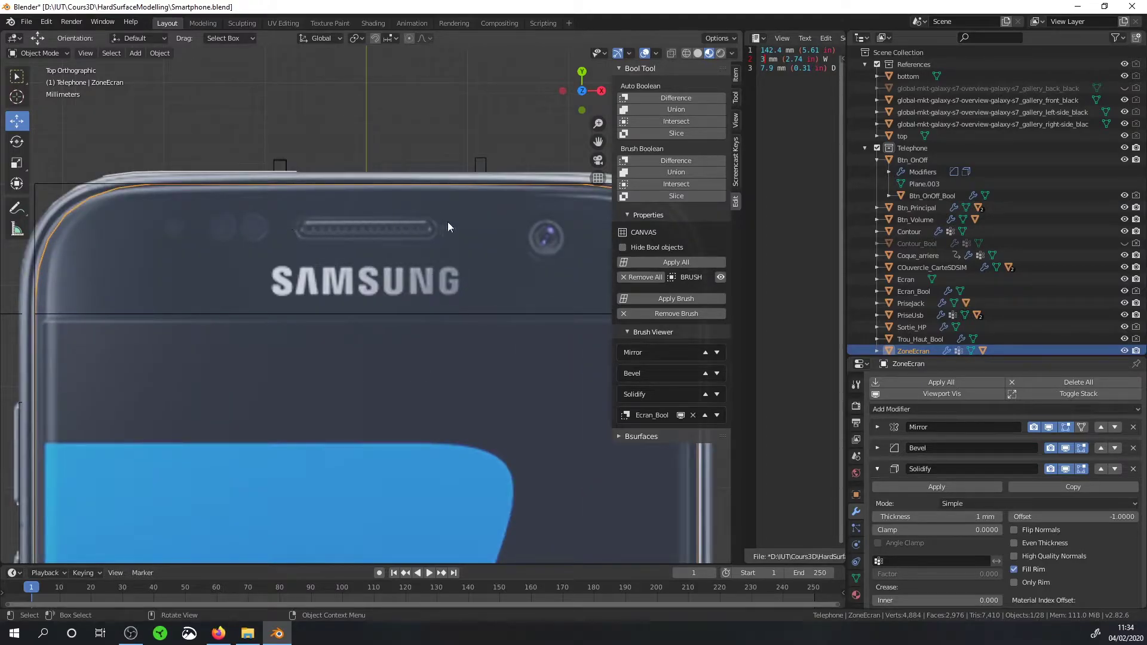
pyautogui.keyDown('shift'); pyautogui.moveTo(400, 252); pyautogui.dragTo(417, 255, button='middle'); pyautogui.keyUp('shift')
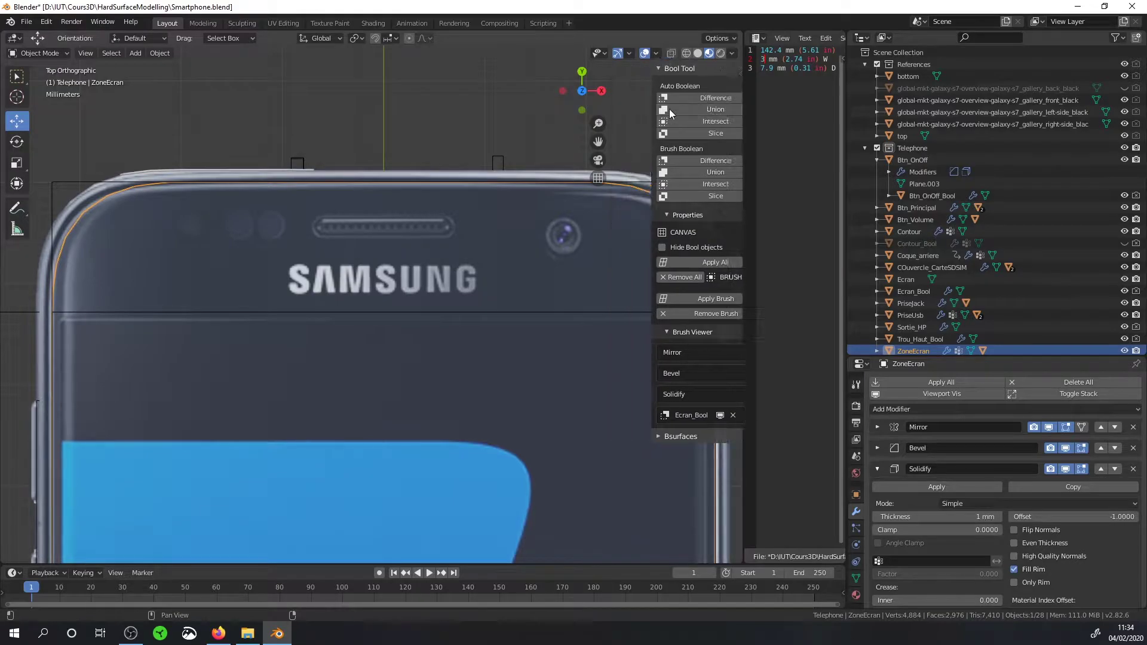
# Step: Hide the N sidebar and bring up the Shift+A add menu
pyautogui.press('n')
pyautogui.scroll(-3, 347, 229)
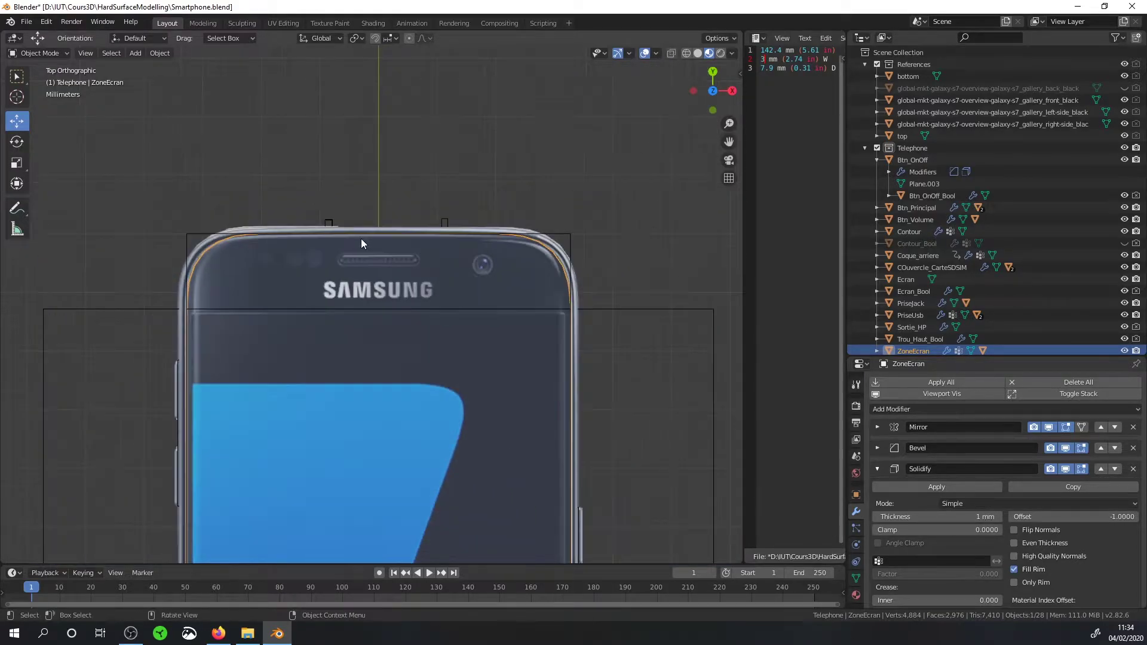
pyautogui.scroll(-4, 361, 238)
pyautogui.hotkey('shift', 'a')
# Step: Add a new plane and display it as Wire
pyautogui.click(393, 273)
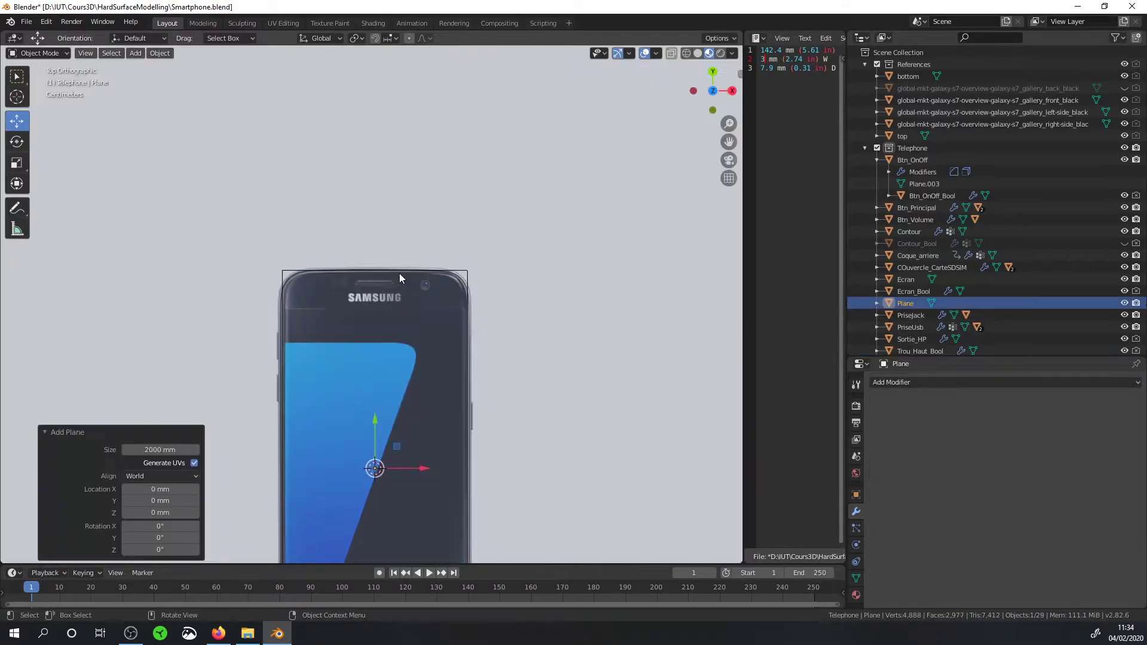
pyautogui.scroll(-4, 475, 267)
pyautogui.scroll(-3, 476, 267)
pyautogui.scroll(-3, 478, 268)
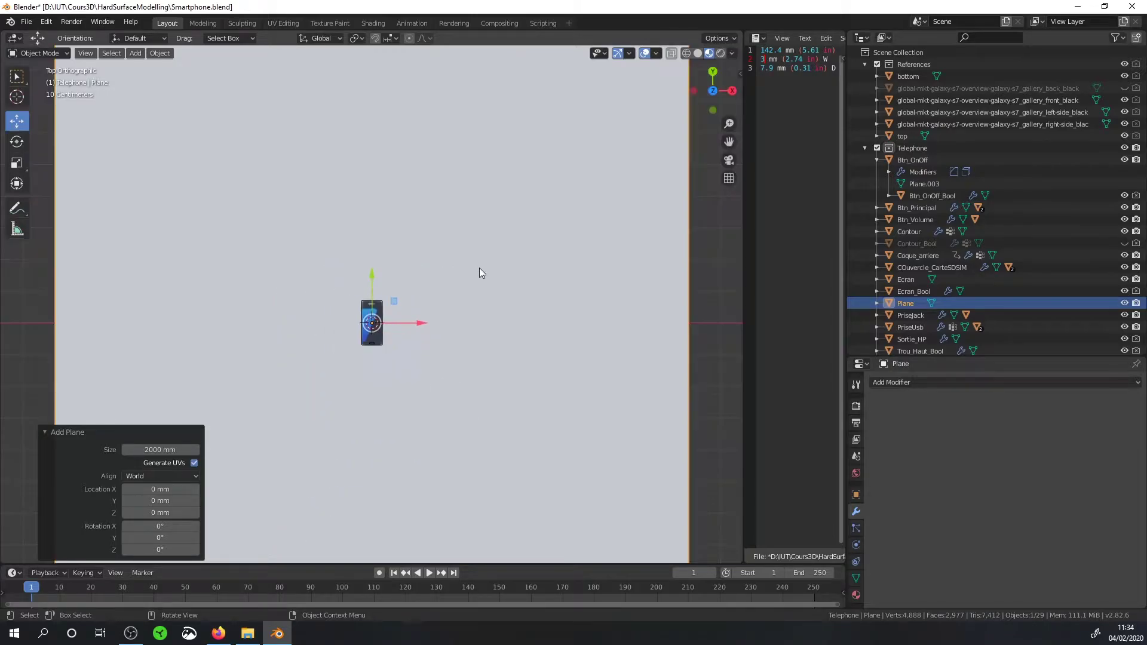
pyautogui.scroll(-2, 479, 269)
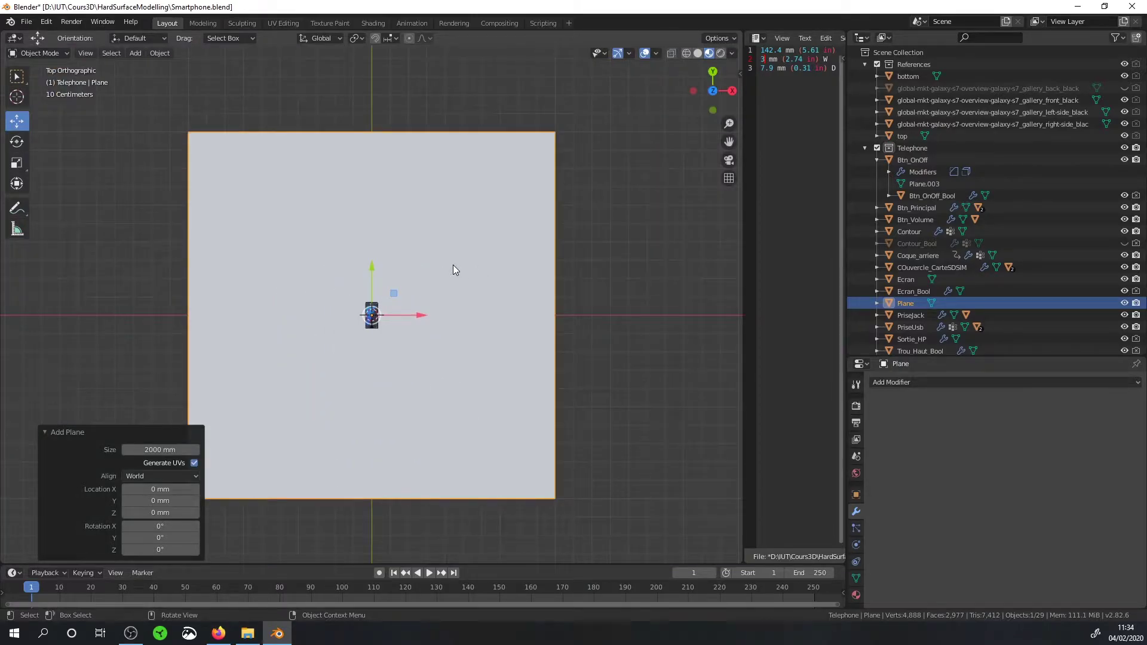
pyautogui.press('q')
pyautogui.click(428, 241)
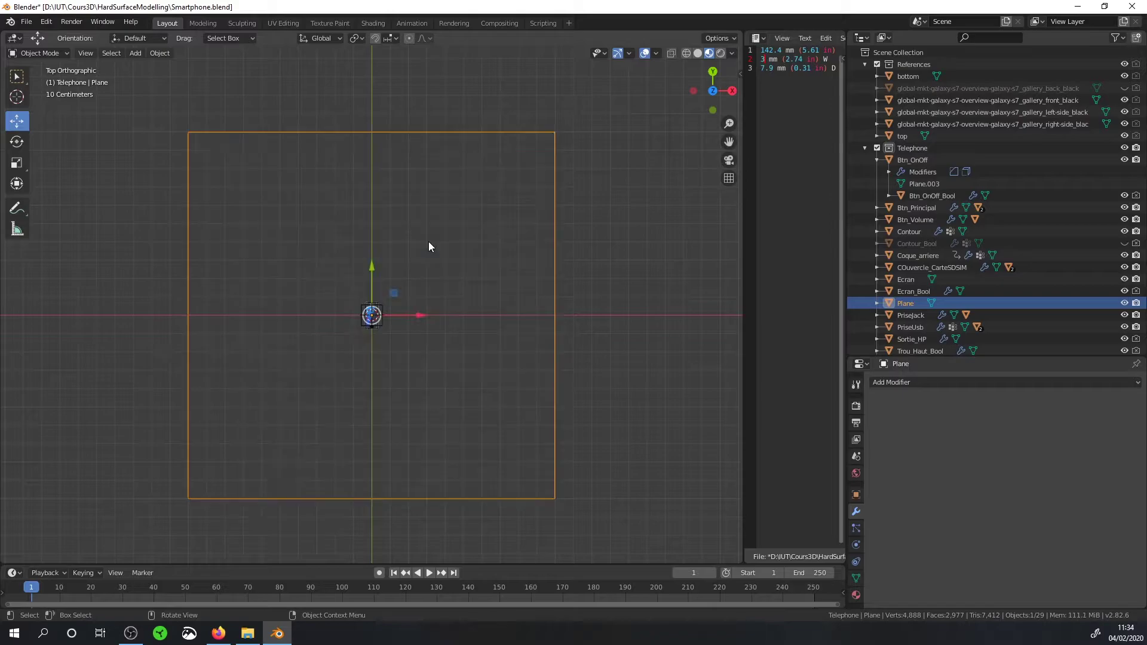
# Step: Shrink the plane, flatten it along Y, move it onto the speaker grille, and widen it along X
pyautogui.scroll(3, 470, 242)
pyautogui.press('s')
pyautogui.click(418, 221)
pyautogui.scroll(4, 439, 210)
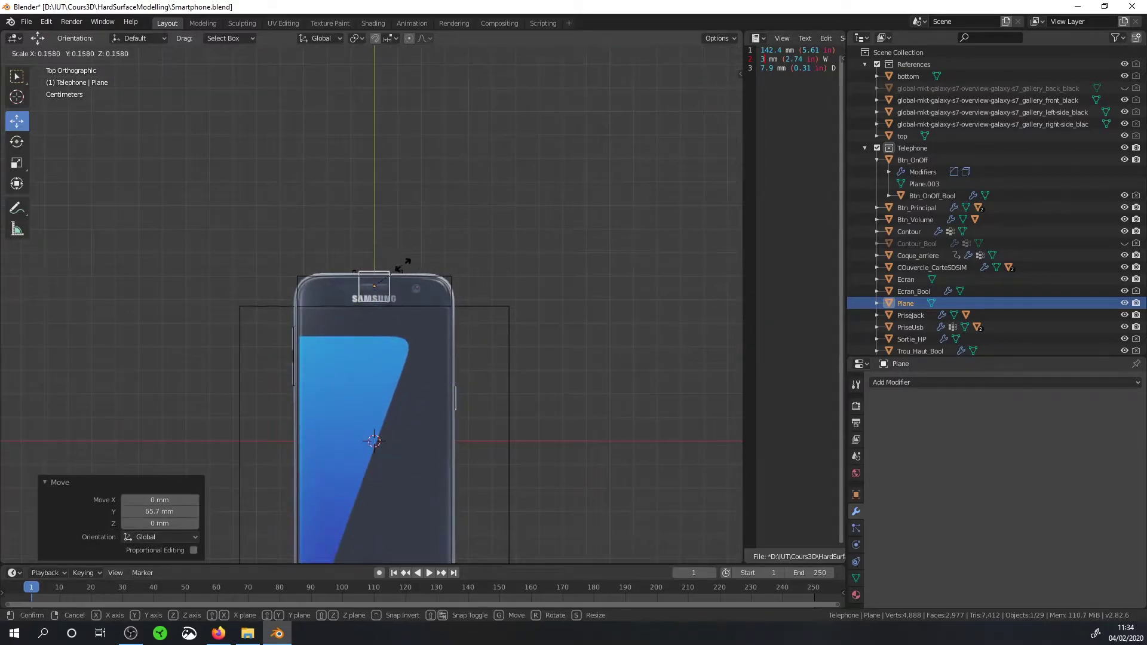
pyautogui.press('s')
pyautogui.press('y')
pyautogui.press('Return')
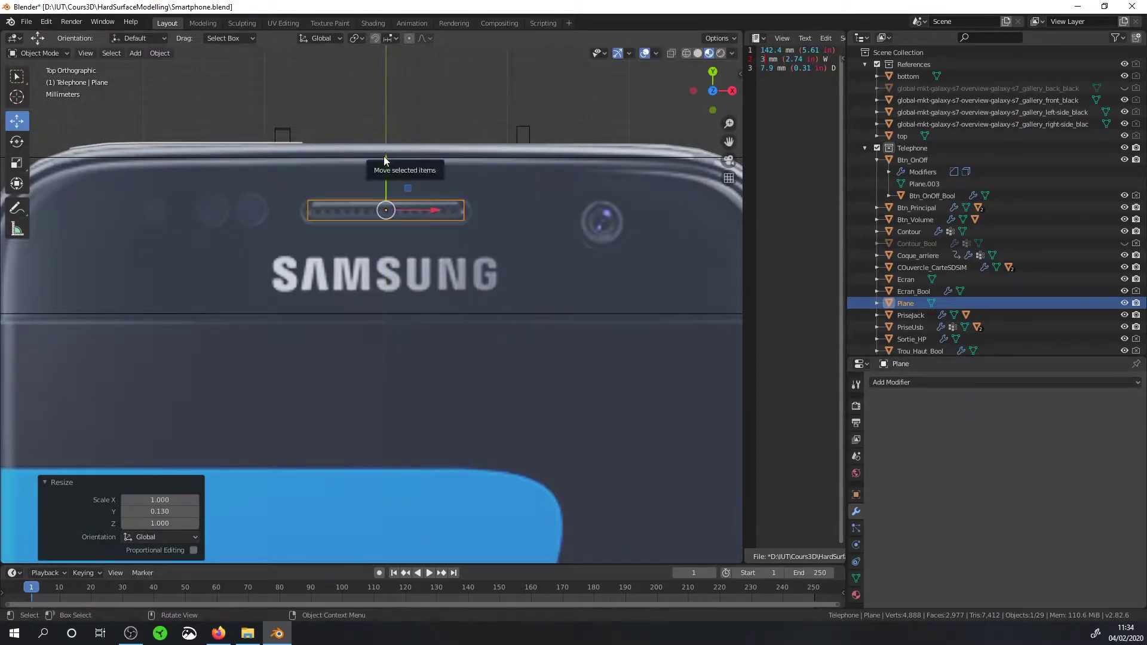
pyautogui.press('g')
pyautogui.press('y')
pyautogui.press('s')
pyautogui.press('x')
pyautogui.click(474, 215)
# Step: Apply the speaker plane's scale to its geometry
pyautogui.click(923, 383)
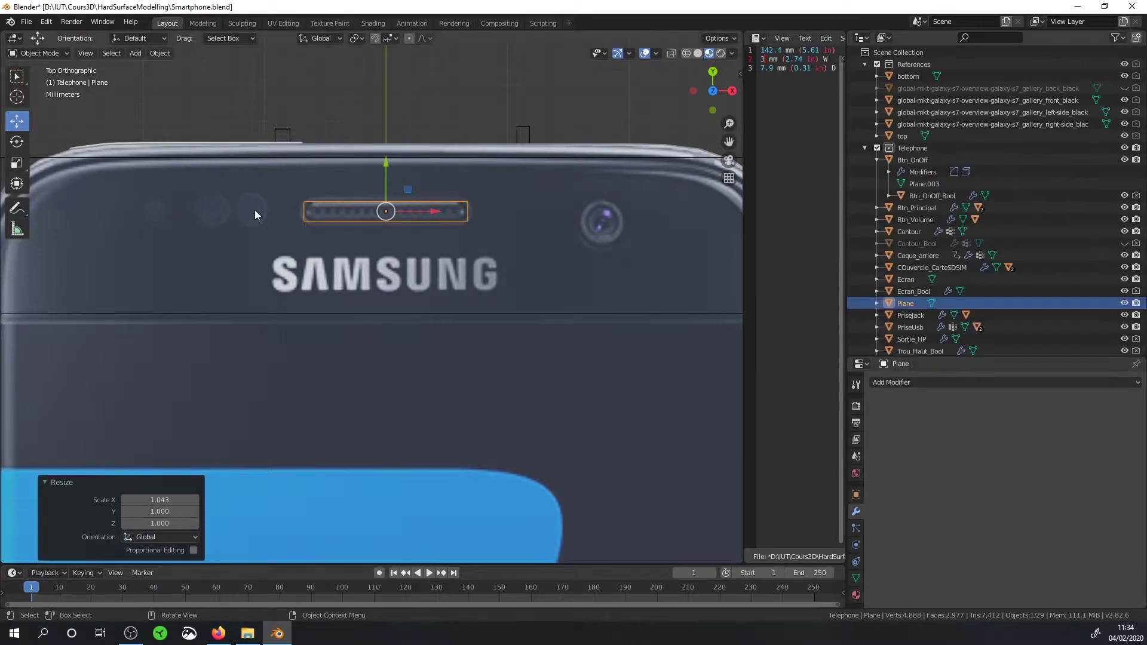
pyautogui.hotkey('ctrl', 'a')
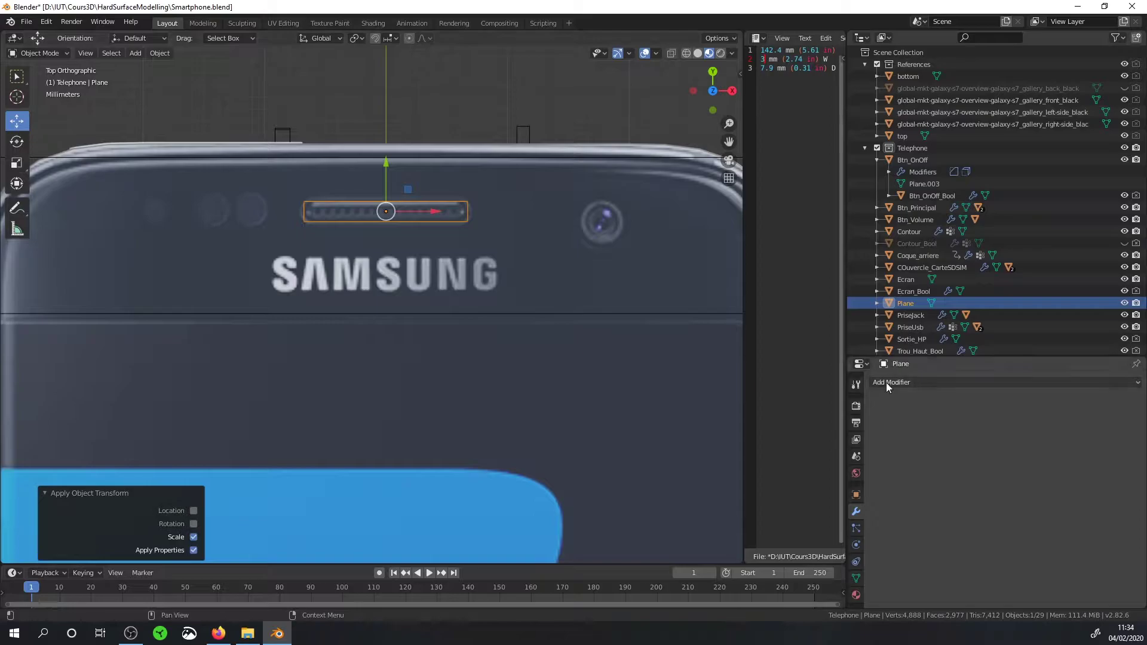
pyautogui.click(888, 382)
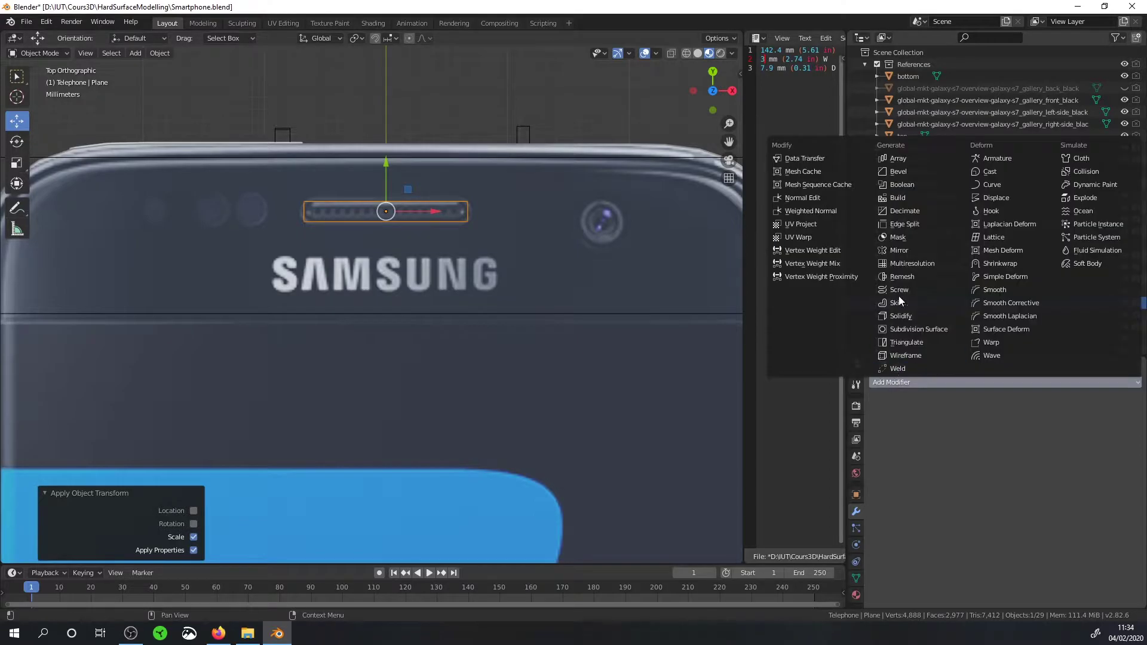
# Step: Add a vertex-only Bevel modifier with 4 segments to the speaker plane
pyautogui.click(901, 173)
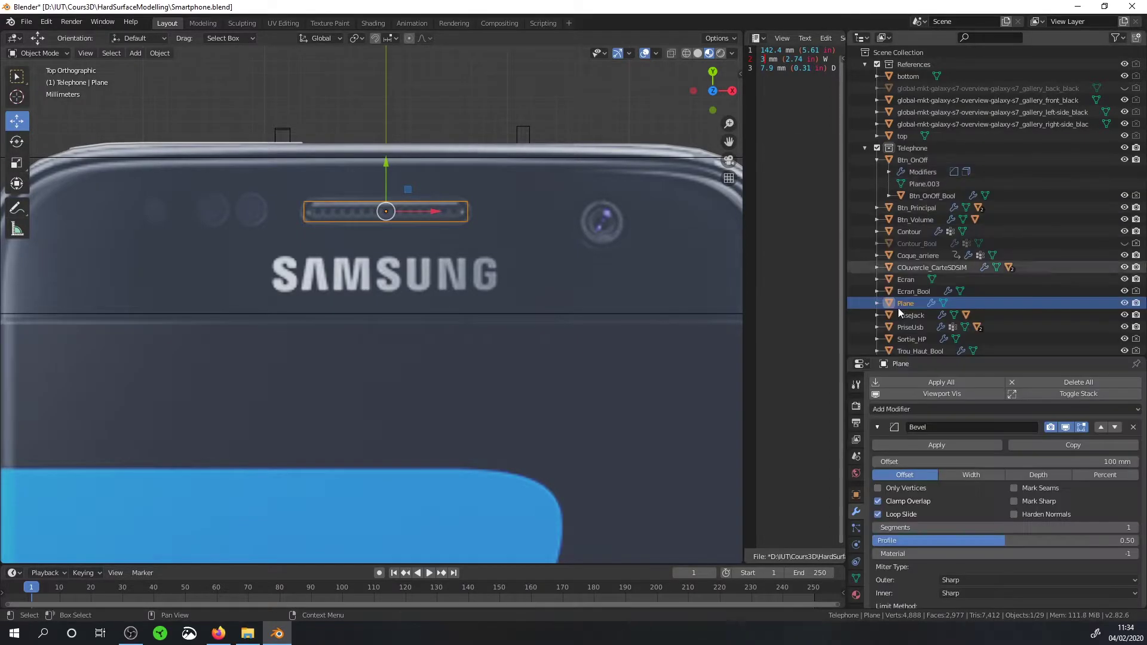
pyautogui.click(878, 488)
pyautogui.scroll(3, 540, 256)
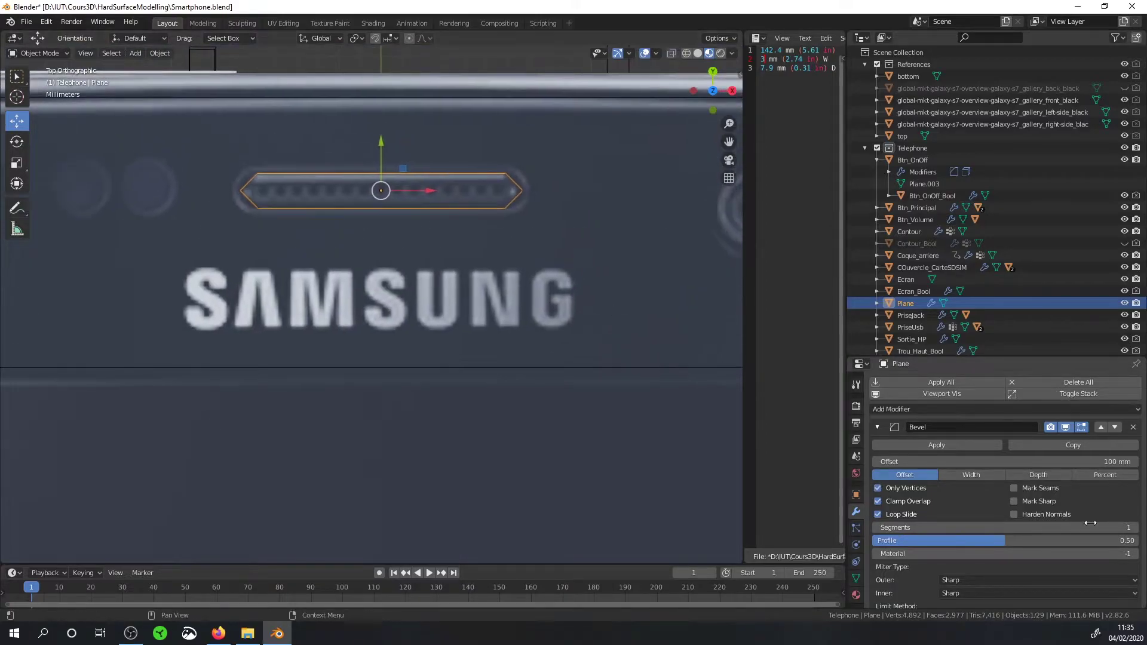
pyautogui.click(1135, 527)
pyautogui.click(1135, 528)
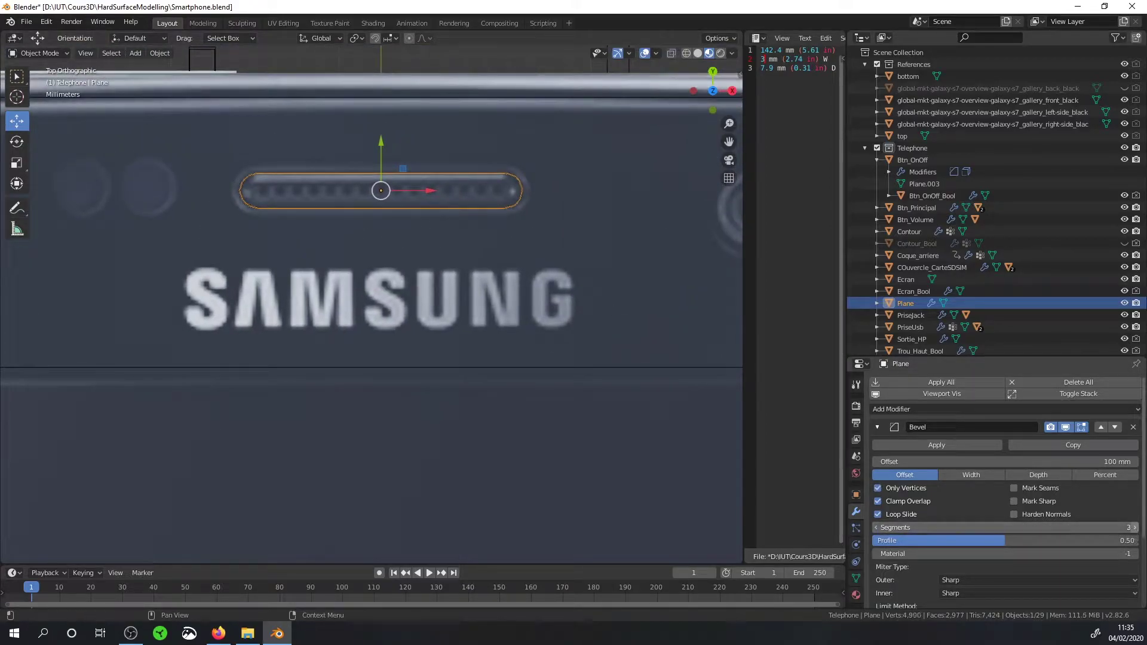
# Step: Set the bevel offset to 0.75 mm and view the pill-shaped speaker in perspective
pyautogui.scroll(2, 522, 201)
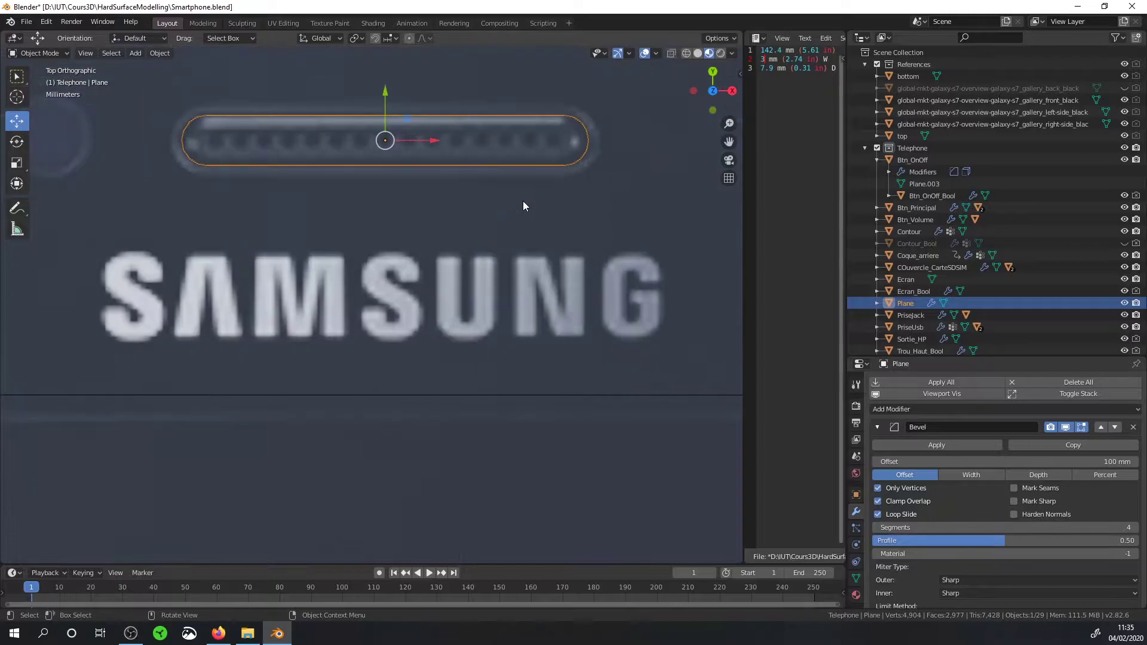
pyautogui.moveTo(1096, 461); pyautogui.dragTo(1057, 461)
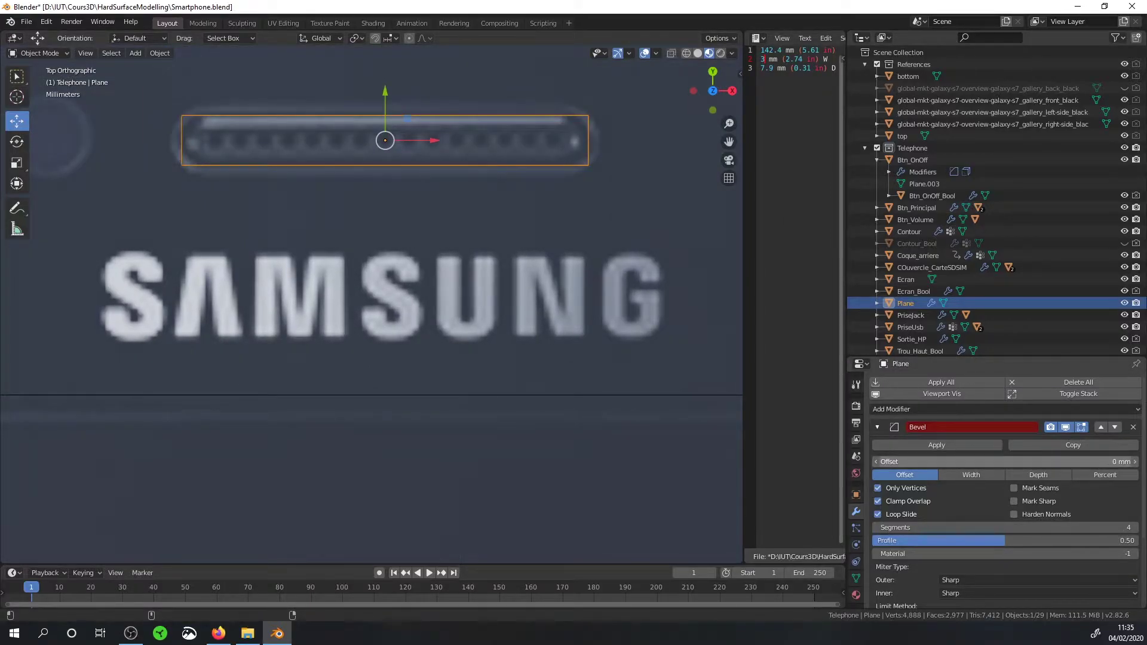
pyautogui.click(1086, 461)
pyautogui.write('0.5')
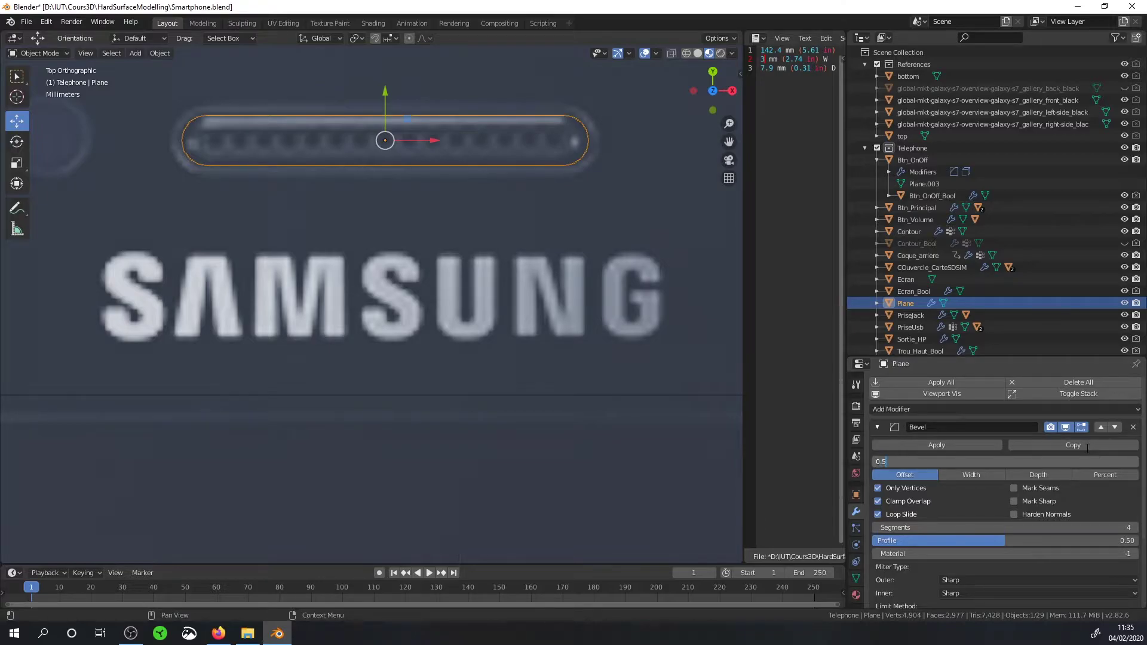
pyautogui.press('Return')
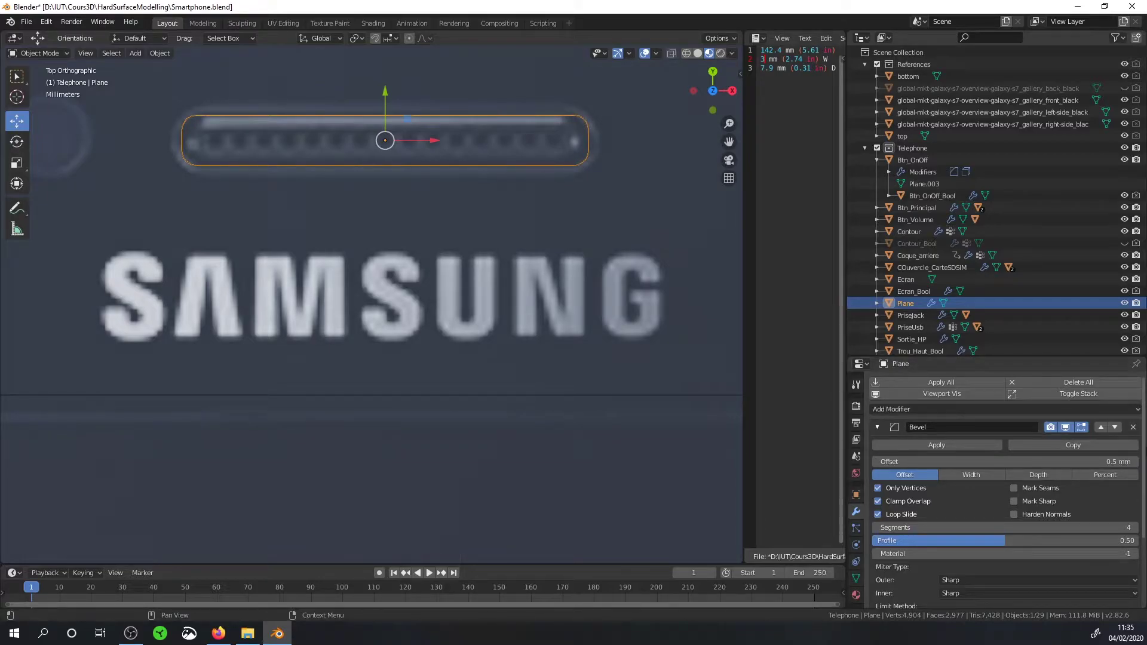
pyautogui.click(1096, 461)
pyautogui.write('0')
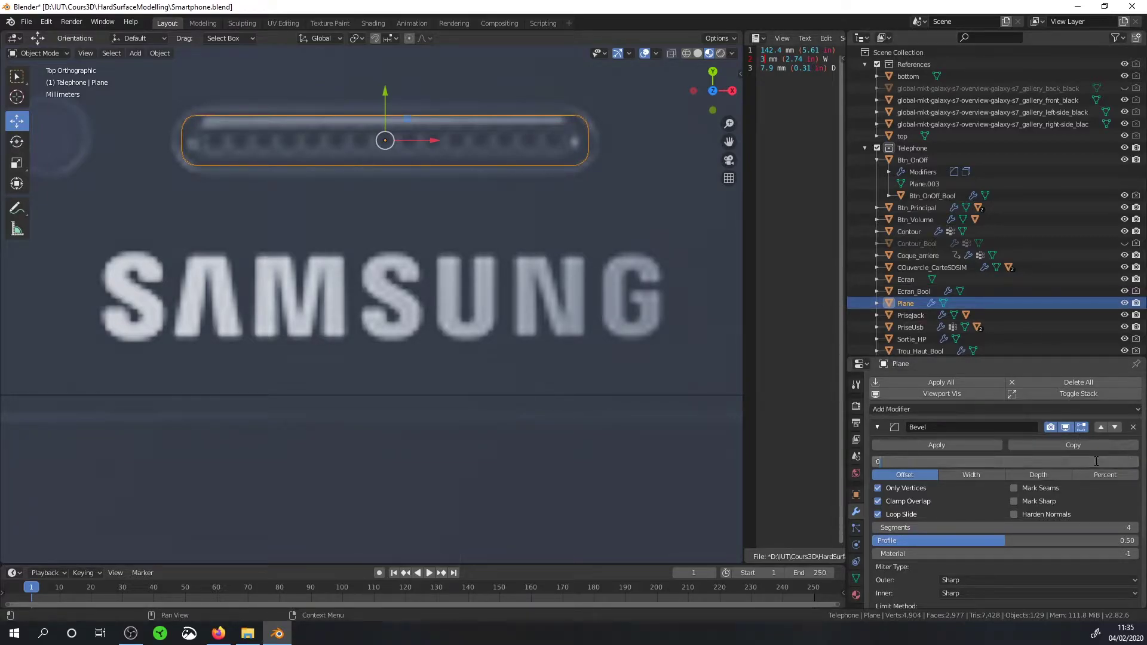
pyautogui.press('Return')
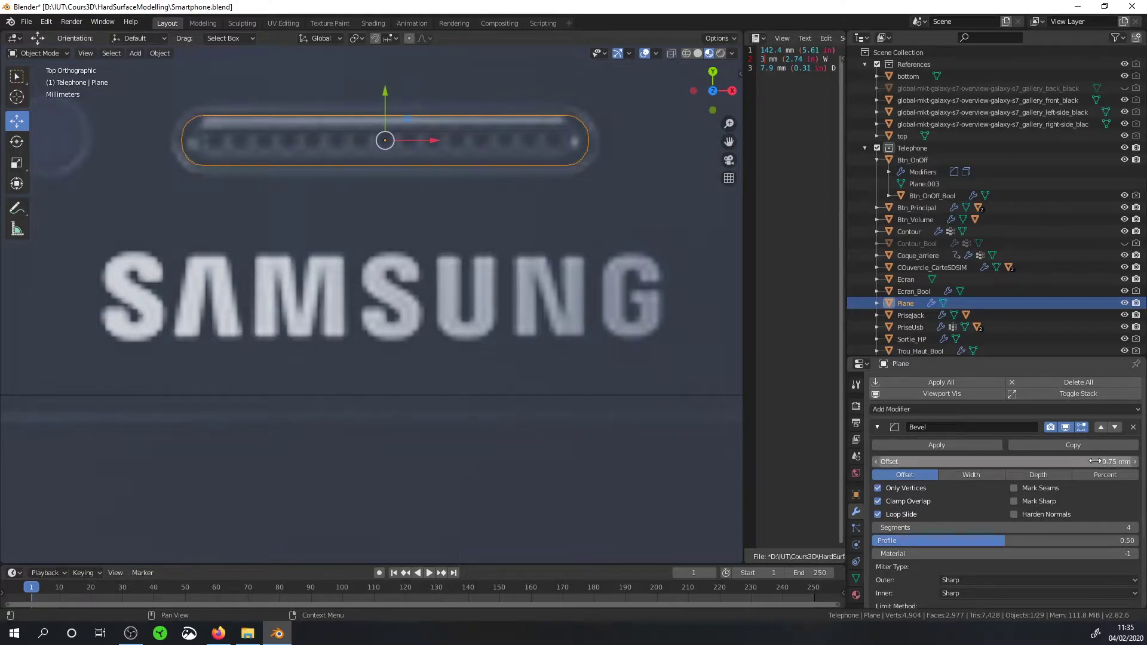
pyautogui.moveTo(548, 178)
pyautogui.mouseDown(button='middle')
pyautogui.moveTo(478, 131)
pyautogui.moveTo(489, 95)
pyautogui.mouseUp(button='middle')
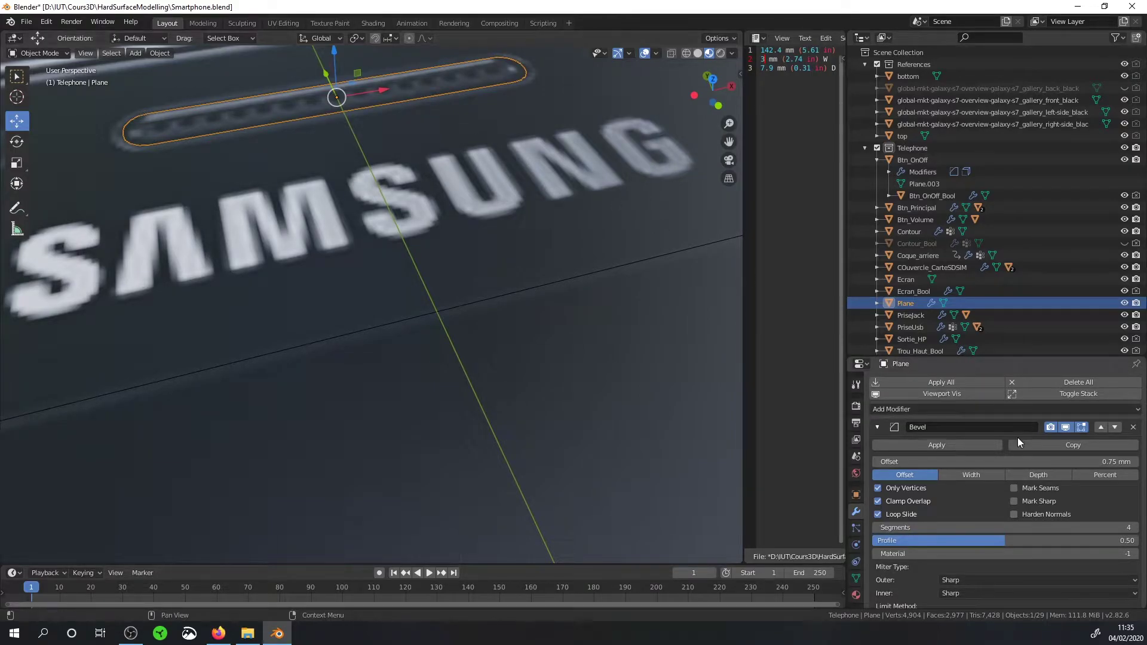
# Step: Add a Solidify modifier to the pill plane
pyautogui.click(877, 426)
pyautogui.click(898, 410)
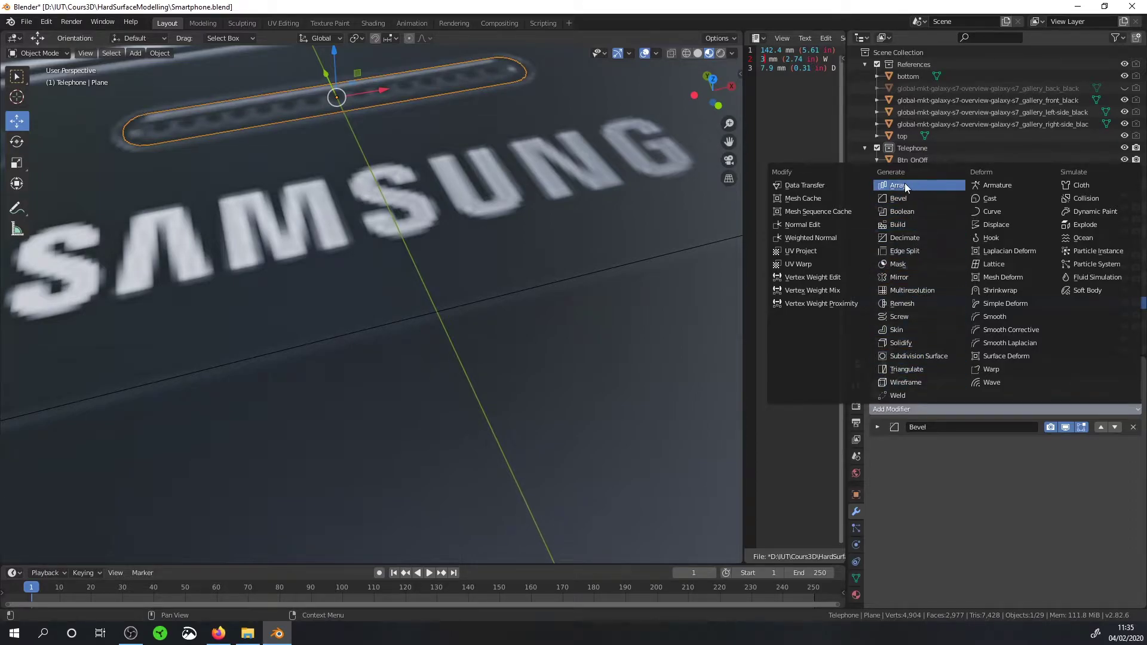
pyautogui.click(902, 342)
pyautogui.moveTo(538, 149)
pyautogui.mouseDown(button='middle')
pyautogui.moveTo(496, 127)
pyautogui.moveTo(411, 125)
pyautogui.moveTo(529, 177)
pyautogui.moveTo(513, 175)
pyautogui.mouseUp(button='middle')
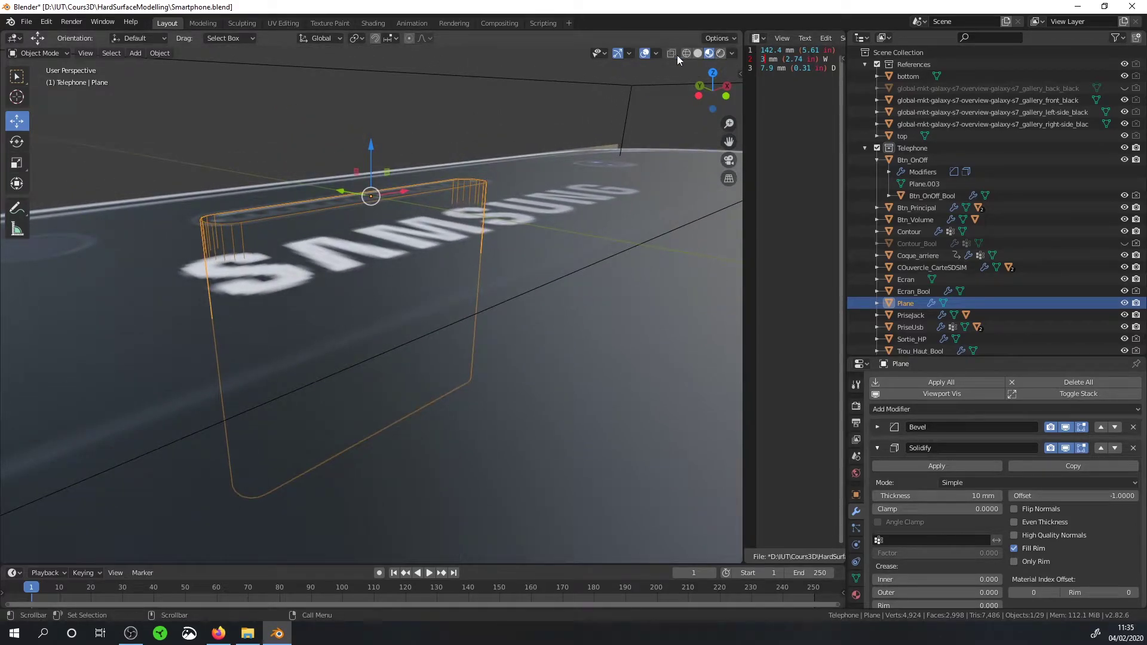
# Step: Hide the References collection and show the Plane as a solid in Solid shading
pyautogui.click(1123, 64)
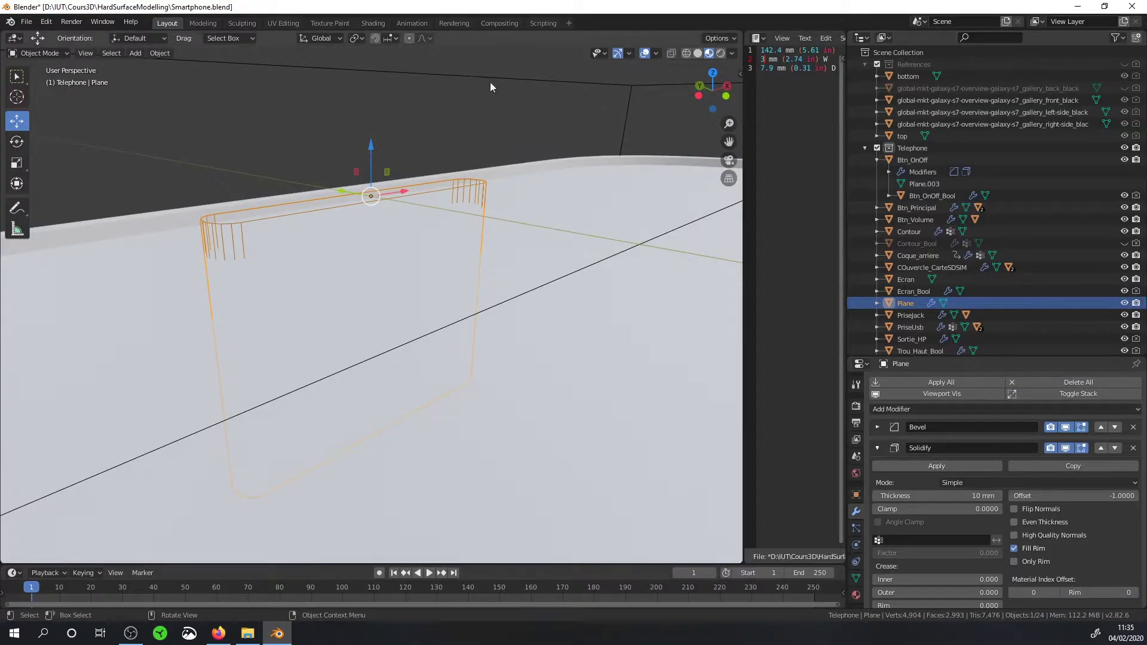
pyautogui.click(697, 54)
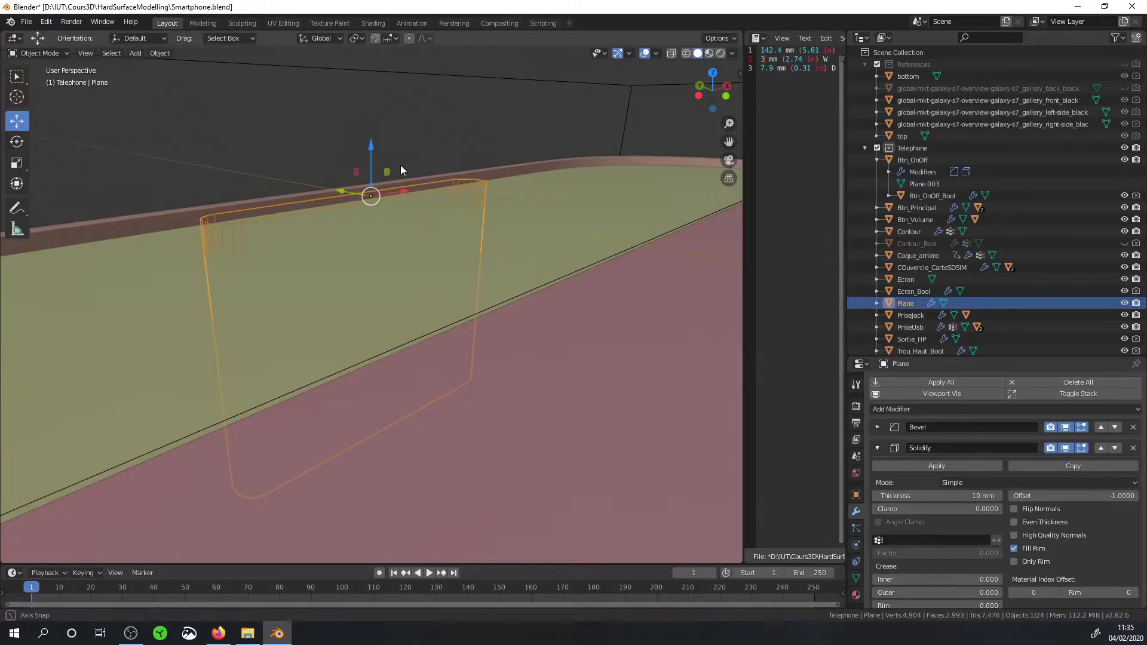
pyautogui.moveTo(400, 164)
pyautogui.mouseDown(button='middle')
pyautogui.moveTo(458, 161)
pyautogui.moveTo(405, 150)
pyautogui.mouseUp(button='middle')
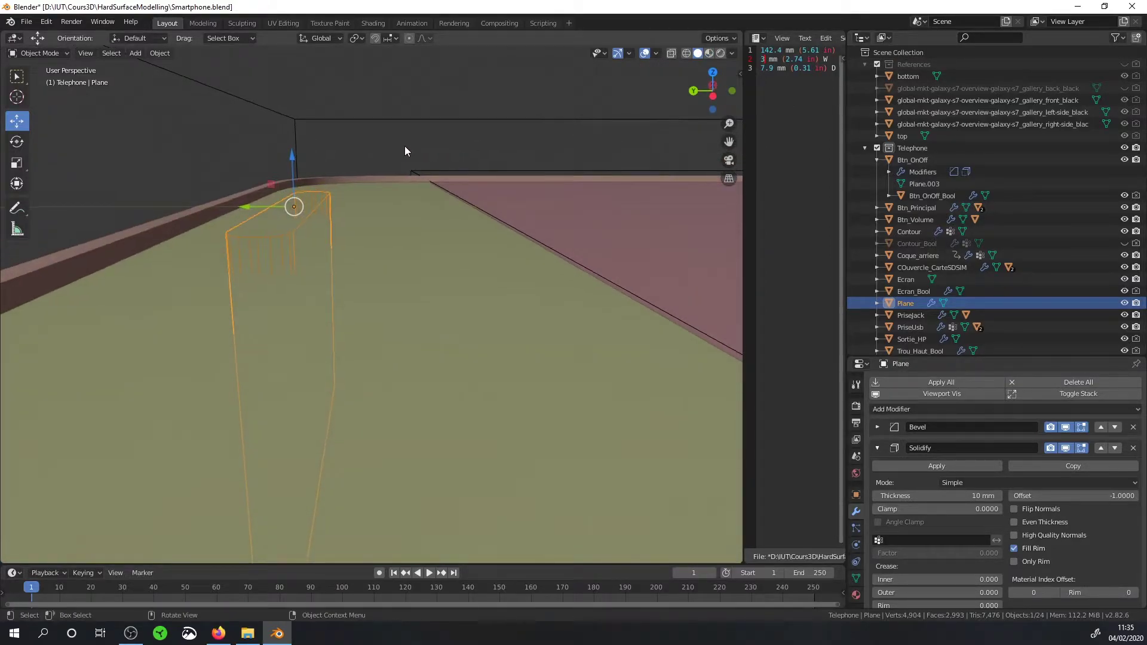
pyautogui.press('q')
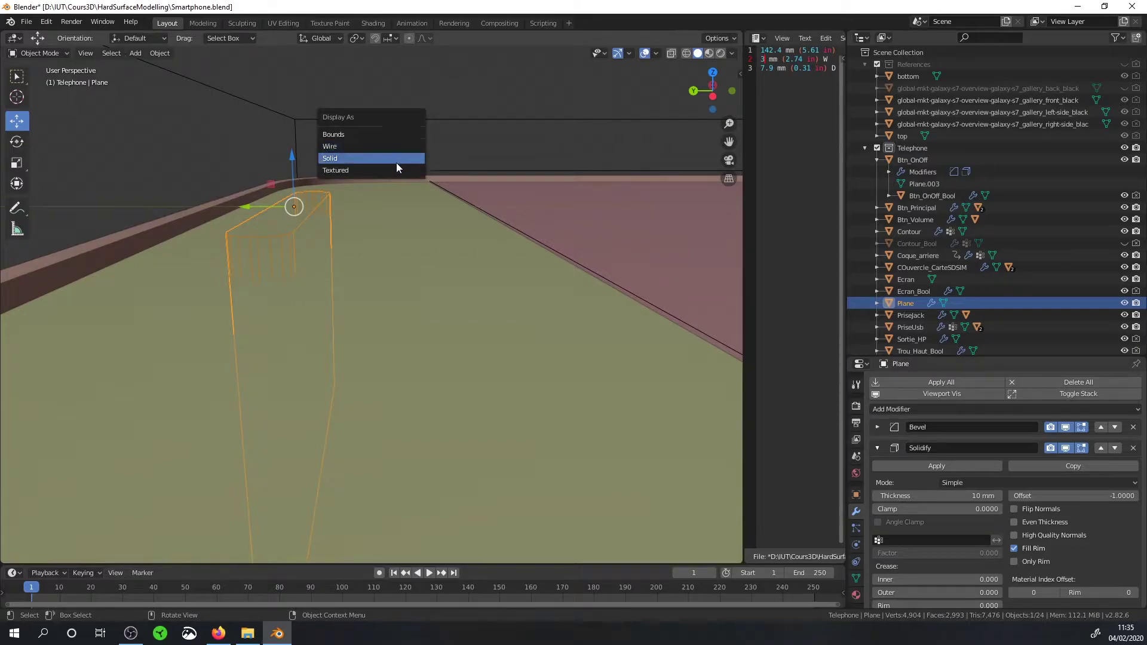
pyautogui.click(396, 160)
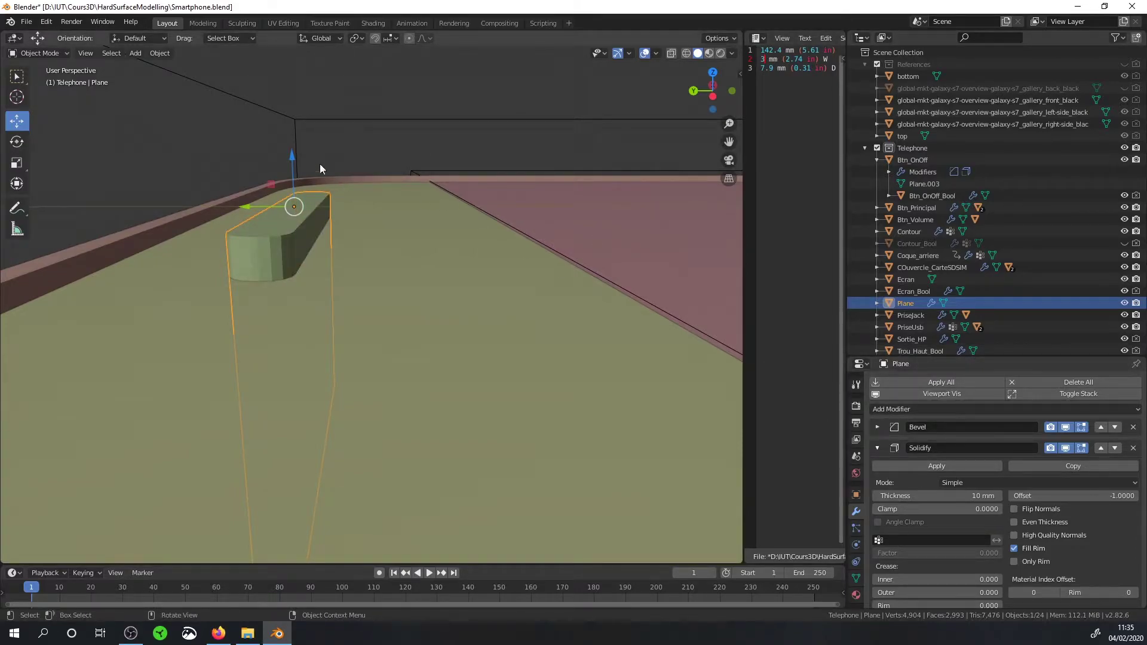
# Step: Set the Solidify thickness to 1 mm
pyautogui.click(976, 495)
pyautogui.write('2')
pyautogui.press('Return')
pyautogui.click(975, 495)
pyautogui.write('1')
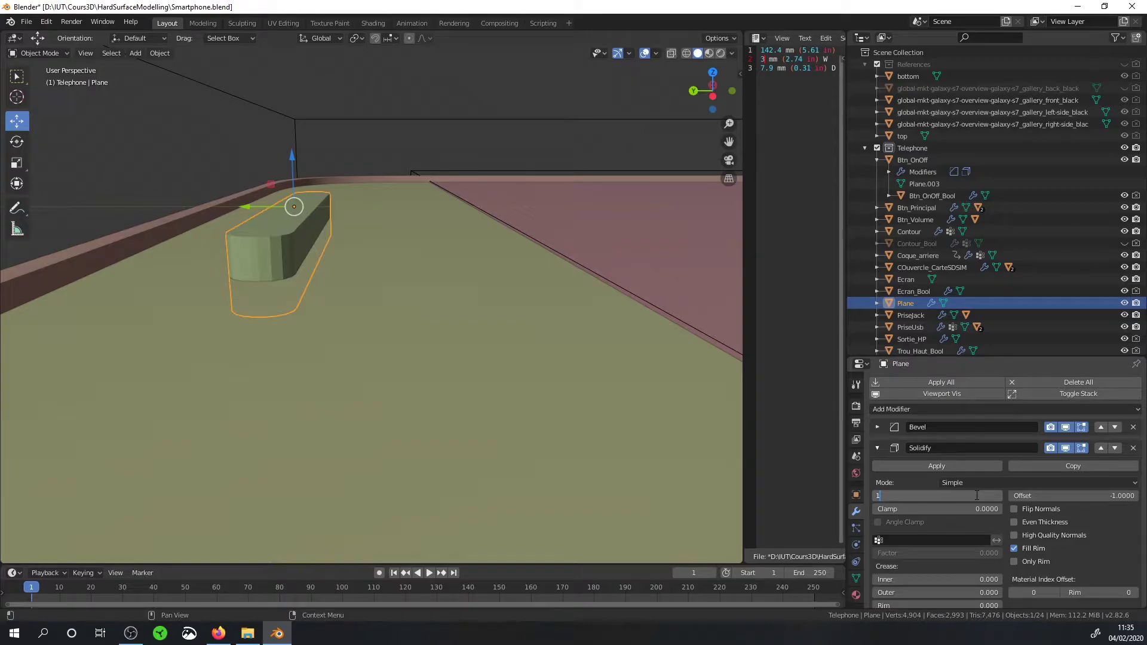
pyautogui.press('Return')
pyautogui.moveTo(552, 282); pyautogui.dragTo(356, 191, button='middle')
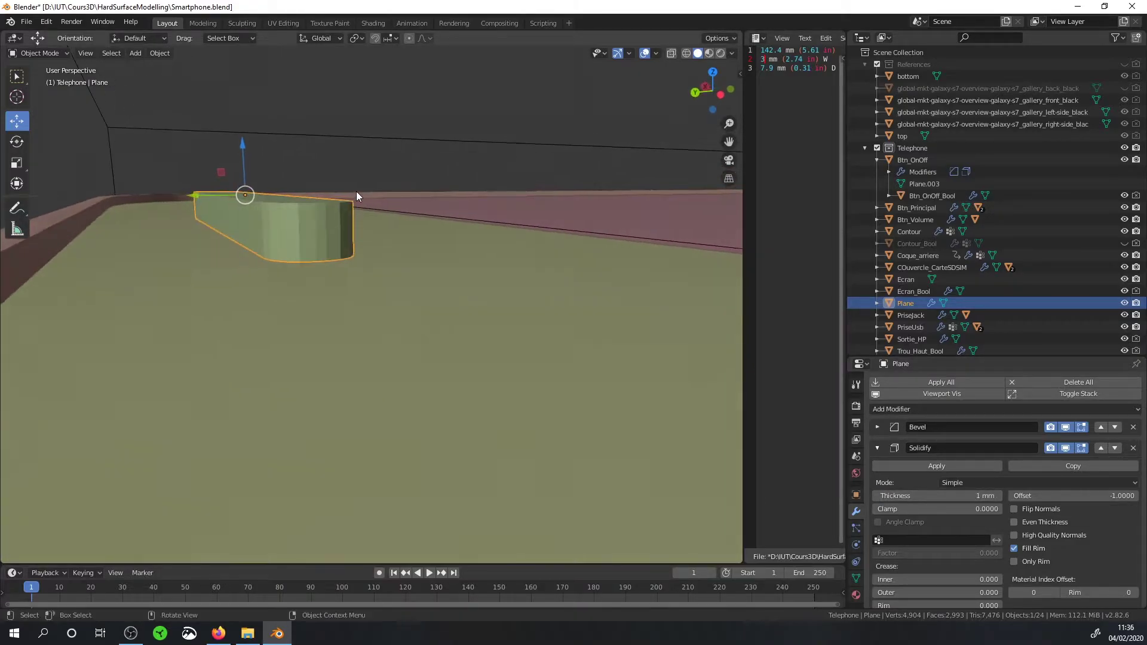
# Step: Shade the Plane smooth and enable Auto Smooth
pyautogui.rightClick(277, 220)
pyautogui.click(277, 220)
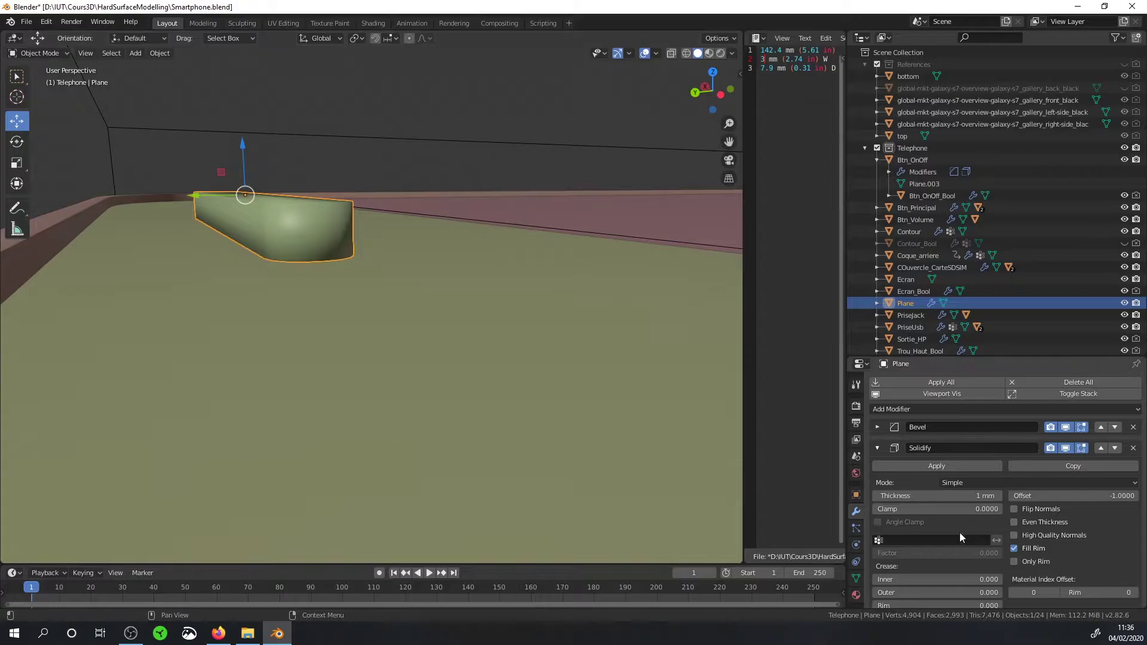
pyautogui.click(856, 578)
pyautogui.click(890, 505)
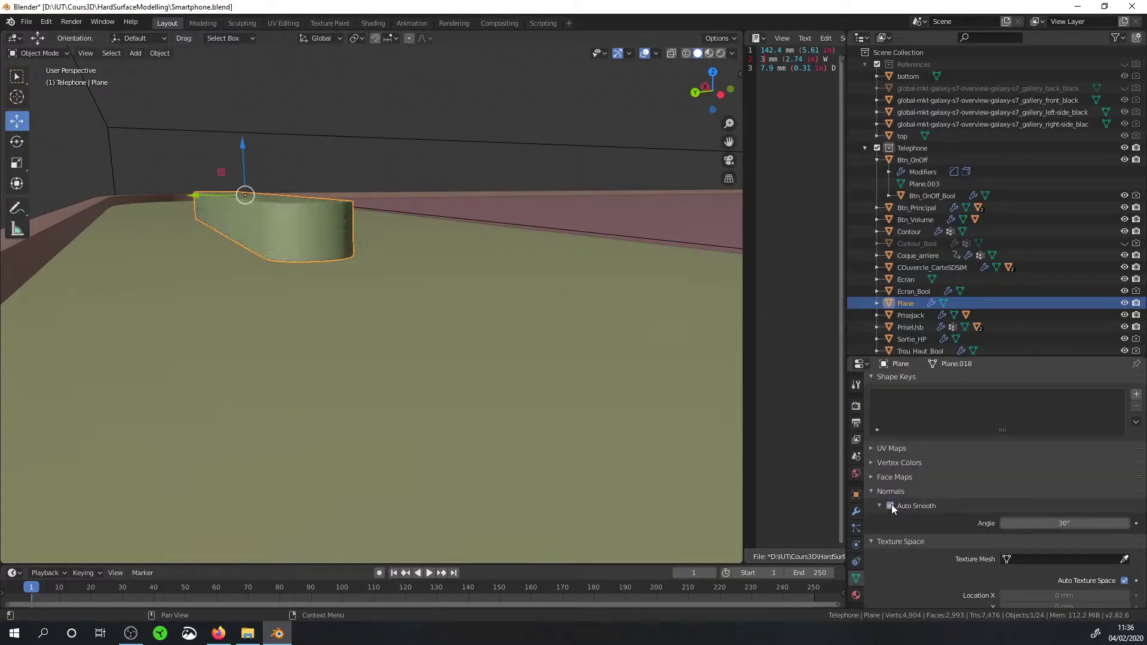
pyautogui.moveTo(496, 268)
pyautogui.mouseDown(button='middle')
pyautogui.moveTo(306, 221)
pyautogui.moveTo(313, 150)
pyautogui.mouseUp(button='middle')
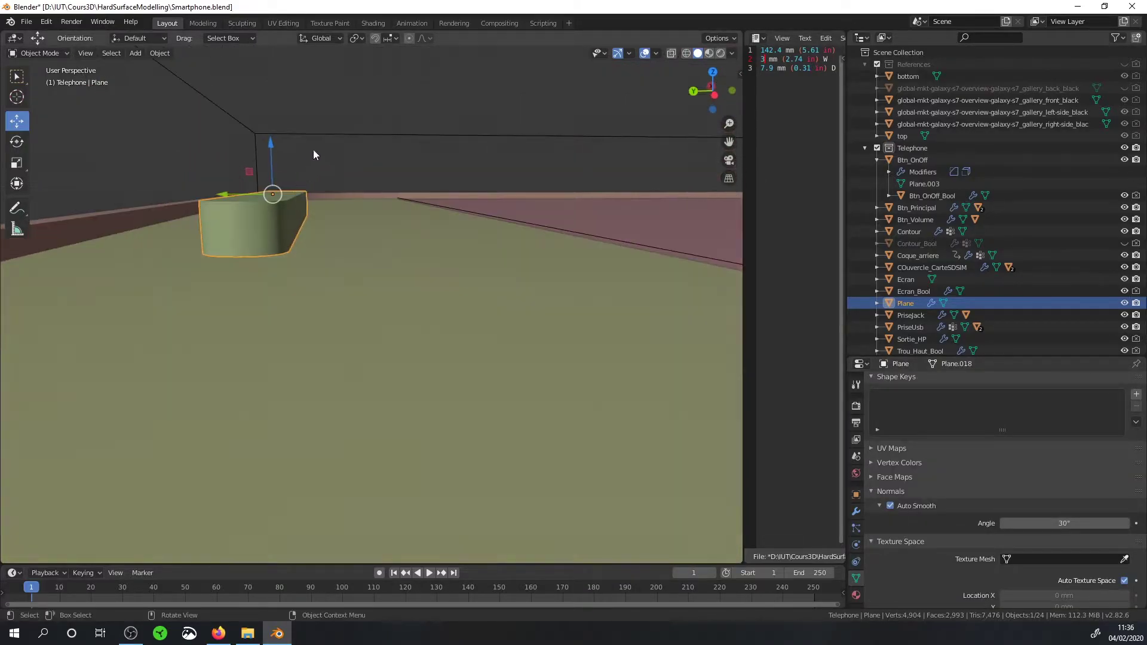
# Step: Lower the pill plane about 0.582 mm along Z
pyautogui.moveTo(268, 139); pyautogui.dragTo(270, 160)
pyautogui.moveTo(275, 179); pyautogui.dragTo(382, 138, button='middle')
pyautogui.click(855, 511)
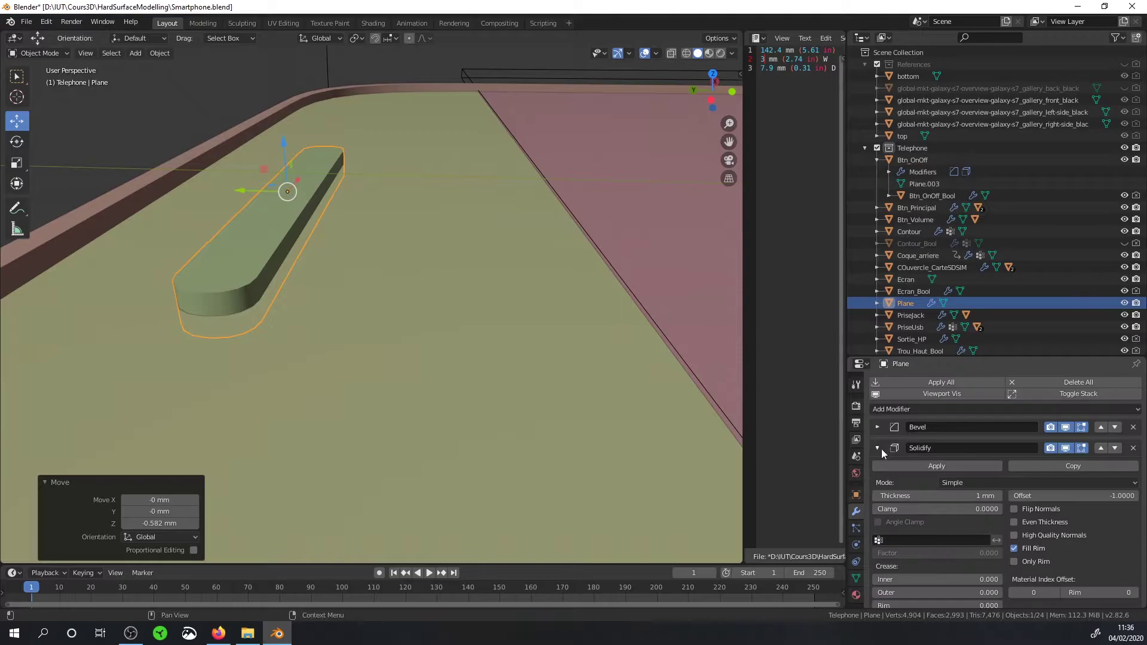
pyautogui.click(876, 448)
pyautogui.click(886, 408)
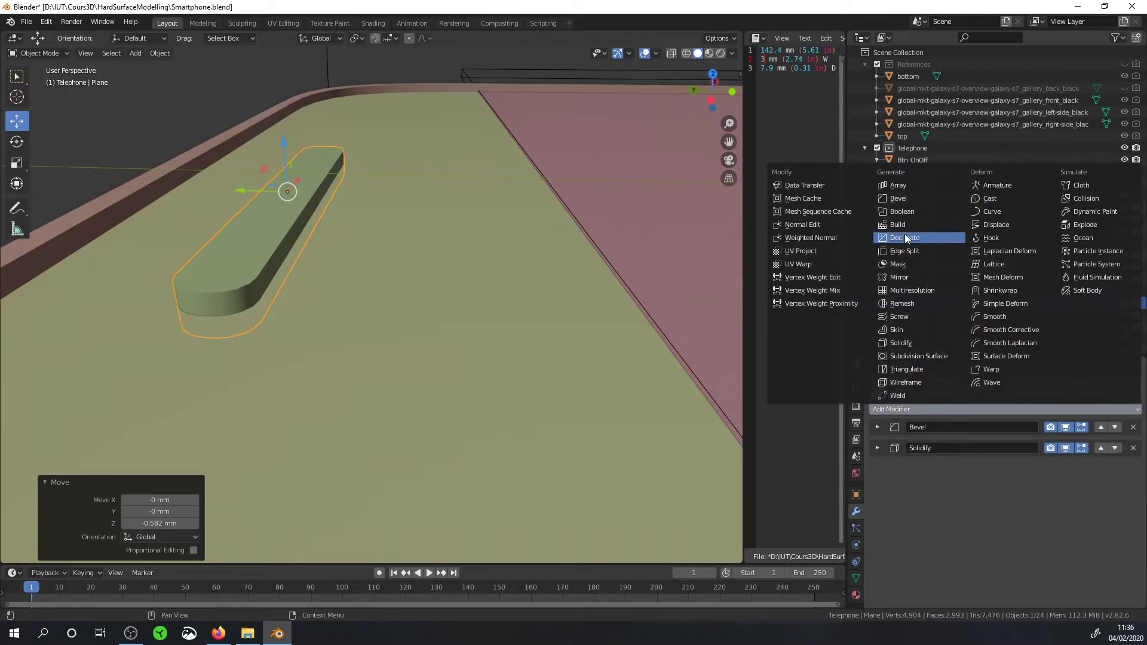
# Step: Add a second Bevel modifier with Angle limit method
pyautogui.click(897, 199)
pyautogui.scroll(3, 281, 255)
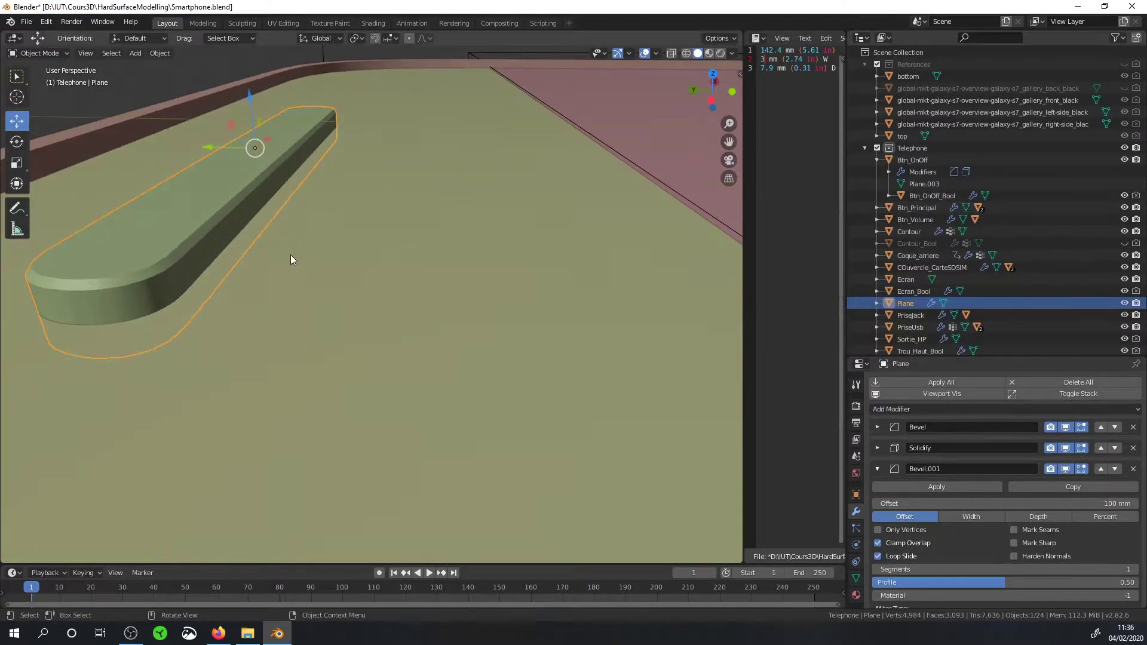
pyautogui.moveTo(379, 312); pyautogui.dragTo(469, 309, button='middle')
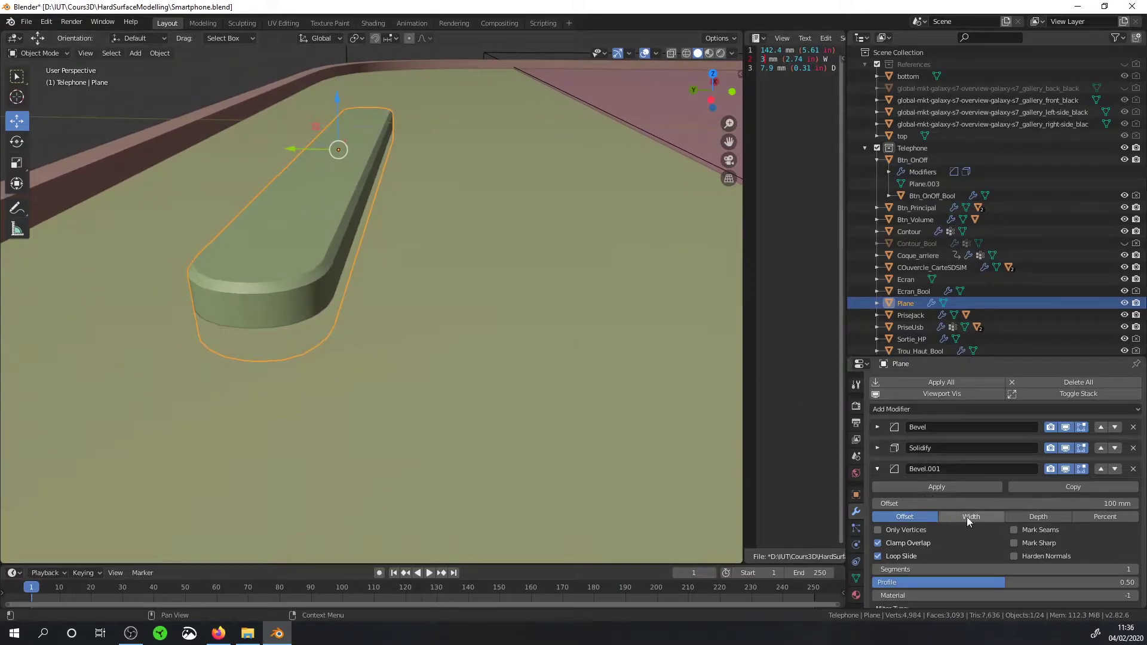
pyautogui.moveTo(1085, 505); pyautogui.dragTo(1015, 505)
pyautogui.scroll(-5, 969, 552)
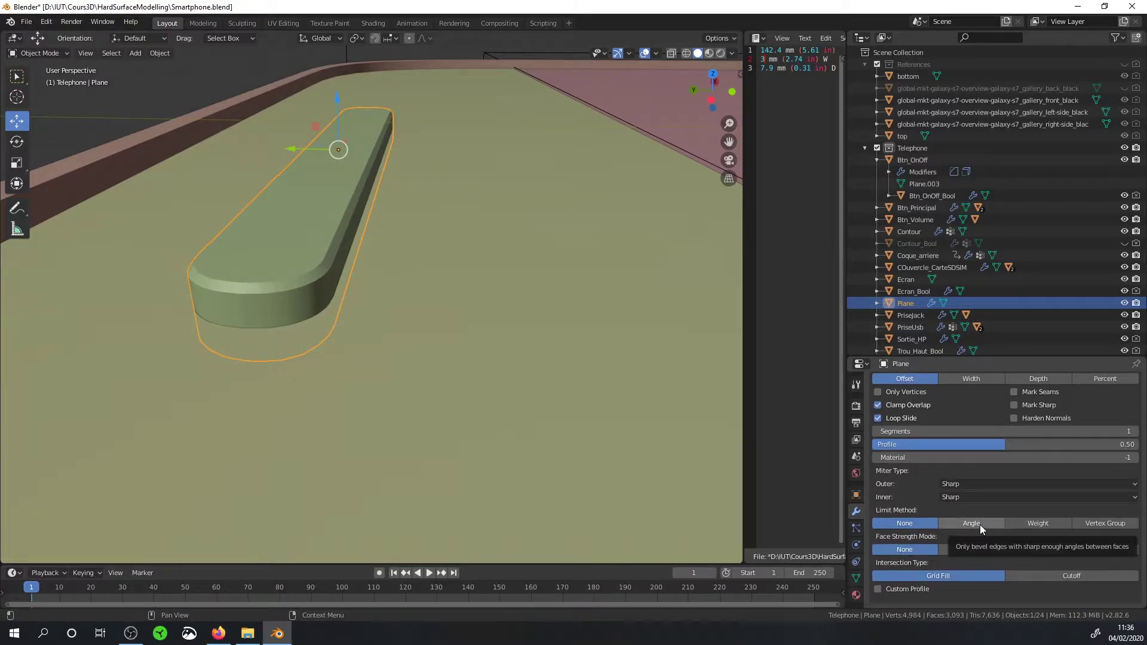
pyautogui.click(979, 524)
# Step: Give the second bevel 3 segments and a 0.5 mm offset
pyautogui.scroll(2, 1100, 449)
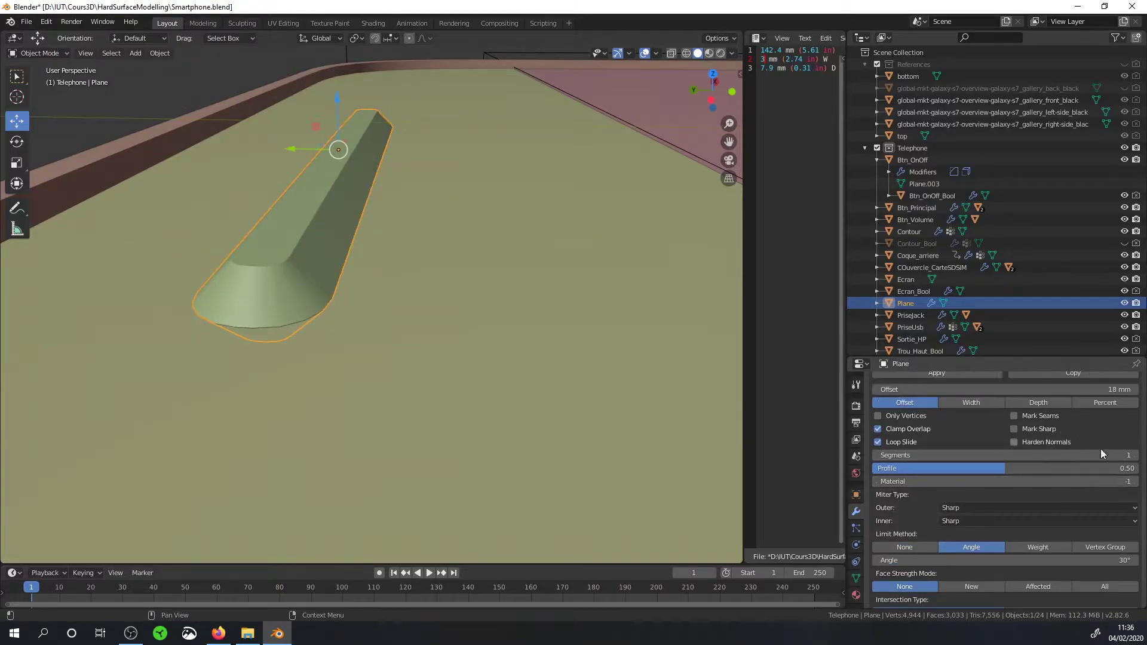
pyautogui.scroll(2, 1100, 449)
pyautogui.moveTo(1100, 503); pyautogui.dragTo(1123, 502)
pyautogui.moveTo(1100, 437); pyautogui.dragTo(1015, 436)
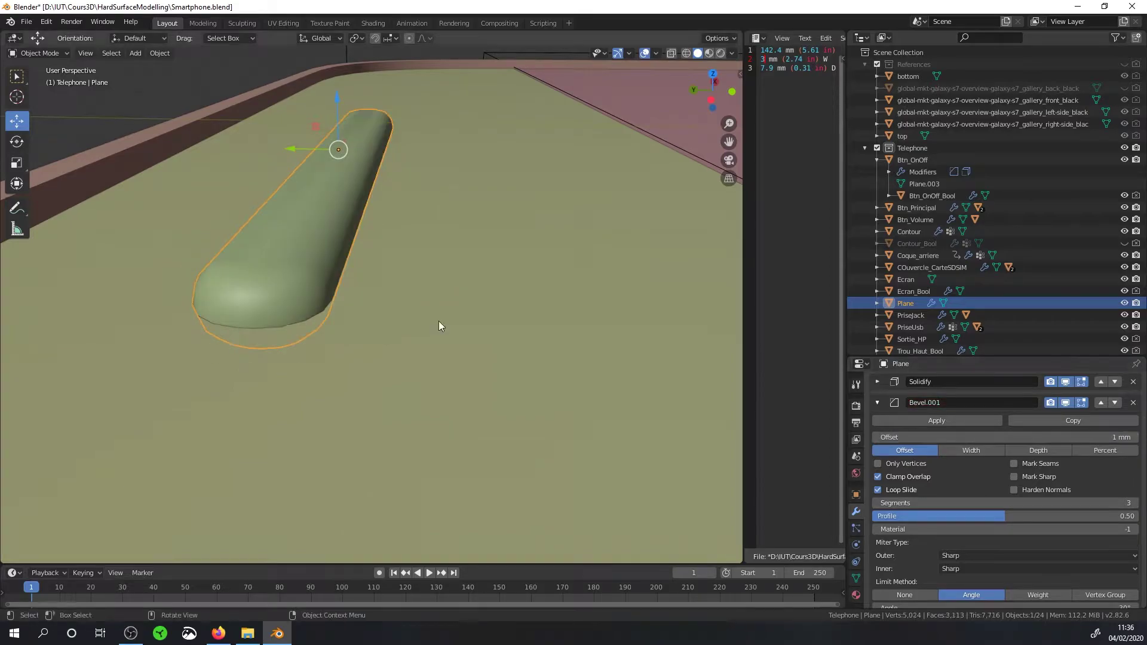
pyautogui.moveTo(438, 321); pyautogui.dragTo(537, 311, button='middle')
pyautogui.click(1075, 437)
pyautogui.write('0.5')
pyautogui.press('Return')
# Step: Nudge the pill about 0.269 mm down along Z
pyautogui.moveTo(418, 268)
pyautogui.mouseDown(button='middle')
pyautogui.moveTo(317, 181)
pyautogui.moveTo(369, 192)
pyautogui.mouseUp(button='middle')
pyautogui.press('g')
pyautogui.press('z')
pyautogui.click(371, 274)
pyautogui.scroll(3, 370, 274)
pyautogui.hotkey('shift', 'a')
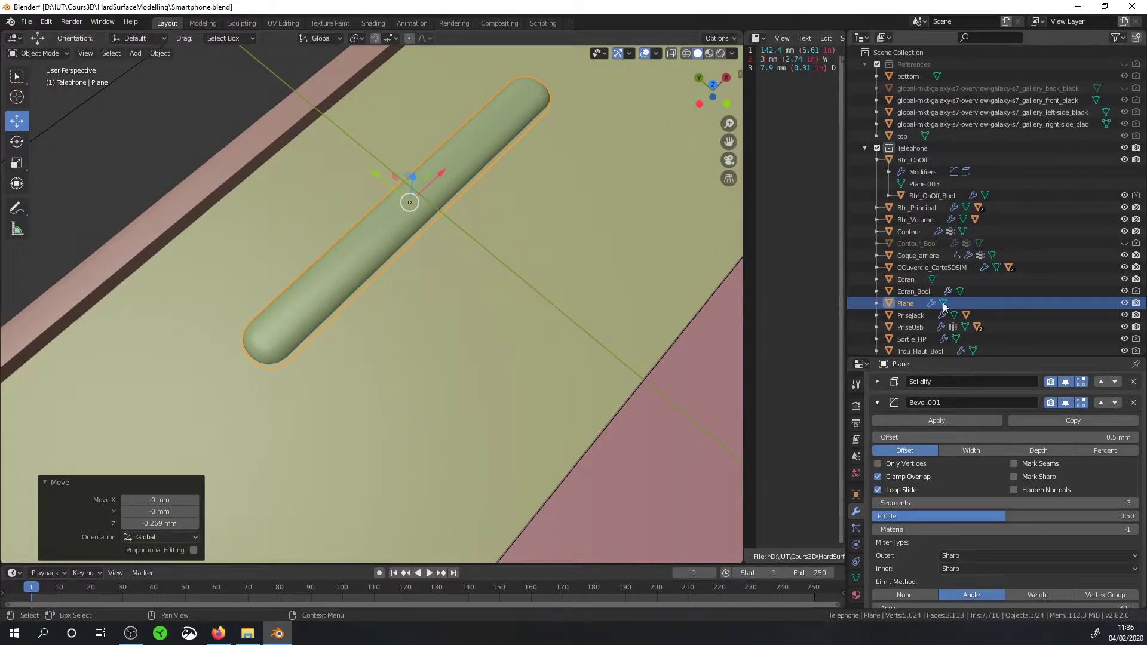
# Step: Rename the Plane to HP_Frontaux
pyautogui.doubleClick(909, 303)
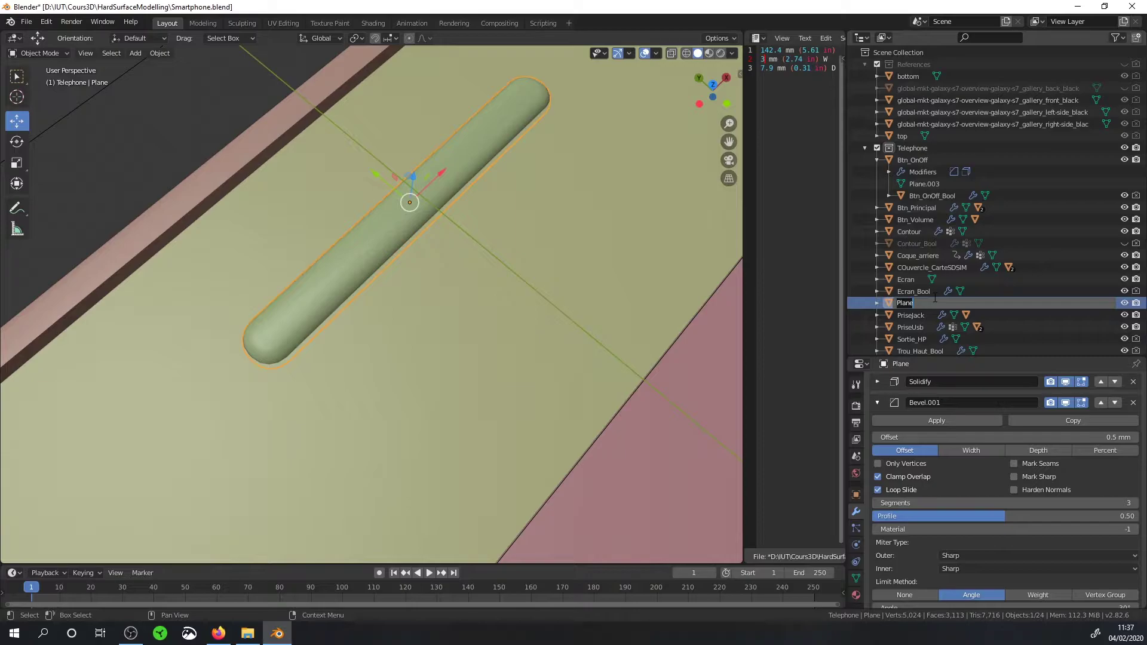
pyautogui.write('HP_')
pyautogui.write('Frontaux')
pyautogui.press('Return')
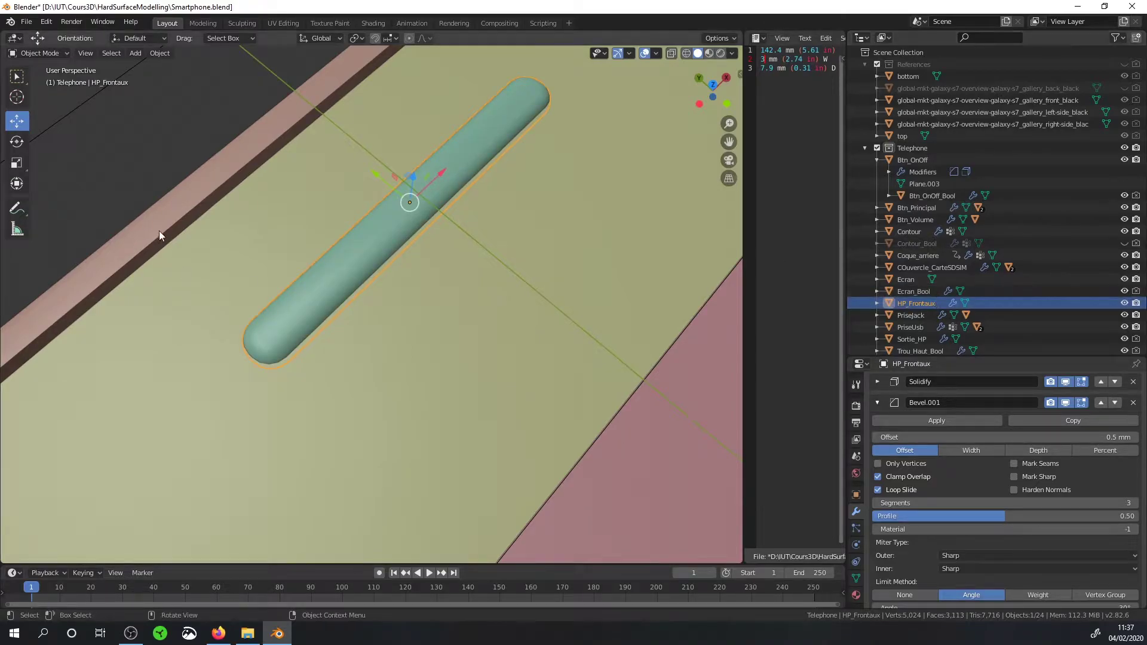
pyautogui.moveTo(161, 236); pyautogui.dragTo(381, 238, button='middle')
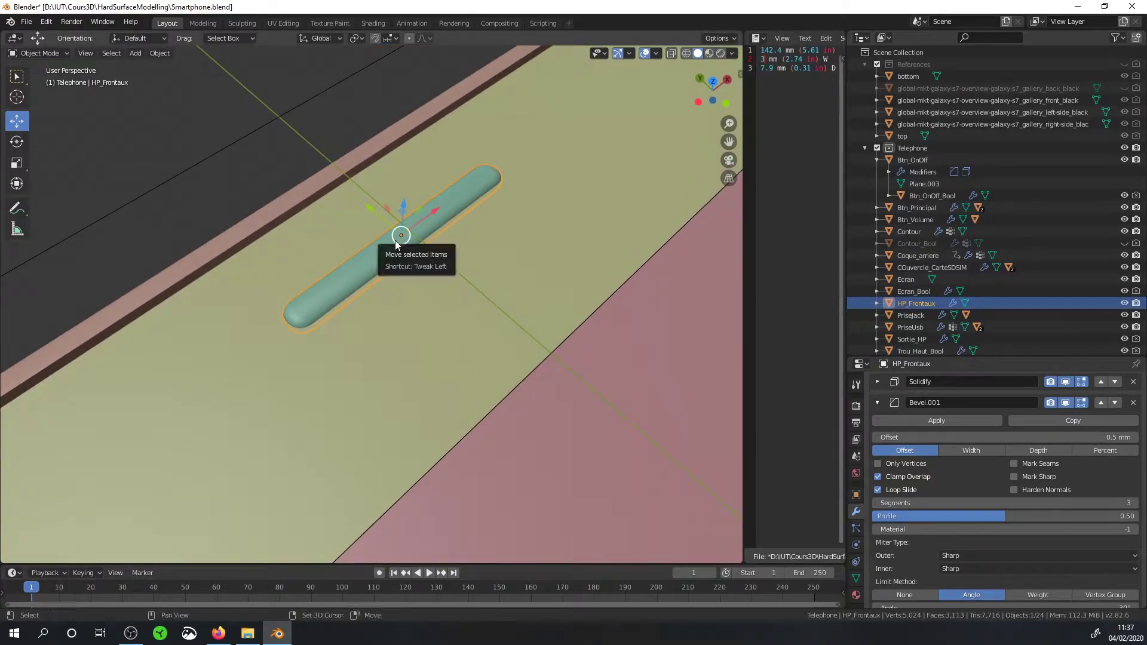
# Step: Snap the 3D cursor to HP_Frontaux's centre, then select Trou_Haut_Bool
pyautogui.hotkey('shift', 's')
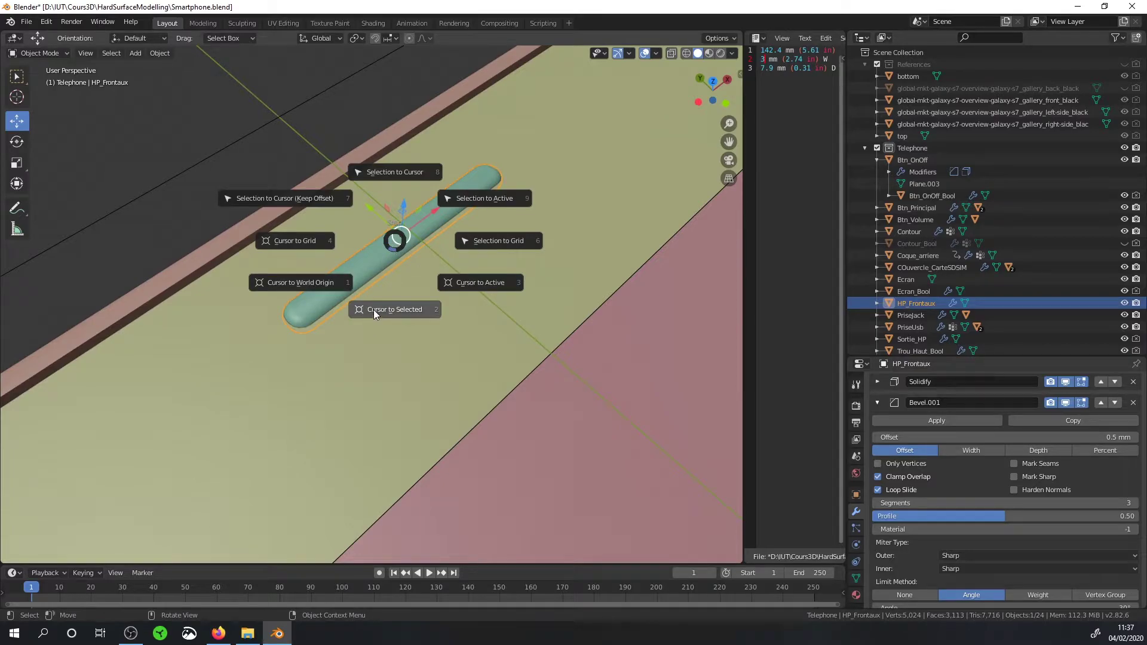
pyautogui.click(374, 309)
pyautogui.scroll(-2, 412, 263)
pyautogui.scroll(-3, 417, 259)
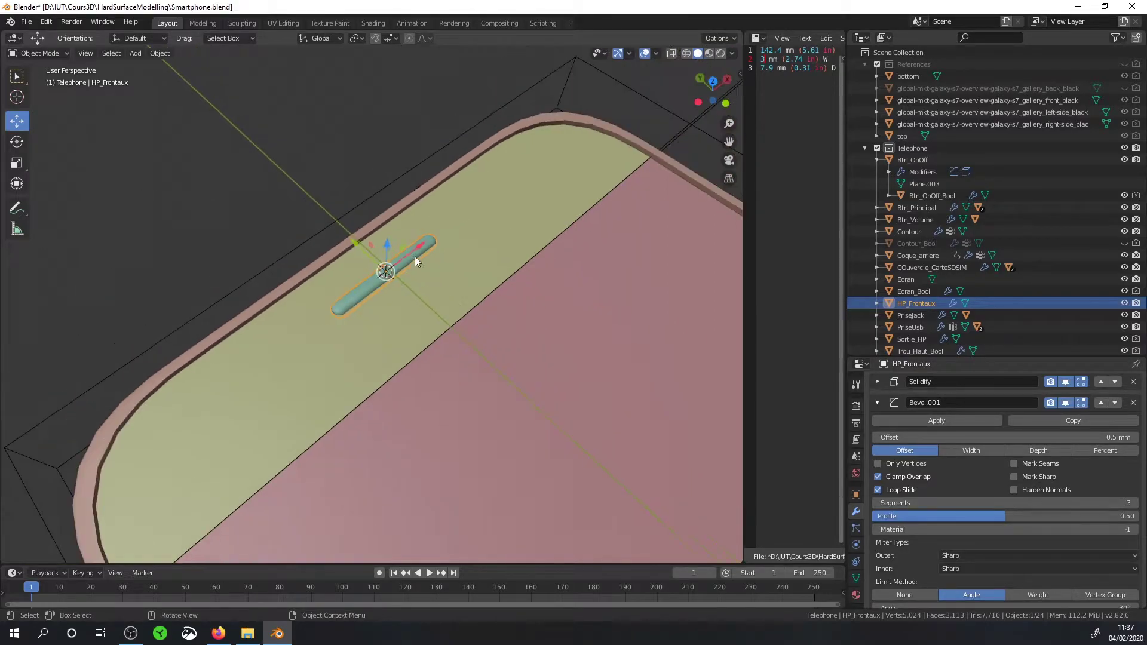
pyautogui.moveTo(415, 256)
pyautogui.mouseDown(button='middle')
pyautogui.moveTo(497, 192)
pyautogui.moveTo(410, 213)
pyautogui.mouseUp(button='middle')
pyautogui.scroll(2, 387, 259)
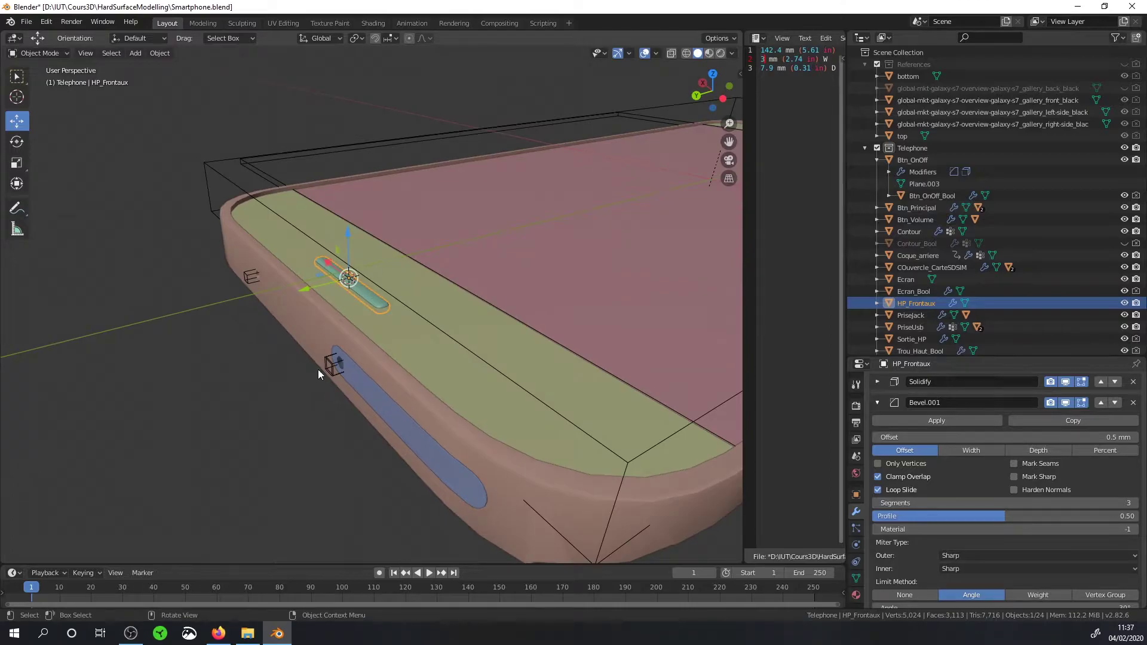
pyautogui.click(246, 278)
pyautogui.moveTo(278, 276)
pyautogui.mouseDown(button='middle')
pyautogui.moveTo(291, 274)
pyautogui.moveTo(252, 295)
pyautogui.mouseUp(button='middle')
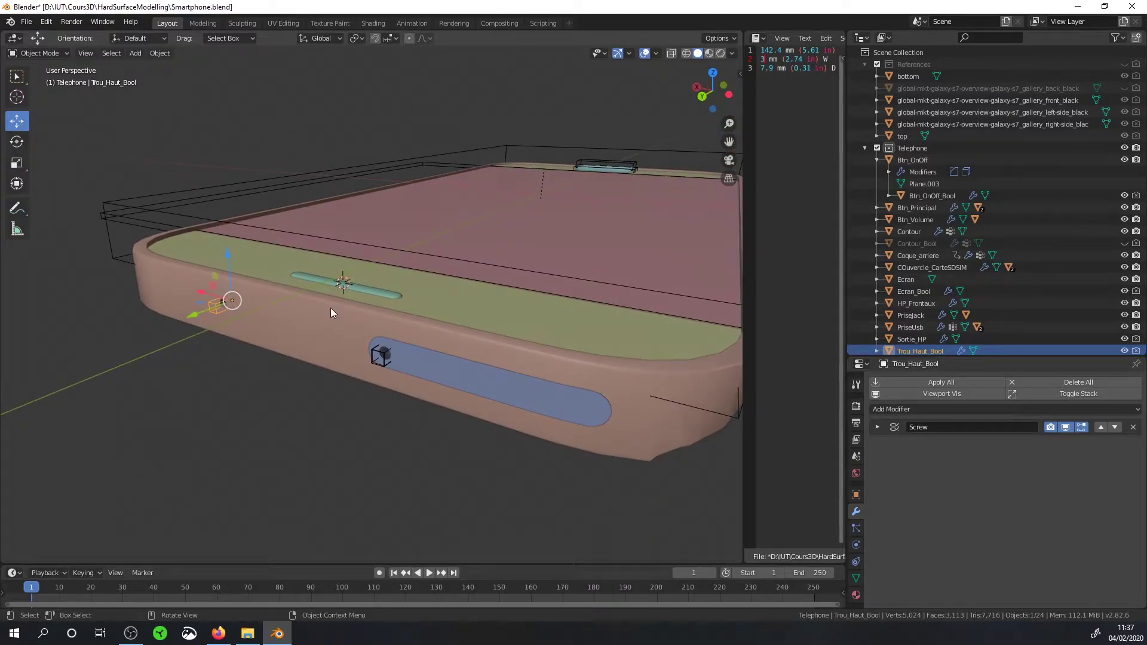
# Step: Duplicate Trou_Haut_Bool and rotate the copy 90° about X in edit mode
pyautogui.hotkey('shift', 'd')
pyautogui.rightClick(284, 264)
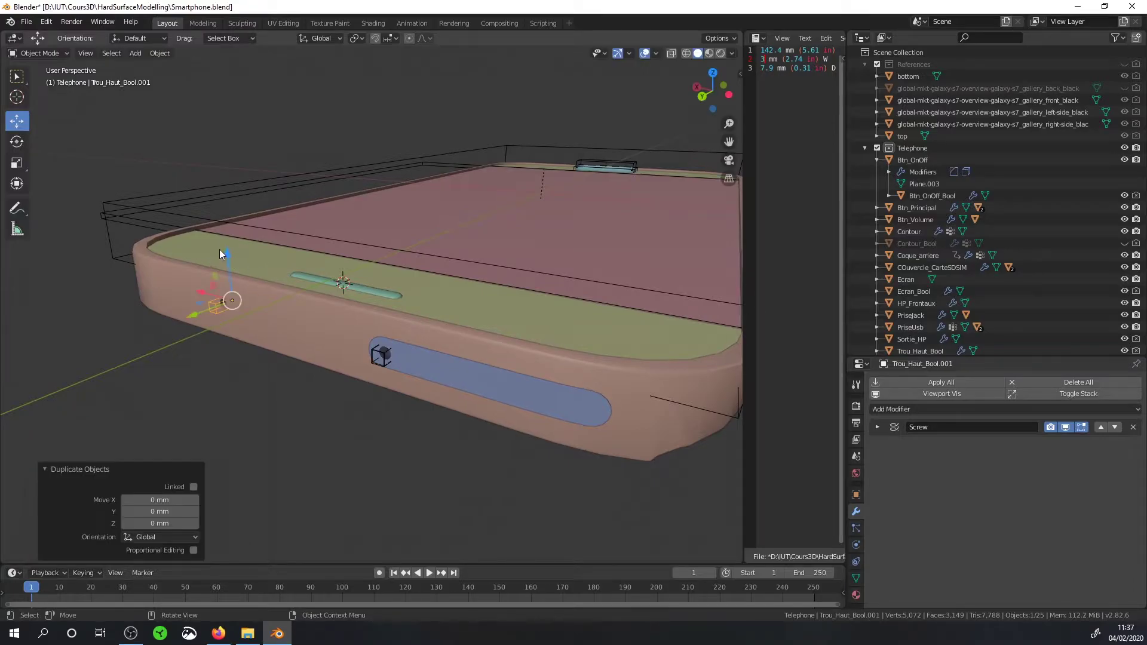
pyautogui.moveTo(229, 260); pyautogui.dragTo(272, 226, button='middle')
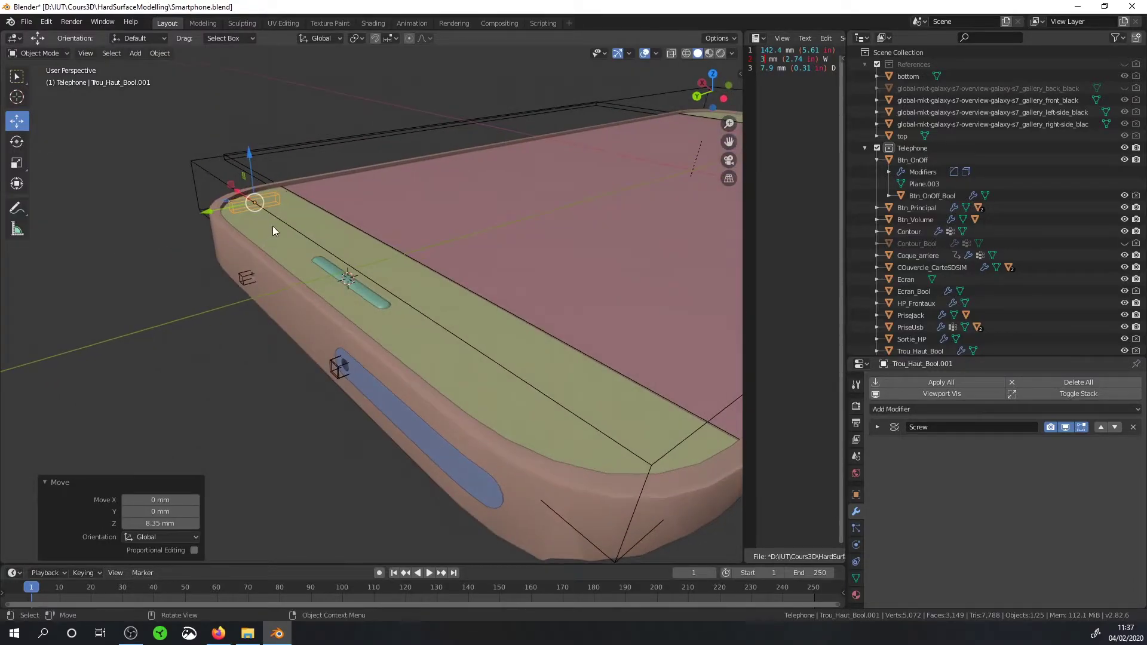
pyautogui.press('Tab')
pyautogui.press('Tab')
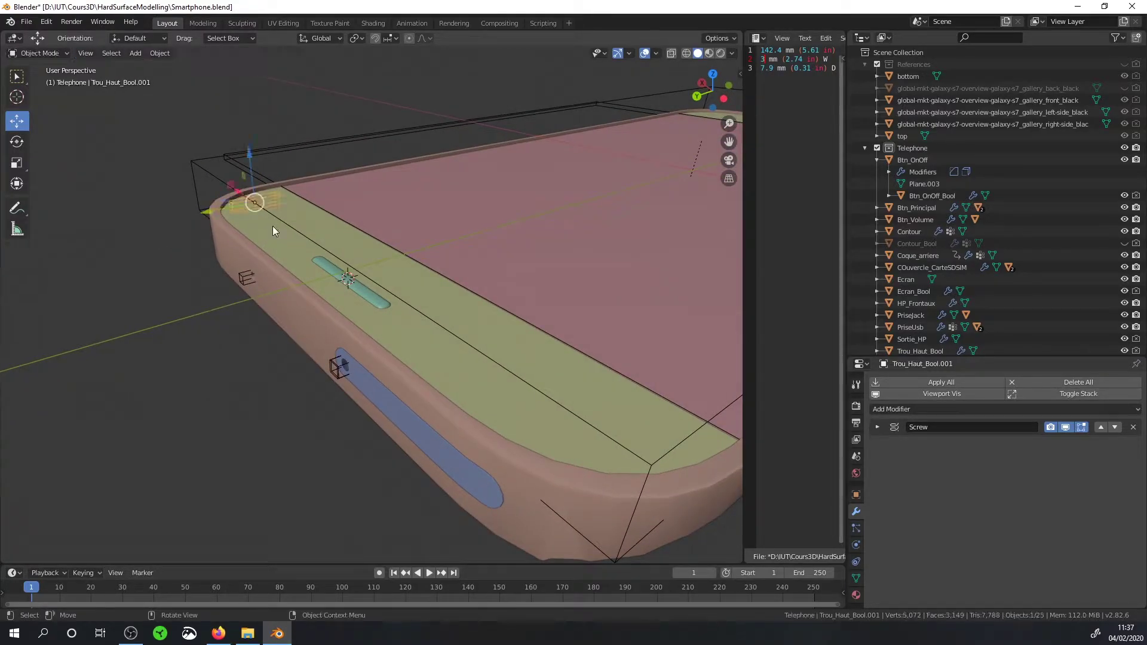
pyautogui.write('r')
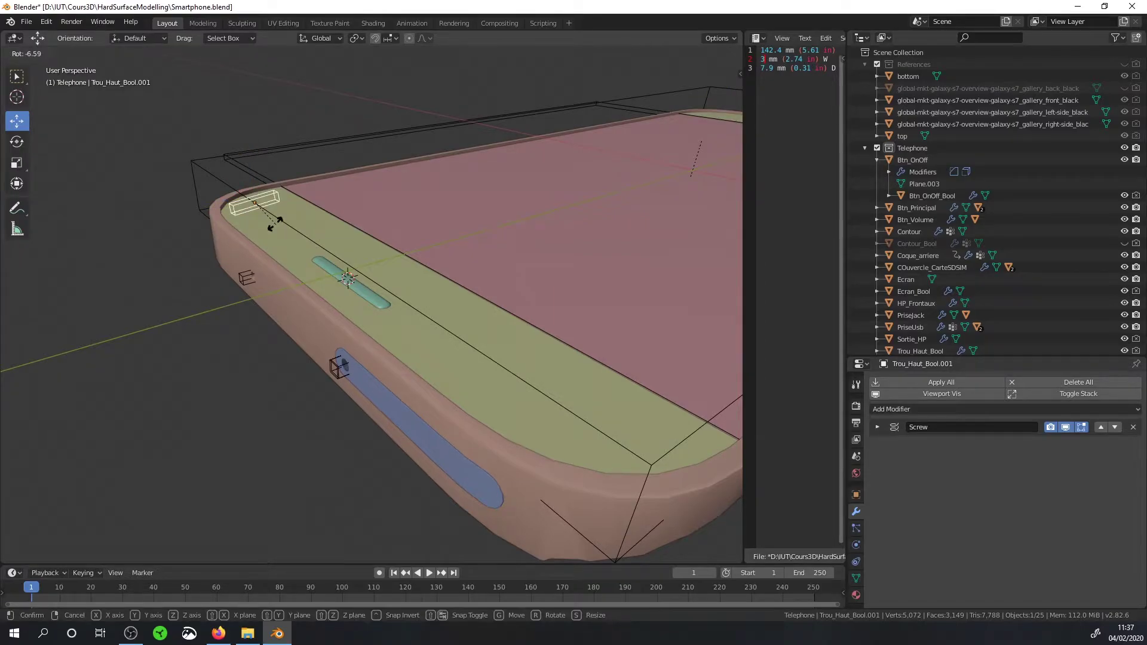
pyautogui.write('x90')
pyautogui.press('Return')
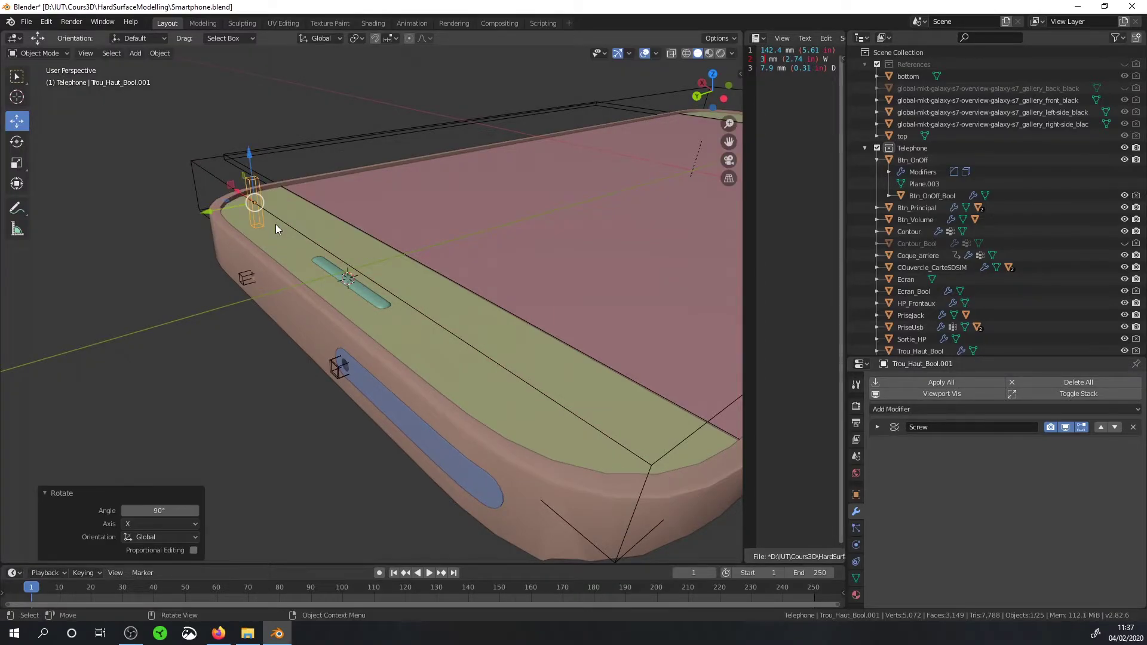
# Step: In top view with References shown, move the cutter onto the speaker slot's left end
pyautogui.press('KP_1')
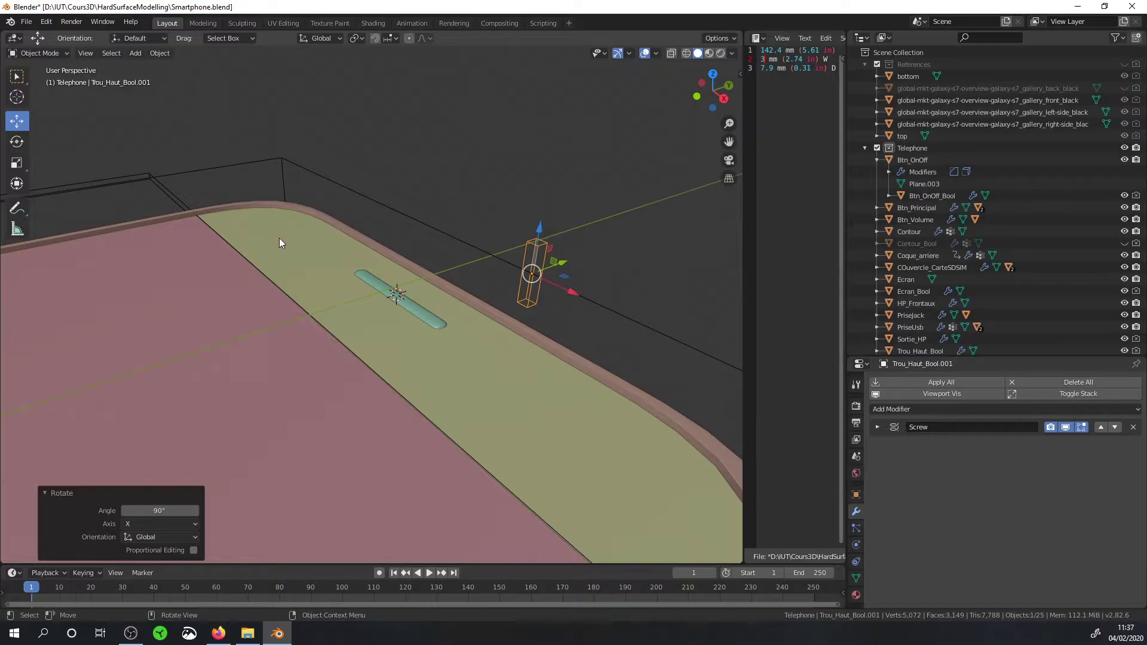
pyautogui.press('KP_7')
pyautogui.moveTo(536, 233); pyautogui.dragTo(372, 277)
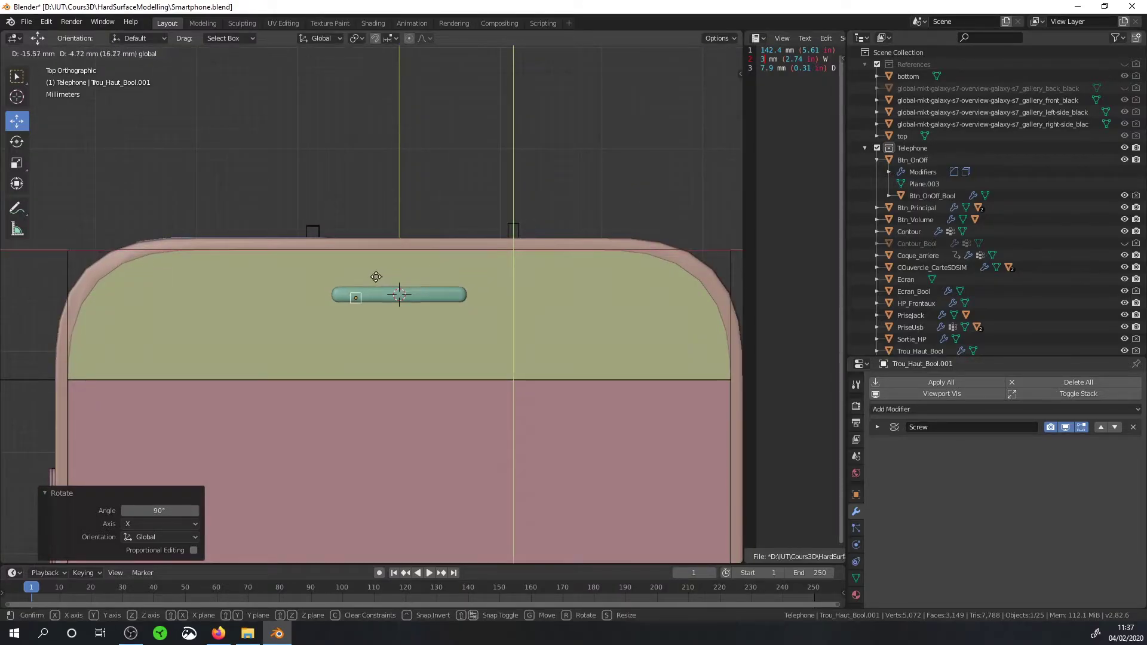
pyautogui.click(1124, 64)
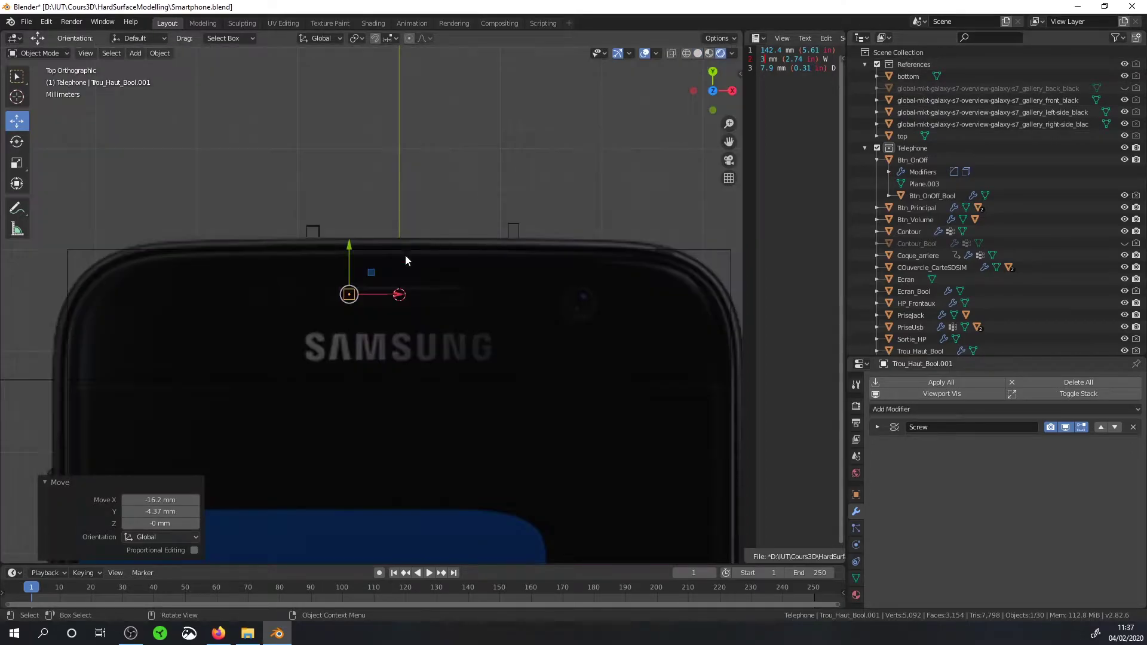
pyautogui.scroll(4, 367, 297)
pyautogui.scroll(2, 374, 291)
pyautogui.keyDown('shift'); pyautogui.moveTo(374, 291); pyautogui.dragTo(509, 300, button='middle'); pyautogui.keyUp('shift')
pyautogui.scroll(3, 546, 256)
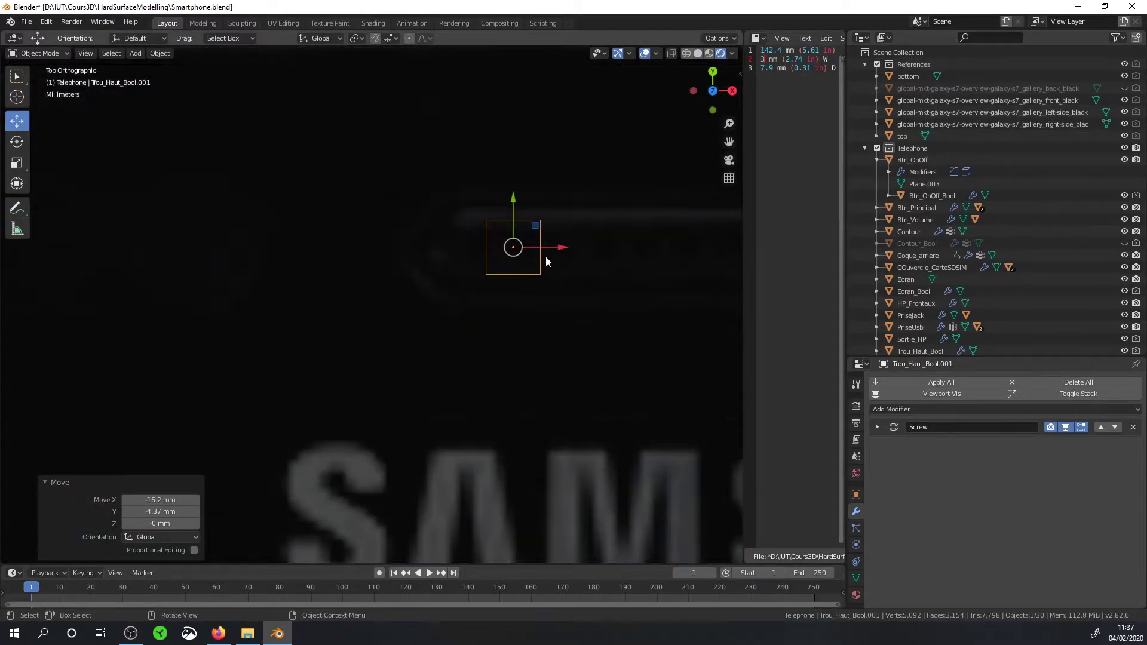
pyautogui.moveTo(557, 250); pyautogui.dragTo(525, 251)
# Step: Shrink the cutter and reduce its Screw steps to 3
pyautogui.press('s')
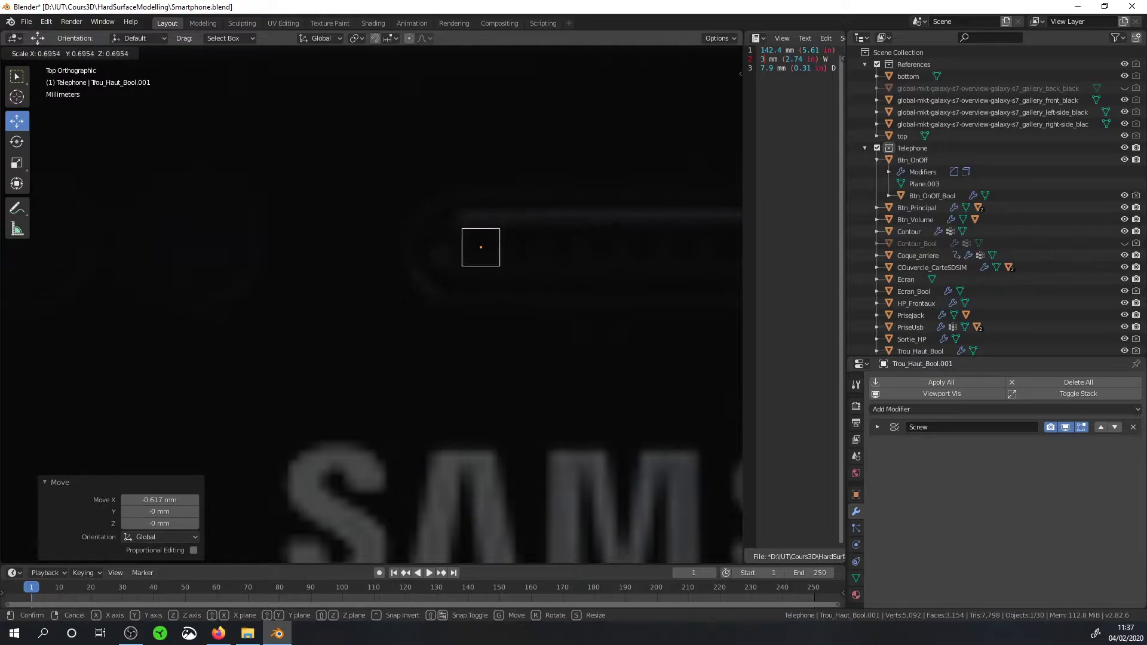
pyautogui.click(504, 225)
pyautogui.moveTo(502, 227); pyautogui.dragTo(503, 228)
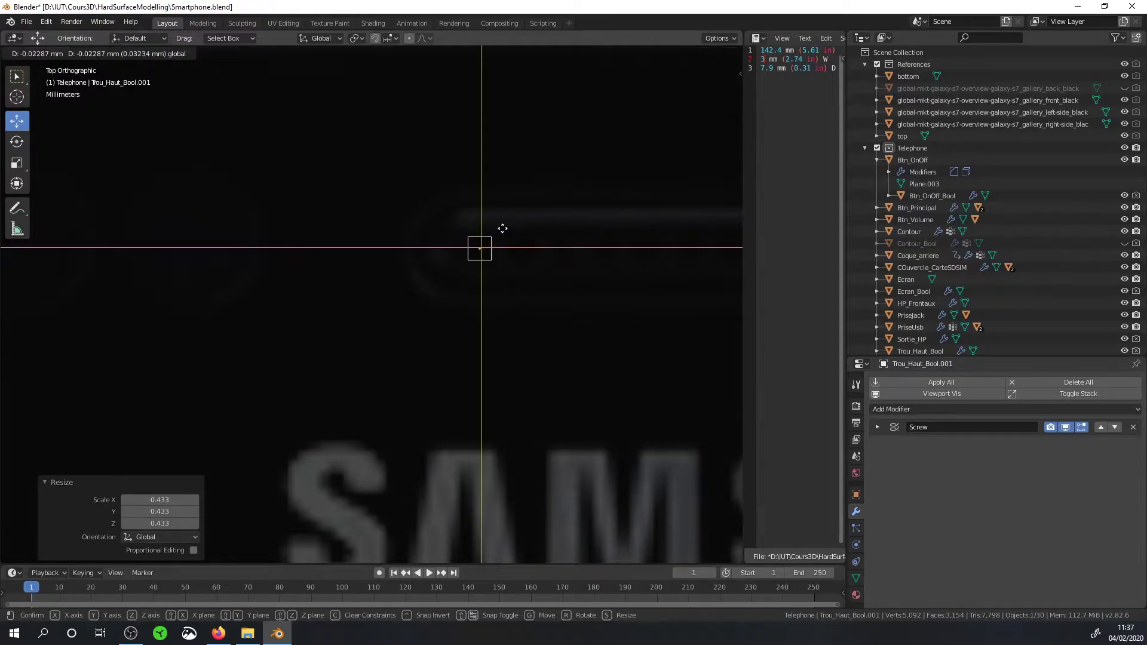
pyautogui.click(885, 428)
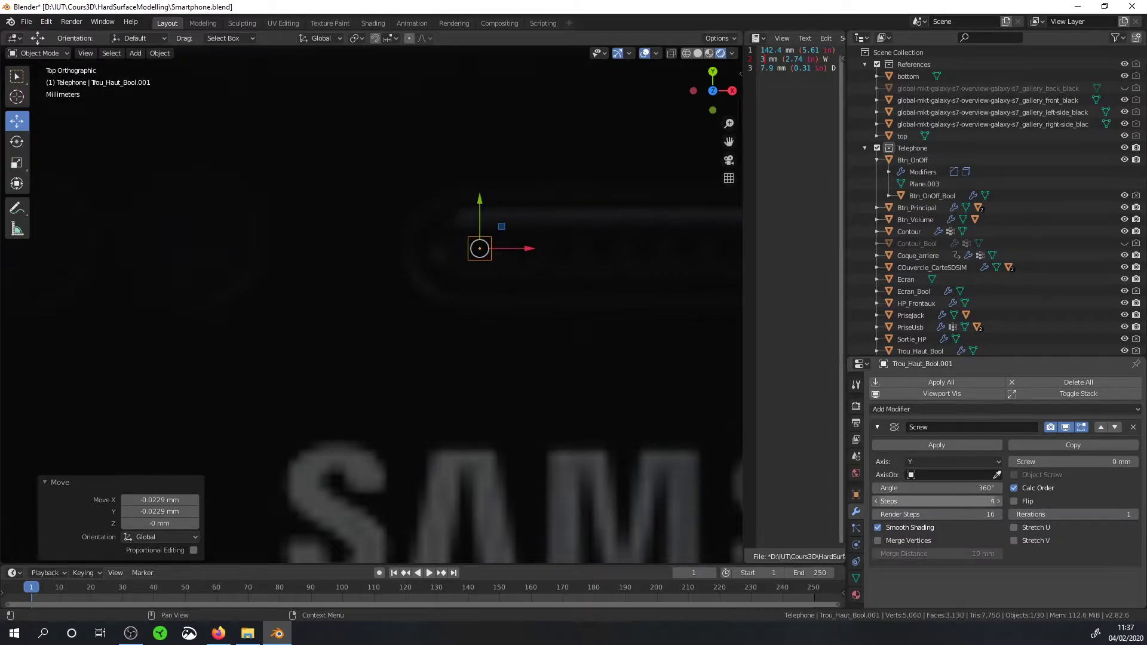
pyautogui.click(875, 501)
# Step: Lower the cutter 4.67 mm along Z and check it from above
pyautogui.moveTo(692, 375)
pyautogui.mouseDown(button='middle')
pyautogui.moveTo(524, 247)
pyautogui.moveTo(568, 282)
pyautogui.moveTo(524, 171)
pyautogui.mouseUp(button='middle')
pyautogui.press('g')
pyautogui.press('z')
pyautogui.click(479, 249)
pyautogui.click(1124, 64)
pyautogui.moveTo(438, 274)
pyautogui.mouseDown(button='middle')
pyautogui.moveTo(546, 191)
pyautogui.moveTo(585, 284)
pyautogui.mouseUp(button='middle')
pyautogui.click(1124, 64)
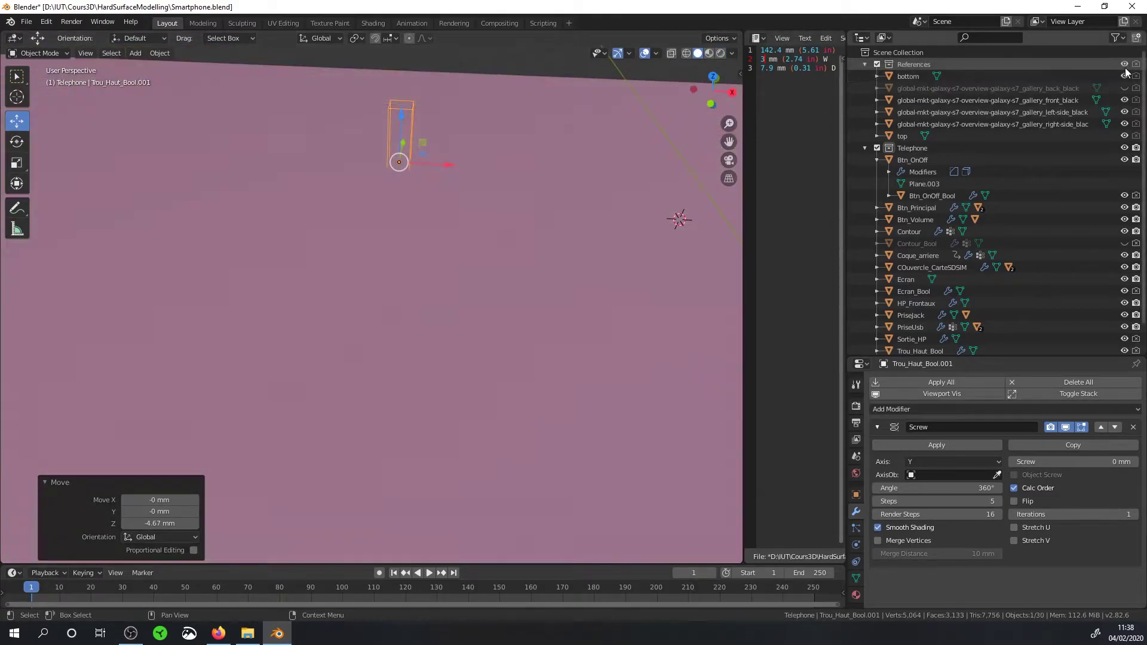
pyautogui.click(721, 53)
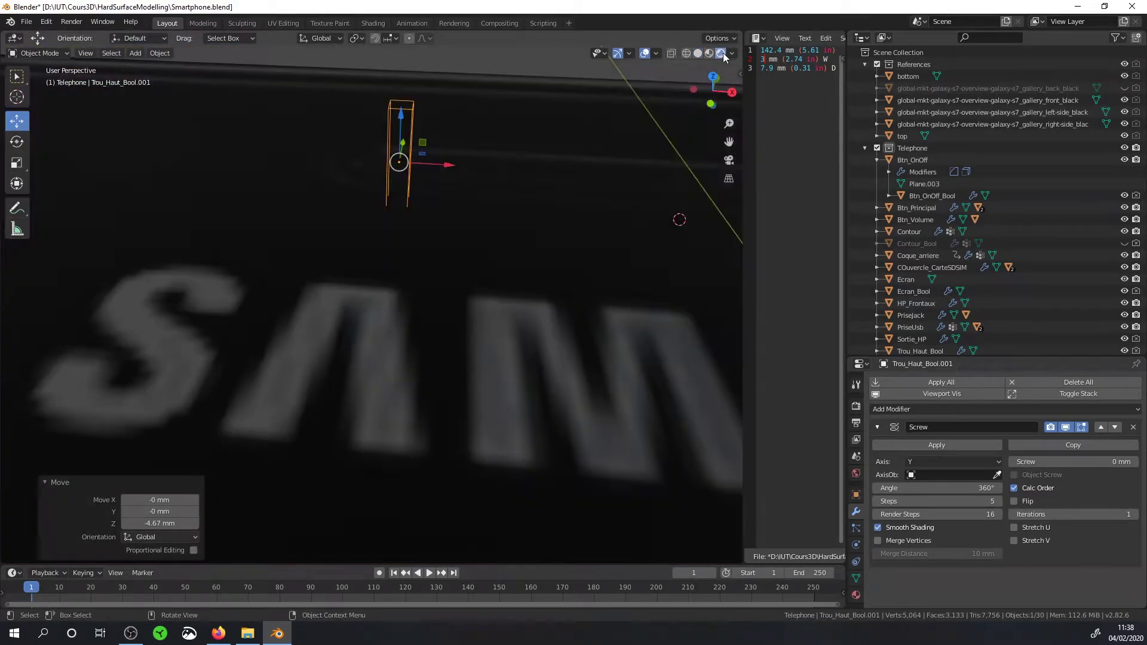
pyautogui.click(709, 54)
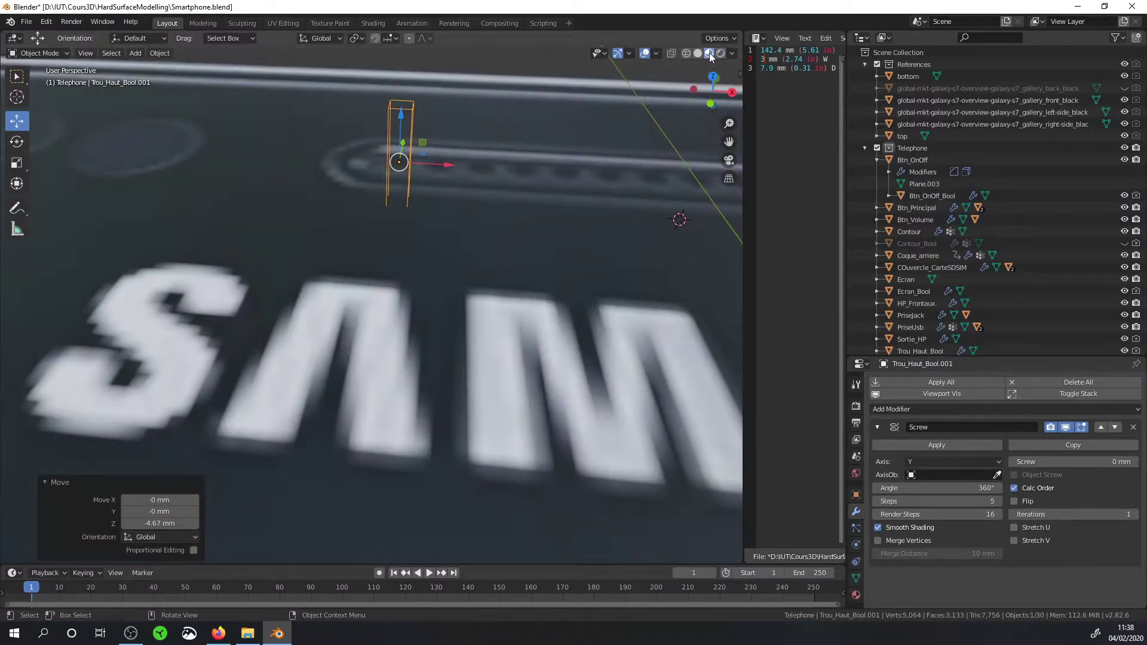
pyautogui.click(713, 78)
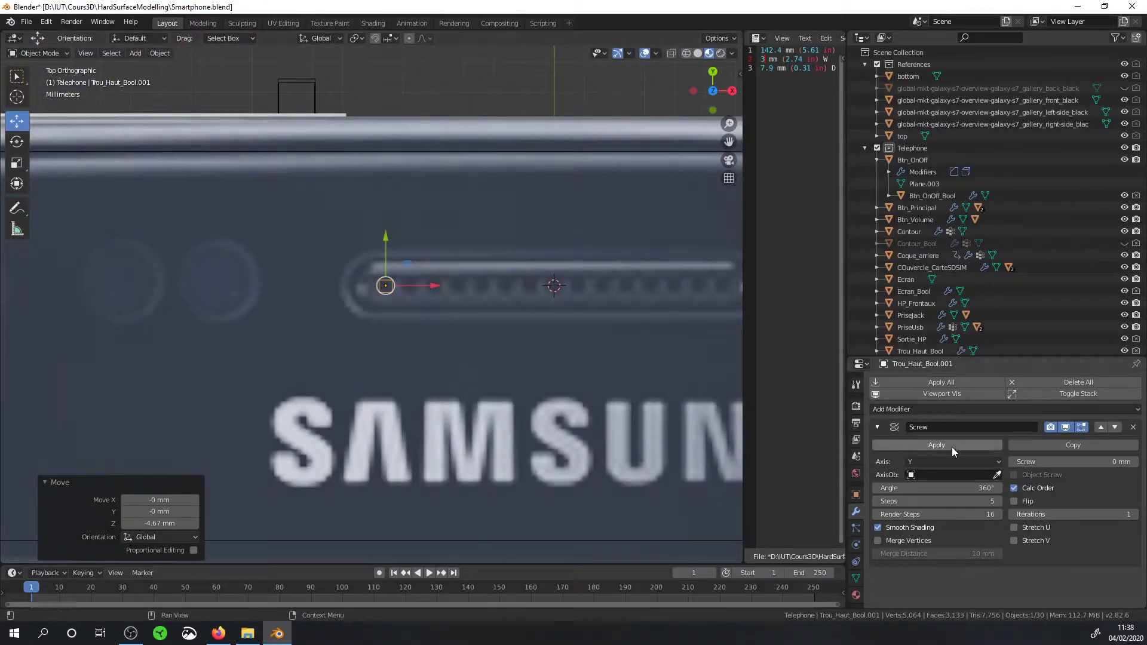
# Step: Add an Array modifier to the cutter and display it as wire
pyautogui.click(878, 427)
pyautogui.click(886, 408)
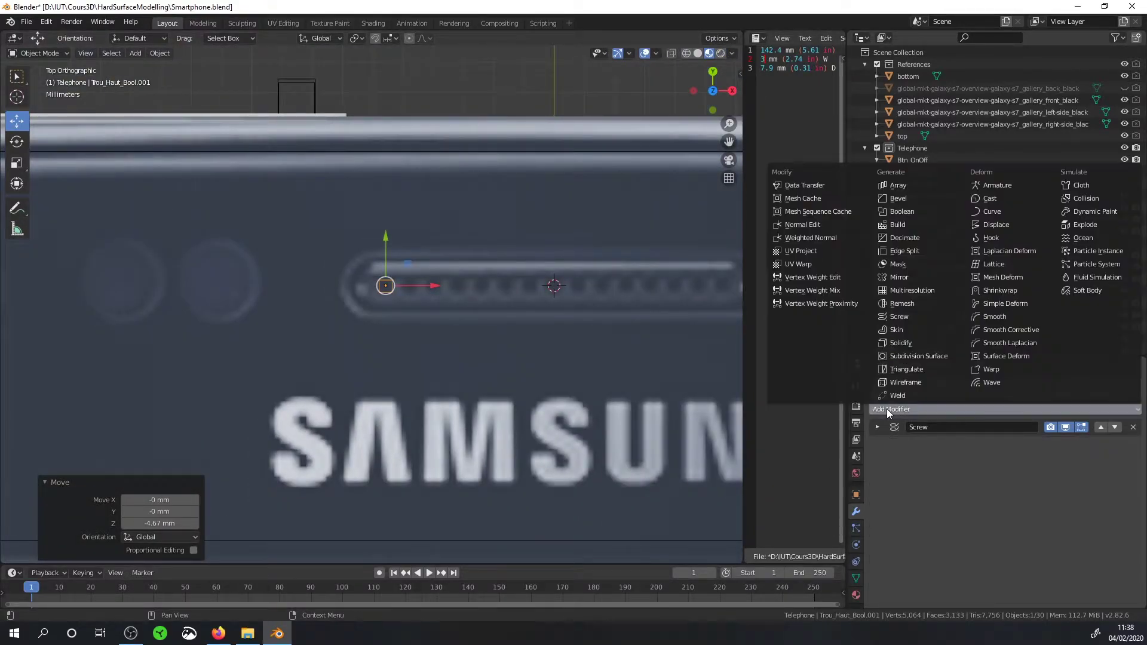
pyautogui.click(915, 184)
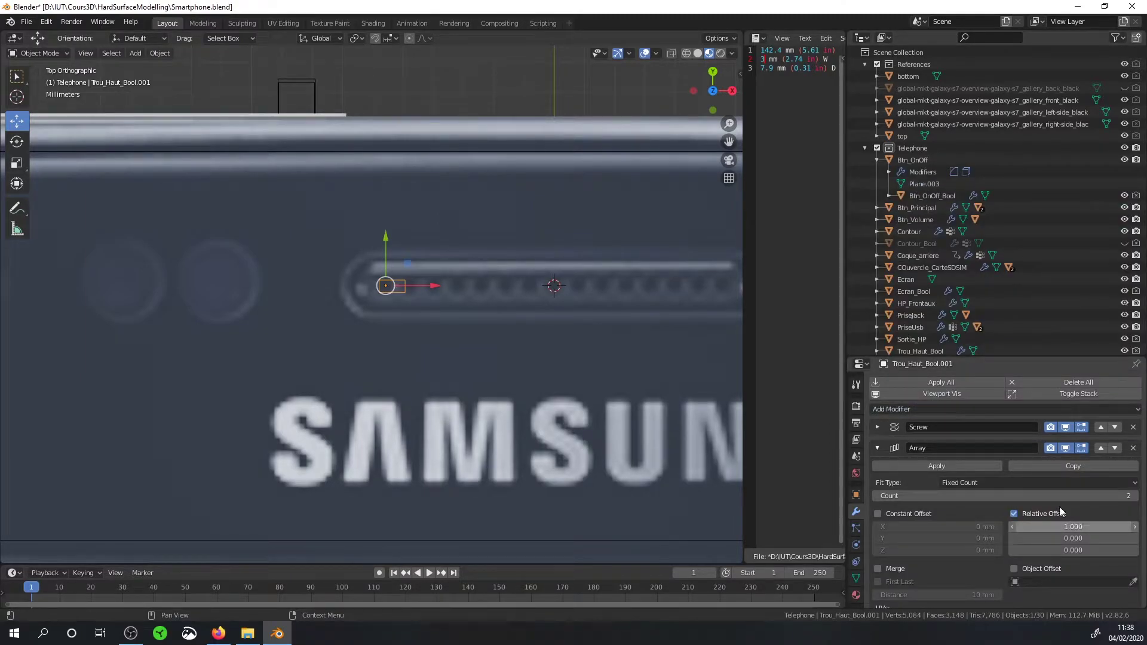
pyautogui.scroll(2, 364, 315)
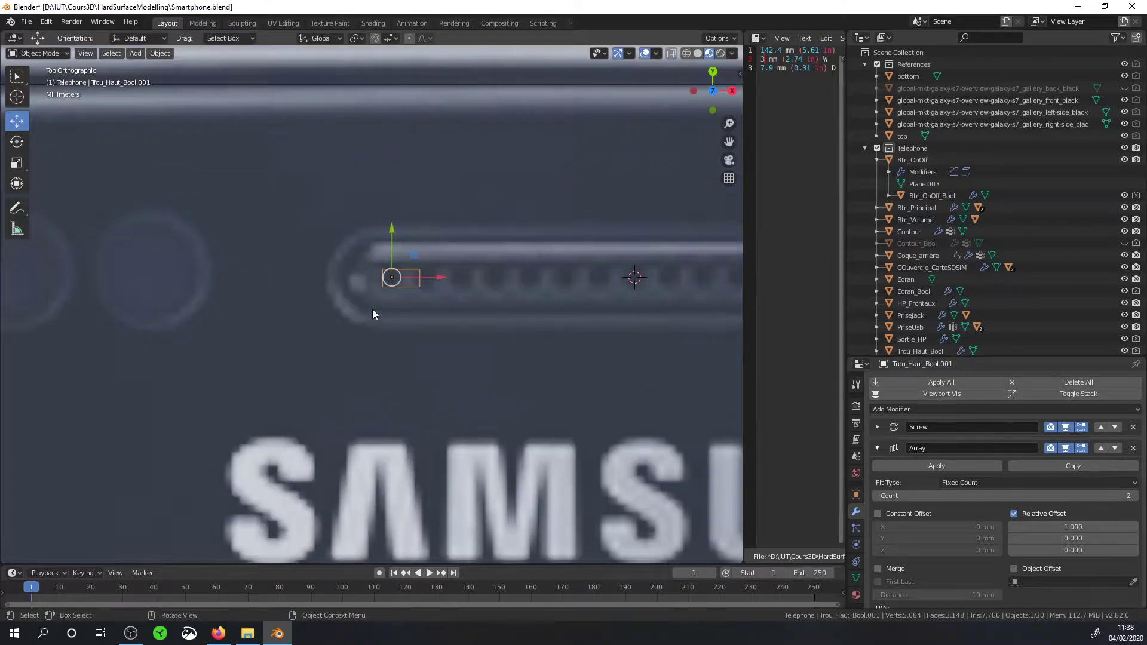
pyautogui.press('q')
pyautogui.click(356, 274)
# Step: Set the array's relative X offset around 1.85 and count 15
pyautogui.click(1092, 524)
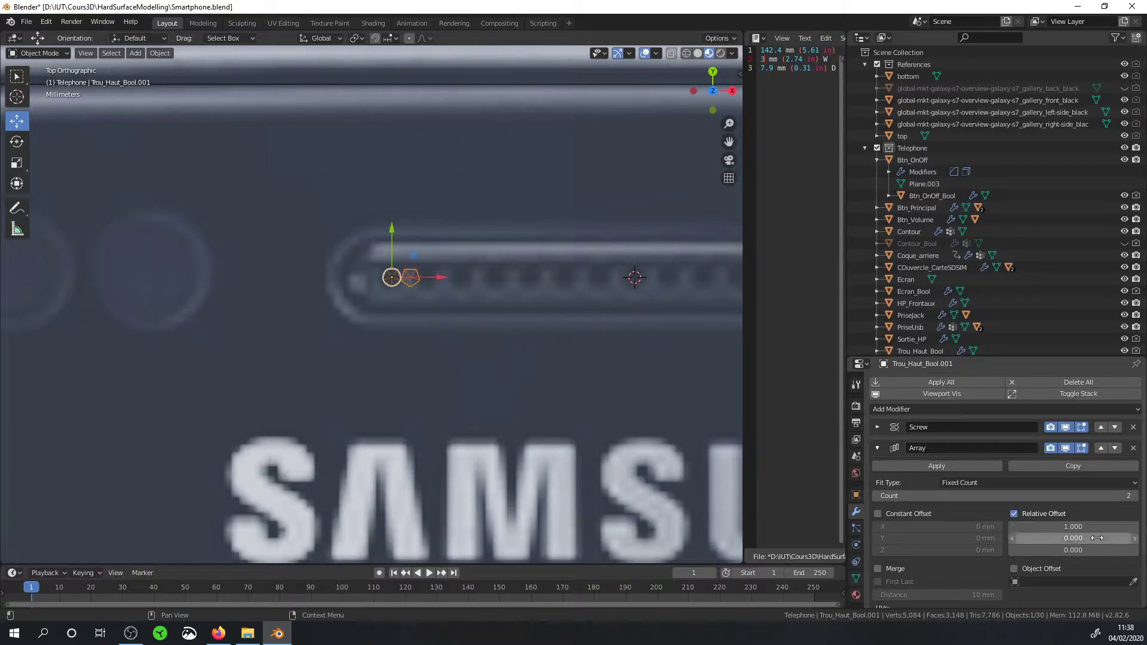
pyautogui.write('1.8')
pyautogui.press('Return')
pyautogui.moveTo(1123, 495); pyautogui.dragTo(1136, 502)
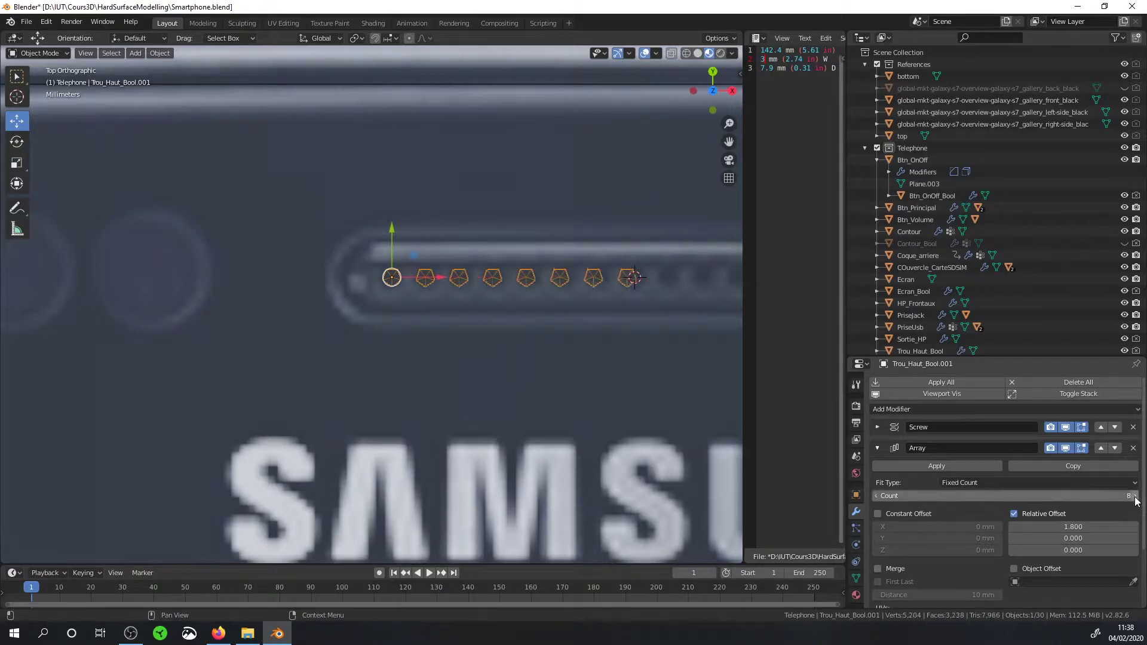
pyautogui.click(1073, 526)
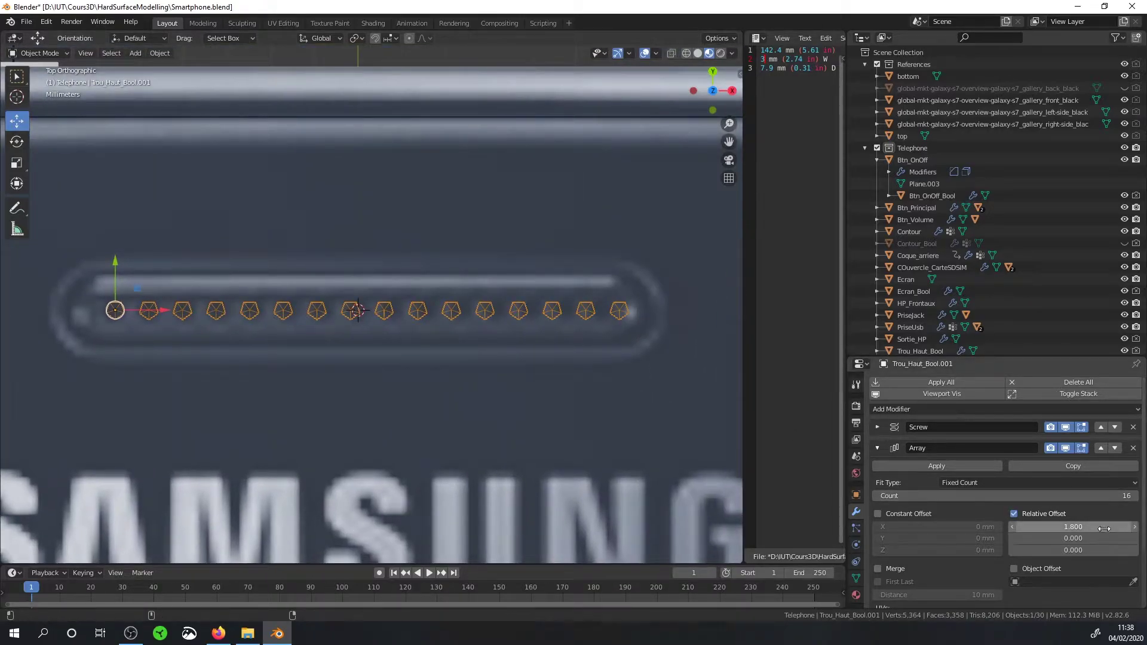
pyautogui.write('1.85')
pyautogui.press('Return')
pyautogui.click(877, 496)
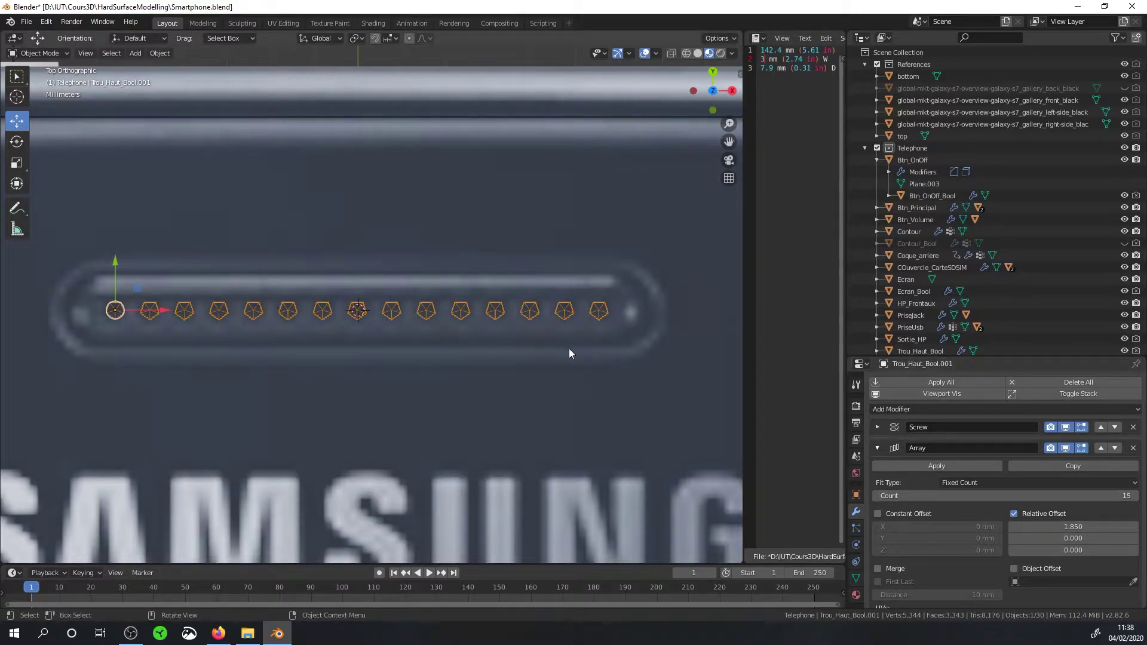
# Step: Raise the cutter's Screw steps to 8 and tighten the array offset to 1.76
pyautogui.click(878, 427)
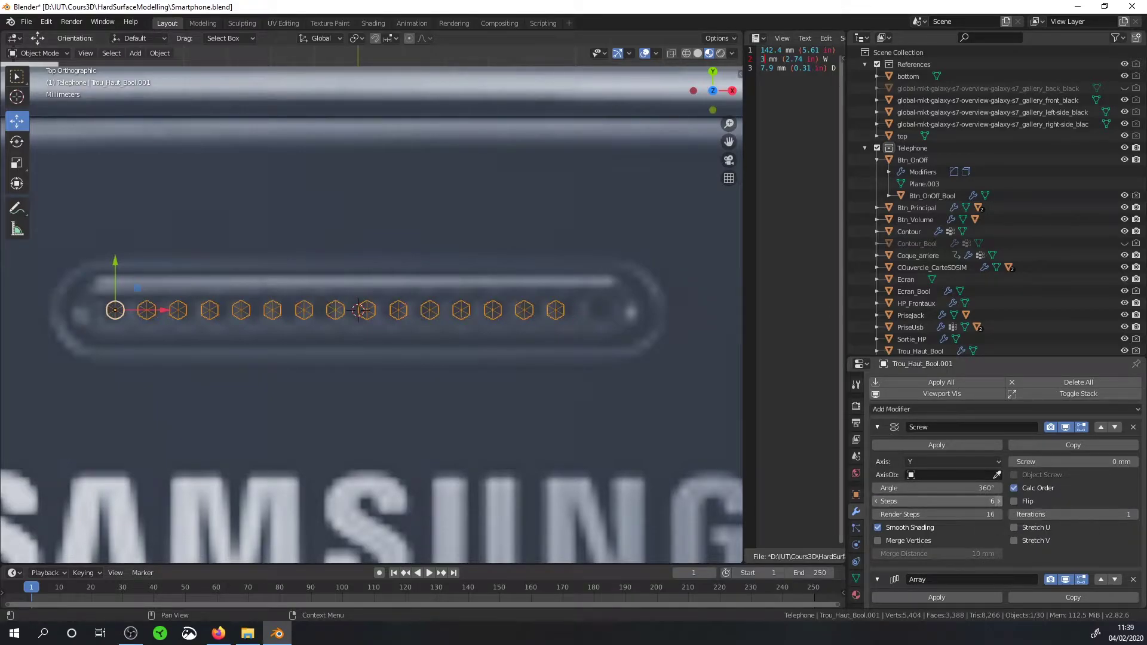
pyautogui.click(998, 502)
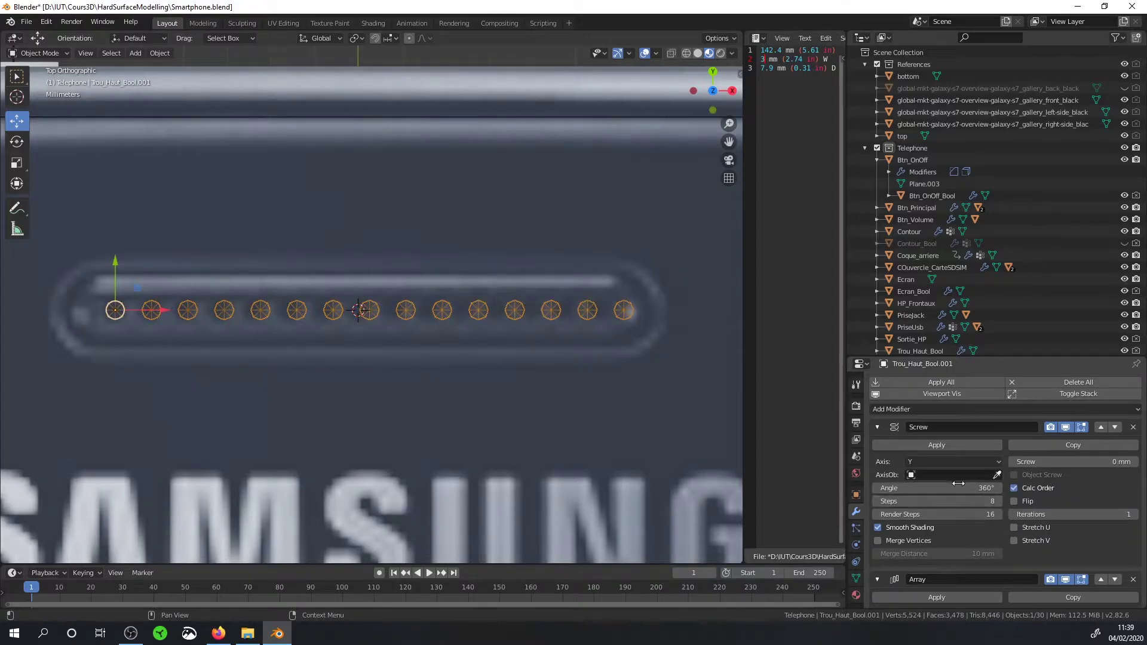
pyautogui.scroll(-5, 979, 502)
pyautogui.scroll(-3, 979, 501)
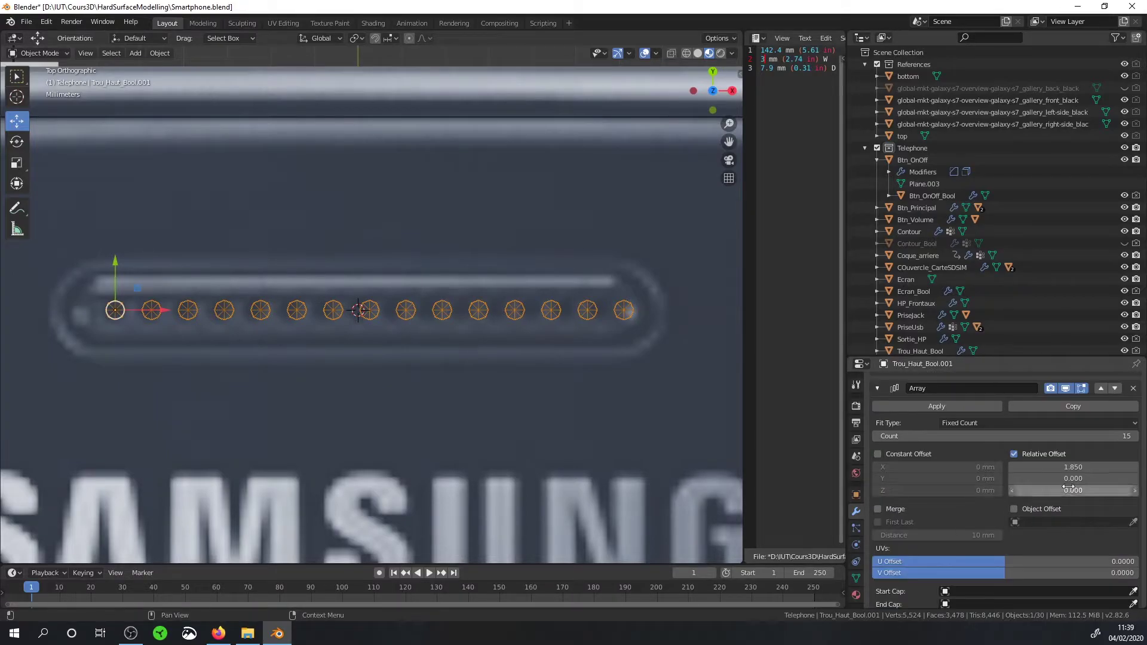
pyautogui.moveTo(1069, 467); pyautogui.dragTo(1042, 467)
pyautogui.moveTo(538, 251); pyautogui.dragTo(378, 249, button='middle')
# Step: Boolean-cut the arrayed cylinders out of HP_Frontaux as holes
pyautogui.press('2')
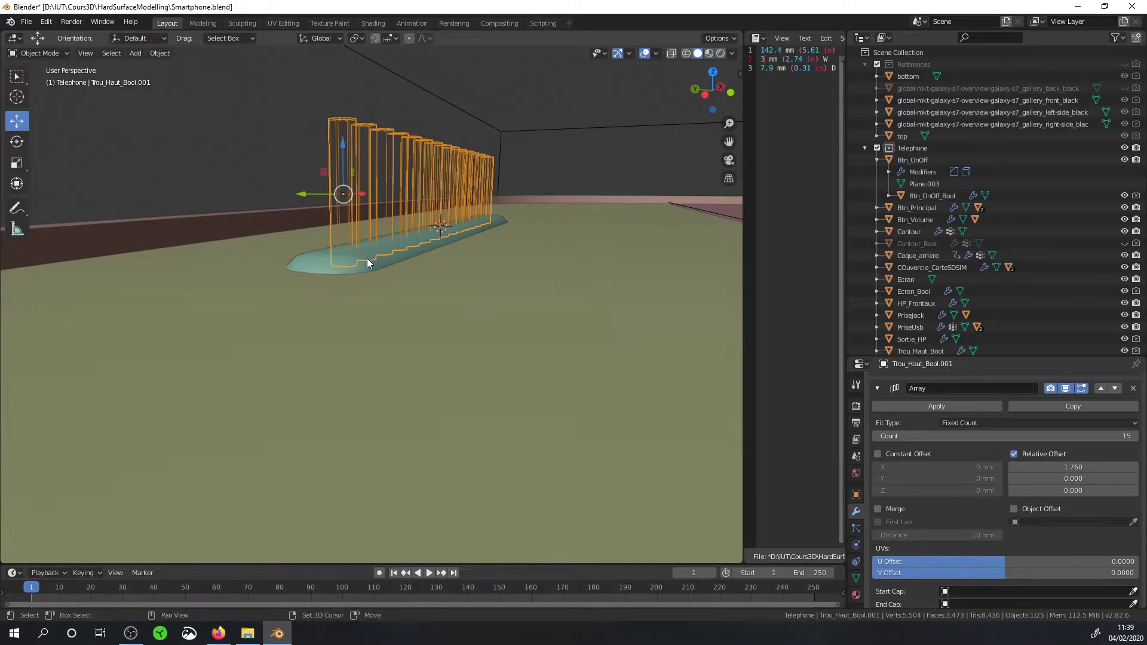
pyautogui.keyDown('shift'); pyautogui.click(366, 259); pyautogui.keyUp('shift')
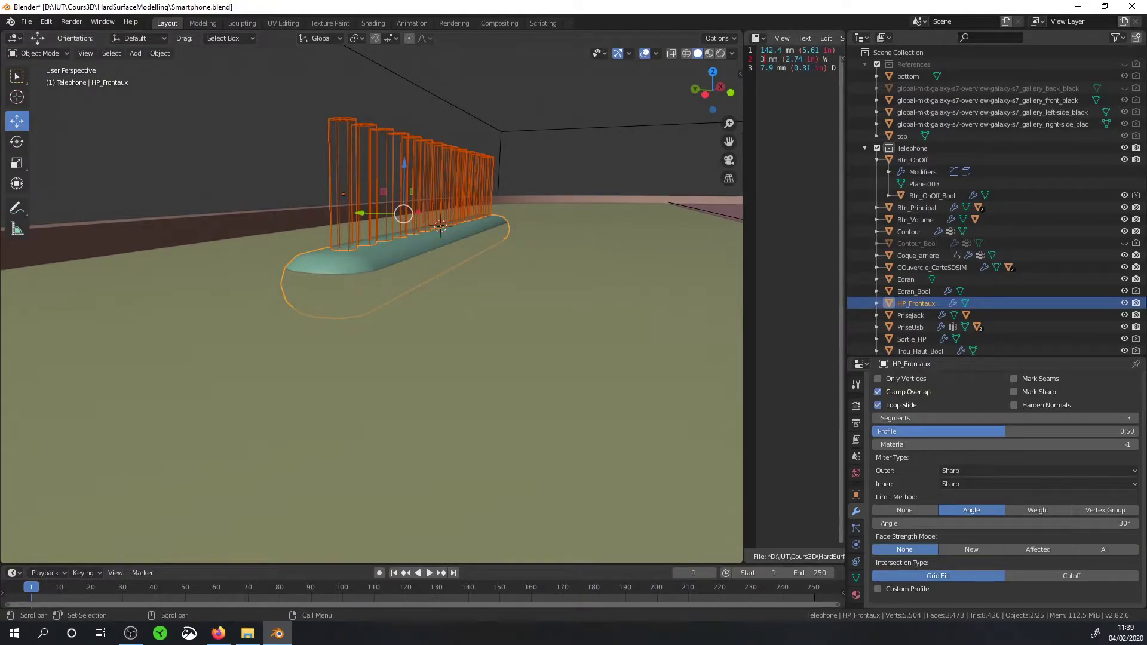
pyautogui.press('n')
pyautogui.click(686, 160)
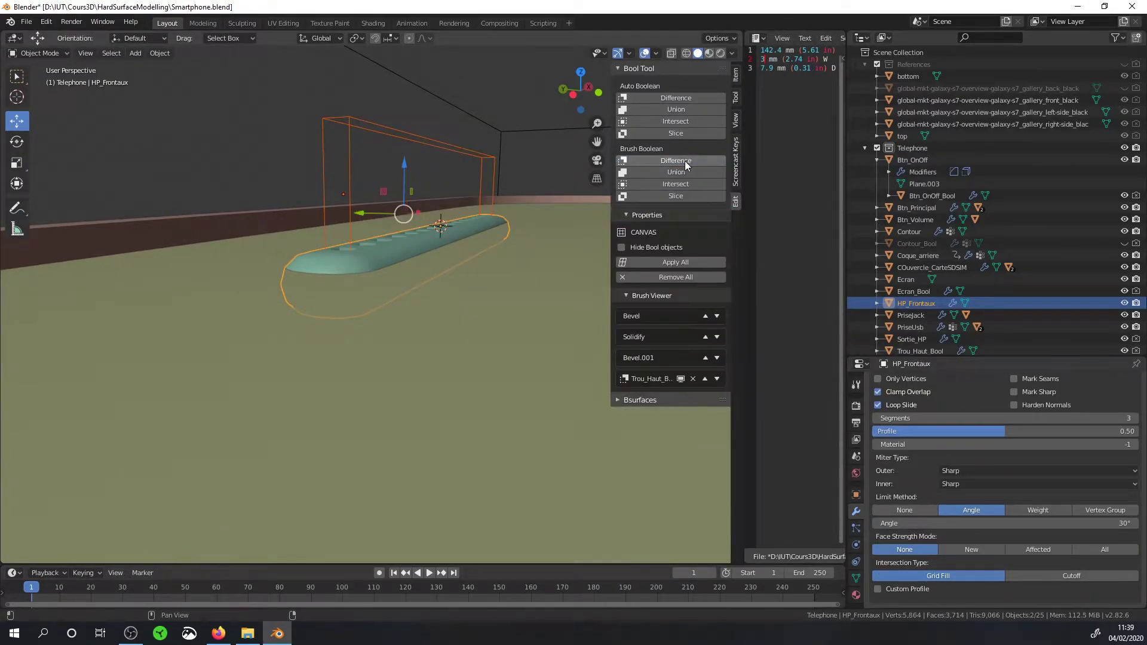
pyautogui.moveTo(525, 203)
pyautogui.mouseDown(button='middle')
pyautogui.moveTo(486, 275)
pyautogui.moveTo(356, 163)
pyautogui.mouseUp(button='middle')
# Step: Smooth-shade the HP_Frontaux speaker piece
pyautogui.rightClick(342, 146)
pyautogui.click(856, 577)
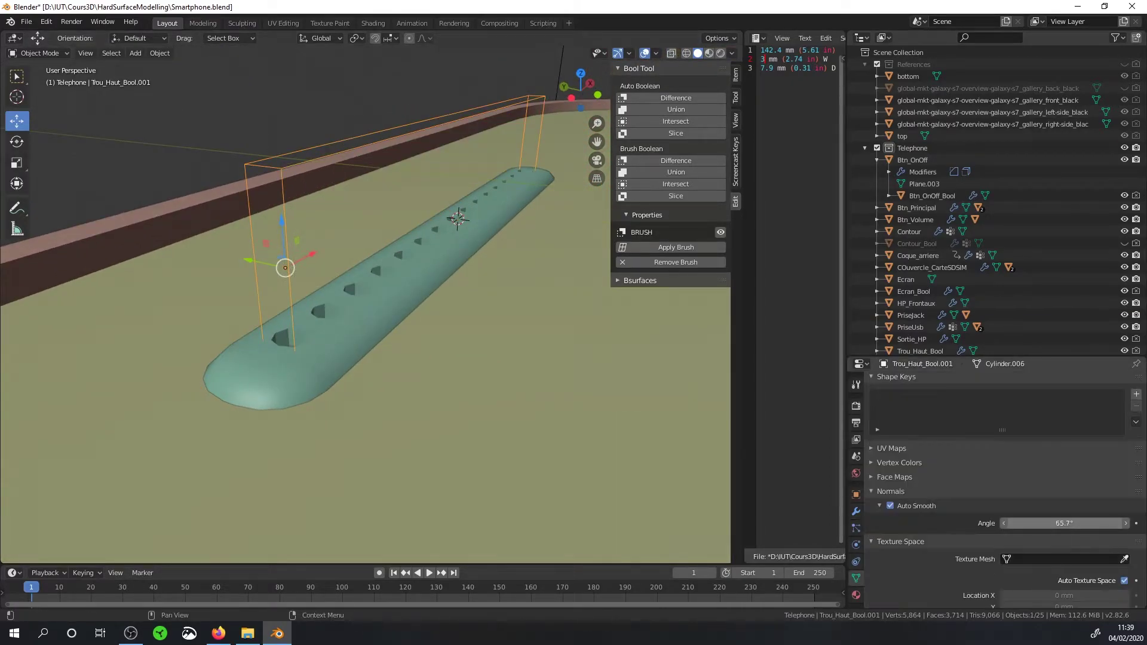
pyautogui.click(379, 300)
pyautogui.rightClick(379, 300)
pyautogui.click(379, 300)
pyautogui.scroll(3, 364, 311)
pyautogui.scroll(-4, 427, 277)
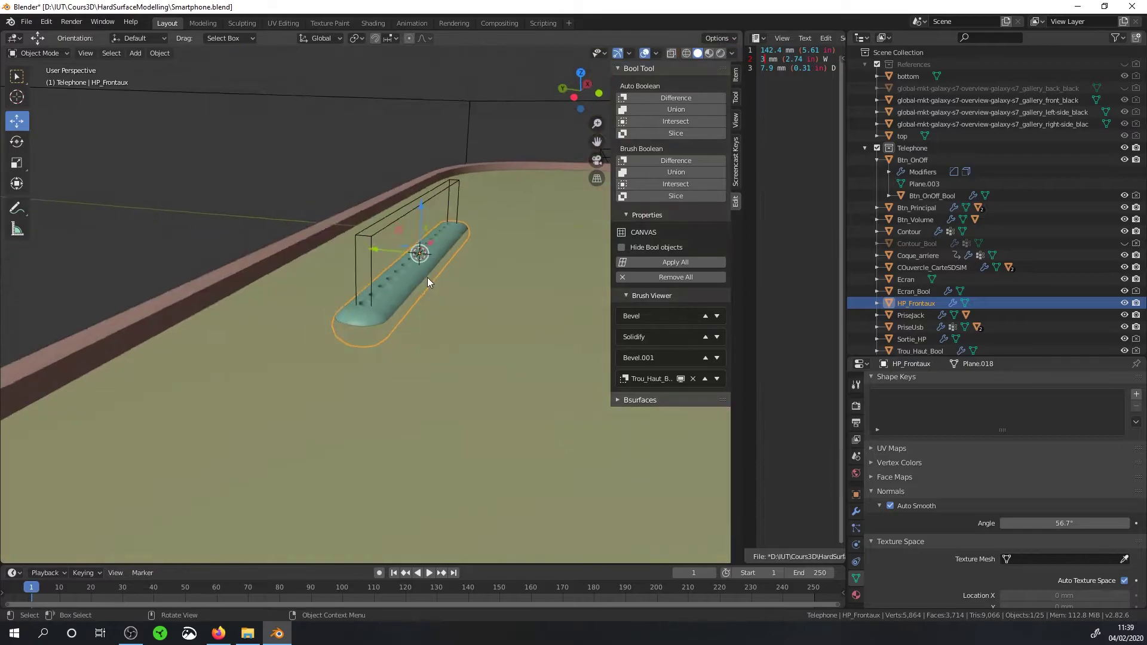
pyautogui.moveTo(427, 277); pyautogui.dragTo(390, 217, button='middle')
# Step: Parent the cutter box to HP_Frontaux with Object (Keep Transform), then deselect the box
pyautogui.click(383, 206)
pyautogui.keyDown('shift'); pyautogui.click(418, 271); pyautogui.keyUp('shift')
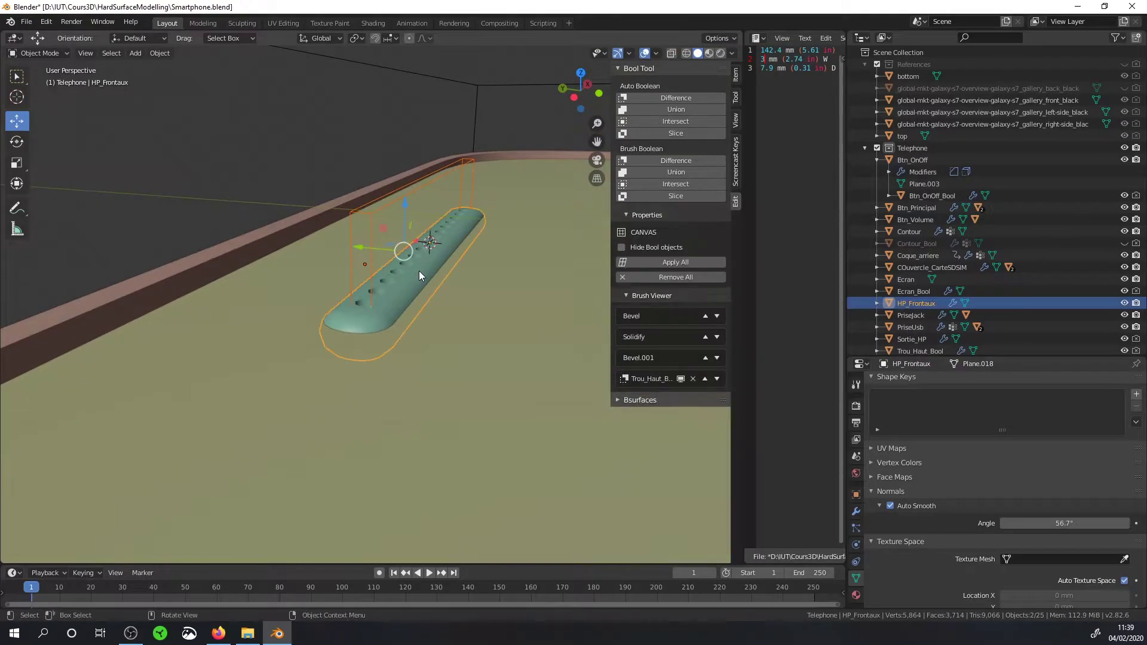
pyautogui.hotkey('ctrl', 'p')
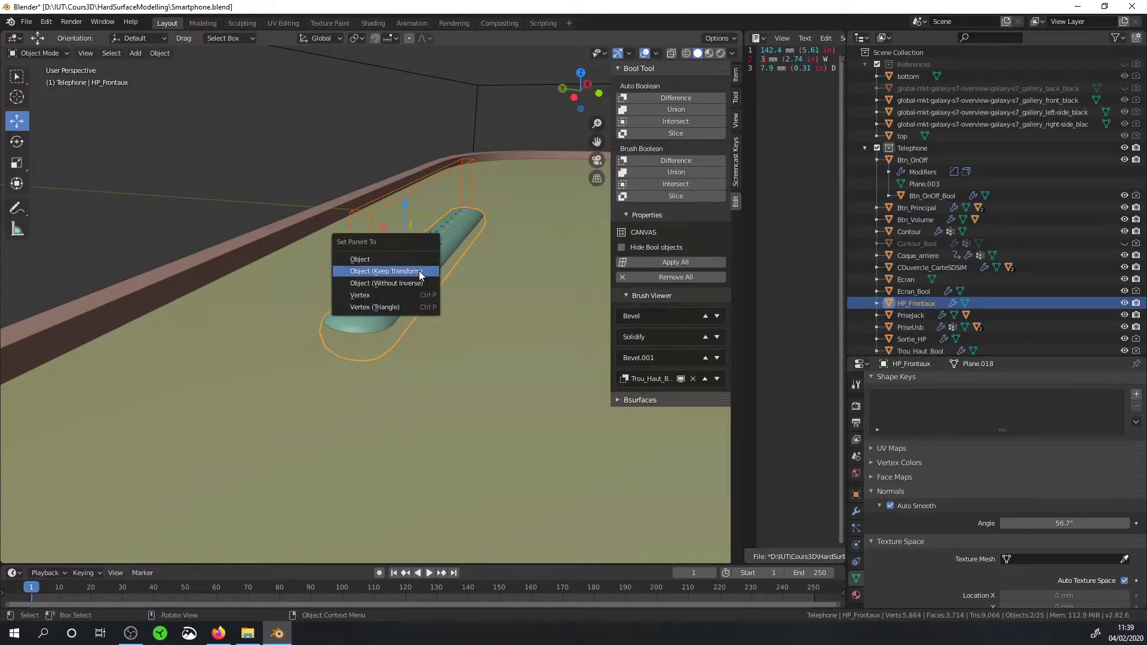
pyautogui.click(419, 271)
pyautogui.click(400, 284)
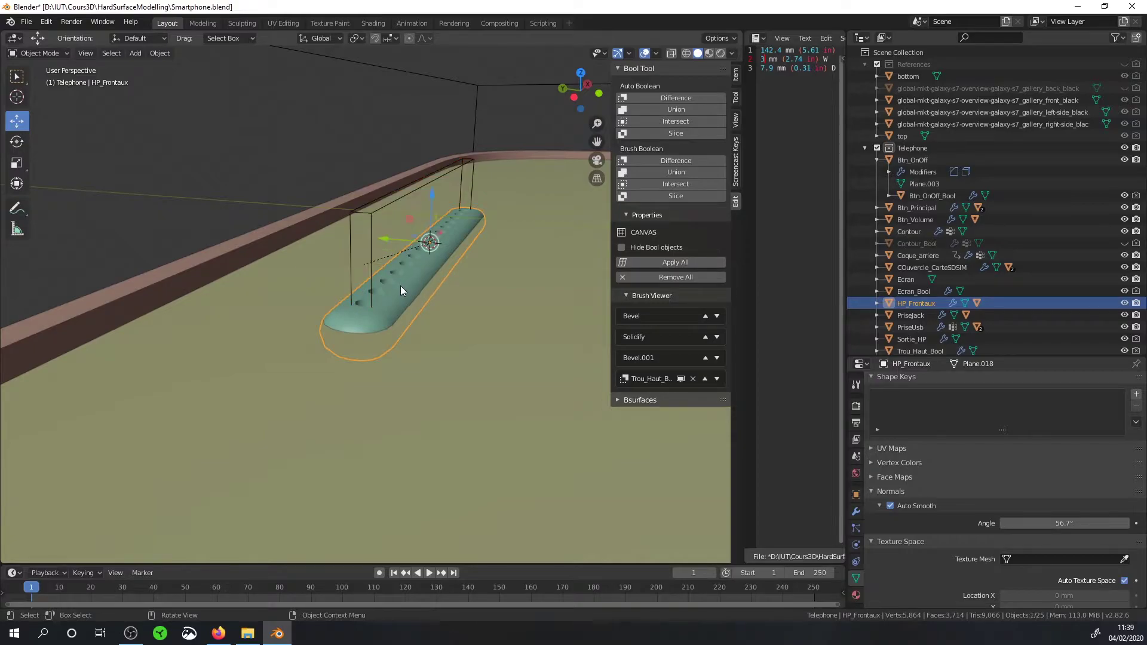
# Step: Duplicate HP_Frontaux in place and rename the copy HP_Frontaux_Bool
pyautogui.hotkey('shift', 'd')
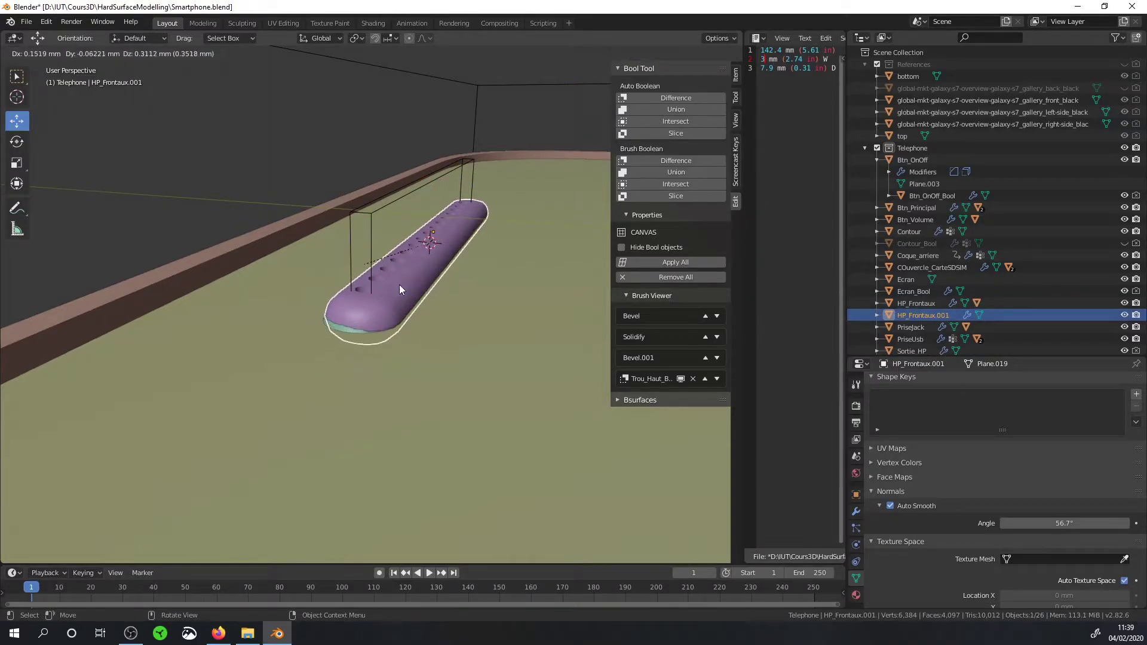
pyautogui.rightClick(399, 284)
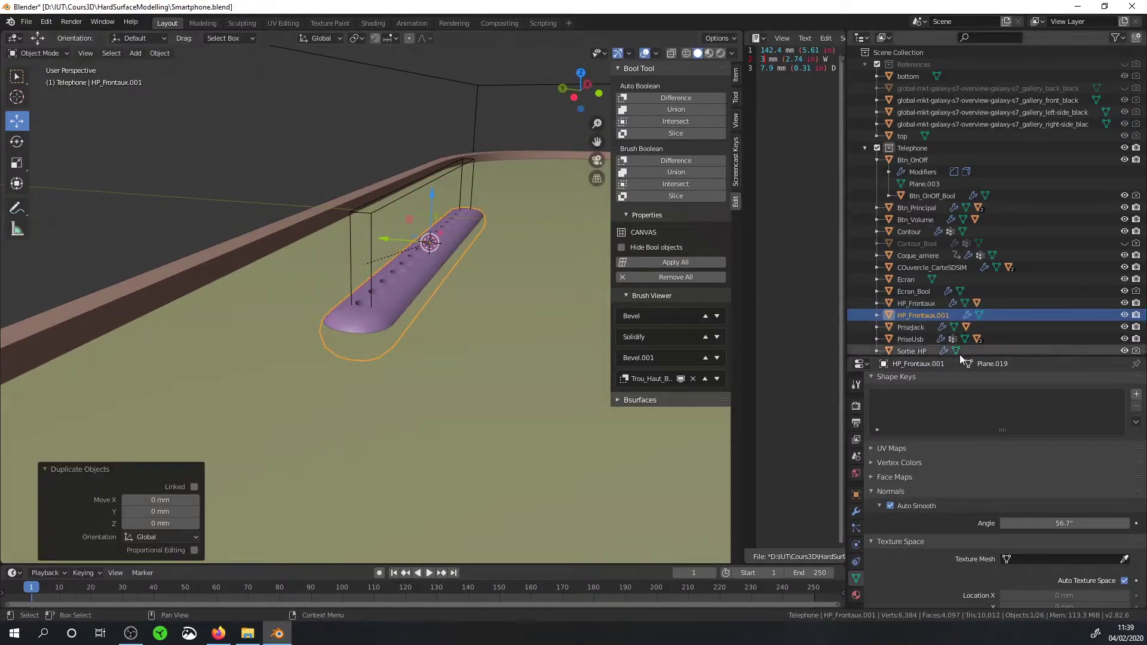
pyautogui.doubleClick(919, 313)
pyautogui.click(969, 314)
pyautogui.press('BackSpace')
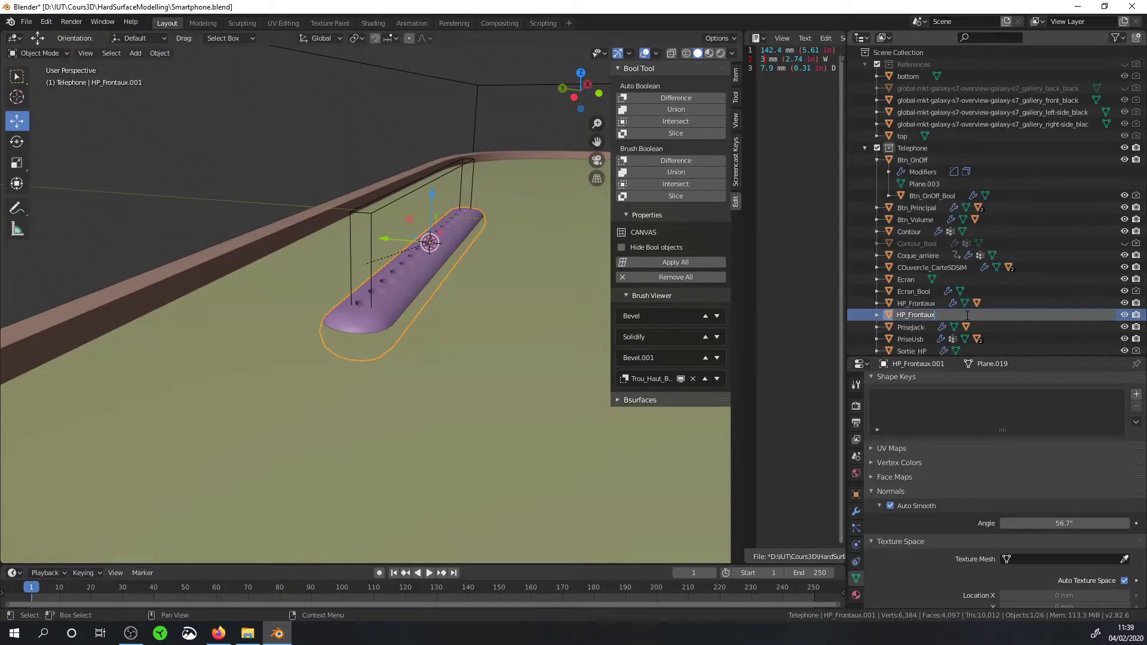
pyautogui.write('_Bool')
pyautogui.press('Return')
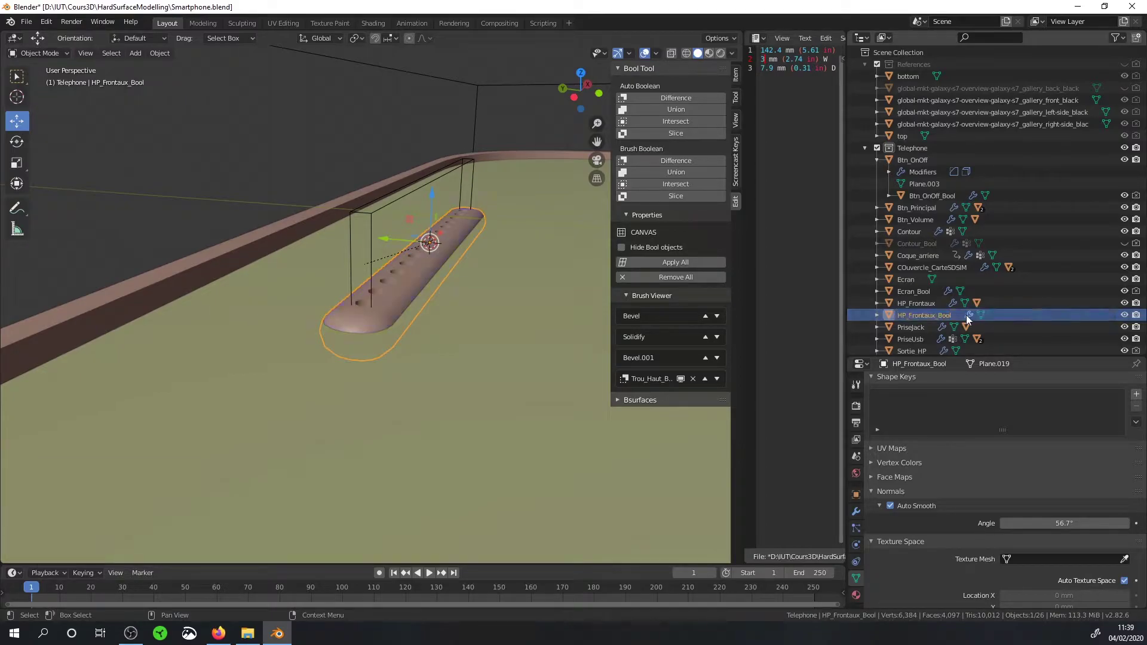
# Step: Delete the boolean and Bevel.001 modifiers from the copy, keeping Bevel and Solidify
pyautogui.click(854, 511)
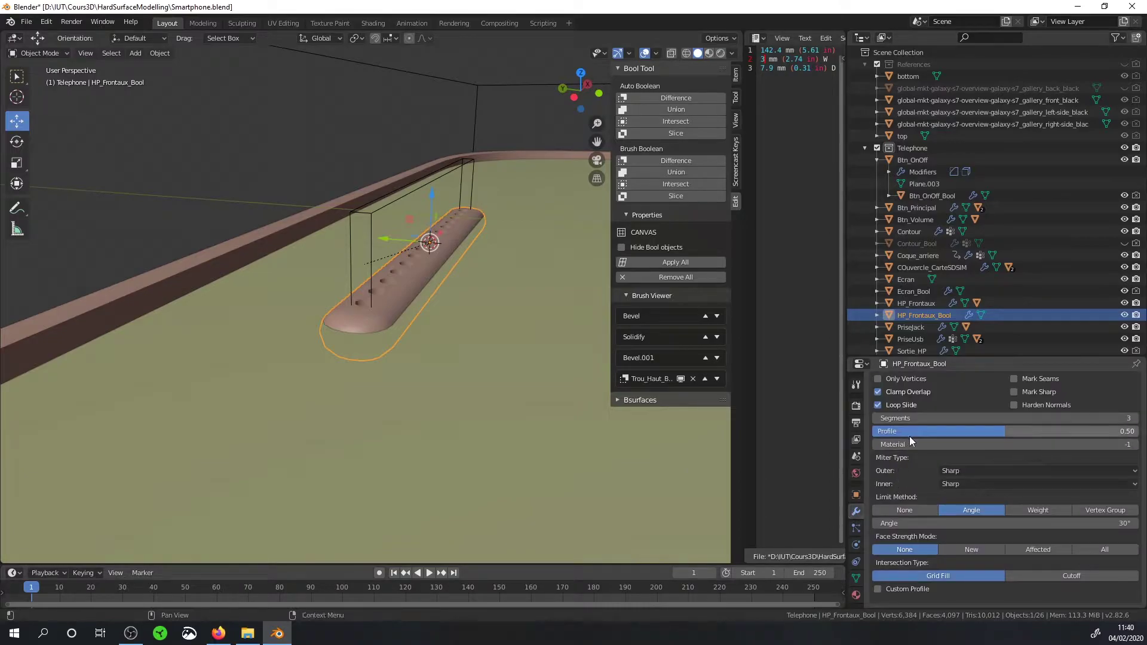
pyautogui.scroll(5, 916, 433)
pyautogui.click(880, 467)
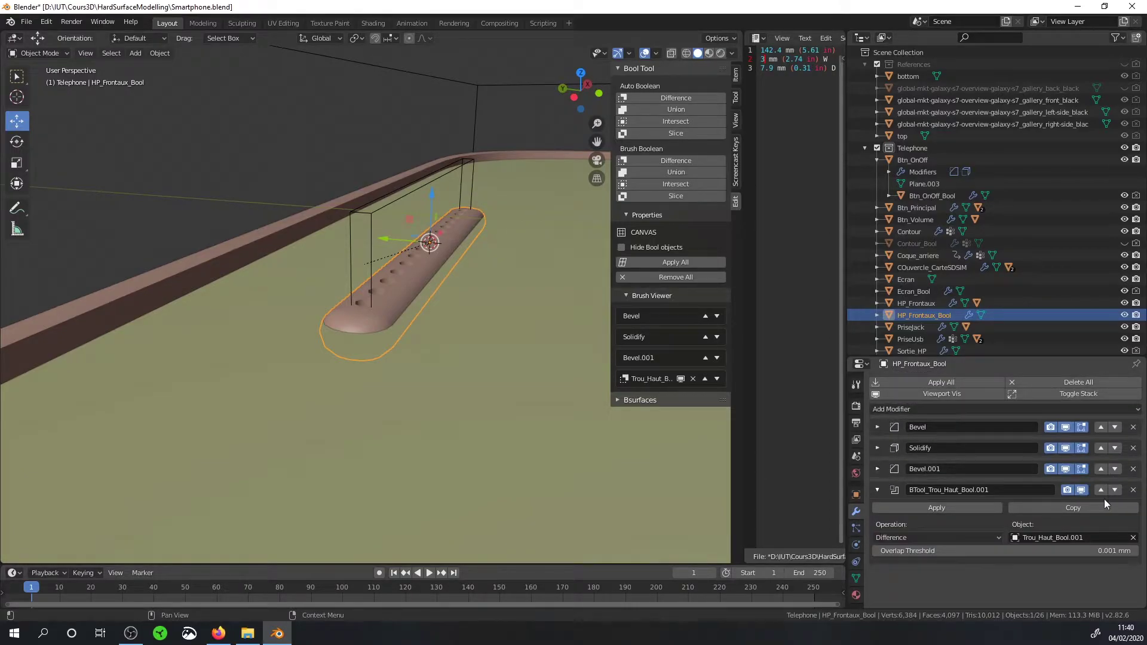
pyautogui.click(892, 490)
pyautogui.click(1133, 490)
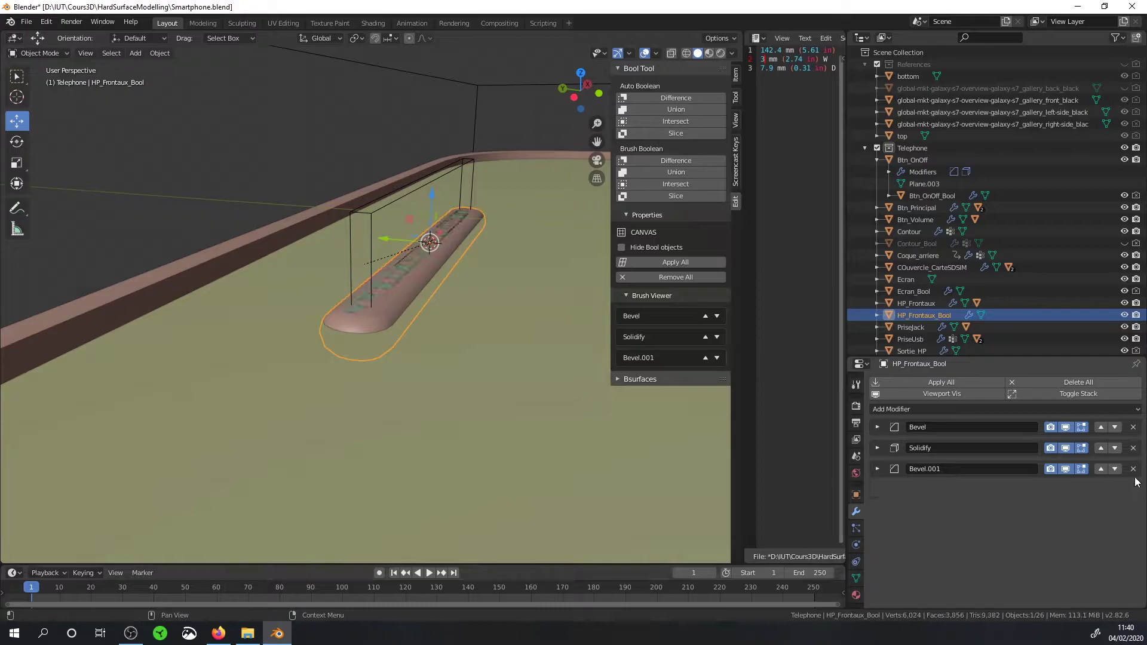
pyautogui.click(1132, 469)
pyautogui.scroll(2, 404, 329)
# Step: From top view, stretch HP_Frontaux_Bool slightly along Y and apply its scale
pyautogui.moveTo(404, 327); pyautogui.dragTo(395, 341, button='middle')
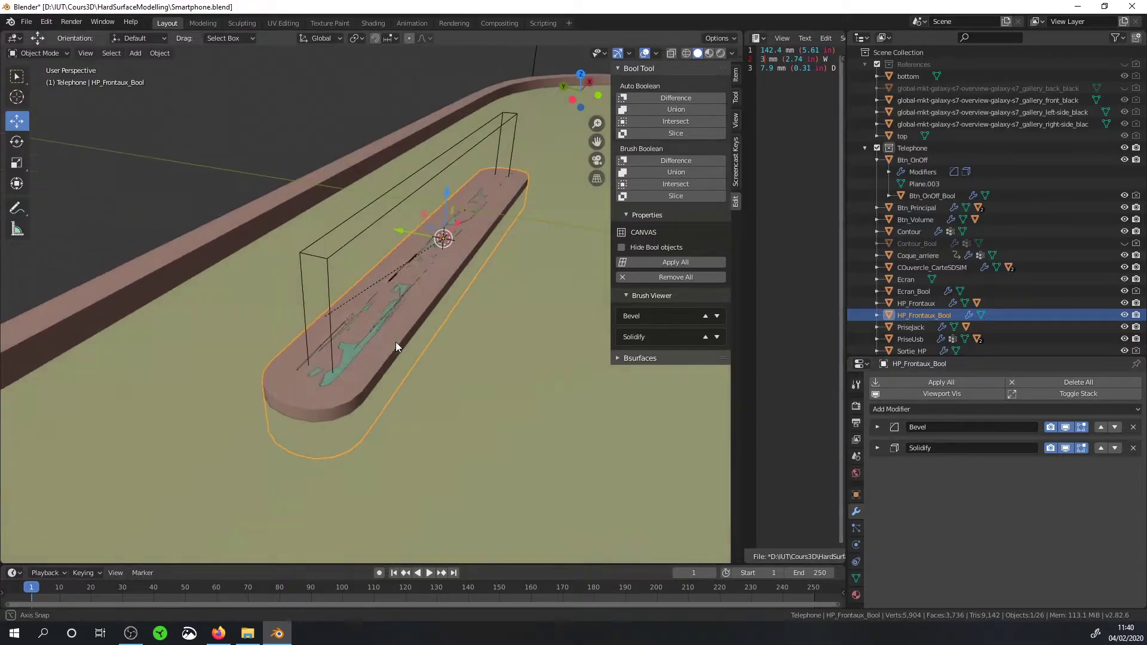
pyautogui.press('KP_7')
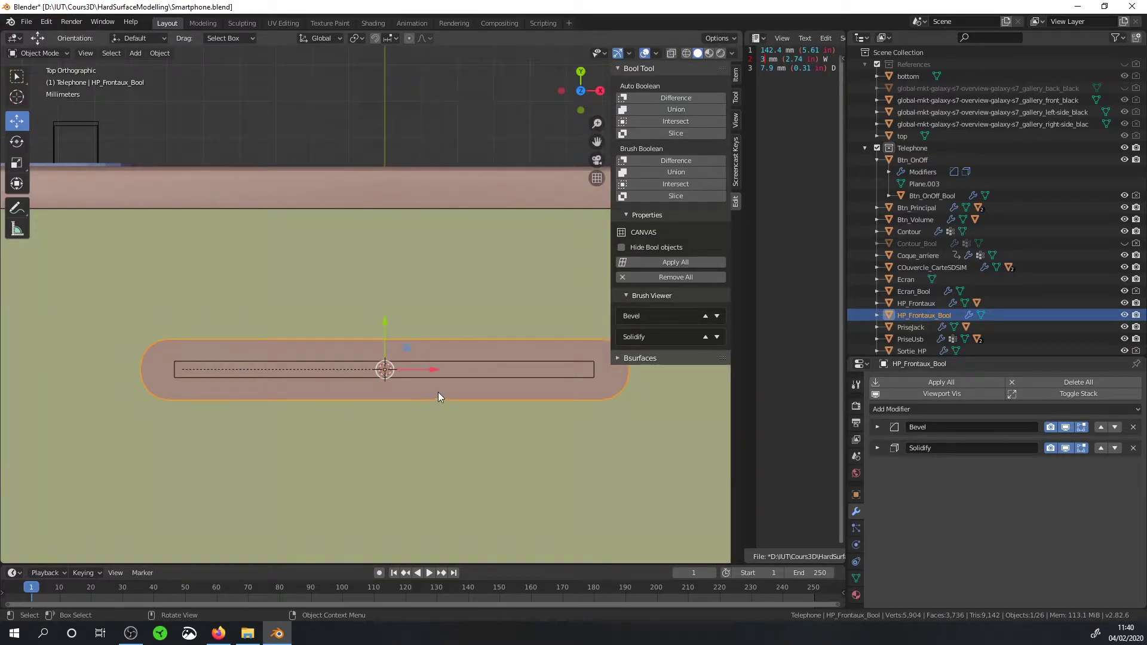
pyautogui.press('s')
pyautogui.press('y')
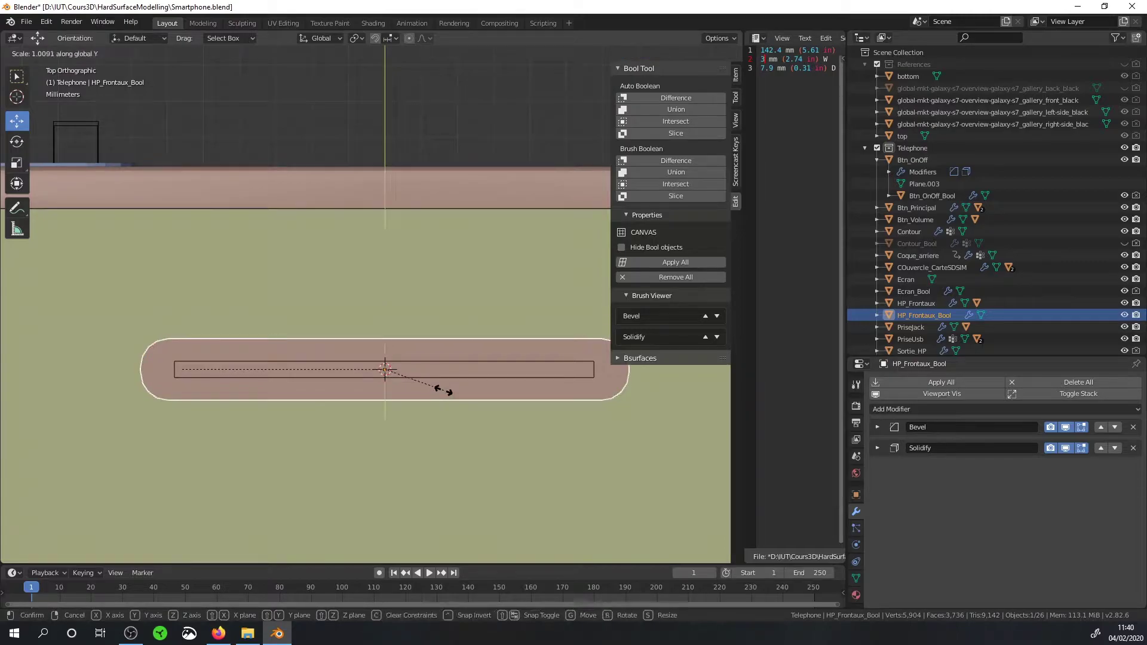
pyautogui.click(445, 393)
pyautogui.press('s')
pyautogui.press('Escape')
pyautogui.hotkey('ctrl', 'a')
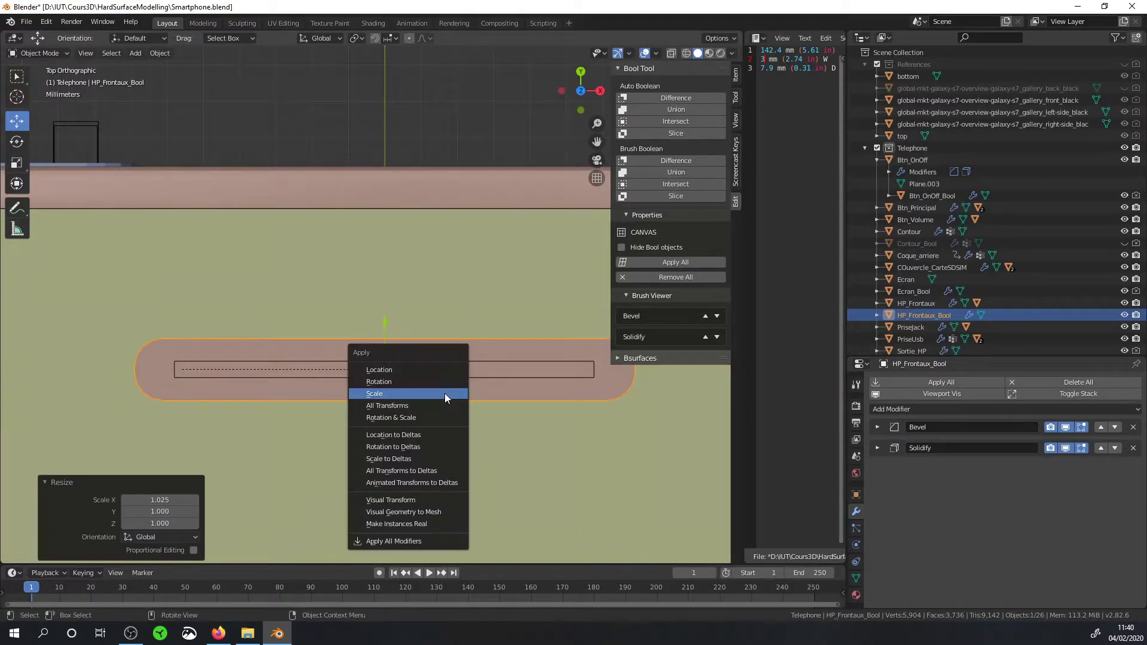
pyautogui.click(425, 388)
# Step: Orbit around HP_Frontaux_Bool to inspect it, ending on a close view of the speaker
pyautogui.moveTo(424, 390); pyautogui.dragTo(357, 308, button='middle')
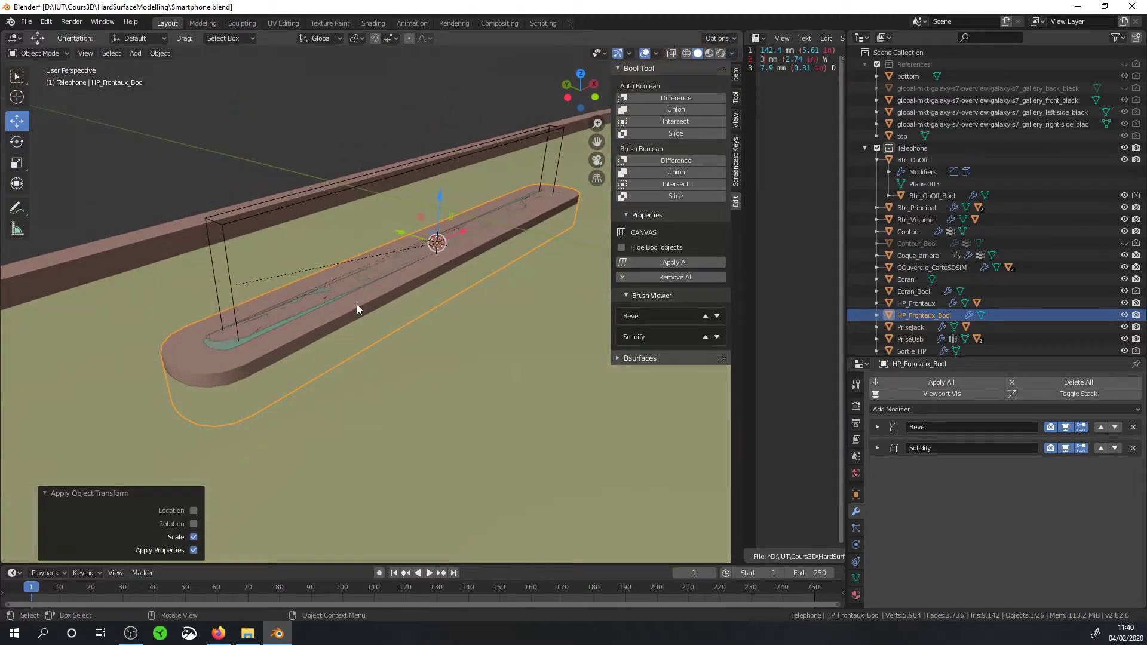
pyautogui.moveTo(444, 311)
pyautogui.mouseDown(button='middle')
pyautogui.moveTo(509, 308)
pyautogui.moveTo(396, 264)
pyautogui.mouseUp(button='middle')
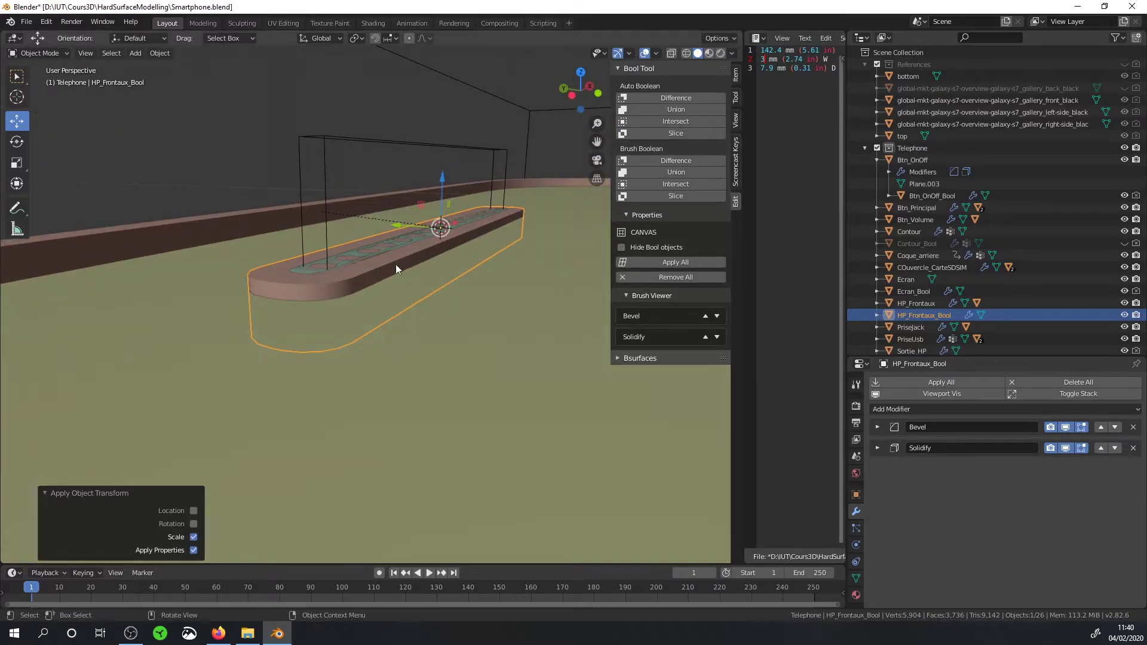
pyautogui.moveTo(272, 297)
pyautogui.mouseDown(button='middle')
pyautogui.moveTo(406, 331)
pyautogui.moveTo(513, 276)
pyautogui.moveTo(479, 302)
pyautogui.moveTo(457, 285)
pyautogui.mouseUp(button='middle')
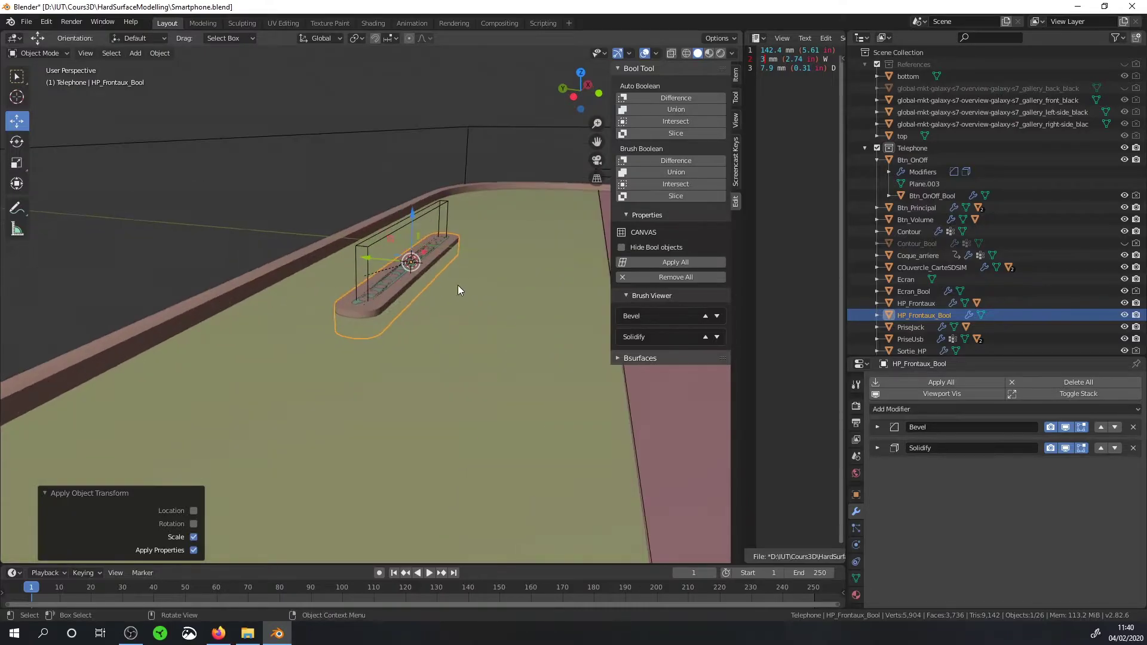
pyautogui.keyDown('shift'); pyautogui.click(483, 278); pyautogui.keyUp('shift')
pyautogui.scroll(5, 453, 359)
pyautogui.moveTo(453, 359)
pyautogui.keyDown('alt'); pyautogui.mouseDown(button='middle')
pyautogui.moveTo(402, 277)
pyautogui.moveTo(461, 273)
pyautogui.moveTo(397, 293)
pyautogui.mouseUp(button='middle'); pyautogui.keyUp('alt')
# Step: Select the original HP_Frontaux and raise it slightly, by 0.0139 mm
pyautogui.click(457, 114)
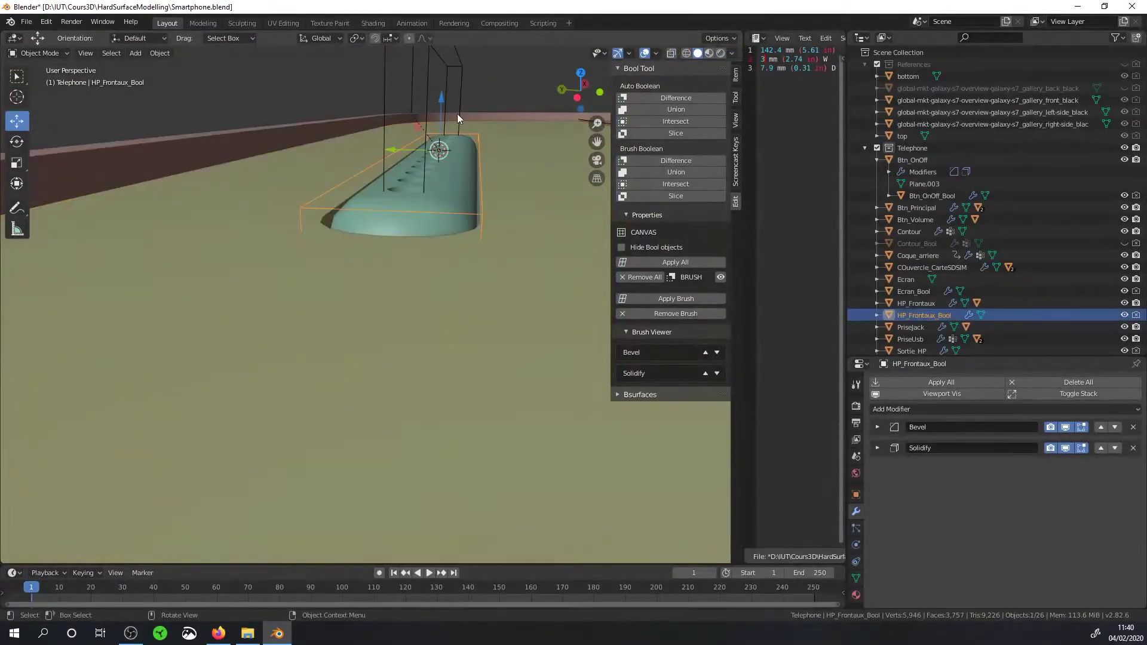
pyautogui.moveTo(457, 113); pyautogui.dragTo(445, 155, button='middle')
pyautogui.click(445, 155)
pyautogui.press('g')
pyautogui.click(443, 106)
# Step: Expand HP_Frontaux's Bevel.001 modifier and change its Offset to 0.25 mm
pyautogui.click(877, 468)
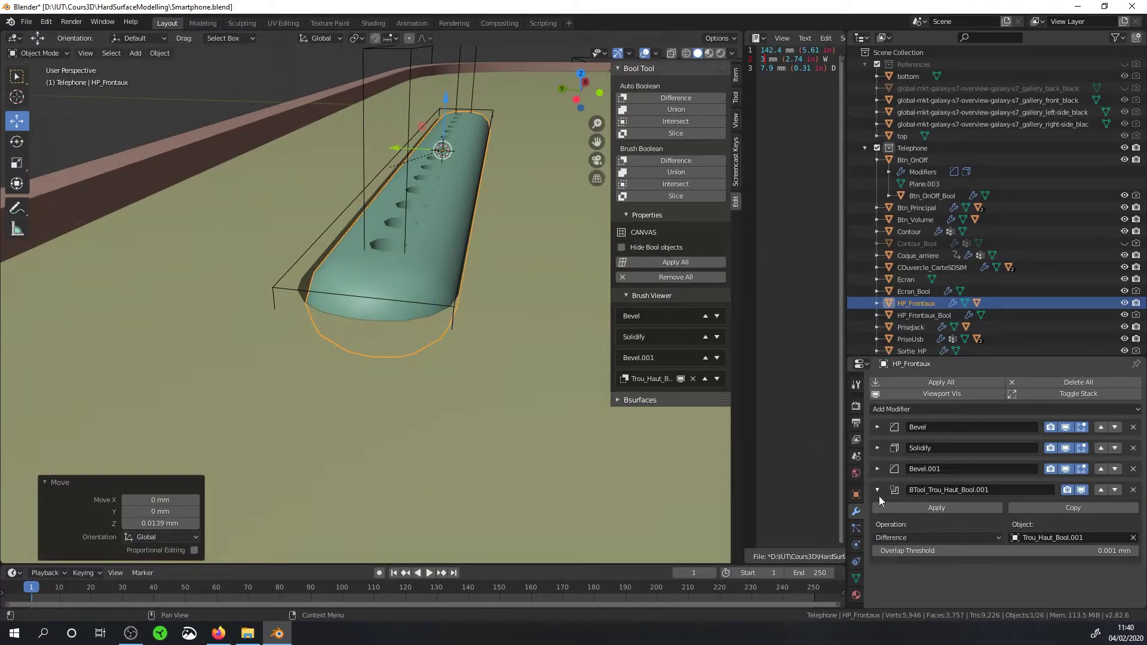
pyautogui.click(876, 491)
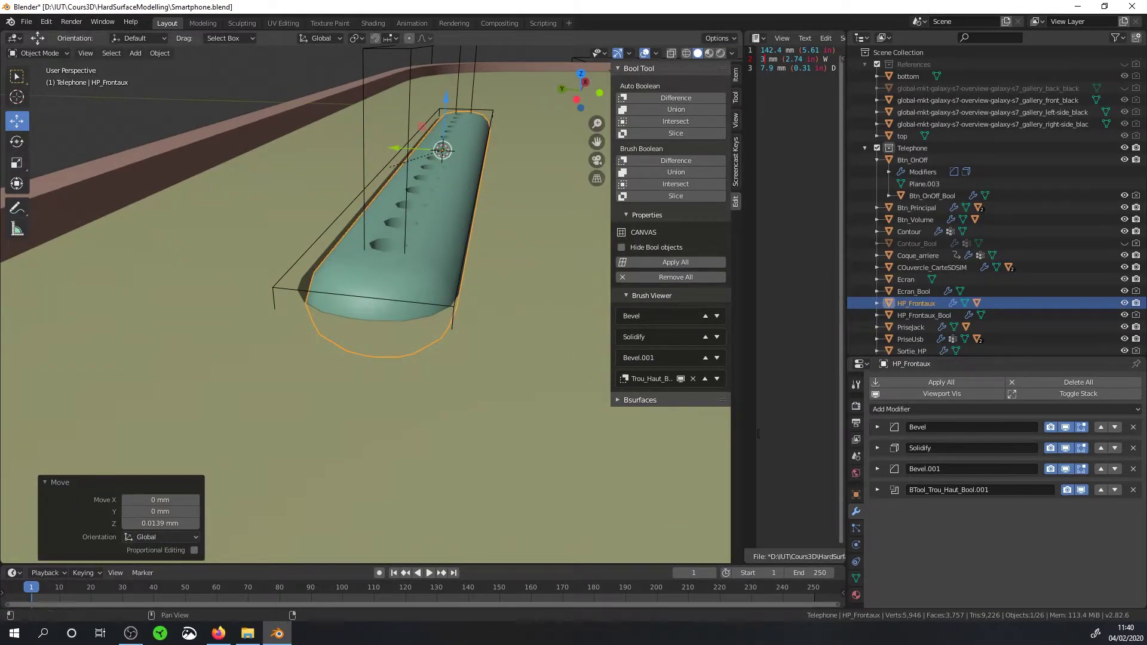
pyautogui.click(876, 468)
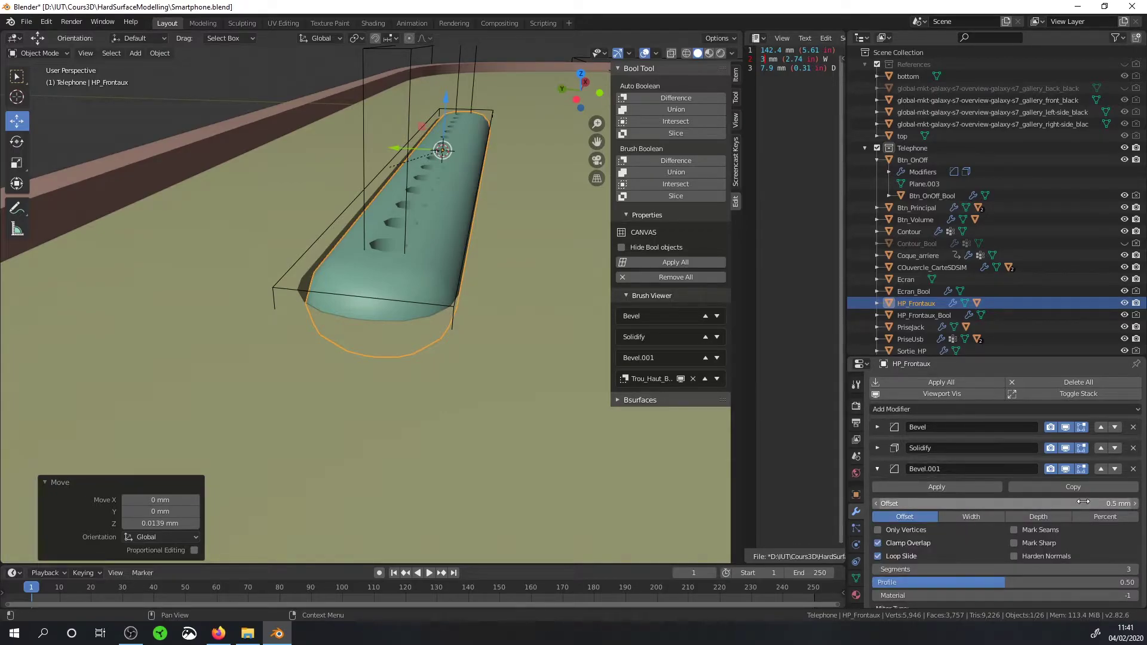
pyautogui.moveTo(417, 292); pyautogui.dragTo(416, 231, button='middle')
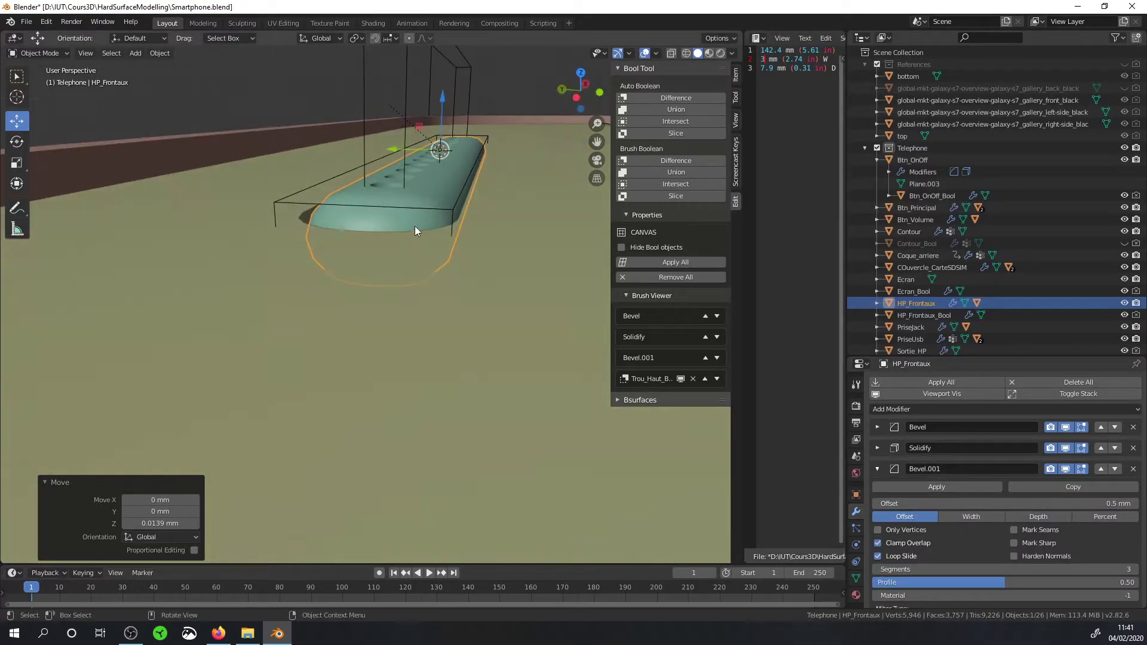
pyautogui.click(1095, 504)
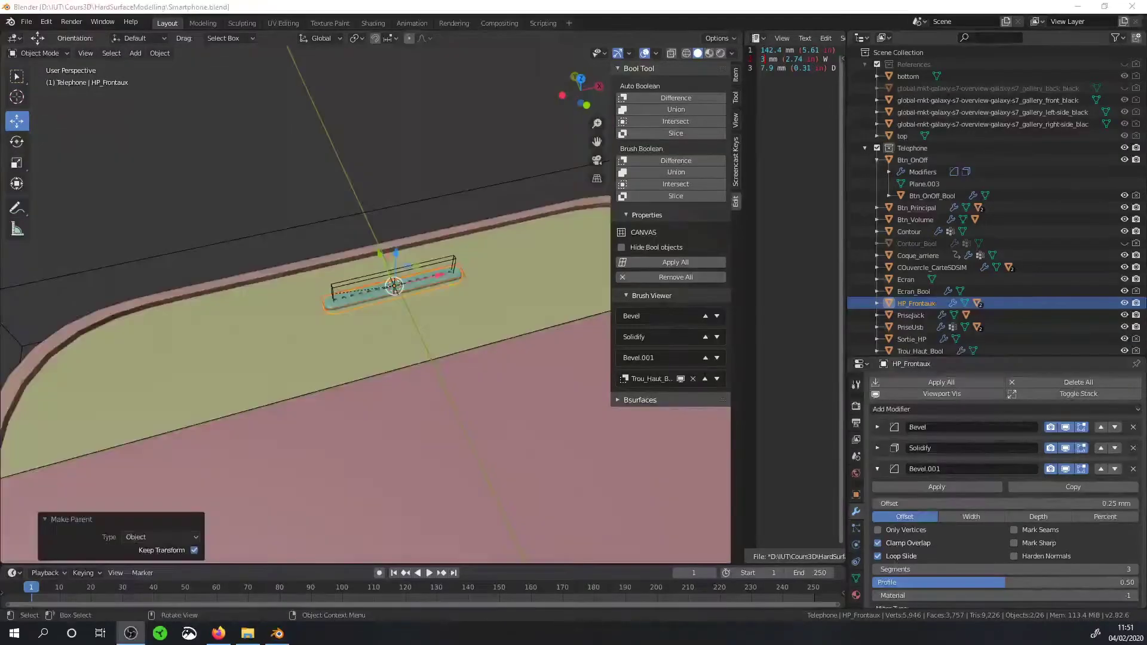
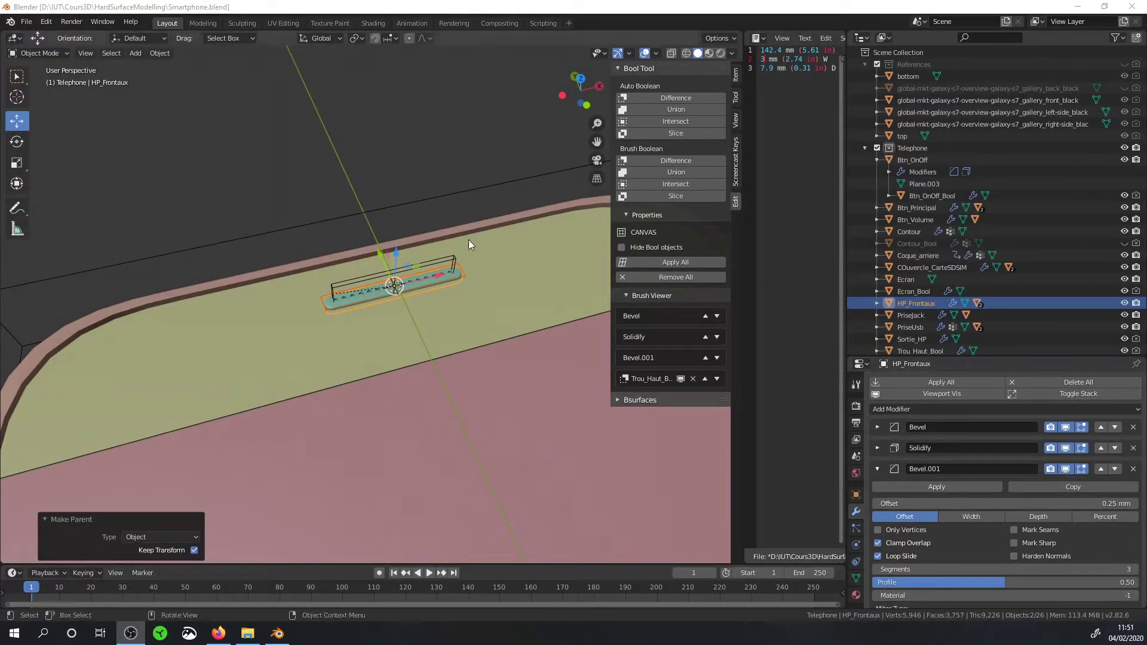
# Step: Duplicate the Trou_Haut_Bool cutter in place and rotate the copy 90° about X
pyautogui.moveTo(468, 238)
pyautogui.mouseDown(button='middle')
pyautogui.moveTo(407, 252)
pyautogui.moveTo(449, 193)
pyautogui.mouseUp(button='middle')
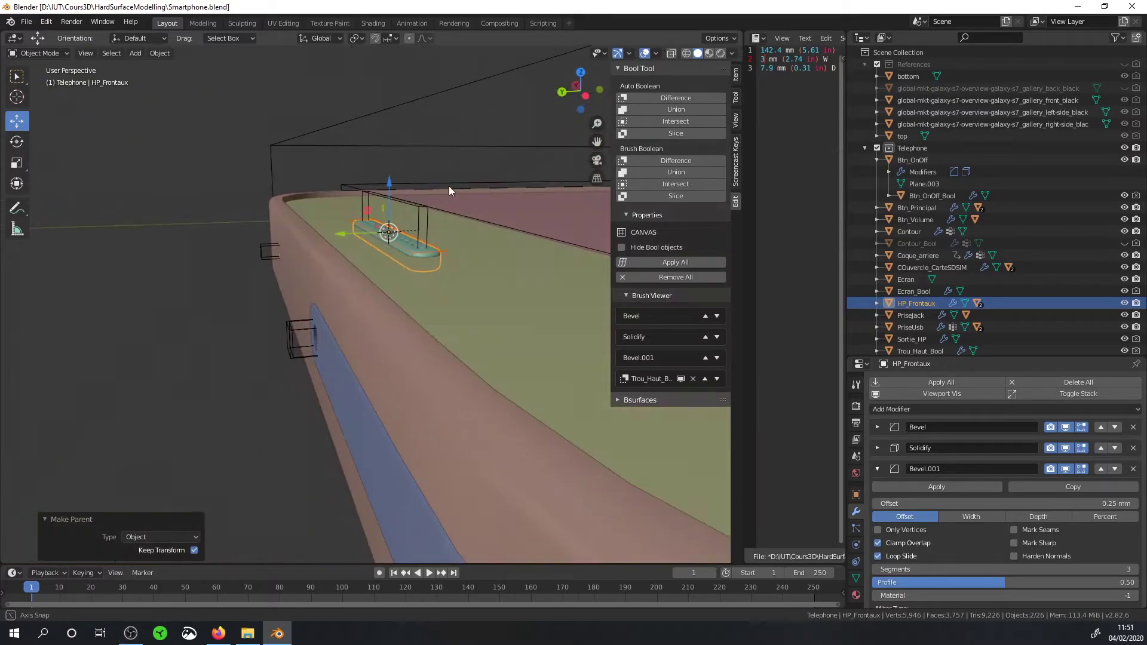
pyautogui.click(264, 243)
pyautogui.moveTo(265, 243); pyautogui.dragTo(296, 235, button='middle')
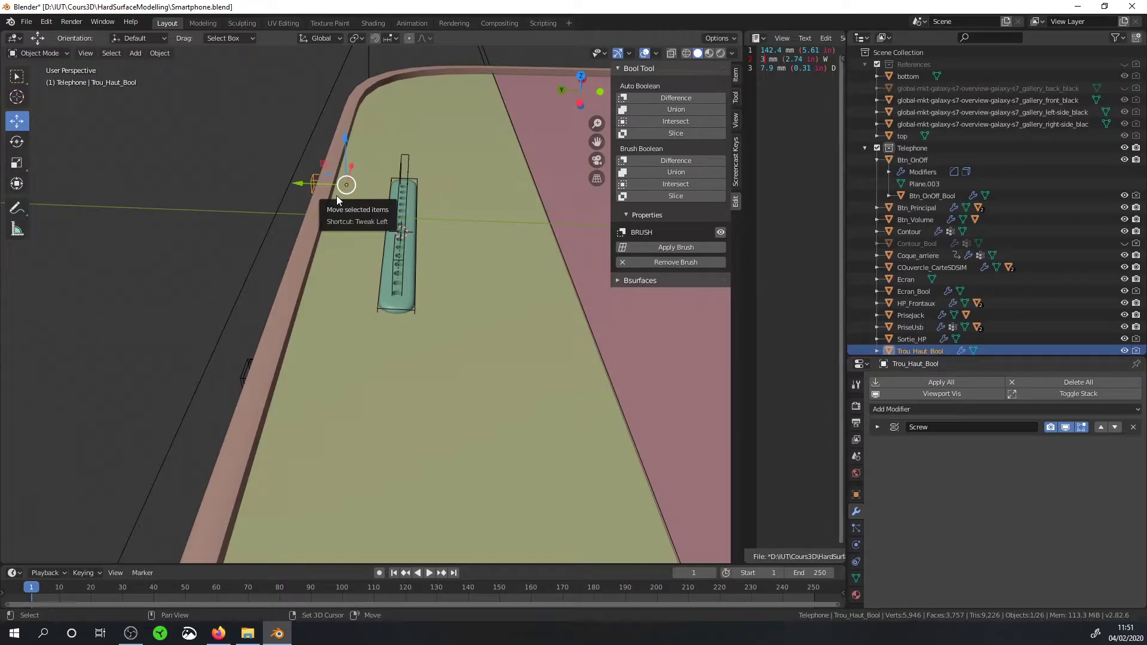
pyautogui.hotkey('shift', 'd')
pyautogui.press('Escape')
pyautogui.write('r')
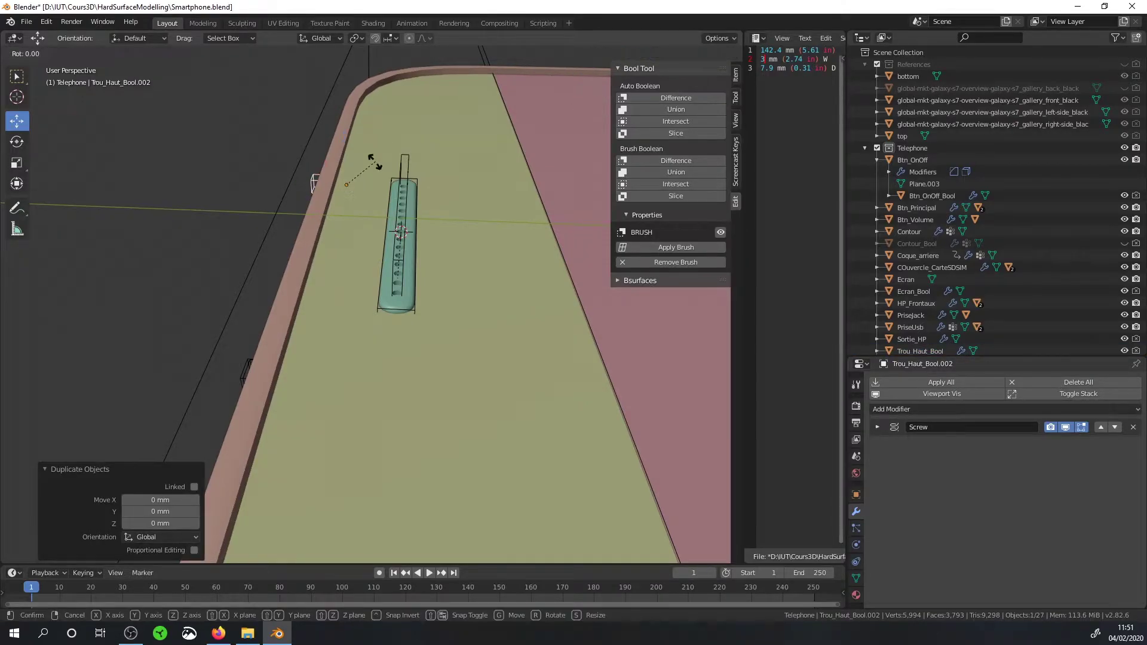
pyautogui.write('x8')
pyautogui.press('BackSpace')
pyautogui.write('90')
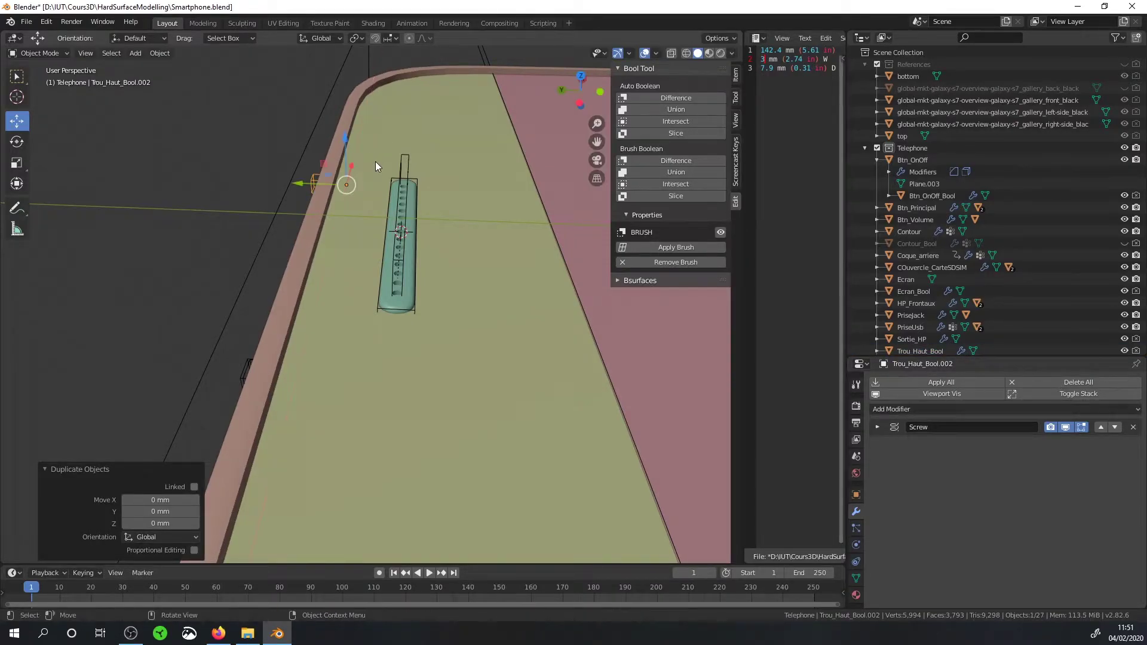
pyautogui.press('Return')
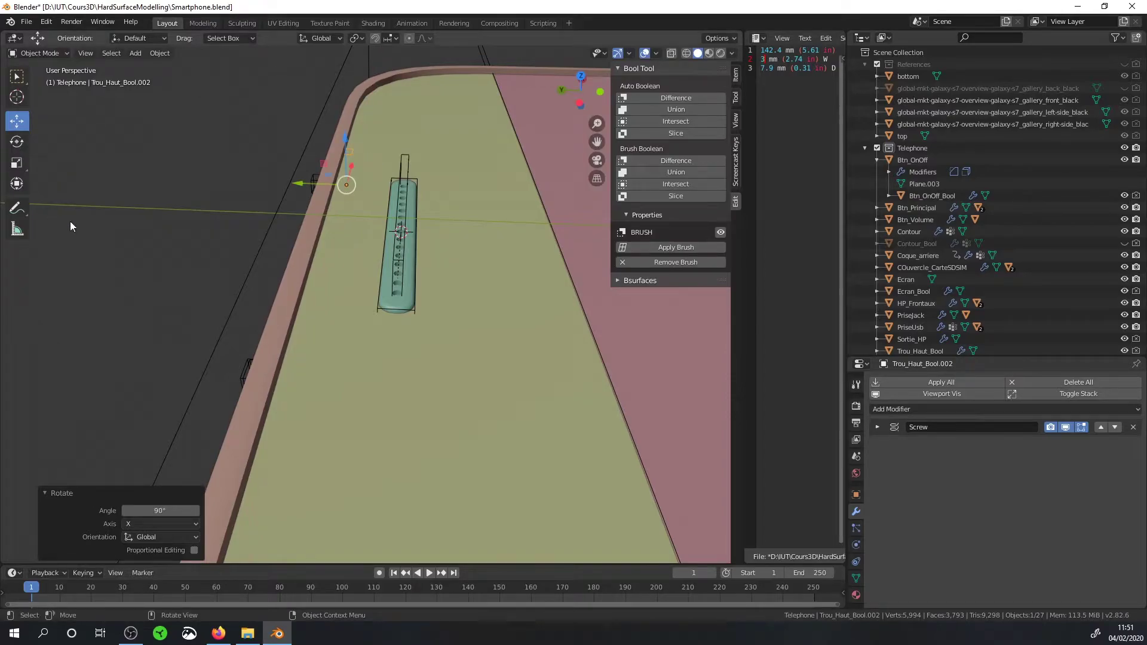
# Step: Raise the duplicate 5.69 mm above the screen and view it in Material Preview
pyautogui.moveTo(305, 187); pyautogui.dragTo(399, 165)
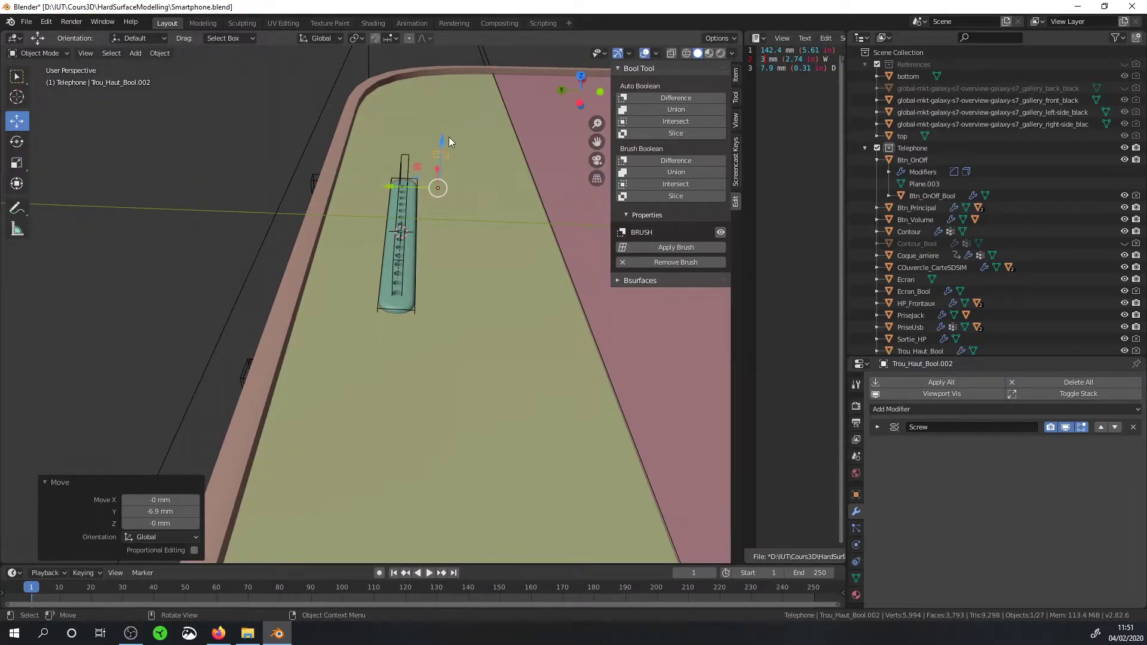
pyautogui.moveTo(449, 137); pyautogui.dragTo(449, 65)
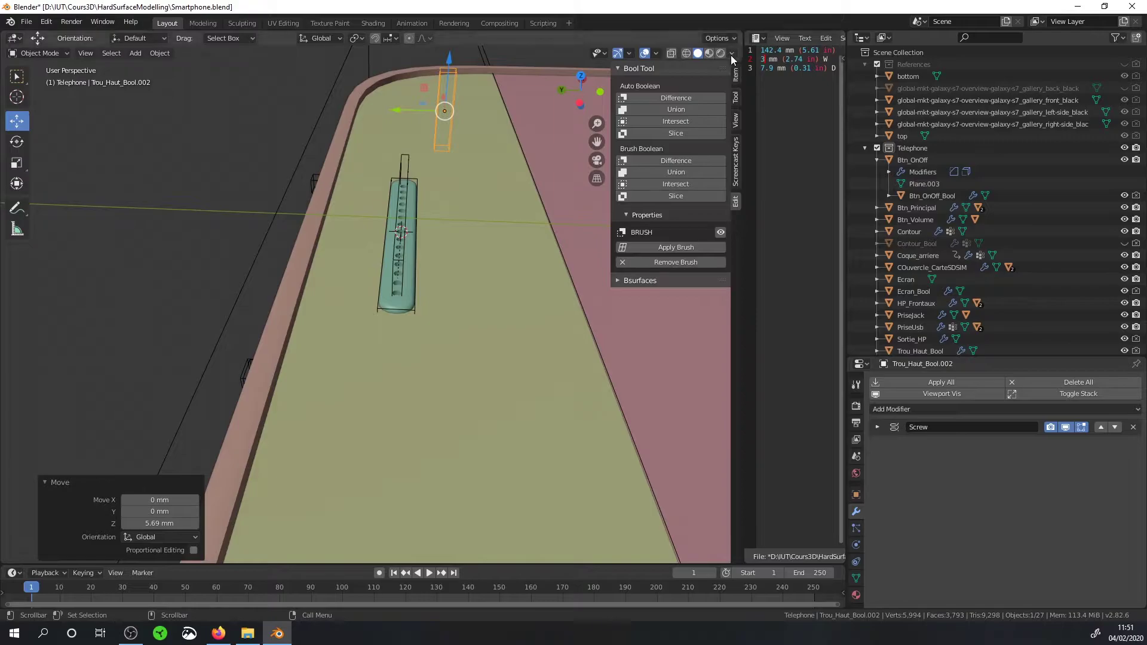
pyautogui.click(708, 53)
# Step: Show the Samsung references in top view and move the cylinder onto the front camera lens
pyautogui.click(1122, 64)
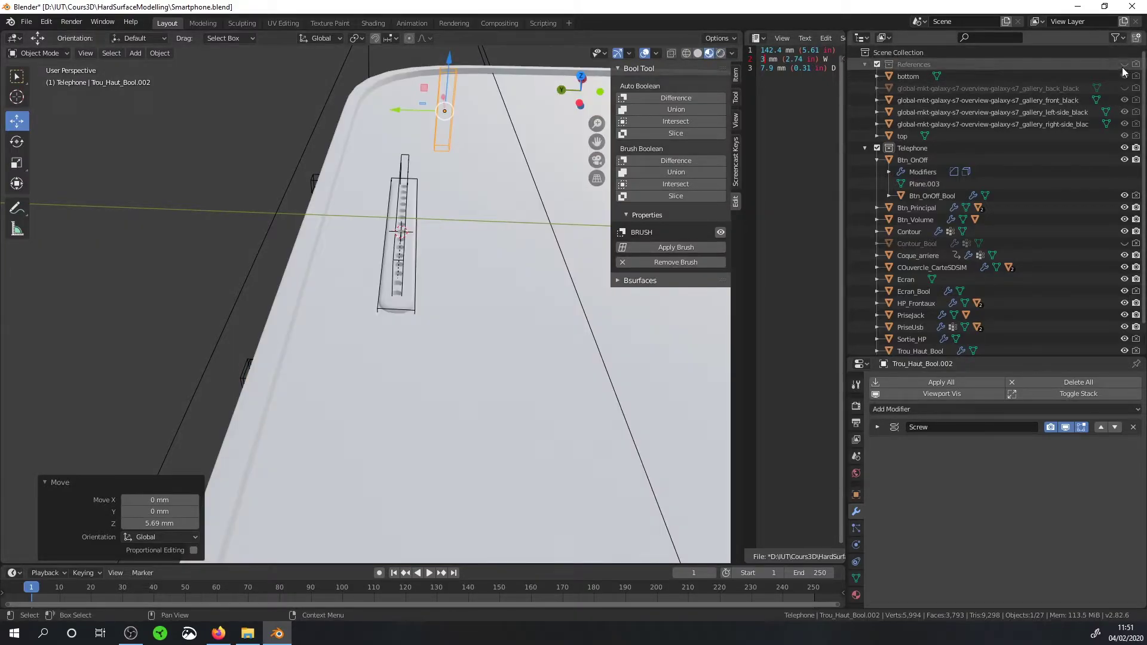
pyautogui.press('KP_7')
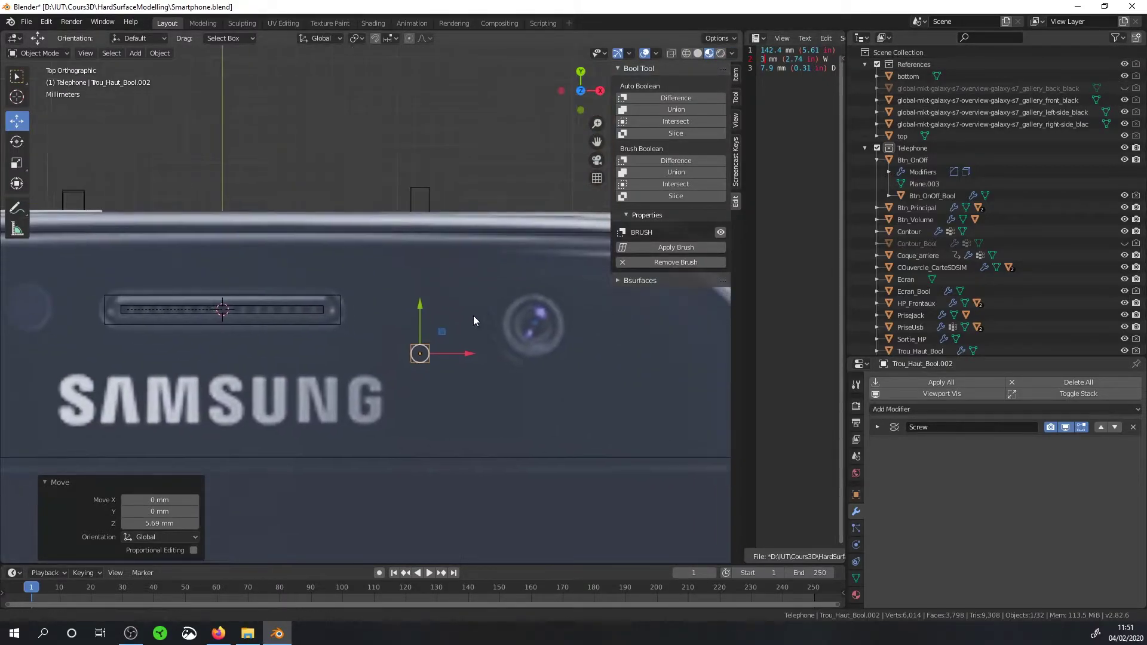
pyautogui.moveTo(452, 324); pyautogui.dragTo(560, 298)
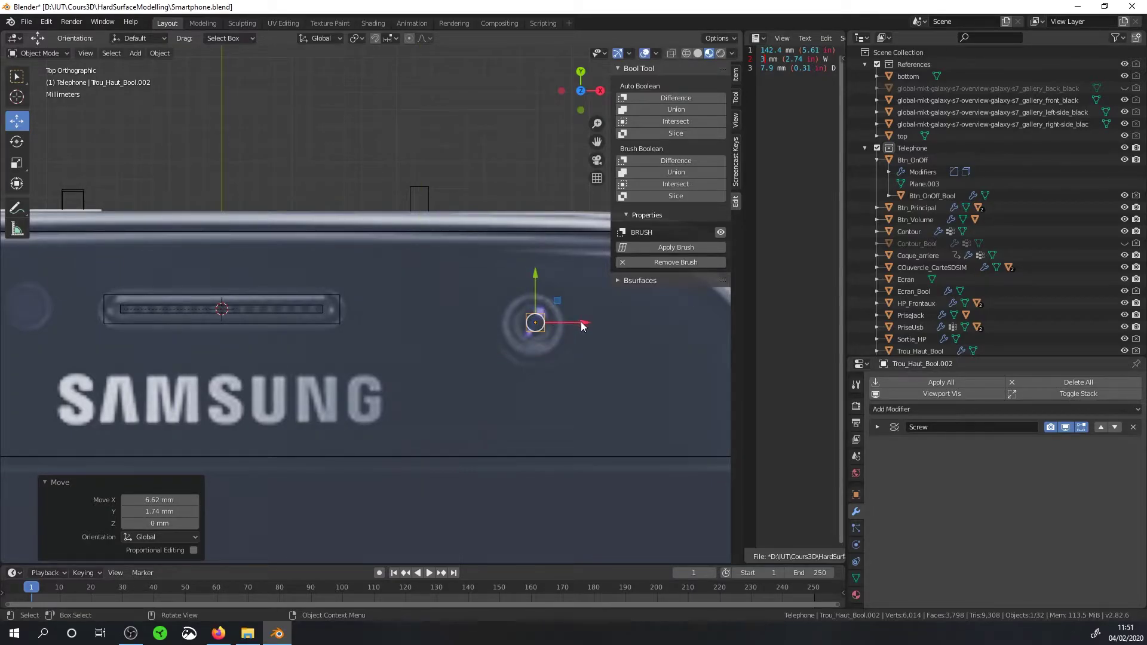
pyautogui.scroll(2, 595, 342)
# Step: Scale the cylinder about 3.49 times, center it on the lens, and apply its scale
pyautogui.press('s')
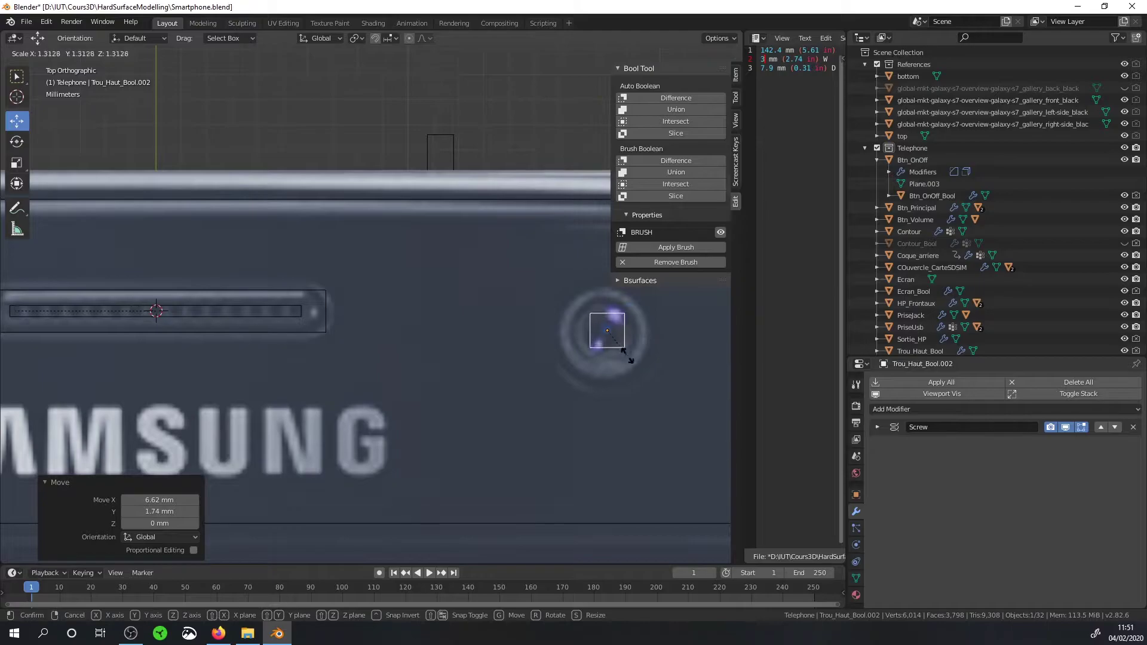
pyautogui.click(673, 374)
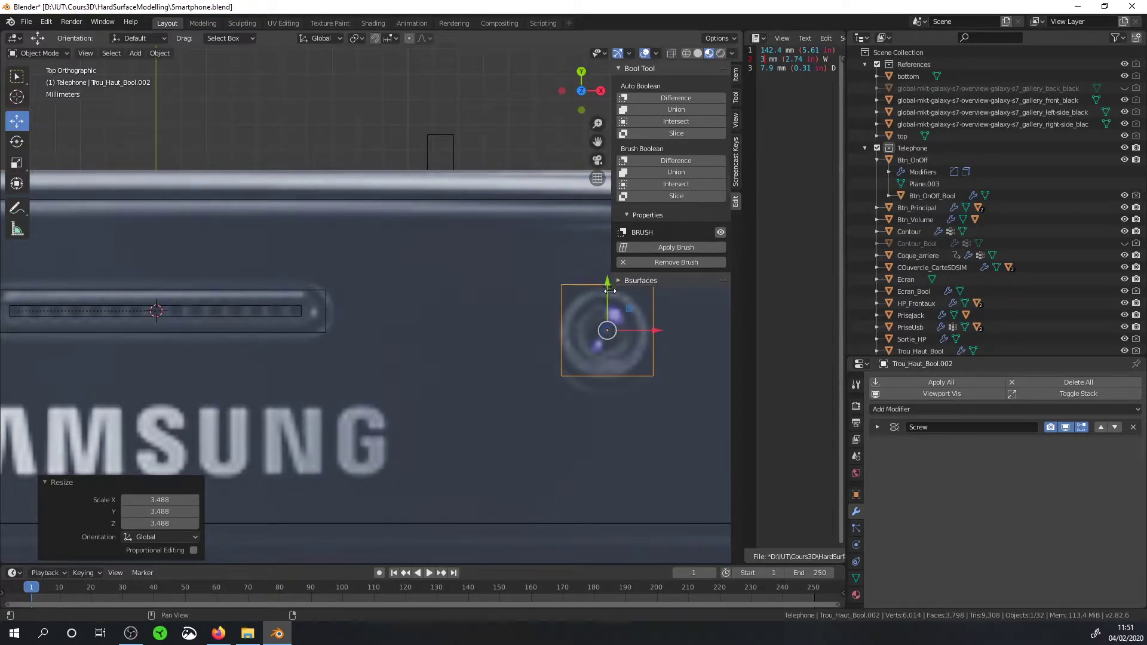
pyautogui.moveTo(605, 280); pyautogui.dragTo(606, 284)
pyautogui.press('Escape')
pyautogui.keyDown('shift'); pyautogui.moveTo(572, 325); pyautogui.dragTo(459, 332, button='middle'); pyautogui.keyUp('shift')
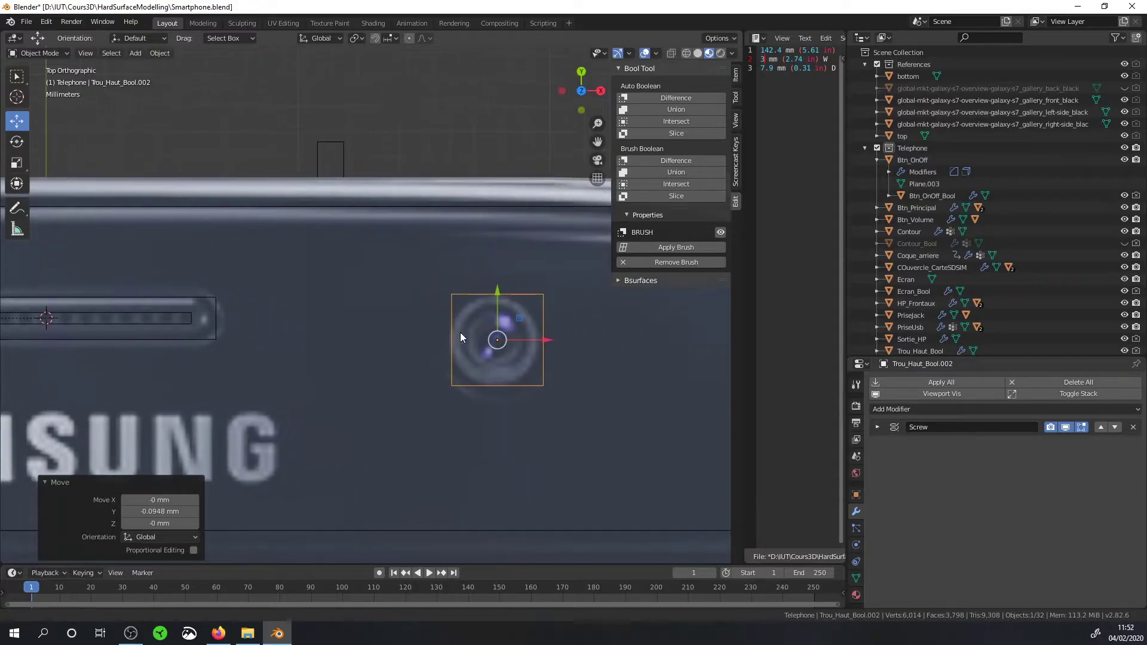
pyautogui.press('s')
pyautogui.click(583, 332)
pyautogui.click(546, 341)
pyautogui.moveTo(546, 341)
pyautogui.mouseDown(button='middle')
pyautogui.moveTo(489, 278)
pyautogui.moveTo(476, 311)
pyautogui.mouseUp(button='middle')
pyautogui.hotkey('ctrl', 'a')
# Step: Shorten the lens cylinder along Z and lower it 2.9 mm into the screen
pyautogui.moveTo(537, 333); pyautogui.dragTo(499, 263, button='middle')
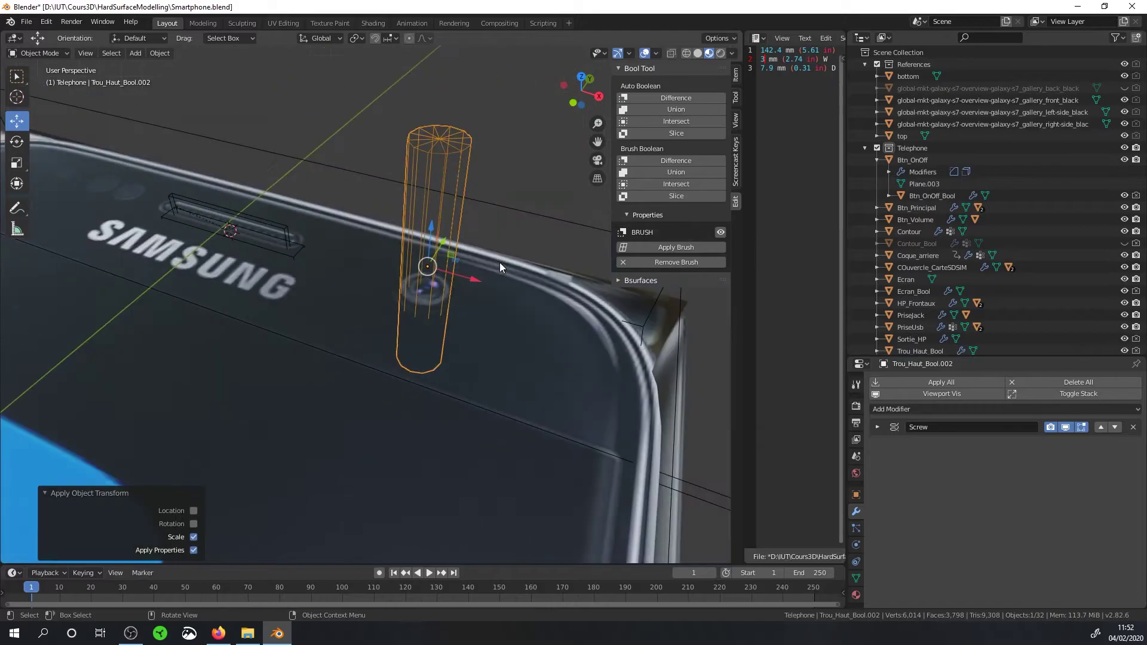
pyautogui.press('s')
pyautogui.press('z')
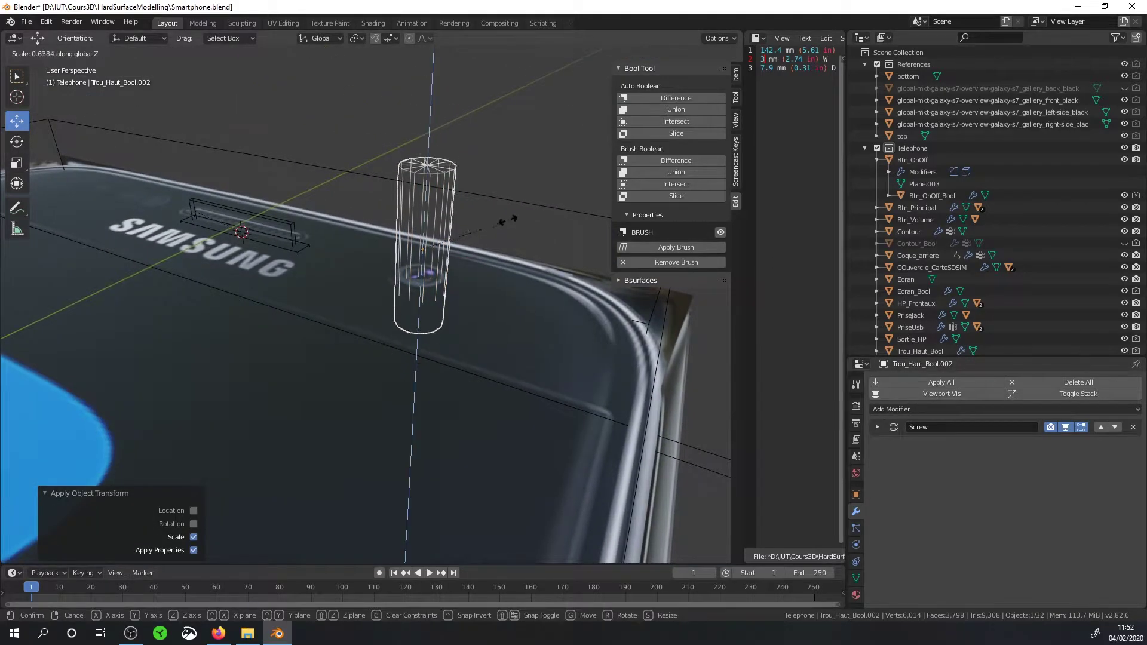
pyautogui.click(467, 230)
pyautogui.press('g')
pyautogui.press('z')
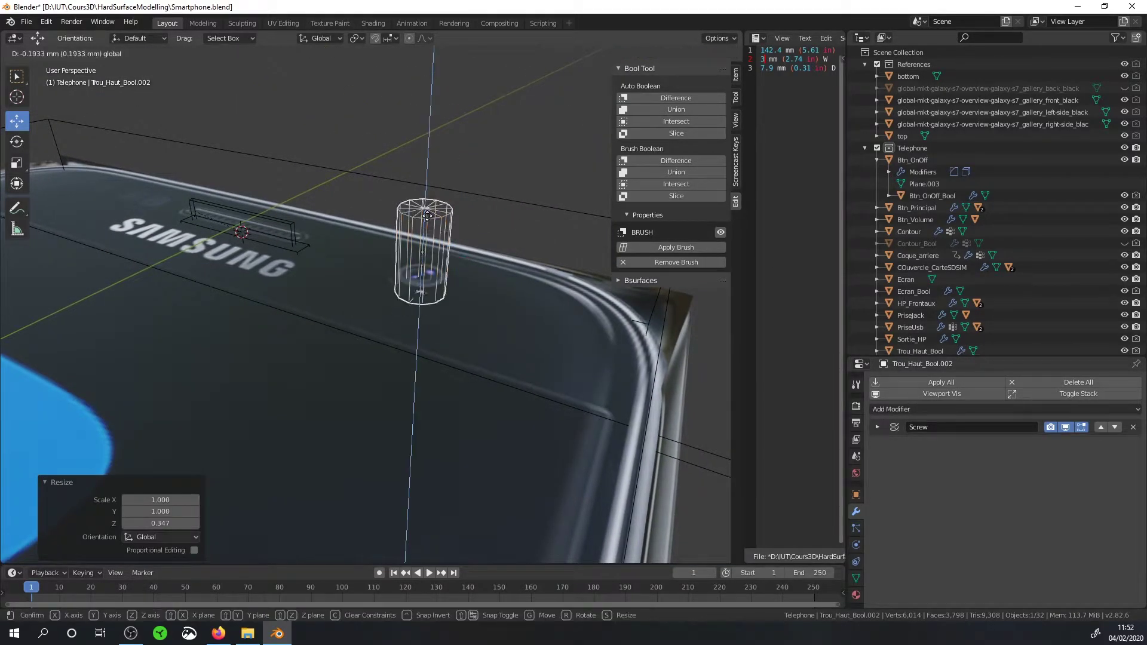
pyautogui.click(430, 245)
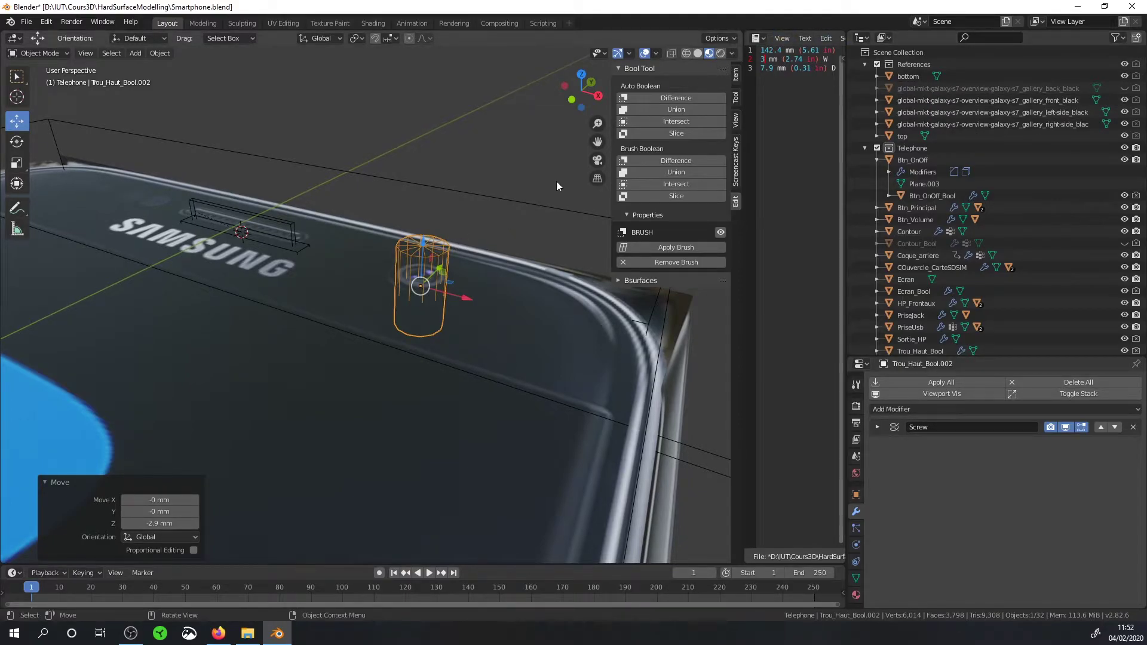
# Step: Apply the cylinder's scale, hide the references, return to Solid shading, and select ZoneEcran
pyautogui.hotkey('ctrl', 'a')
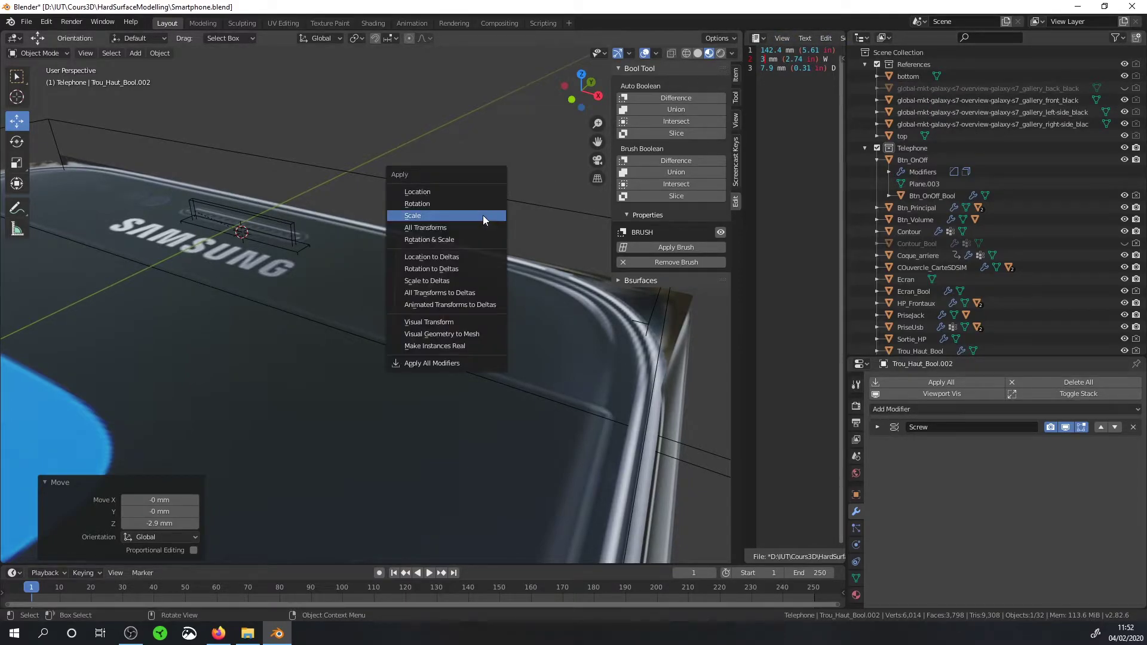
pyautogui.click(482, 215)
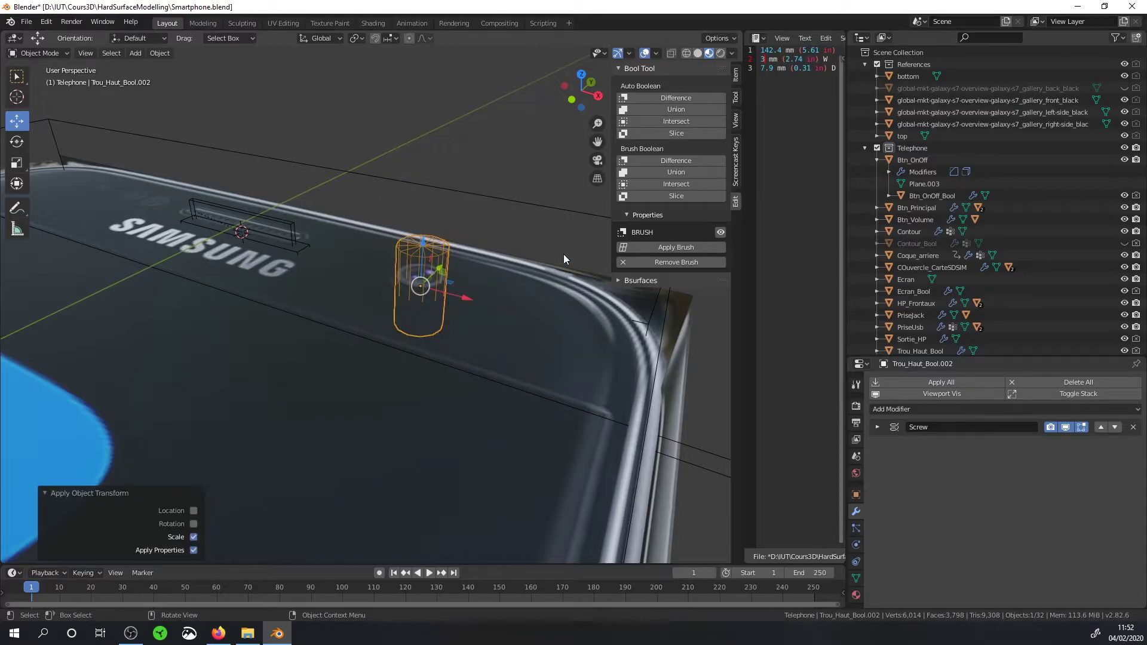
pyautogui.click(1123, 64)
pyautogui.click(696, 53)
pyautogui.moveTo(539, 235); pyautogui.dragTo(507, 217, button='middle')
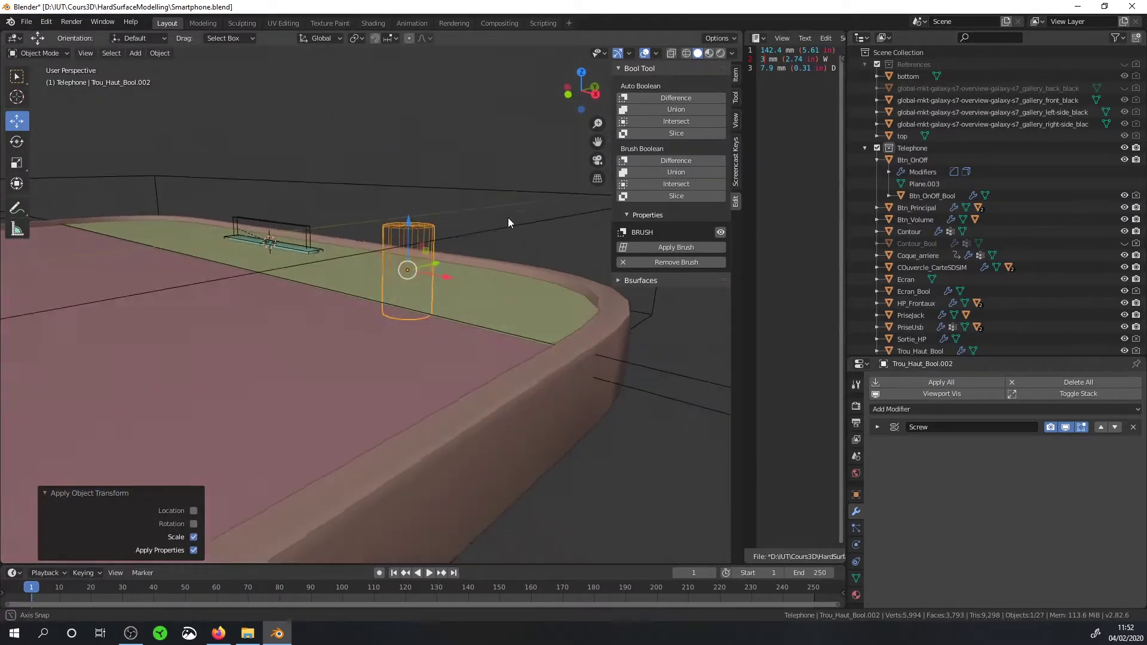
pyautogui.click(474, 280)
# Step: Rename Trou_Haut_Bool.002 to Camera_Frontale_Bool and add ZoneEcran to the selection
pyautogui.moveTo(515, 265); pyautogui.dragTo(519, 291, button='middle')
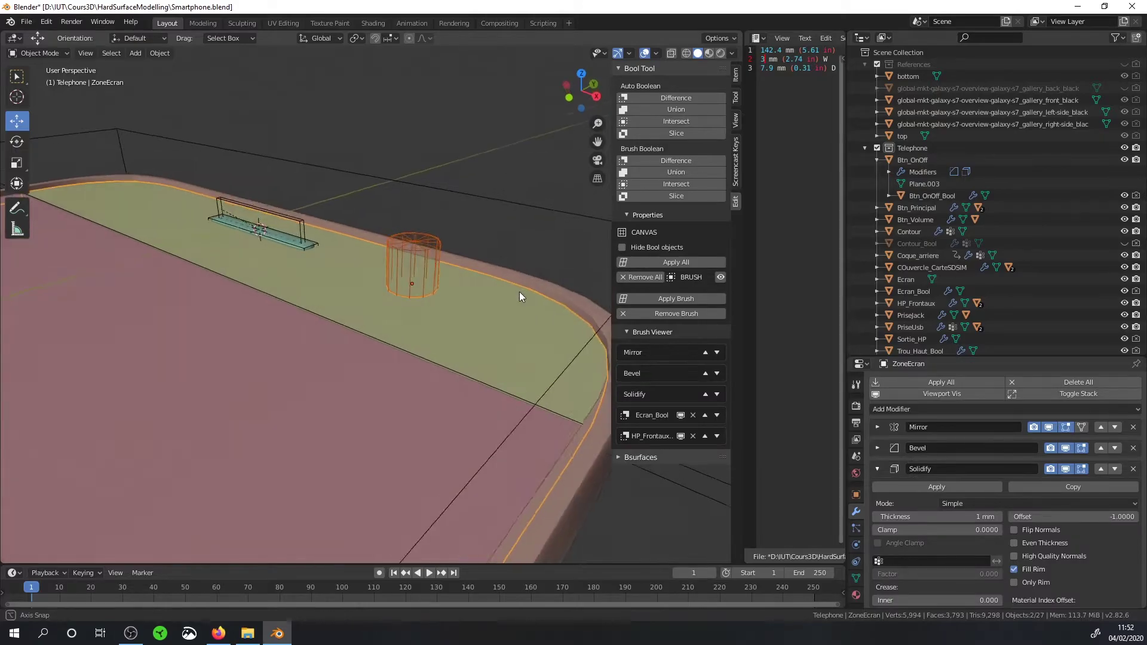
pyautogui.scroll(-2, 937, 302)
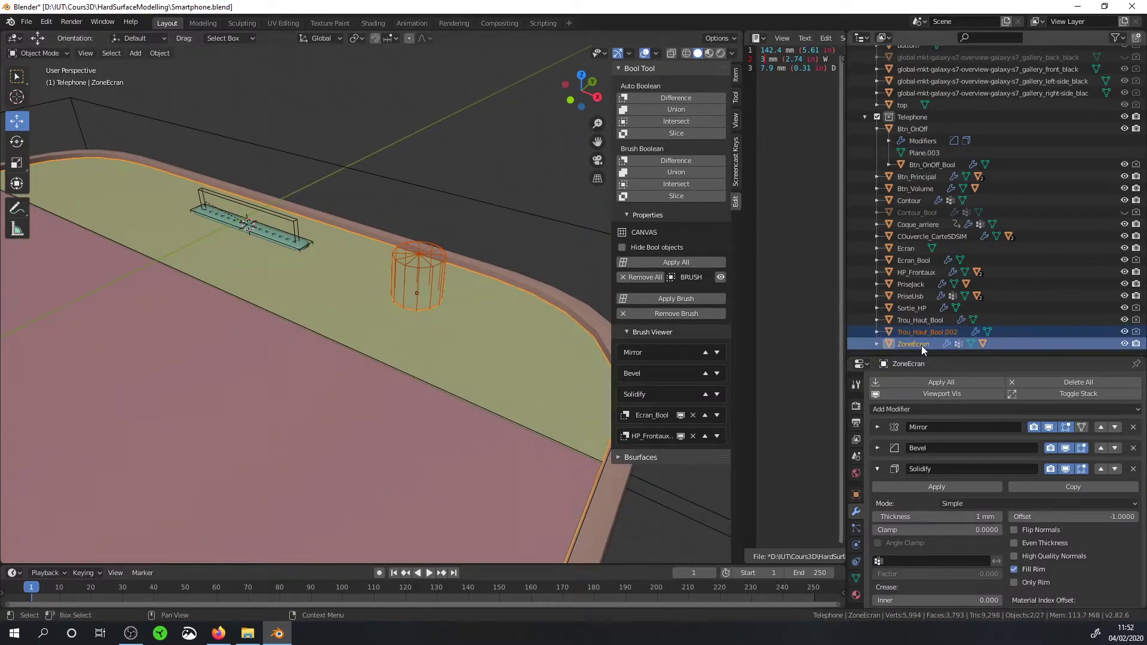
pyautogui.click(911, 333)
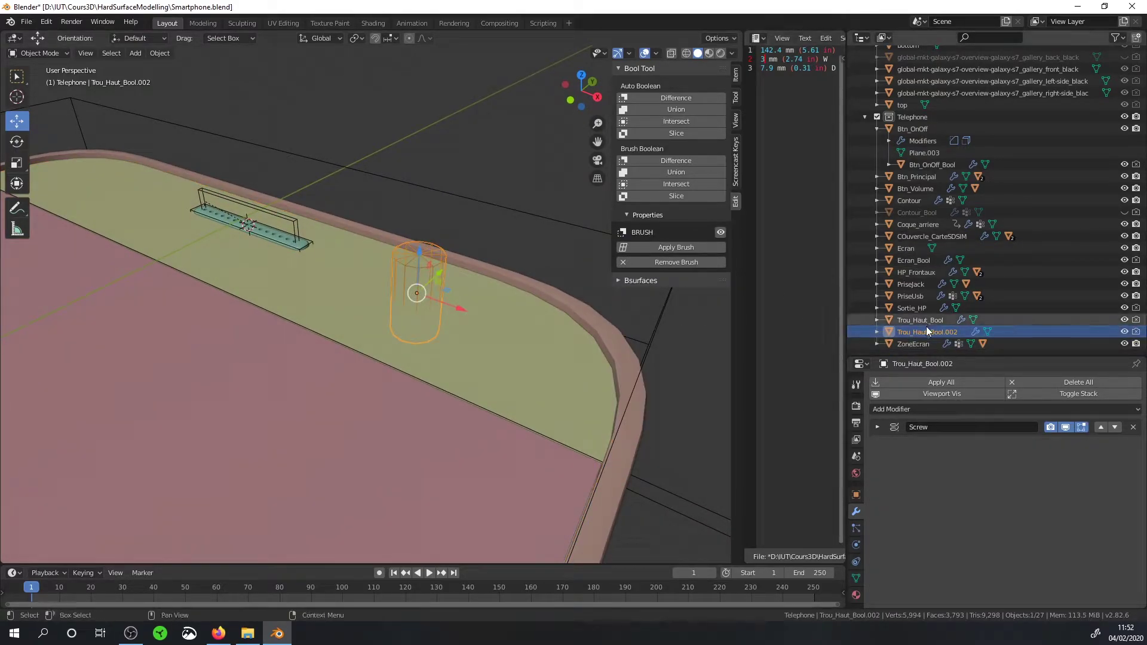
pyautogui.doubleClick(926, 332)
pyautogui.write('Camera_Frontale_Bool')
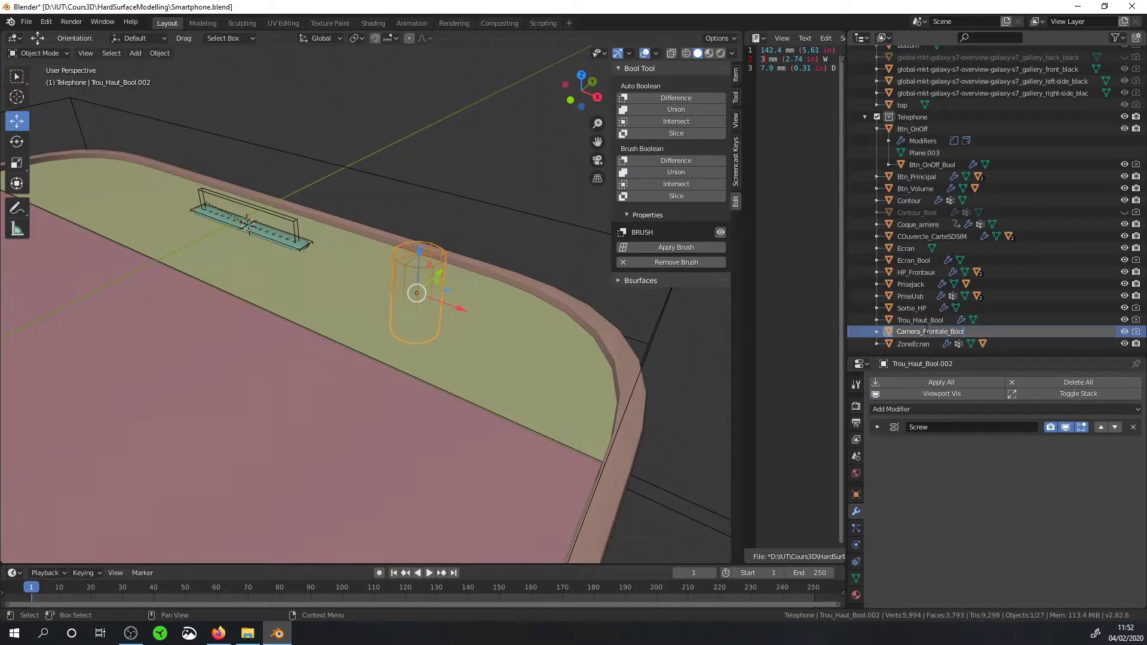
pyautogui.press('Return')
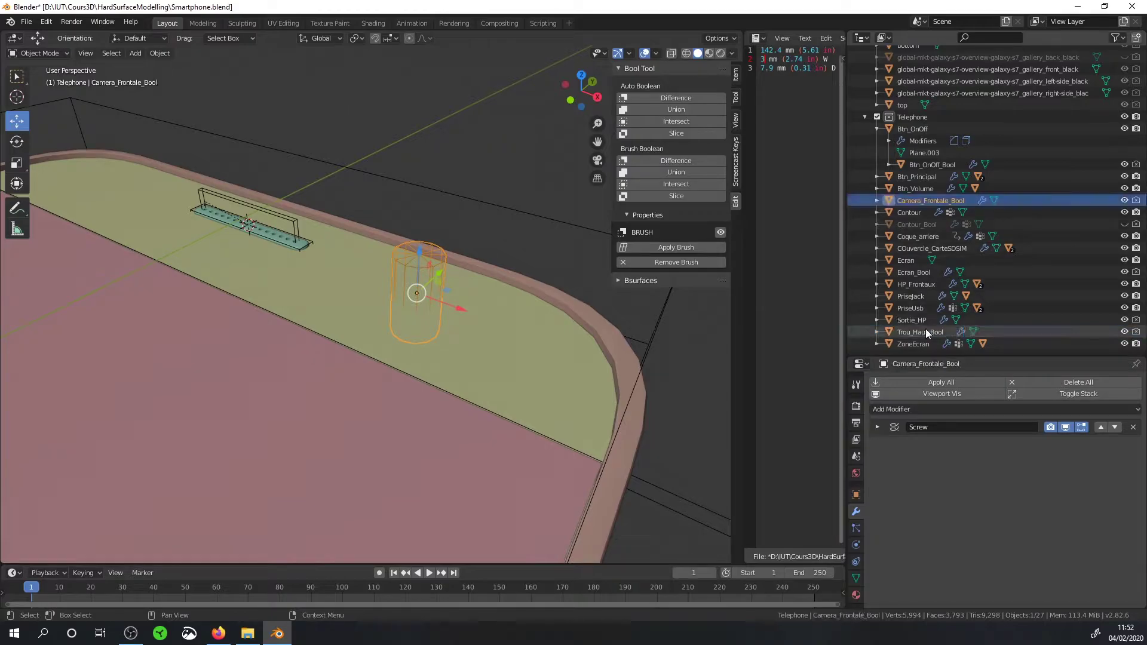
pyautogui.keyDown('shift'); pyautogui.click(503, 329); pyautogui.keyUp('shift')
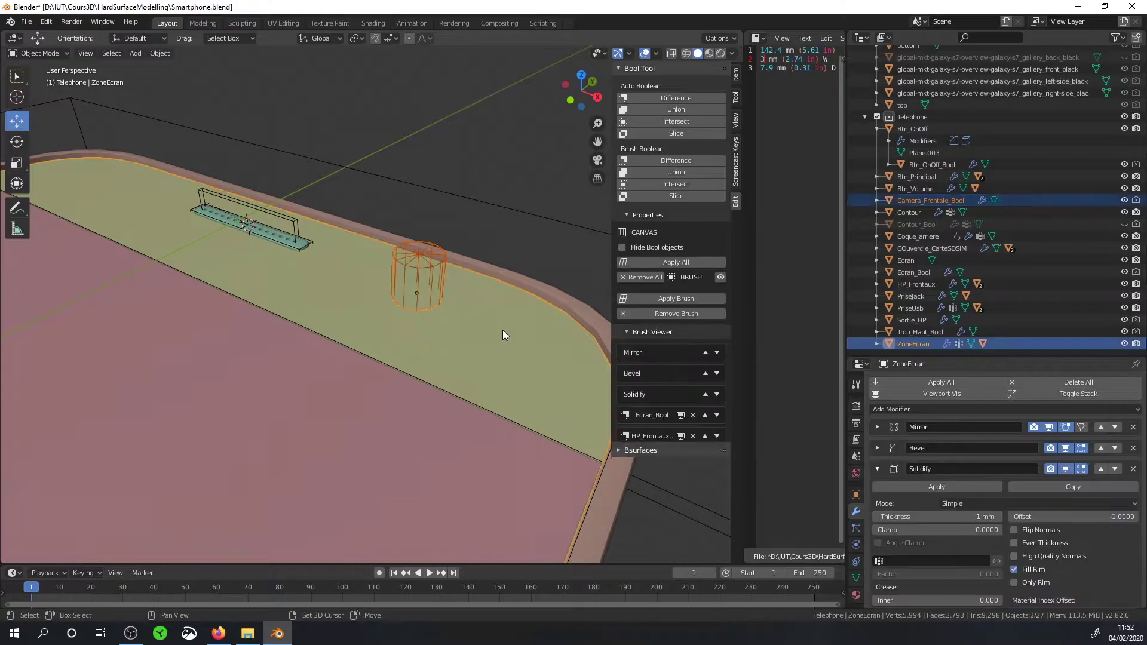
# Step: Cut Camera_Frontale_Bool out of ZoneEcran with a difference boolean, collapsing the modifier panels
pyautogui.click(670, 160)
pyautogui.scroll(-4, 990, 431)
pyautogui.scroll(2, 1002, 451)
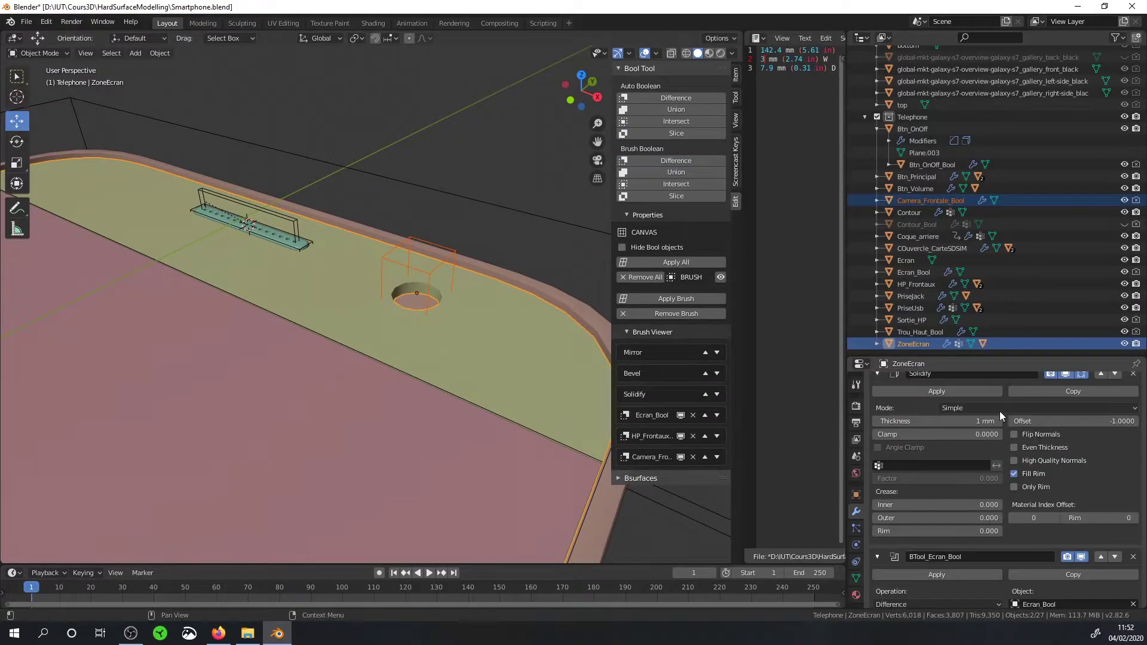
pyautogui.scroll(2, 999, 411)
pyautogui.click(877, 469)
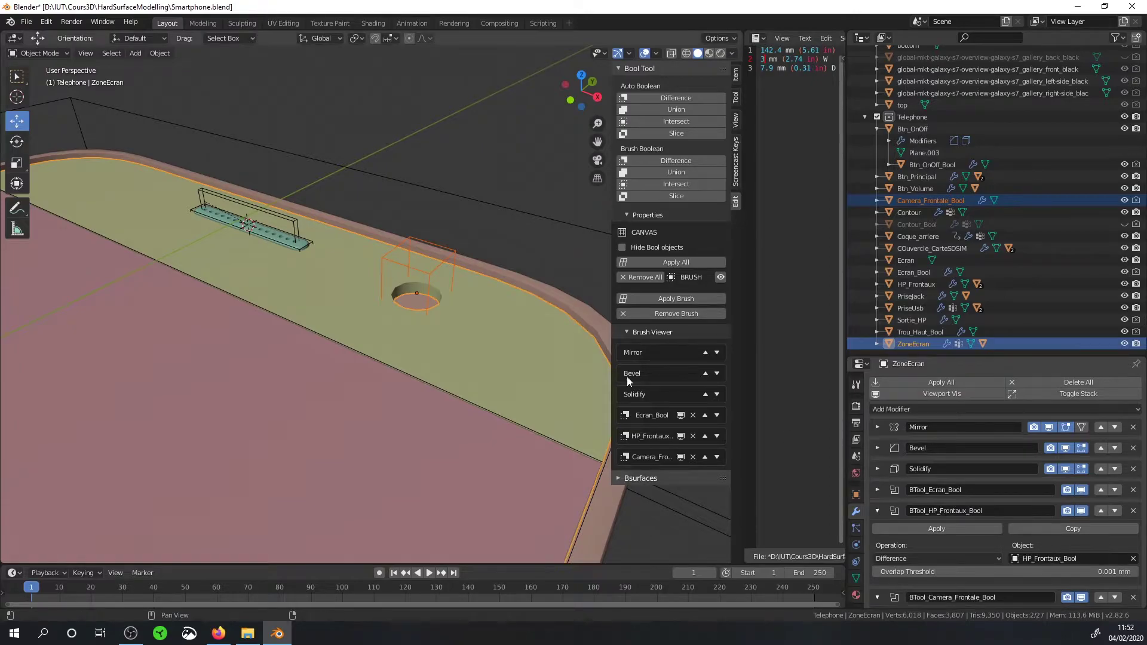
pyautogui.click(546, 348)
pyautogui.scroll(-3, 1015, 478)
pyautogui.click(875, 442)
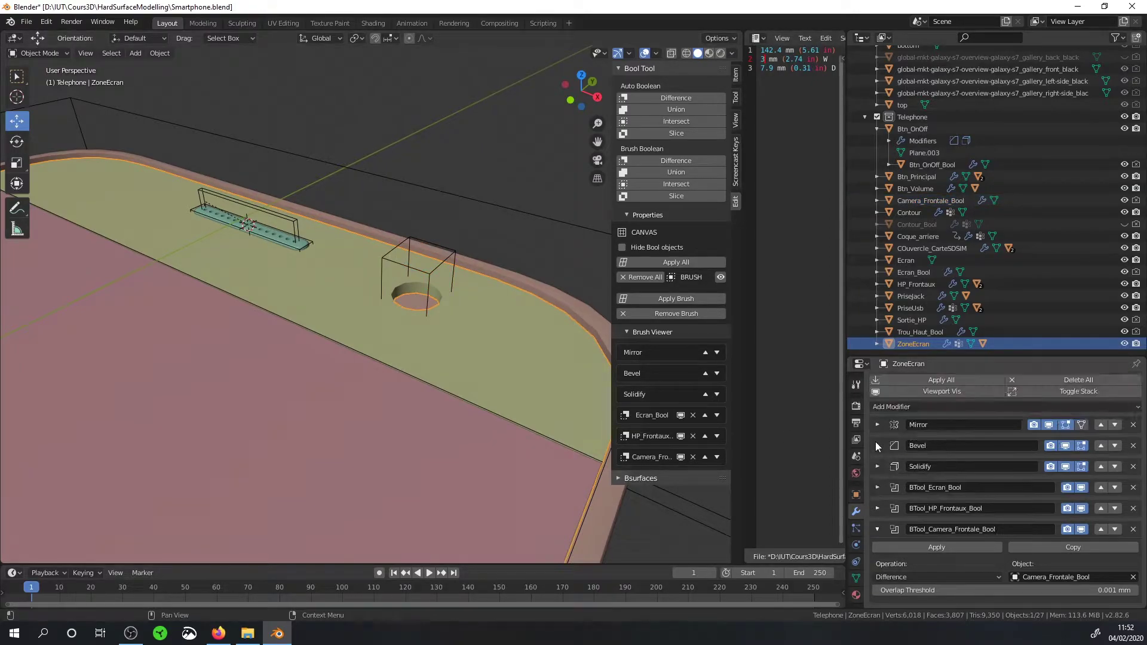
pyautogui.click(878, 529)
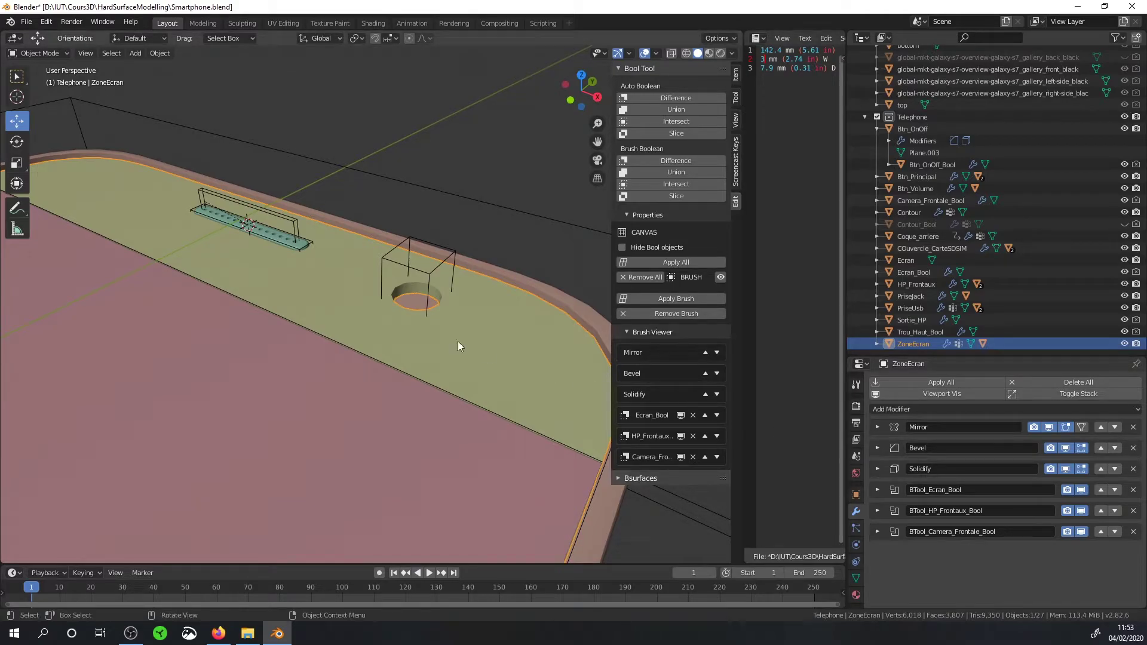
# Step: Inspect the new camera hole and select the Camera_Frontale_Bool cutter box
pyautogui.moveTo(459, 342)
pyautogui.mouseDown(button='middle')
pyautogui.moveTo(416, 339)
pyautogui.moveTo(361, 279)
pyautogui.moveTo(382, 313)
pyautogui.mouseUp(button='middle')
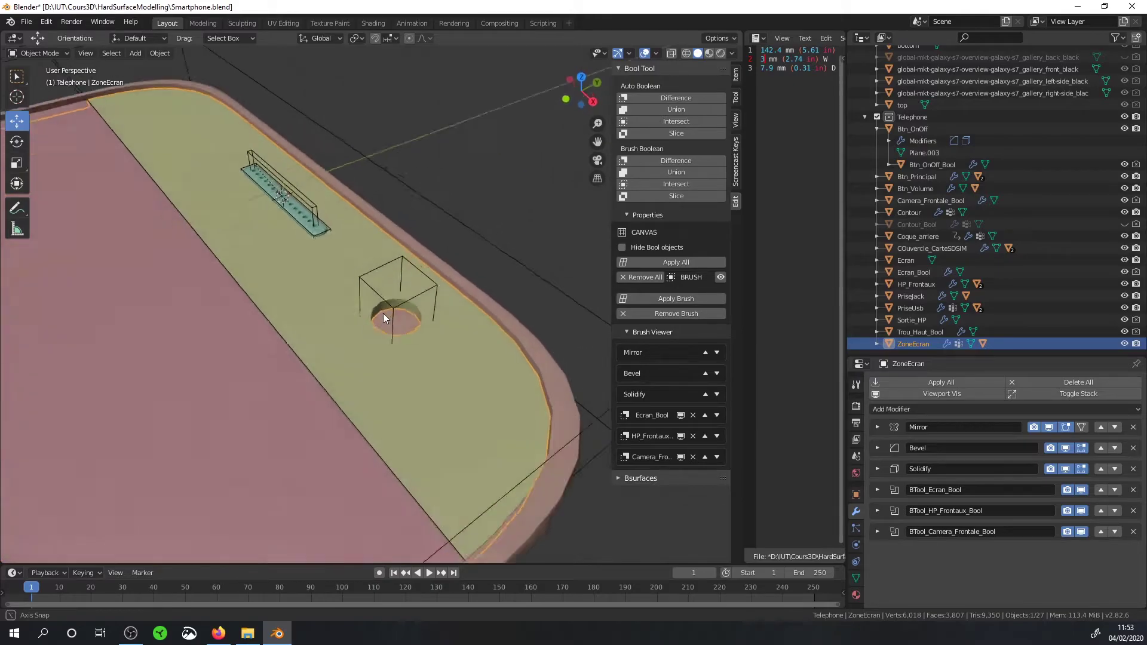
pyautogui.scroll(5, 405, 328)
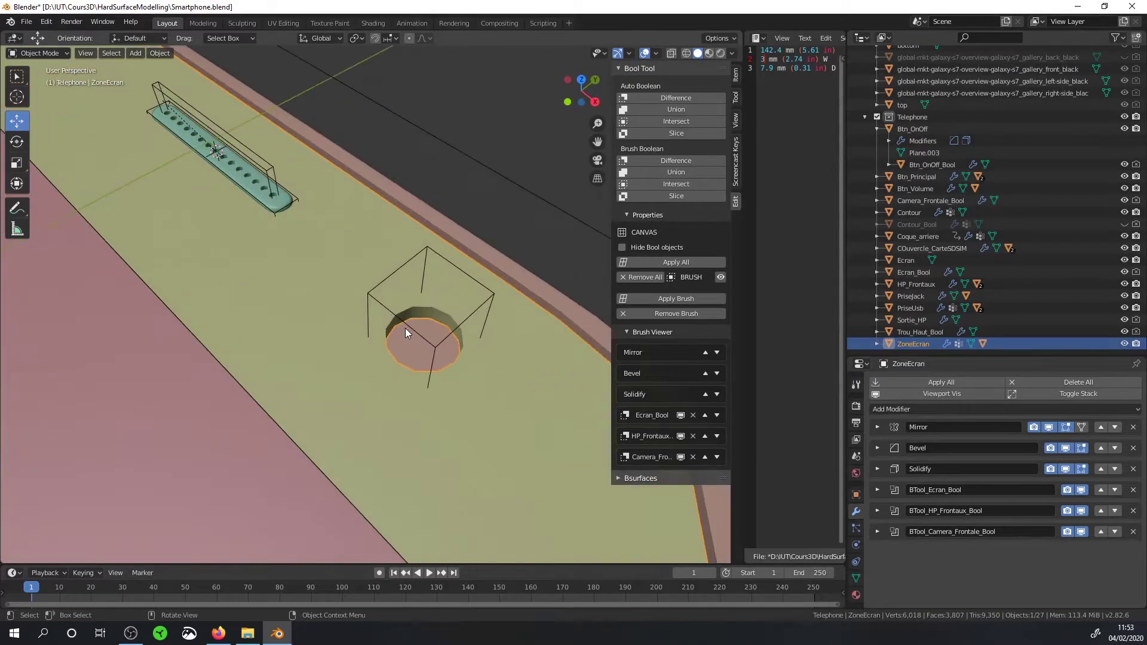
pyautogui.click(514, 308)
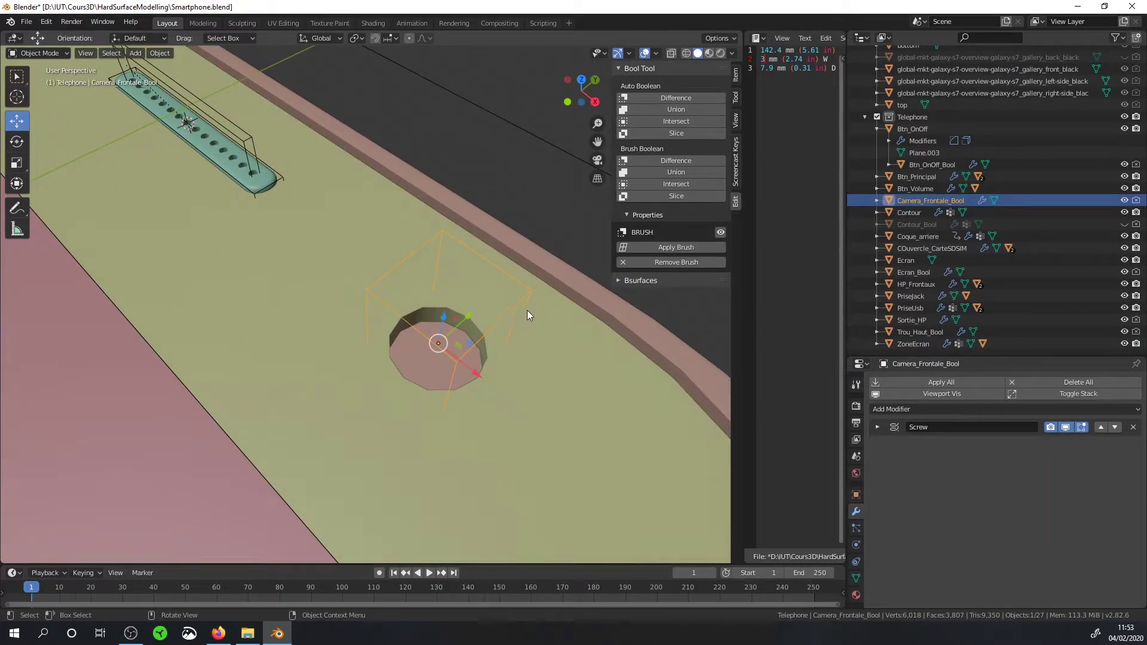
# Step: Duplicate the camera cutter in place and rename the copy Camera_Frontale
pyautogui.hotkey('shift', 'd')
pyautogui.press('Escape')
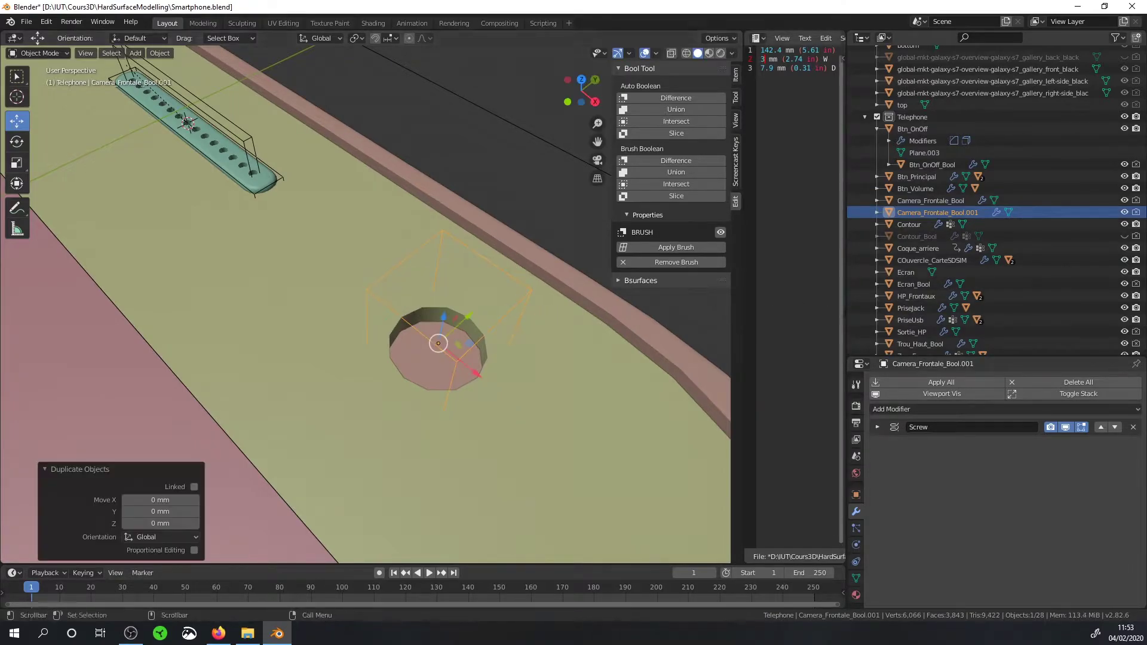
pyautogui.doubleClick(936, 212)
pyautogui.click(992, 212)
pyautogui.press('BackSpace')
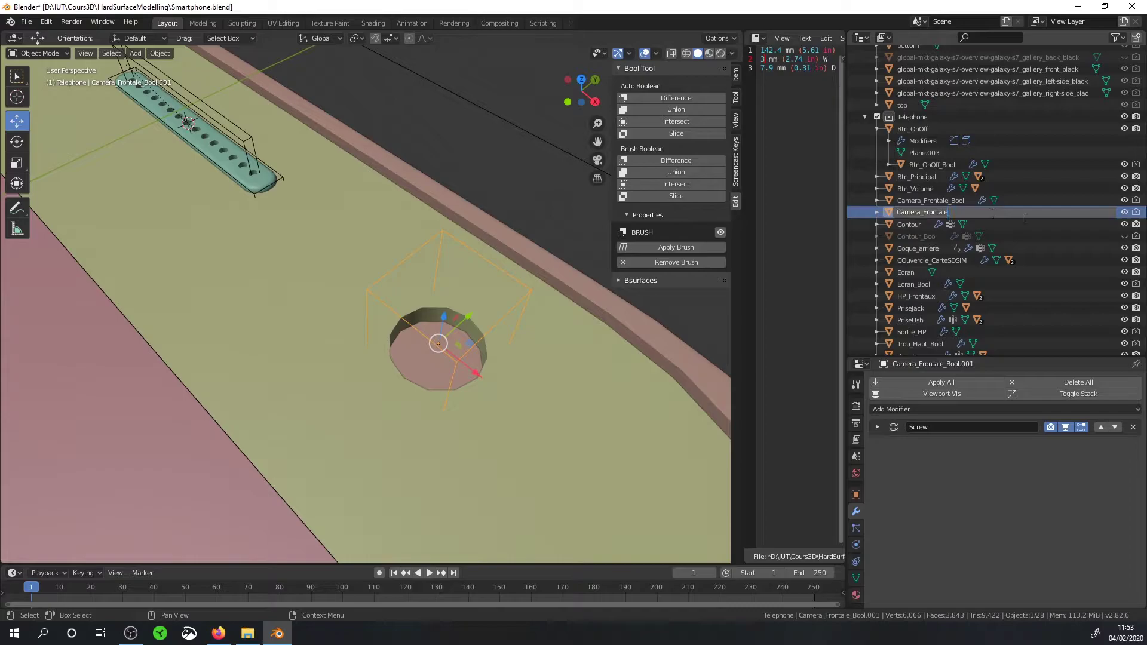
pyautogui.press('Return')
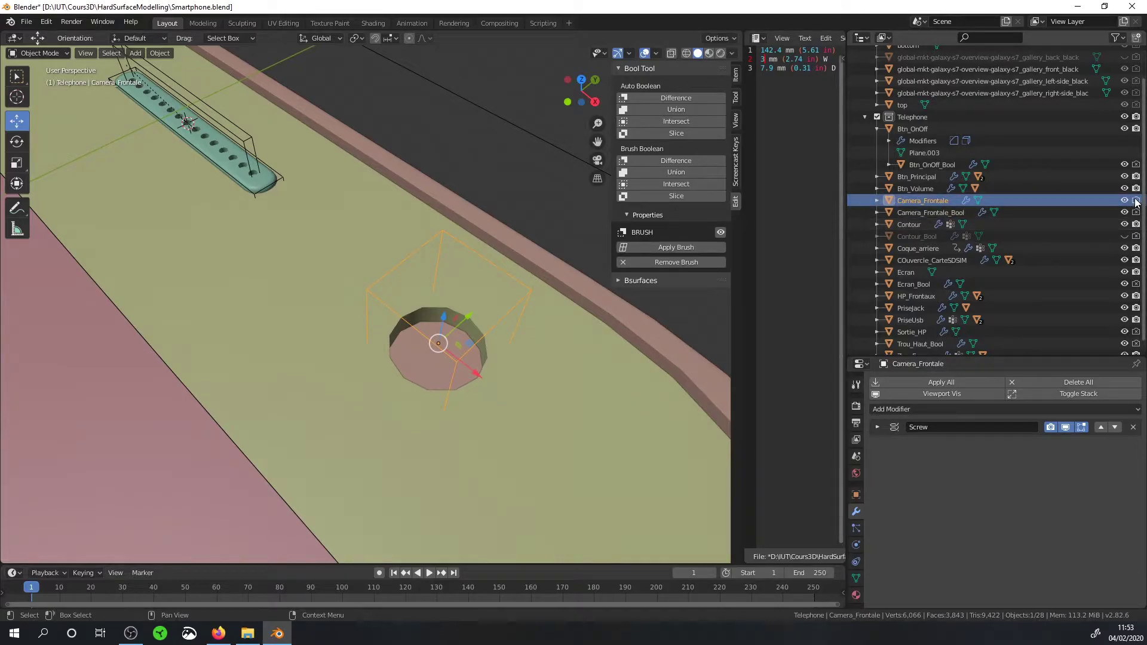
# Step: Display Camera_Frontale as Textured and enter Edit Mode on its mesh
pyautogui.moveTo(517, 233); pyautogui.dragTo(486, 271, button='middle')
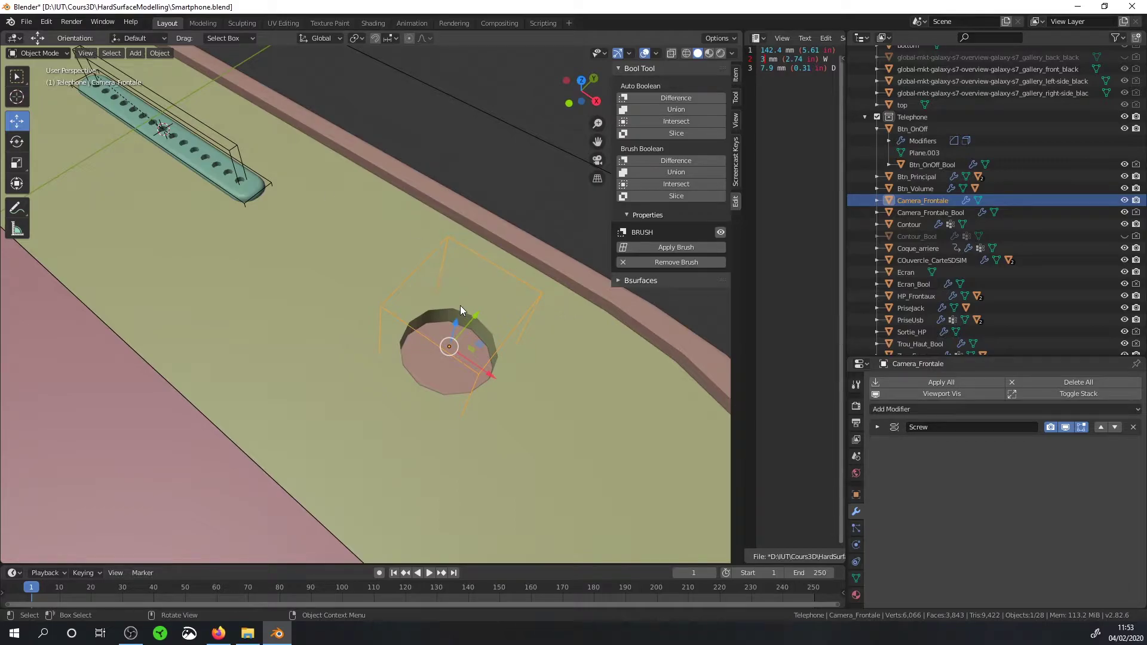
pyautogui.hotkey('alt', 'd')
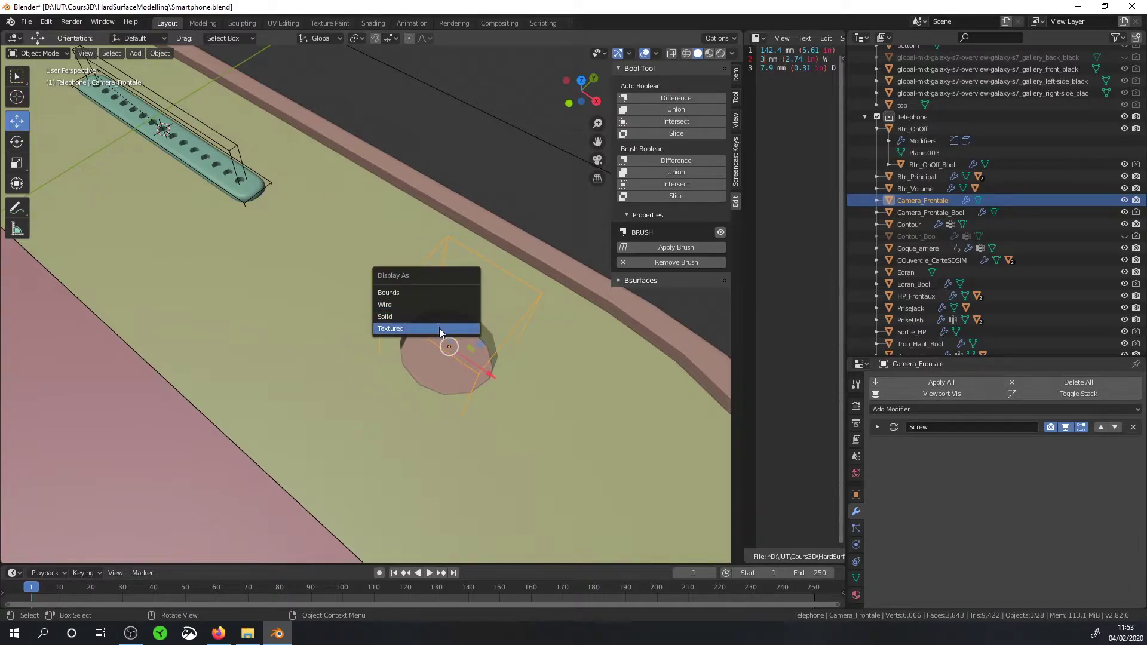
pyautogui.click(439, 328)
pyautogui.moveTo(461, 328); pyautogui.dragTo(494, 290, button='middle')
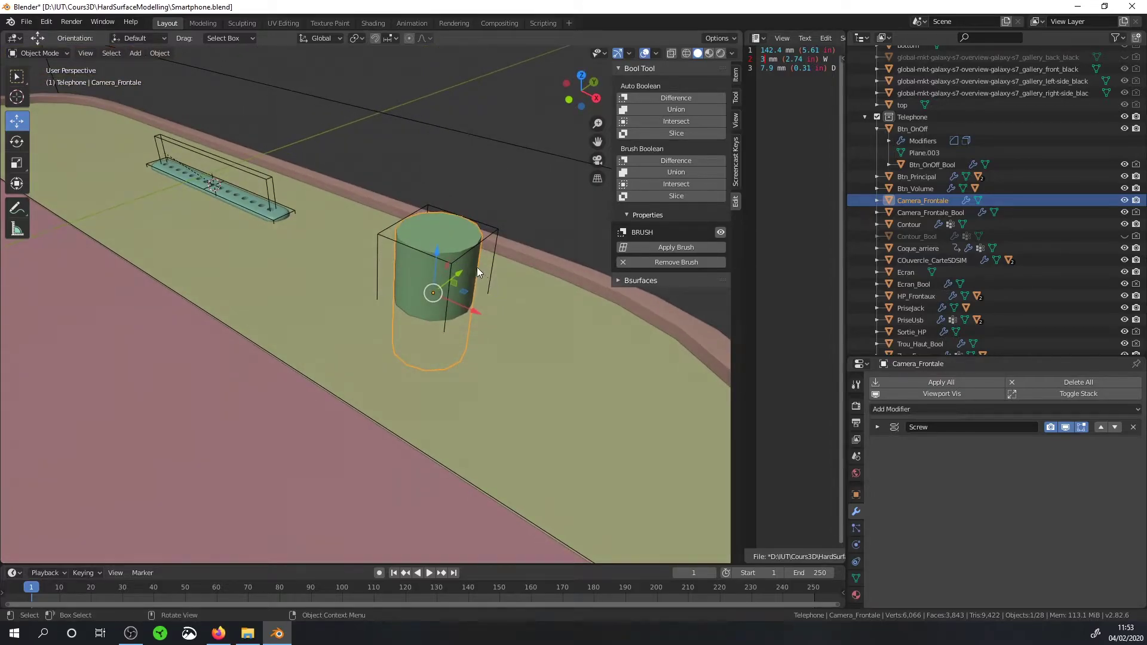
pyautogui.press('Tab')
pyautogui.moveTo(467, 254)
pyautogui.mouseDown(button='middle')
pyautogui.moveTo(442, 254)
pyautogui.moveTo(438, 233)
pyautogui.moveTo(448, 251)
pyautogui.mouseUp(button='middle')
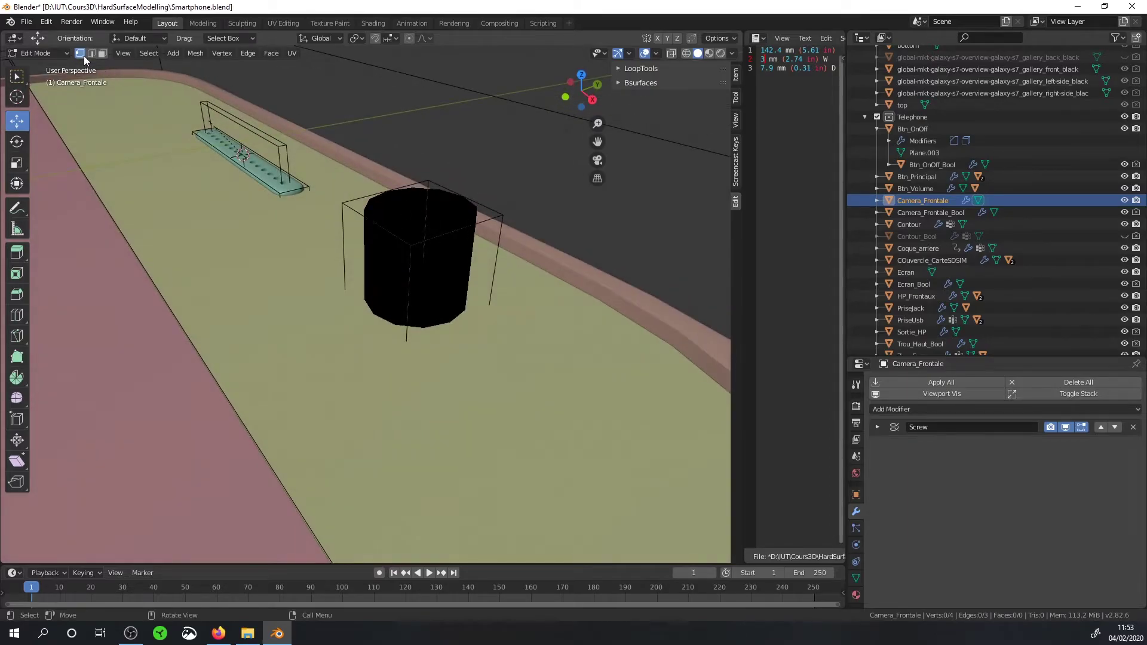
# Step: Reshape the Camera_Frontale profile by moving two vertices along Y and joining them with an edge
pyautogui.click(877, 427)
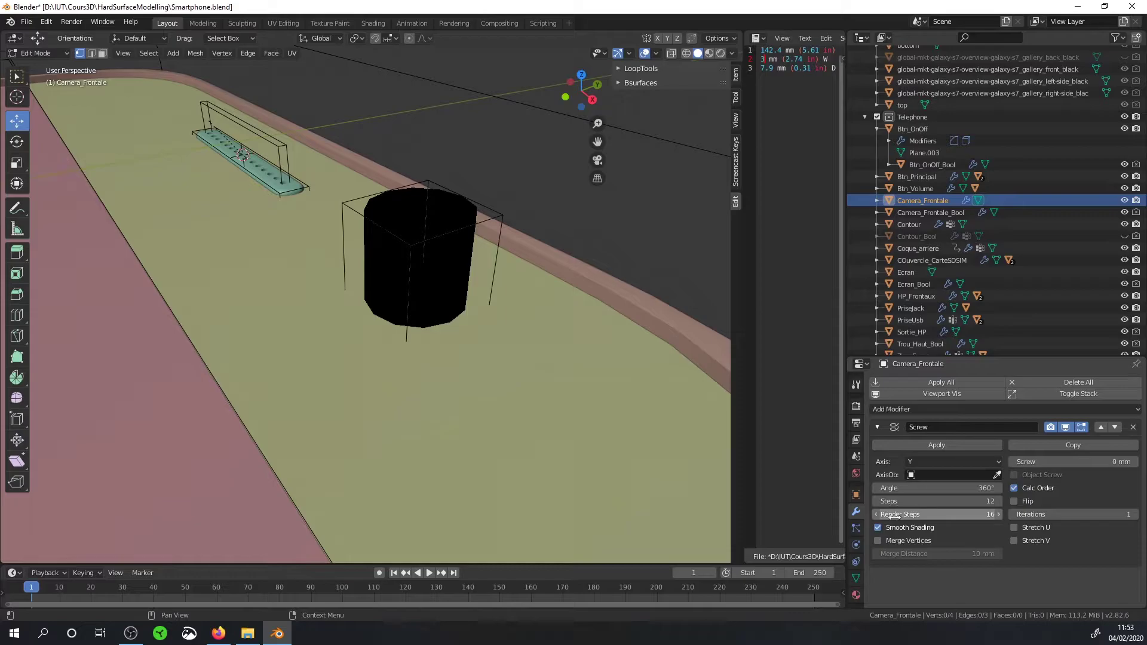
pyautogui.moveTo(584, 310); pyautogui.dragTo(584, 312, button='middle')
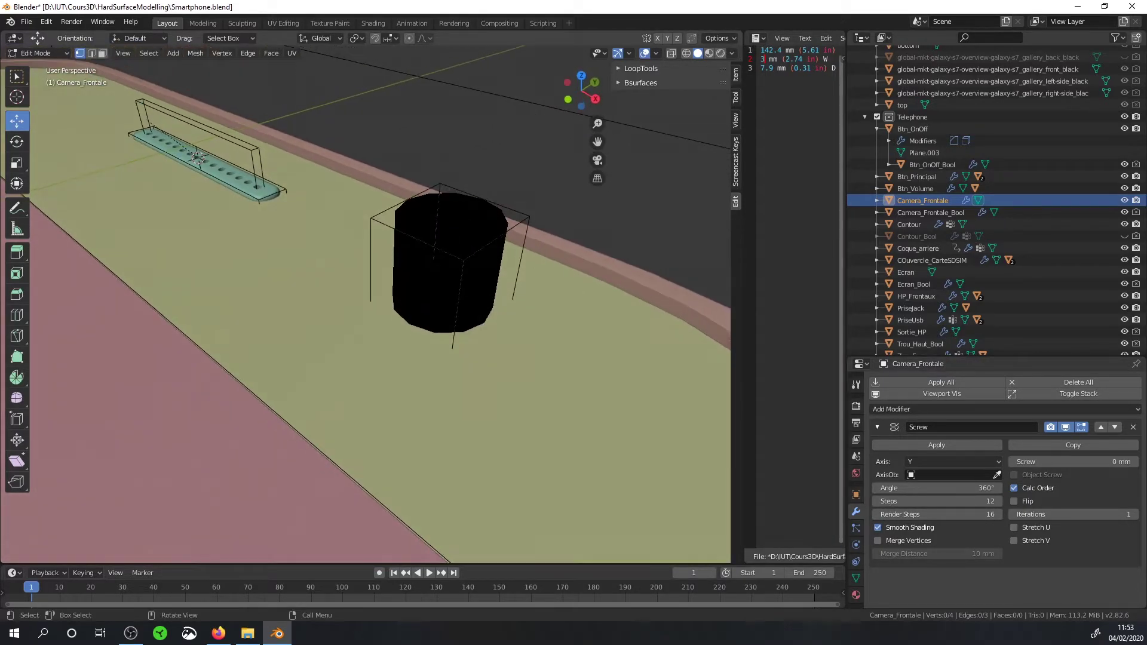
pyautogui.click(93, 54)
pyautogui.click(439, 221)
pyautogui.moveTo(439, 222); pyautogui.dragTo(361, 294, button='middle')
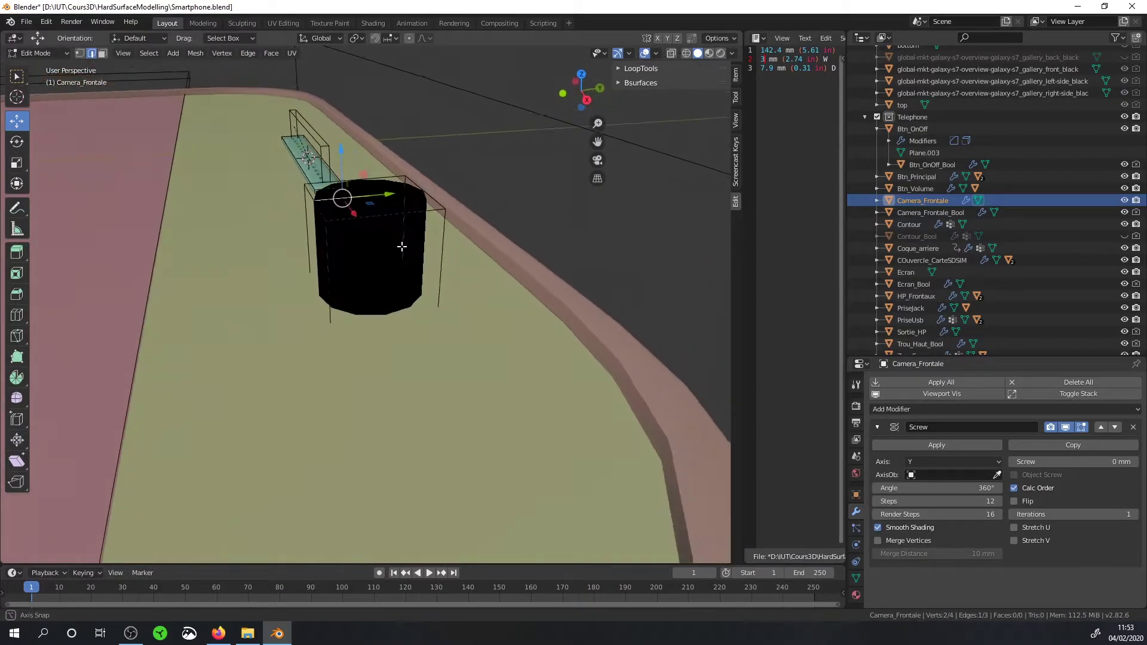
pyautogui.keyDown('shift'); pyautogui.click(362, 295); pyautogui.keyUp('shift')
pyautogui.moveTo(384, 153); pyautogui.dragTo(383, 210, button='middle')
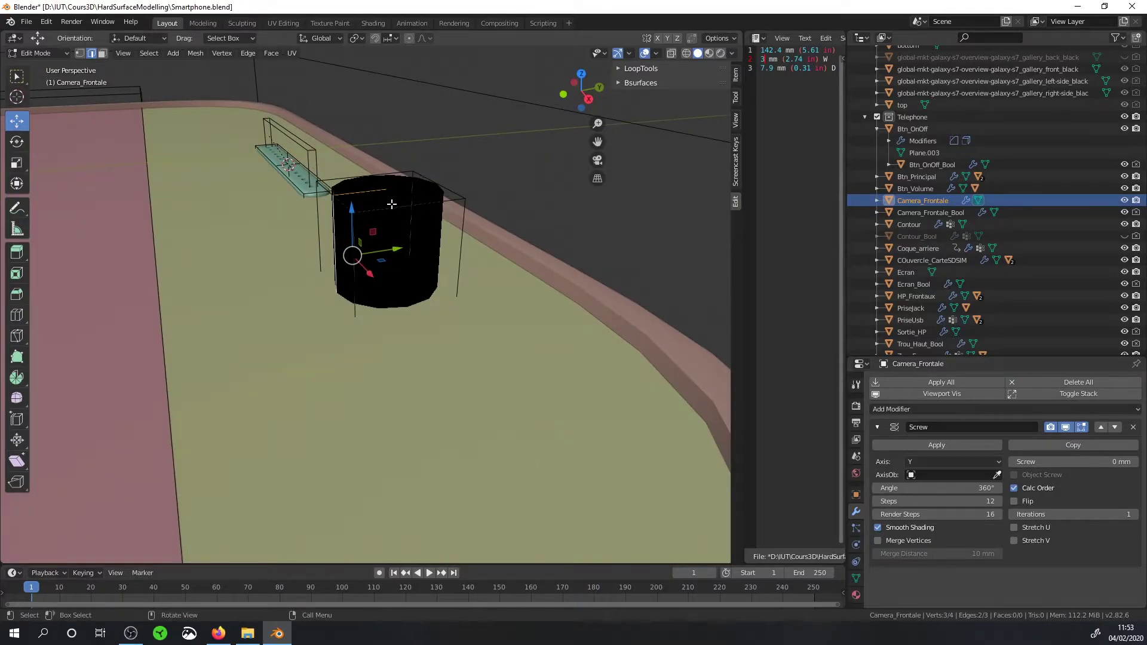
pyautogui.click(82, 54)
pyautogui.click(387, 182)
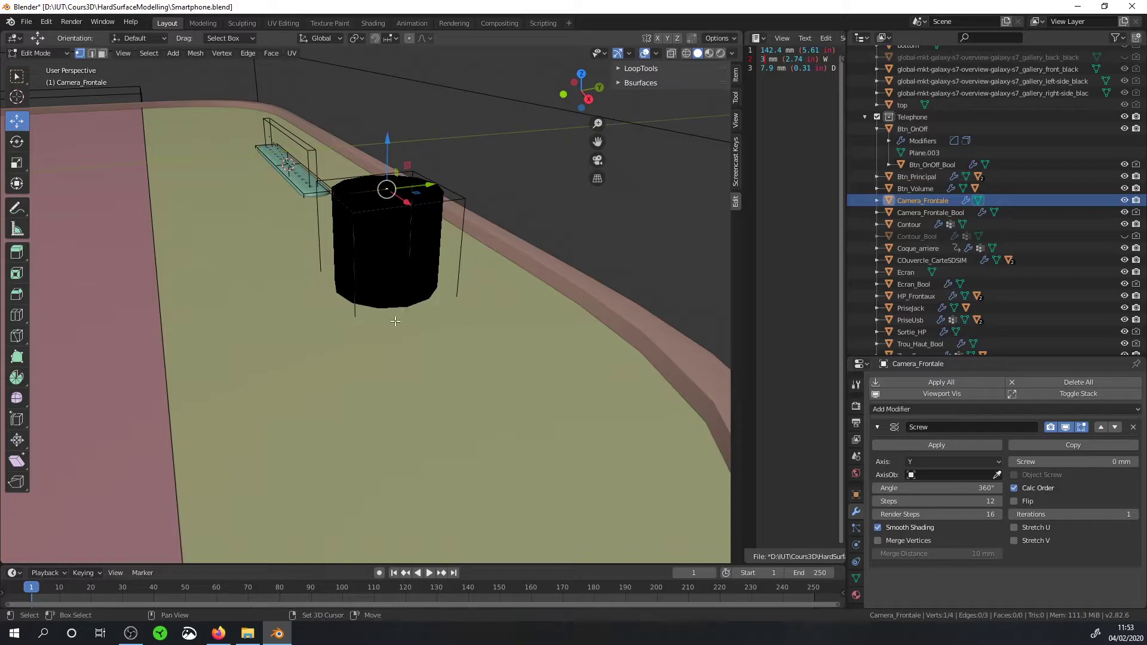
pyautogui.keyDown('shift'); pyautogui.click(394, 320); pyautogui.keyUp('shift')
pyautogui.moveTo(428, 274); pyautogui.dragTo(400, 282)
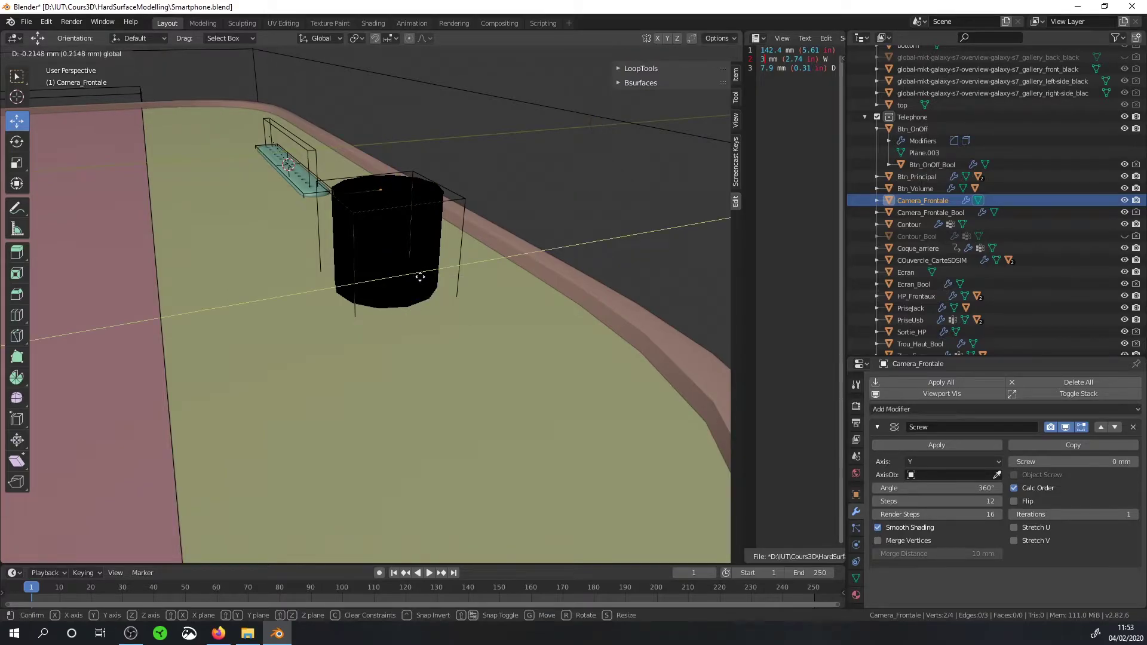
pyautogui.press('f')
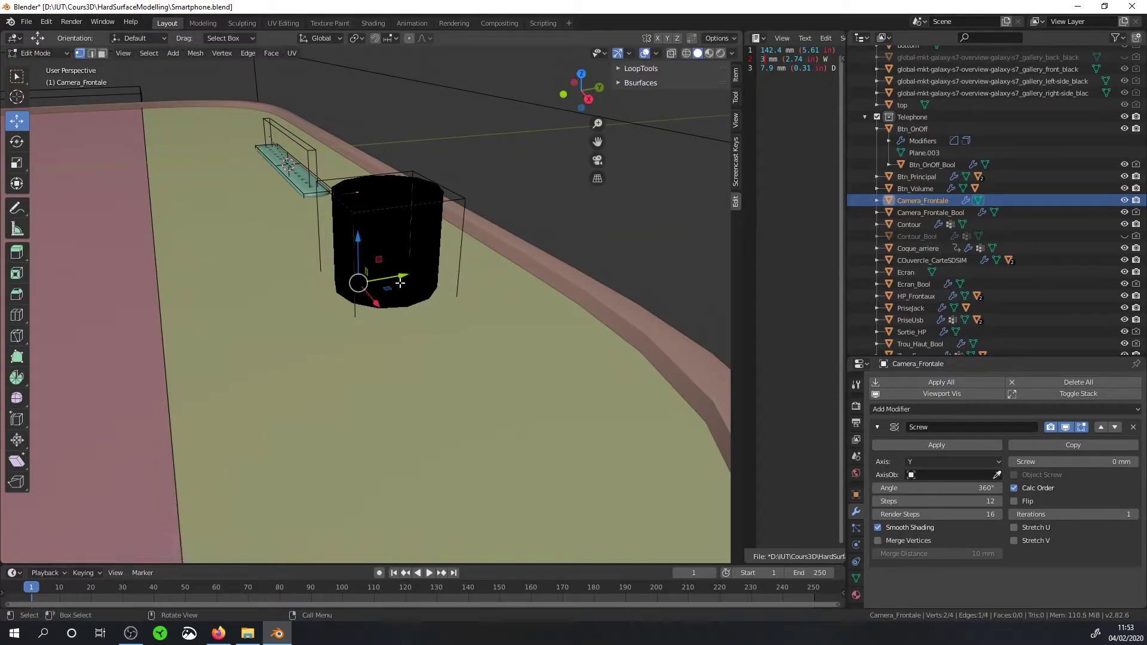
# Step: Enable Screw Merge Vertices at 0.1 mm, keep a 360° angle, and turn off Calc Order
pyautogui.moveTo(404, 259)
pyautogui.mouseDown(button='middle')
pyautogui.moveTo(400, 115)
pyautogui.moveTo(464, 216)
pyautogui.mouseUp(button='middle')
pyautogui.hotkey('shift', 'z')
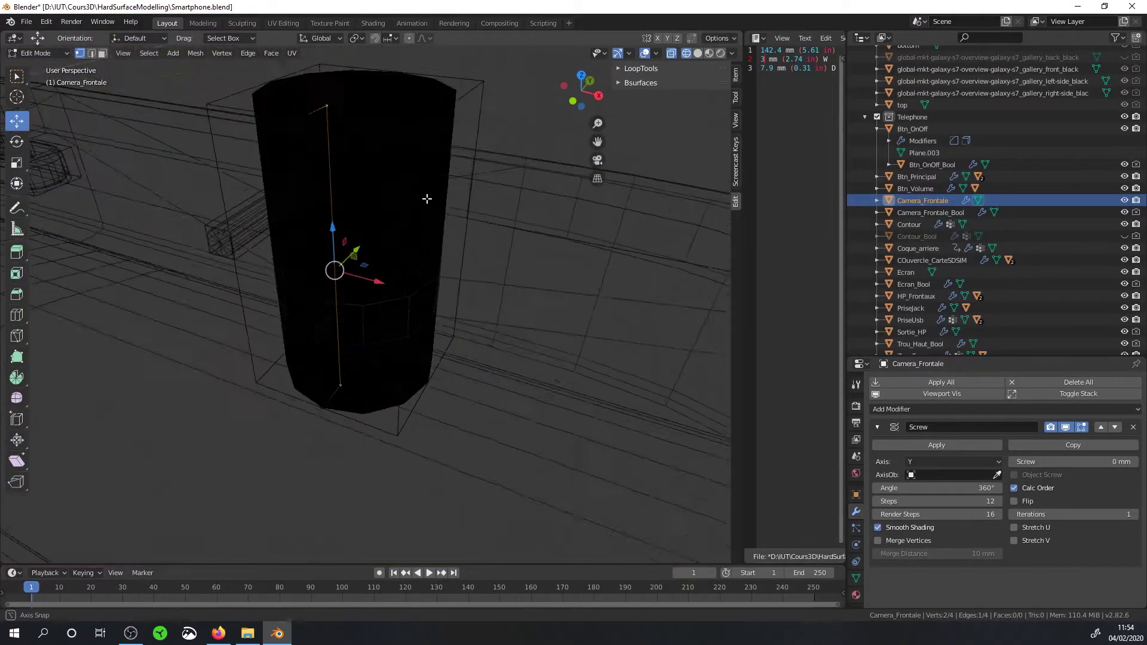
pyautogui.press('z')
pyautogui.click(550, 215)
pyautogui.moveTo(508, 251); pyautogui.dragTo(490, 197, button='middle')
pyautogui.moveTo(935, 487); pyautogui.dragTo(884, 488)
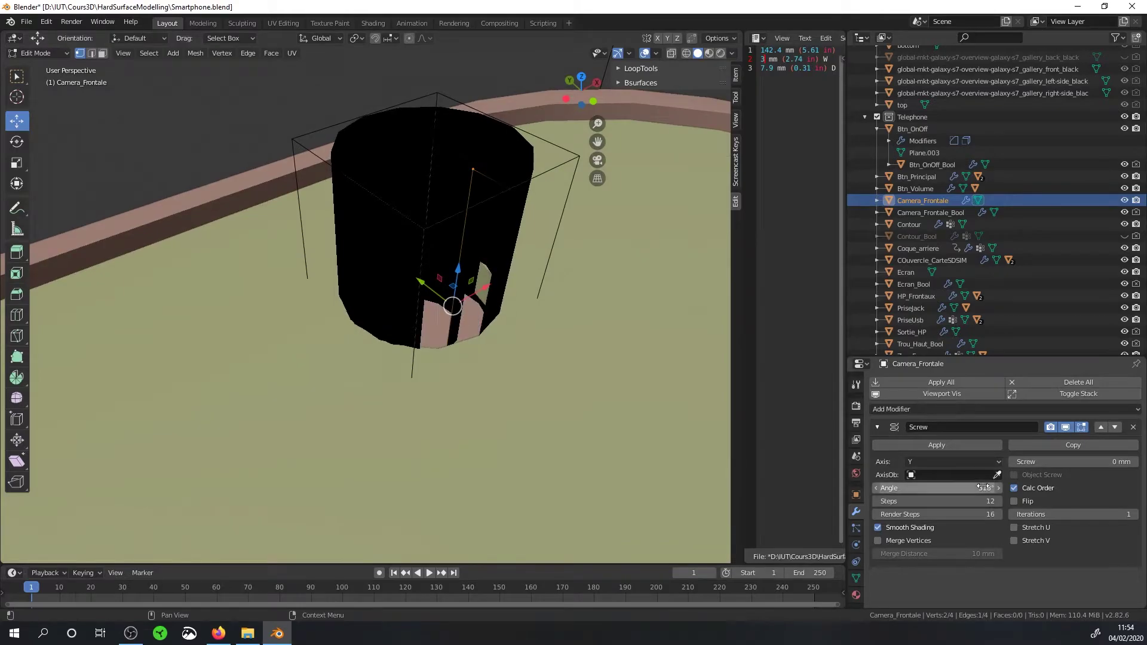
pyautogui.click(877, 541)
pyautogui.click(877, 540)
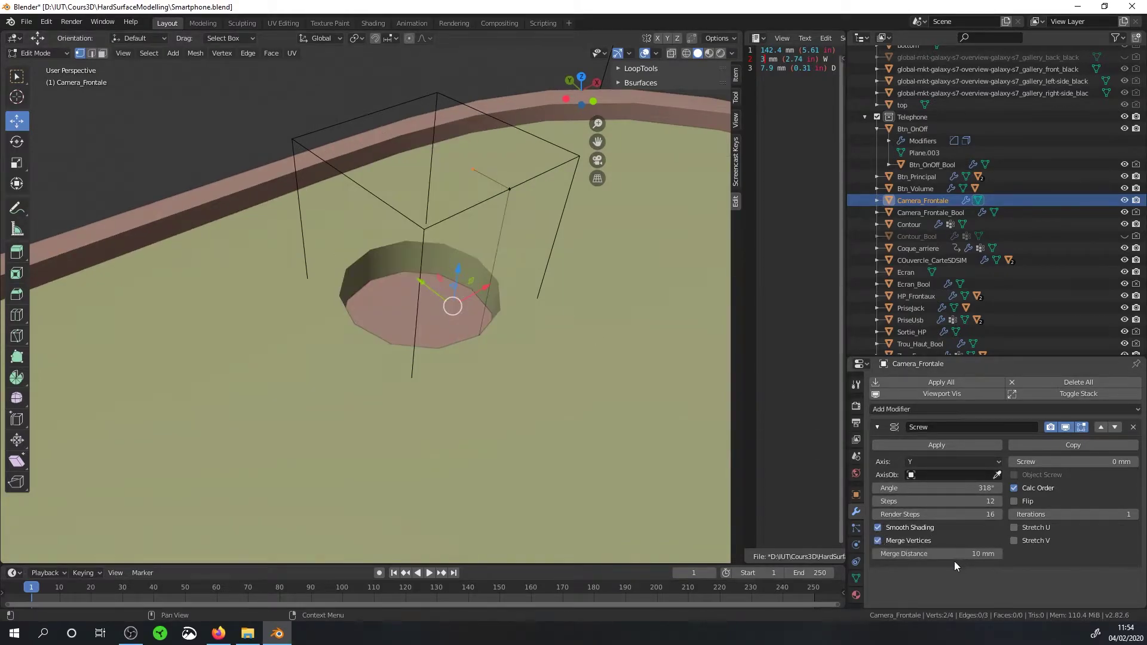
pyautogui.click(963, 555)
pyautogui.press('Escape')
pyautogui.moveTo(896, 488); pyautogui.dragTo(955, 488)
pyautogui.click(1014, 488)
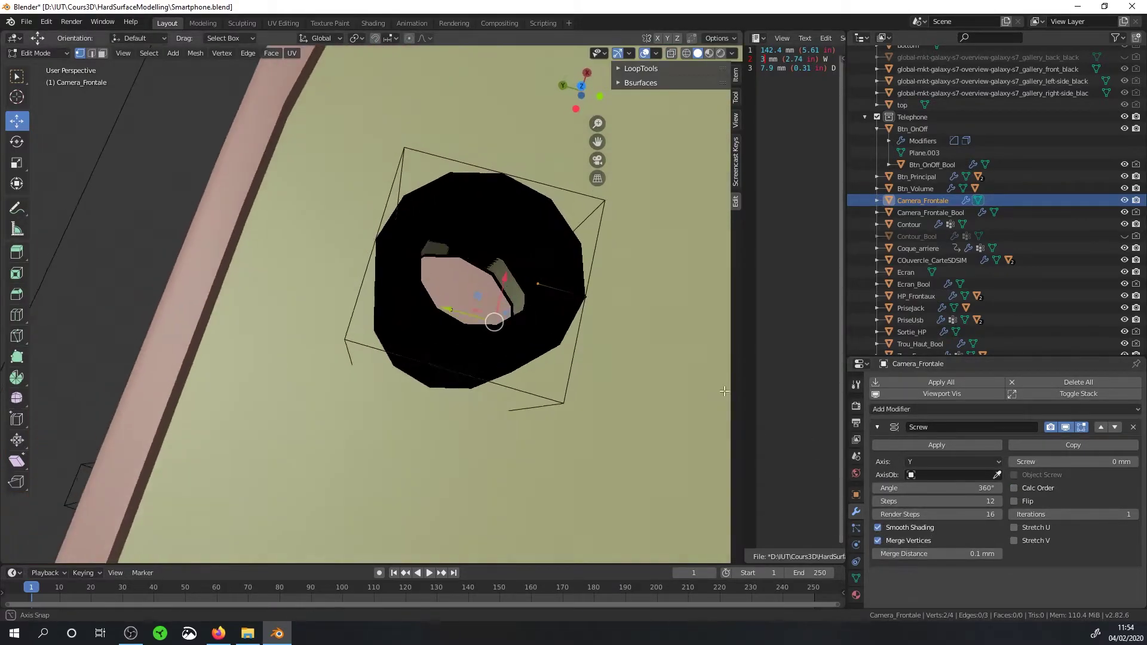
pyautogui.moveTo(508, 268)
pyautogui.mouseDown(button='middle')
pyautogui.moveTo(554, 285)
pyautogui.moveTo(382, 197)
pyautogui.mouseUp(button='middle')
pyautogui.scroll(-2, 510, 258)
# Step: In Right Ortho wireframe, select all profile vertices and squash them along Z
pyautogui.press('KP_3')
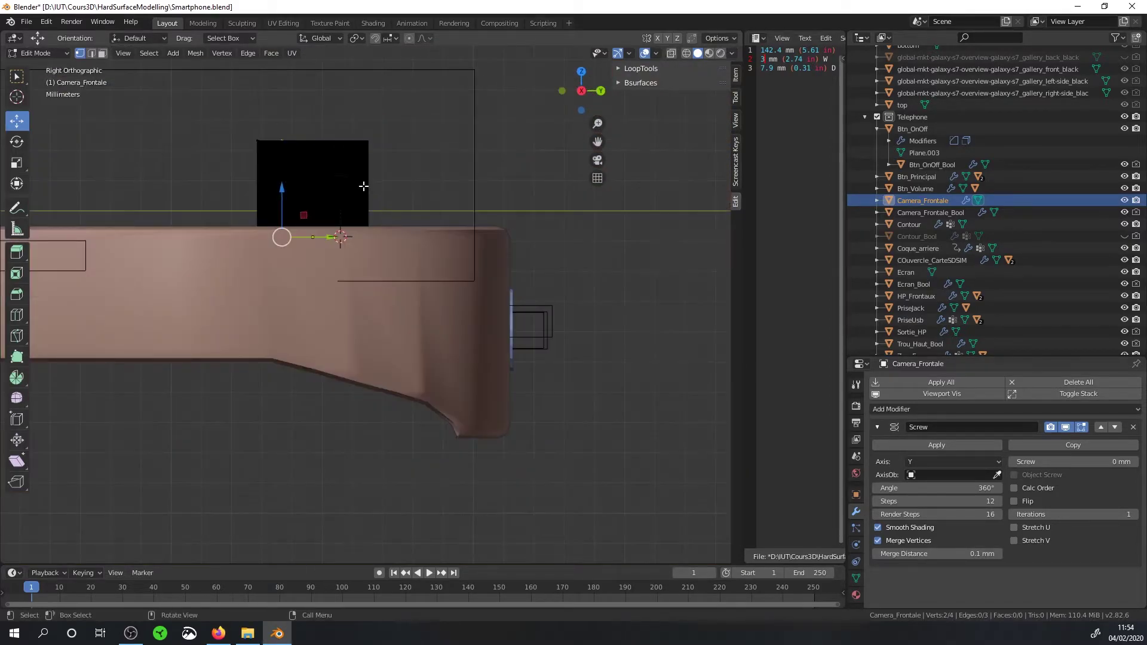
pyautogui.press('z')
pyautogui.click(283, 185)
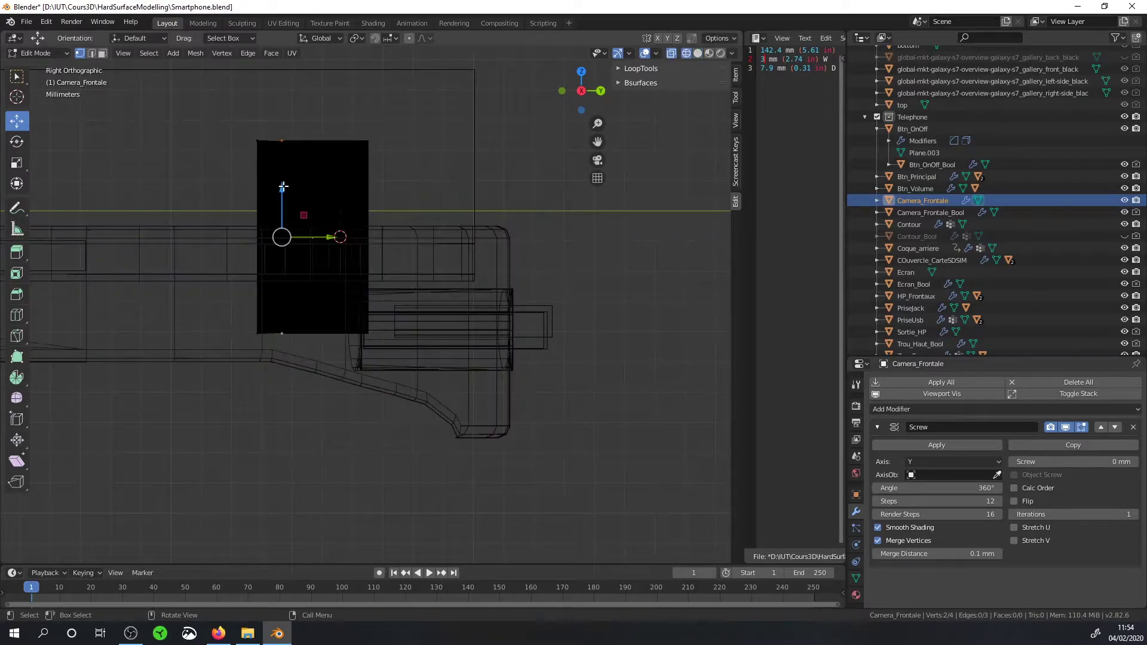
pyautogui.scroll(1, 363, 211)
pyautogui.keyDown('shift'); pyautogui.moveTo(363, 211); pyautogui.dragTo(451, 234, button='middle'); pyautogui.keyUp('shift')
pyautogui.press('a')
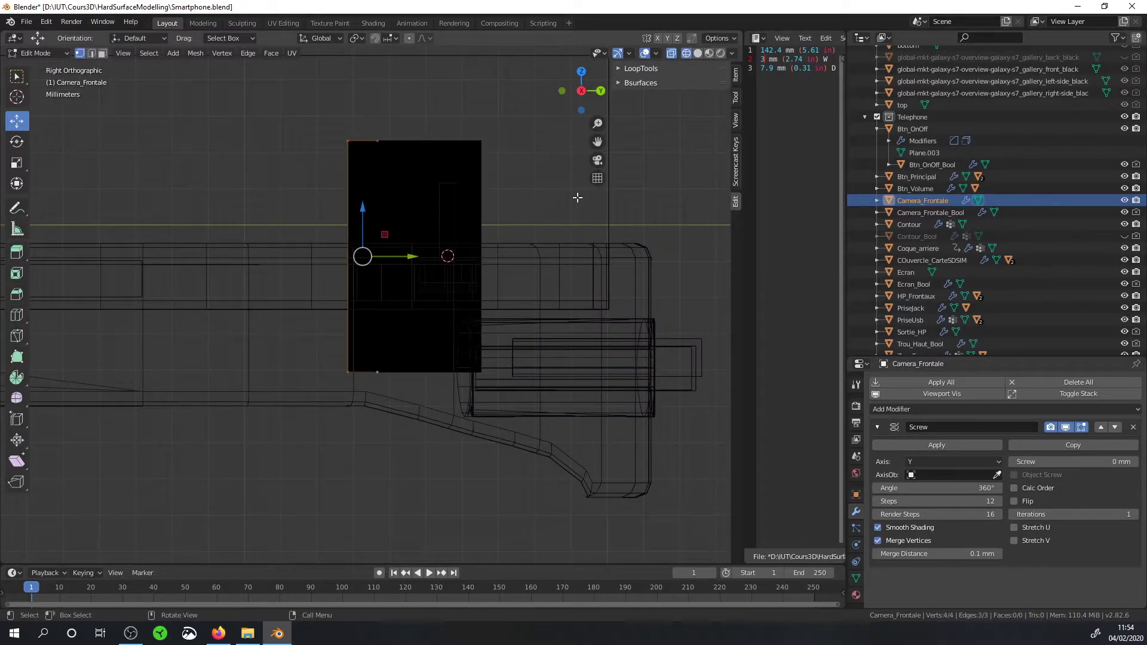
pyautogui.press('s')
pyautogui.press('z')
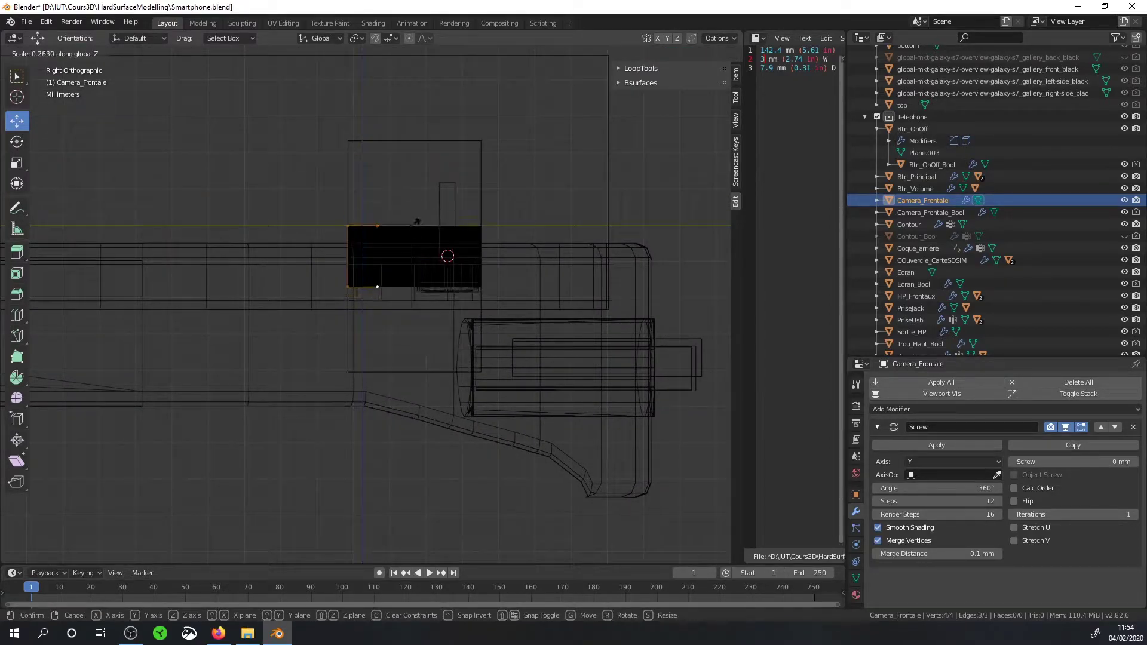
pyautogui.click(363, 234)
pyautogui.scroll(3, 357, 179)
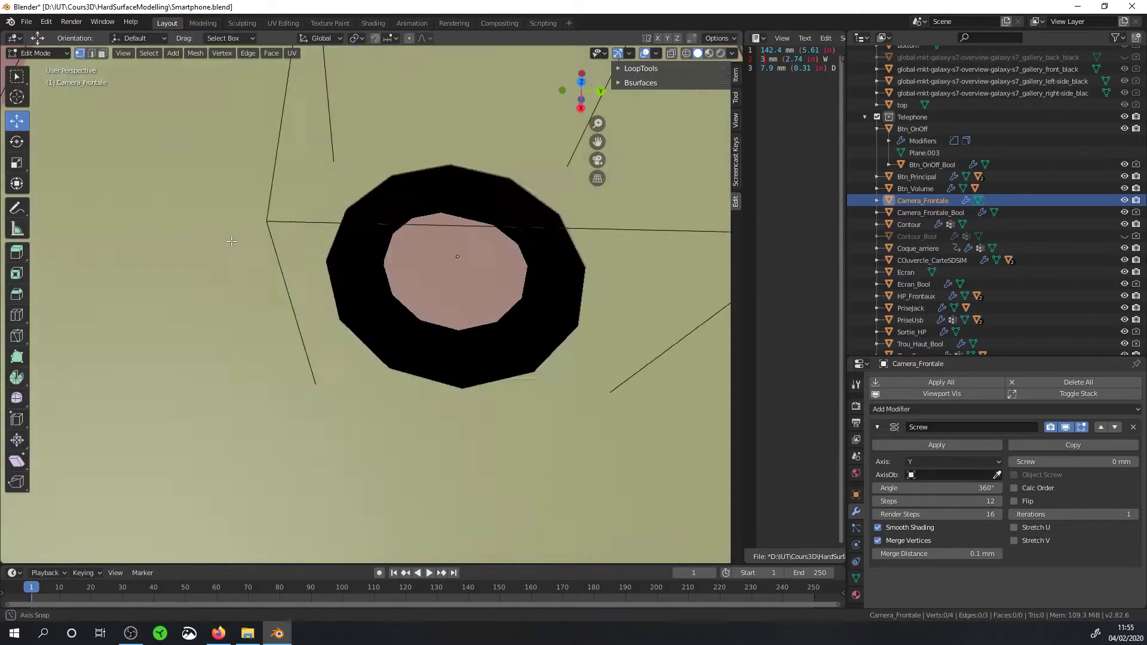
# Step: Lower the Camera_Frontale ring about 0.09 mm into the screen hole, showing the Screw in Edit Mode
pyautogui.moveTo(394, 269)
pyautogui.mouseDown(button='middle')
pyautogui.moveTo(394, 126)
pyautogui.moveTo(371, 280)
pyautogui.moveTo(549, 270)
pyautogui.moveTo(430, 252)
pyautogui.mouseUp(button='middle')
pyautogui.press('g')
pyautogui.press('y')
pyautogui.click(357, 287)
pyautogui.press('Tab')
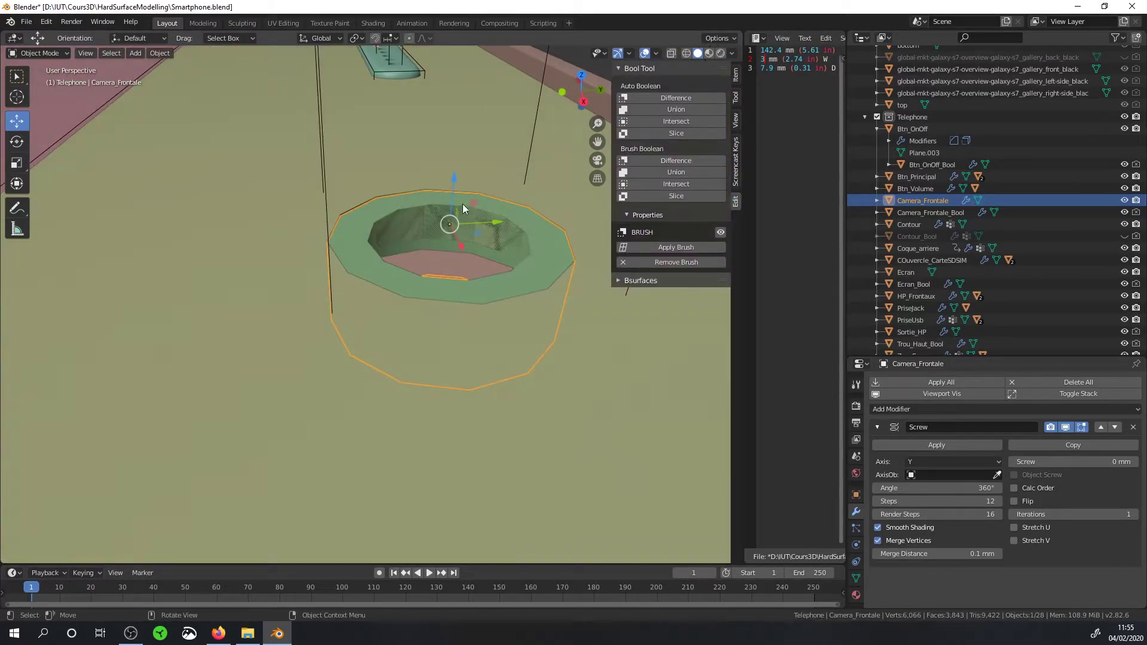
pyautogui.moveTo(454, 192); pyautogui.dragTo(454, 189)
pyautogui.moveTo(454, 189)
pyautogui.mouseDown(button='middle')
pyautogui.moveTo(413, 193)
pyautogui.moveTo(551, 264)
pyautogui.moveTo(553, 312)
pyautogui.mouseUp(button='middle')
pyautogui.press('Tab')
pyautogui.scroll(5, 553, 312)
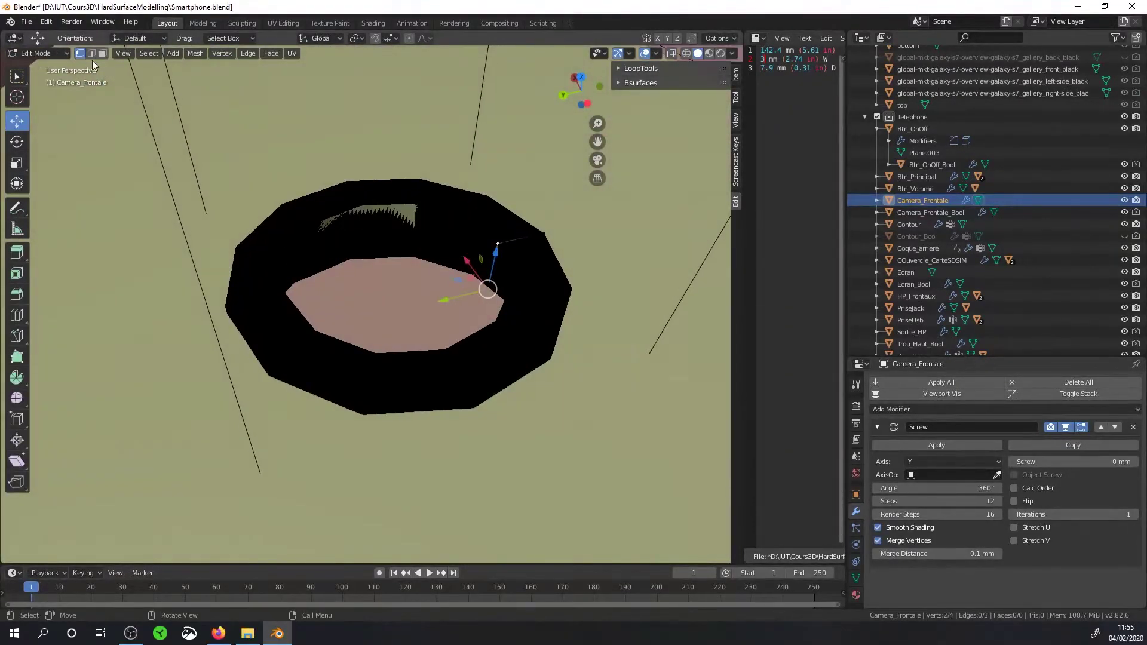
pyautogui.moveTo(92, 64)
pyautogui.mouseDown(button='middle')
pyautogui.moveTo(418, 239)
pyautogui.moveTo(490, 251)
pyautogui.moveTo(497, 214)
pyautogui.moveTo(494, 286)
pyautogui.moveTo(433, 268)
pyautogui.moveTo(421, 409)
pyautogui.mouseUp(button='middle')
pyautogui.click(1064, 427)
pyautogui.click(483, 312)
pyautogui.press('Tab')
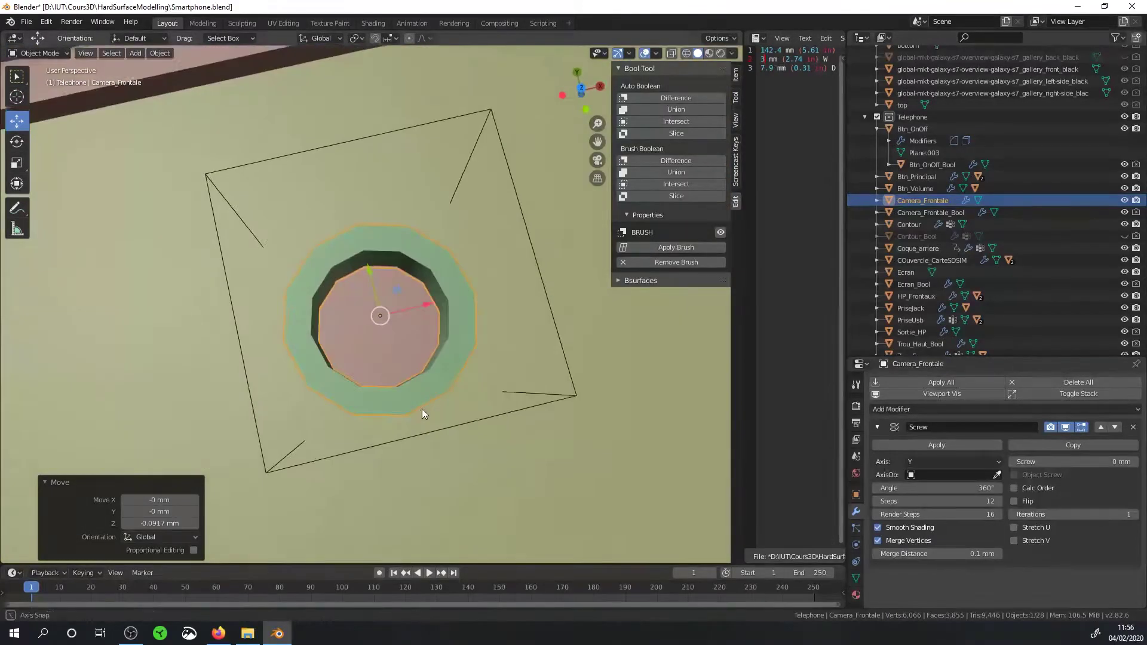
# Step: Inspect the ring in Object Mode and snap the 3D cursor to its origin
pyautogui.moveTo(461, 353); pyautogui.dragTo(452, 246, button='middle')
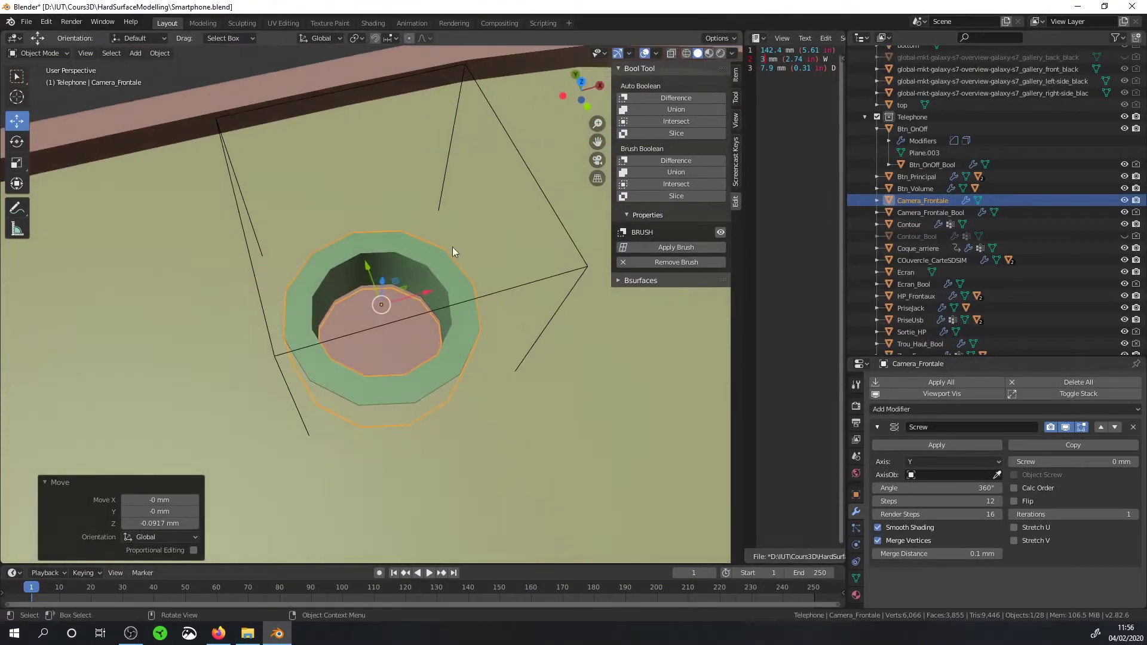
pyautogui.moveTo(491, 278)
pyautogui.mouseDown(button='middle')
pyautogui.moveTo(530, 366)
pyautogui.moveTo(517, 317)
pyautogui.mouseUp(button='middle')
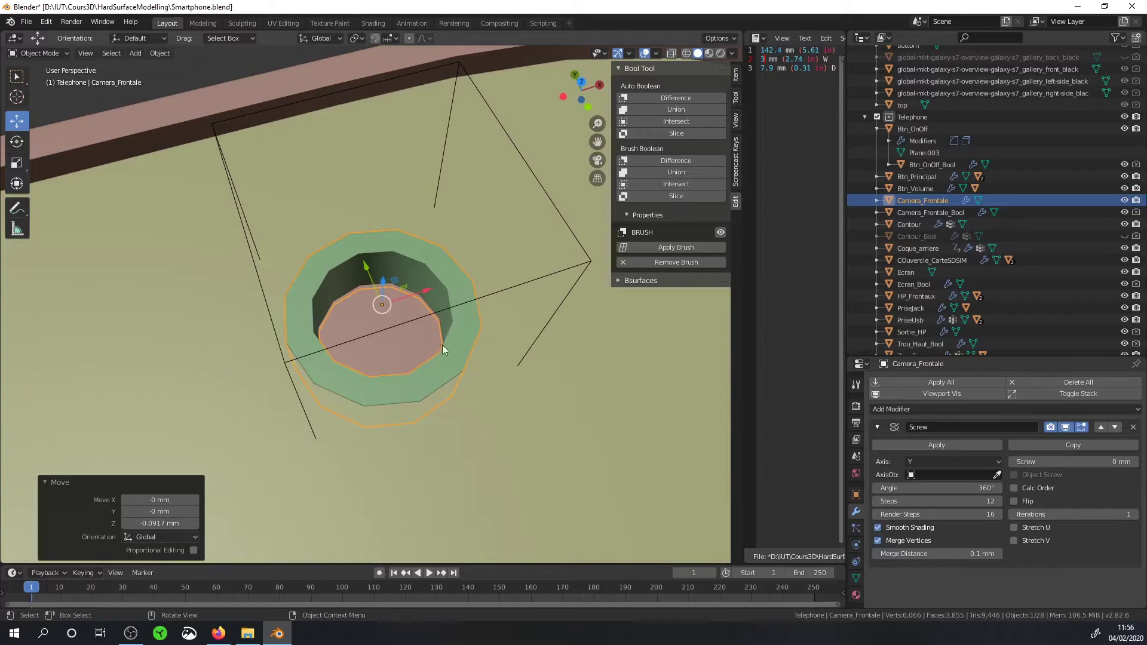
pyautogui.moveTo(444, 341); pyautogui.dragTo(445, 368, button='middle')
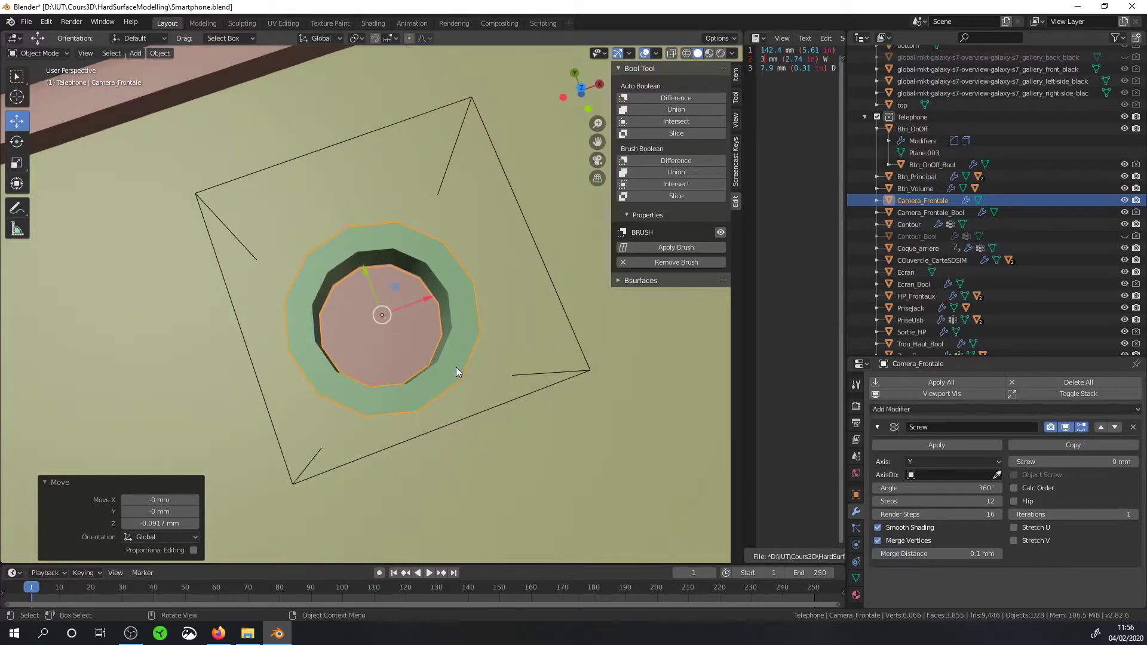
pyautogui.hotkey('shift', 's')
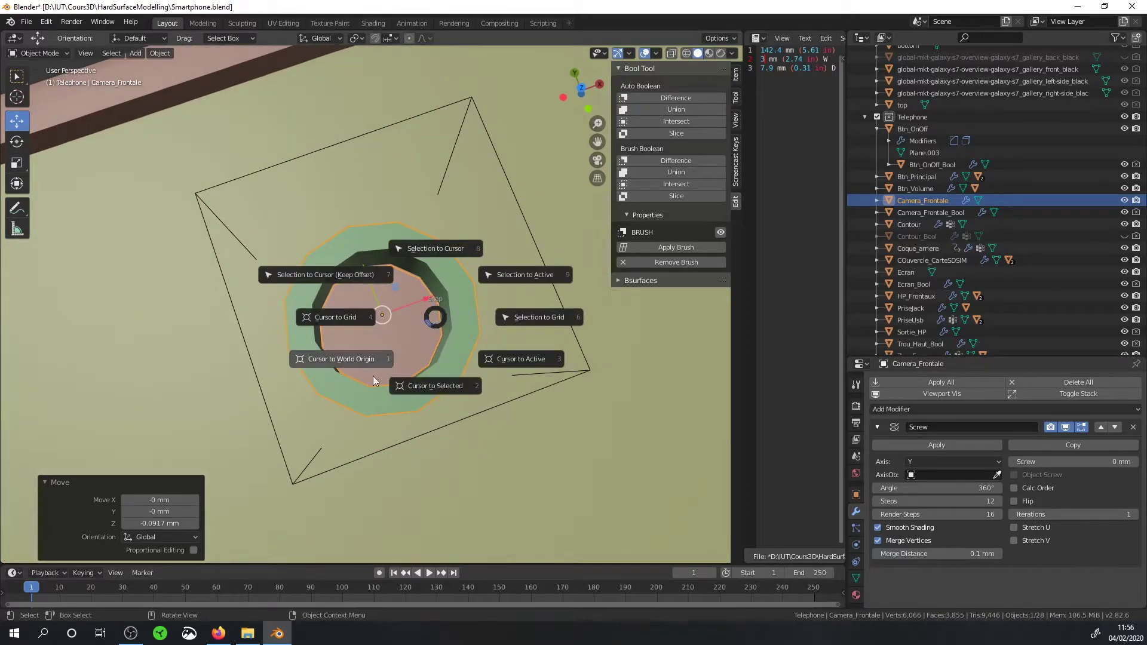
pyautogui.click(444, 387)
pyautogui.moveTo(445, 387); pyautogui.dragTo(420, 314, button='middle')
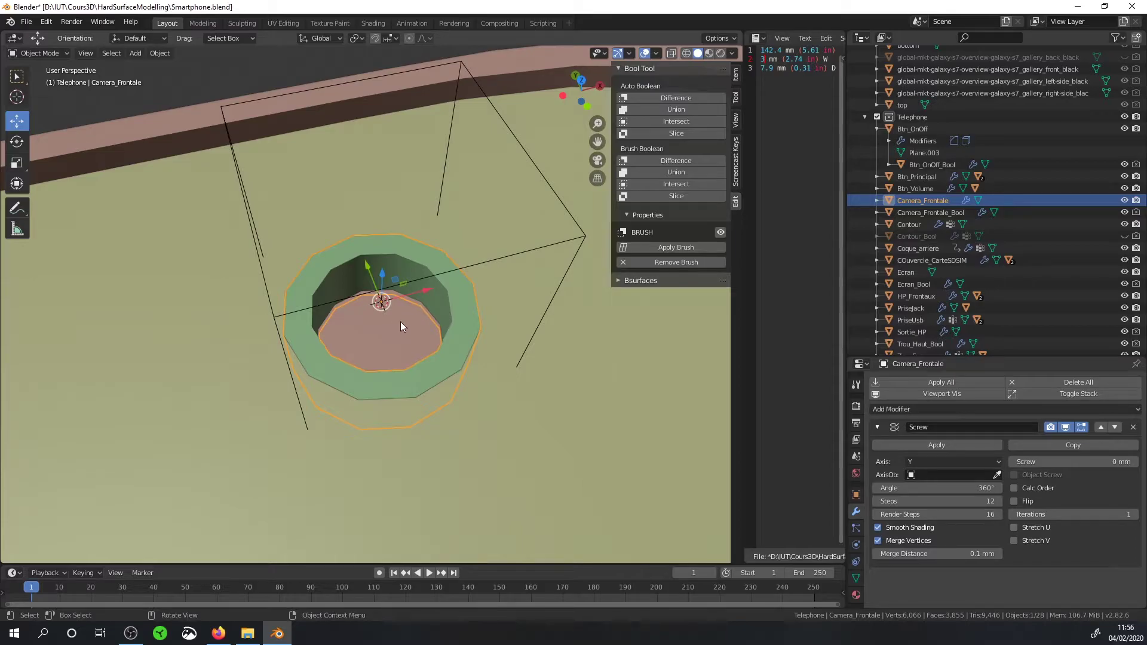
# Step: Add a UV sphere with radius 1 mm, 16 segments and 8 rings
pyautogui.hotkey('shift', 'a')
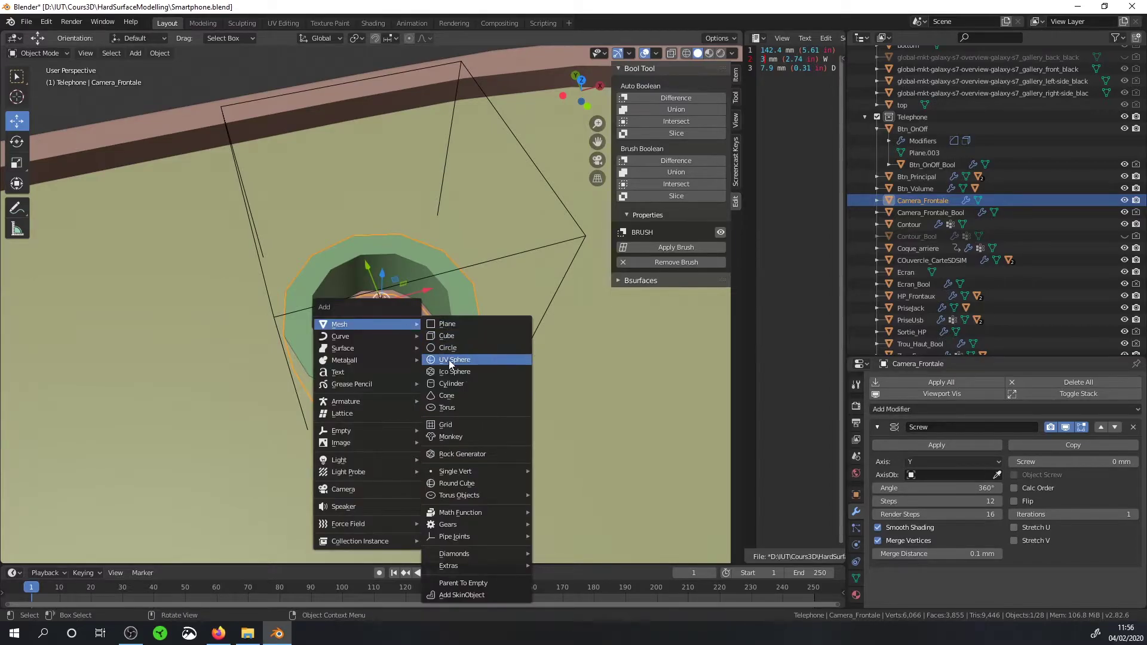
pyautogui.click(452, 359)
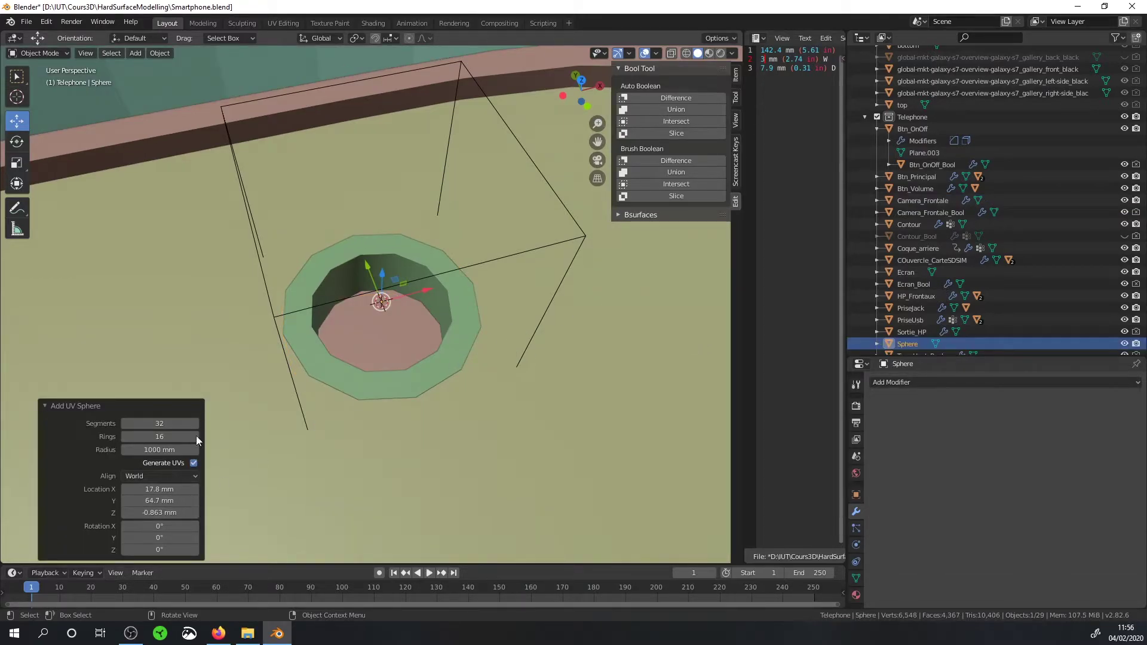
pyautogui.click(169, 449)
pyautogui.write('1')
pyautogui.press('Return')
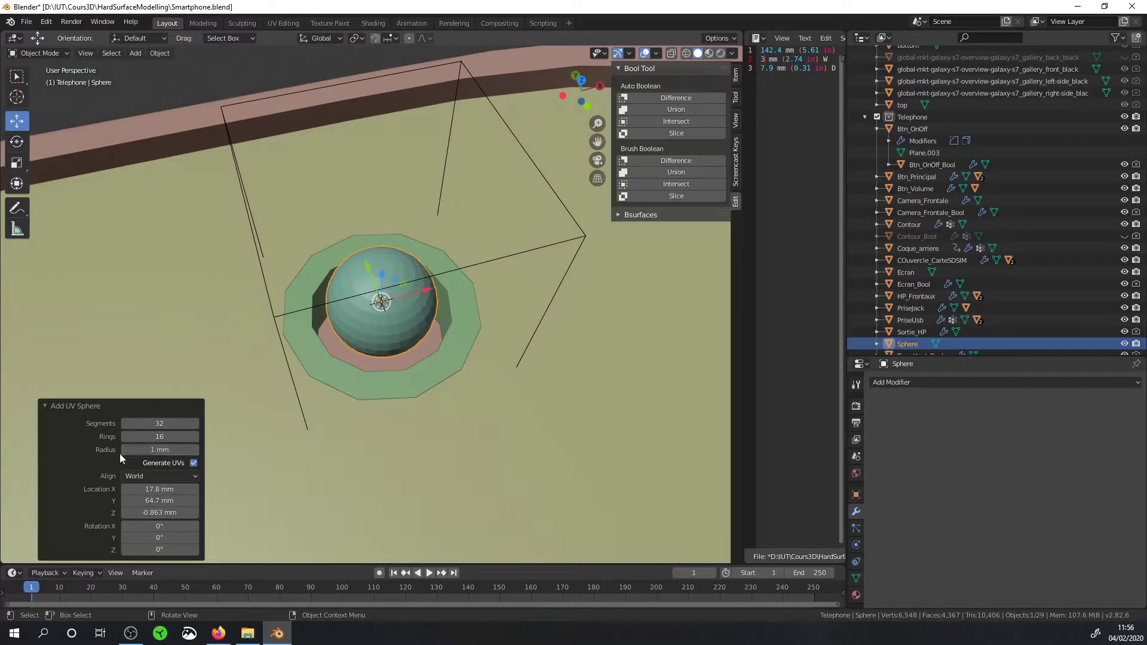
pyautogui.click(158, 422)
pyautogui.click(163, 436)
pyautogui.write('8')
pyautogui.press('Return')
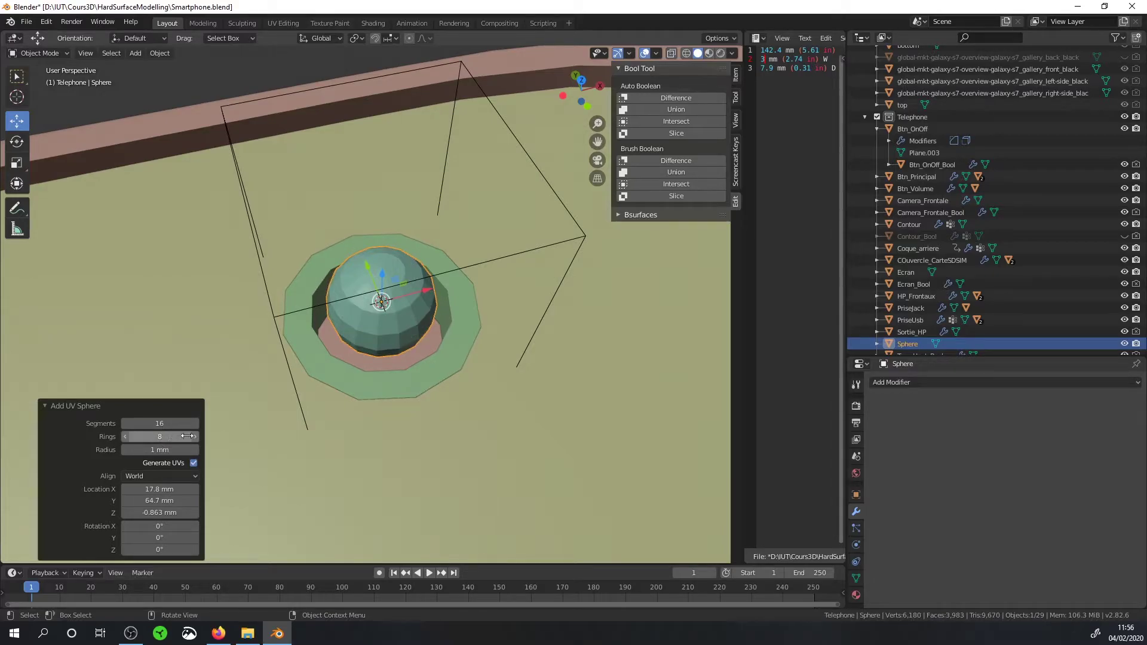
# Step: Shade the sphere smooth
pyautogui.rightClick(390, 317)
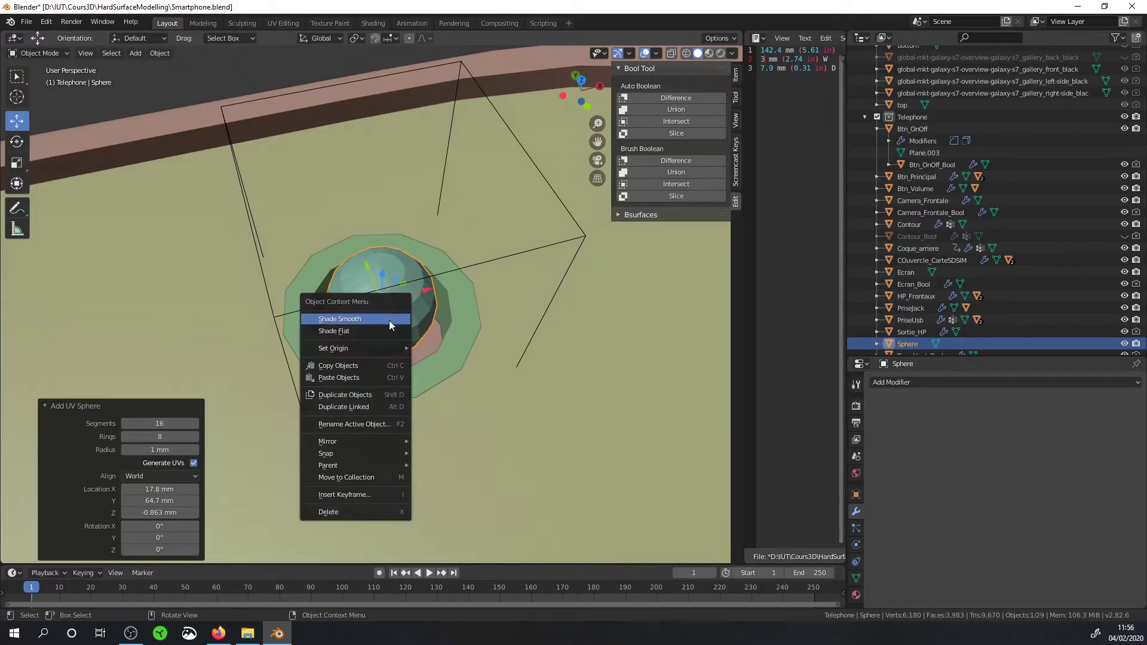
pyautogui.click(389, 322)
pyautogui.moveTo(389, 321)
pyautogui.mouseDown(button='middle')
pyautogui.moveTo(453, 356)
pyautogui.moveTo(392, 229)
pyautogui.mouseUp(button='middle')
# Step: In side view, raise the sphere along Z above the phone body
pyautogui.press('Tab')
pyautogui.press('g')
pyautogui.press('z')
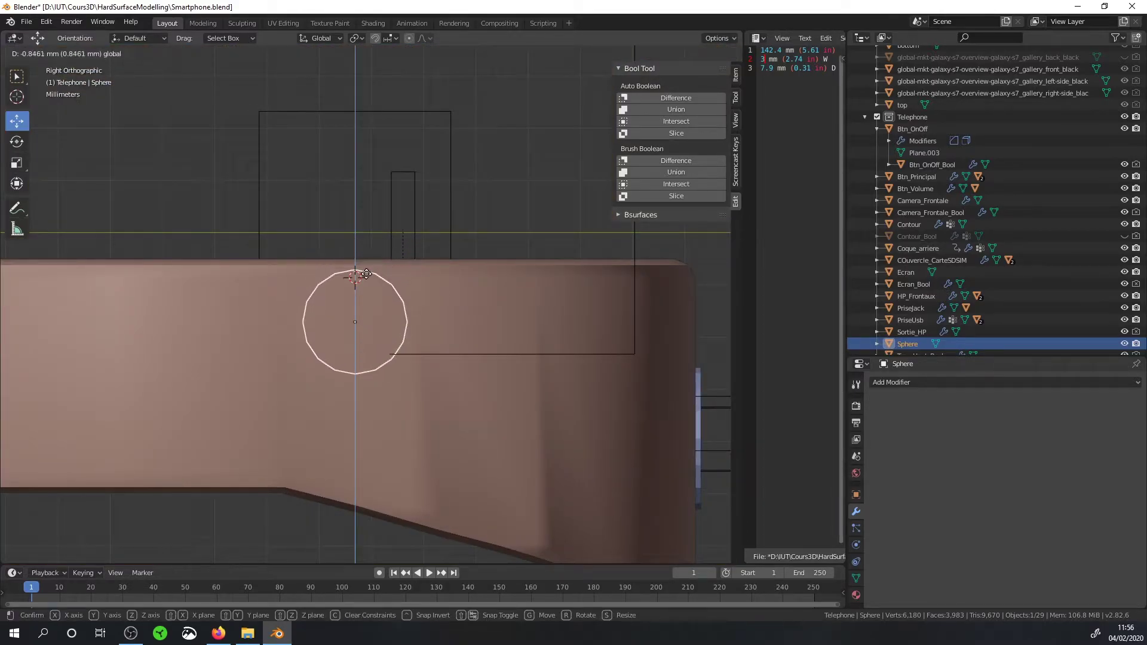
pyautogui.click(358, 274)
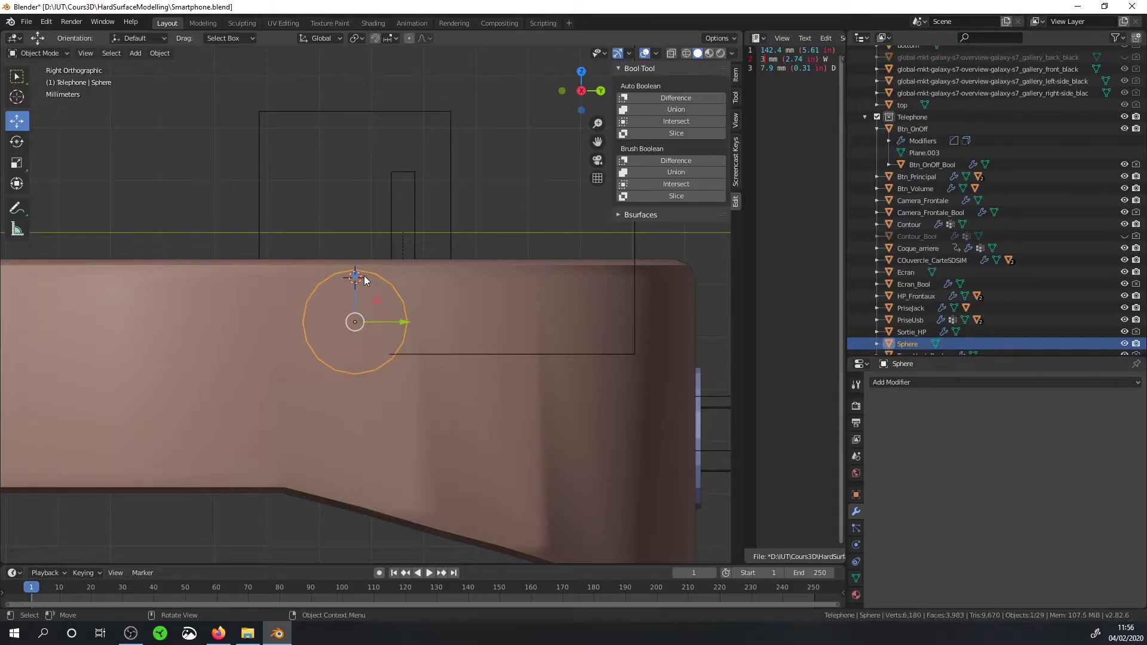
pyautogui.moveTo(357, 275); pyautogui.dragTo(356, 101)
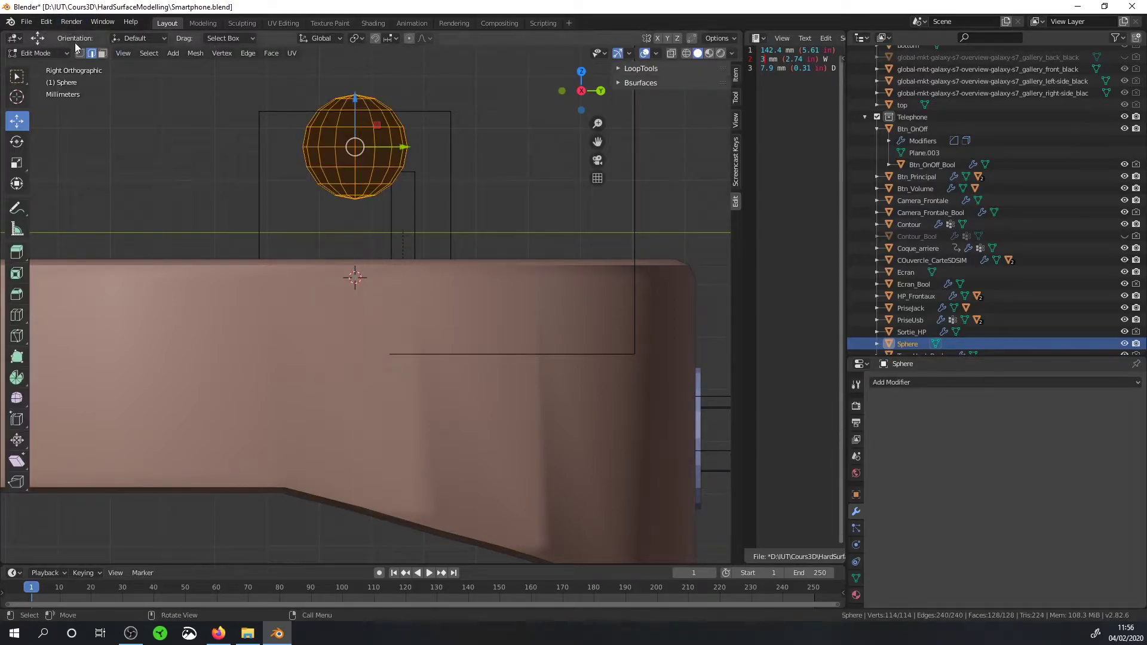
# Step: In Edit Mode, box-select the sphere's bottom vertices and delete them
pyautogui.click(82, 55)
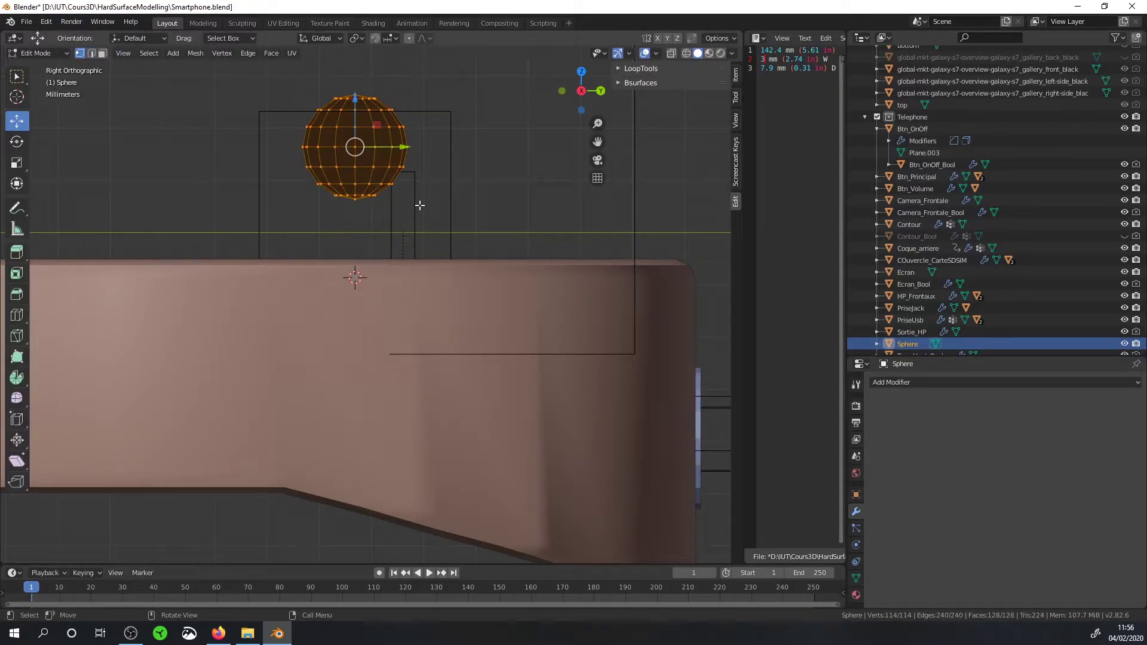
pyautogui.hotkey('alt', 'a')
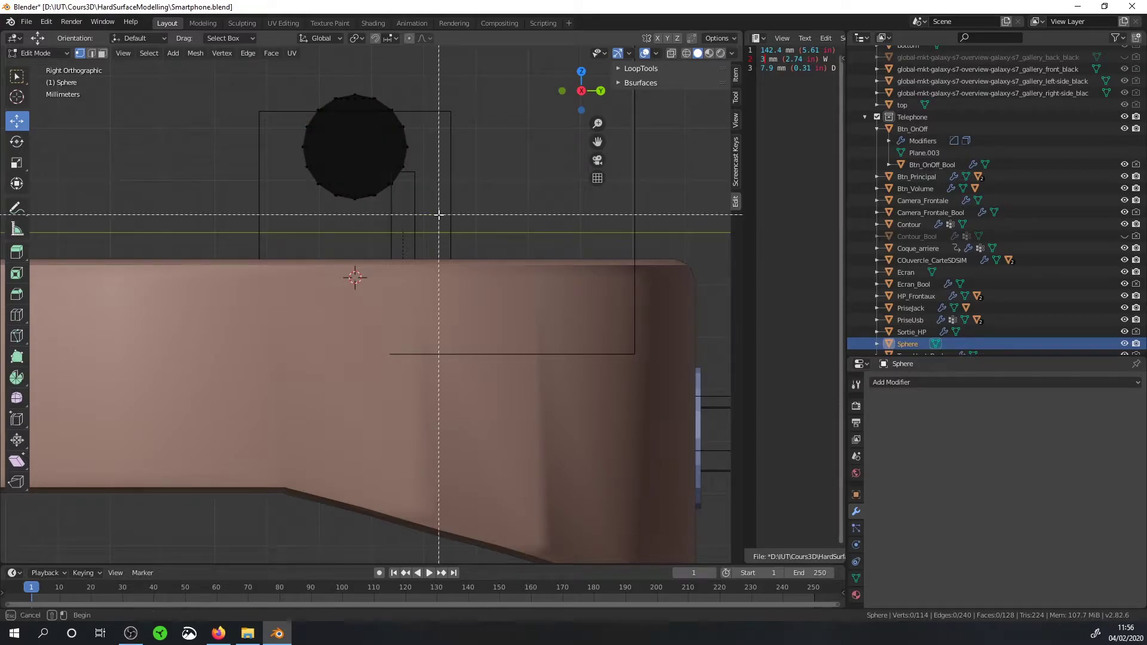
pyautogui.moveTo(438, 213); pyautogui.dragTo(264, 146)
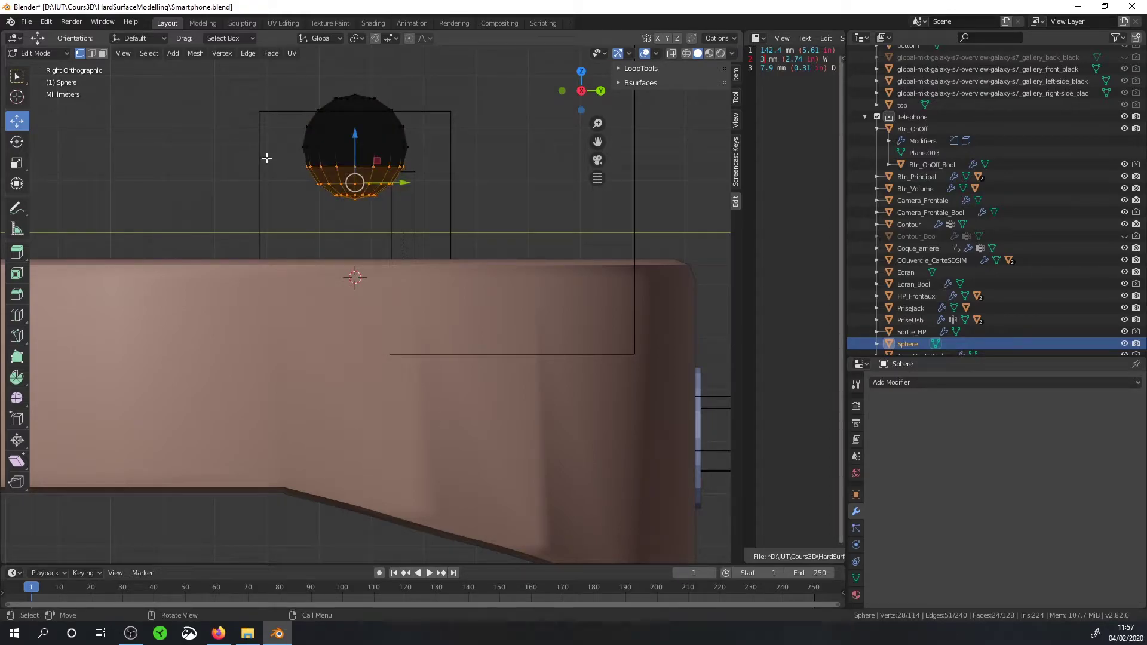
pyautogui.press('x')
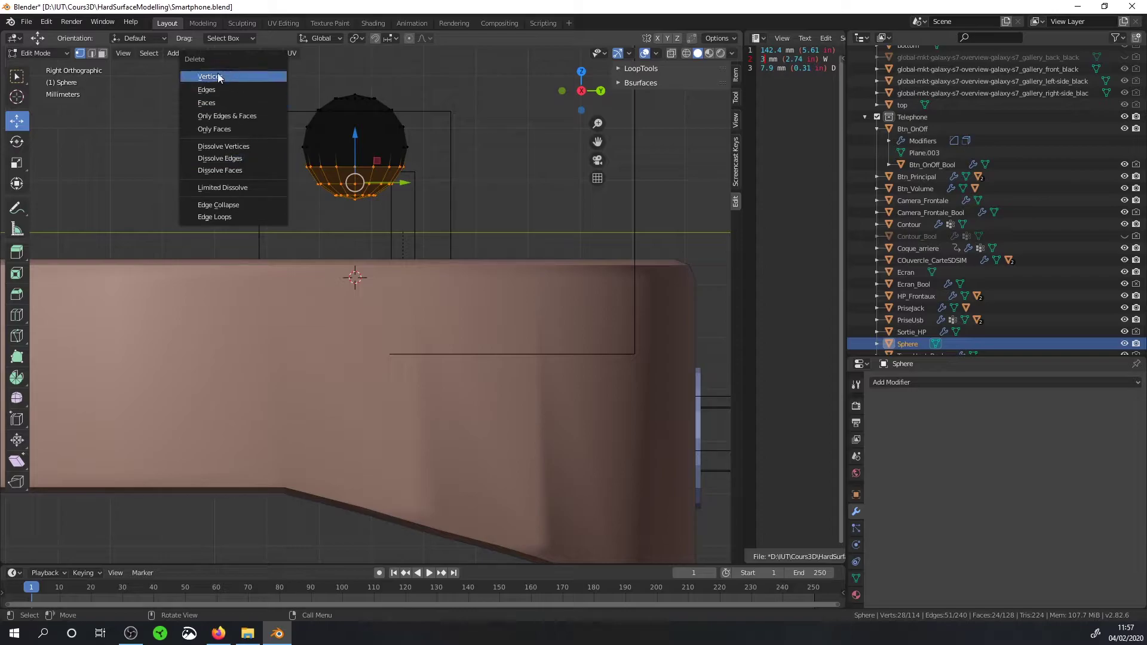
pyautogui.click(217, 74)
# Step: Turn off weight display, then delete the remaining lower-half vertex rows and a stray vertex
pyautogui.click(657, 53)
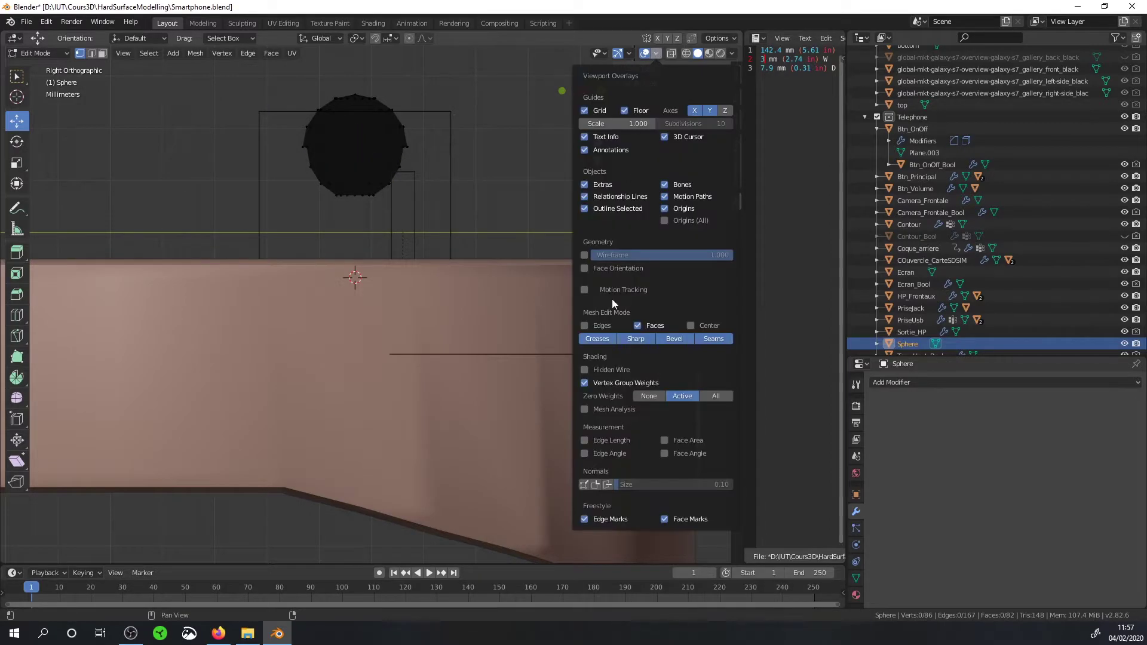
pyautogui.click(589, 382)
pyautogui.moveTo(436, 215); pyautogui.dragTo(265, 159)
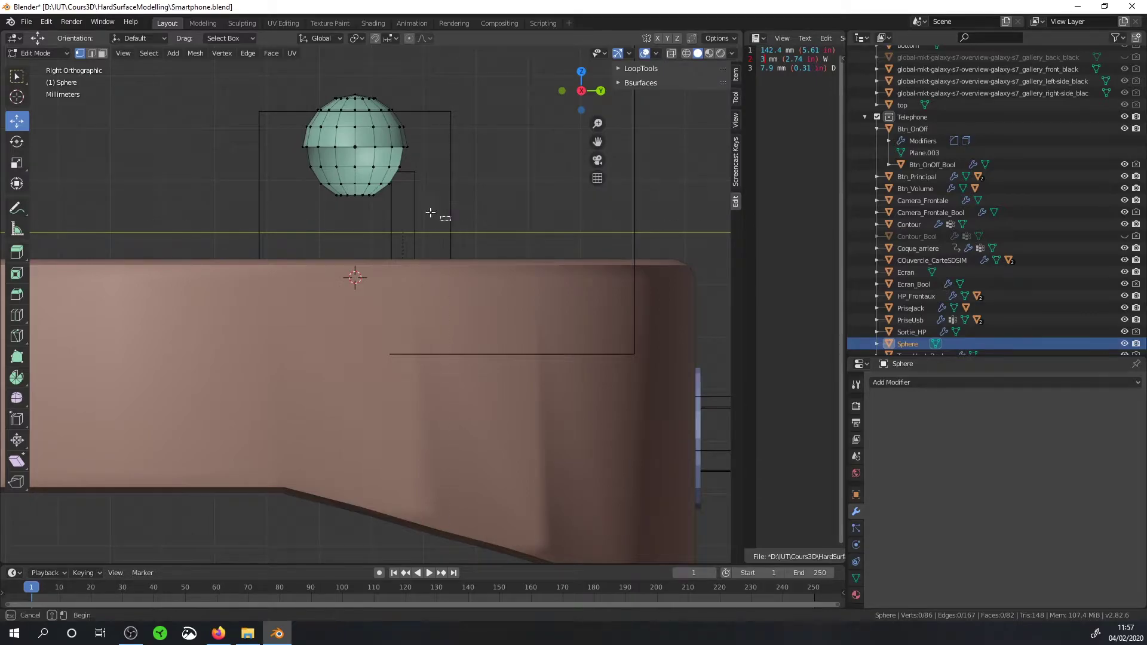
pyautogui.press('x')
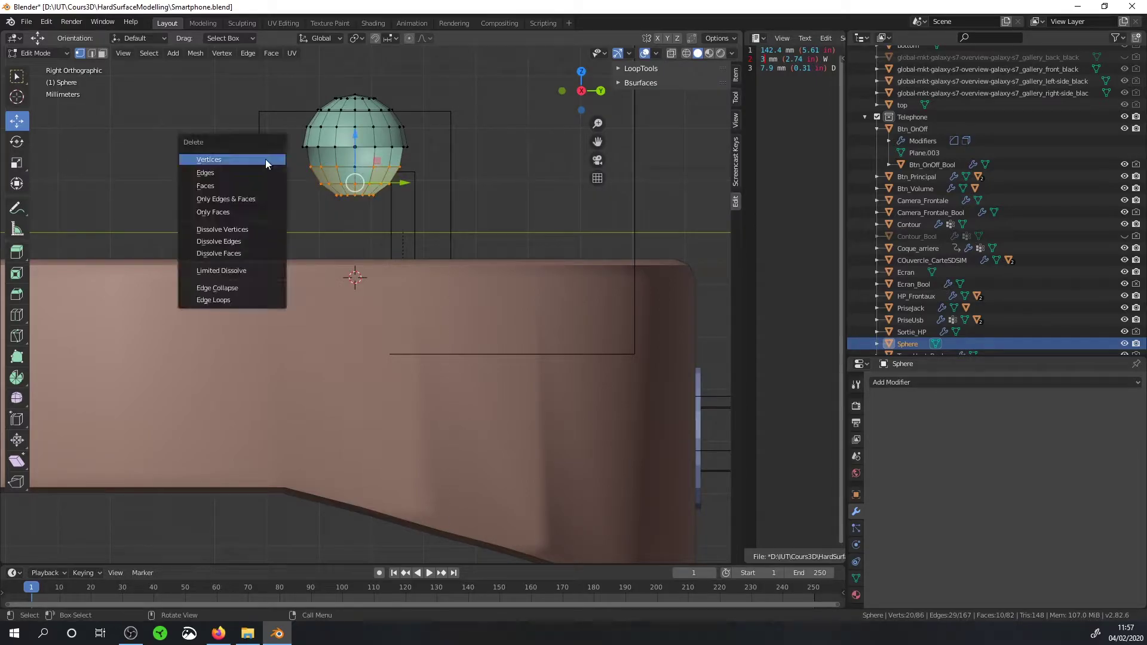
pyautogui.click(265, 159)
pyautogui.click(354, 167)
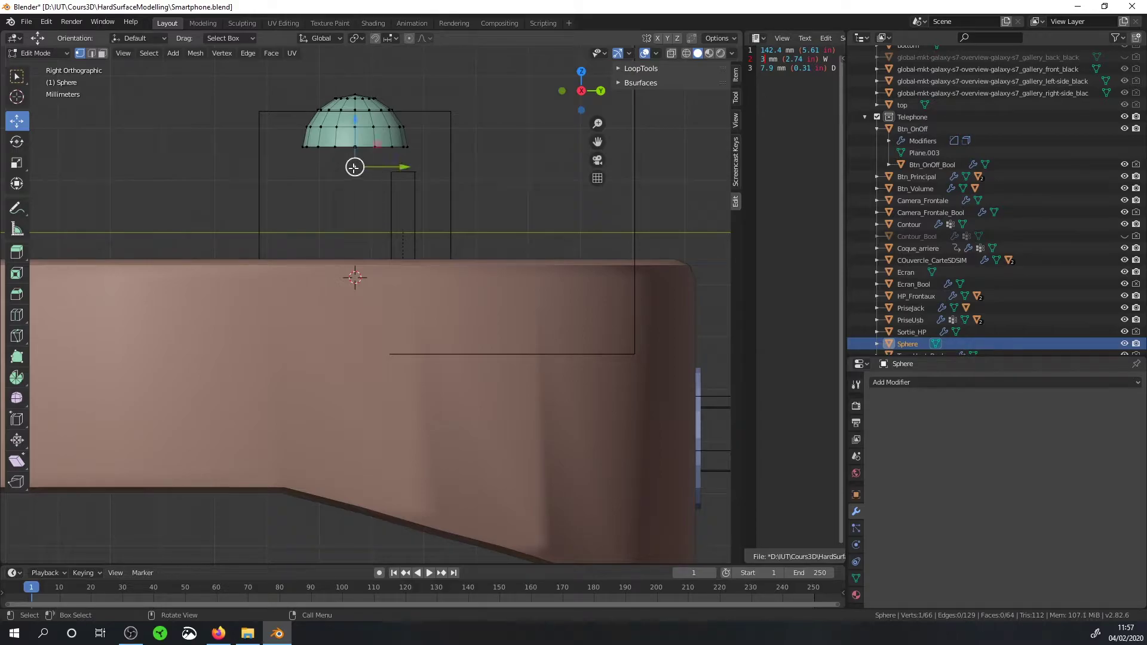
pyautogui.press('x')
pyautogui.click(385, 197)
# Step: Lower the dome into the phone body and rename it ObjectifCameraFrontale
pyautogui.press('Tab')
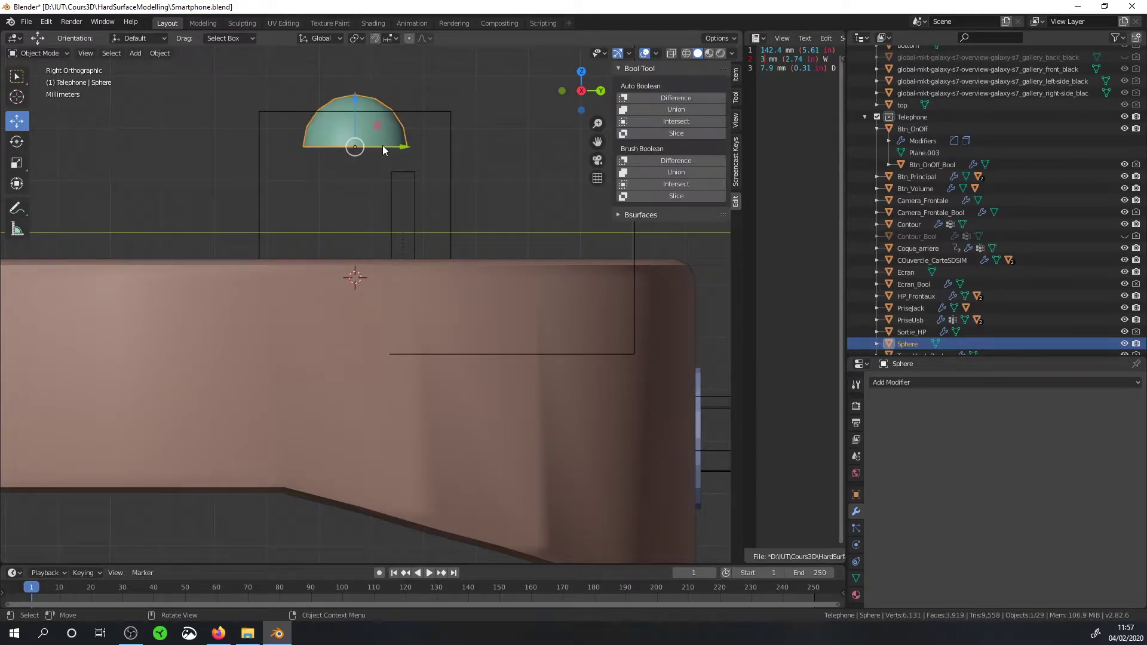
pyautogui.moveTo(361, 101); pyautogui.dragTo(361, 238)
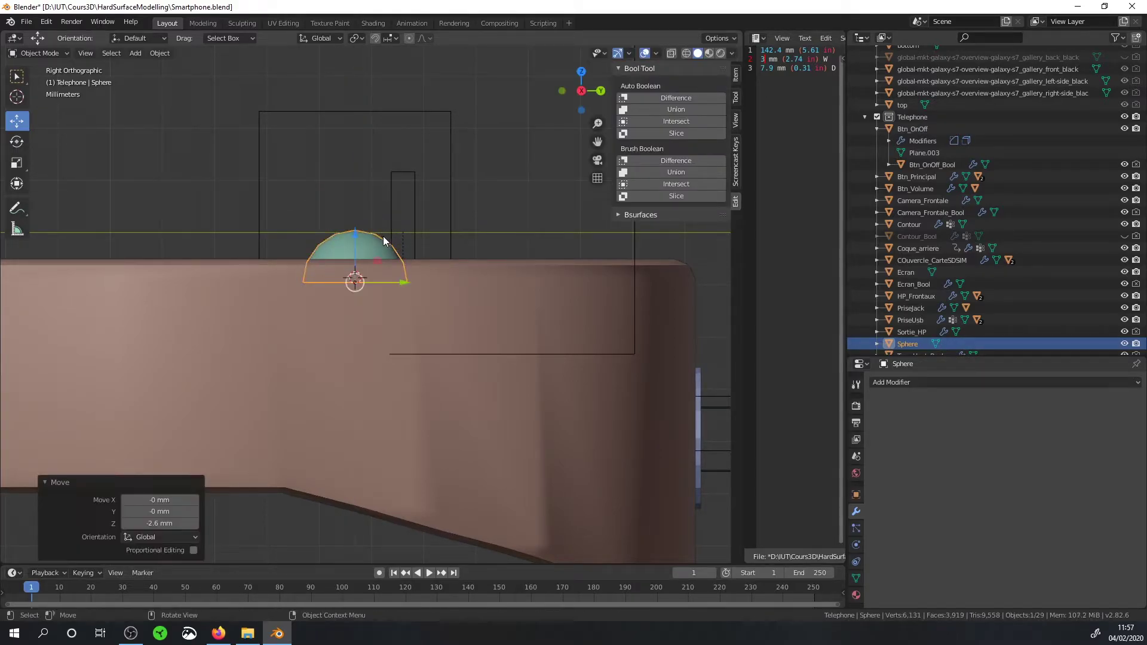
pyautogui.doubleClick(907, 344)
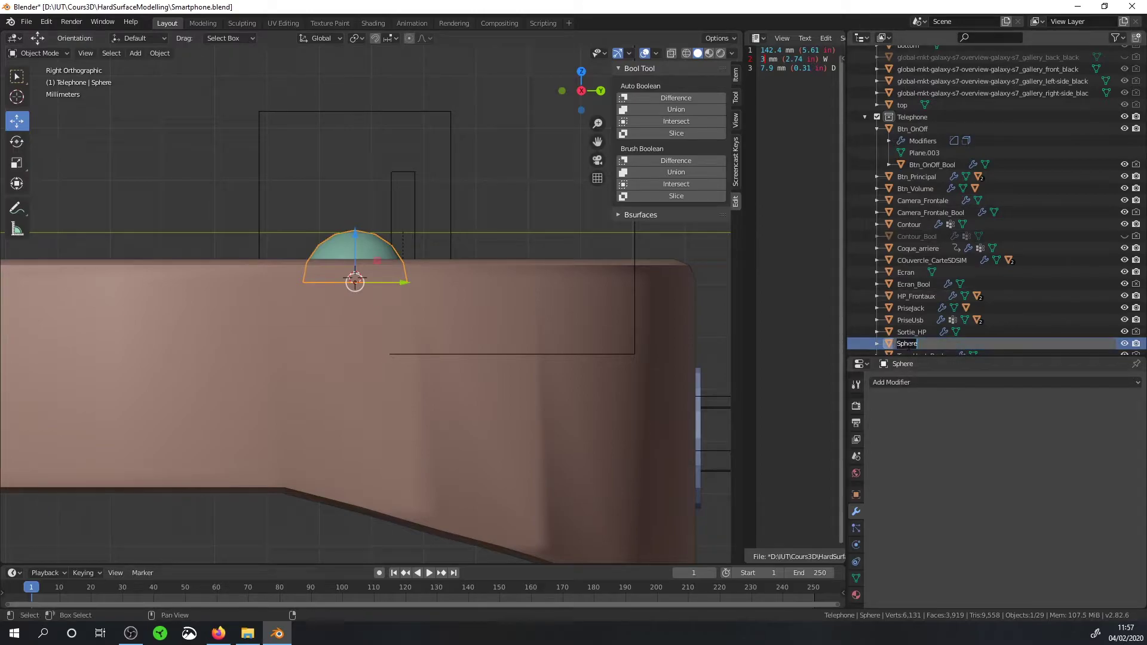
pyautogui.write('ObjectifCameraFrontal')
pyautogui.press('Return')
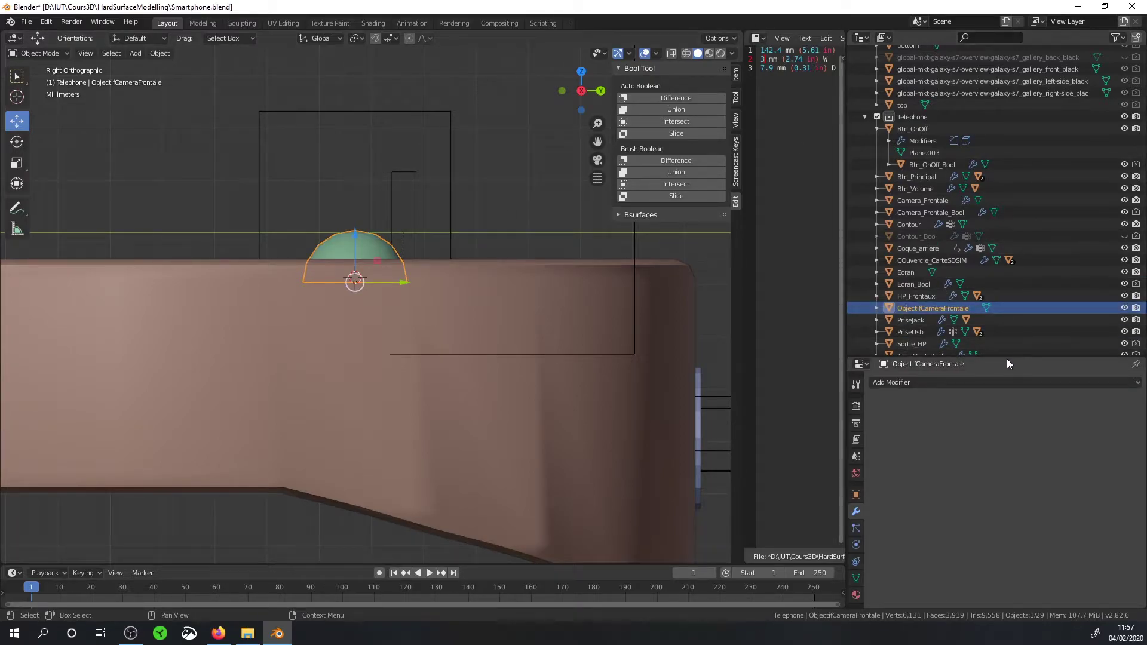
# Step: Enlarge the dome to fill the camera ring and flatten its height
pyautogui.moveTo(1000, 357); pyautogui.dragTo(1014, 482)
pyautogui.moveTo(358, 269); pyautogui.dragTo(382, 278, button='middle')
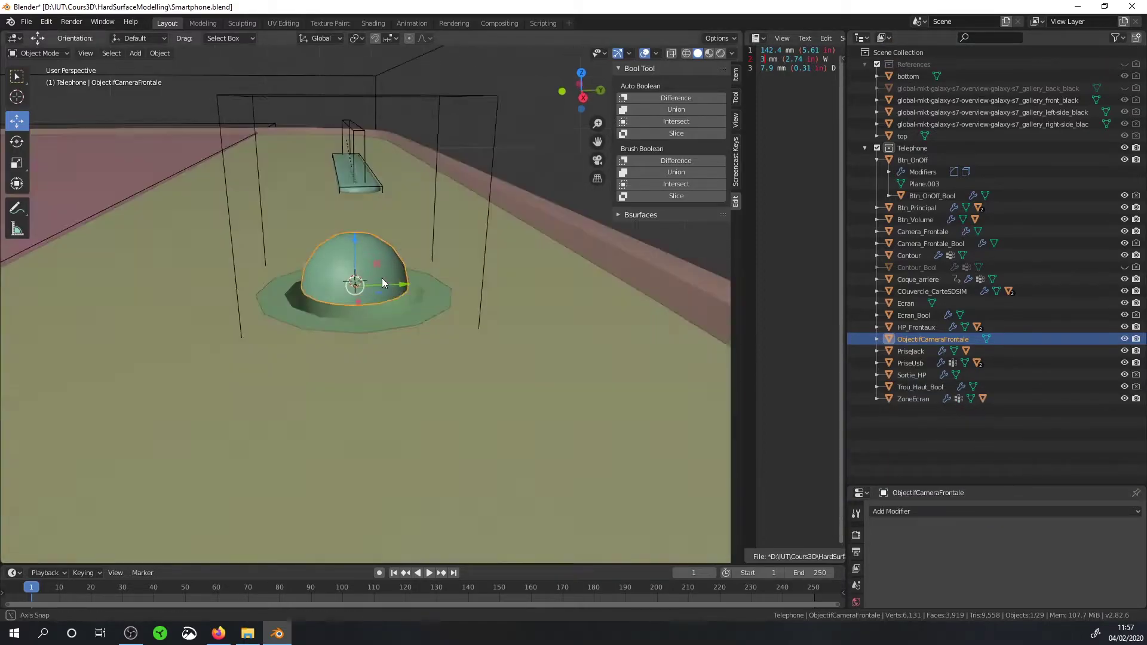
pyautogui.scroll(2, 425, 293)
pyautogui.press('s')
pyautogui.click(419, 314)
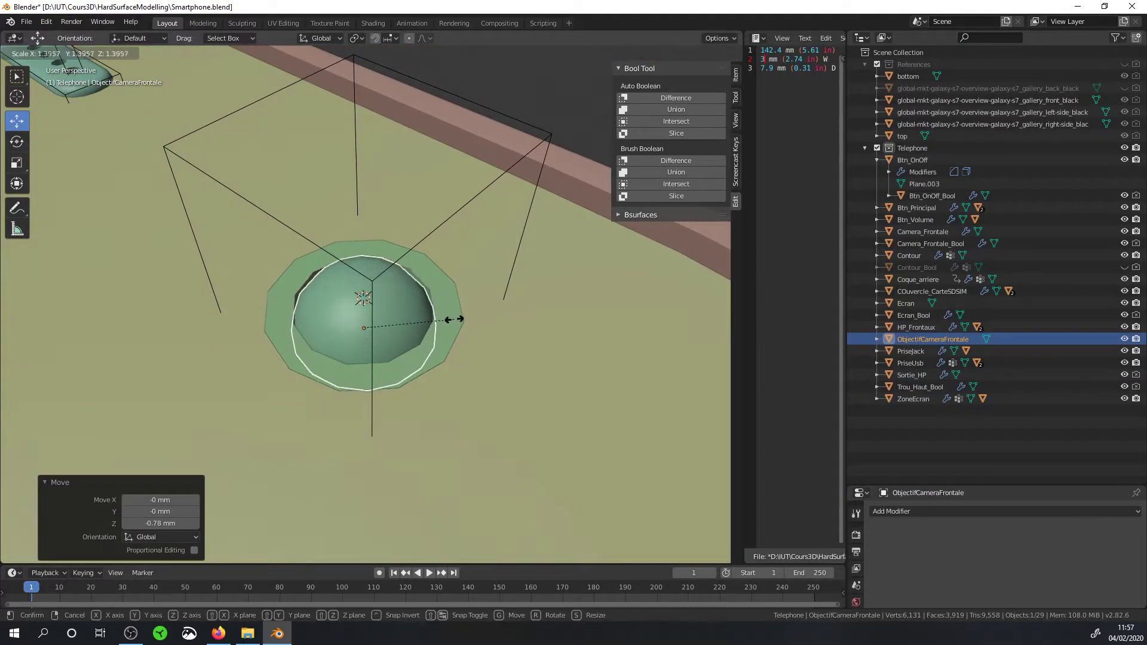
pyautogui.moveTo(419, 314); pyautogui.dragTo(385, 288, button='middle')
pyautogui.press('g')
pyautogui.press('z')
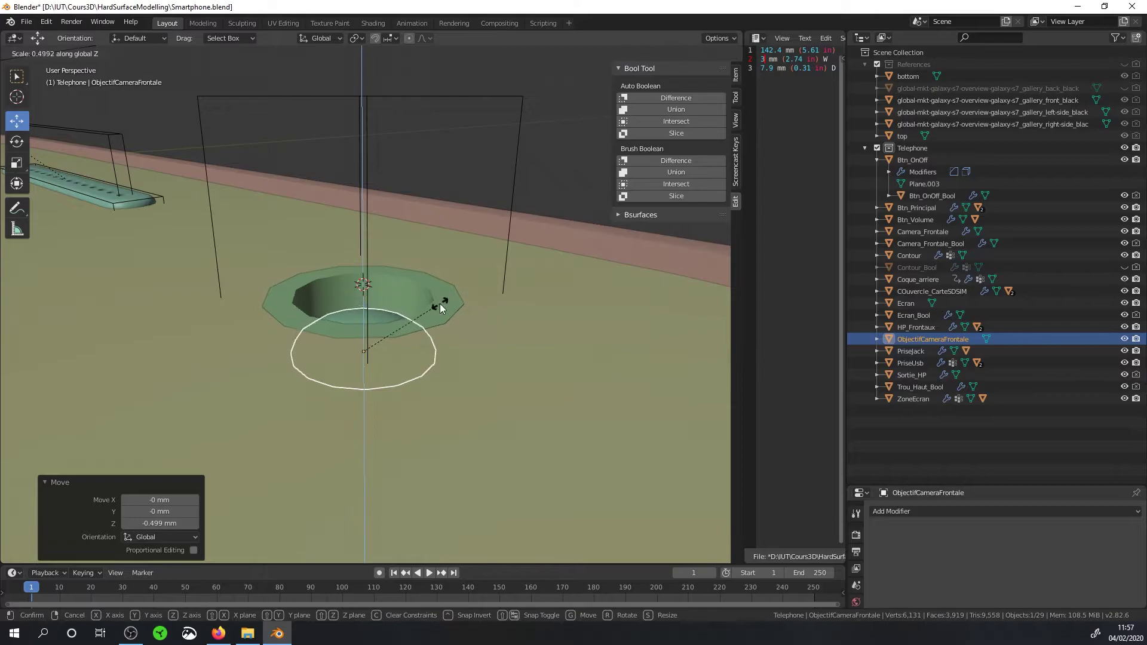
pyautogui.click(383, 279)
# Step: Sink the dome slightly into the ring and apply its scale
pyautogui.moveTo(382, 278); pyautogui.dragTo(326, 249, button='middle')
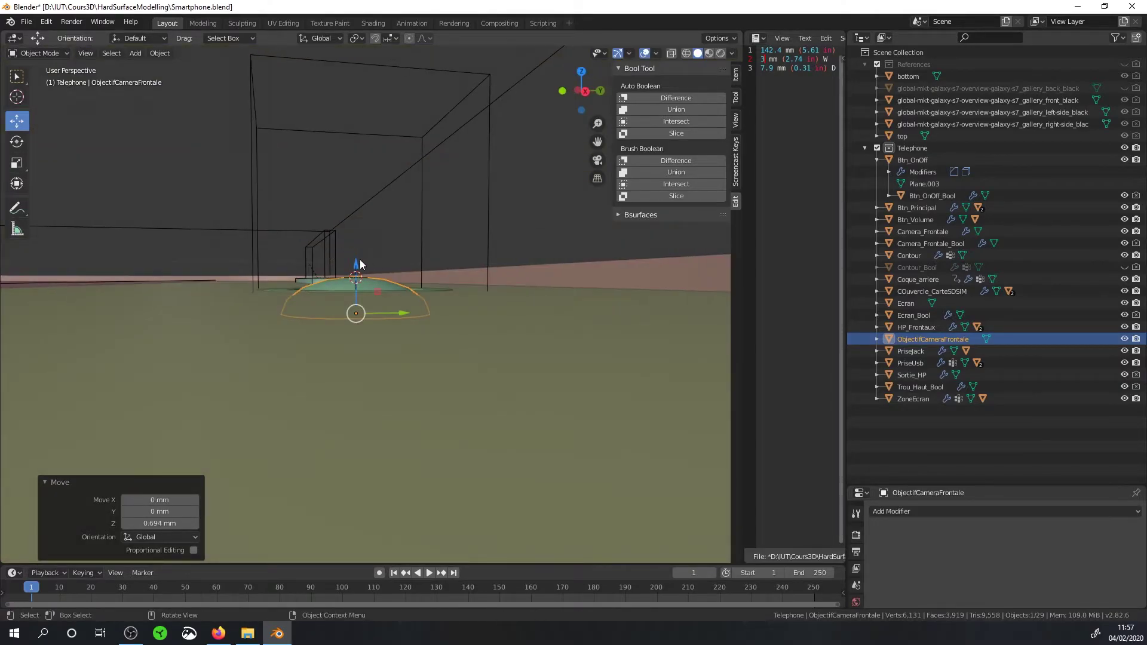
pyautogui.moveTo(357, 264); pyautogui.dragTo(363, 277)
pyautogui.moveTo(363, 277)
pyautogui.mouseDown(button='middle')
pyautogui.moveTo(435, 314)
pyautogui.moveTo(453, 360)
pyautogui.mouseUp(button='middle')
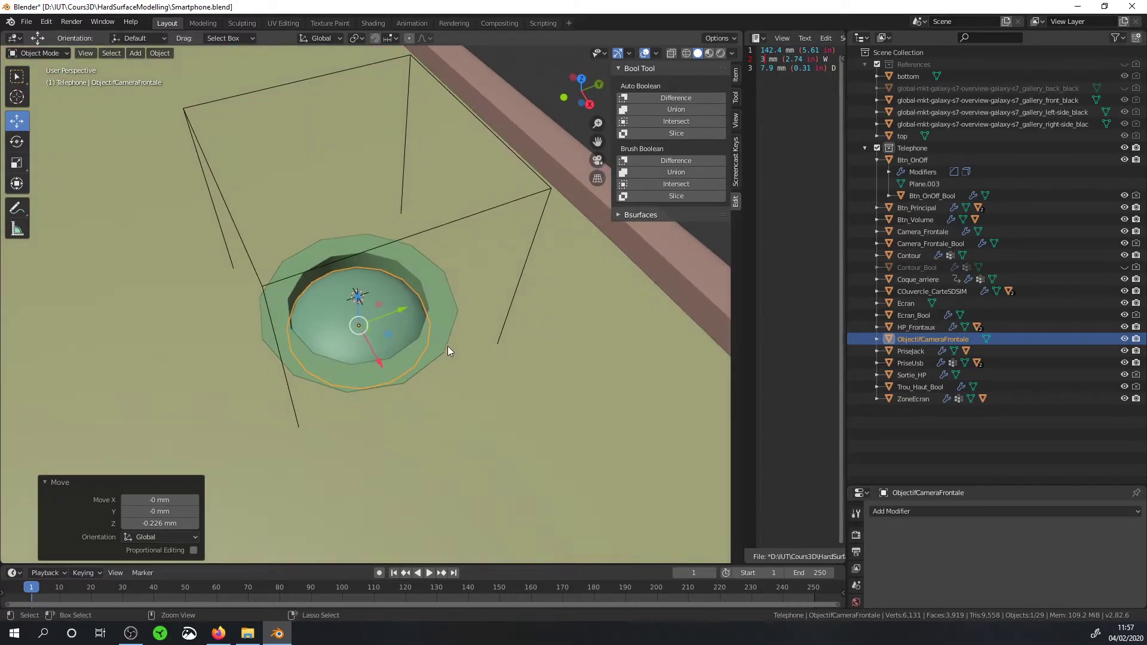
pyautogui.hotkey('ctrl', 'a')
pyautogui.click(447, 345)
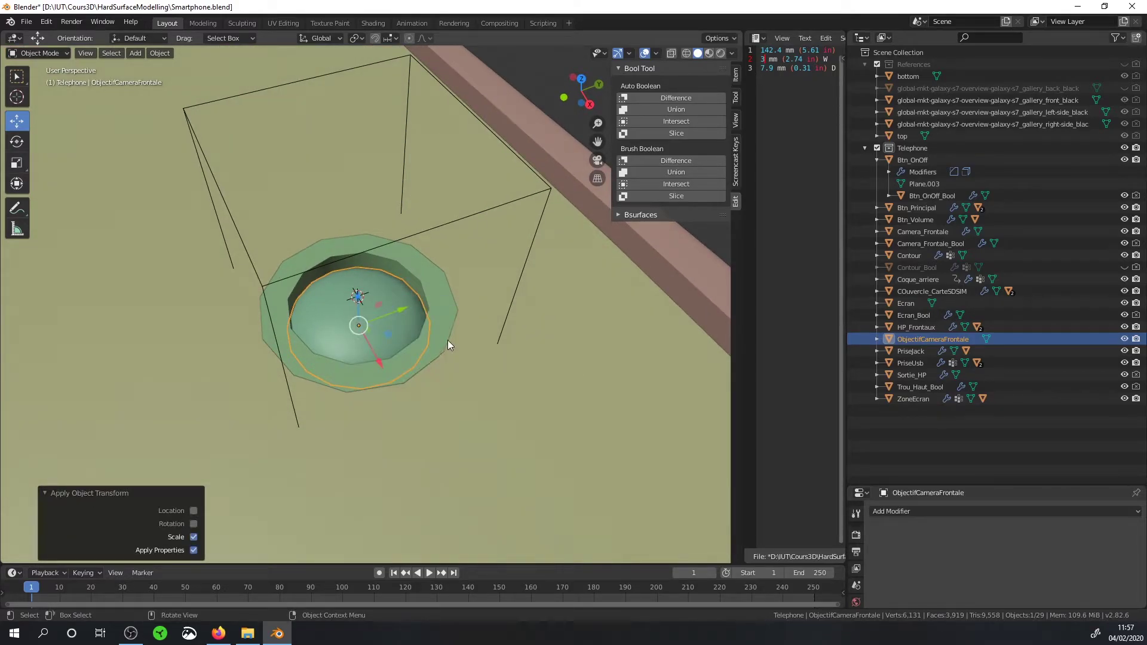
# Step: Parent the dome to Camera_Frontale, keeping its position
pyautogui.moveTo(449, 345); pyautogui.dragTo(509, 349, button='middle')
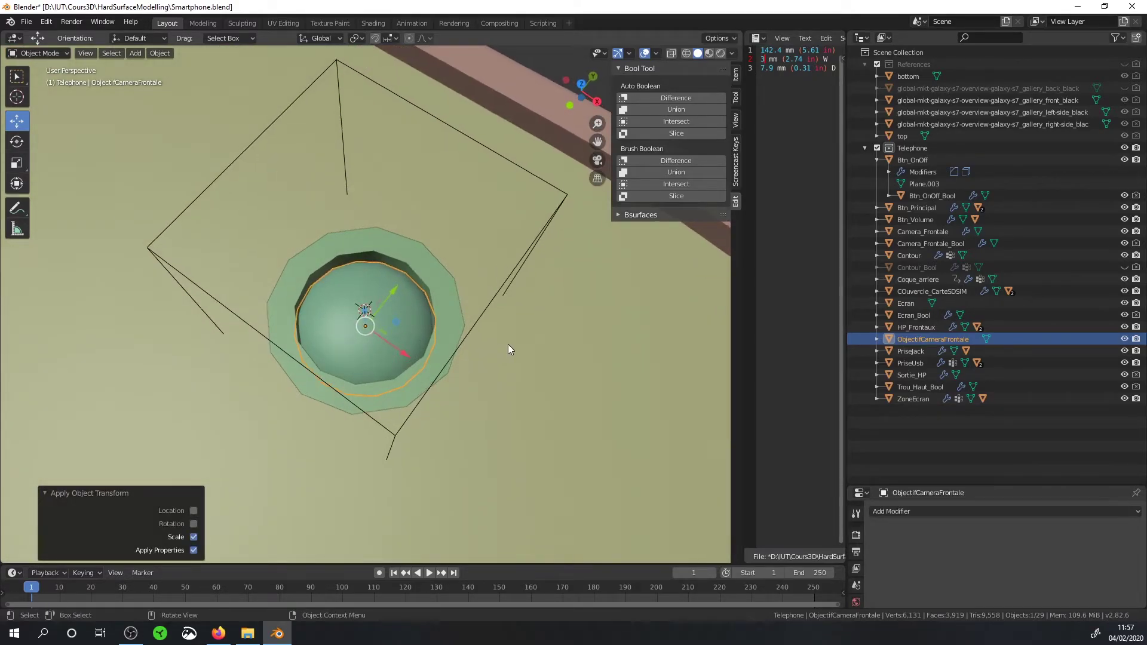
pyautogui.keyDown('shift'); pyautogui.click(441, 277); pyautogui.keyUp('shift')
pyautogui.hotkey('ctrl', 'p')
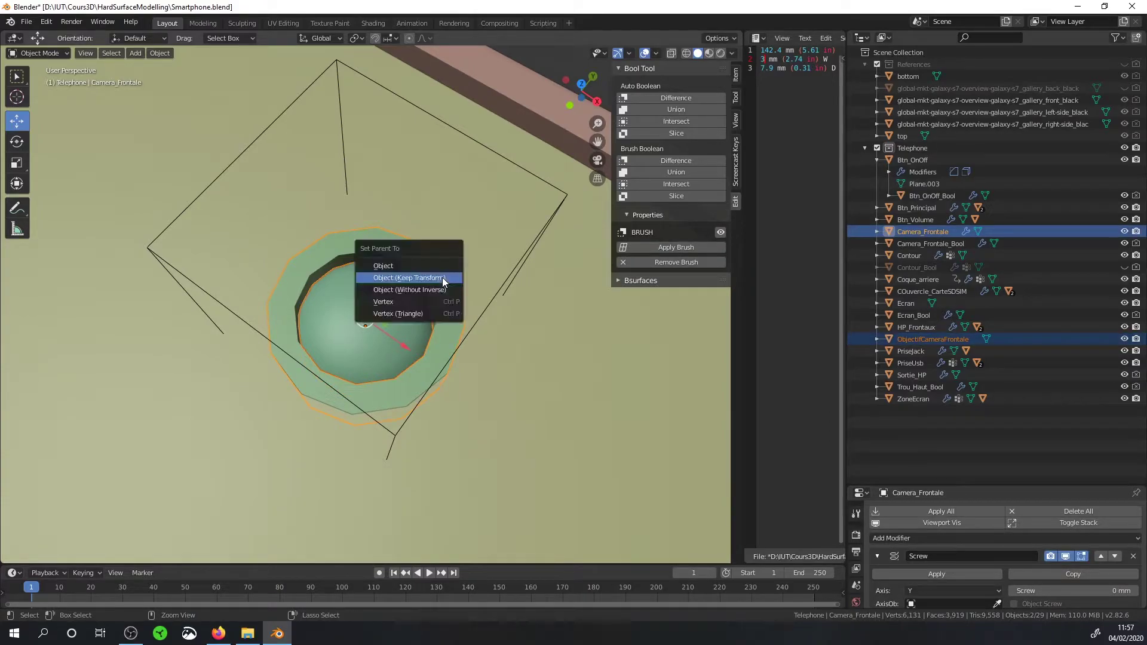
pyautogui.click(442, 277)
# Step: Make ZoneEcran a child of Camera_Frontale
pyautogui.click(497, 148)
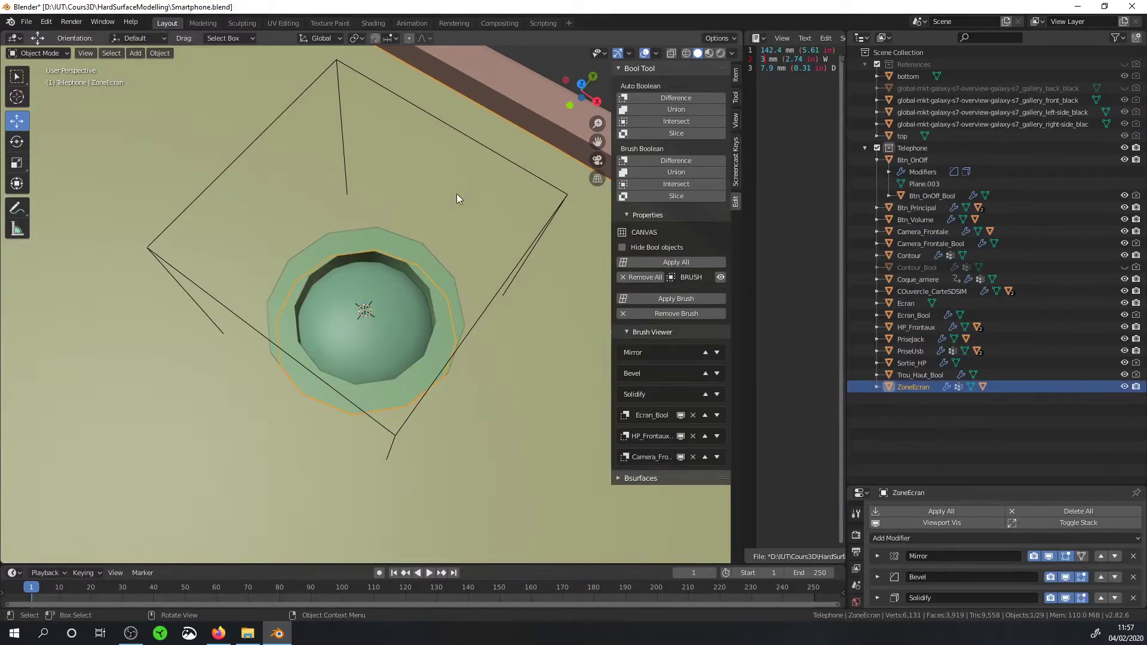
pyautogui.keyDown('shift'); pyautogui.click(421, 249); pyautogui.keyUp('shift')
pyautogui.hotkey('ctrl', 'p')
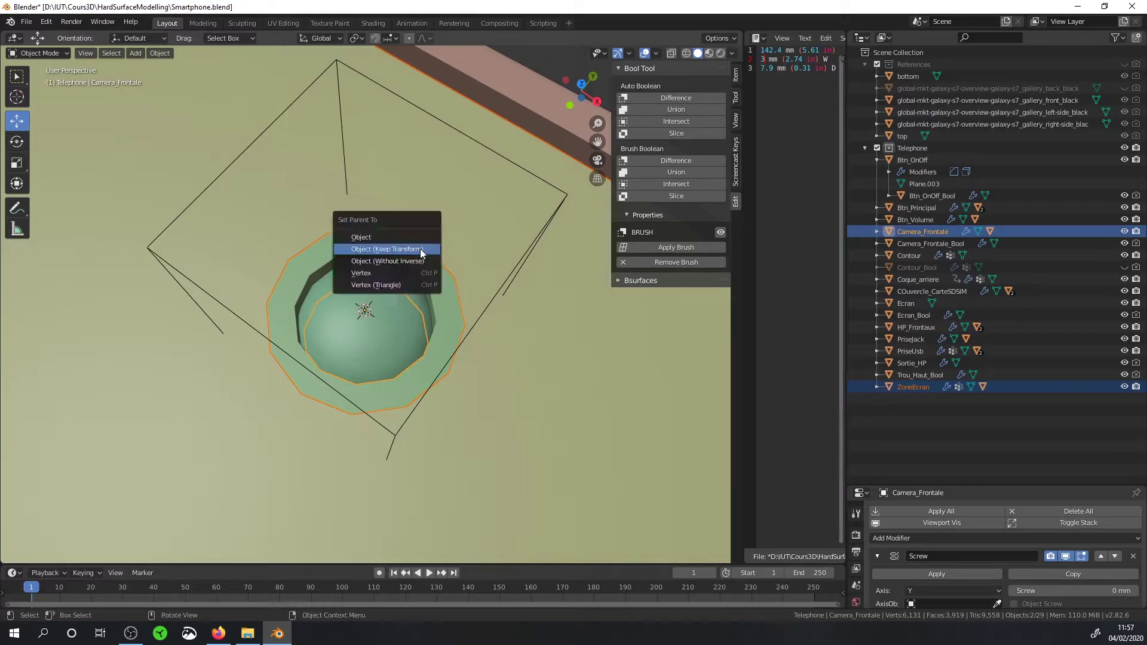
pyautogui.click(420, 249)
# Step: Move the Contour object, then undo the move to restore its position
pyautogui.click(421, 288)
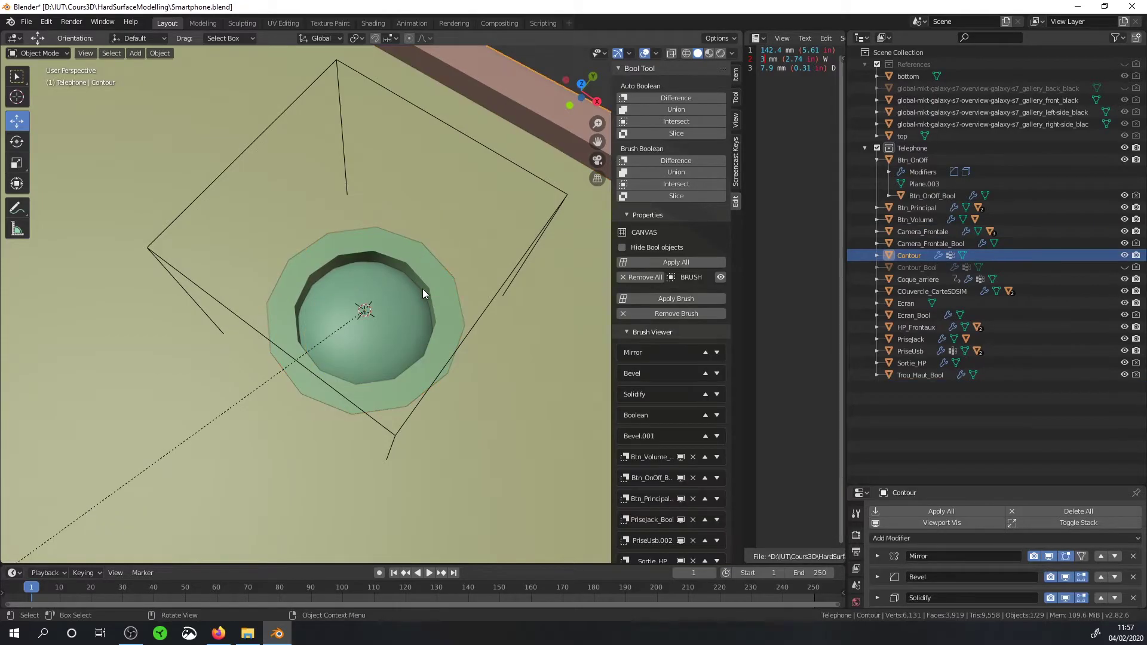
pyautogui.press('g')
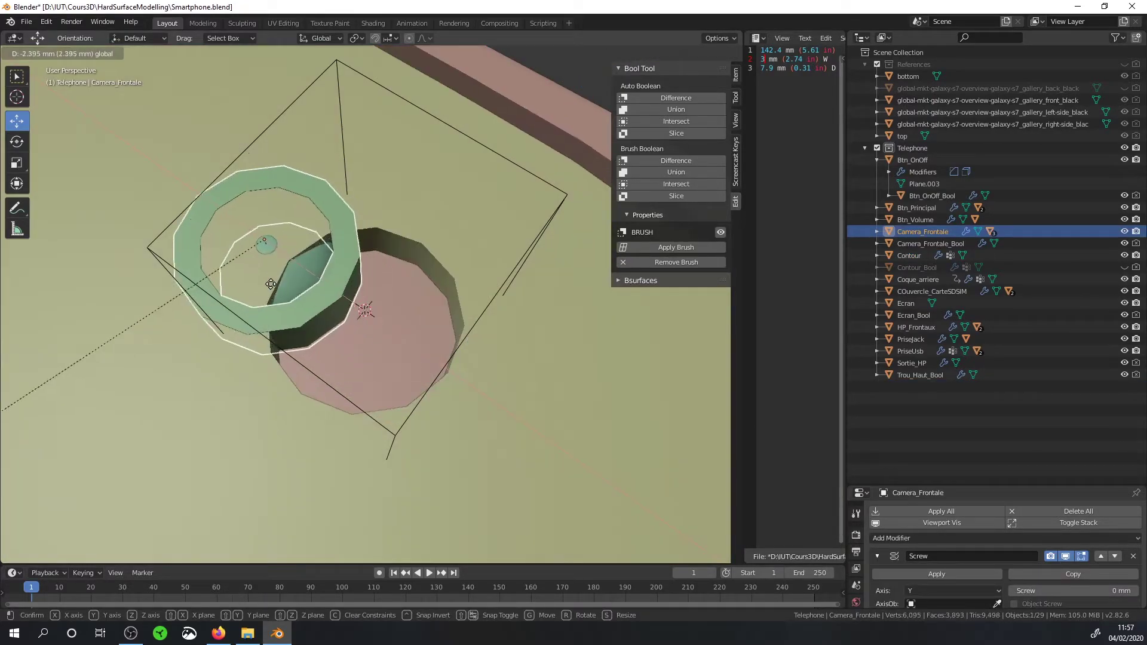
pyautogui.click(274, 284)
pyautogui.hotkey('ctrl', 'z')
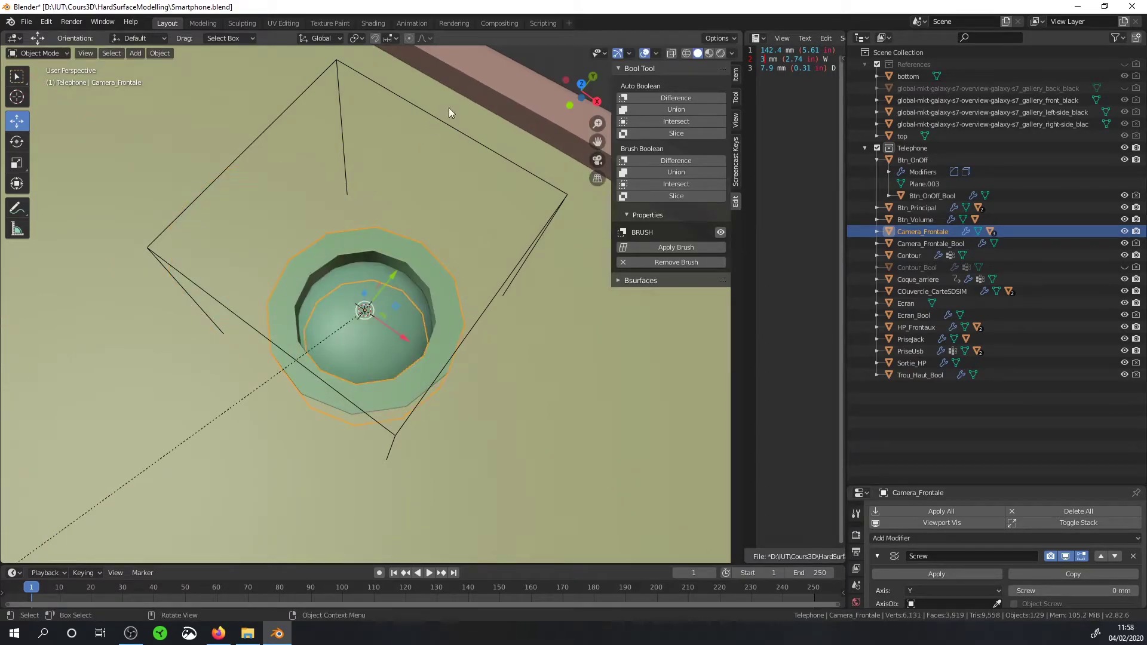
# Step: Parent Camera_Frontale_Bool to Camera_Frontale with Keep Transform, then deselect it
pyautogui.click(443, 119)
pyautogui.keyDown('shift'); pyautogui.click(412, 253); pyautogui.keyUp('shift')
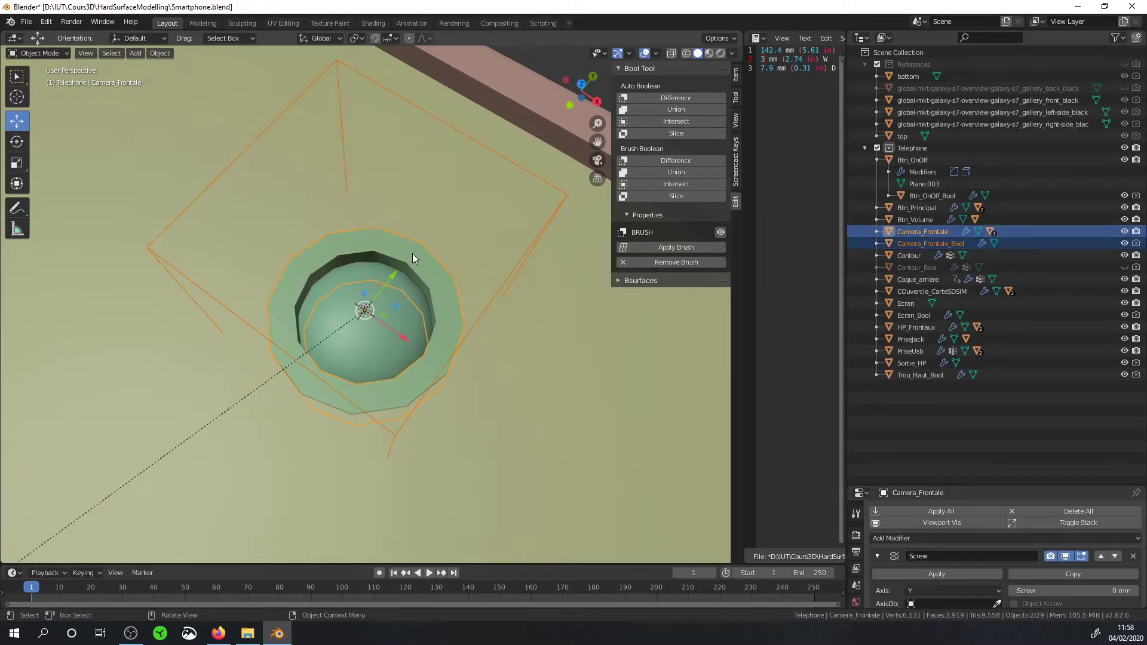
pyautogui.hotkey('ctrl', 'p')
pyautogui.click(414, 255)
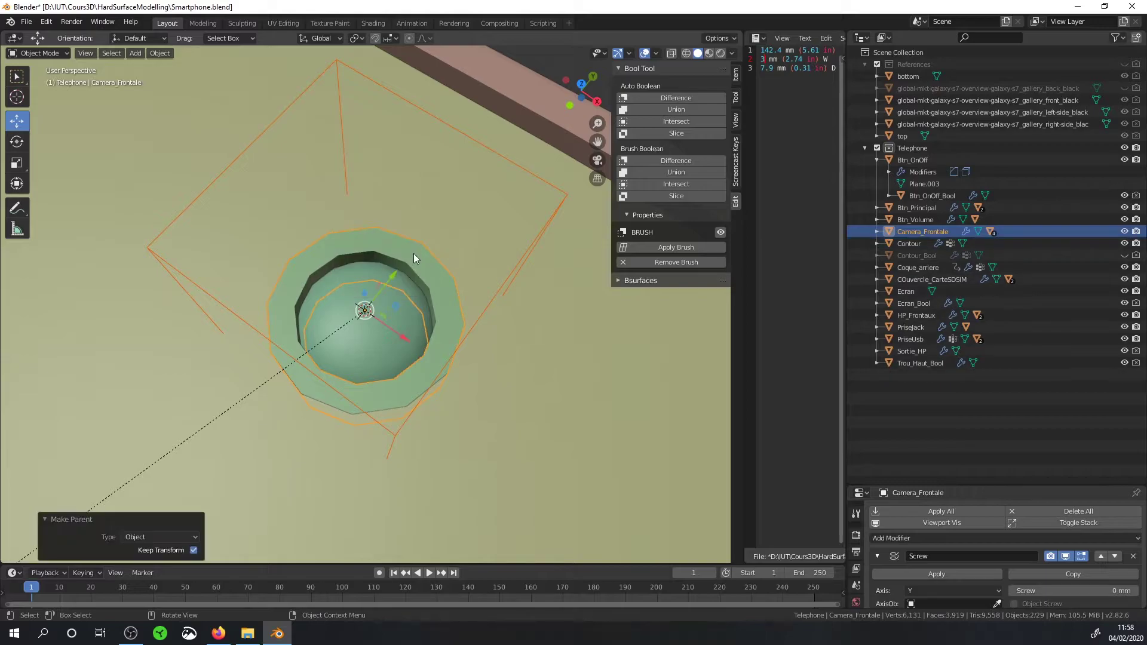
pyautogui.click(422, 337)
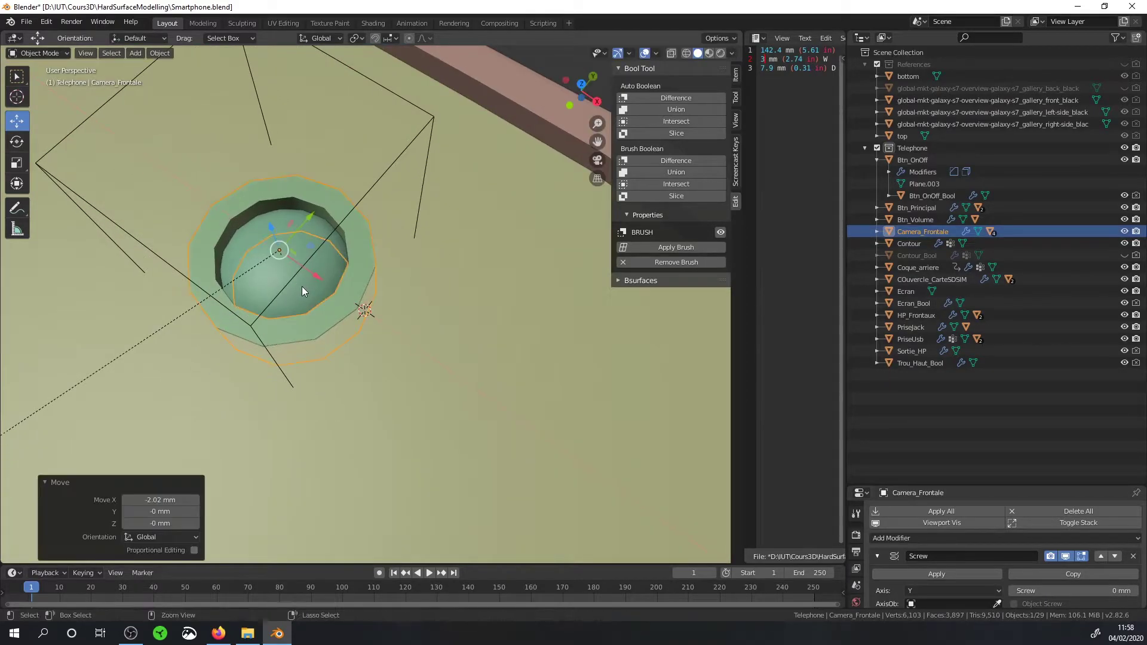
# Step: Expand Camera_Frontale in the Outliner and select its whole hierarchy
pyautogui.moveTo(302, 285)
pyautogui.mouseDown(button='middle')
pyautogui.moveTo(364, 310)
pyautogui.moveTo(454, 268)
pyautogui.moveTo(461, 289)
pyautogui.mouseUp(button='middle')
pyautogui.scroll(-5, 364, 311)
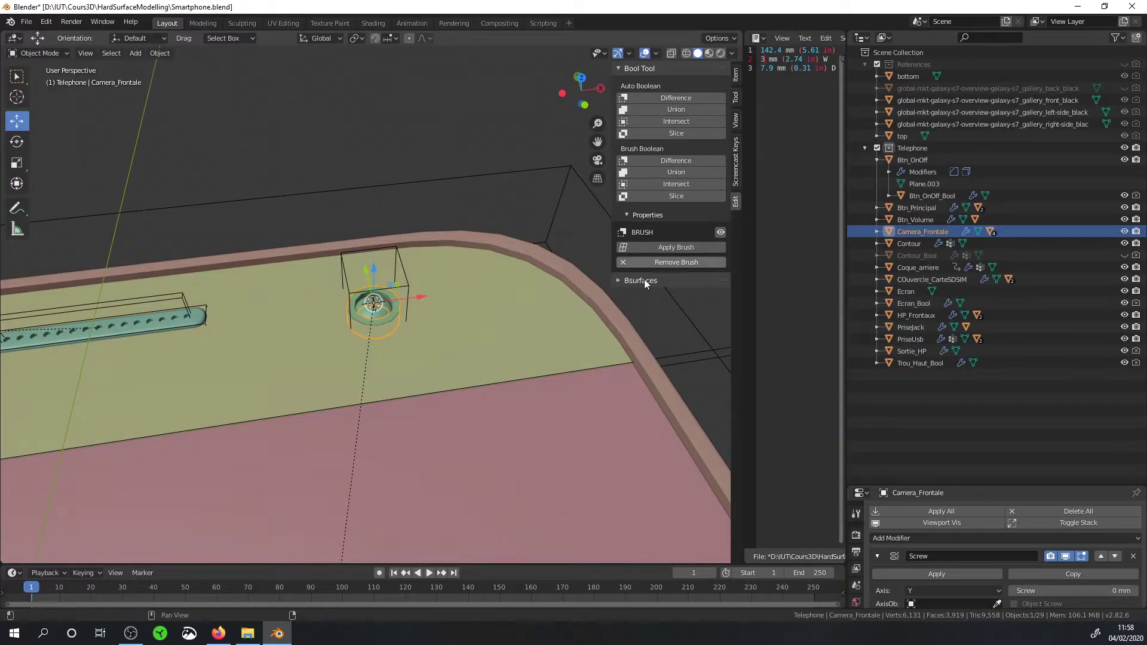
pyautogui.scroll(2, 465, 267)
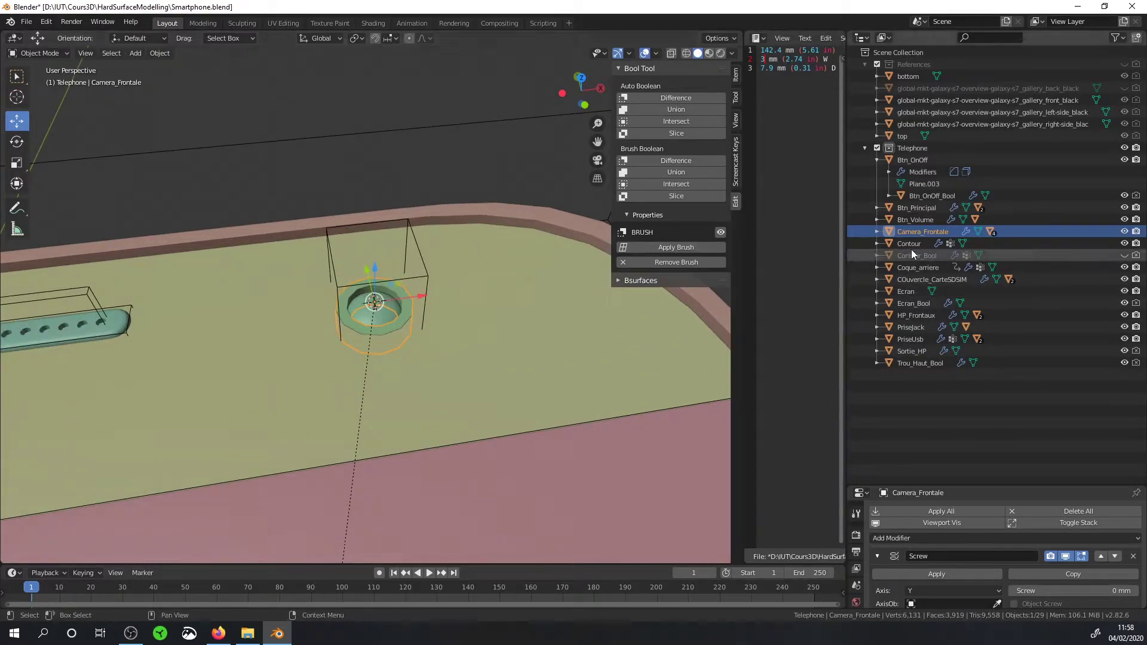
pyautogui.click(876, 231)
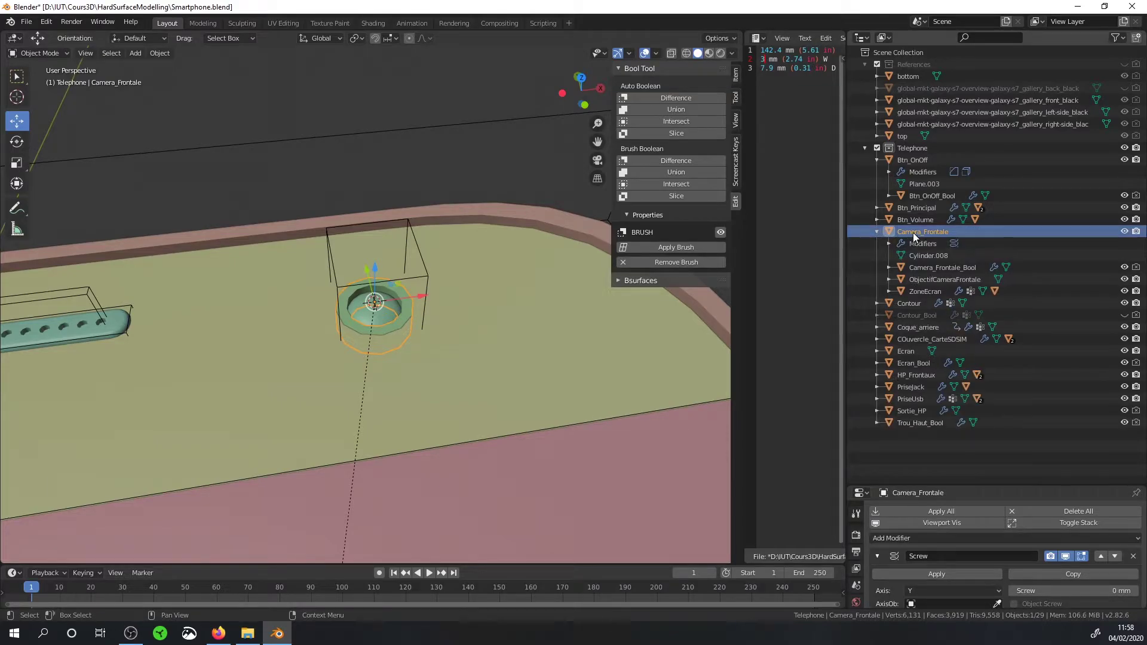
pyautogui.rightClick(912, 232)
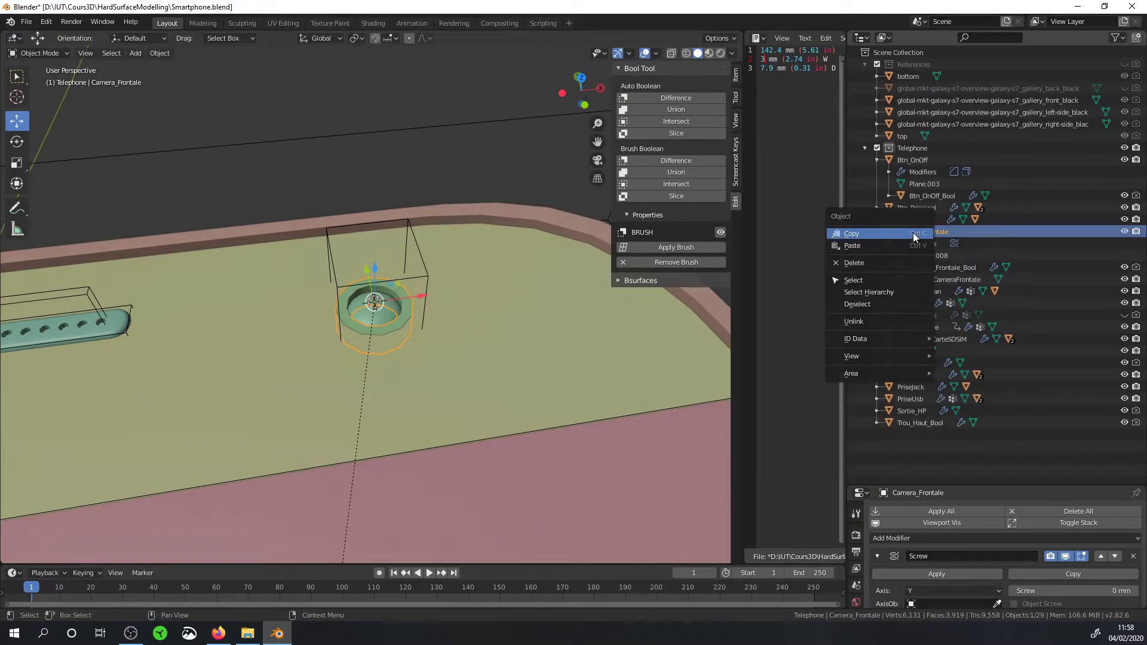
pyautogui.click(881, 292)
pyautogui.moveTo(404, 307)
pyautogui.mouseDown(button='middle')
pyautogui.moveTo(421, 268)
pyautogui.moveTo(379, 216)
pyautogui.mouseUp(button='middle')
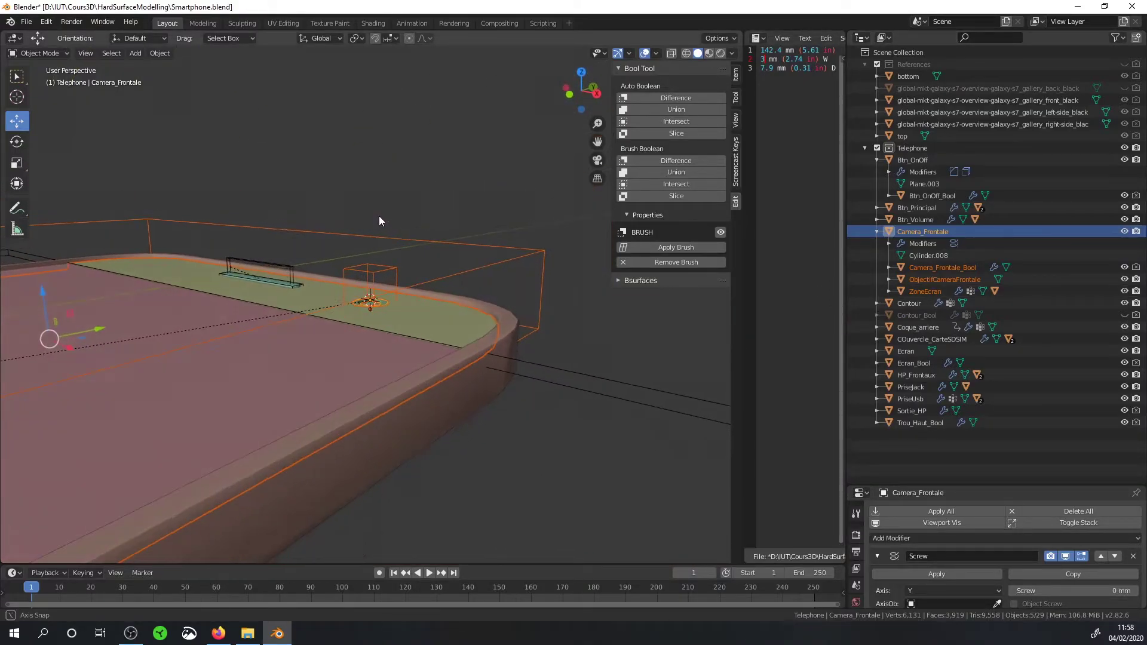
# Step: Clear ZoneEcran's parent, then reselect Camera_Frontale and zoom toward the camera hole
pyautogui.click(917, 292)
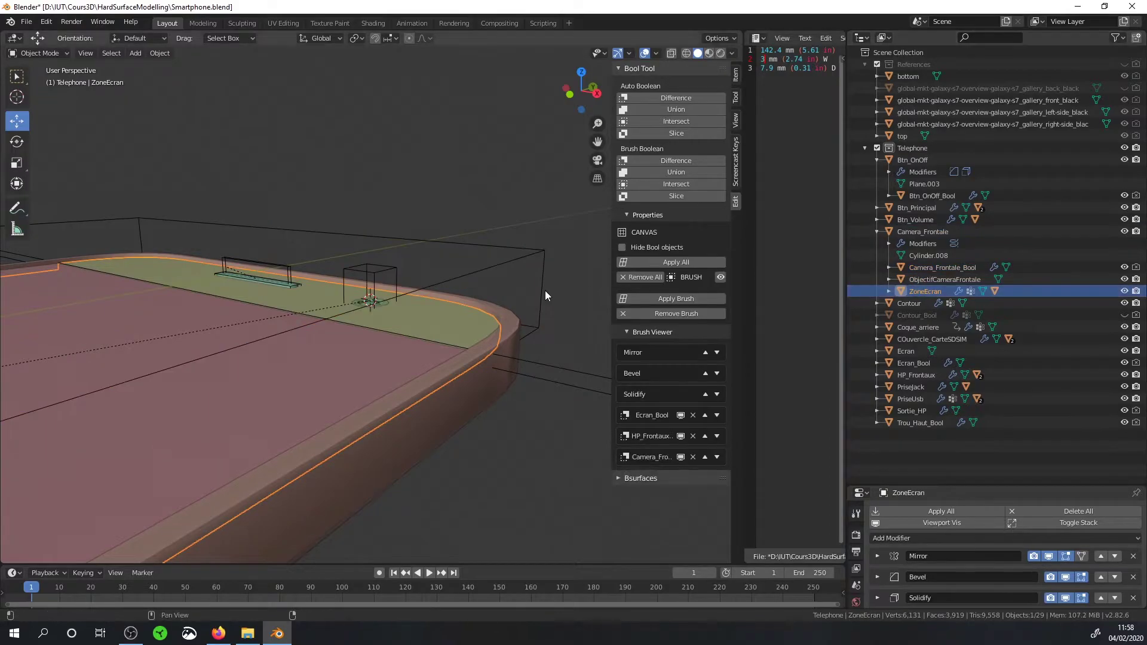
pyautogui.hotkey('alt', 'p')
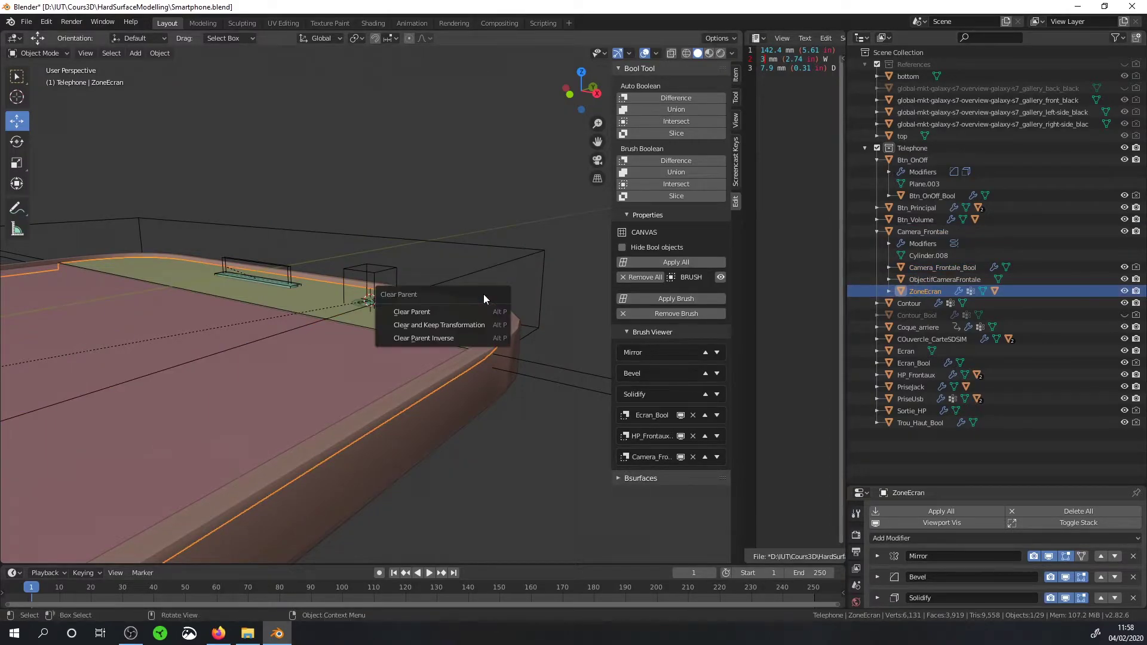
pyautogui.click(461, 312)
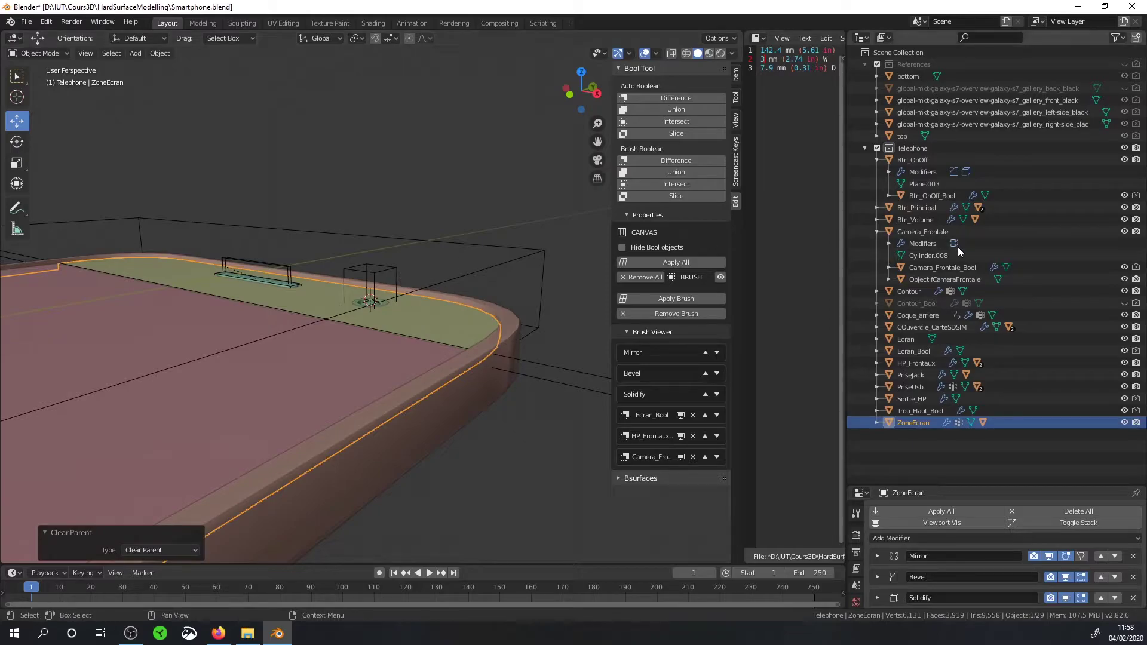
pyautogui.click(931, 231)
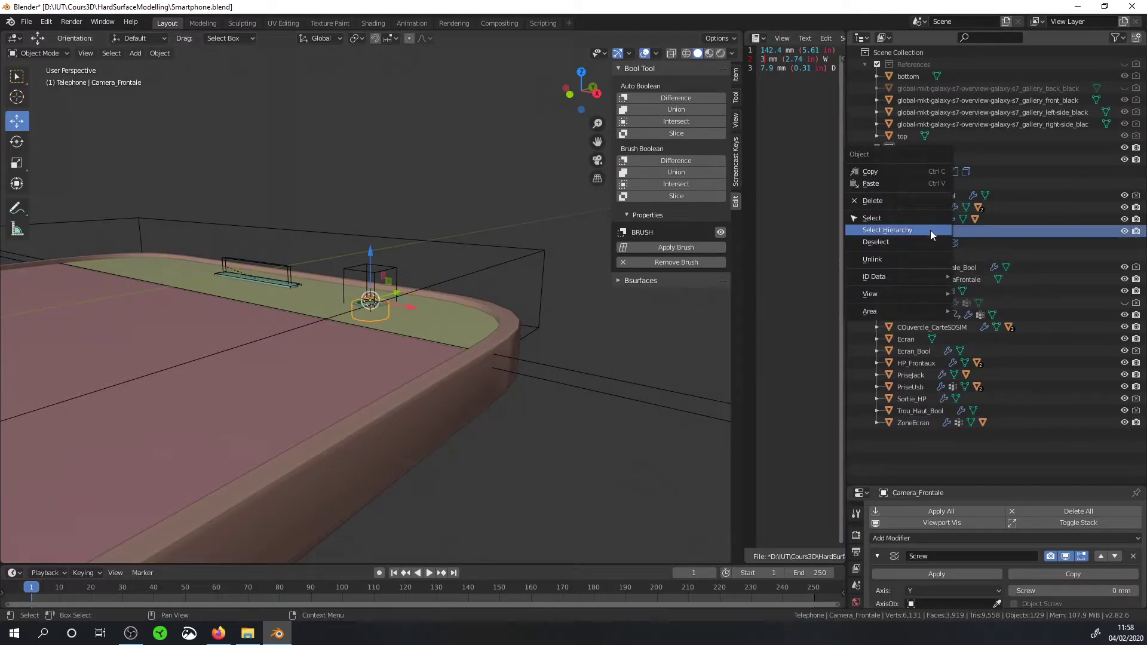
pyautogui.moveTo(480, 273); pyautogui.dragTo(525, 325, button='middle')
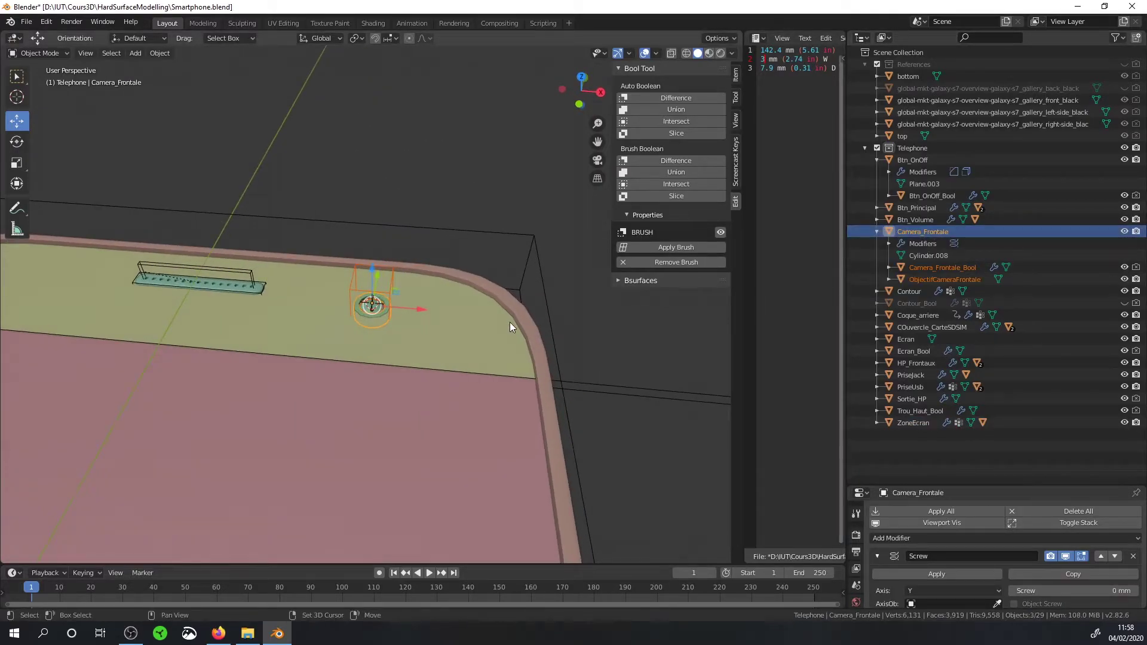
# Step: Duplicate Camera_Frontale with its children and move the copy 30.8 mm along X
pyautogui.hotkey('shift', 'd')
pyautogui.press('Escape')
pyautogui.press('g')
pyautogui.press('x')
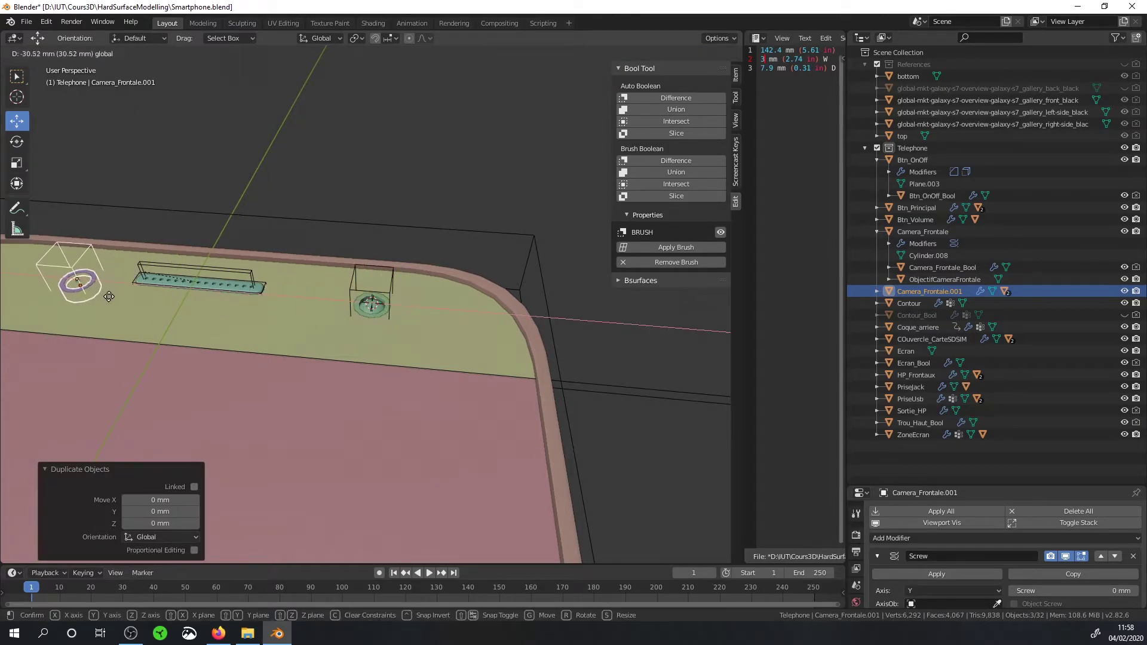
pyautogui.click(120, 295)
pyautogui.keyDown('shift'); pyautogui.moveTo(120, 294); pyautogui.dragTo(474, 322, button='middle'); pyautogui.keyUp('shift')
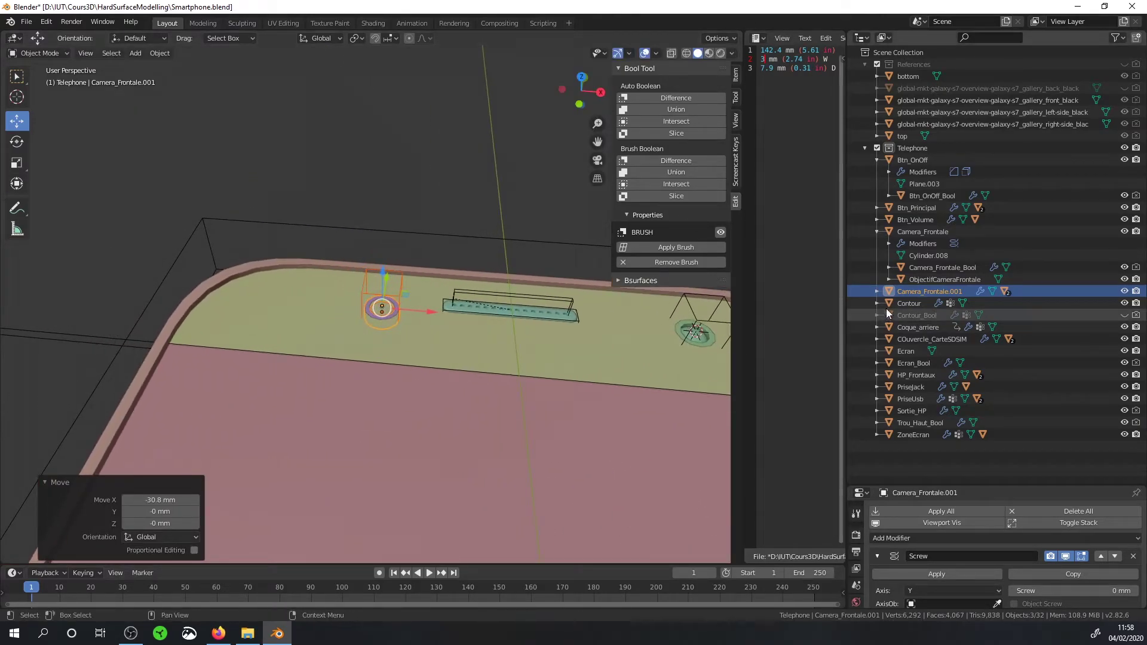
# Step: Rename the copy Led and its children Led_Bool and Led_Lum
pyautogui.doubleClick(929, 290)
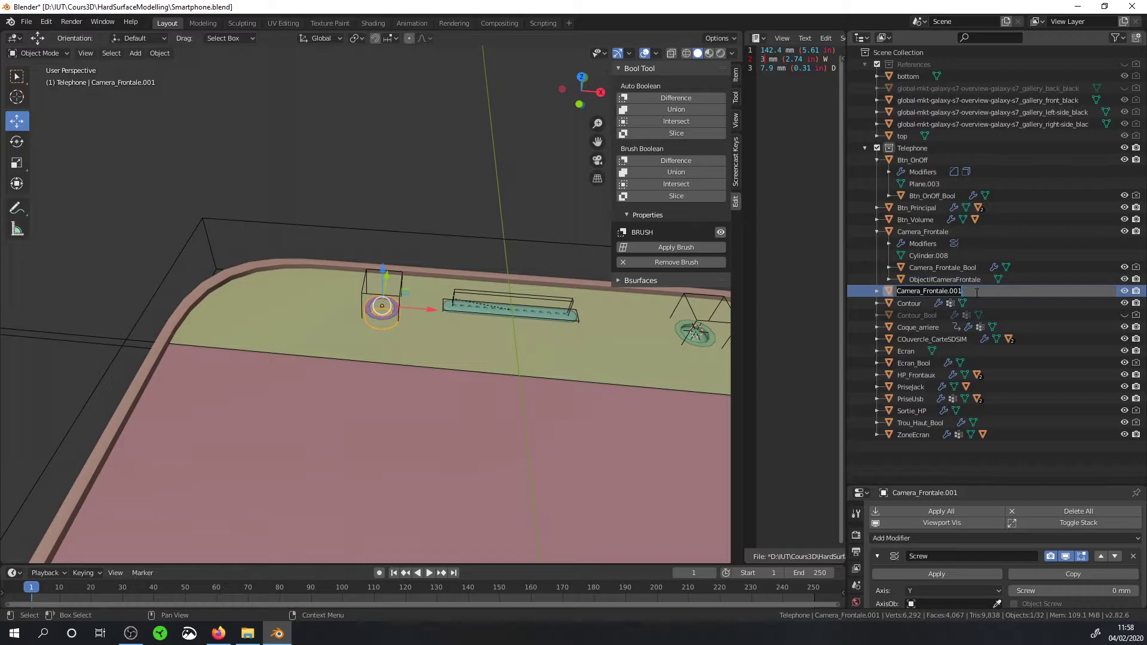
pyautogui.write('Led')
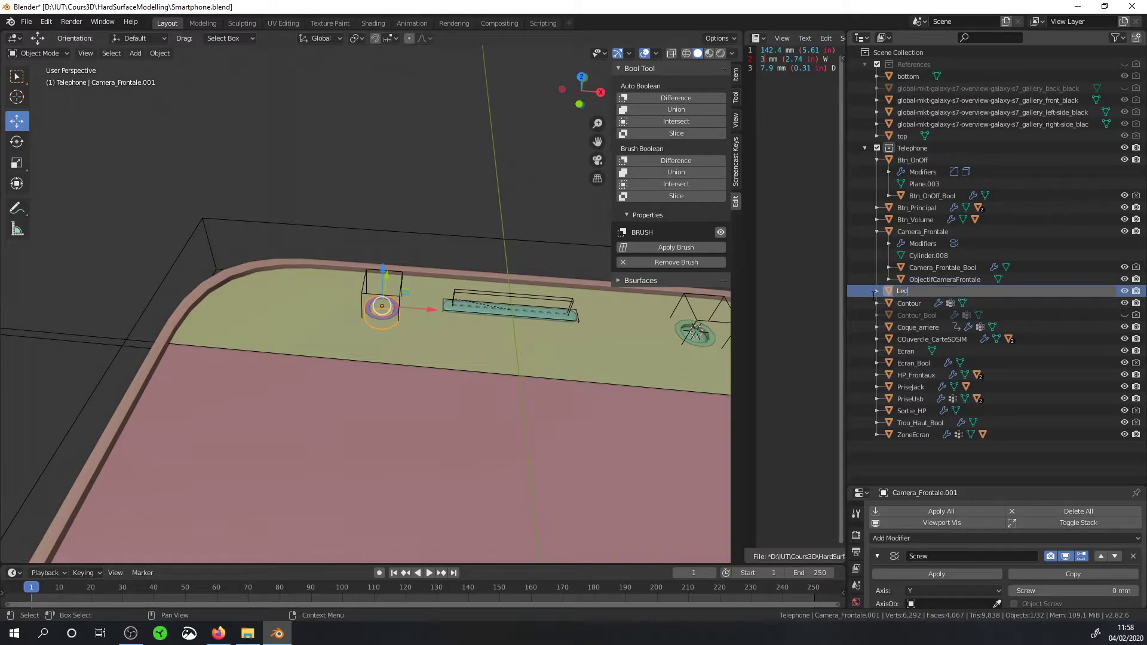
pyautogui.press('Return')
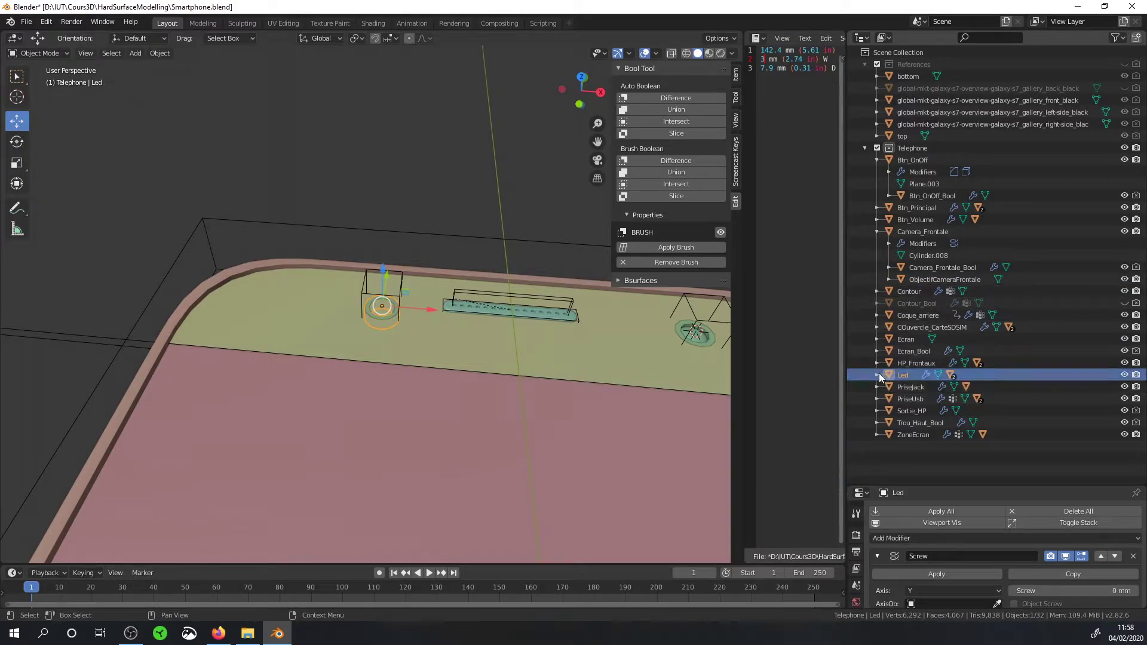
pyautogui.click(876, 375)
pyautogui.doubleClick(919, 410)
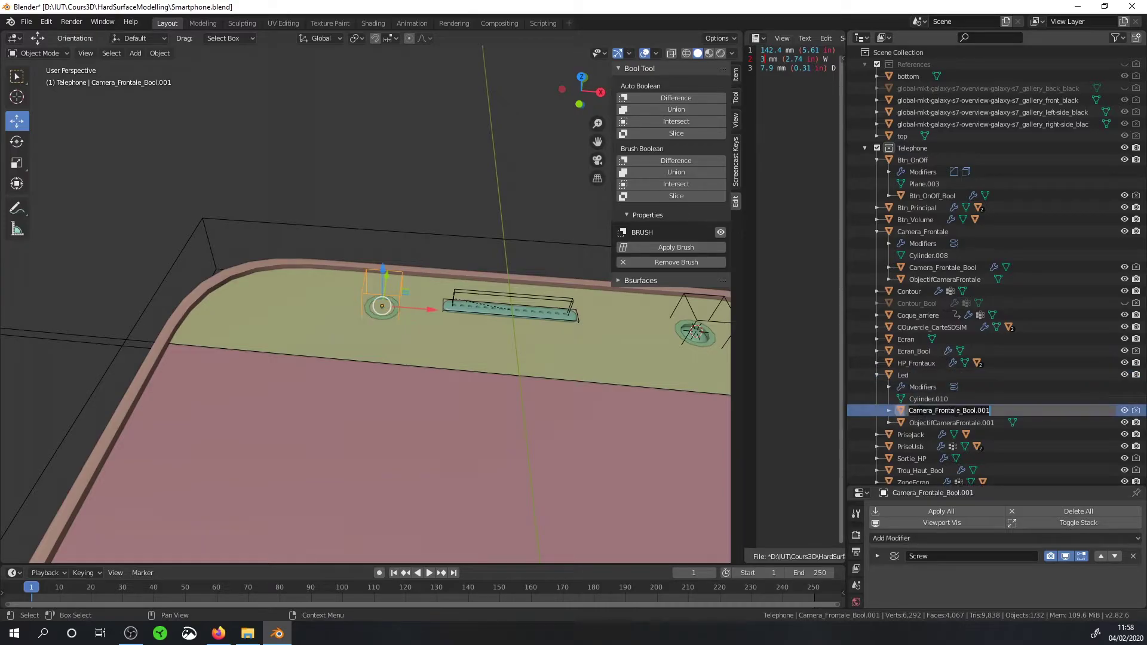
pyautogui.write('Led')
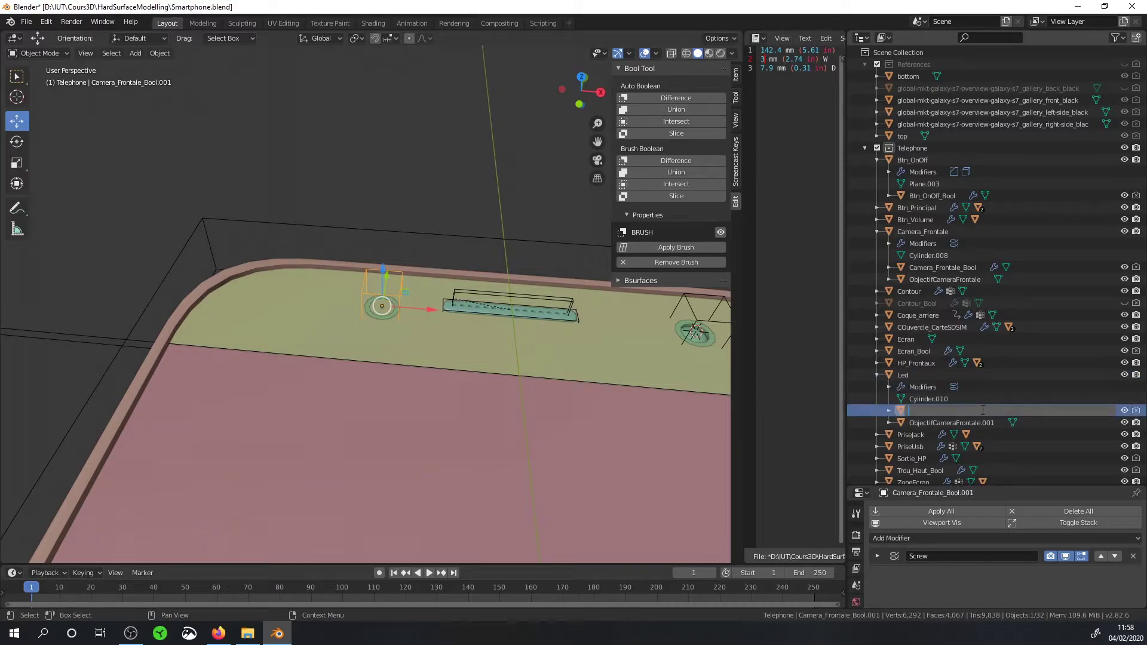
pyautogui.write('Bo')
pyautogui.write('_B')
pyautogui.press('Return')
pyautogui.doubleClick(980, 423)
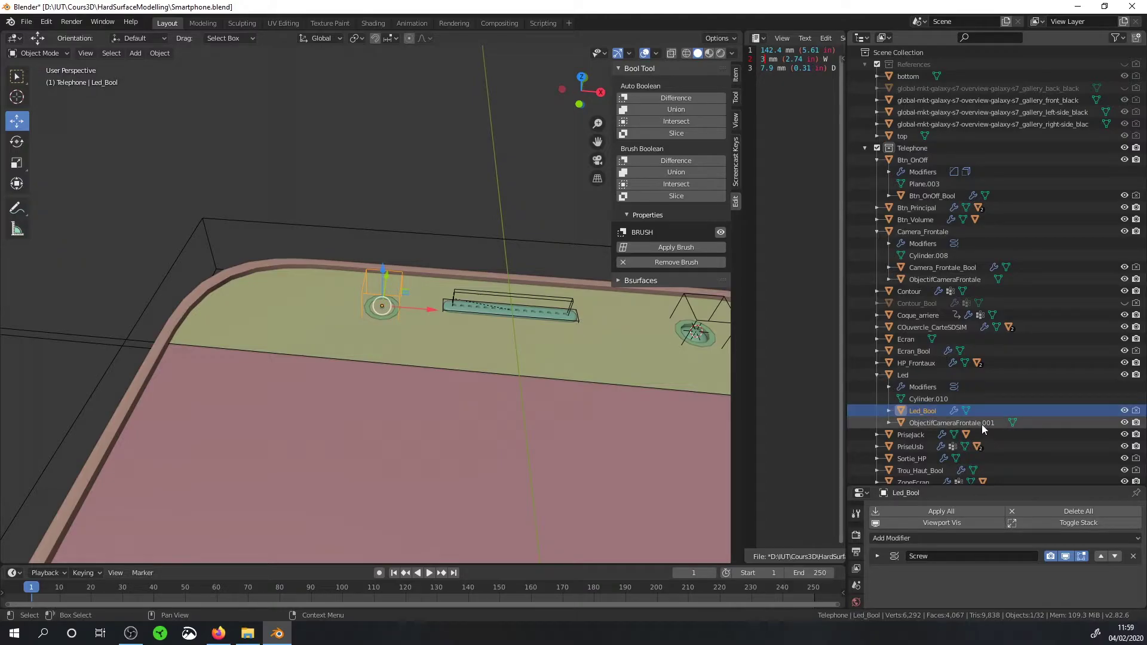
pyautogui.write('Led')
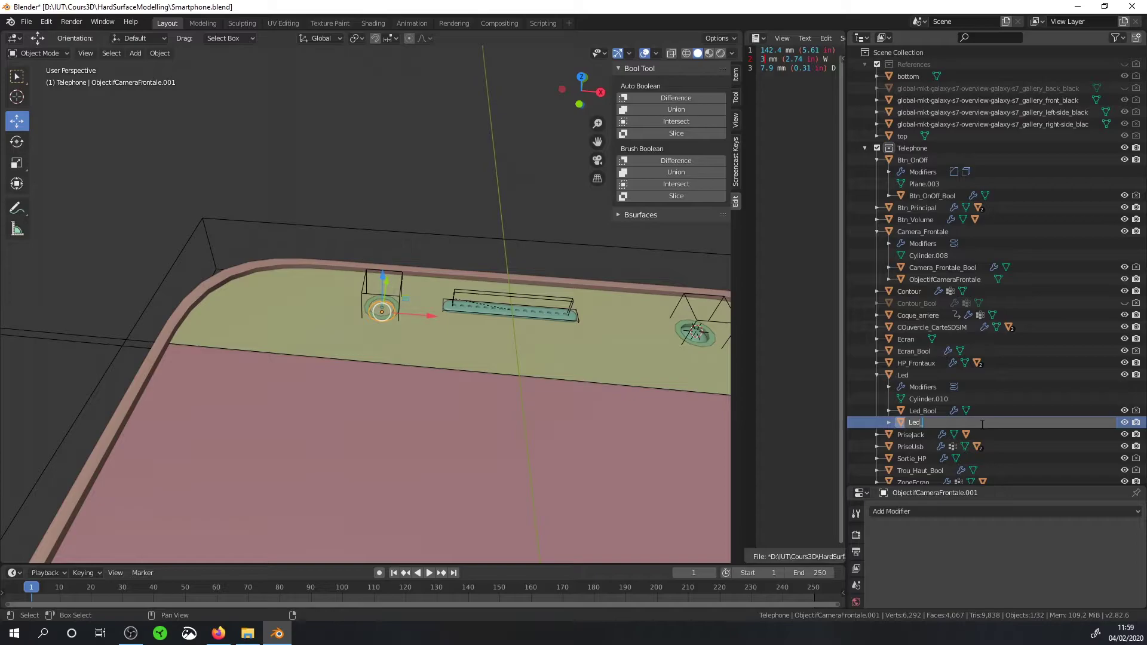
pyautogui.write('_Lum')
# Step: Finish the Led_Lum name and zoom in on the LED from a tilted top view
pyautogui.press('Return')
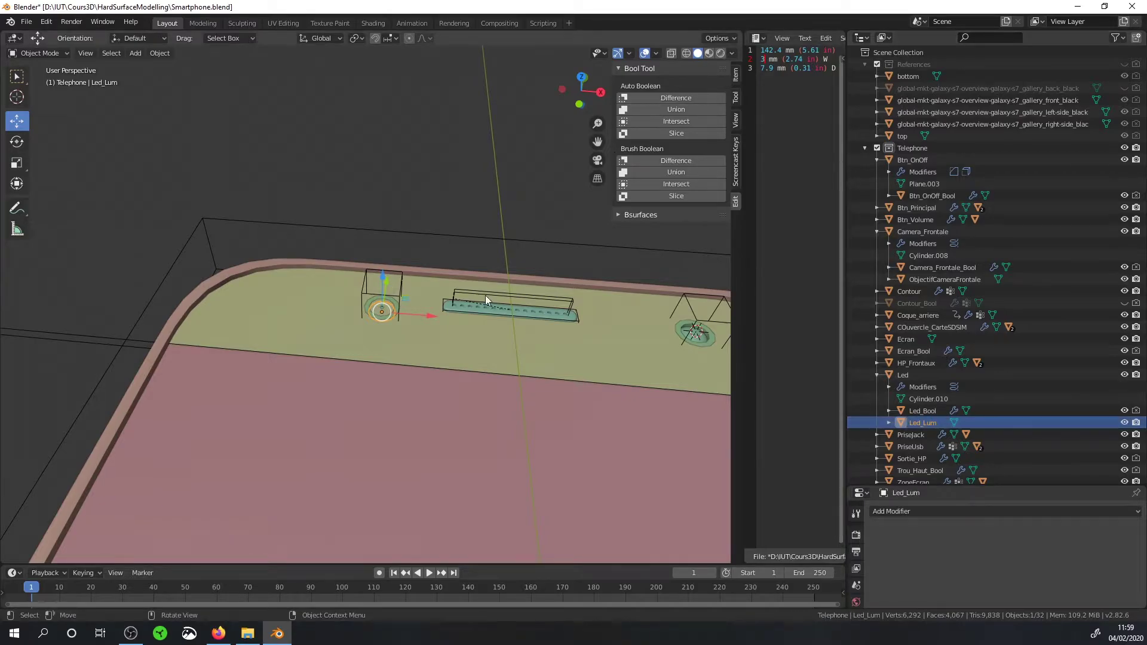
pyautogui.press('KP_7')
pyautogui.scroll(1, 425, 315)
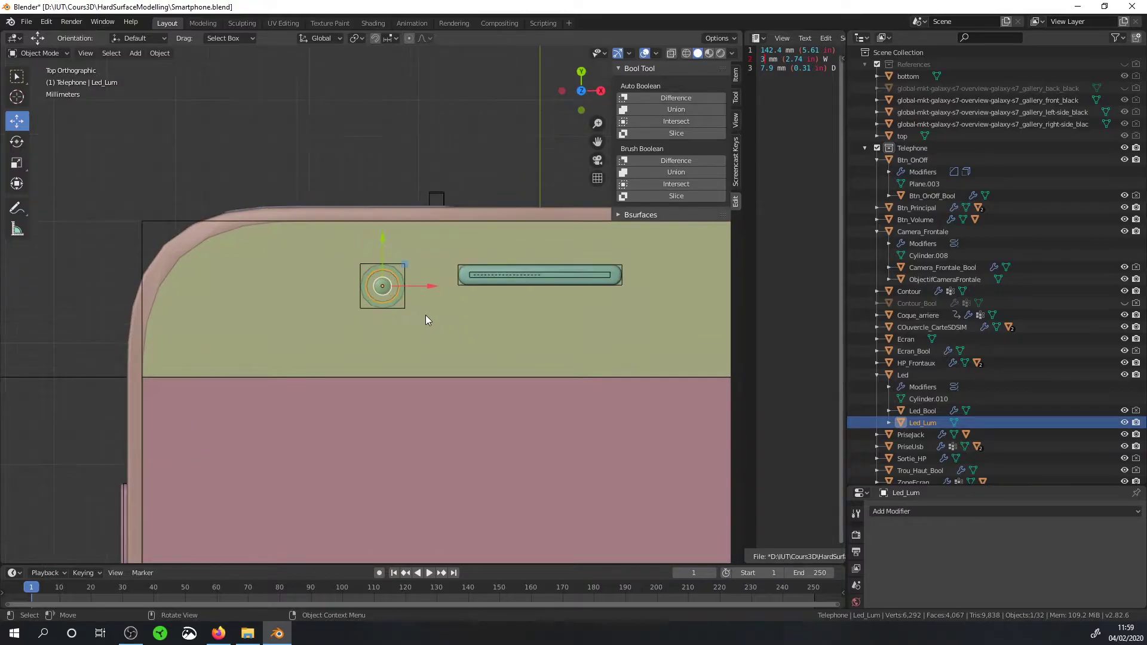
pyautogui.moveTo(425, 314); pyautogui.dragTo(445, 256, button='middle')
pyautogui.scroll(2, 445, 255)
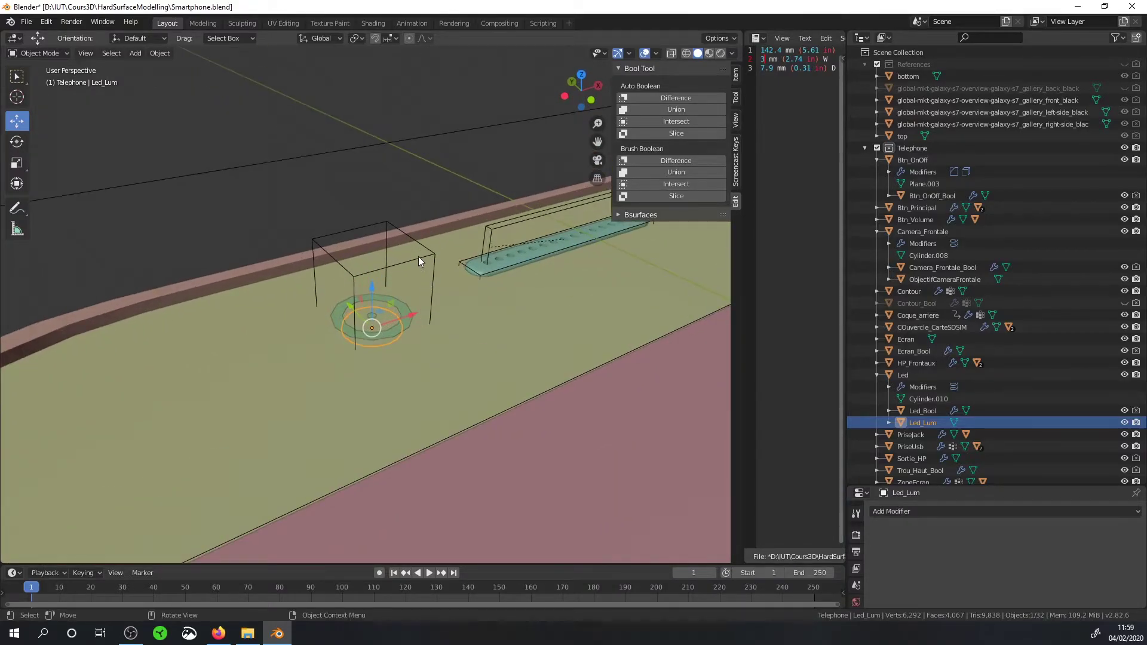
# Step: Cut Led_Bool into ZoneEcran as a Difference brush boolean, shown top-down in Material Preview
pyautogui.click(418, 256)
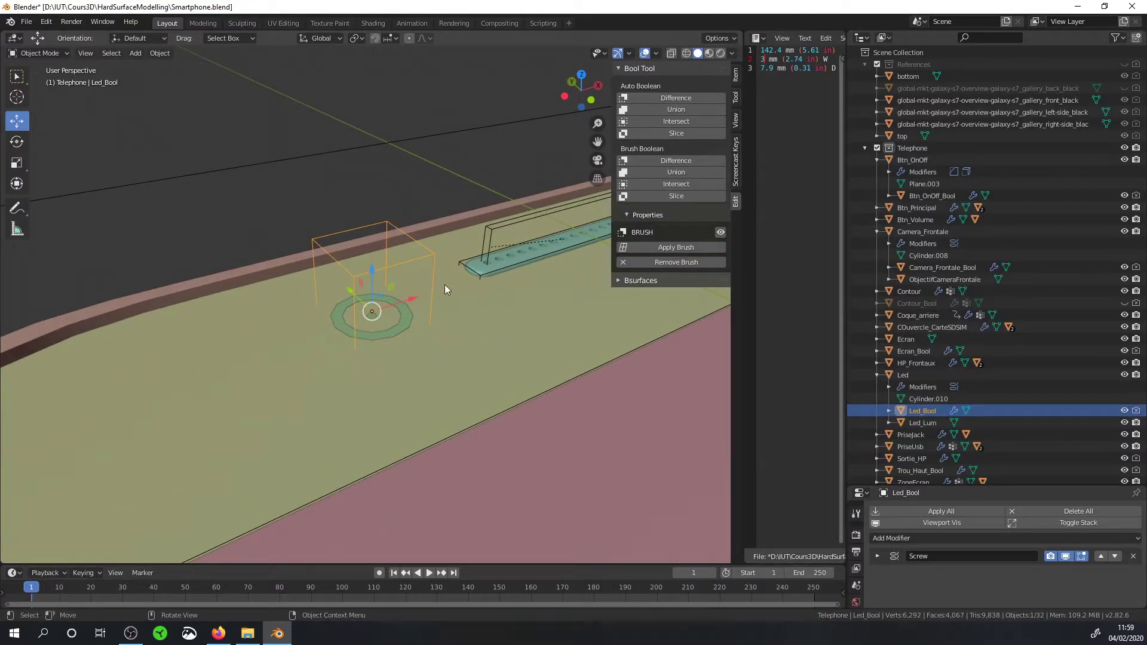
pyautogui.keyDown('shift'); pyautogui.click(466, 303); pyautogui.keyUp('shift')
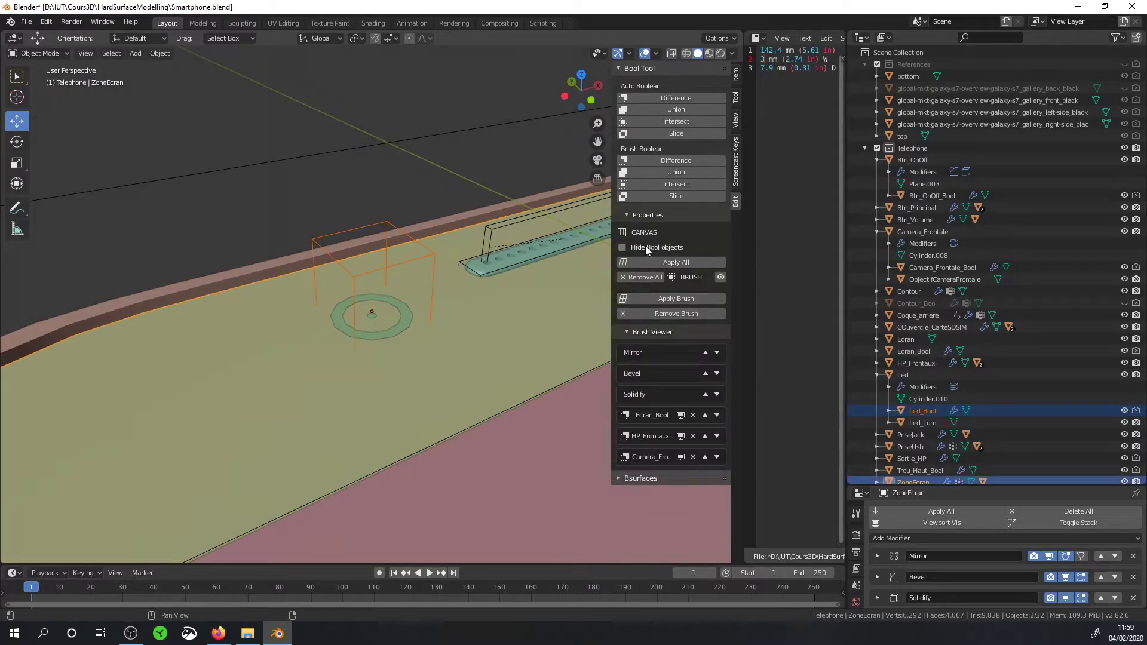
pyautogui.click(668, 162)
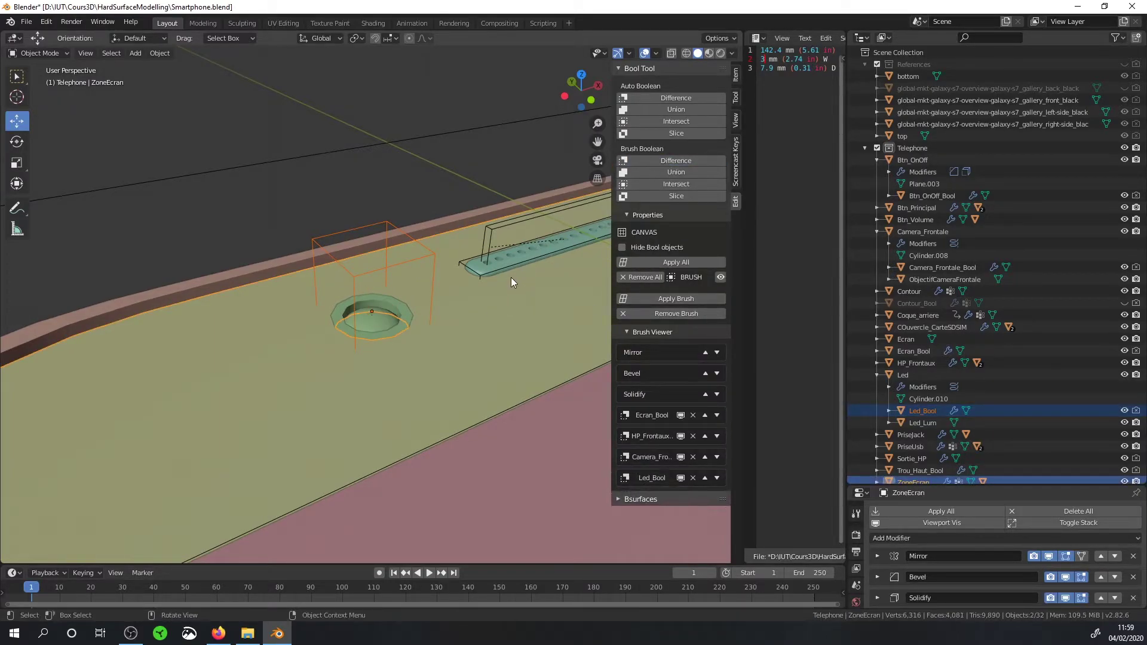
pyautogui.moveTo(511, 277)
pyautogui.mouseDown(button='middle')
pyautogui.moveTo(503, 338)
pyautogui.moveTo(491, 342)
pyautogui.mouseUp(button='middle')
pyautogui.press('KP_7')
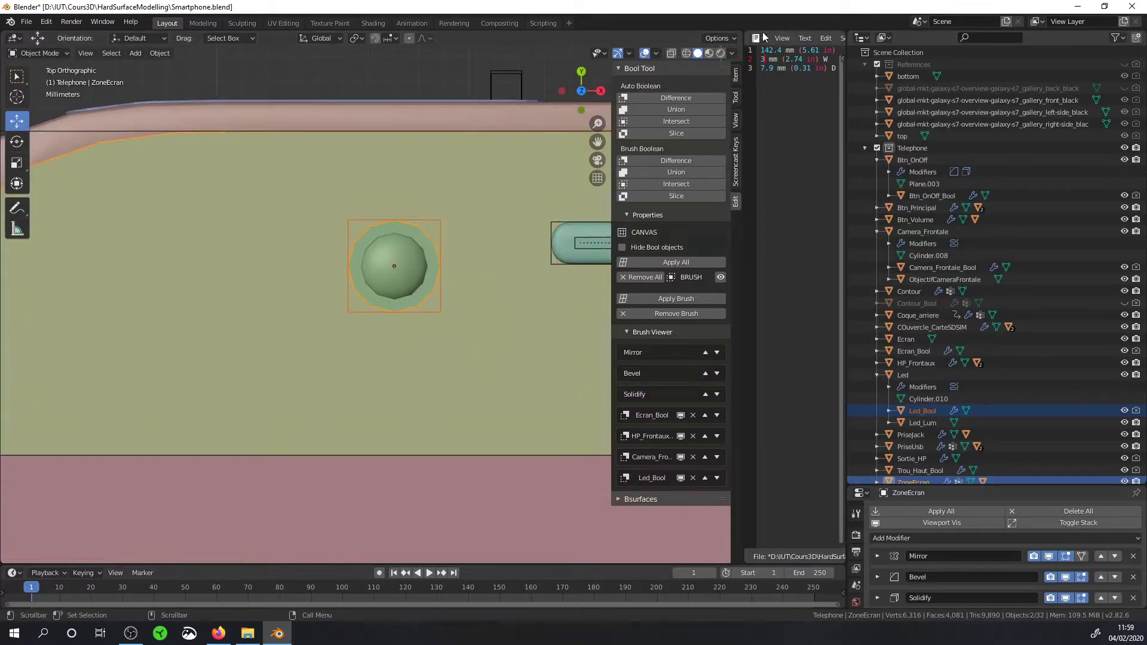
pyautogui.click(721, 54)
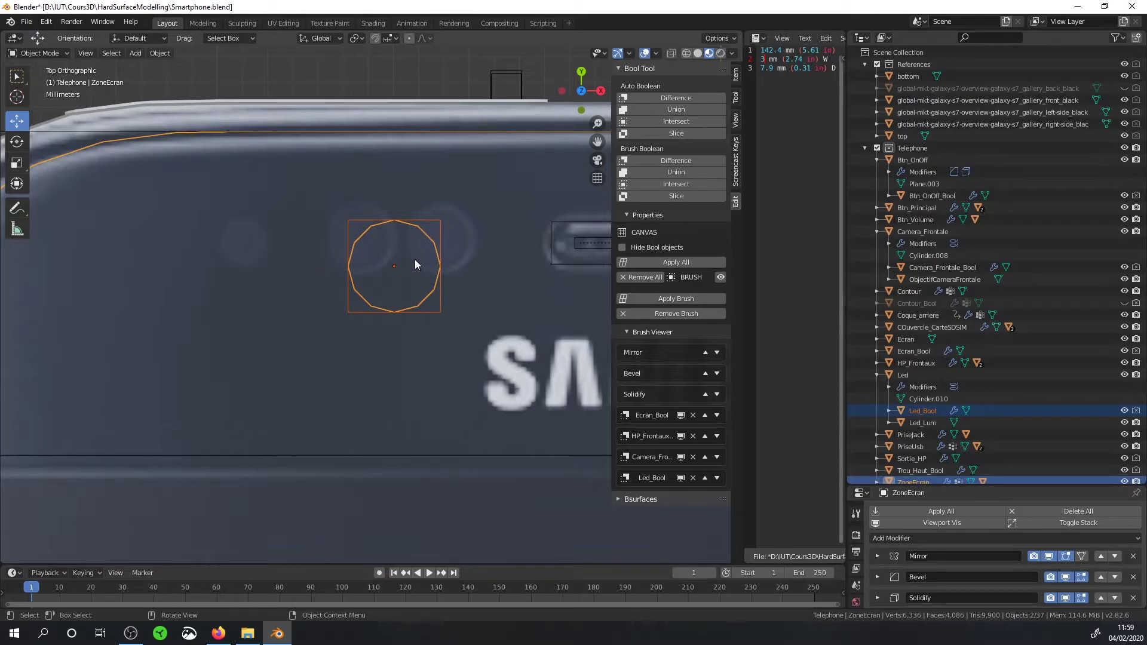
# Step: Cancel a stray move, then select Led and move it left of the sensor spots
pyautogui.press('g')
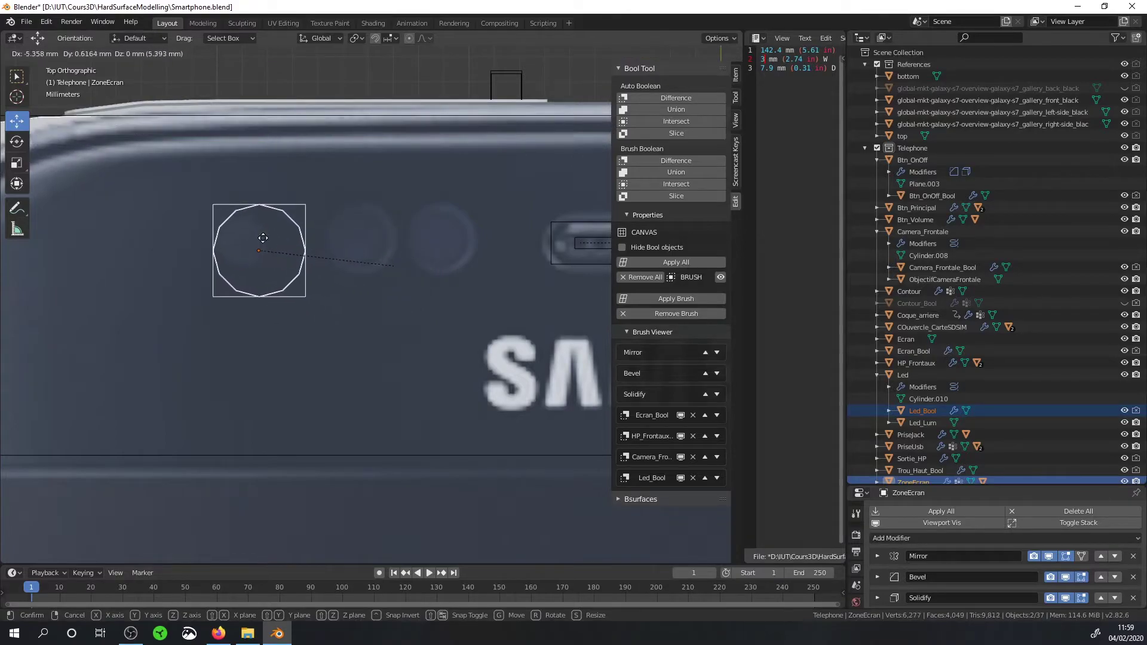
pyautogui.rightClick(279, 244)
pyautogui.keyDown('ctrl'); pyautogui.moveTo(280, 245); pyautogui.dragTo(334, 261, button='middle'); pyautogui.keyUp('ctrl')
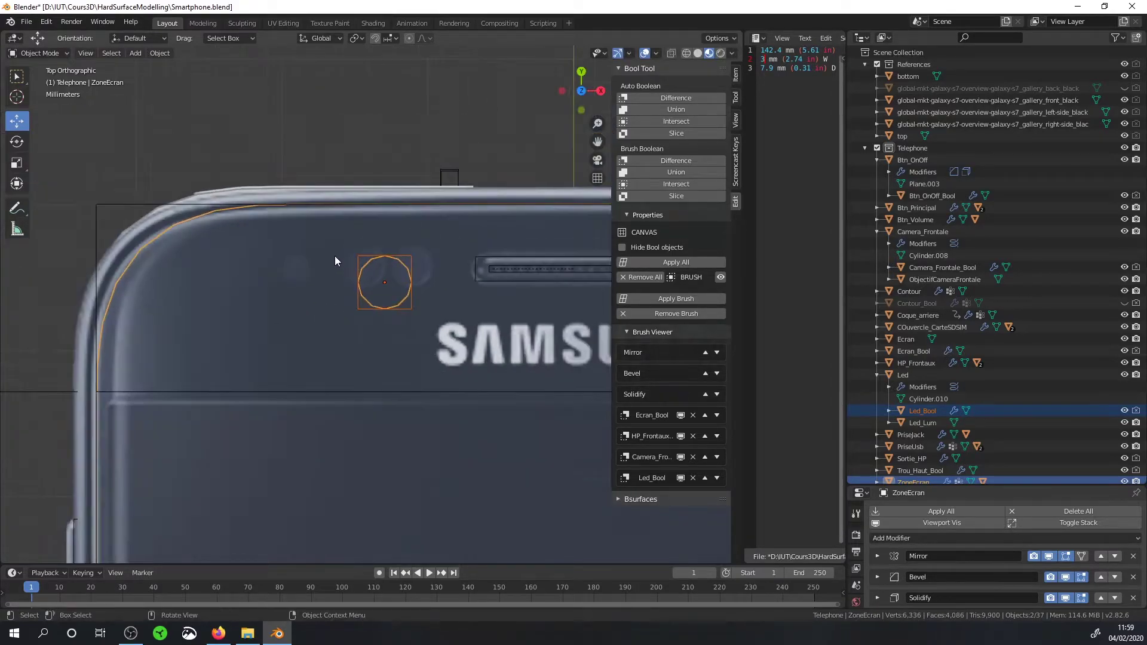
pyautogui.click(394, 253)
pyautogui.click(398, 264)
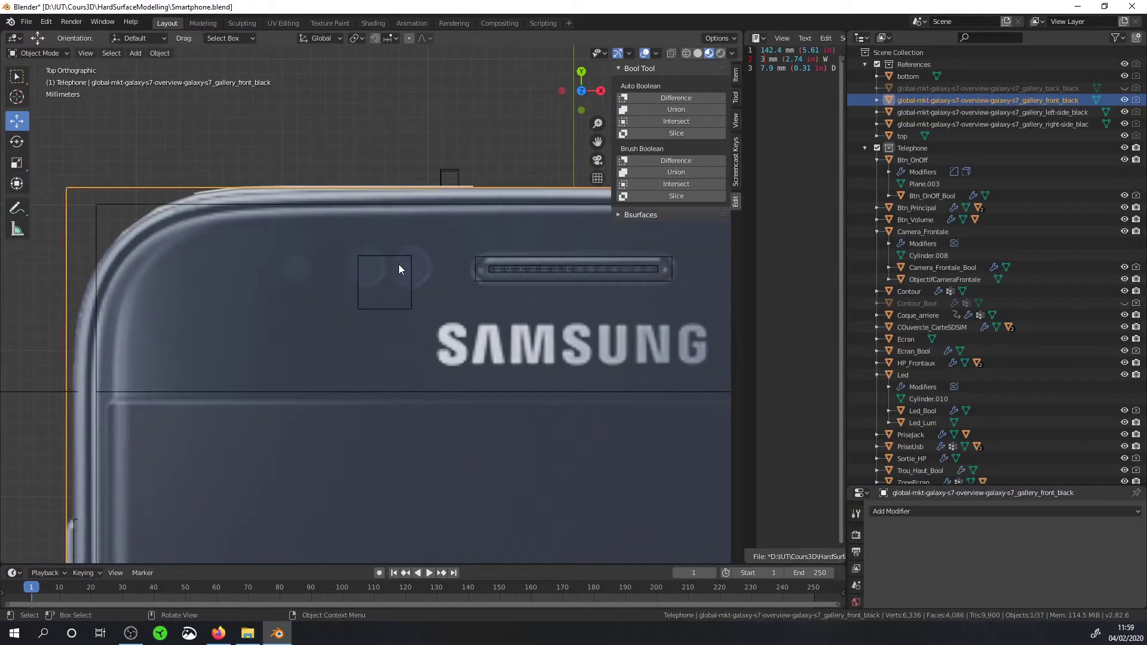
pyautogui.click(927, 373)
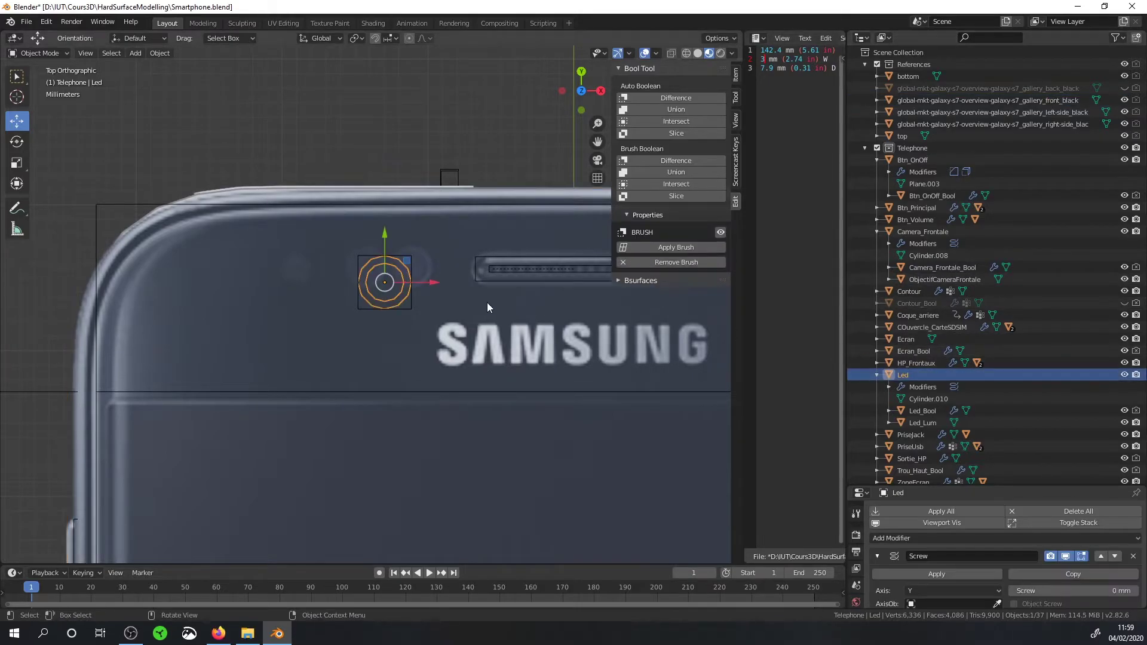
pyautogui.press('g')
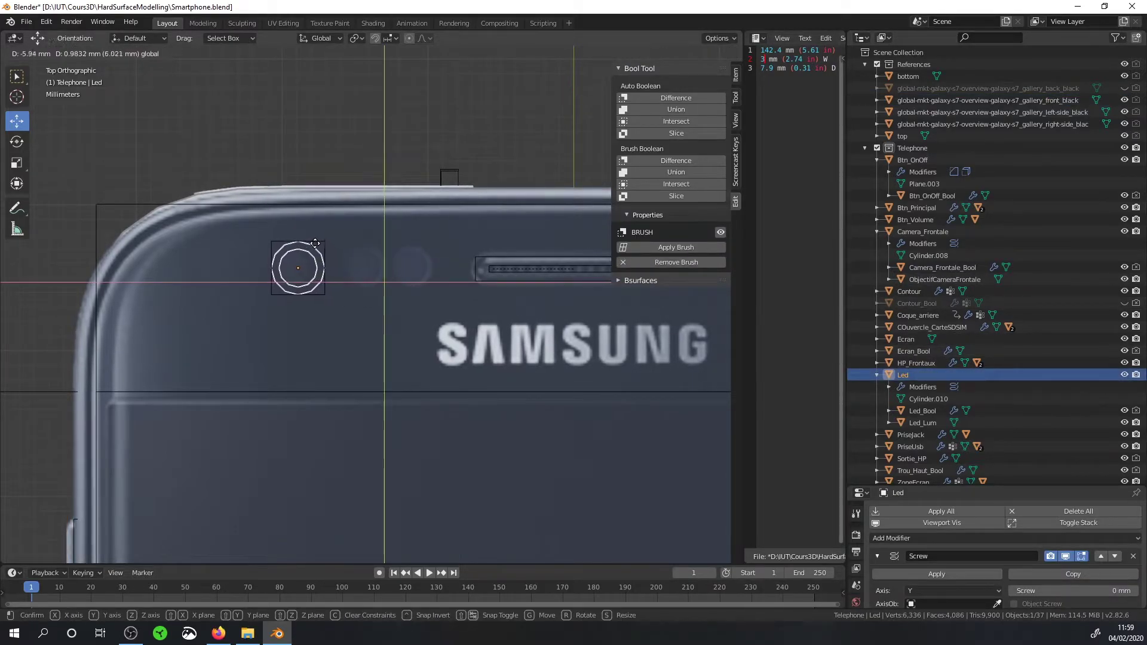
pyautogui.click(314, 248)
pyautogui.scroll(5, 378, 278)
# Step: Shrink the Led to about 0.488 scale, nudge it into place, and apply the scale
pyautogui.press('s')
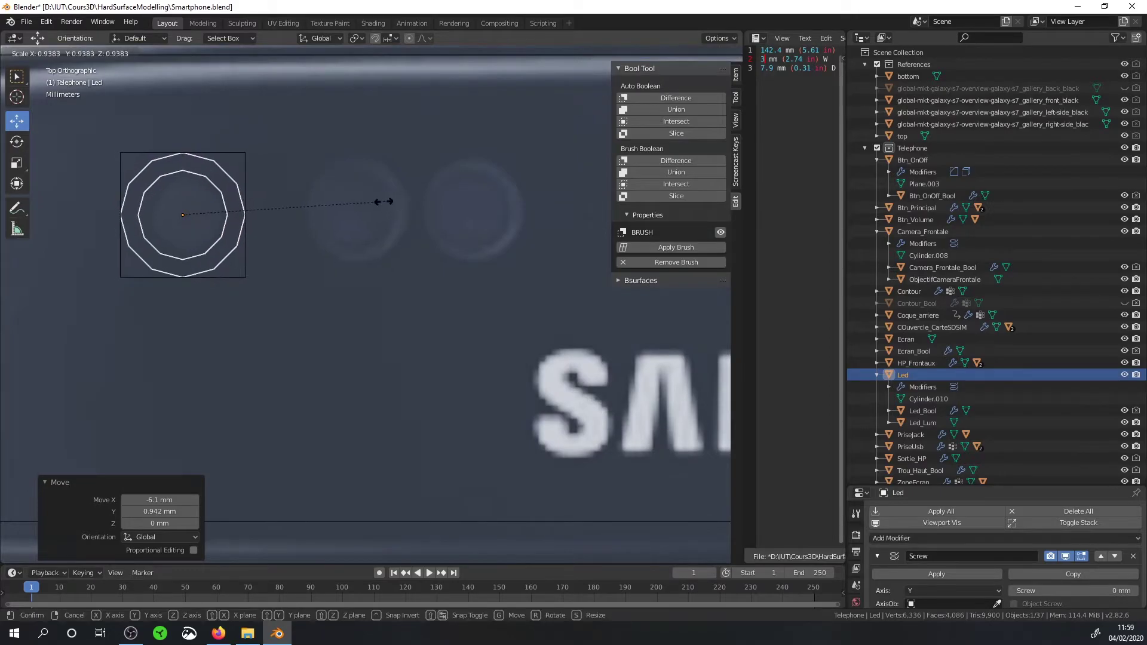
pyautogui.click(296, 201)
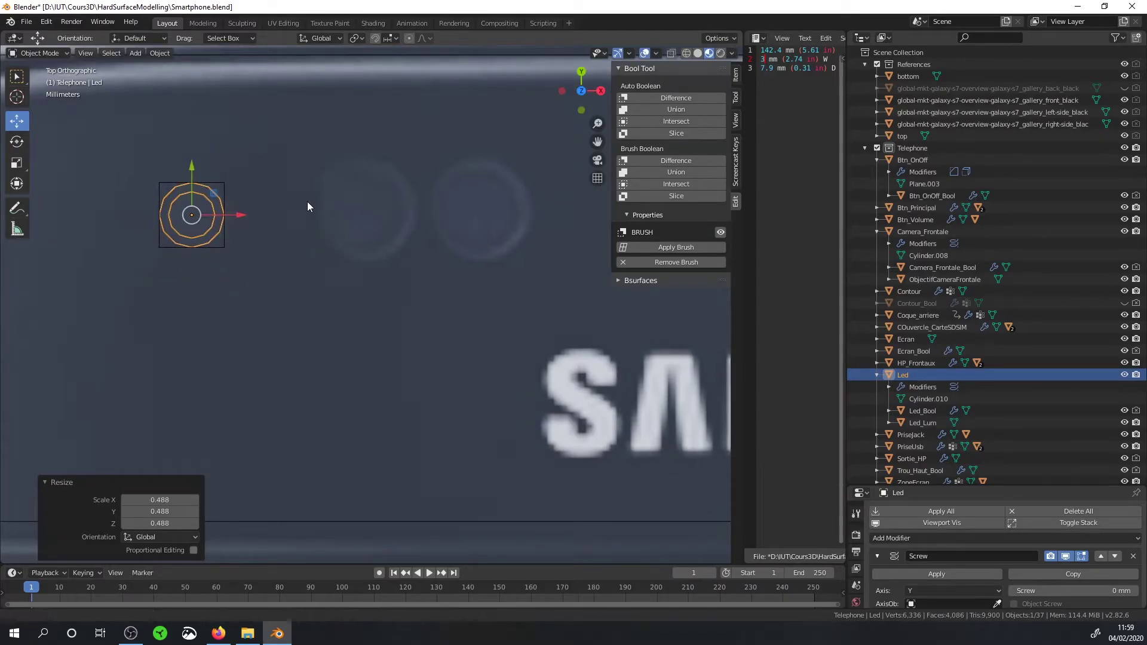
pyautogui.keyDown('shift'); pyautogui.moveTo(307, 202); pyautogui.dragTo(521, 214, button='middle'); pyautogui.keyUp('shift')
pyautogui.scroll(2, 519, 209)
pyautogui.moveTo(482, 166); pyautogui.dragTo(486, 163)
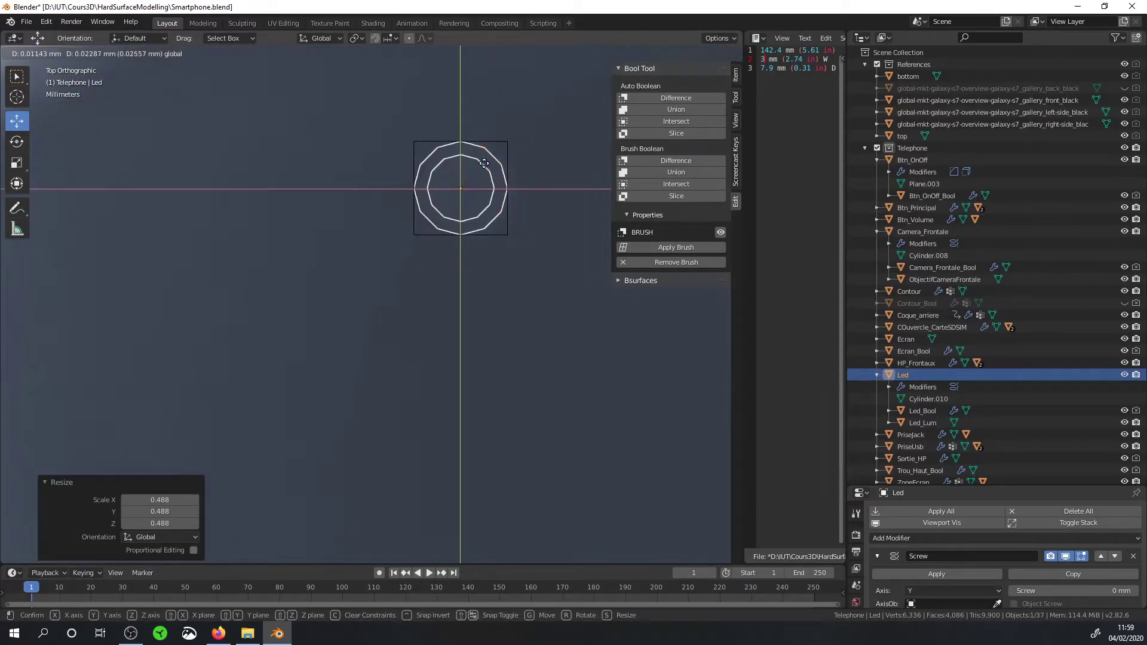
pyautogui.click(486, 163)
pyautogui.scroll(-4, 482, 231)
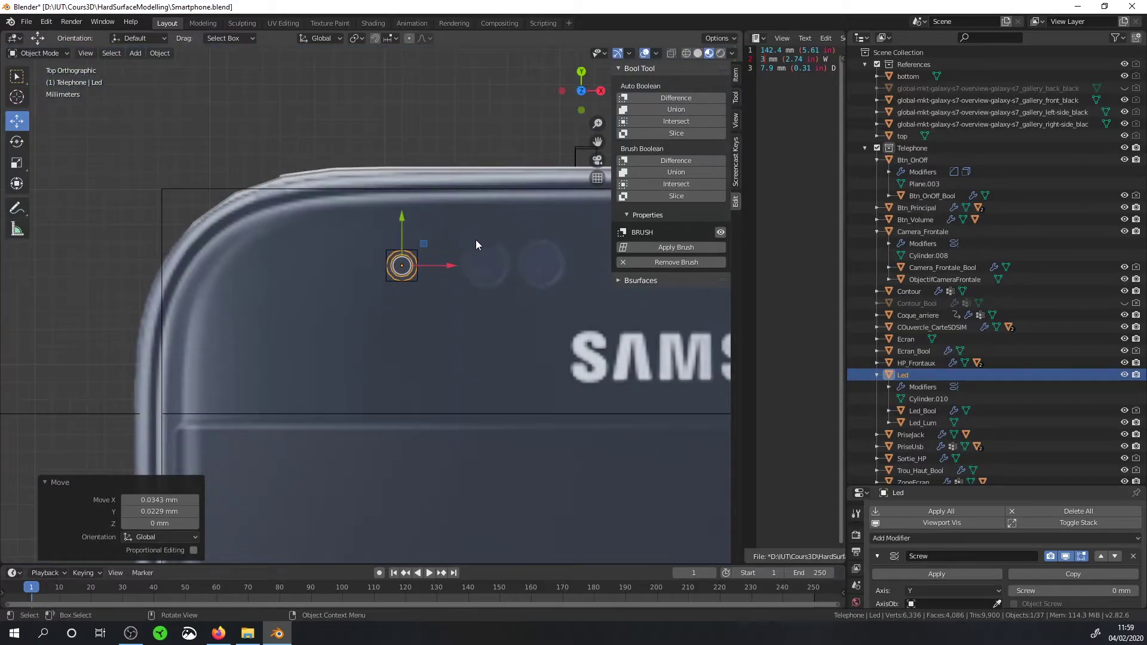
pyautogui.hotkey('ctrl', 'a')
pyautogui.click(474, 244)
# Step: In solid shading with References hidden, lower the Led slightly into the screen
pyautogui.moveTo(475, 244)
pyautogui.mouseDown(button='middle')
pyautogui.moveTo(526, 237)
pyautogui.moveTo(554, 151)
pyautogui.moveTo(511, 243)
pyautogui.moveTo(736, 185)
pyautogui.mouseUp(button='middle')
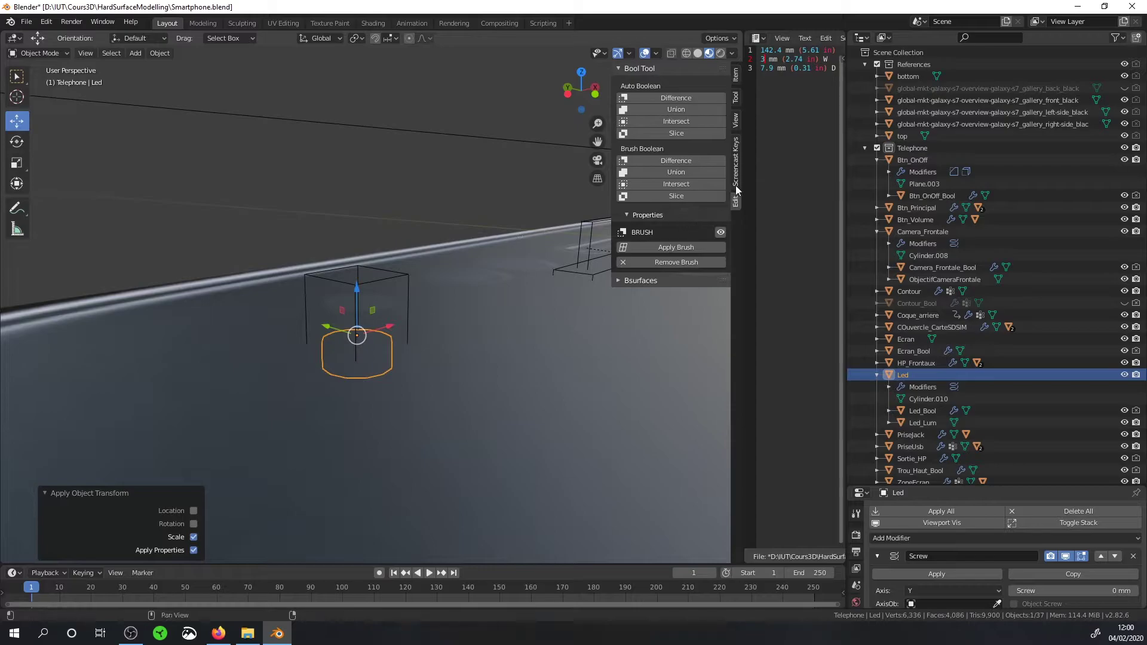
pyautogui.click(699, 53)
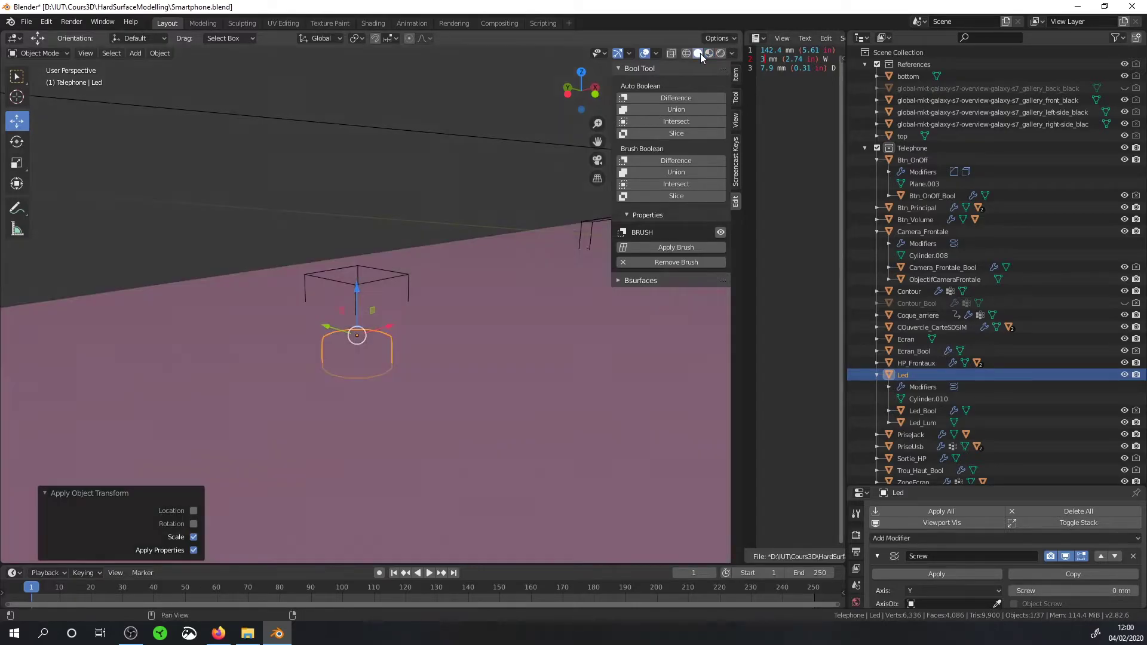
pyautogui.click(1124, 64)
pyautogui.moveTo(496, 353)
pyautogui.mouseDown(button='middle')
pyautogui.moveTo(393, 313)
pyautogui.moveTo(325, 267)
pyautogui.mouseUp(button='middle')
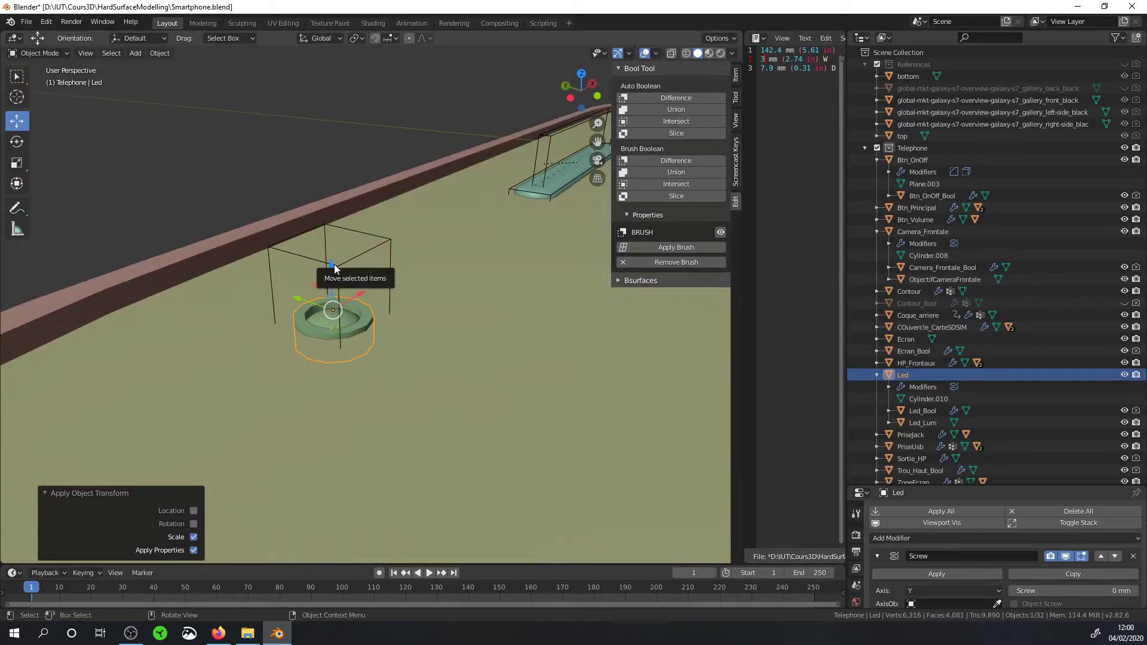
pyautogui.moveTo(334, 269); pyautogui.dragTo(338, 275)
# Step: Pan across the phone top to the Led and select the Led_Bool cutter
pyautogui.keyDown('shift'); pyautogui.moveTo(449, 308); pyautogui.dragTo(477, 291, button='middle'); pyautogui.keyUp('shift')
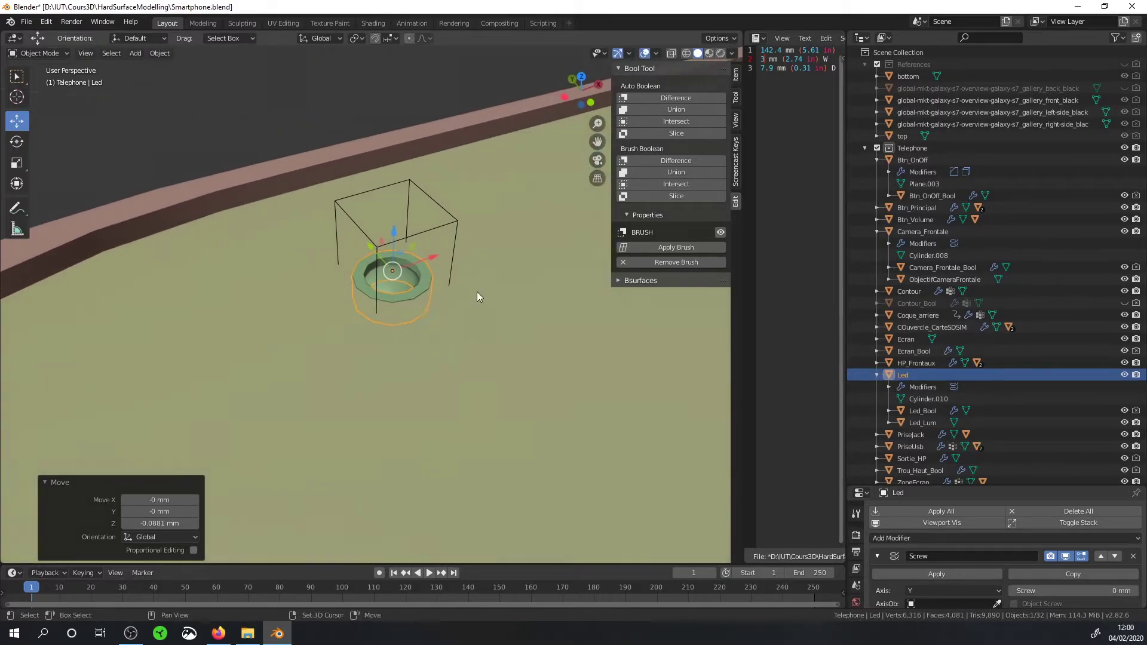
pyautogui.scroll(-3, 477, 292)
pyautogui.moveTo(475, 248)
pyautogui.keyDown('shift'); pyautogui.mouseDown(button='middle')
pyautogui.moveTo(561, 199)
pyautogui.moveTo(443, 282)
pyautogui.moveTo(492, 289)
pyautogui.moveTo(479, 331)
pyautogui.moveTo(450, 329)
pyautogui.mouseUp(button='middle'); pyautogui.keyUp('shift')
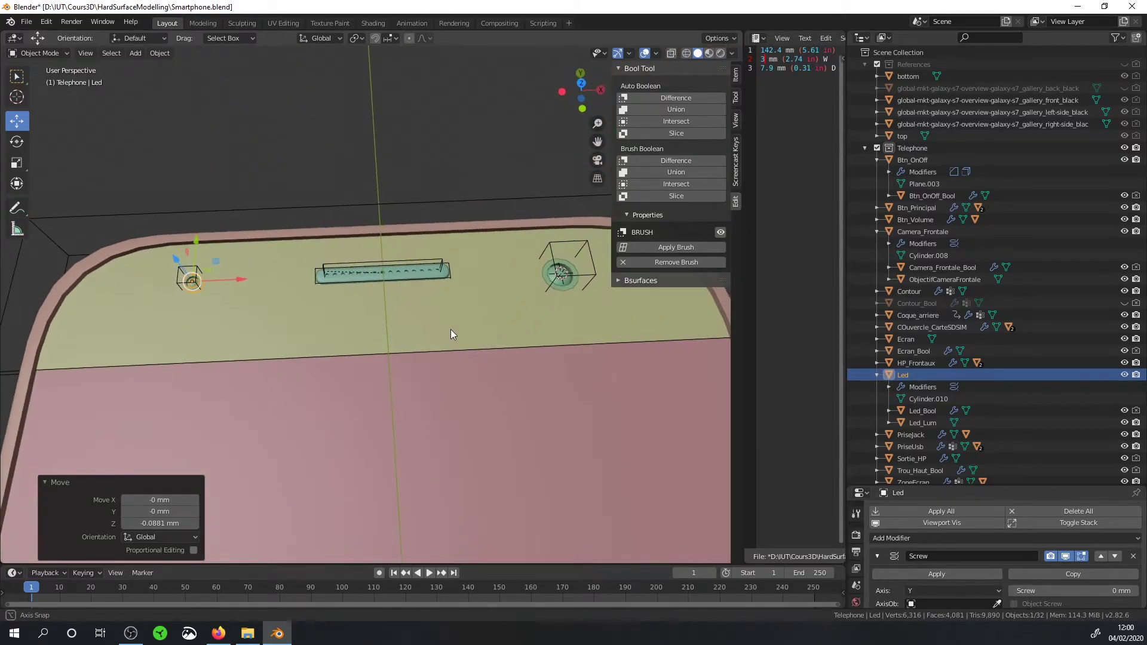
pyautogui.scroll(2, 451, 328)
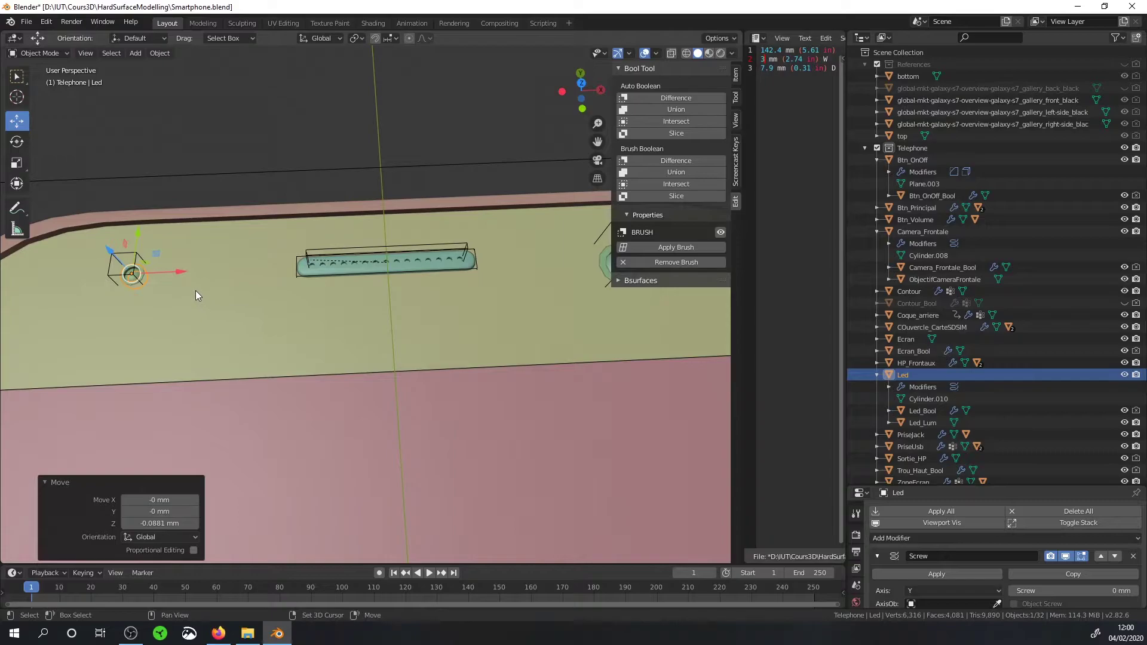
pyautogui.keyDown('shift'); pyautogui.moveTo(195, 291); pyautogui.dragTo(298, 287, button='middle'); pyautogui.keyUp('shift')
pyautogui.click(215, 276)
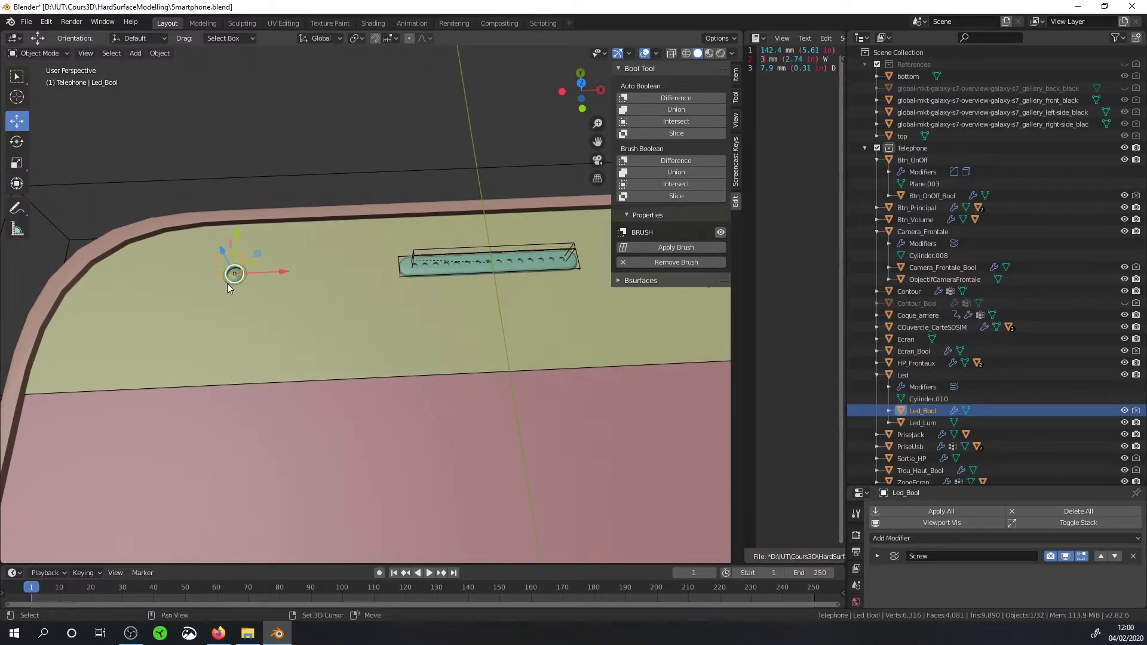
# Step: Duplicate Led_Bool, shift the copy 5.12 mm along X, and clear its parent
pyautogui.hotkey('shift', 'd')
pyautogui.rightClick(258, 274)
pyautogui.moveTo(258, 274); pyautogui.dragTo(342, 274)
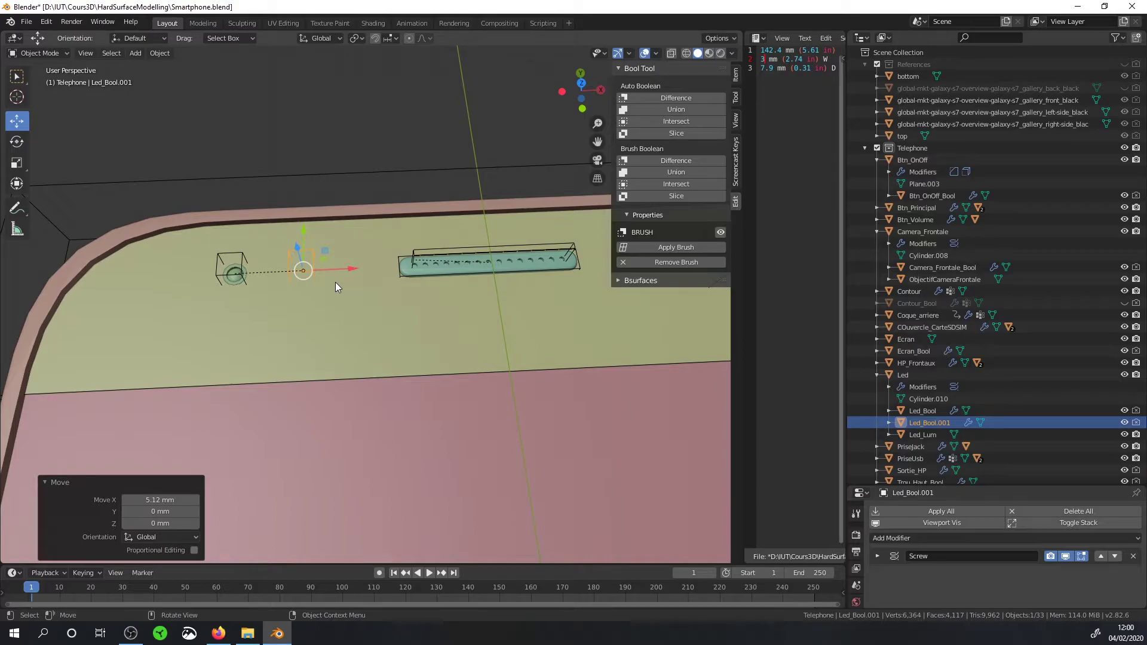
pyautogui.hotkey('alt', 'p')
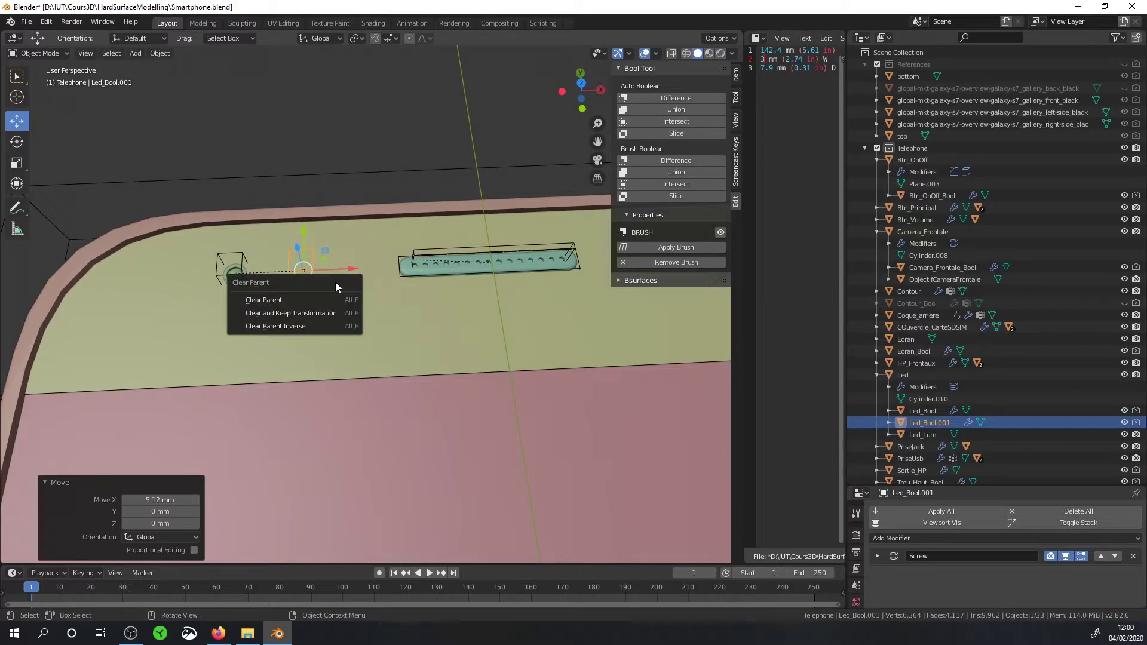
pyautogui.click(318, 297)
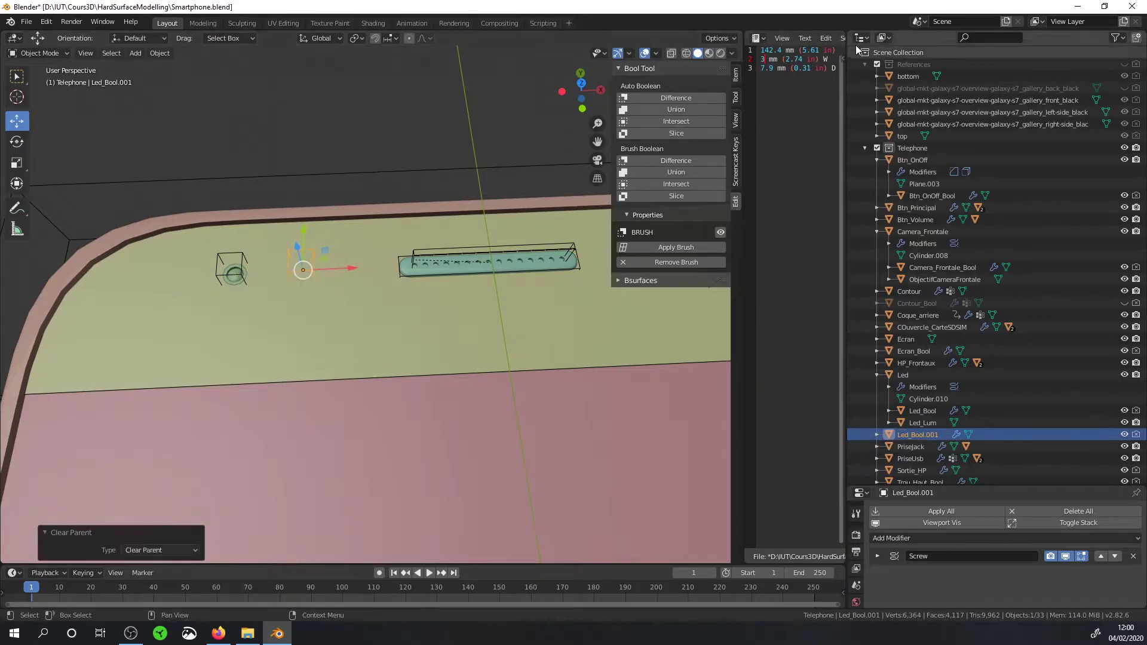
# Step: Show References in Material Preview from the top, delete the copied cutter, and reselect Led_Bool
pyautogui.click(1123, 65)
pyautogui.click(709, 53)
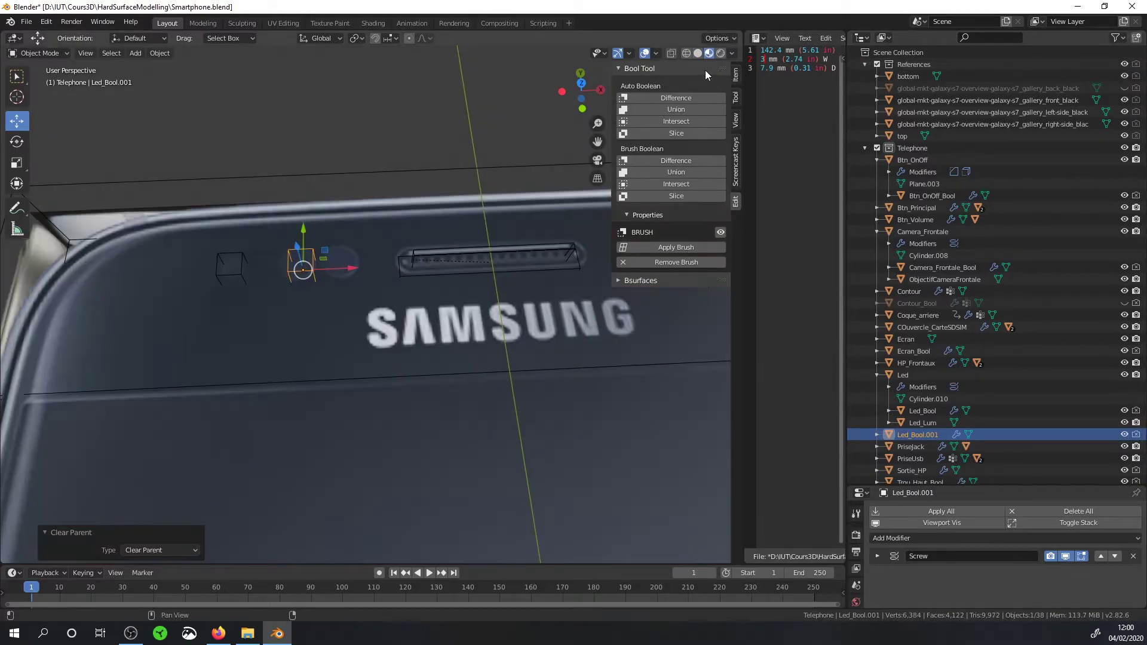
pyautogui.press('KP_7')
pyautogui.scroll(2, 397, 105)
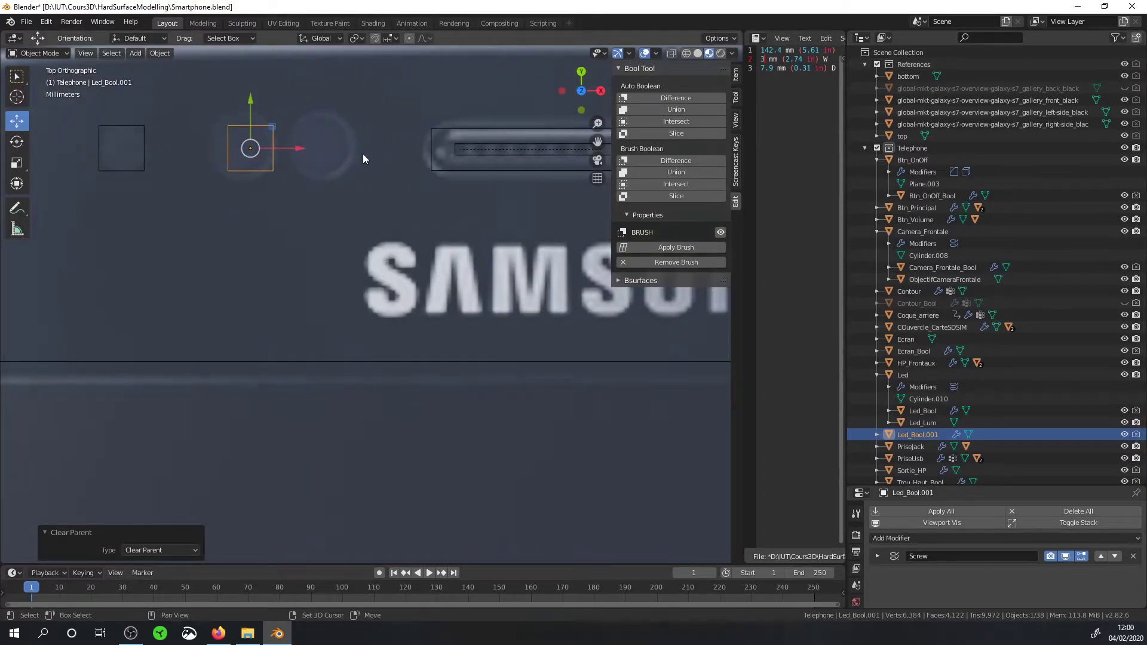
pyautogui.keyDown('shift'); pyautogui.moveTo(363, 154); pyautogui.dragTo(496, 213, button='middle'); pyautogui.keyUp('shift')
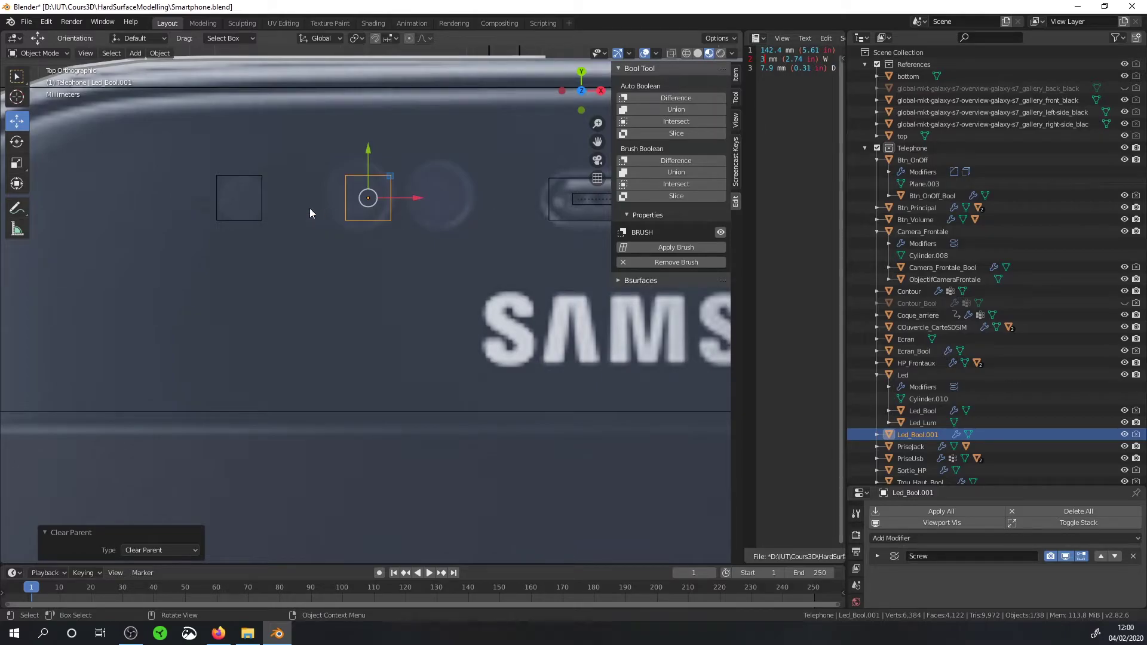
pyautogui.press('Delete')
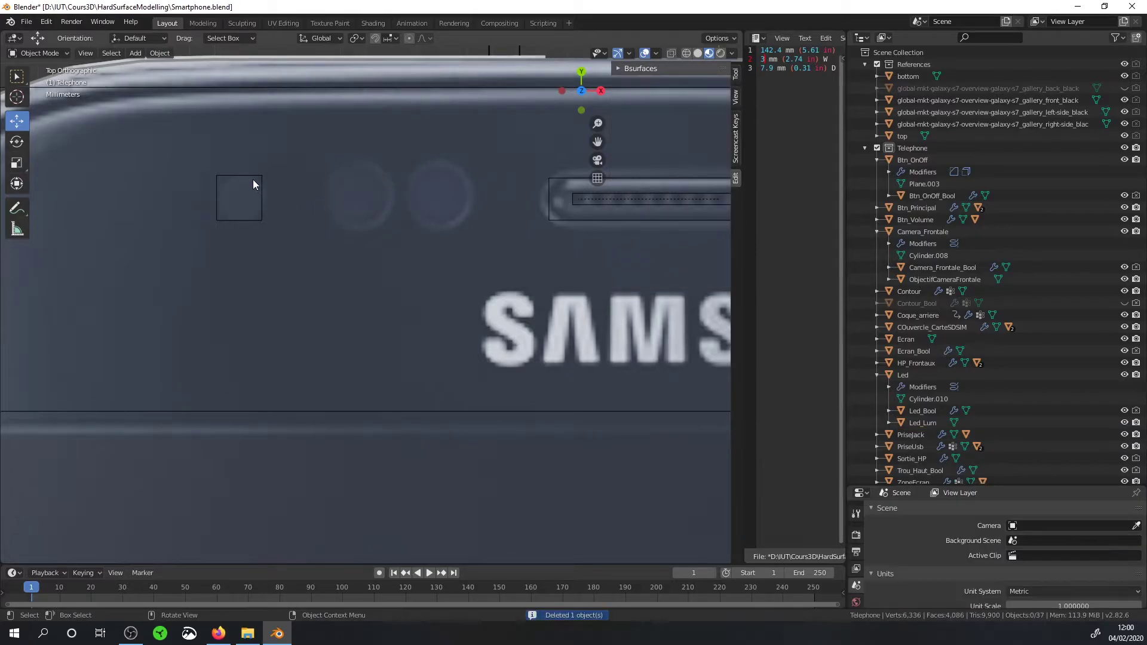
pyautogui.click(253, 181)
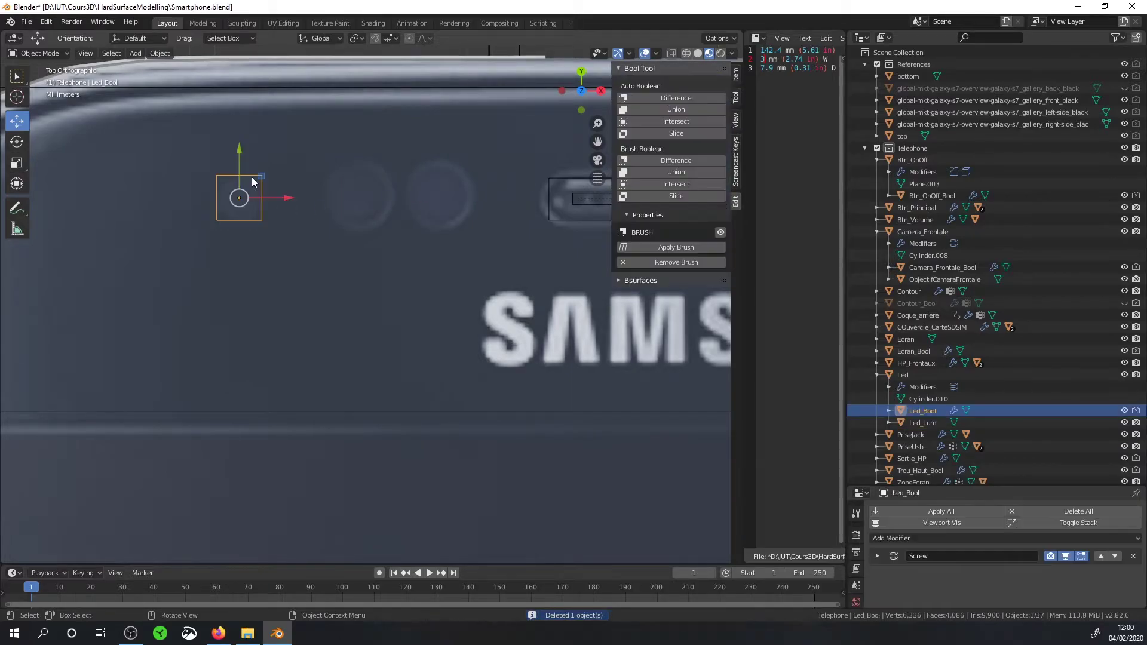
# Step: Duplicate the Led with its children and move the copy 4.67 mm right onto the second sensor spot
pyautogui.rightClick(905, 375)
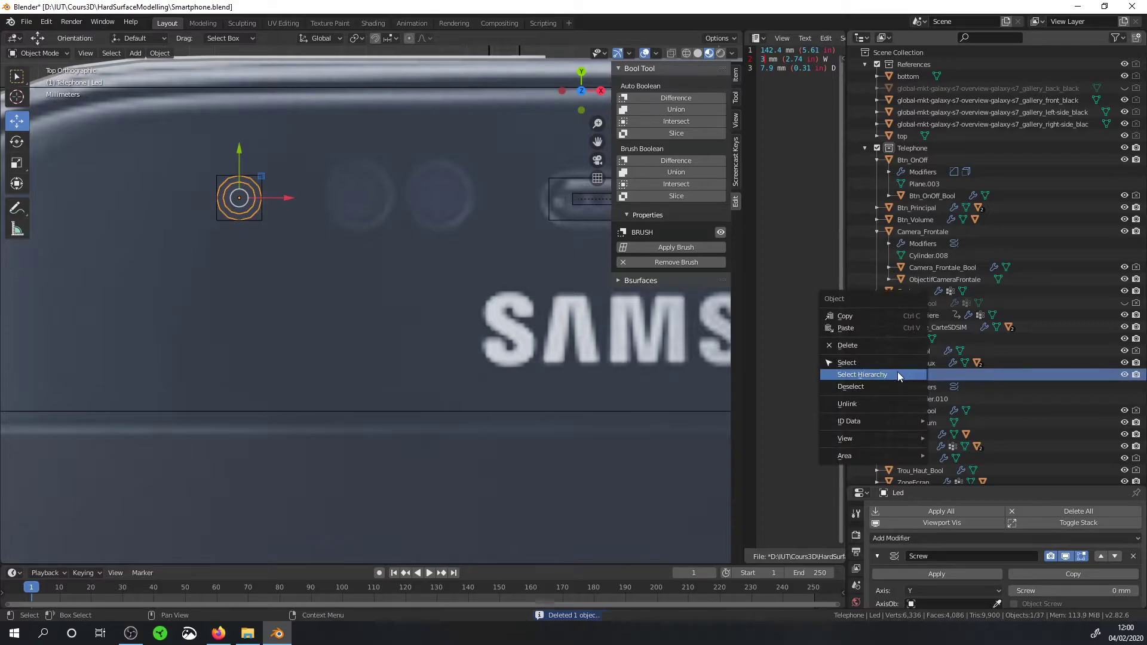
pyautogui.click(897, 374)
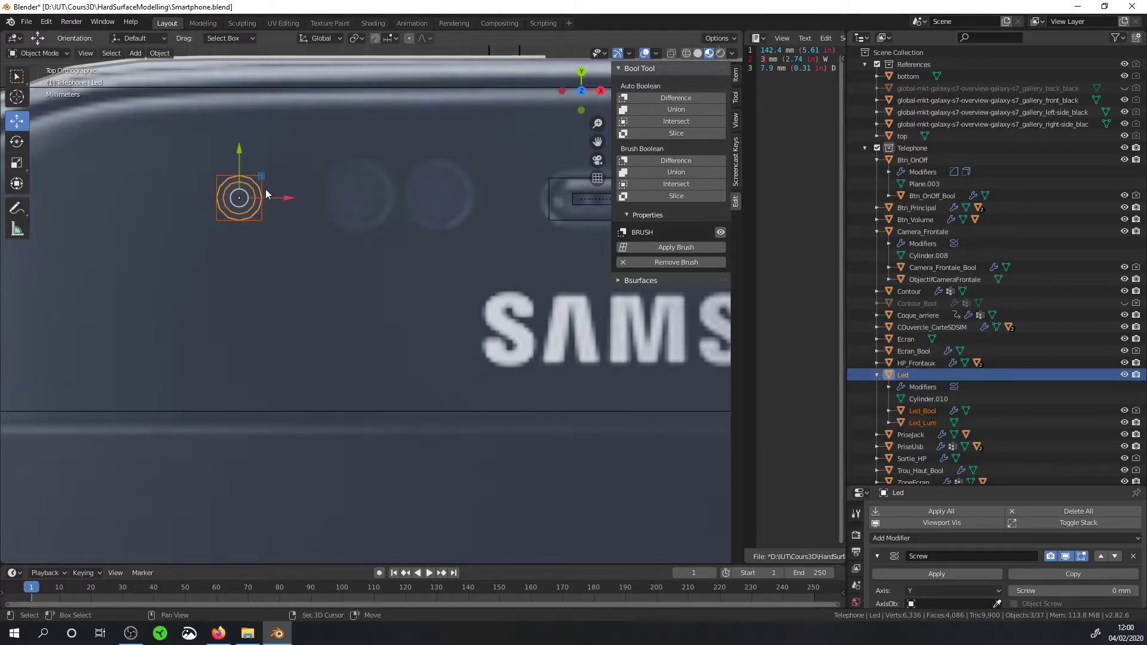
pyautogui.hotkey('shift', 'd')
pyautogui.rightClick(307, 199)
pyautogui.moveTo(290, 198); pyautogui.dragTo(406, 211)
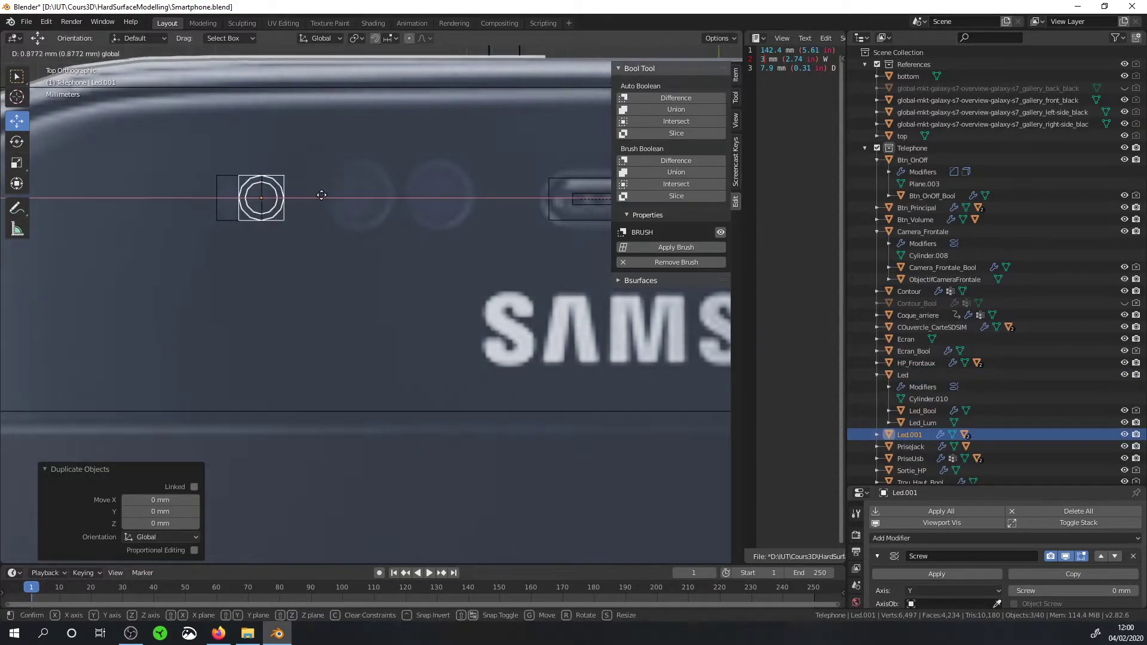
pyautogui.scroll(2, 412, 207)
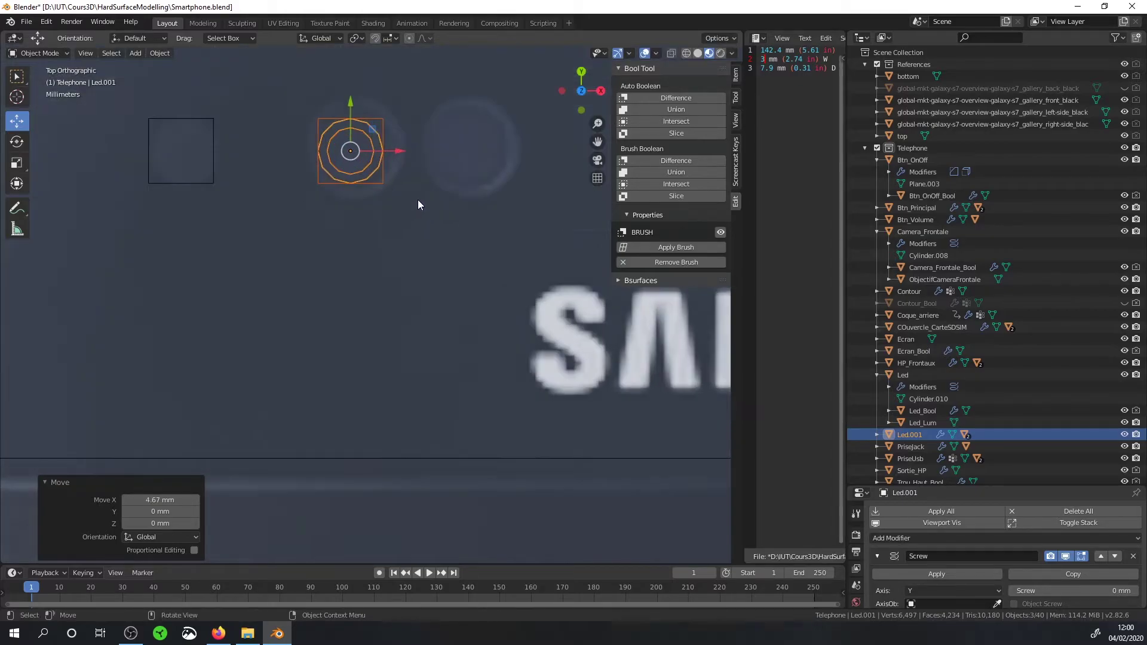
pyautogui.moveTo(387, 144); pyautogui.dragTo(391, 141)
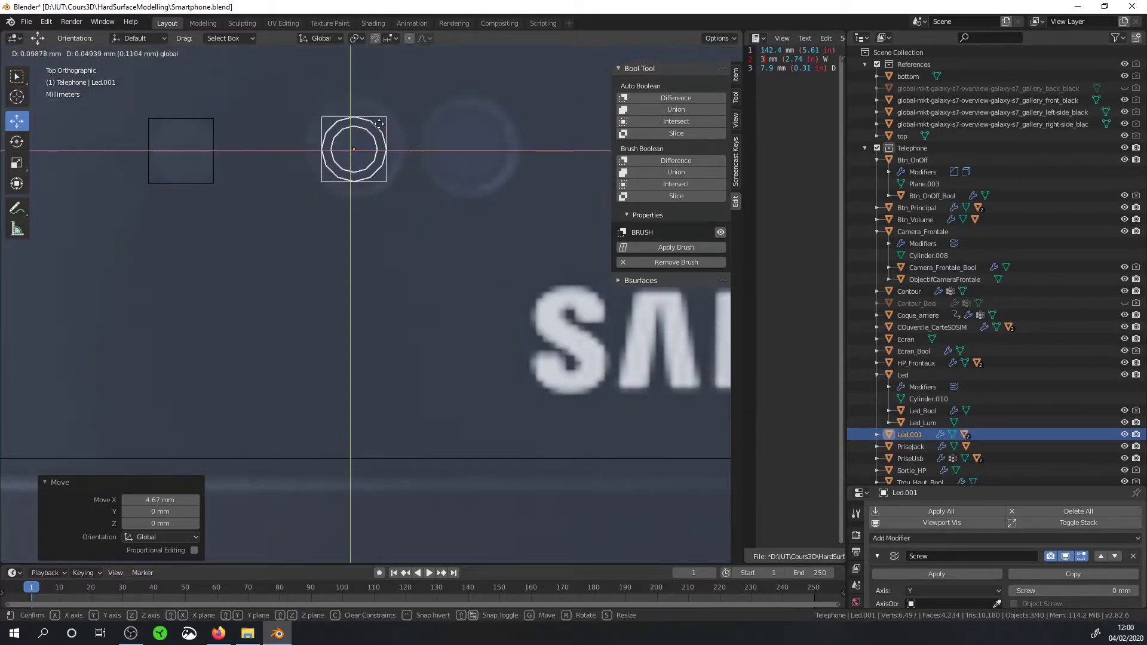
# Step: Scale the copied Led by 1.643 and apply its scale
pyautogui.press('s')
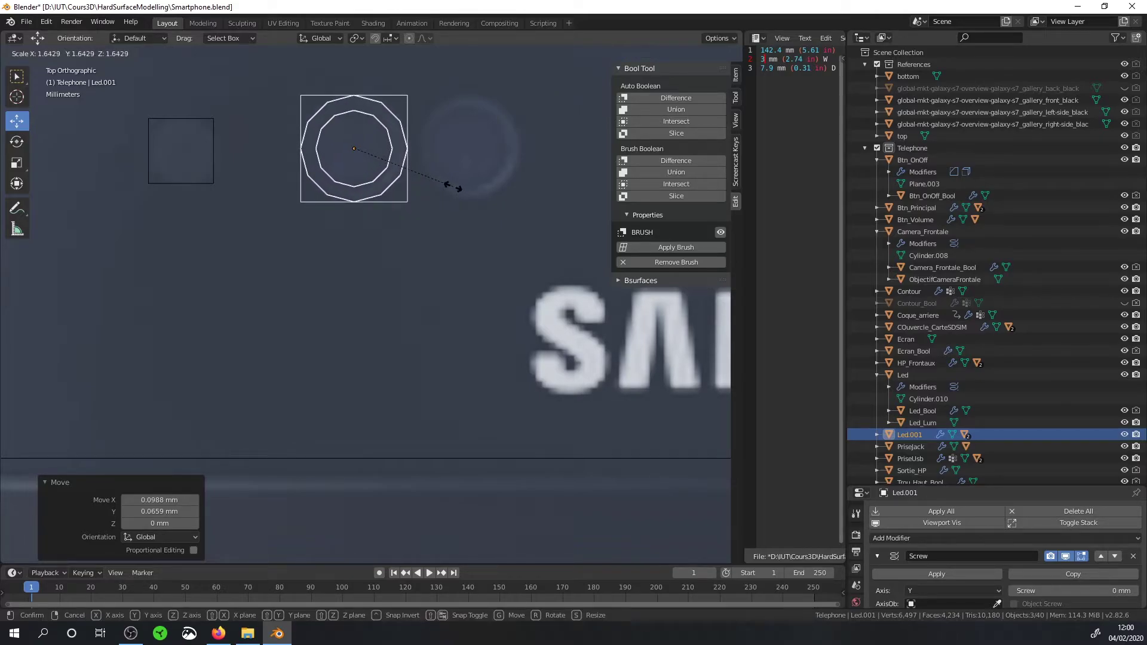
pyautogui.click(453, 187)
pyautogui.hotkey('ctrl', 'a')
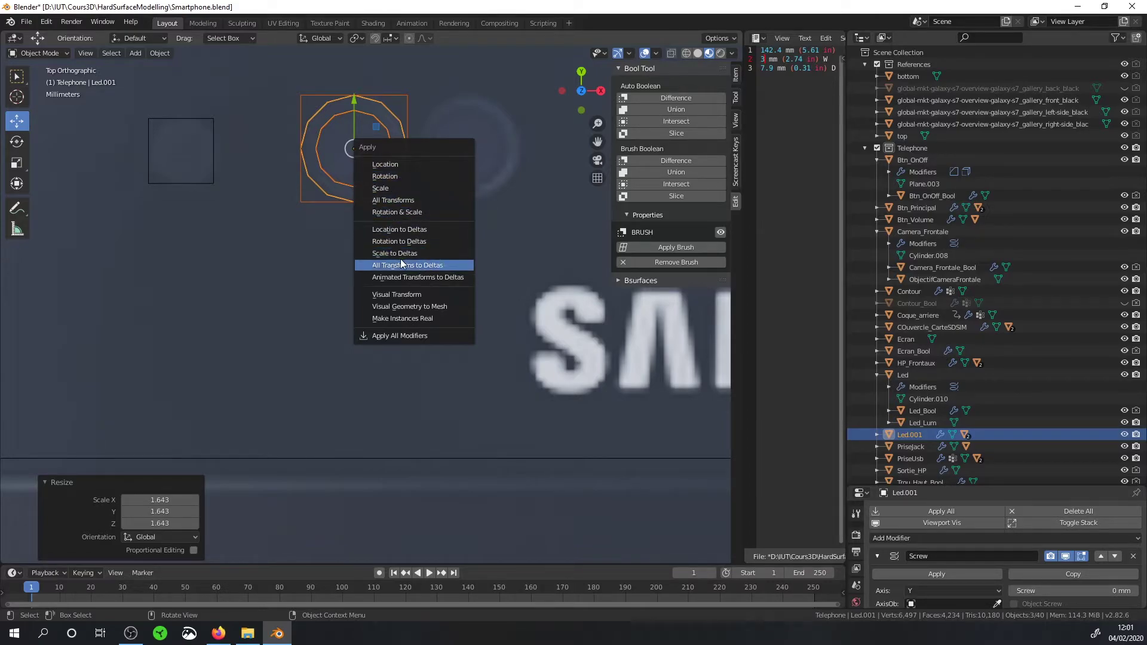
pyautogui.click(399, 187)
# Step: Orbit along the phone top and select the copied cutter Led_Bool.001
pyautogui.moveTo(399, 188)
pyautogui.mouseDown(button='middle')
pyautogui.moveTo(433, 113)
pyautogui.moveTo(412, 155)
pyautogui.mouseUp(button='middle')
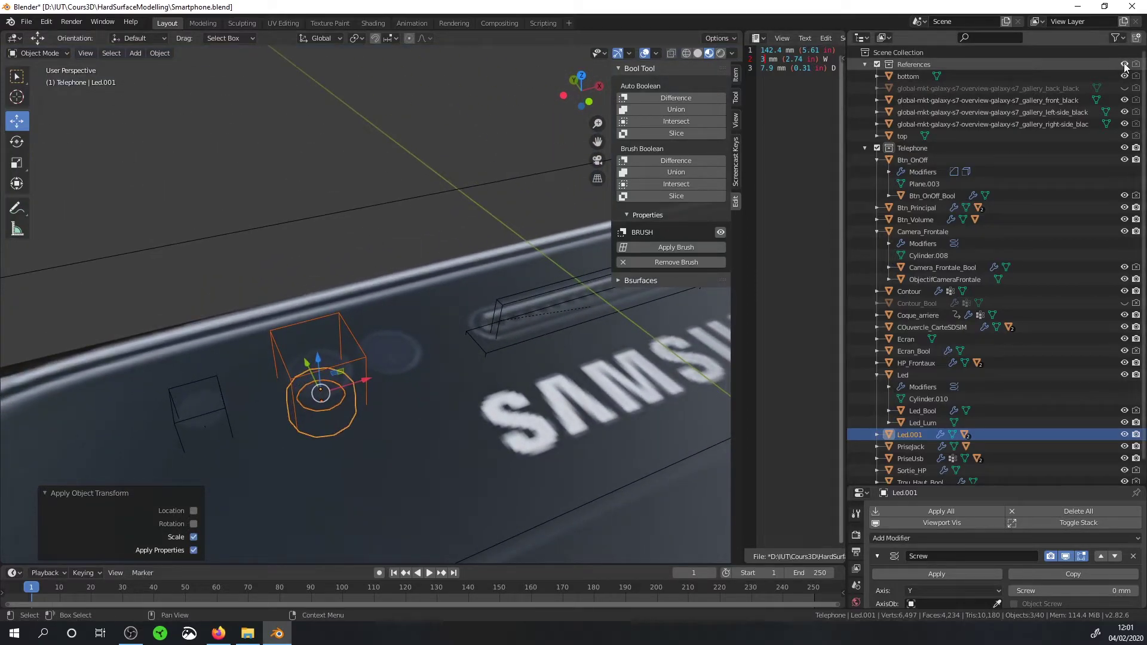
pyautogui.scroll(2, 435, 273)
pyautogui.moveTo(435, 273)
pyautogui.mouseDown(button='middle')
pyautogui.moveTo(410, 198)
pyautogui.moveTo(381, 271)
pyautogui.mouseUp(button='middle')
pyautogui.click(418, 225)
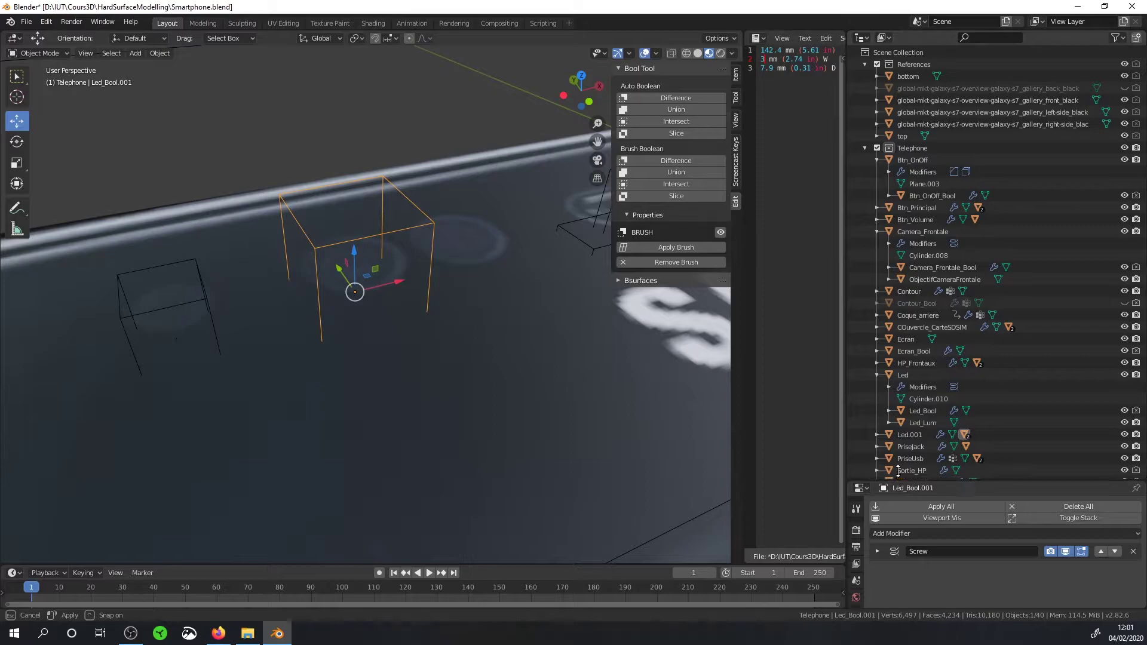
# Step: Add an Array modifier to Led_Bool.001 with Relative Offset X 1.06
pyautogui.moveTo(896, 486); pyautogui.dragTo(889, 218)
pyautogui.click(887, 270)
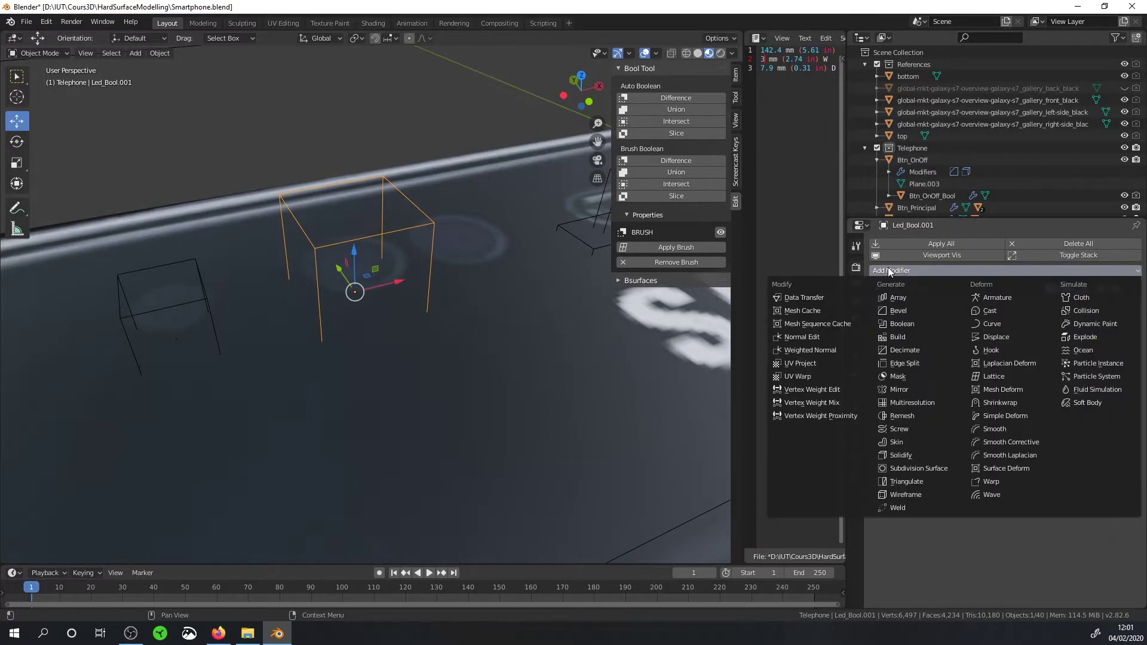
pyautogui.click(898, 297)
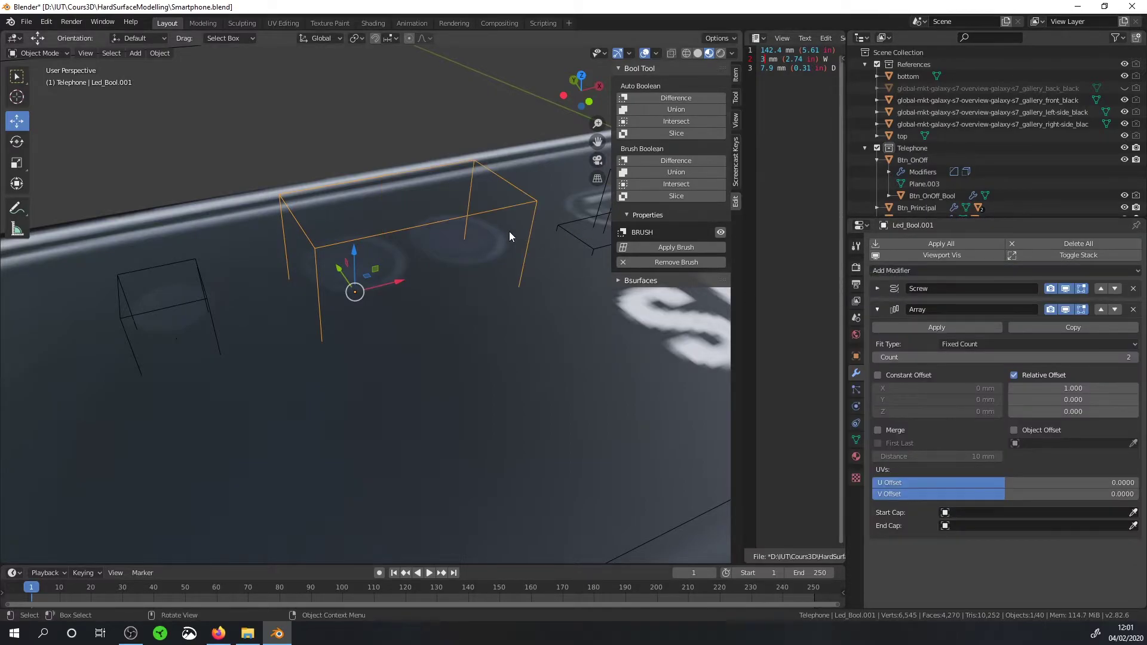
pyautogui.press('KP_7')
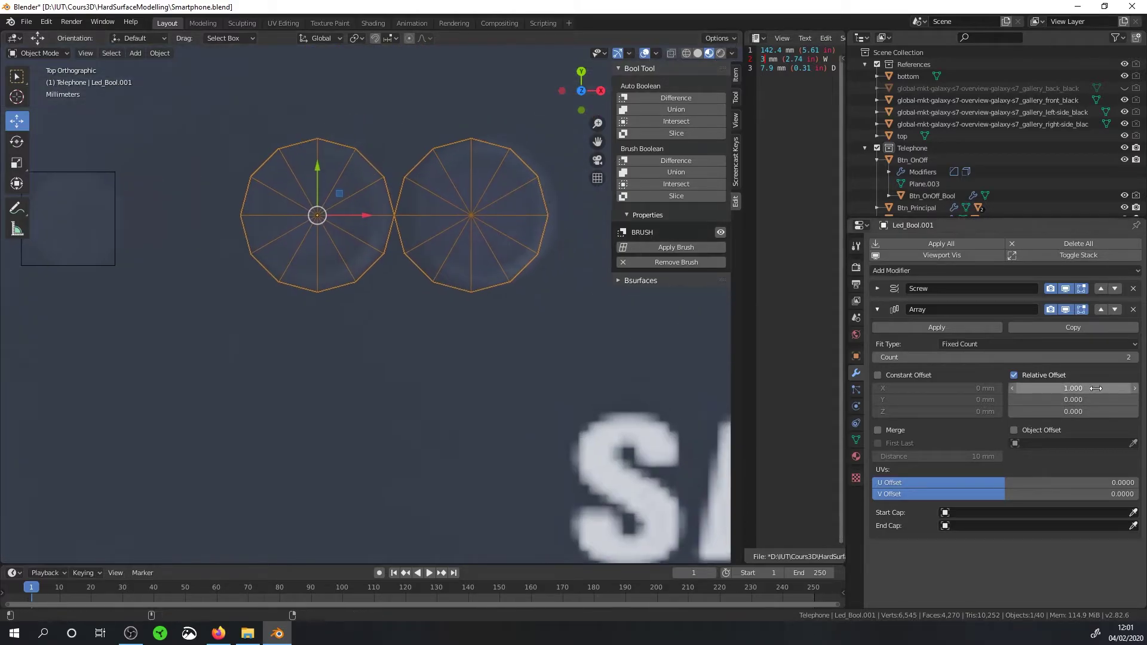
pyautogui.moveTo(1096, 388); pyautogui.dragTo(1111, 388)
# Step: Rename Led.001 to Capteur in the Outliner
pyautogui.moveTo(914, 218); pyautogui.dragTo(914, 399)
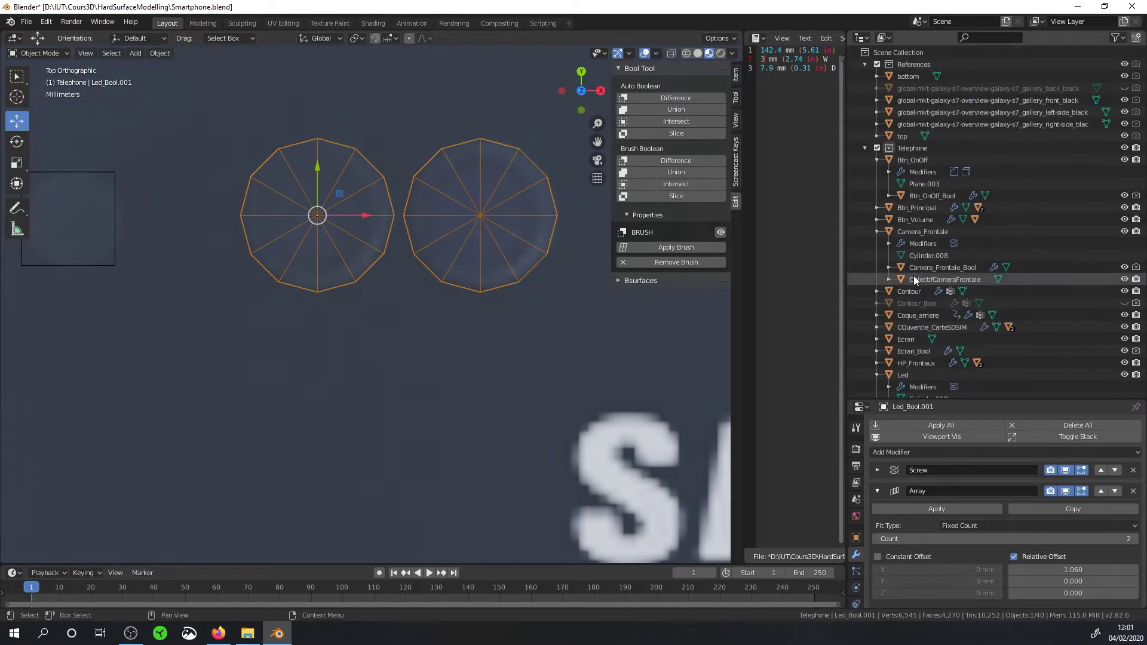
pyautogui.scroll(-3, 1009, 313)
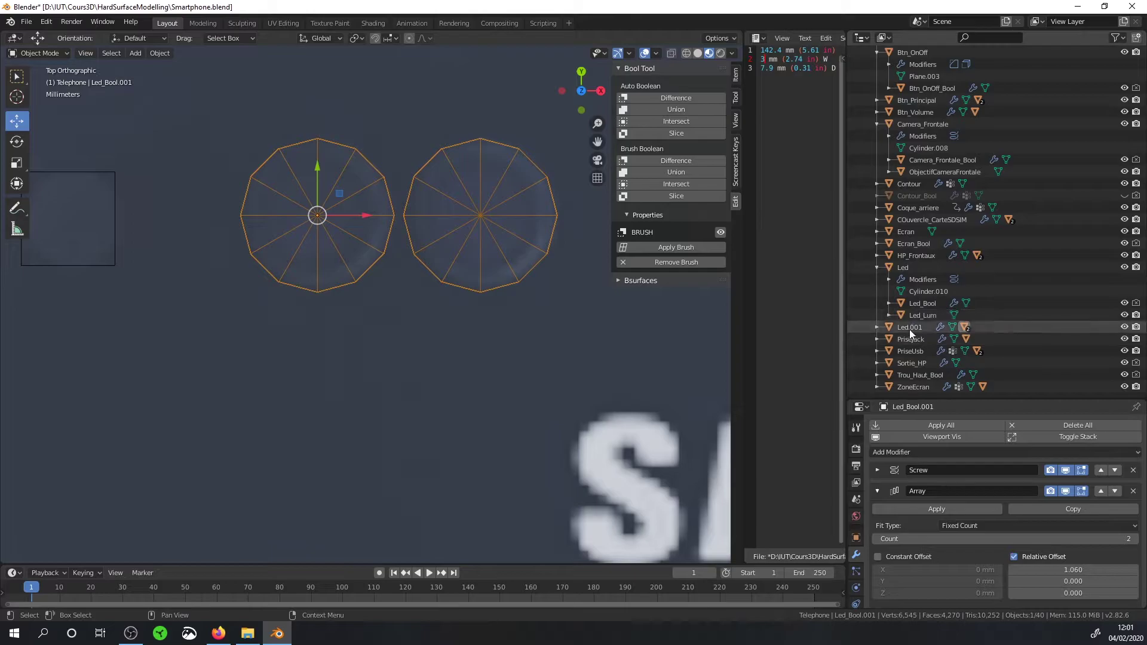
pyautogui.click(877, 327)
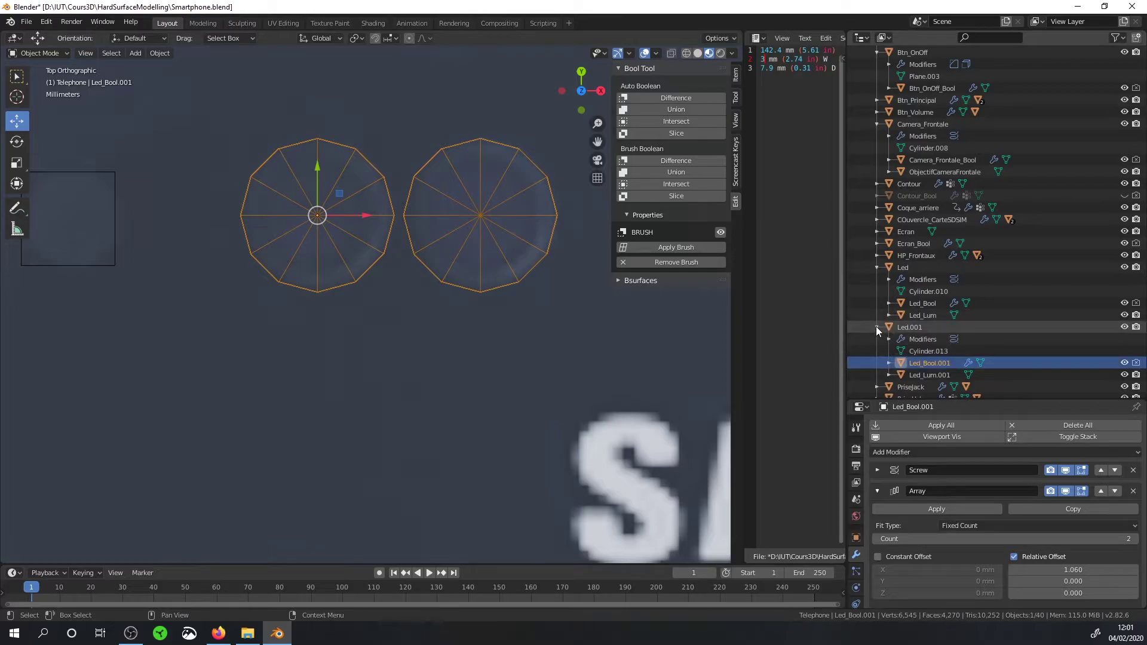
pyautogui.doubleClick(919, 326)
pyautogui.write('Capteu')
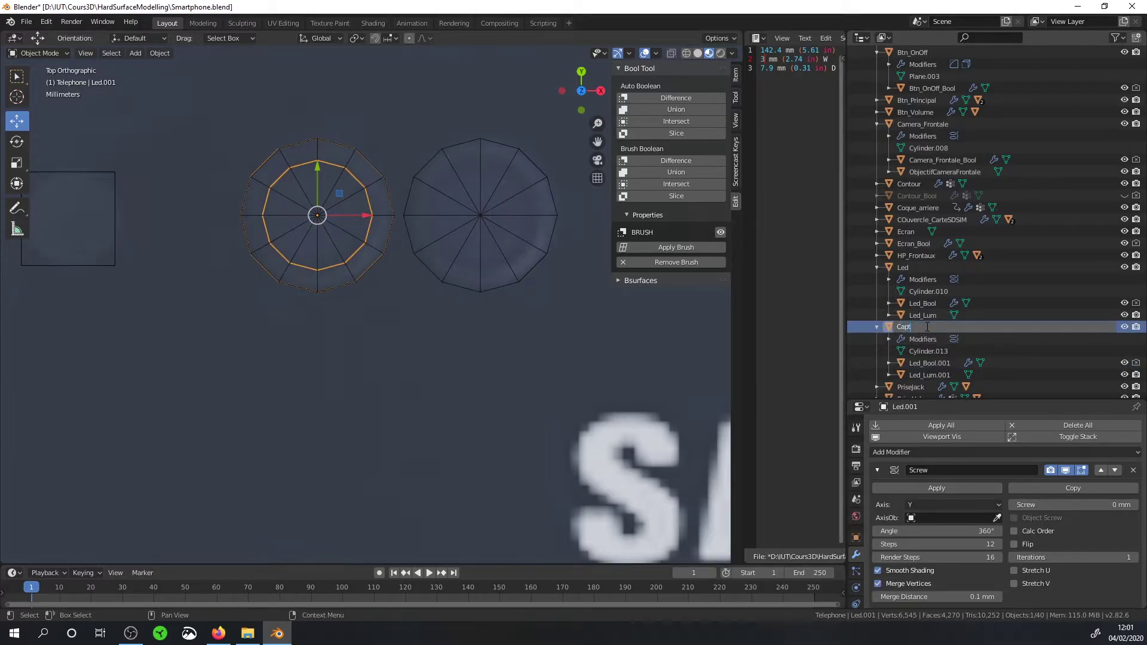
pyautogui.write('r')
pyautogui.press('Return')
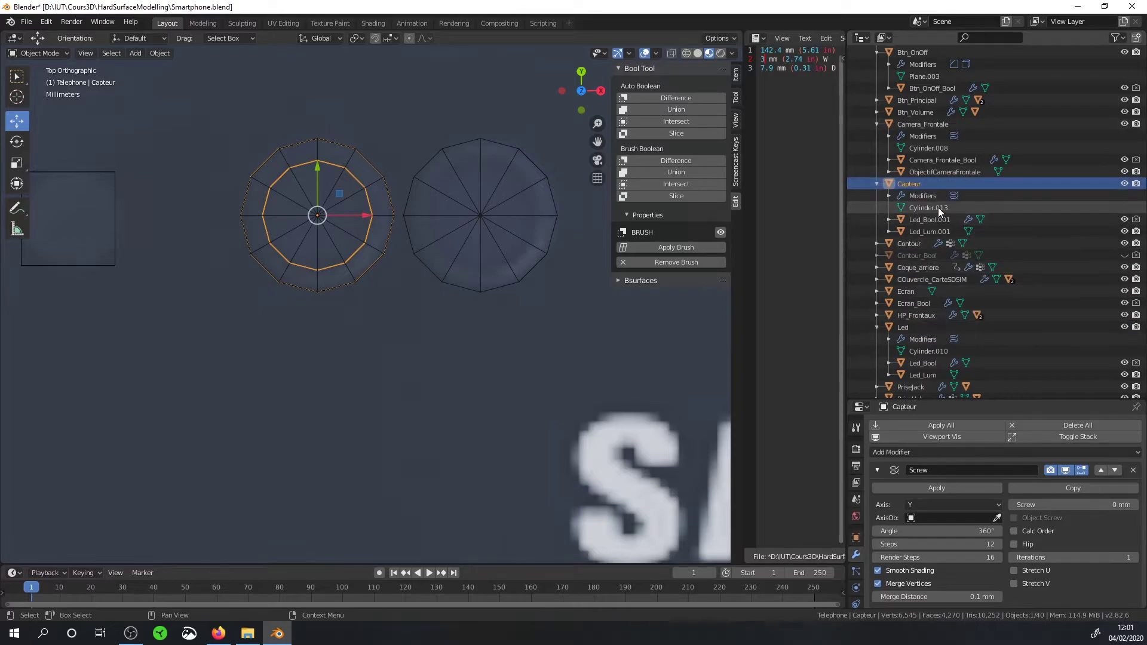
# Step: Rename its children Led_Bool.001 and Led_Lum.001 to Capteur_Bool and Capteur_Capteur
pyautogui.click(942, 220)
pyautogui.doubleClick(941, 220)
pyautogui.write('Cap')
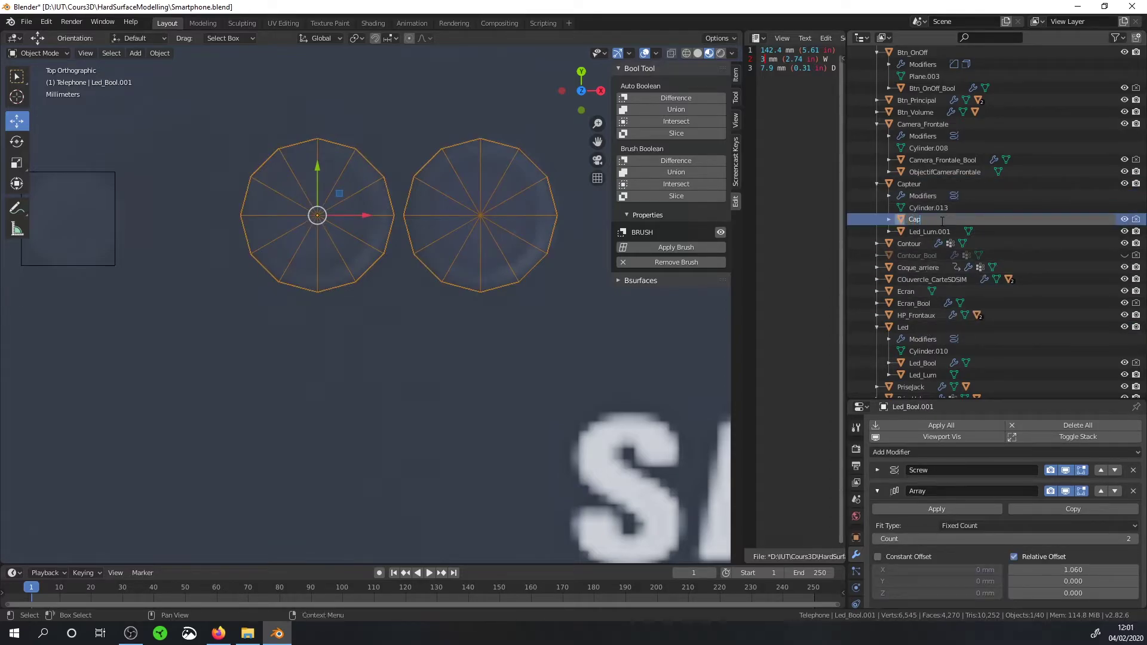
pyautogui.write('teur_Bool')
pyautogui.press('Return')
pyautogui.click(929, 231)
pyautogui.doubleClick(929, 231)
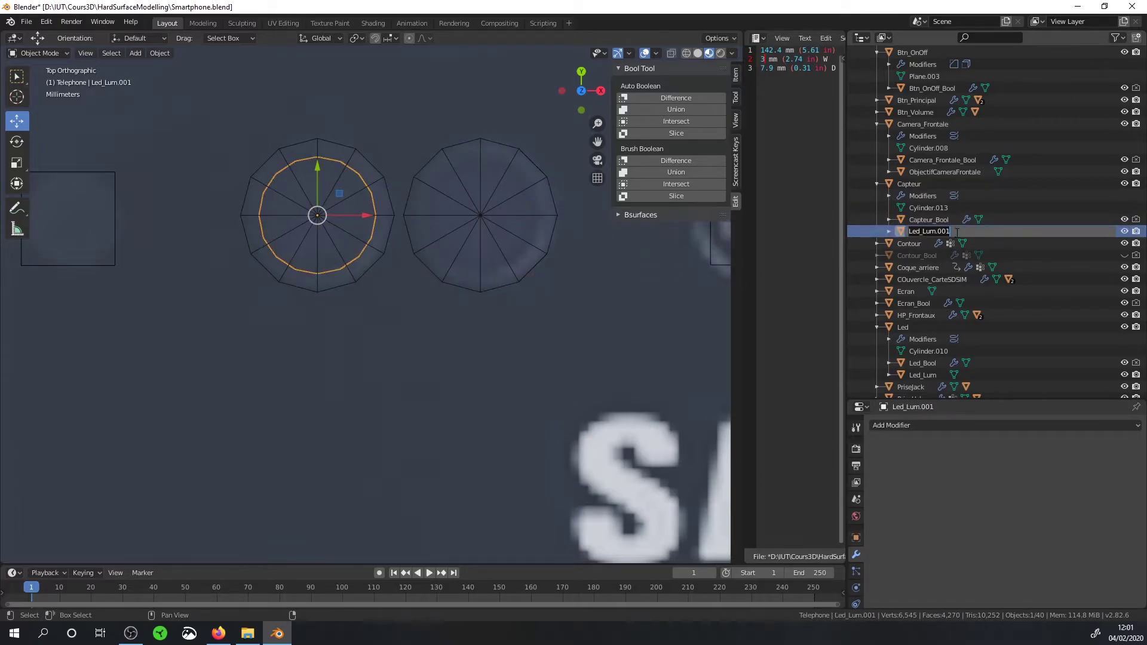
pyautogui.write('Capteur_')
pyautogui.write('Capteur')
pyautogui.press('Return')
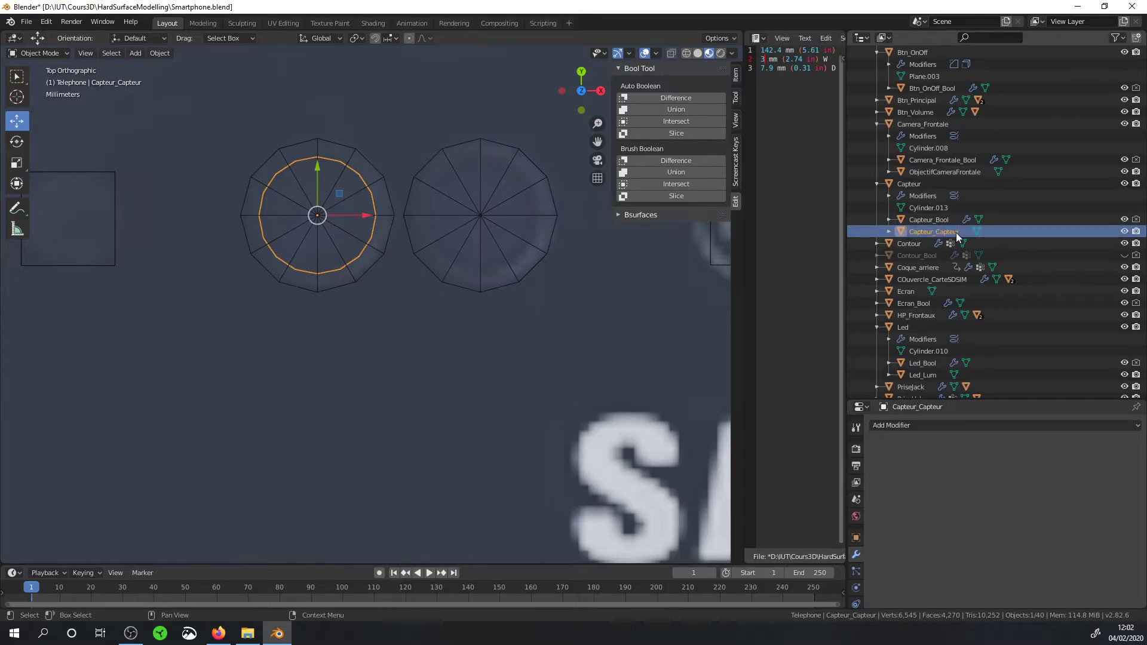
# Step: Select Capteur and orbit the view over the sensor parts
pyautogui.click(918, 185)
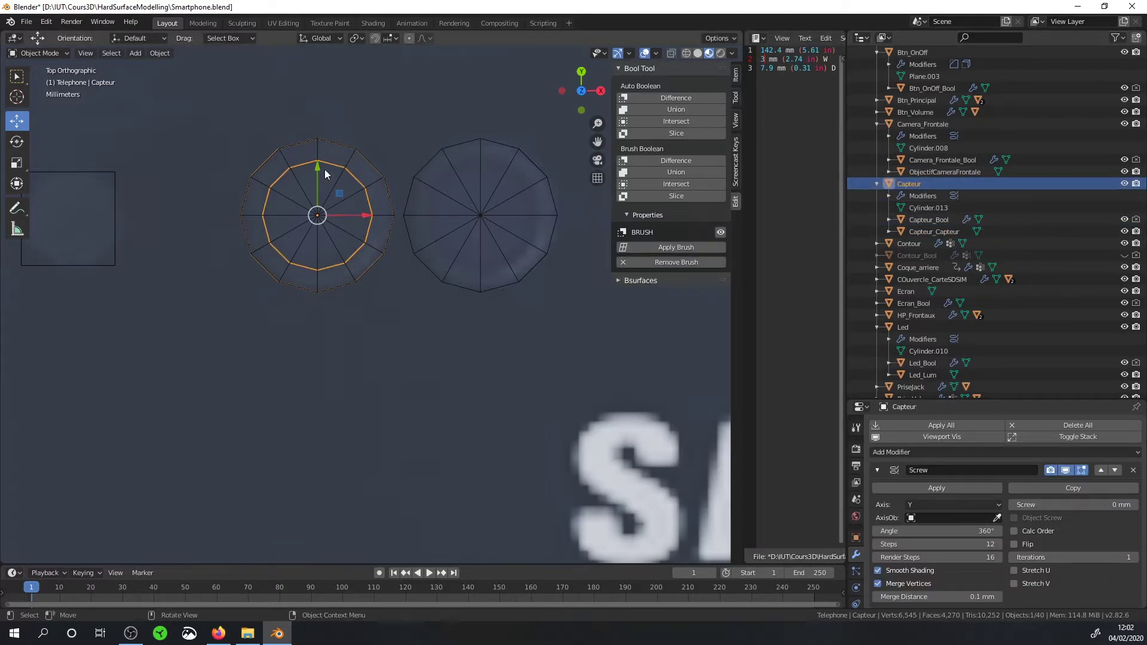
pyautogui.moveTo(324, 170)
pyautogui.mouseDown(button='middle')
pyautogui.moveTo(340, 189)
pyautogui.moveTo(348, 163)
pyautogui.mouseUp(button='middle')
pyautogui.keyDown('shift'); pyautogui.moveTo(339, 367); pyautogui.dragTo(443, 271, button='middle'); pyautogui.keyUp('shift')
pyautogui.moveTo(514, 276); pyautogui.dragTo(496, 297, button='middle')
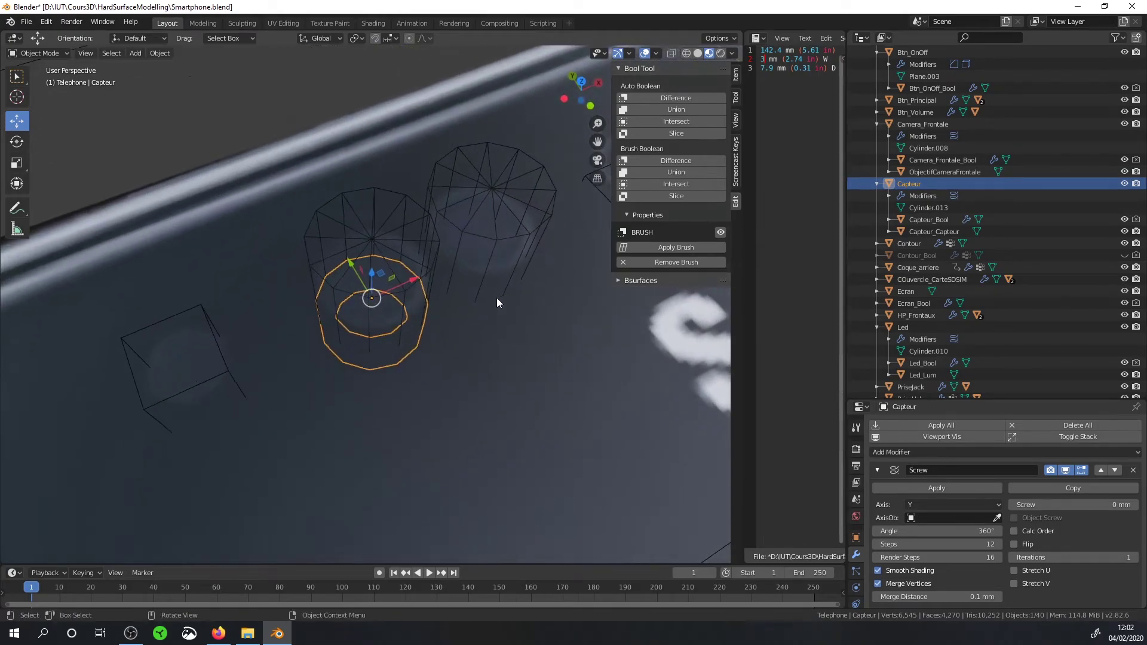
# Step: Hide the reference images and switch the viewport to Solid shading
pyautogui.scroll(5, 1119, 179)
pyautogui.click(1124, 64)
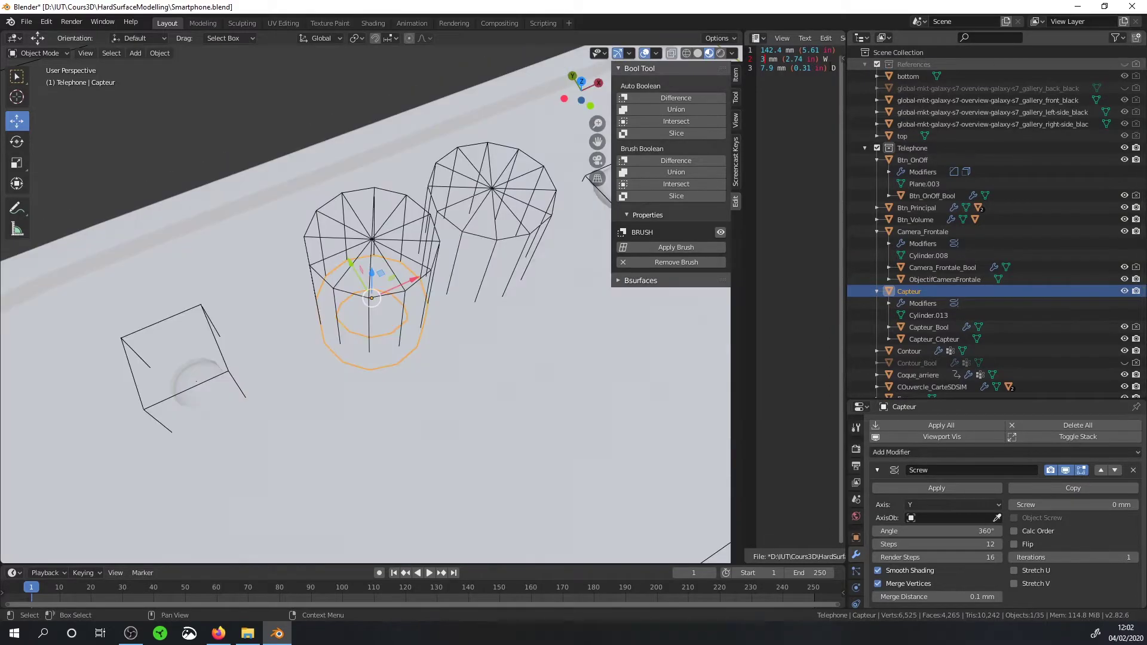
pyautogui.click(698, 53)
pyautogui.moveTo(561, 202)
pyautogui.mouseDown(button='middle')
pyautogui.moveTo(435, 284)
pyautogui.moveTo(479, 230)
pyautogui.moveTo(471, 252)
pyautogui.mouseUp(button='middle')
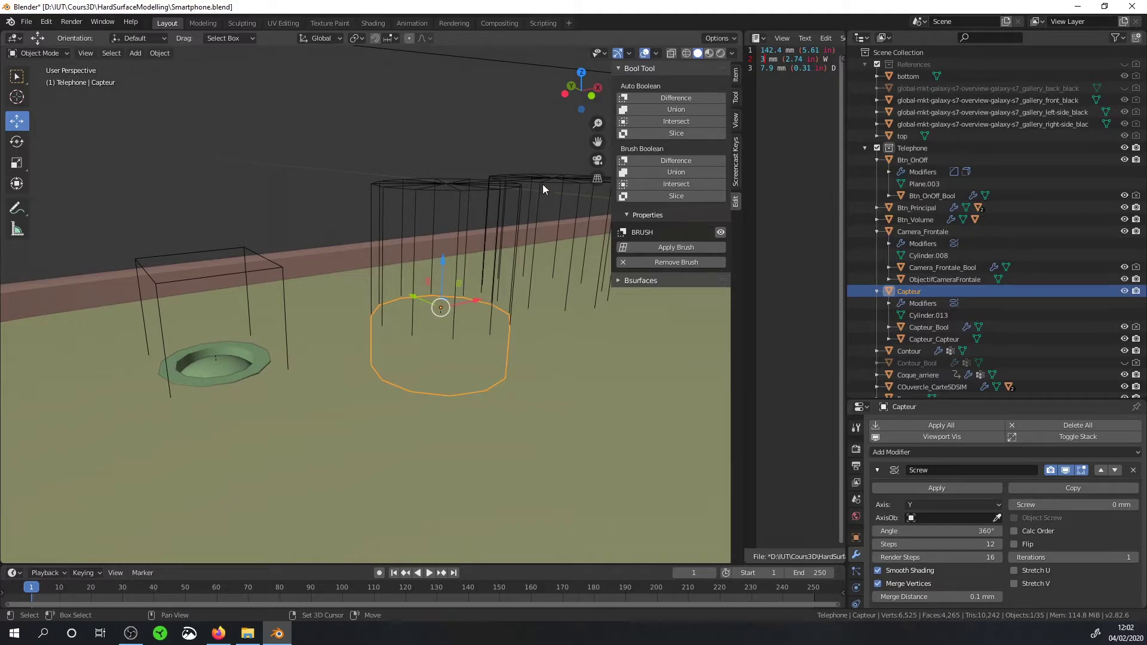
# Step: Cut the Capteur_Bool sensor holes into the screen with Bool Tool Brush Difference
pyautogui.click(501, 192)
pyautogui.scroll(-2, 498, 263)
pyautogui.moveTo(501, 296); pyautogui.dragTo(488, 341, button='middle')
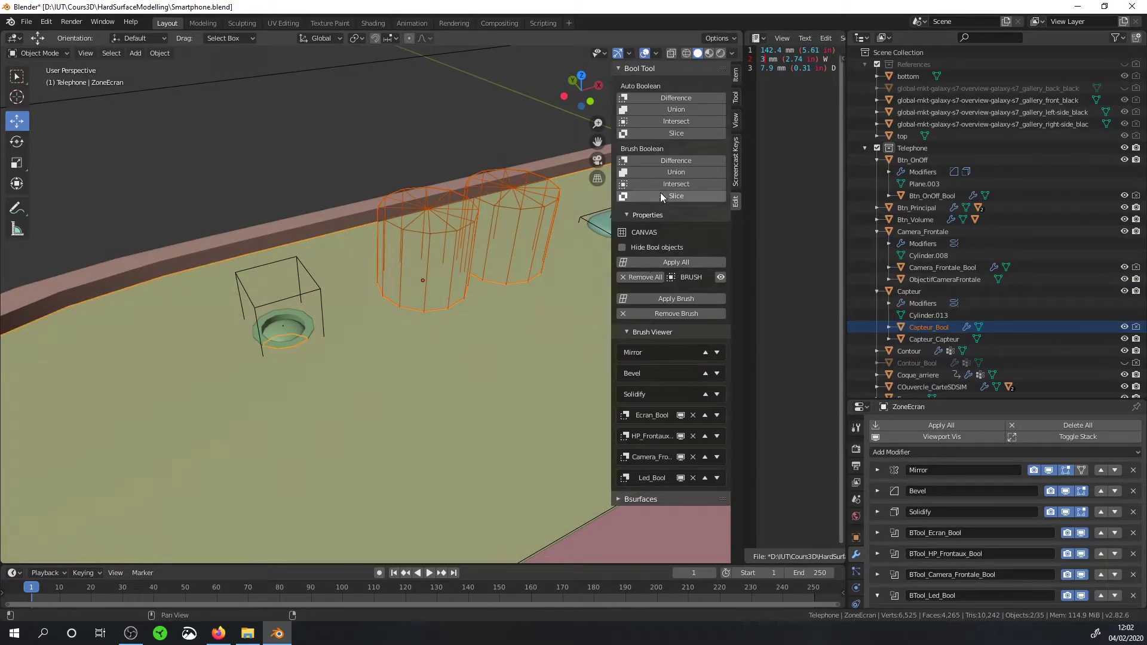
pyautogui.click(667, 160)
pyautogui.scroll(3, 528, 269)
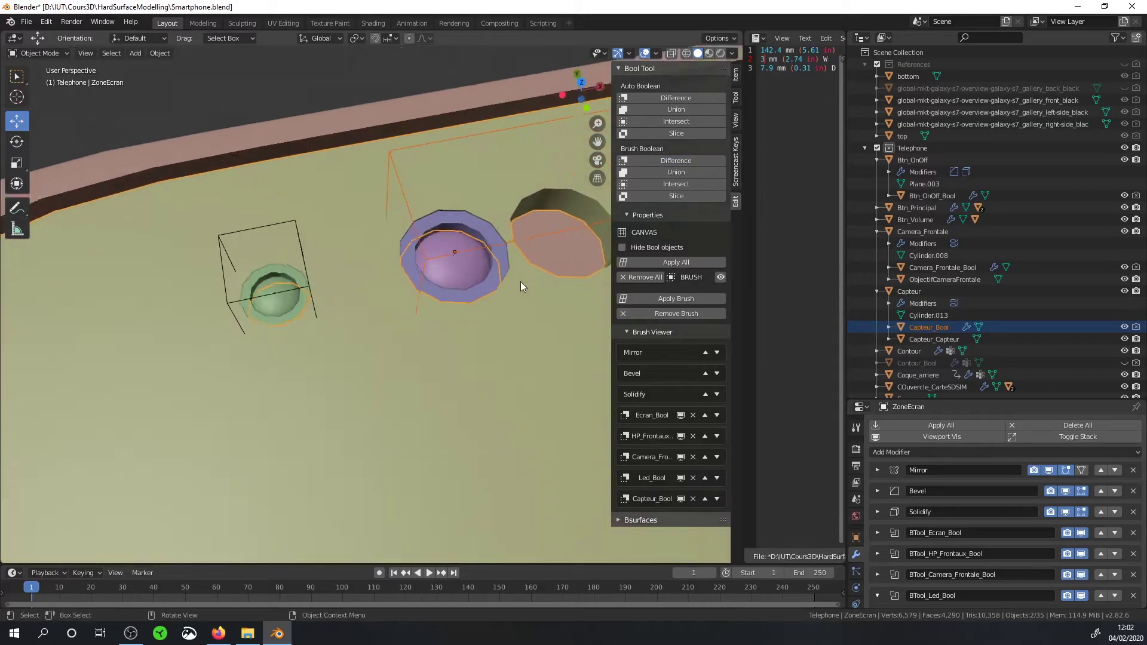
pyautogui.moveTo(521, 282); pyautogui.dragTo(434, 259, button='middle')
# Step: Add an Array modifier to the Capteur sensor ring
pyautogui.click(433, 259)
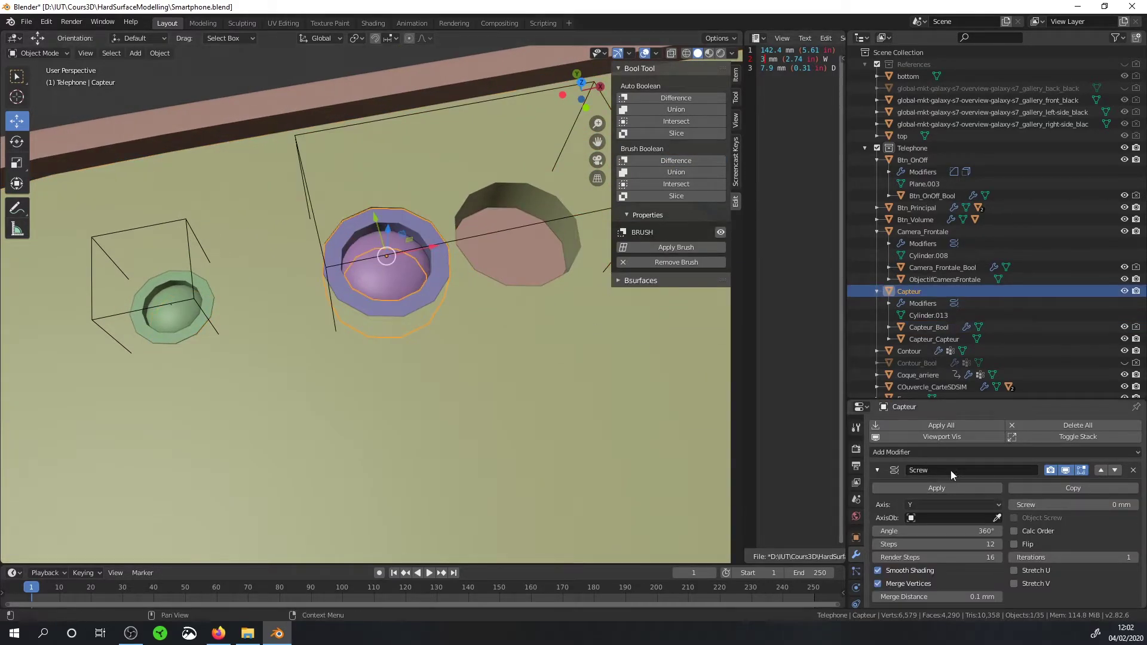
pyautogui.click(877, 470)
pyautogui.click(897, 451)
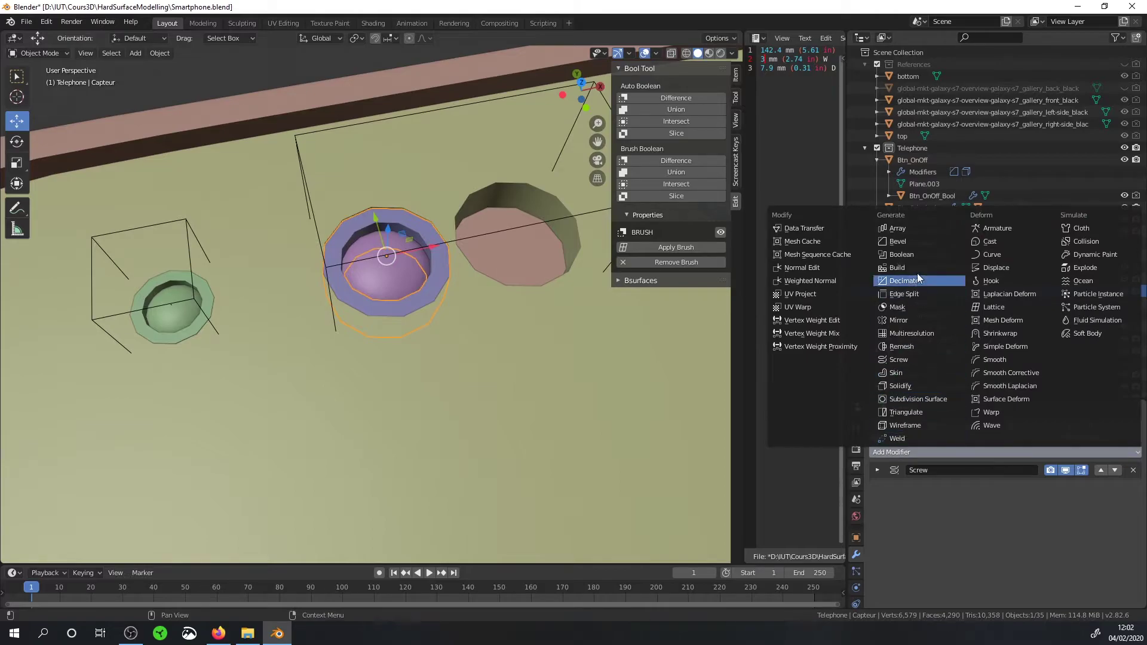
pyautogui.click(908, 228)
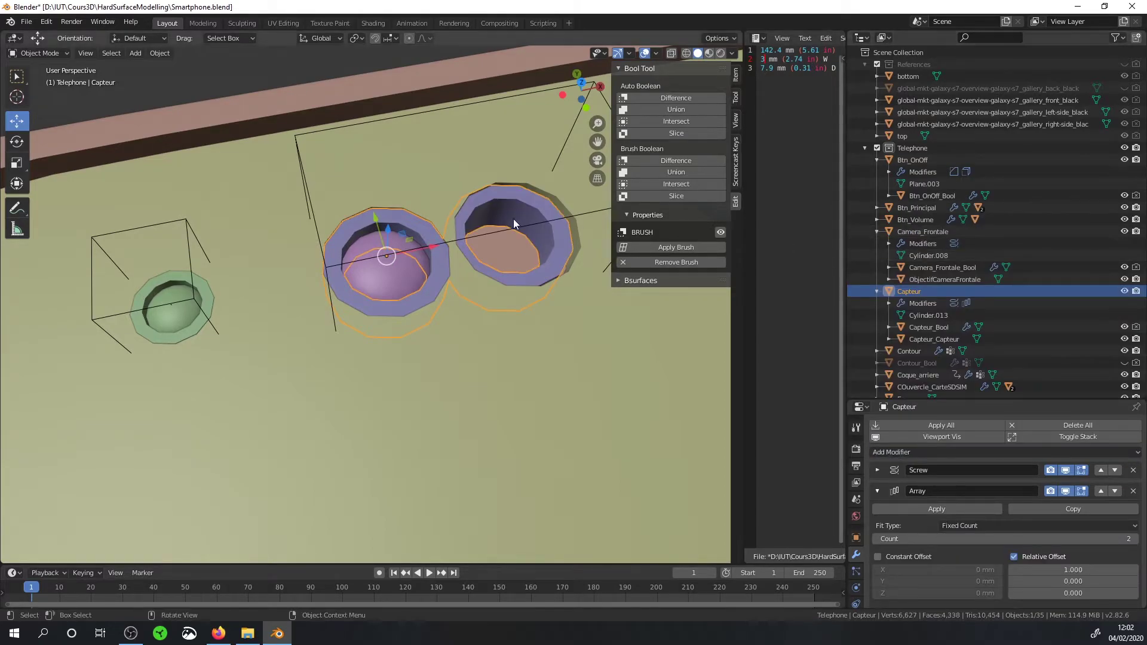
# Step: Set Capteur's Array Relative Offset X to 1.06
pyautogui.click(1073, 570)
pyautogui.write('1.06')
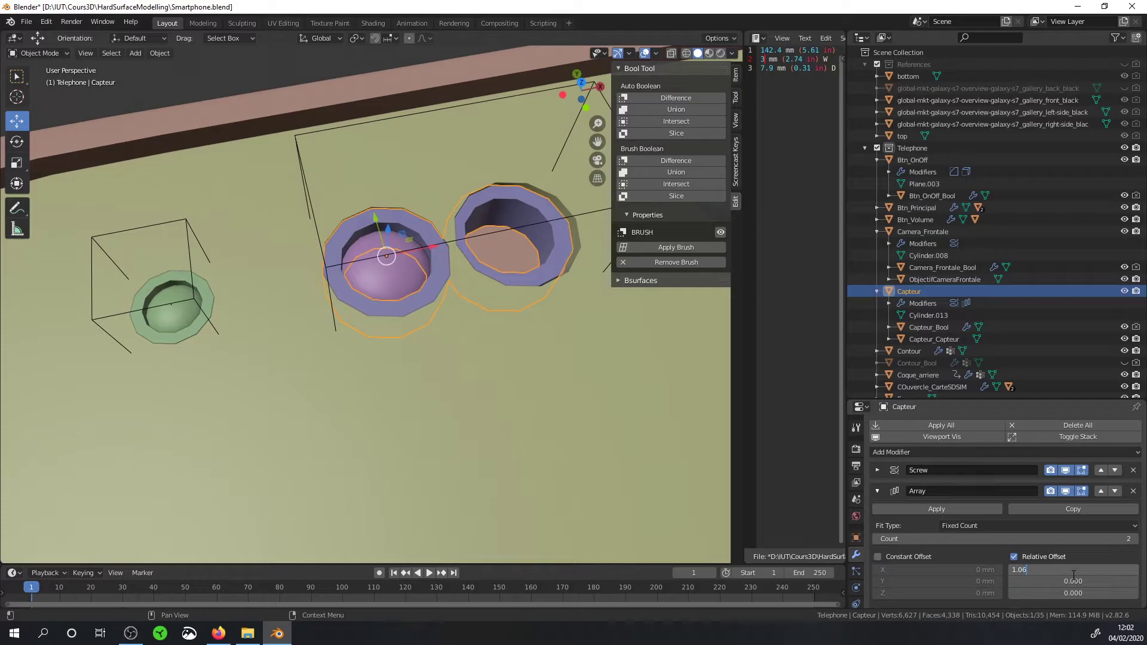
pyautogui.press('Return')
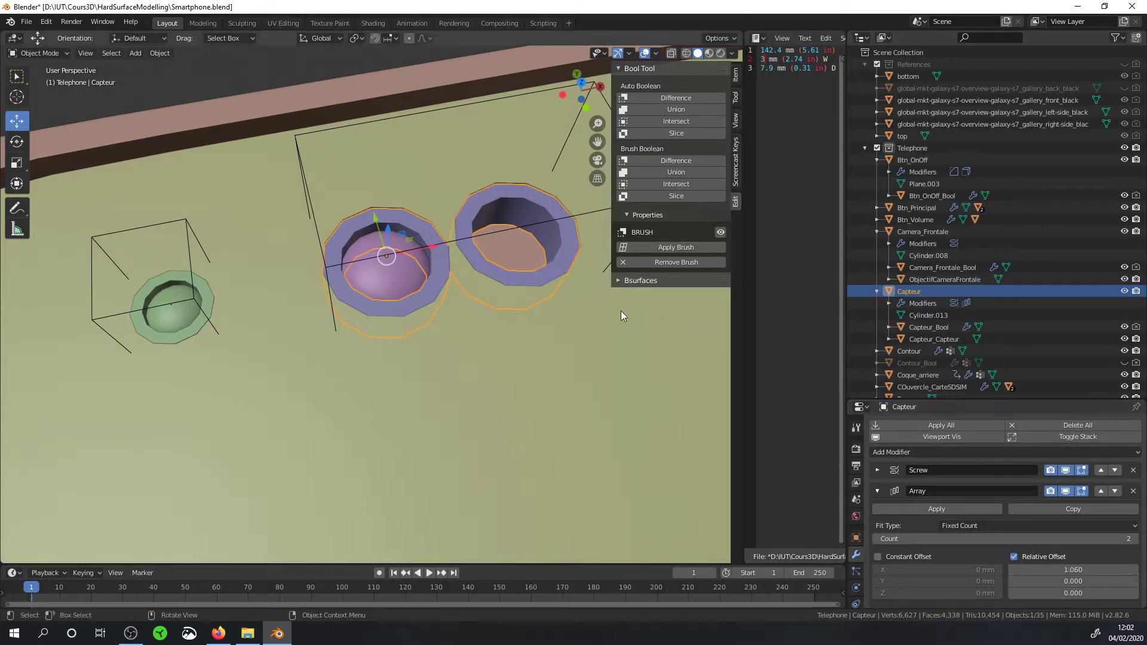
pyautogui.press('KP_7')
pyautogui.scroll(1, 447, 290)
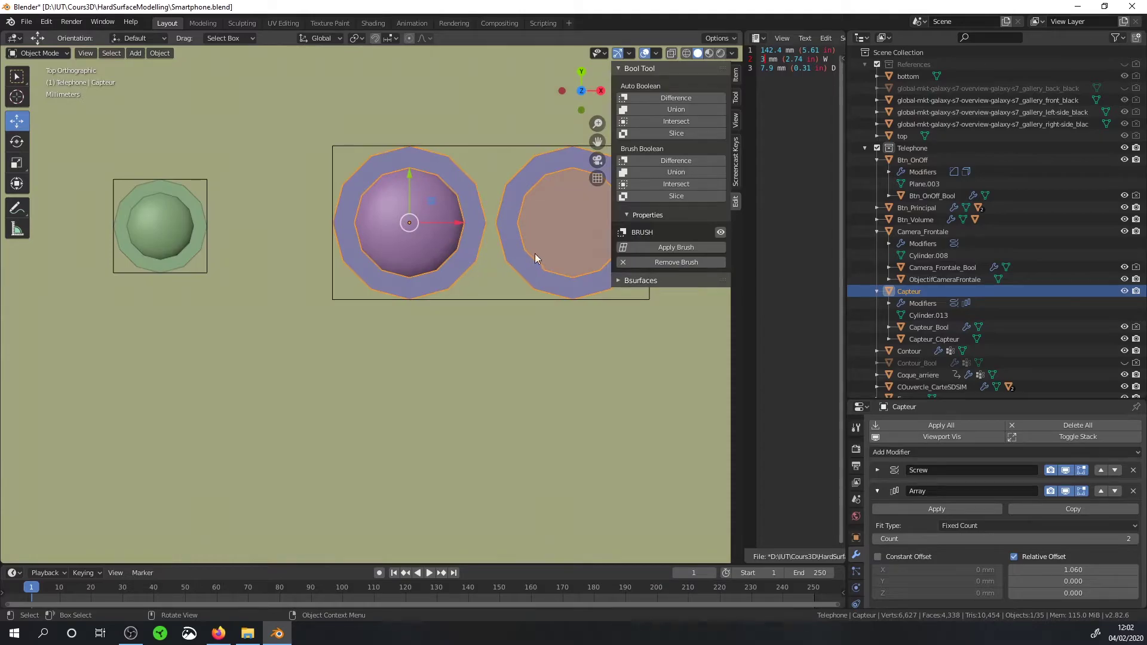
pyautogui.moveTo(535, 253)
pyautogui.keyDown('shift'); pyautogui.mouseDown(button='middle')
pyautogui.moveTo(356, 247)
pyautogui.moveTo(367, 246)
pyautogui.mouseUp(button='middle'); pyautogui.keyUp('shift')
# Step: Add an Array to the Capteur_Capteur dome and widen its Relative Offset X to 1.4
pyautogui.click(278, 232)
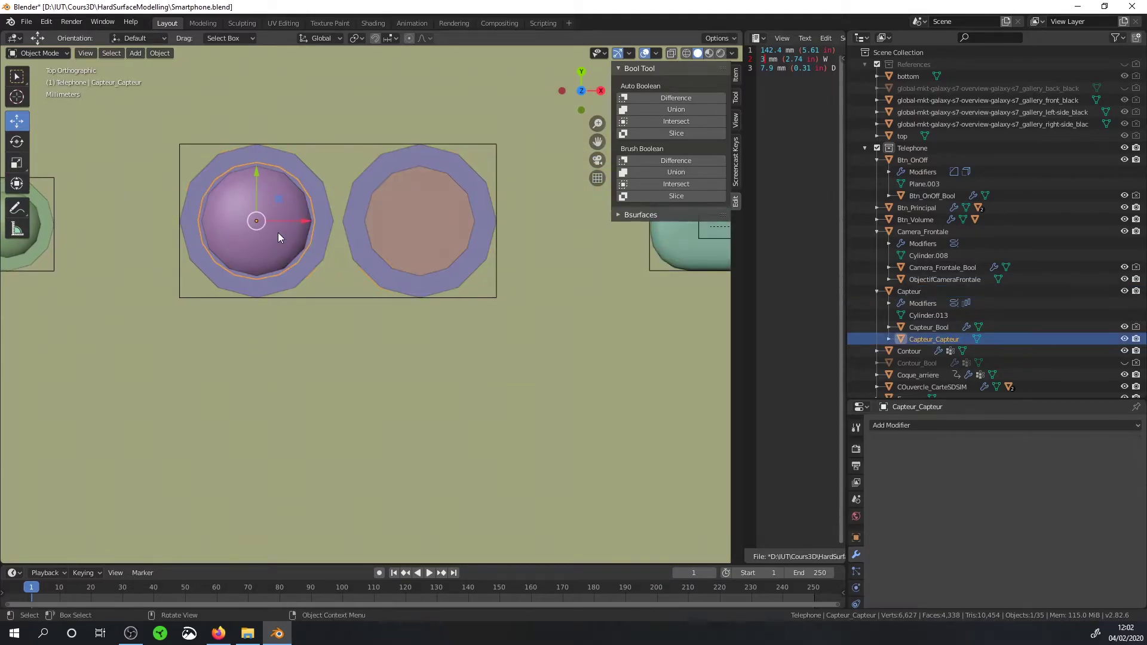
pyautogui.click(930, 423)
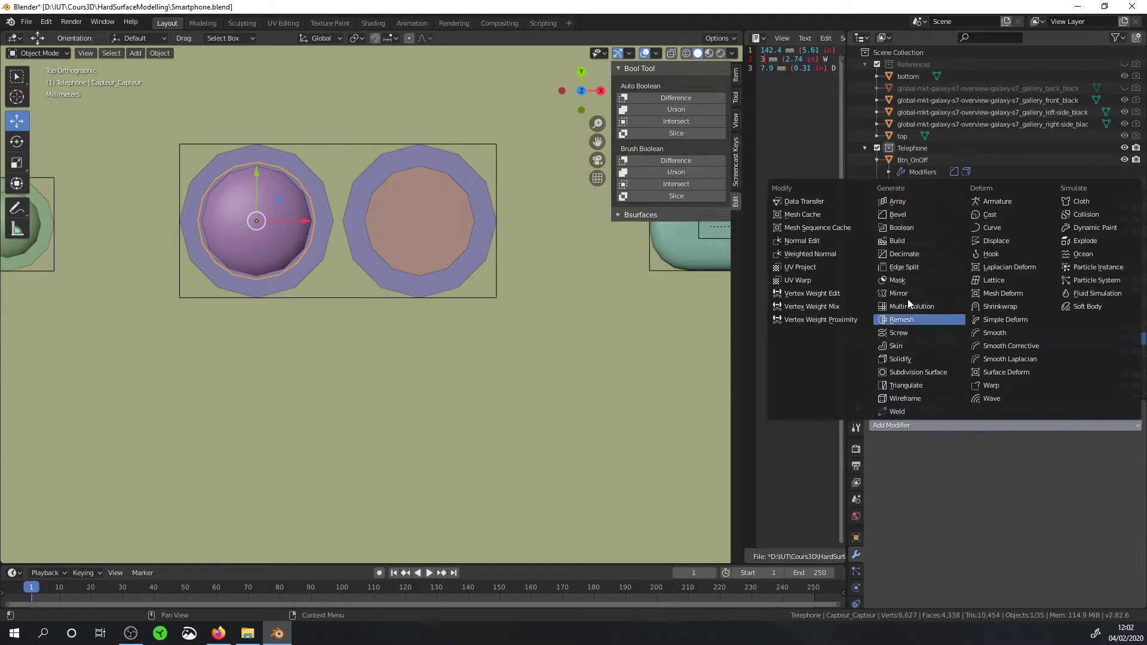
pyautogui.click(904, 203)
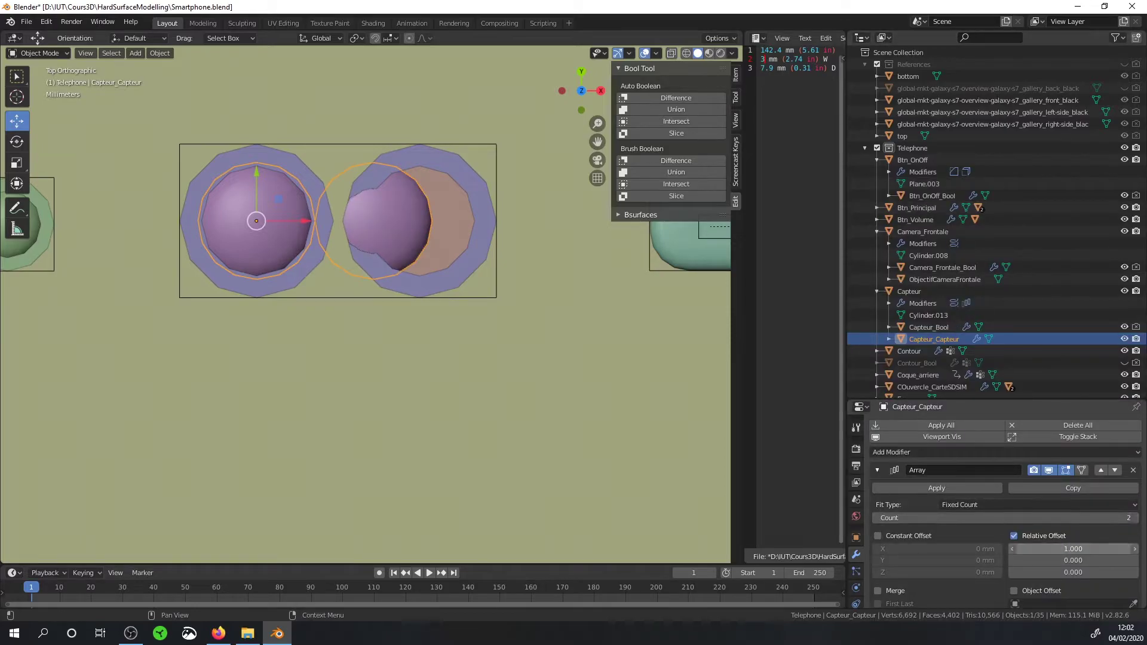
pyautogui.click(1065, 550)
pyautogui.write('1.06')
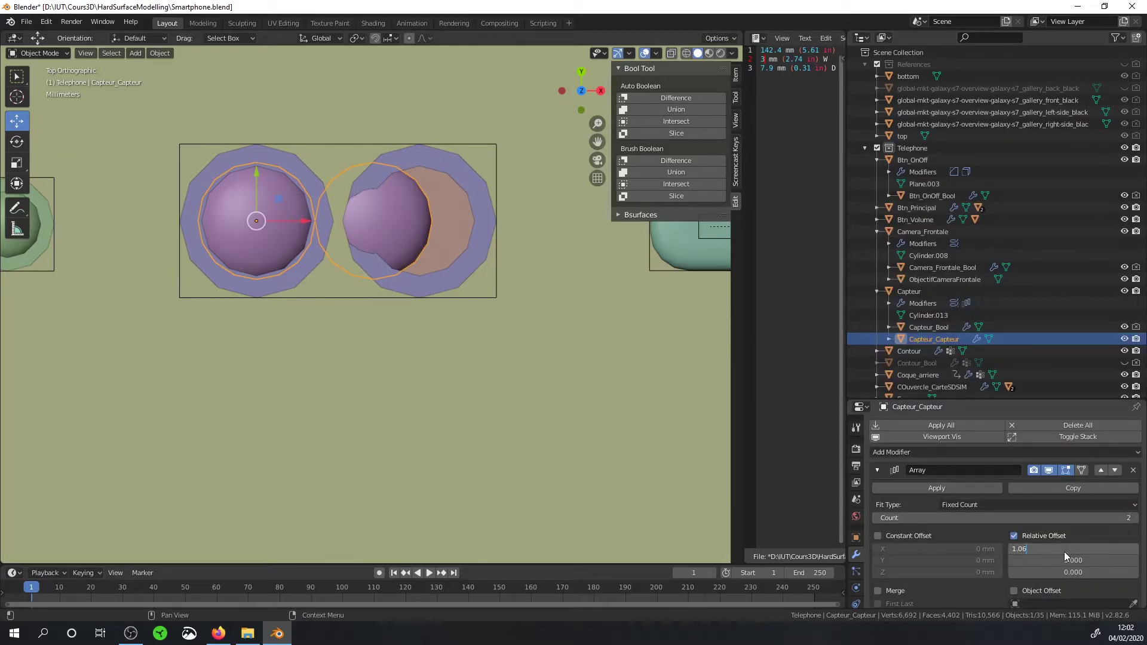
pyautogui.press('Return')
pyautogui.moveTo(1065, 550); pyautogui.dragTo(1126, 550)
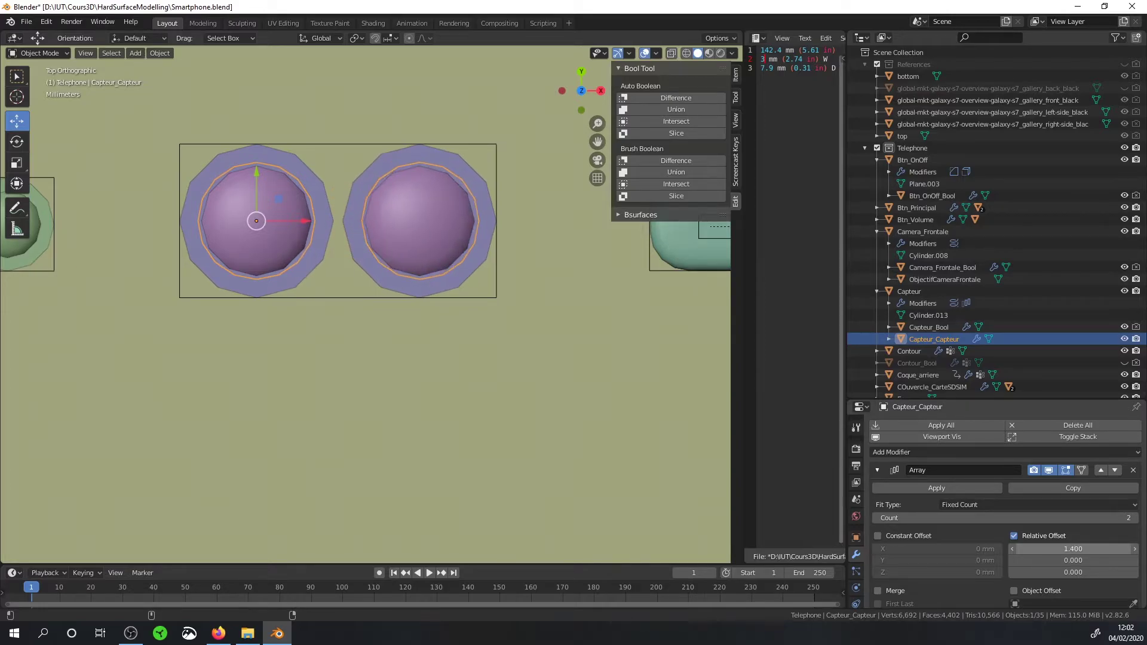
pyautogui.hotkey('shift', 'z')
# Step: Return to solid shading and orbit to see the whole phone
pyautogui.press('z')
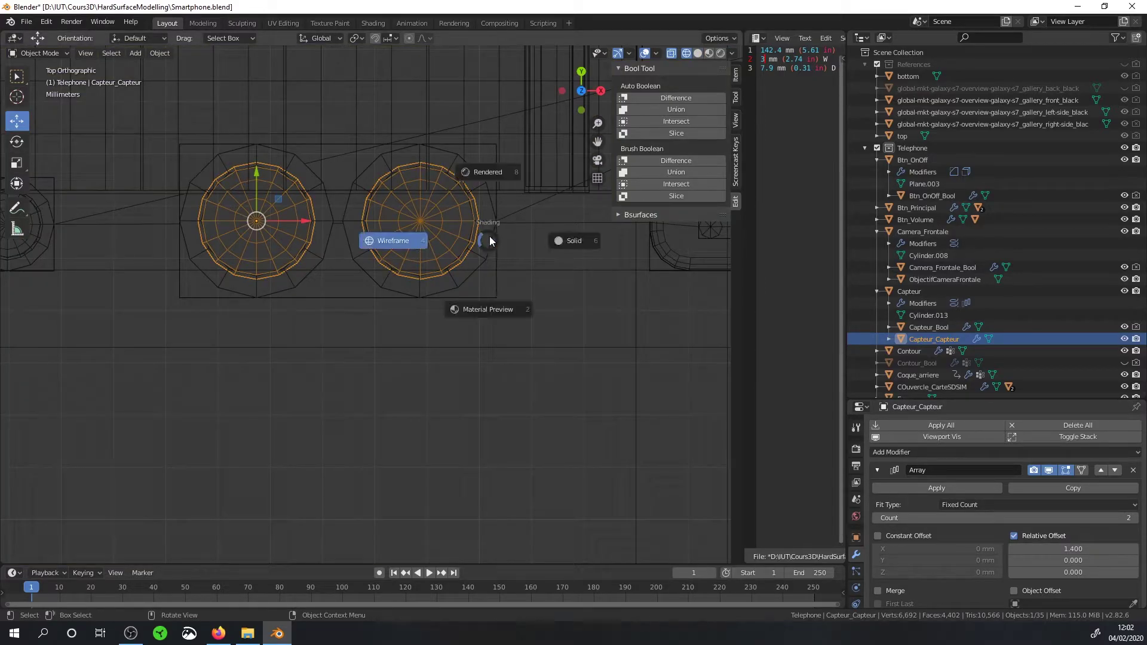
pyautogui.click(563, 240)
pyautogui.moveTo(489, 236)
pyautogui.mouseDown(button='middle')
pyautogui.moveTo(486, 206)
pyautogui.moveTo(483, 386)
pyautogui.moveTo(547, 380)
pyautogui.moveTo(575, 271)
pyautogui.moveTo(625, 256)
pyautogui.moveTo(652, 270)
pyautogui.moveTo(657, 240)
pyautogui.moveTo(689, 252)
pyautogui.moveTo(638, 282)
pyautogui.moveTo(583, 292)
pyautogui.mouseUp(button='middle')
pyautogui.scroll(-5, 583, 292)
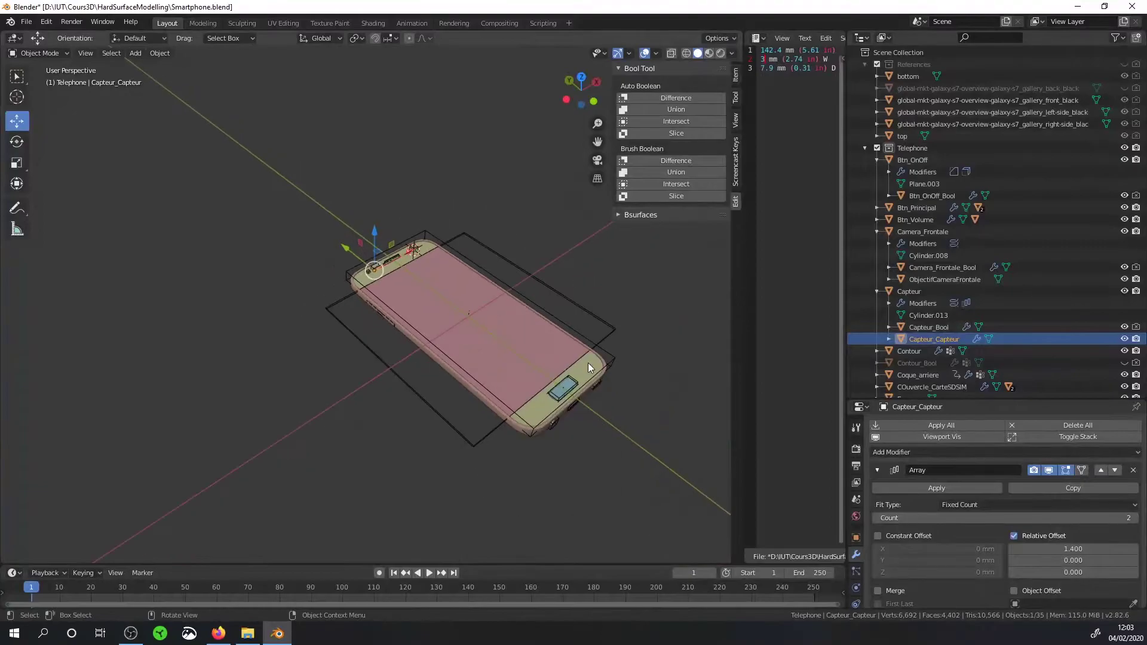
pyautogui.moveTo(588, 363)
pyautogui.mouseDown(button='middle')
pyautogui.moveTo(583, 339)
pyautogui.moveTo(596, 353)
pyautogui.moveTo(568, 356)
pyautogui.moveTo(525, 310)
pyautogui.moveTo(538, 311)
pyautogui.mouseUp(button='middle')
# Step: Select the ZoneEcranBoll screen object
pyautogui.scroll(5, 598, 351)
pyautogui.click(415, 252)
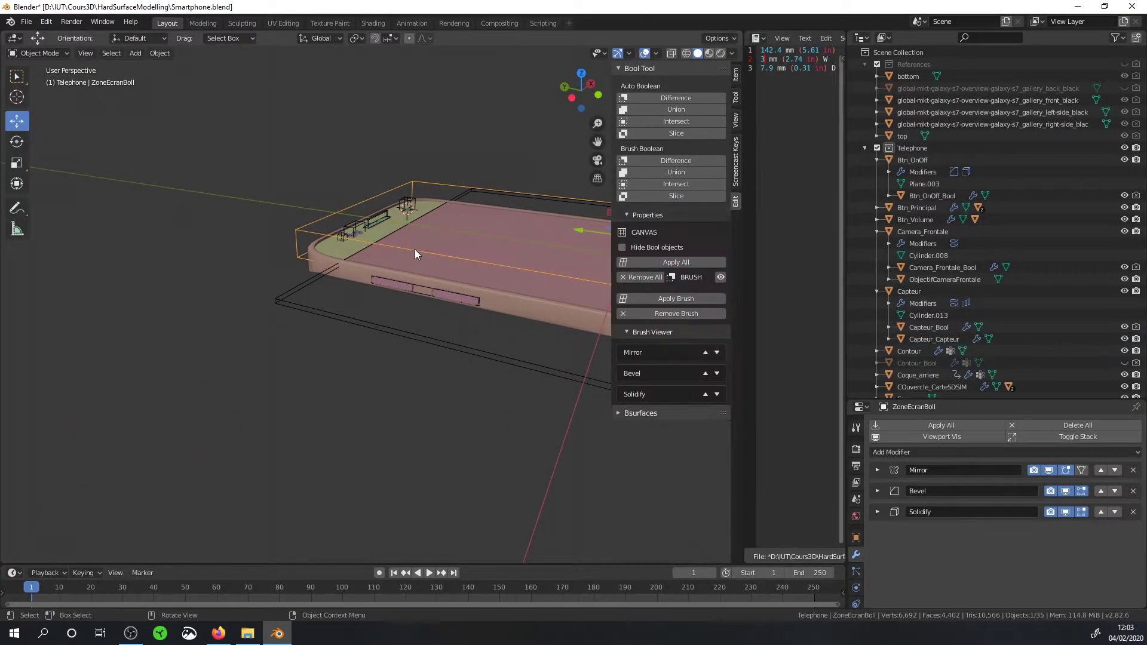
pyautogui.scroll(2, 307, 318)
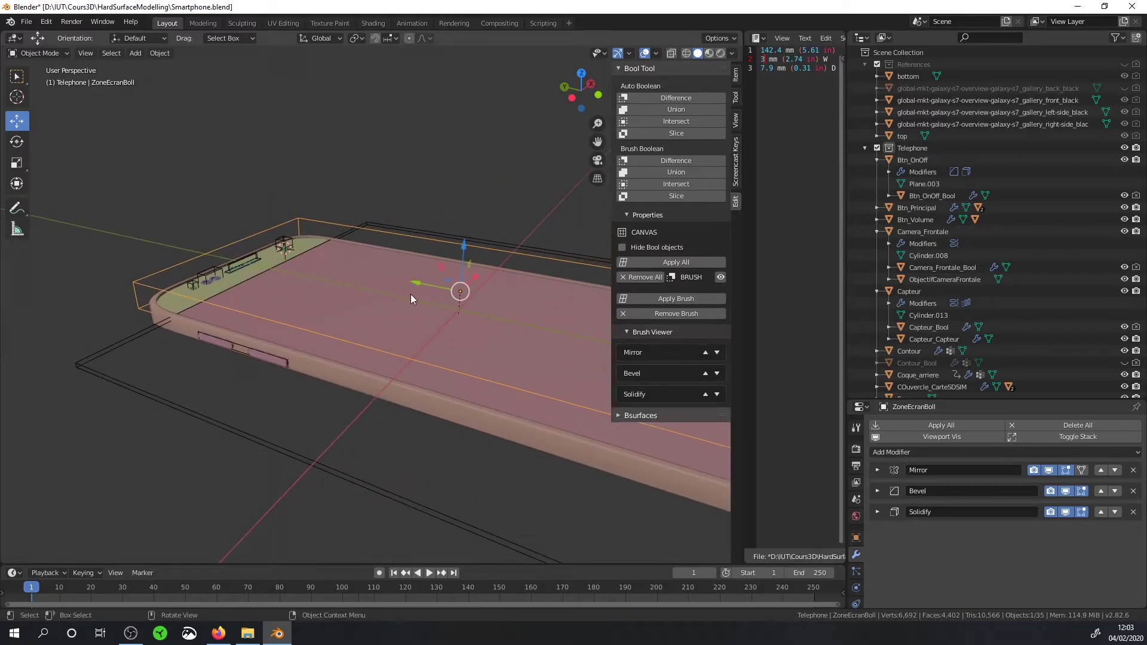
pyautogui.moveTo(406, 302); pyautogui.dragTo(442, 300, button='middle')
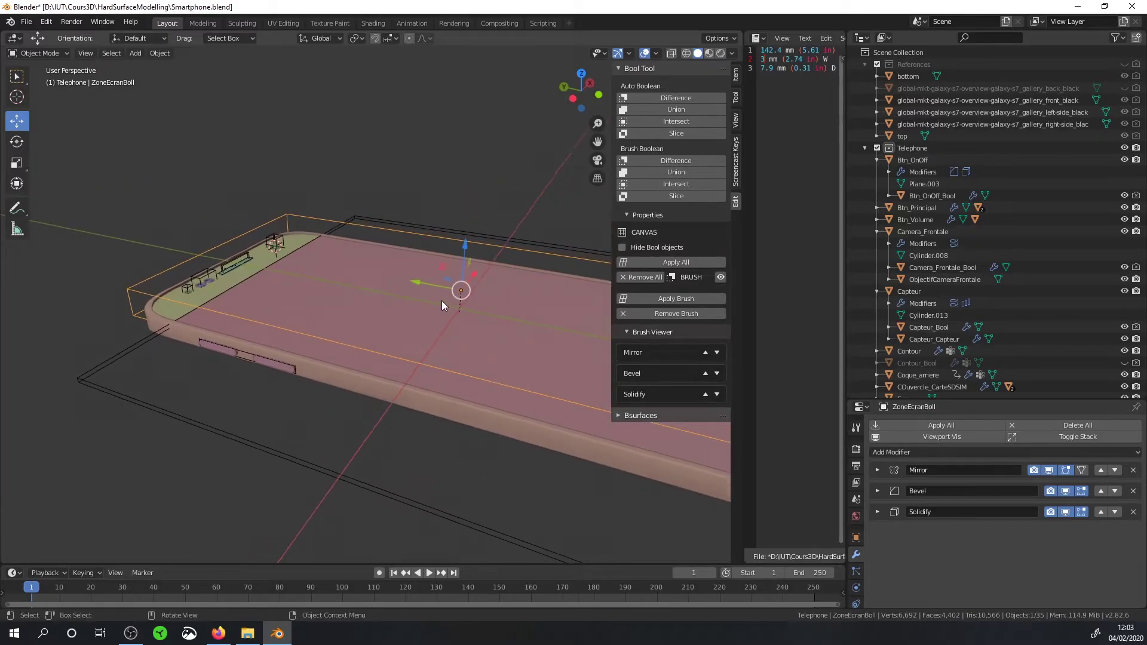
pyautogui.hotkey('shift', 's')
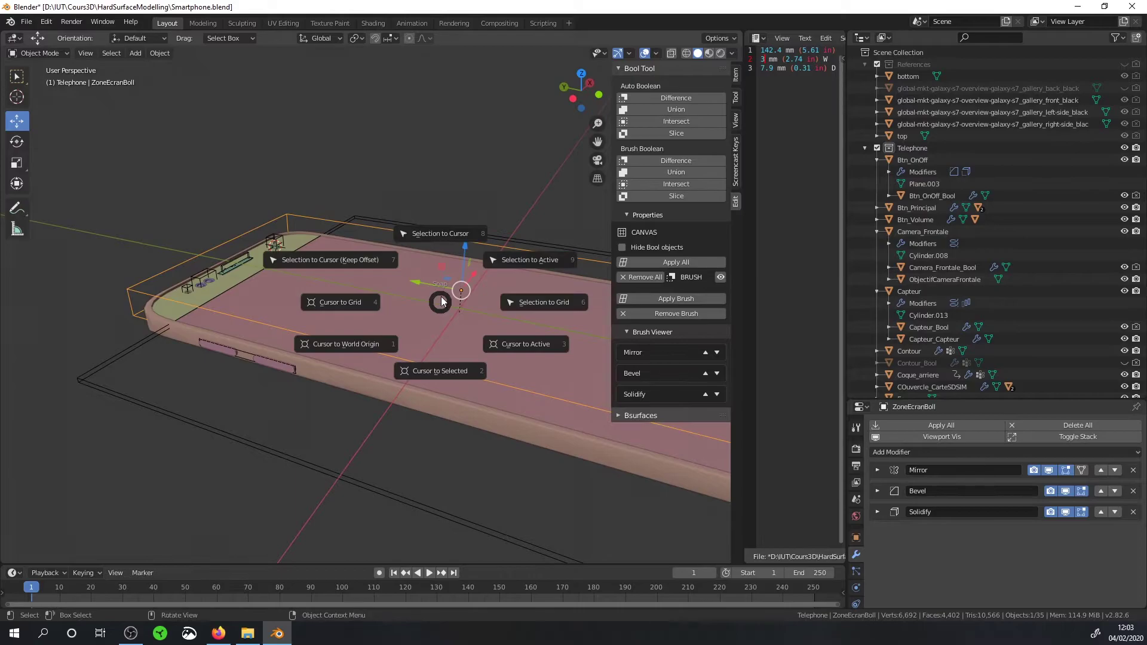
pyautogui.click(393, 397)
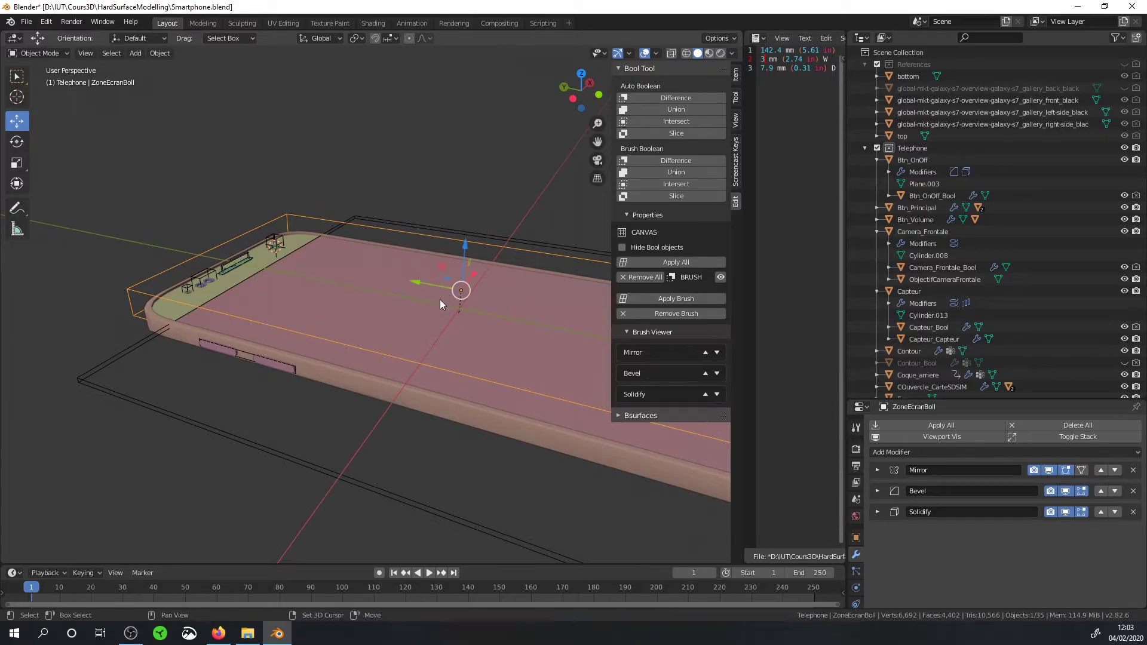
# Step: Duplicate ZoneEcranBoll, lift the copy about 41 mm above the phone, and display it as Textured
pyautogui.hotkey('shift', 'd')
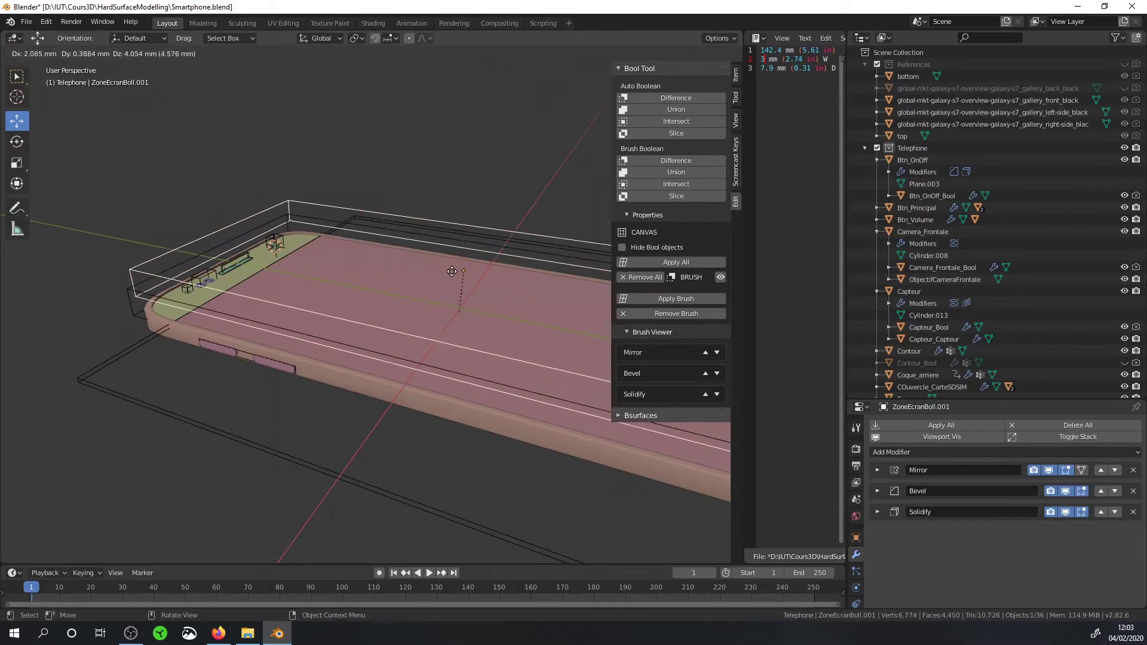
pyautogui.rightClick(450, 253)
pyautogui.moveTo(464, 247); pyautogui.dragTo(453, 97)
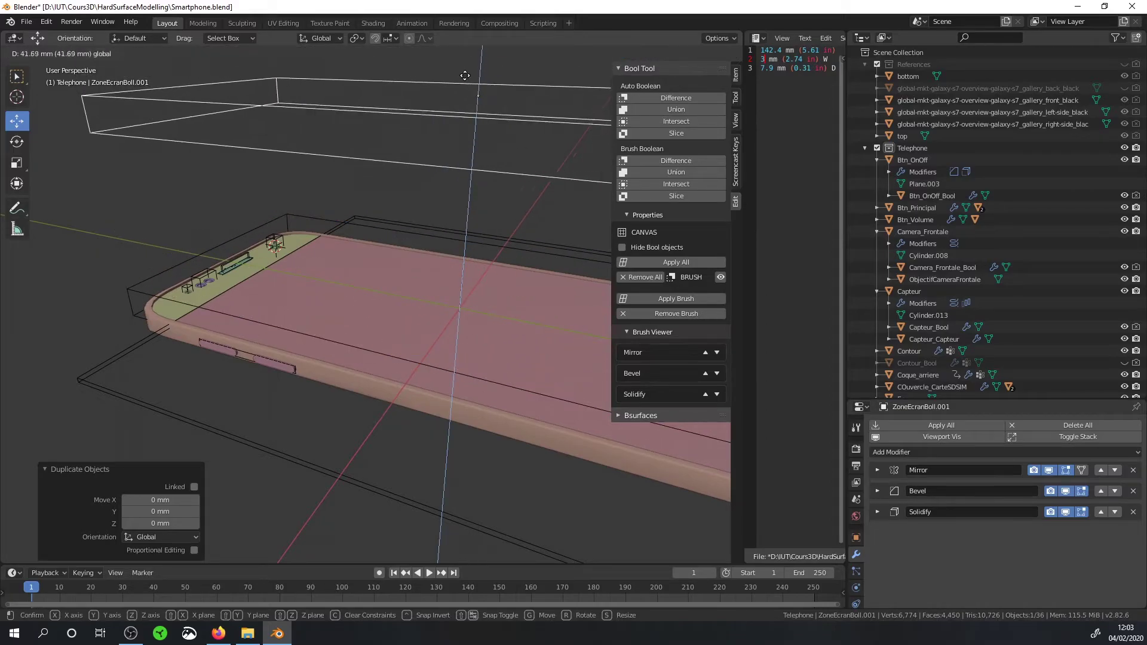
pyautogui.press('q')
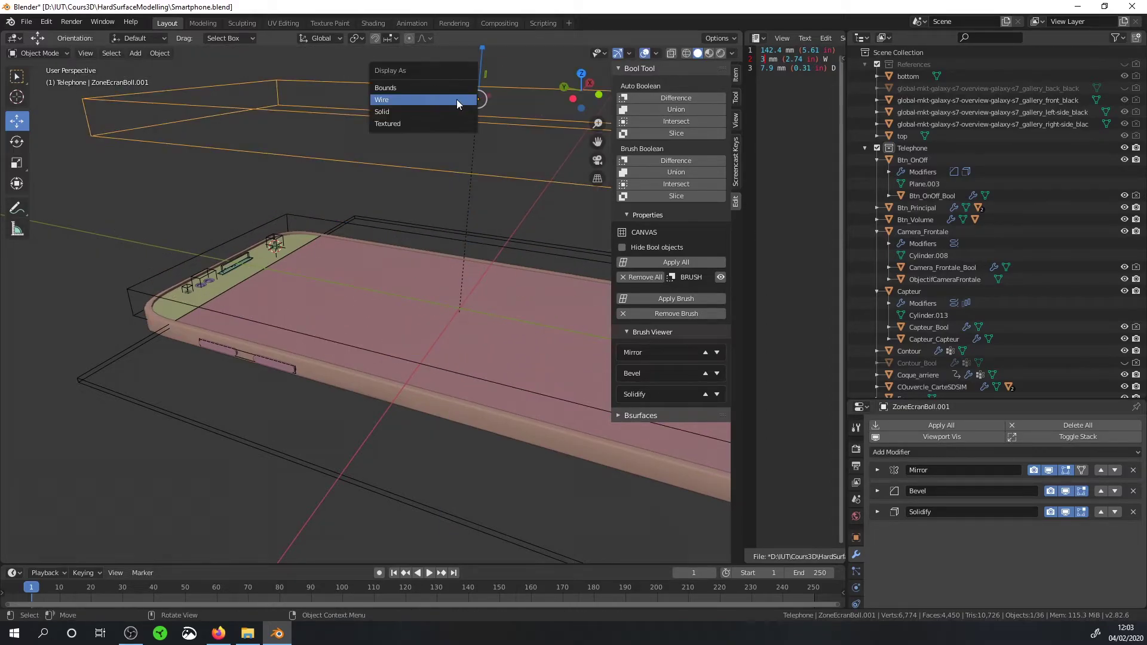
pyautogui.click(420, 123)
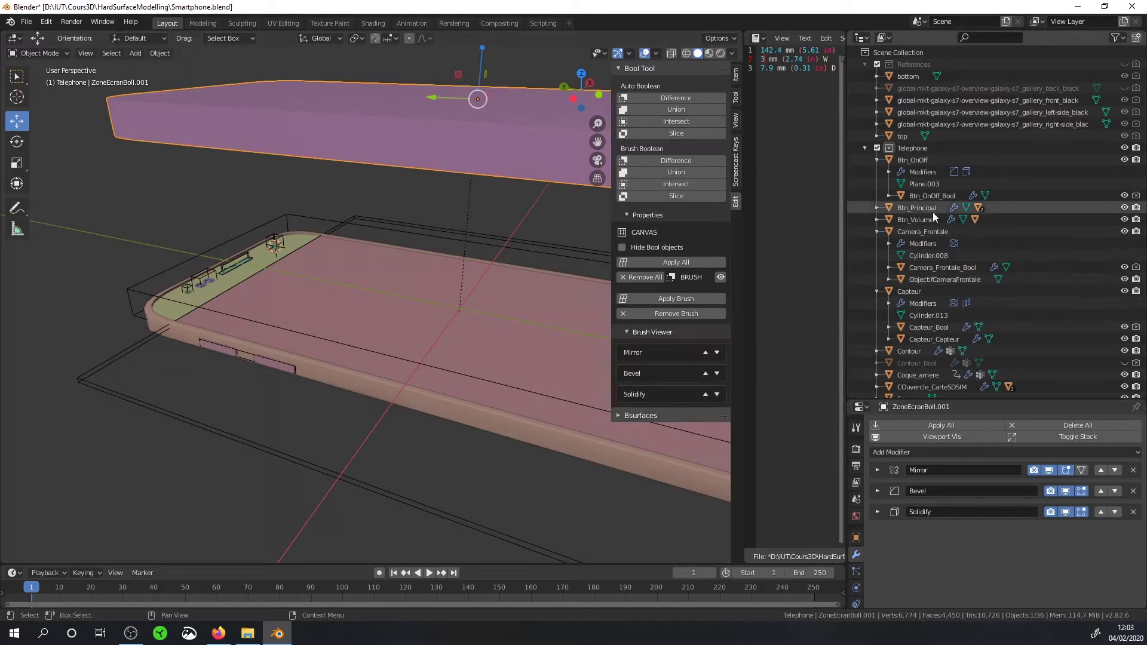
pyautogui.scroll(-3, 1049, 264)
pyautogui.scroll(1, 1052, 279)
pyautogui.scroll(2, 1054, 280)
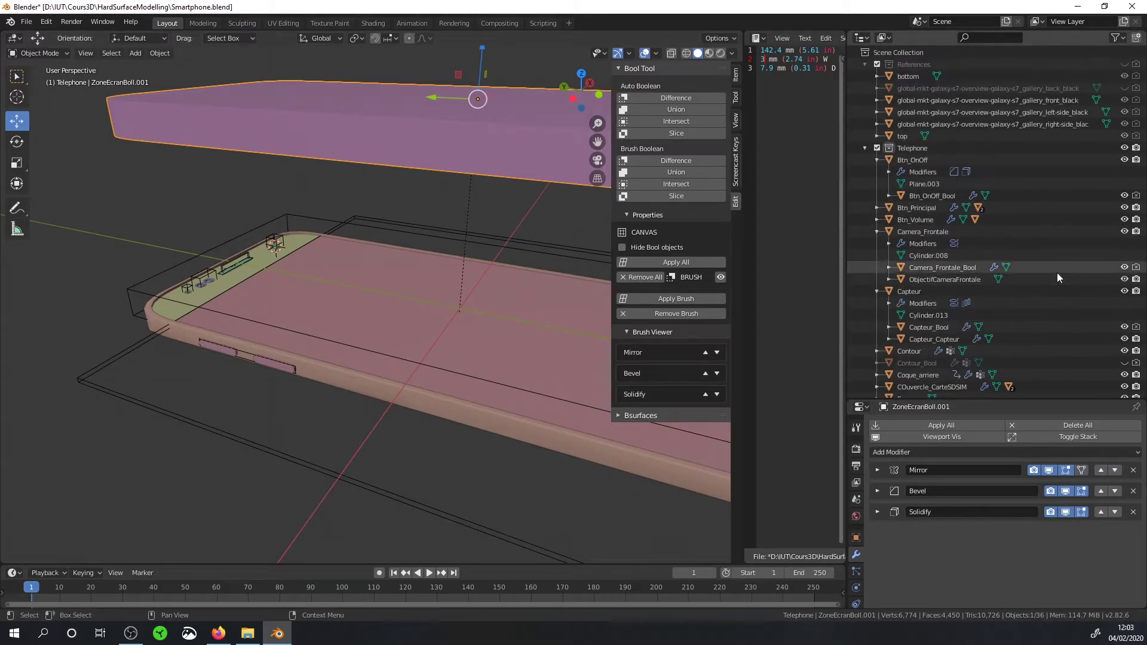
pyautogui.scroll(-6, 914, 213)
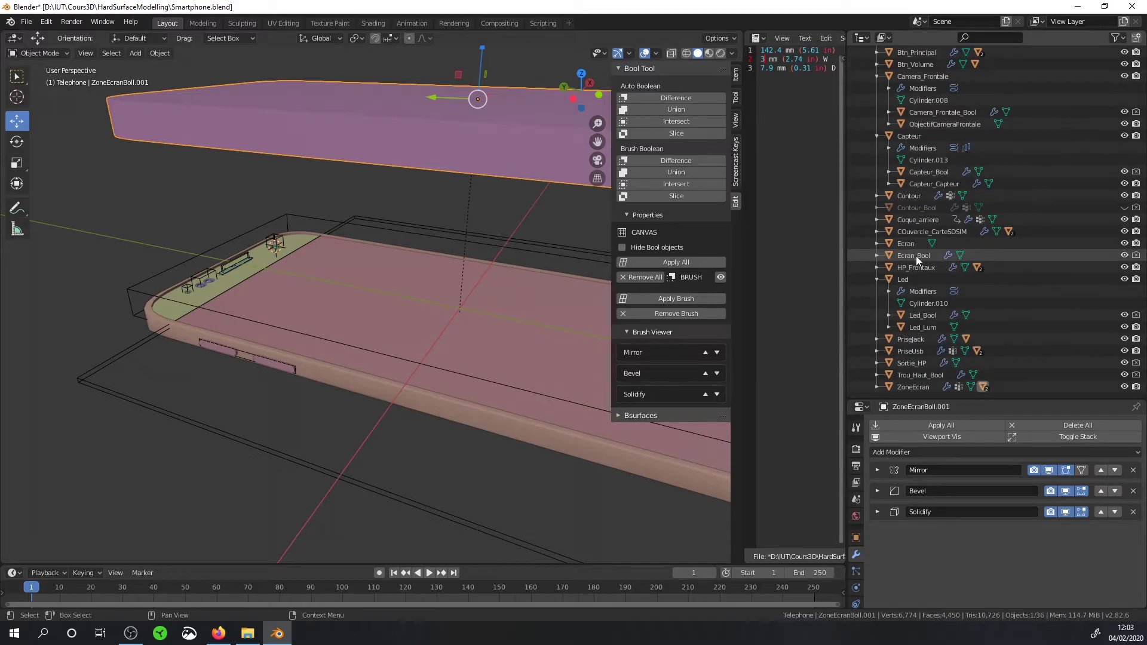
pyautogui.scroll(3, 916, 253)
pyautogui.scroll(3, 916, 249)
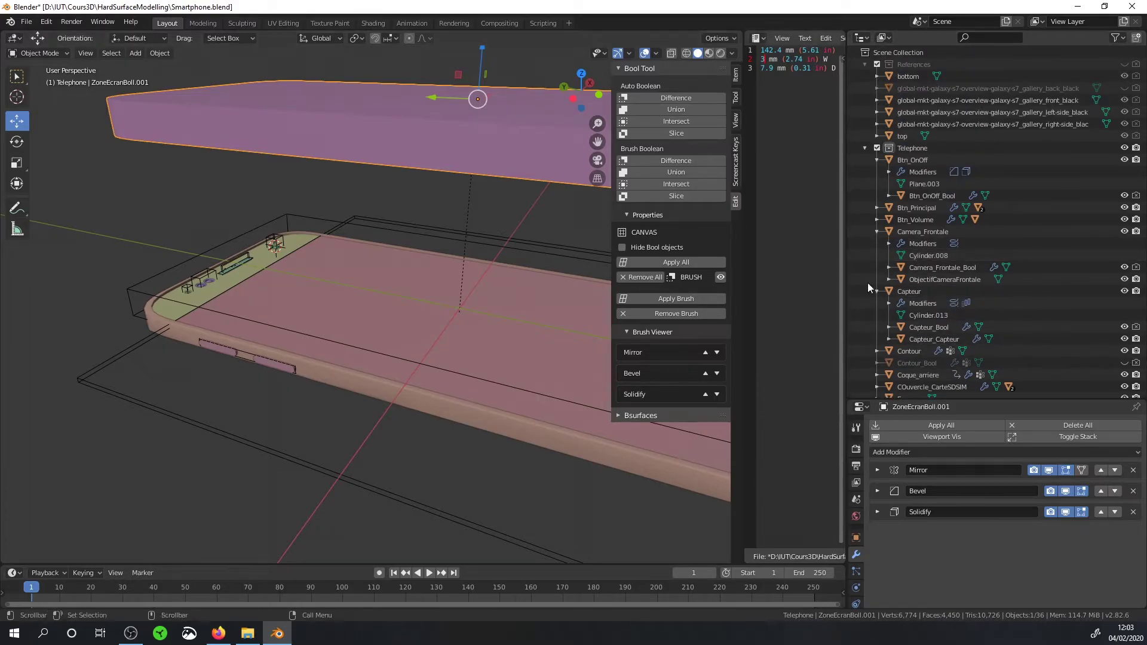
pyautogui.scroll(-6, 922, 335)
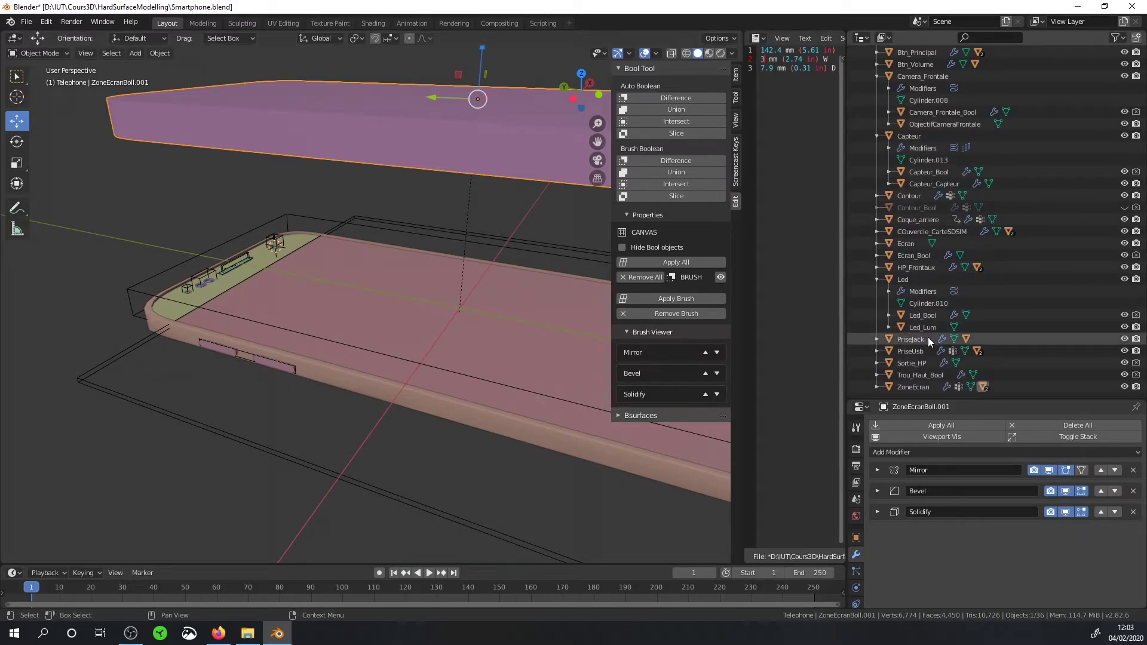
# Step: Clear the copy's parent from ZoneEcran and rename it Film_Ecran
pyautogui.click(877, 387)
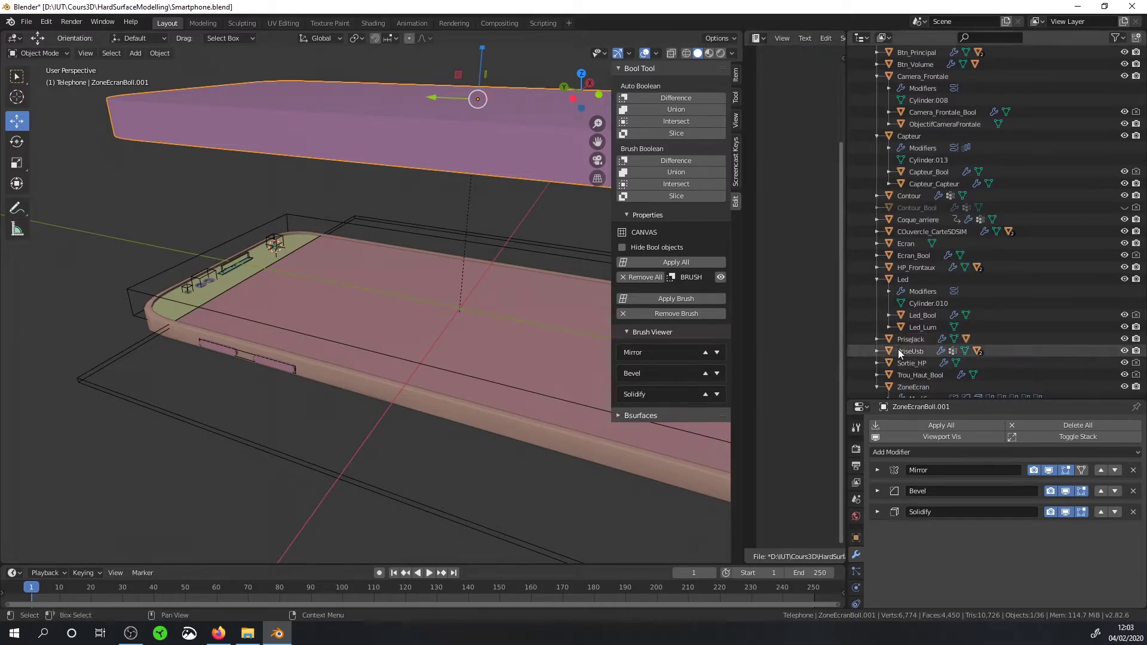
pyautogui.scroll(-2, 897, 349)
pyautogui.hotkey('alt', 'p')
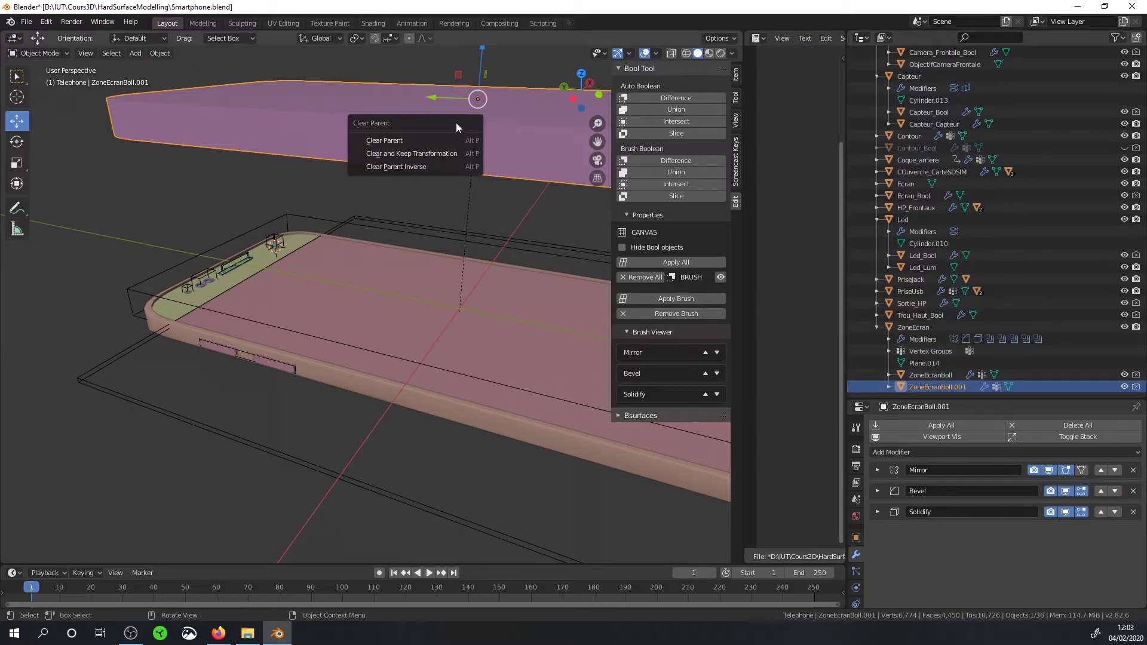
pyautogui.click(436, 139)
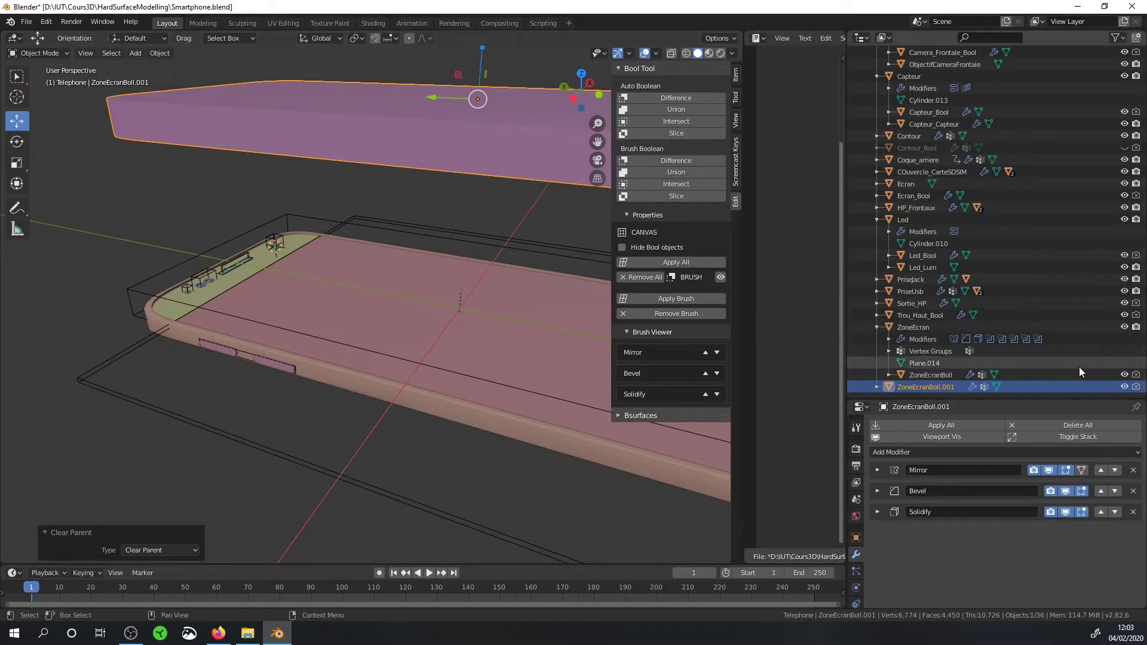
pyautogui.doubleClick(926, 386)
pyautogui.press('BackSpace')
pyautogui.write('Film_Ecran')
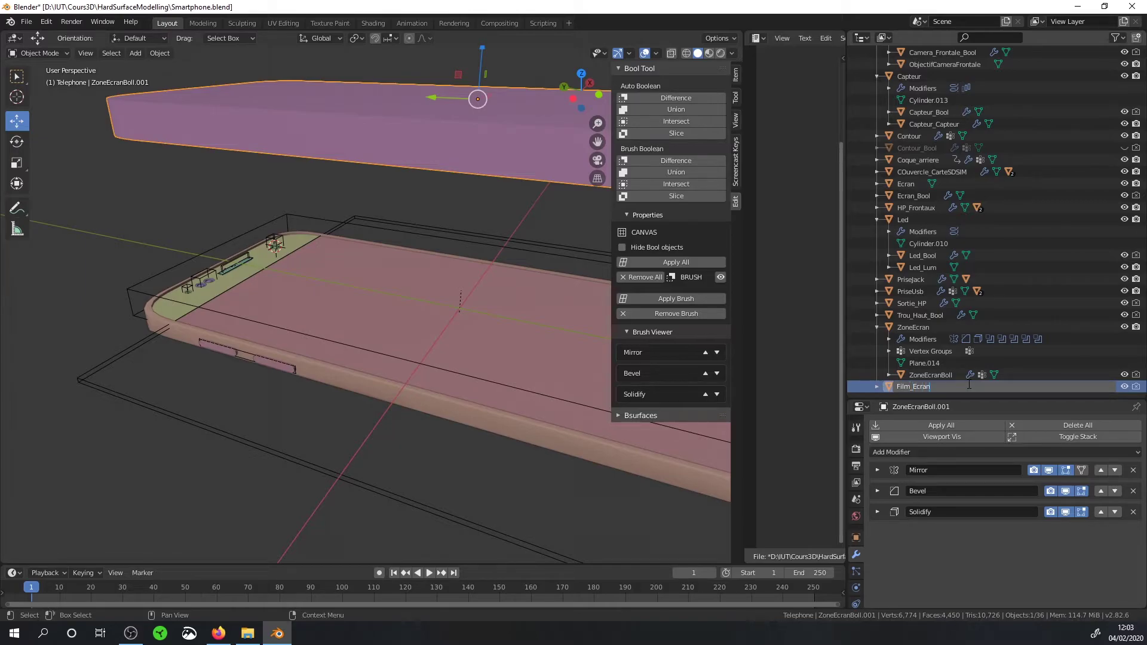
pyautogui.press('Return')
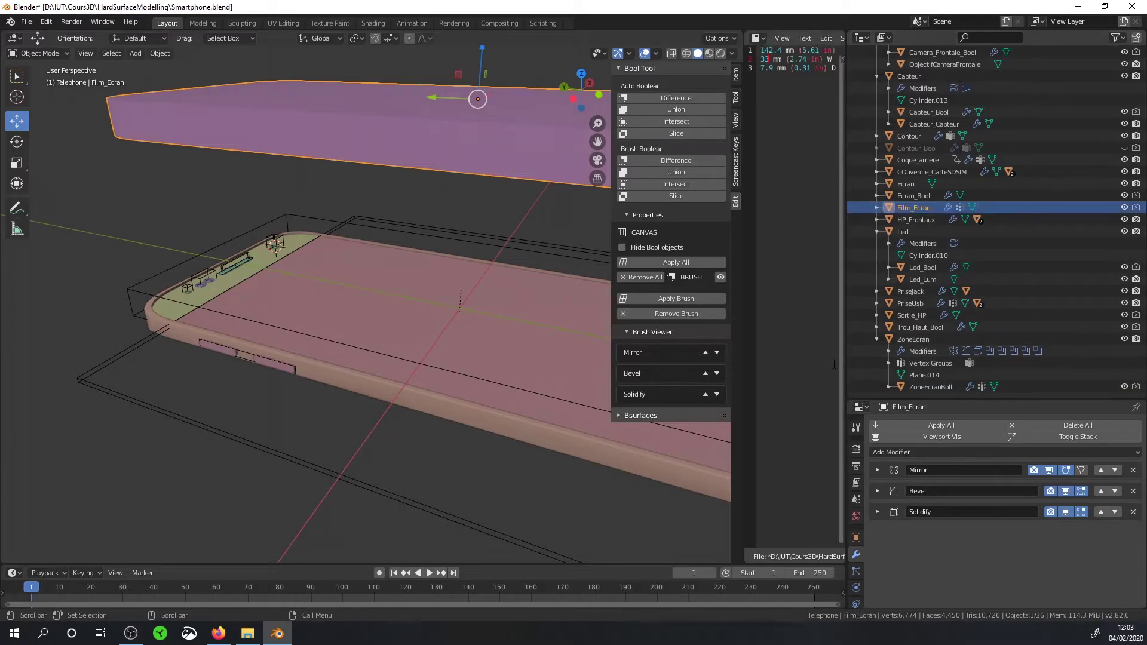
# Step: Drop Film_Ecran back onto the phone and set its Solidify Offset to 1
pyautogui.press('KP_3')
pyautogui.press('g')
pyautogui.click(387, 261)
pyautogui.press('z')
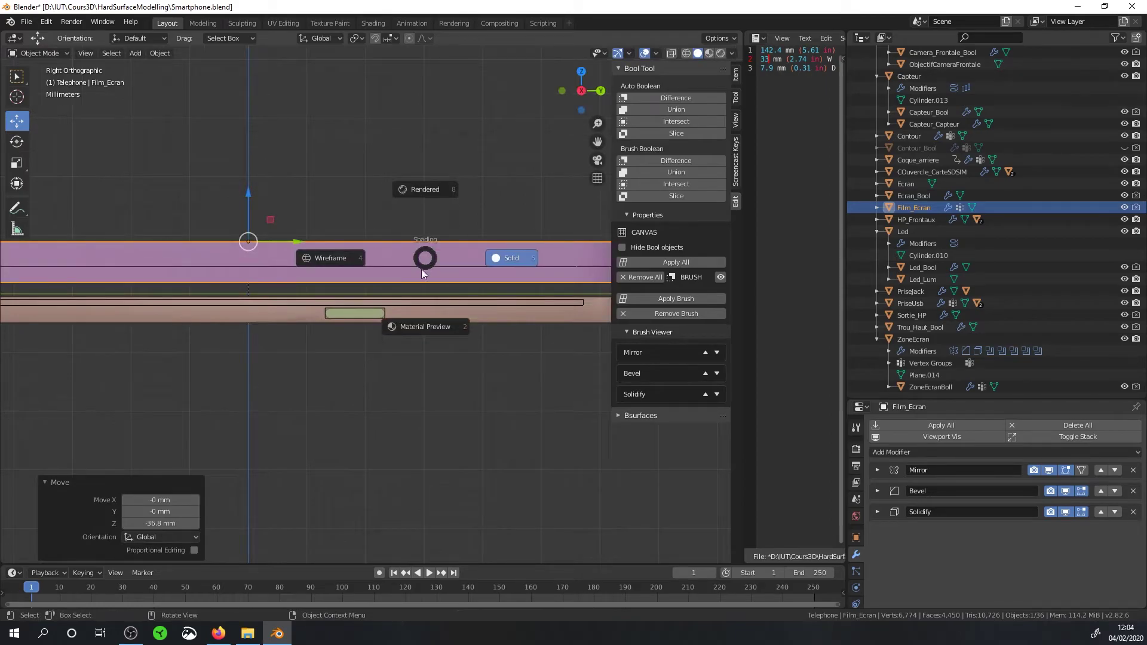
pyautogui.click(877, 512)
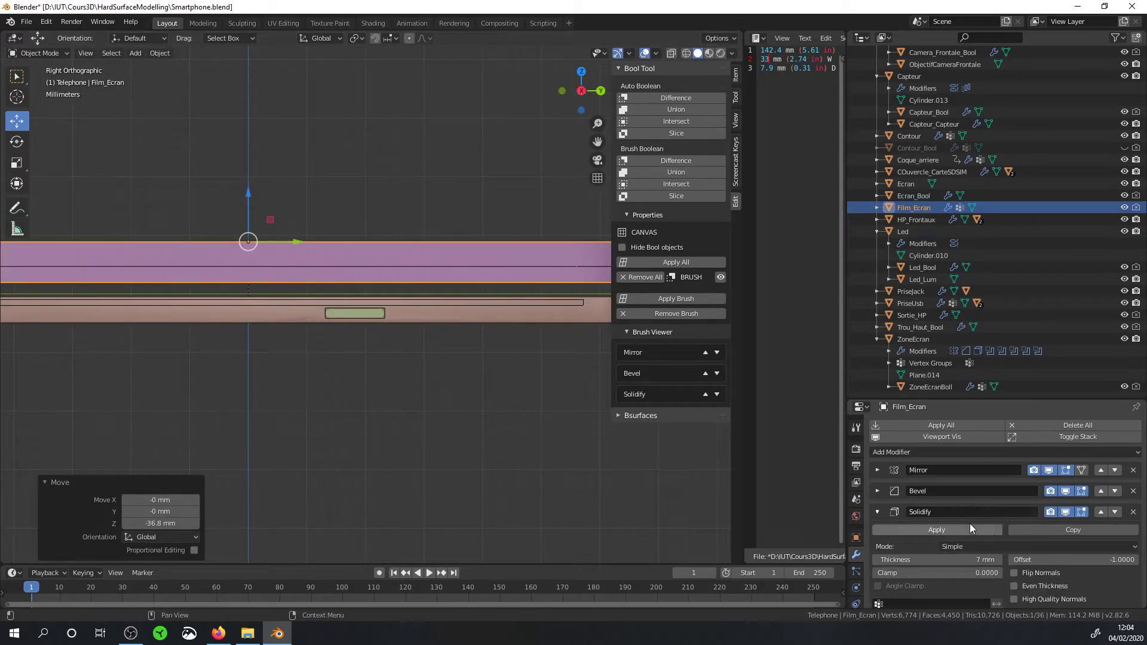
pyautogui.click(1098, 558)
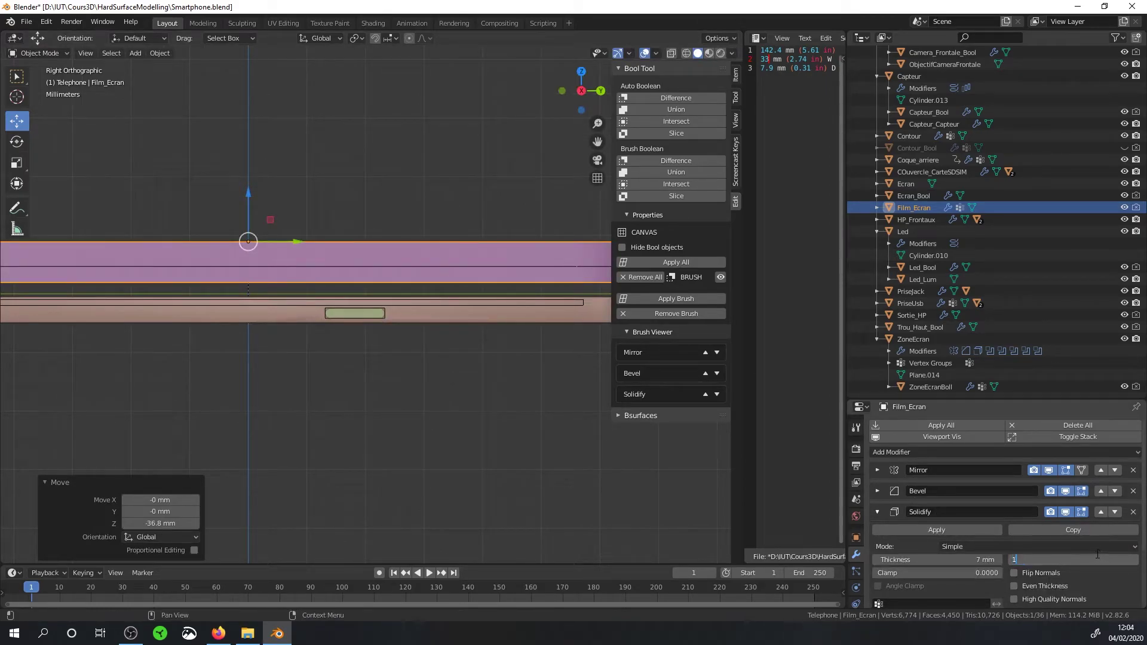
pyautogui.press('Return')
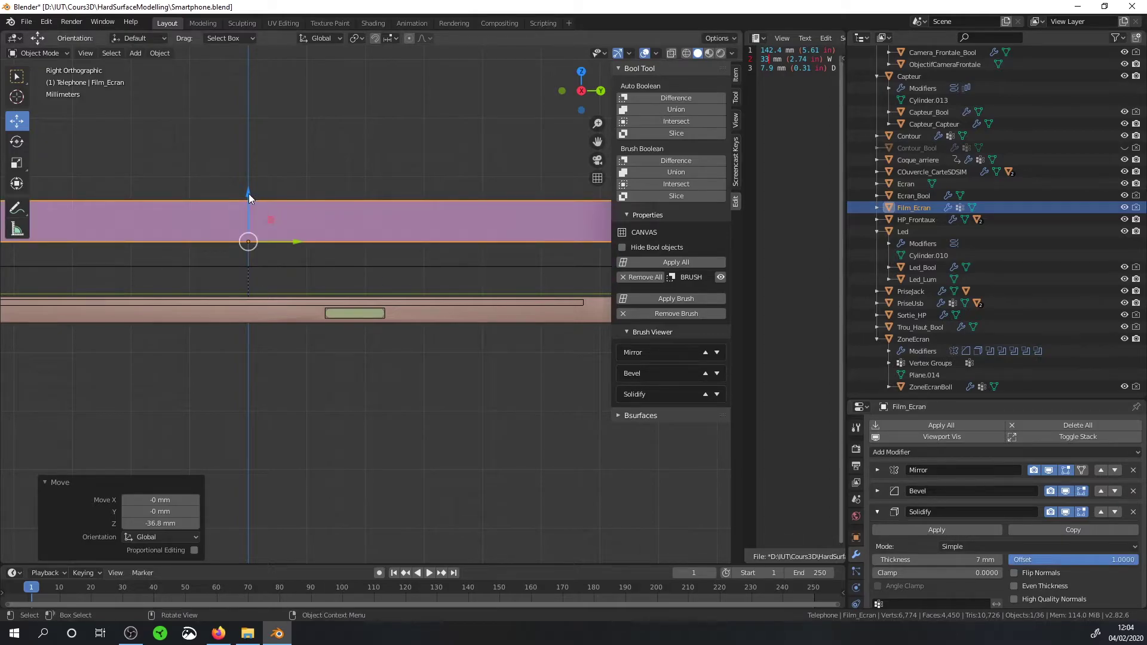
# Step: Move the film down again and thin its Solidify thickness to 1
pyautogui.scroll(-5, 249, 193)
pyautogui.scroll(-4, 249, 227)
pyautogui.scroll(-3, 250, 244)
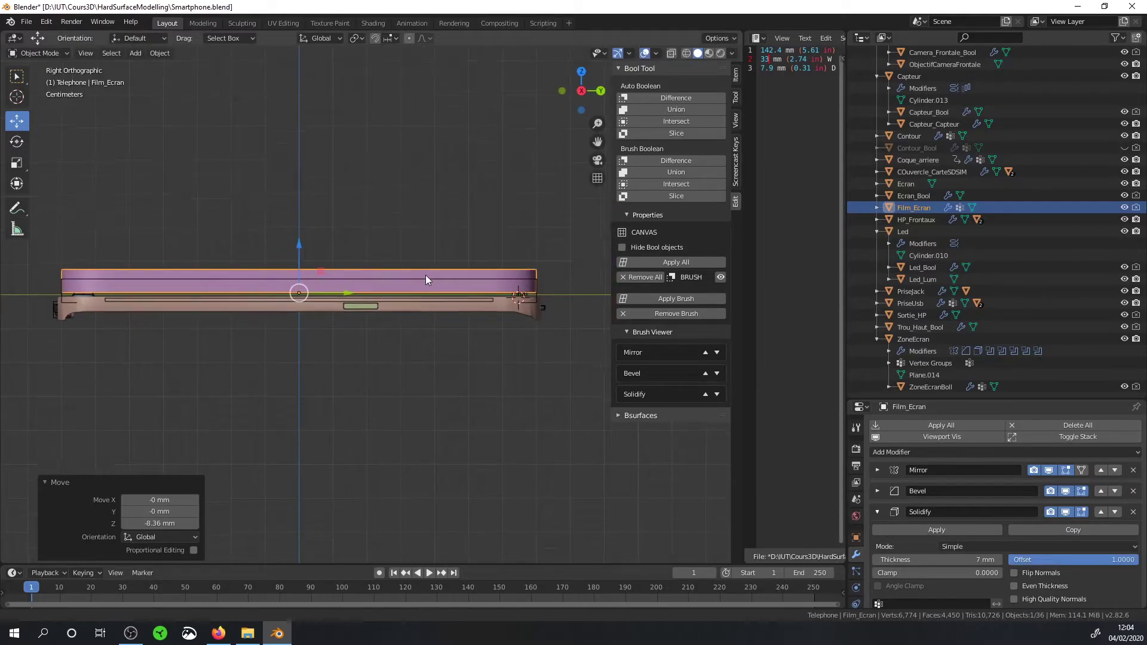
pyautogui.scroll(4, 425, 274)
pyautogui.press('g')
pyautogui.click(76, 195)
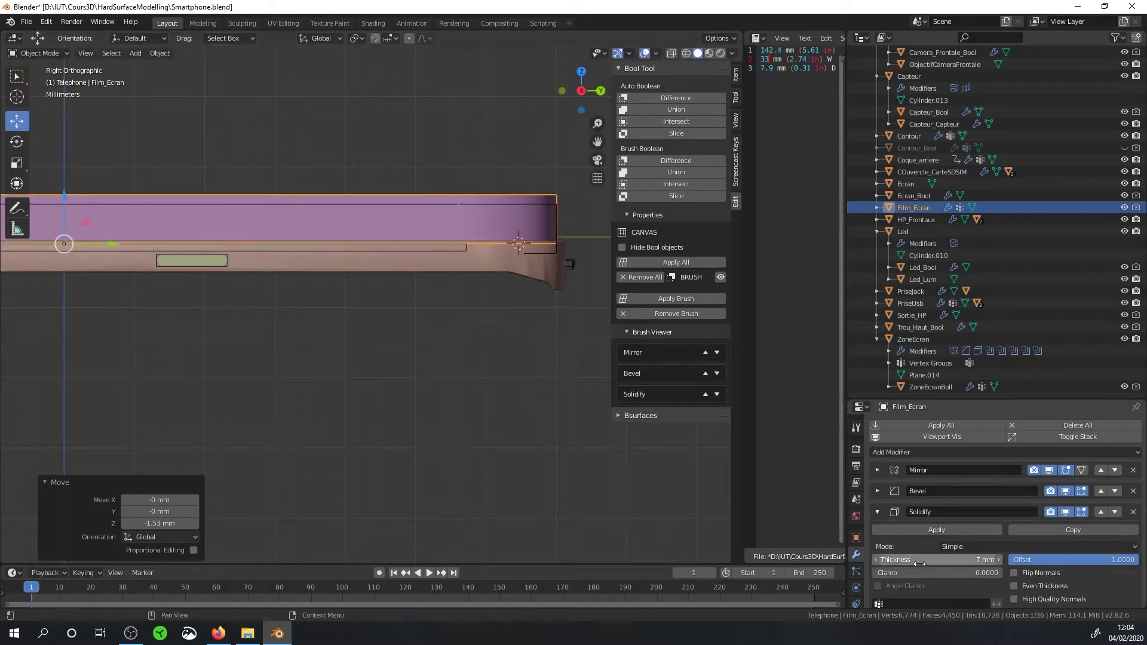
pyautogui.click(934, 559)
pyautogui.write('1')
pyautogui.press('Return')
pyautogui.press('Return')
# Step: Reduce the film's Solidify thickness further to 0.5 mm
pyautogui.moveTo(315, 228); pyautogui.dragTo(359, 251, button='middle')
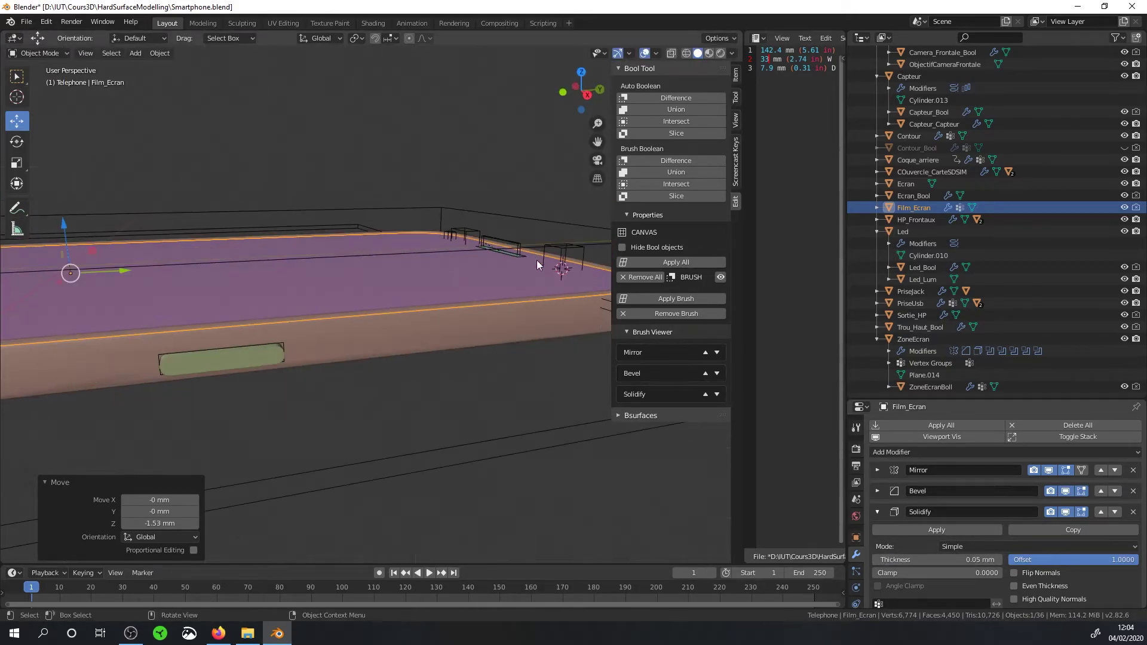
pyautogui.scroll(3, 315, 228)
pyautogui.hotkey('shift', 'z')
pyautogui.doubleClick(934, 559)
pyautogui.write('0.5')
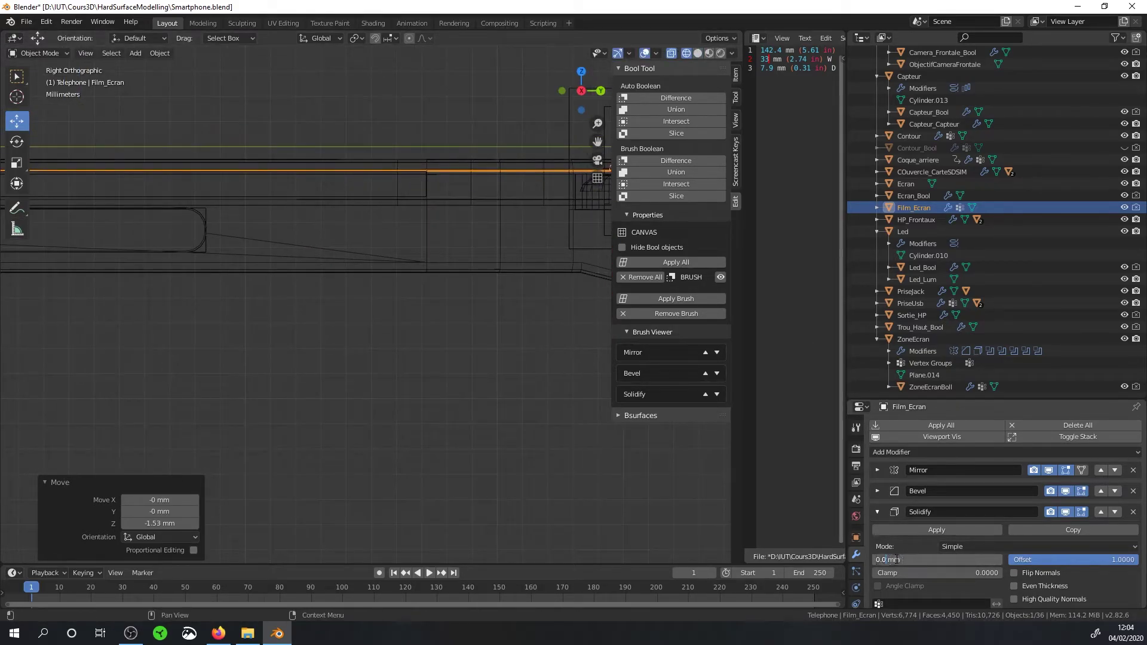
pyautogui.press('Return')
# Step: Nudge the film vertically onto the screen and return to a solid perspective view
pyautogui.press('g')
pyautogui.press('z')
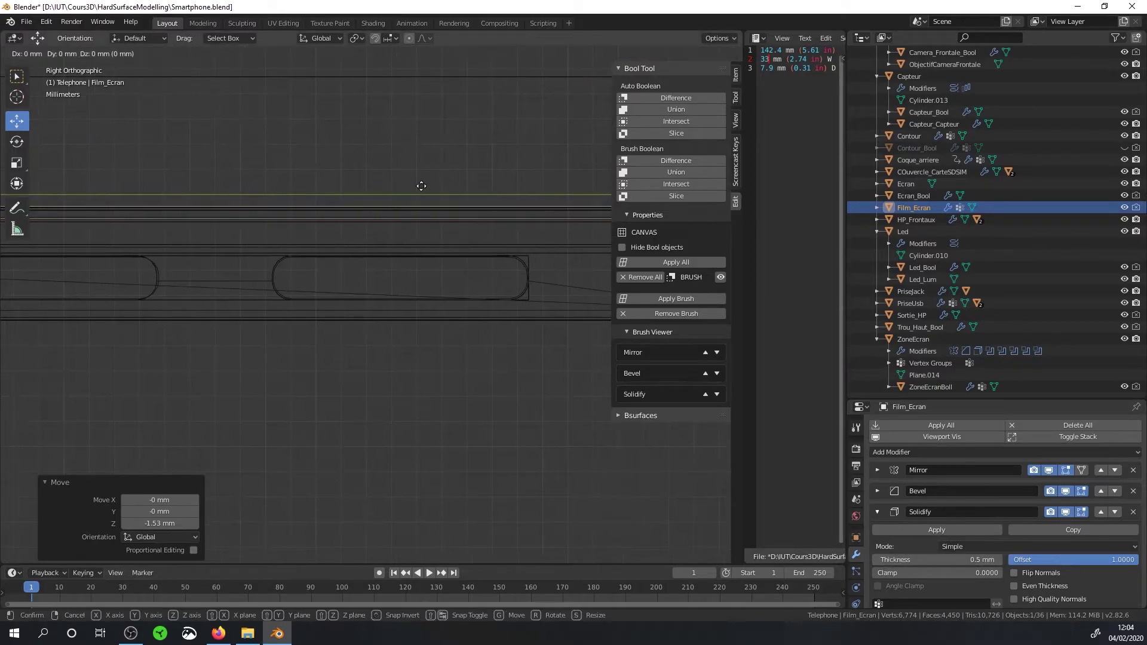
pyautogui.click(420, 187)
pyautogui.scroll(-3, 414, 273)
pyautogui.moveTo(421, 186)
pyautogui.mouseDown(button='middle')
pyautogui.moveTo(414, 273)
pyautogui.moveTo(535, 255)
pyautogui.moveTo(458, 315)
pyautogui.mouseUp(button='middle')
pyautogui.hotkey('shift', 'z')
pyautogui.scroll(-3, 568, 380)
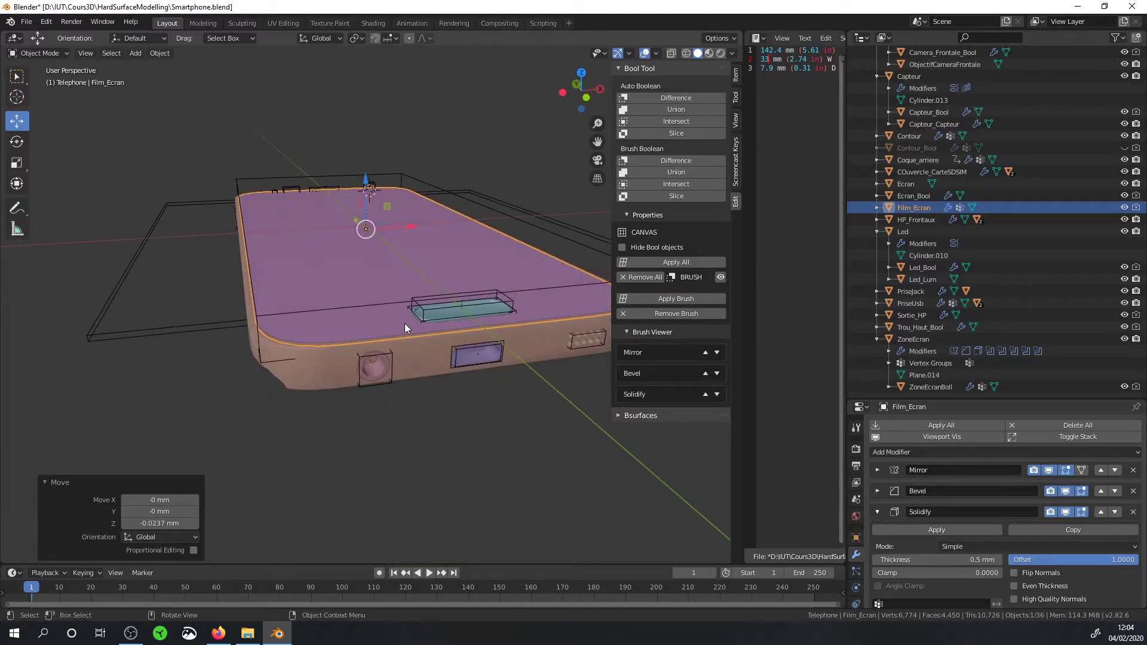
# Step: Select Btn_Principal_Bool then Film_Ecran and apply a Bool Tool Brush Difference
pyautogui.scroll(3, 404, 324)
pyautogui.scroll(-2, 429, 324)
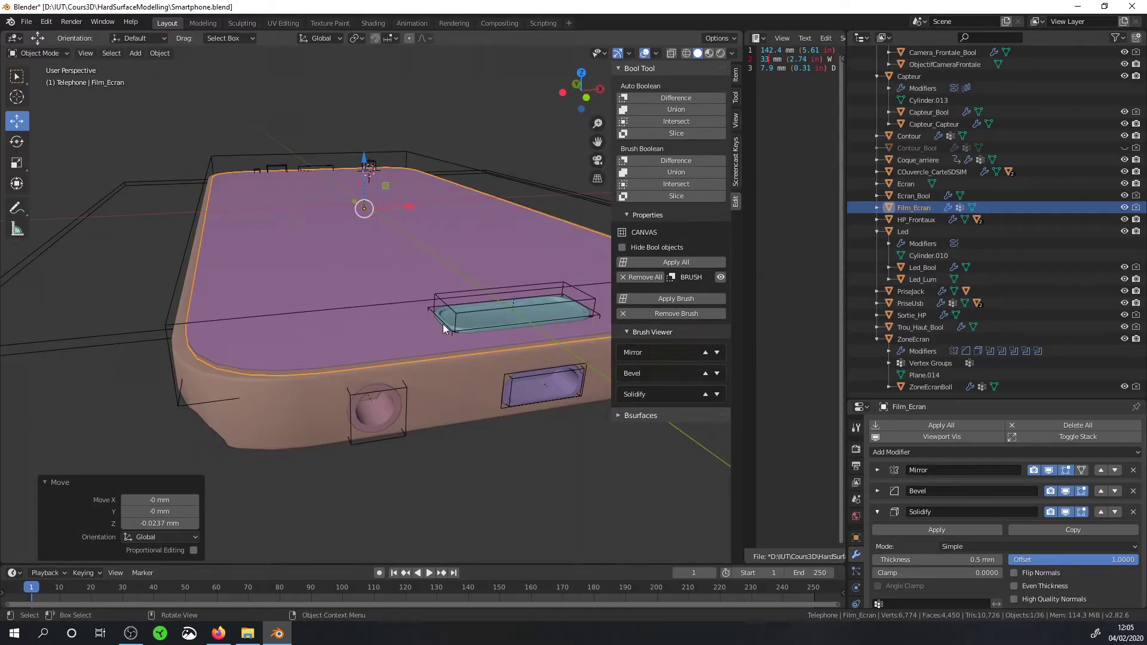
pyautogui.click(443, 324)
pyautogui.click(426, 324)
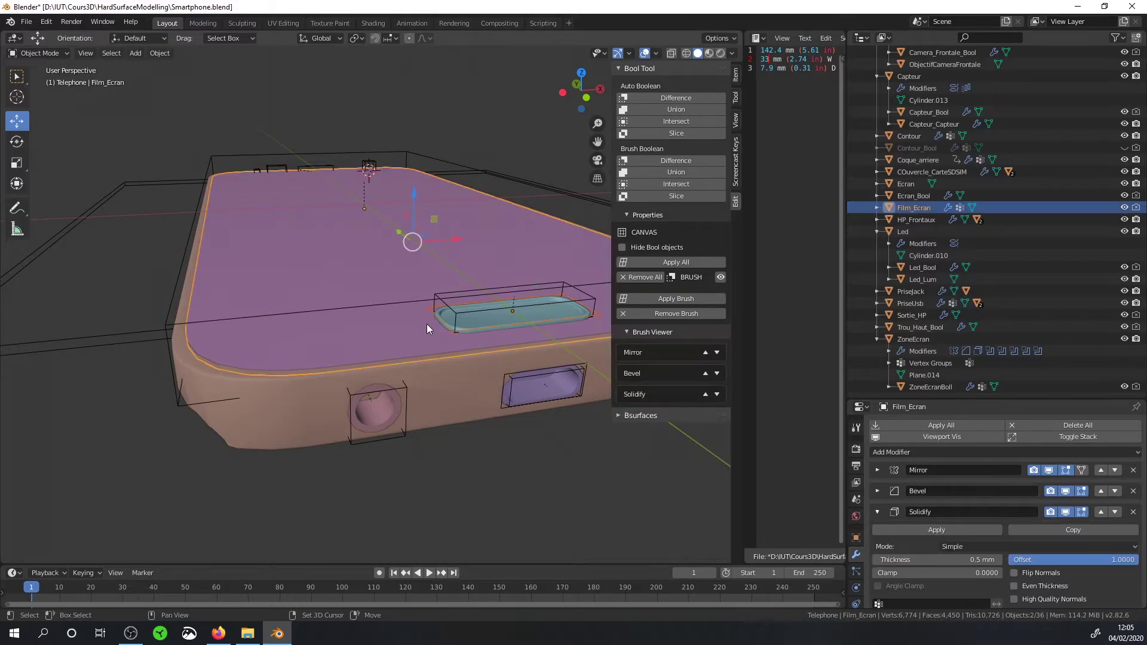
pyautogui.click(671, 160)
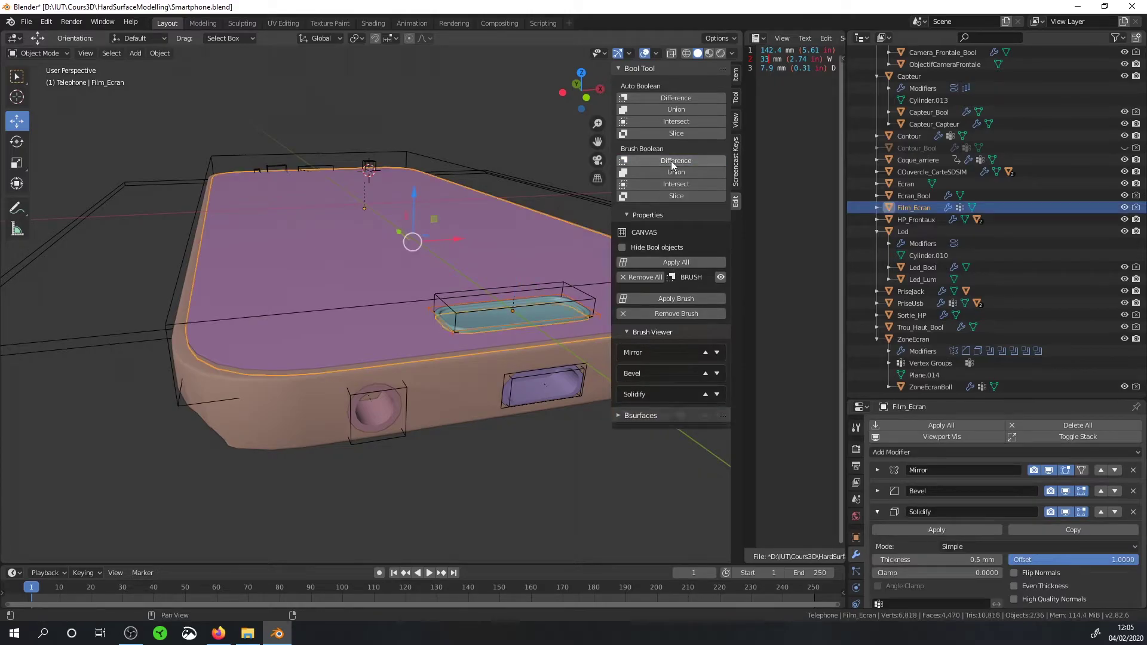
pyautogui.moveTo(496, 235)
pyautogui.mouseDown(button='middle')
pyautogui.moveTo(469, 289)
pyautogui.moveTo(441, 292)
pyautogui.mouseUp(button='middle')
pyautogui.scroll(-4, 478, 268)
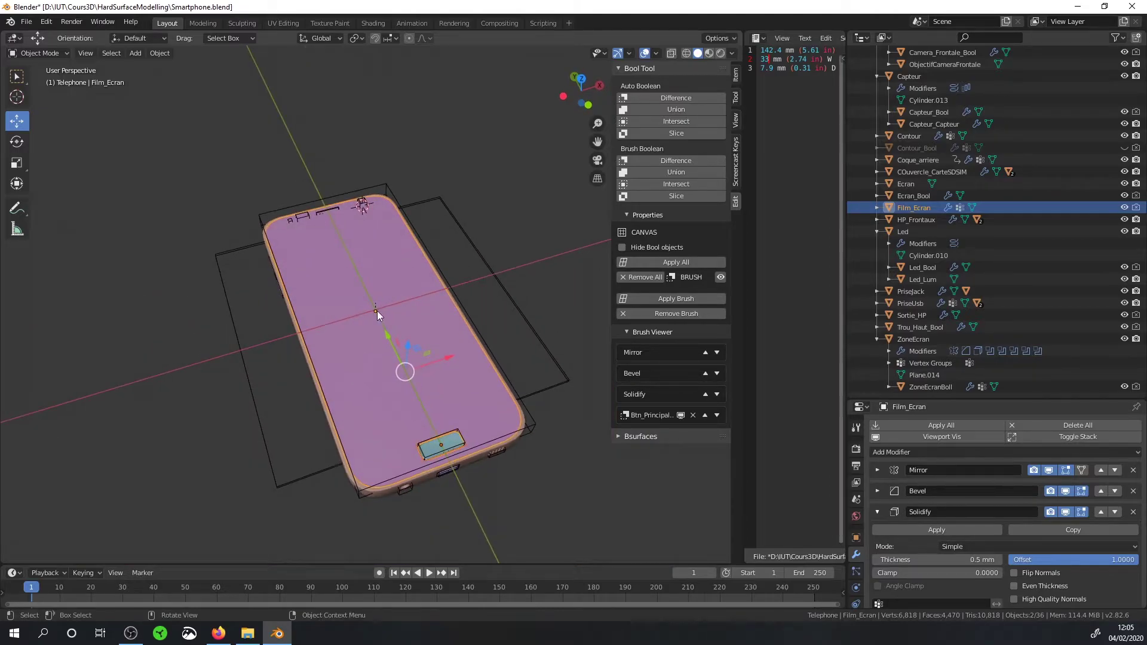
pyautogui.moveTo(377, 311)
pyautogui.mouseDown(button='middle')
pyautogui.moveTo(388, 331)
pyautogui.moveTo(397, 293)
pyautogui.mouseUp(button='middle')
pyautogui.scroll(3, 396, 292)
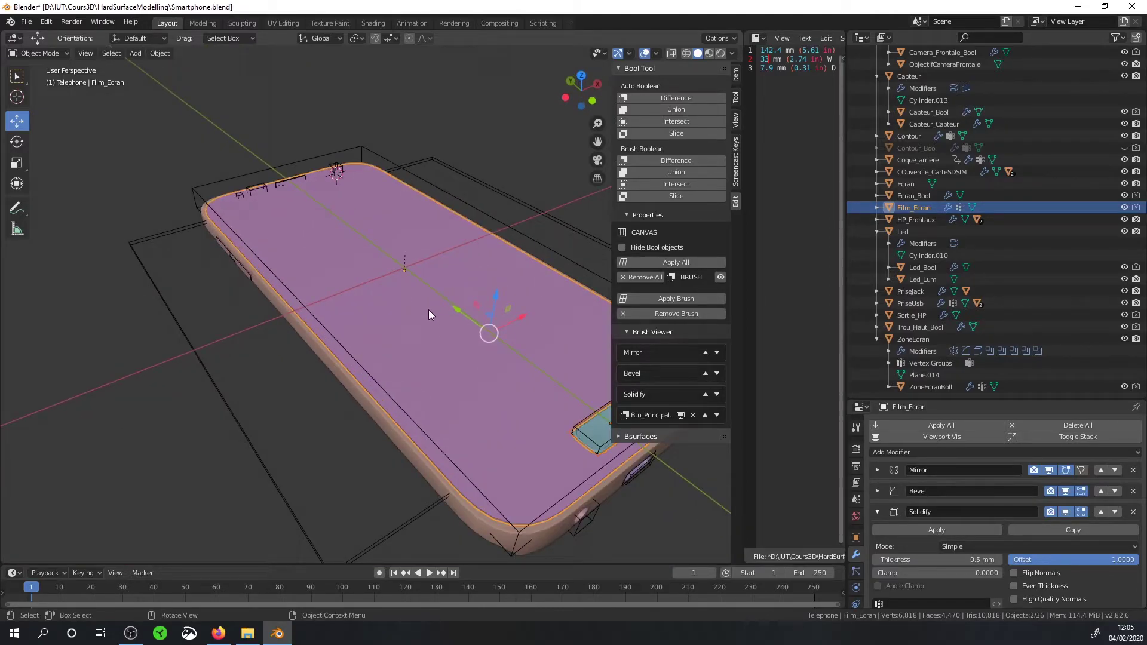
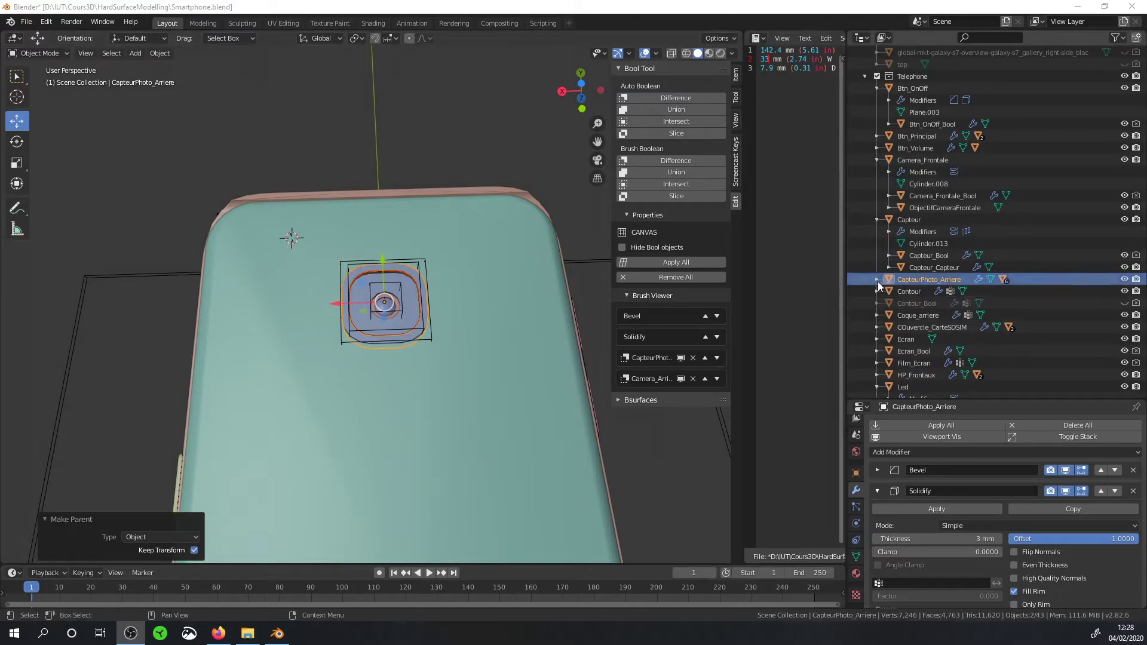
# Step: Expand CapteurPhoto_Arriere's children, then collapse the housing's Solidify and first Boolean modifier panels
pyautogui.click(876, 279)
pyautogui.scroll(3, 501, 305)
pyautogui.scroll(2, 481, 290)
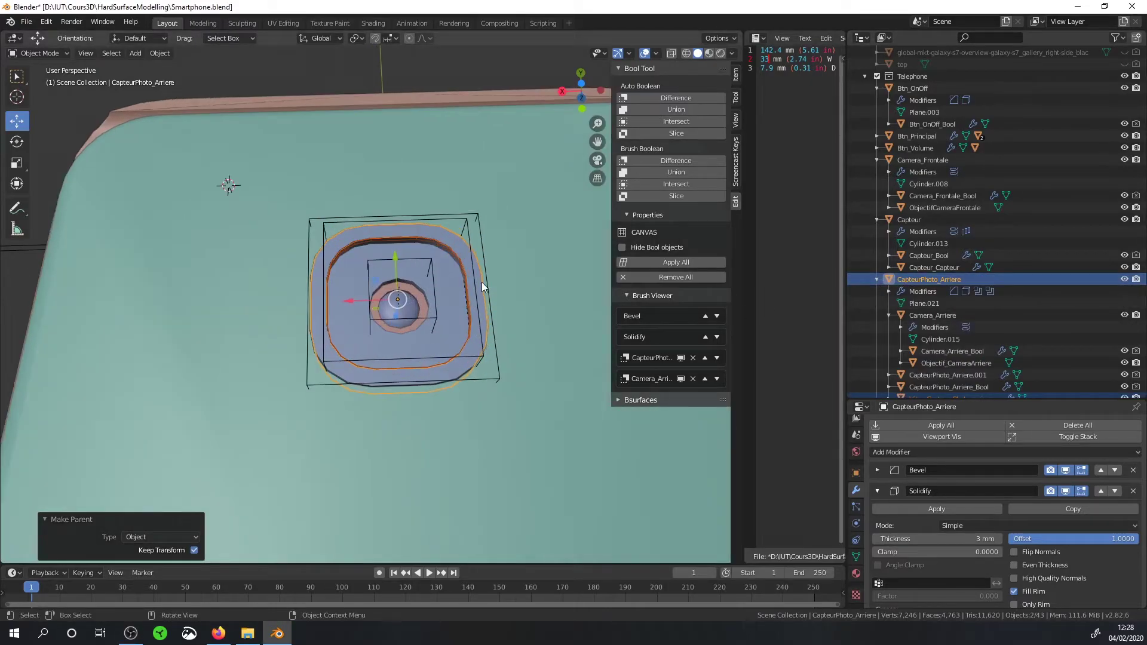
pyautogui.click(471, 269)
pyautogui.click(438, 238)
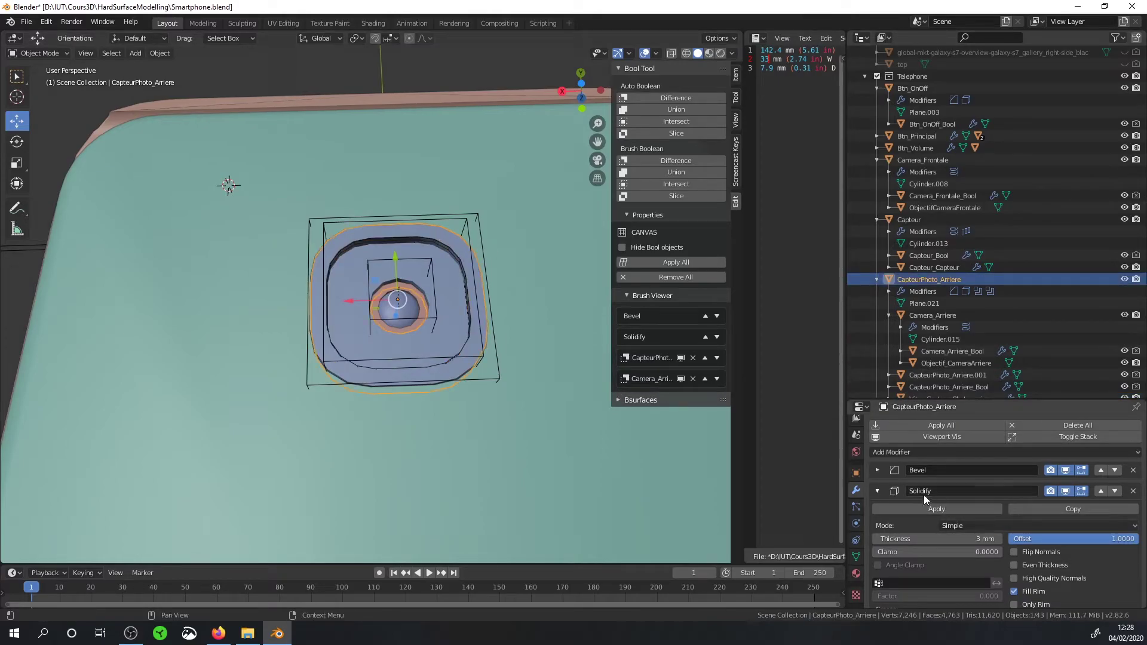
pyautogui.scroll(-2, 896, 501)
pyautogui.scroll(2, 898, 487)
pyautogui.click(877, 466)
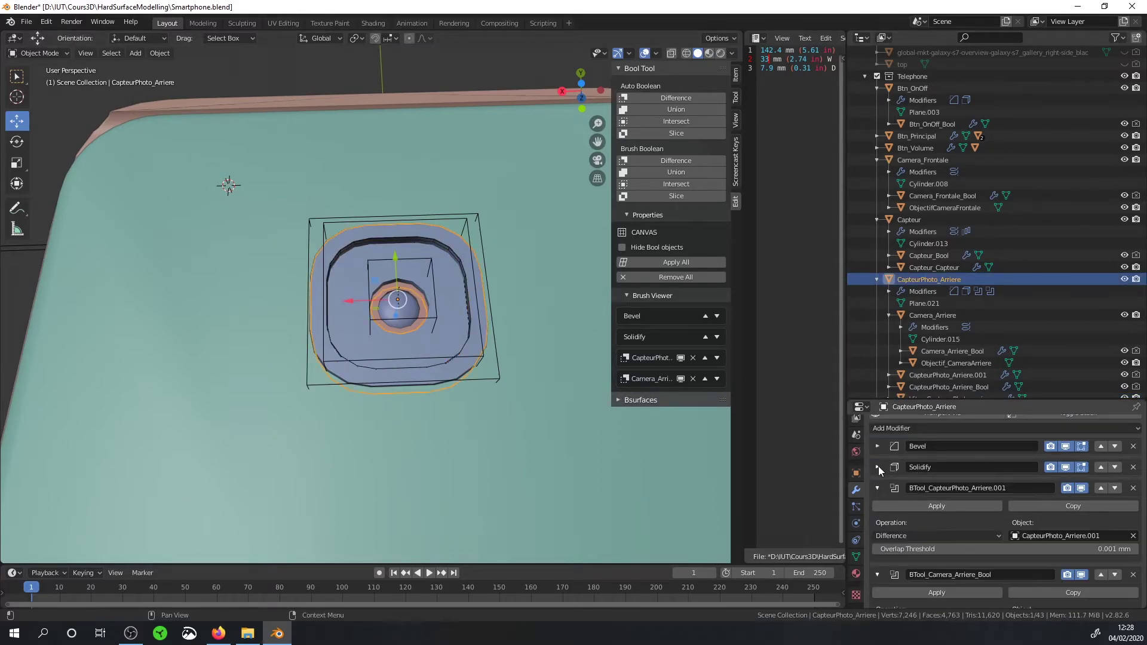
pyautogui.click(877, 488)
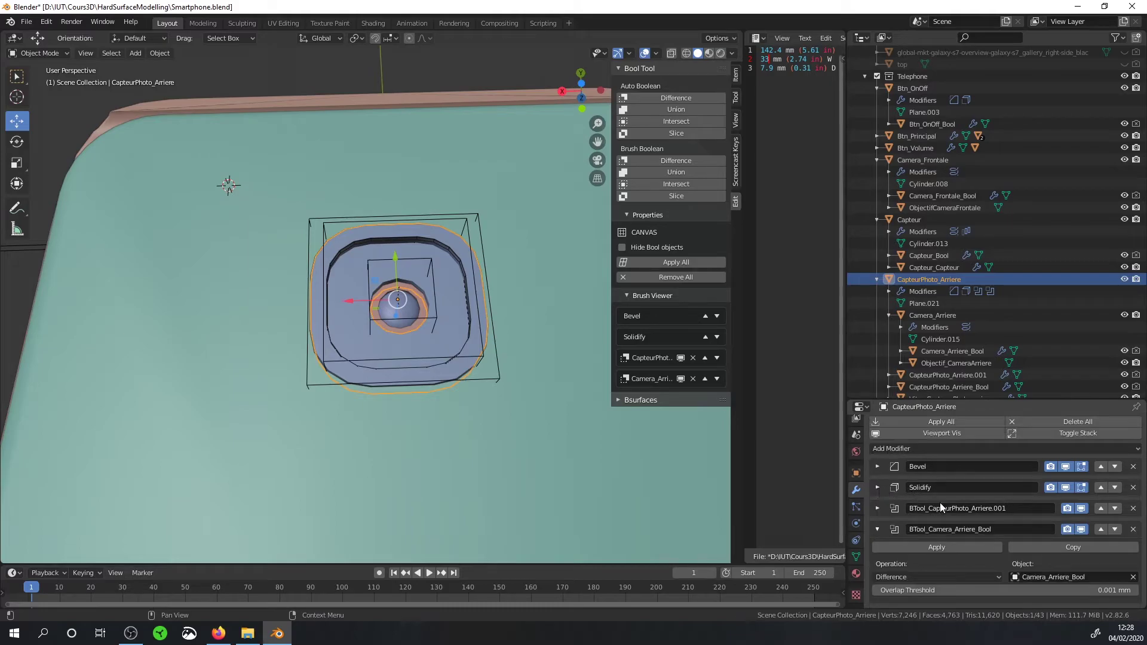
# Step: Hide both BTool boolean cutouts in the viewport, then show them again
pyautogui.click(1081, 509)
pyautogui.click(1081, 530)
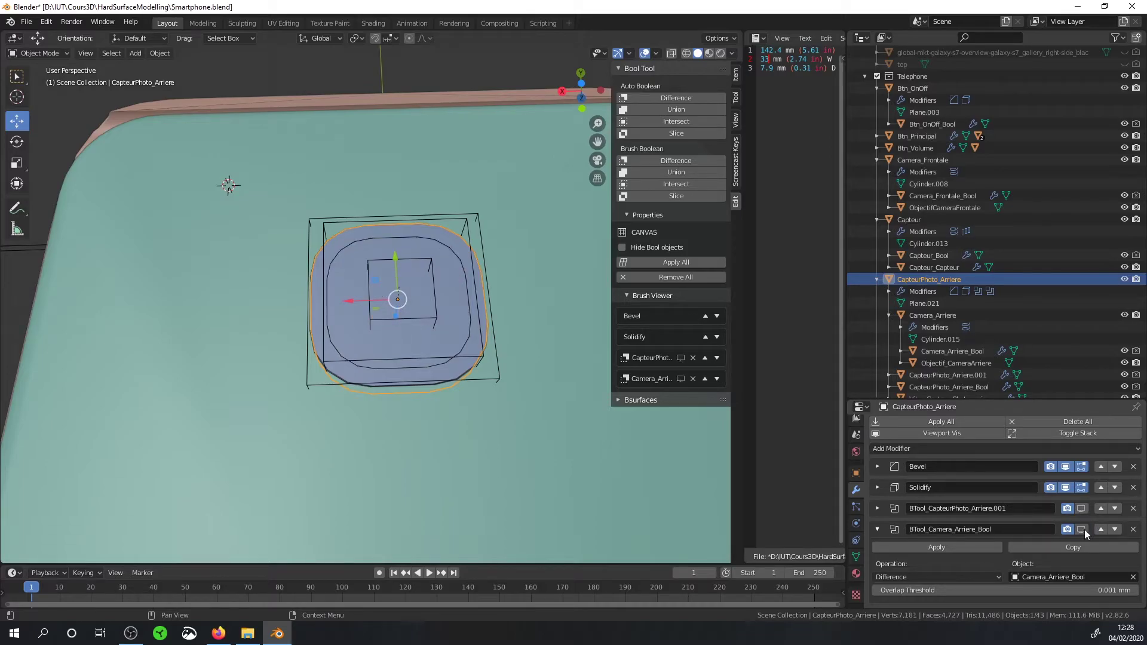
pyautogui.click(1082, 529)
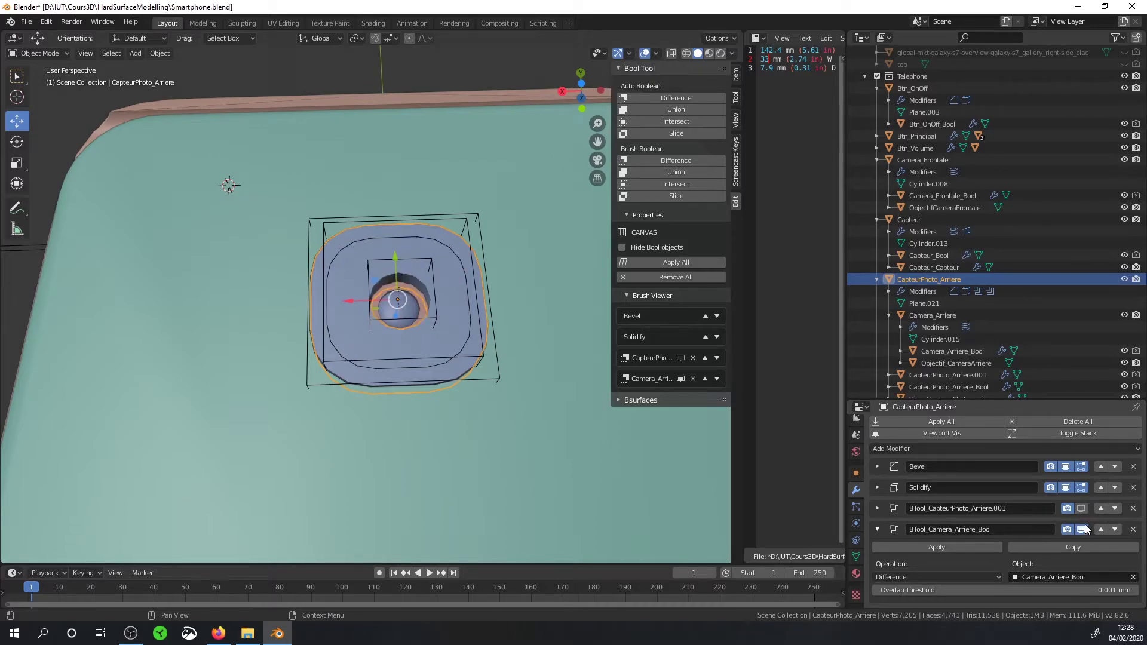
pyautogui.click(1082, 510)
# Step: Lower the CapteurPhoto_Arriere.001 cutter box slightly along Z using its gizmo arrow
pyautogui.scroll(2, 469, 295)
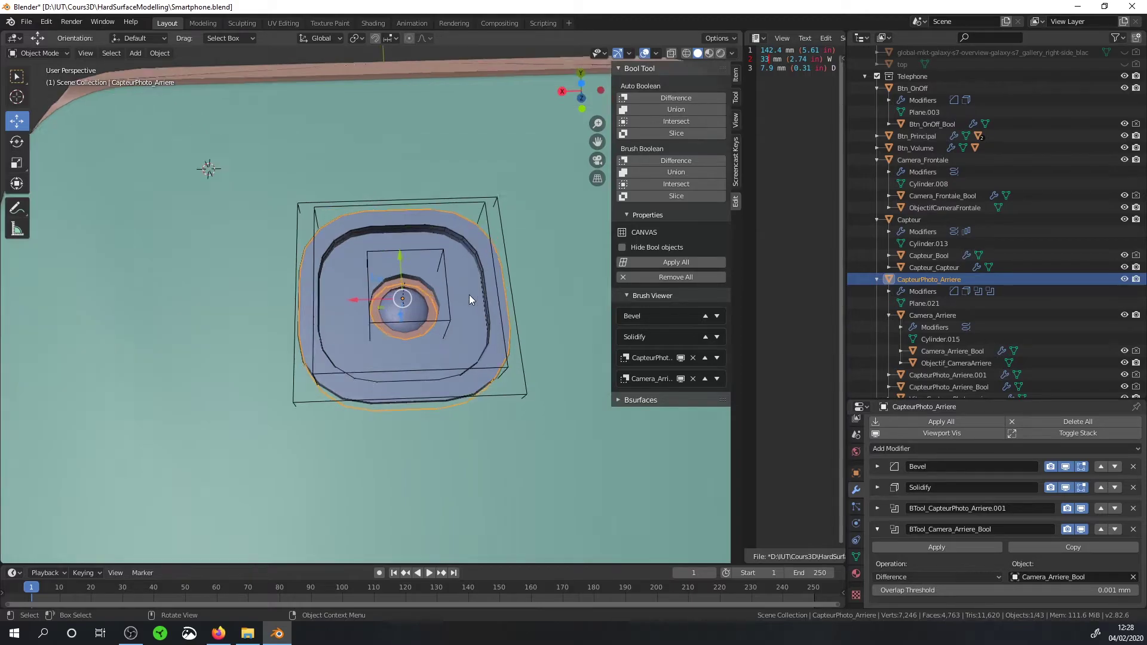
pyautogui.scroll(2, 468, 295)
pyautogui.moveTo(467, 284)
pyautogui.mouseDown(button='middle')
pyautogui.moveTo(464, 250)
pyautogui.moveTo(478, 269)
pyautogui.mouseUp(button='middle')
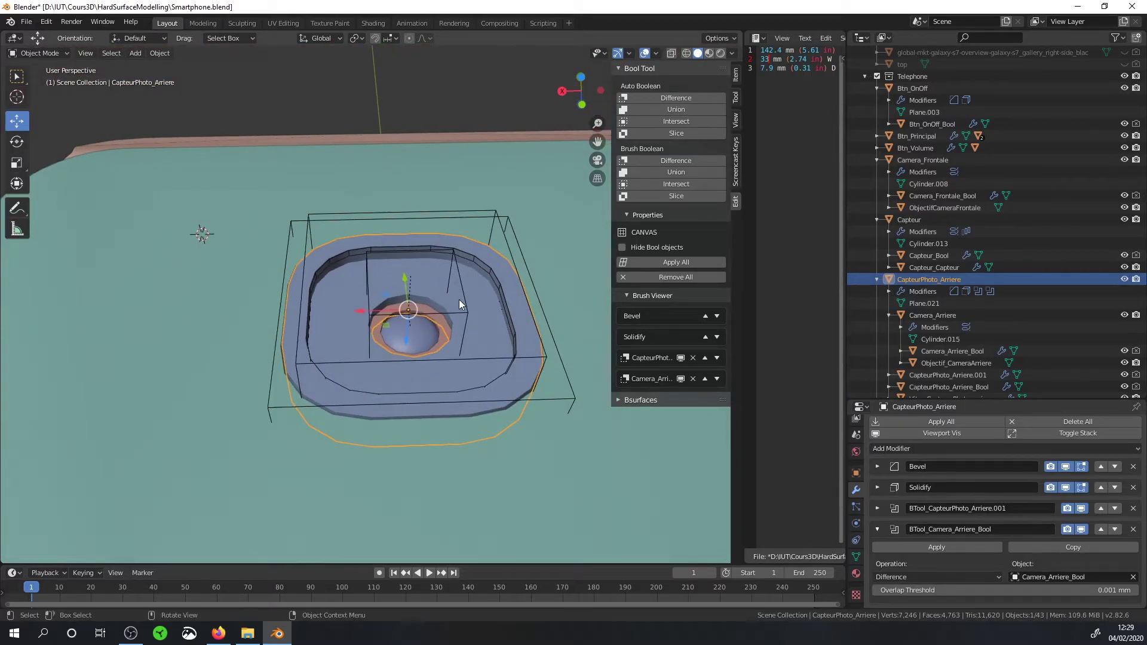
pyautogui.click(501, 293)
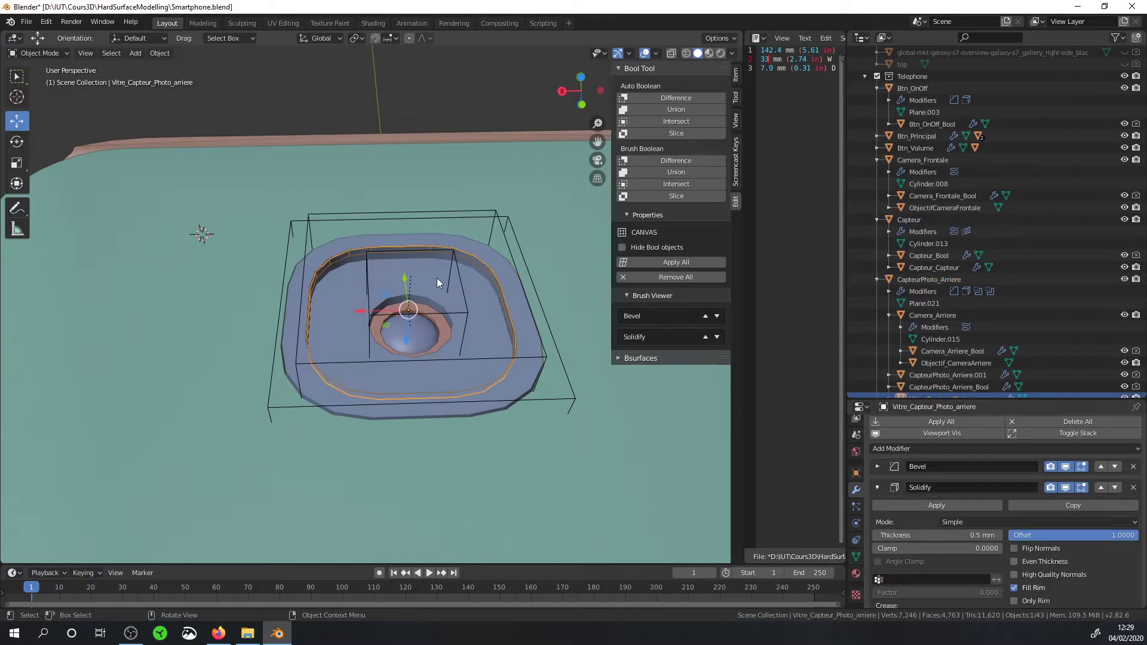
pyautogui.click(500, 271)
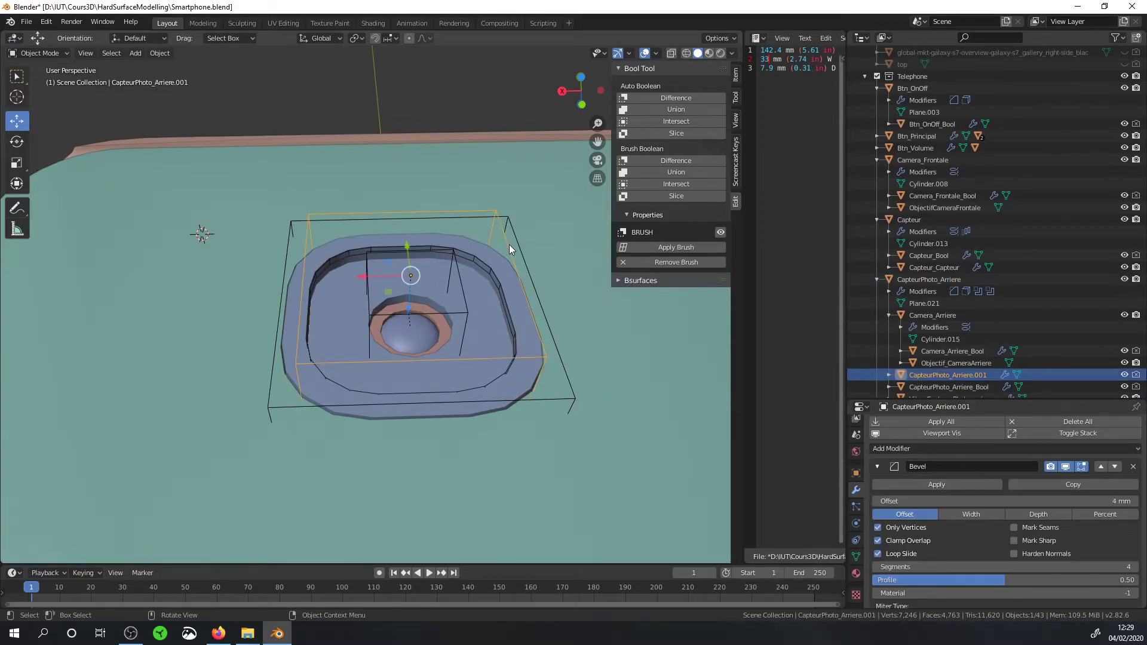
pyautogui.moveTo(414, 311); pyautogui.dragTo(410, 303)
pyautogui.click(411, 302)
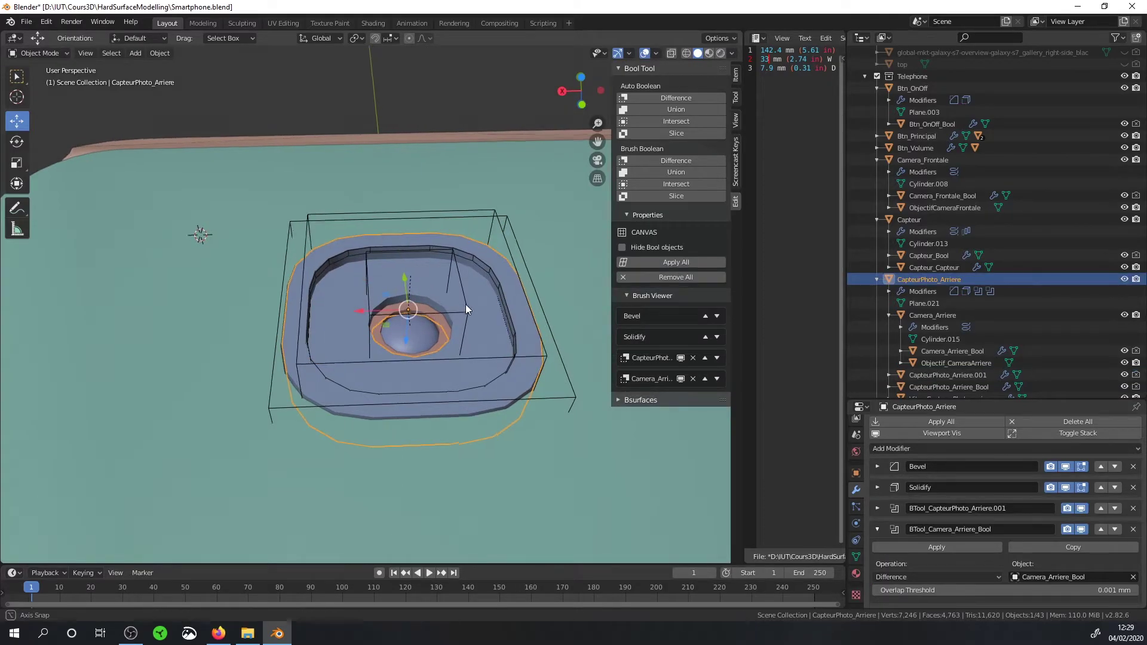
# Step: Orbit around the phone's underside and back, inspecting the Camera_Arriere_Bool cutter and glass rim
pyautogui.scroll(-2, 464, 304)
pyautogui.scroll(-4, 447, 283)
pyautogui.moveTo(429, 284)
pyautogui.mouseDown(button='middle')
pyautogui.moveTo(572, 163)
pyautogui.moveTo(389, 183)
pyautogui.mouseUp(button='middle')
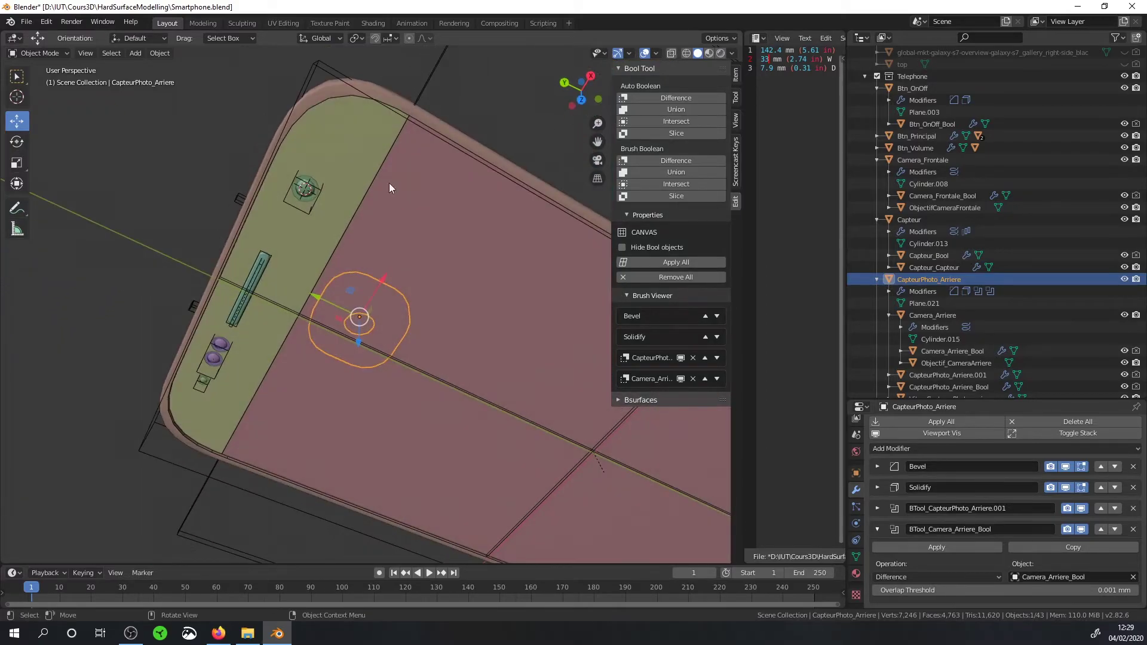
pyautogui.moveTo(298, 182)
pyautogui.mouseDown(button='middle')
pyautogui.moveTo(346, 257)
pyautogui.moveTo(336, 365)
pyautogui.moveTo(350, 323)
pyautogui.mouseUp(button='middle')
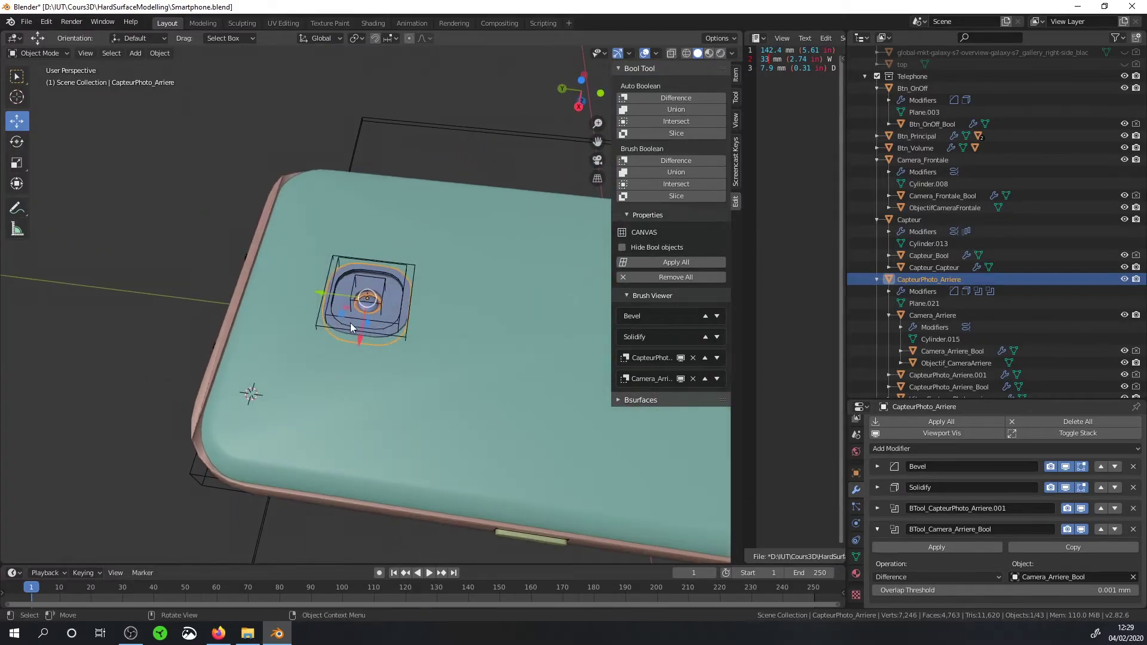
pyautogui.scroll(5, 359, 311)
pyautogui.click(393, 292)
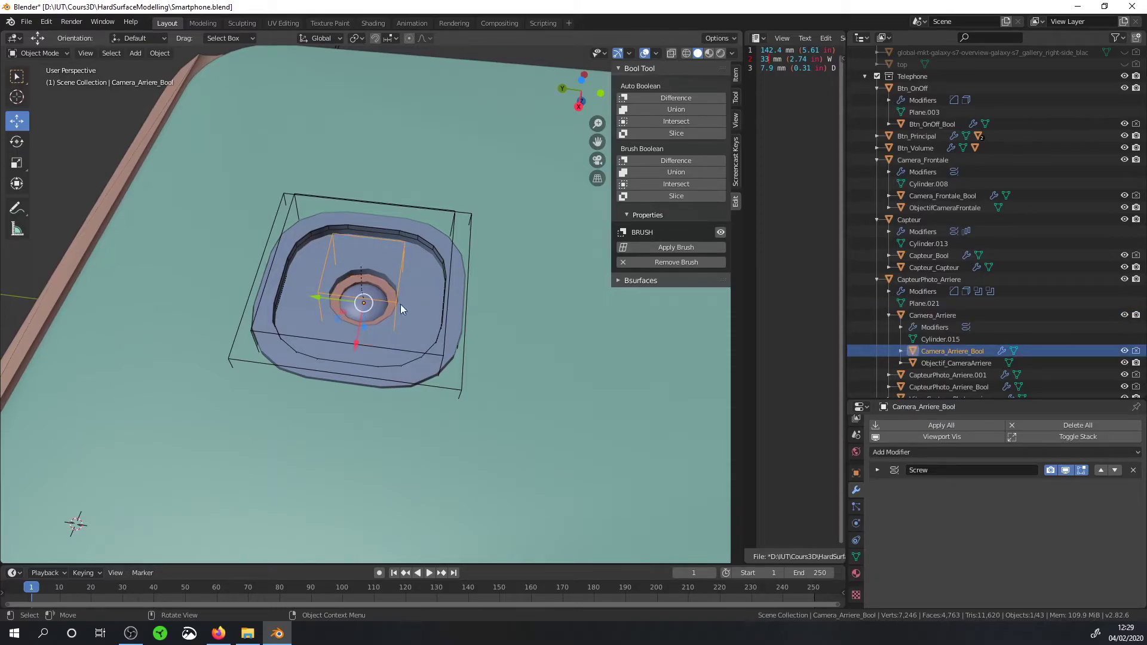
pyautogui.moveTo(400, 304)
pyautogui.mouseDown(button='middle')
pyautogui.moveTo(441, 310)
pyautogui.moveTo(449, 286)
pyautogui.moveTo(427, 314)
pyautogui.mouseUp(button='middle')
pyautogui.scroll(2, 442, 299)
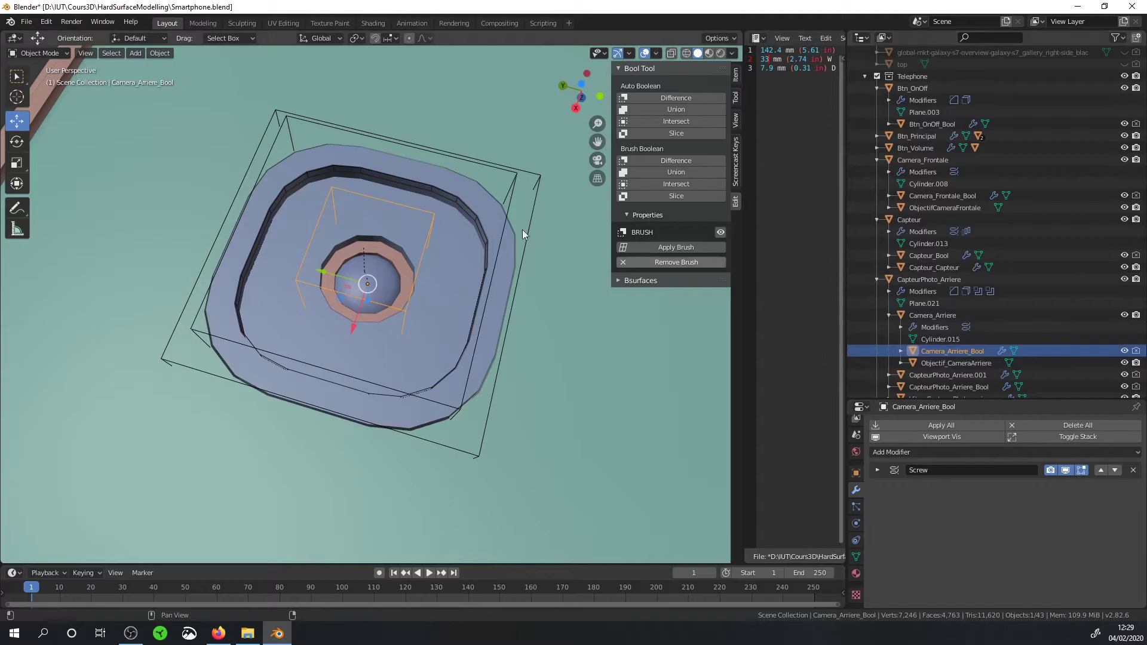
pyautogui.click(472, 212)
pyautogui.moveTo(472, 215); pyautogui.dragTo(417, 217, button='middle')
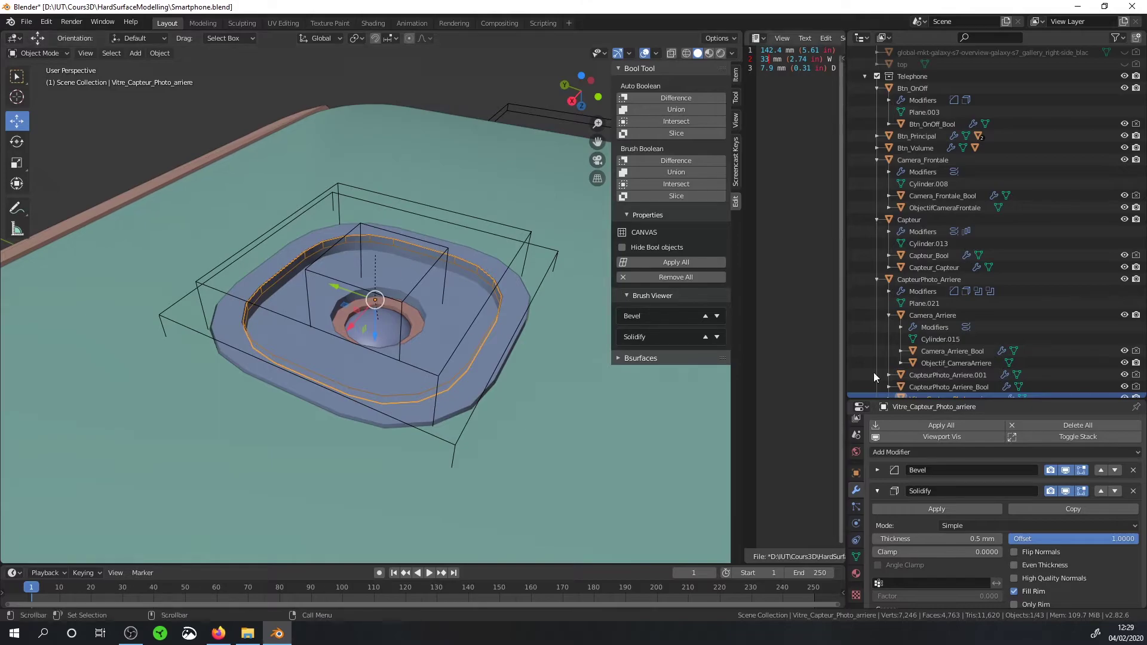
# Step: Collapse the rim's Solidify panel and bring up its display-mode choices
pyautogui.click(876, 491)
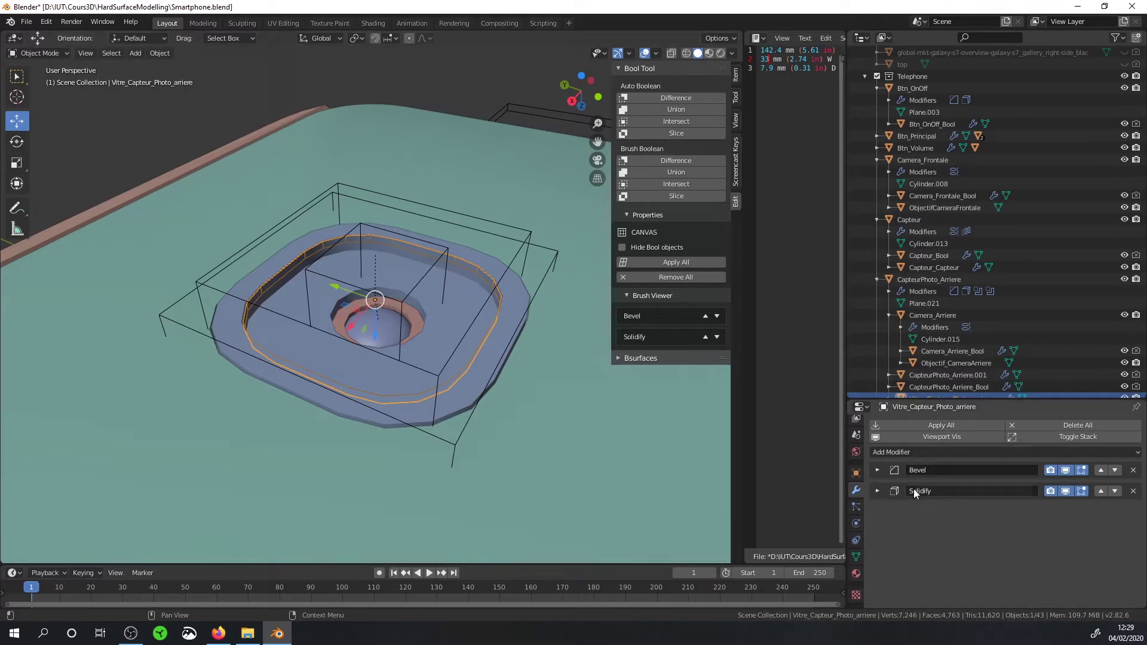
pyautogui.press('q')
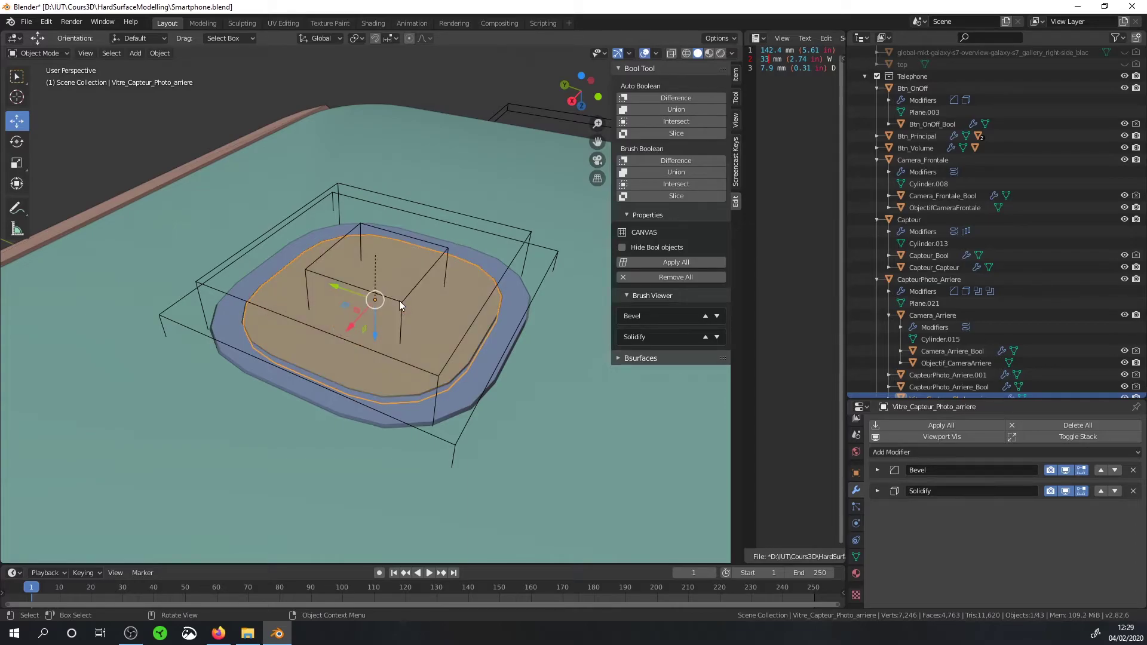
pyautogui.press('q')
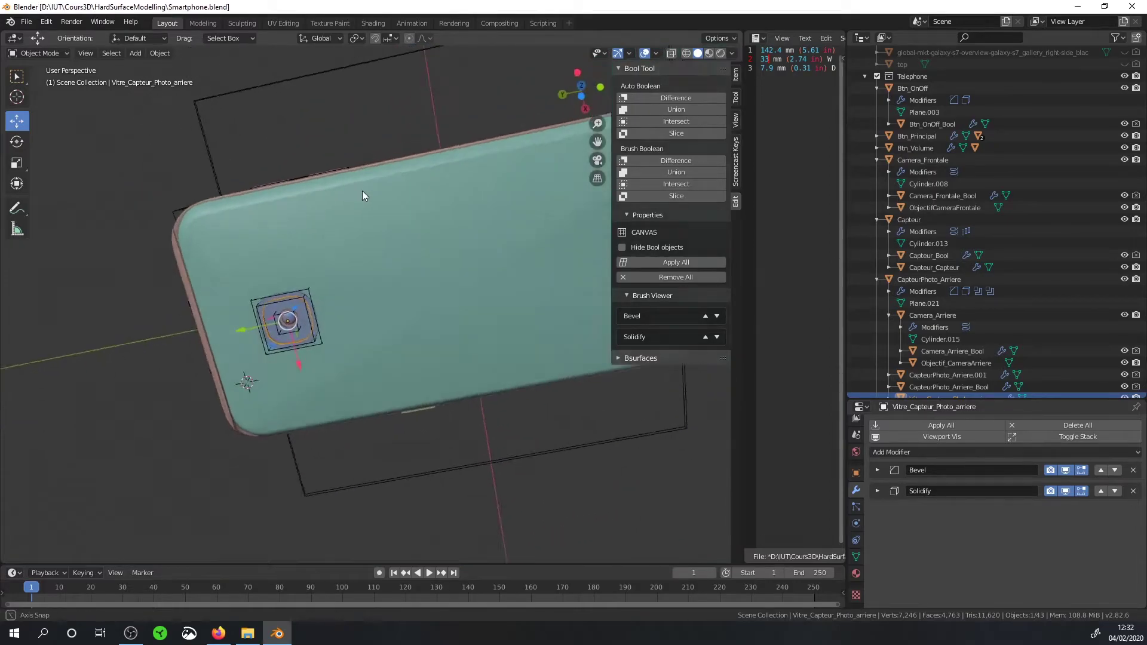
pyautogui.moveTo(362, 191); pyautogui.dragTo(496, 218, button='middle')
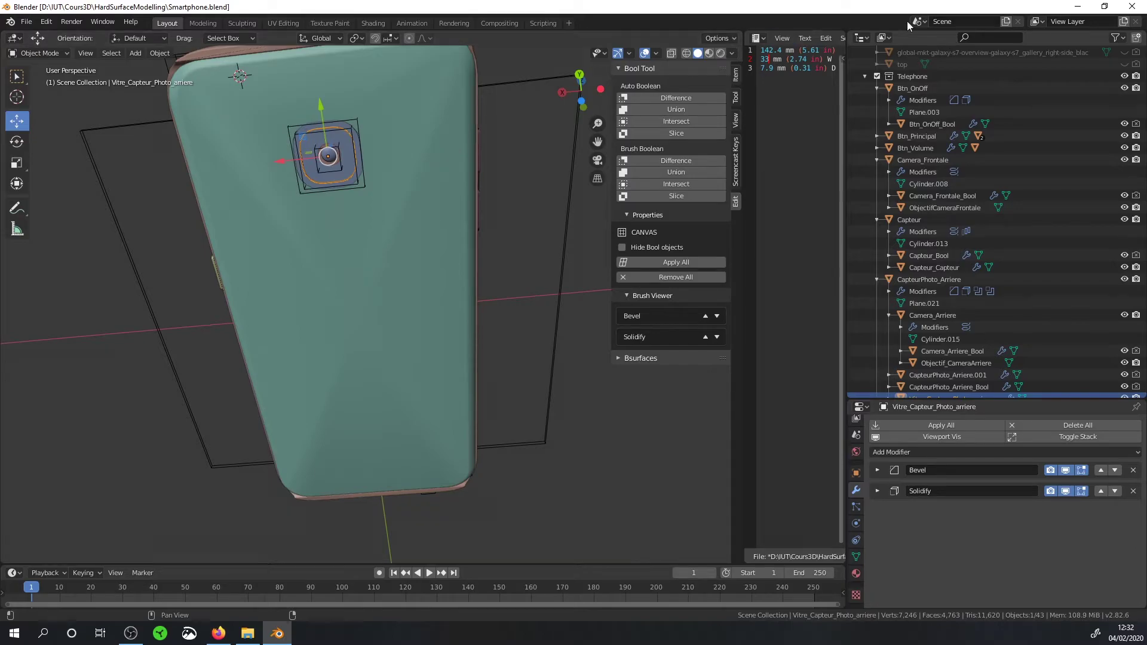
# Step: Make the References collection visible and switch the viewport to Rendered shading
pyautogui.scroll(3, 1074, 72)
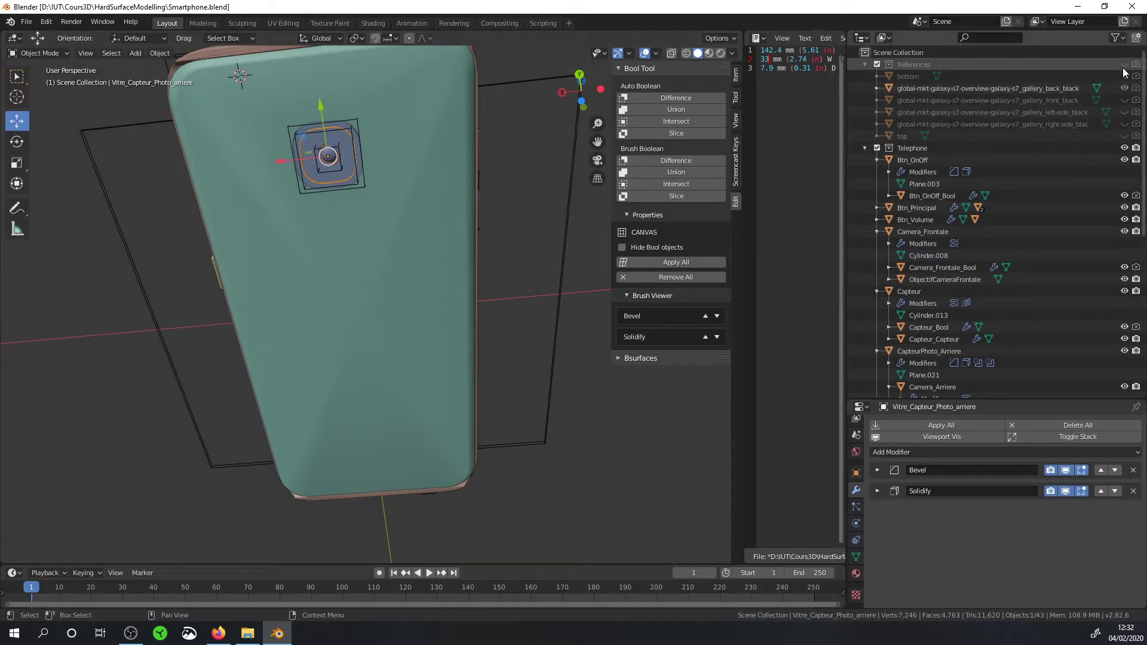
pyautogui.click(1124, 64)
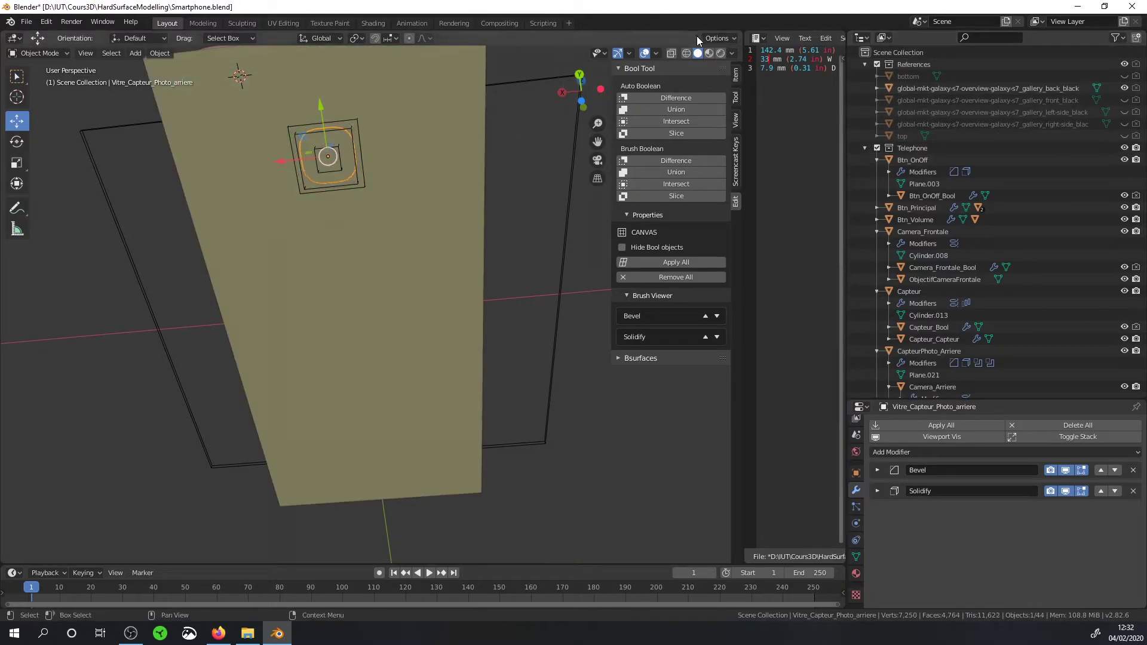
pyautogui.click(720, 53)
pyautogui.scroll(-3, 452, 197)
pyautogui.scroll(1, 438, 173)
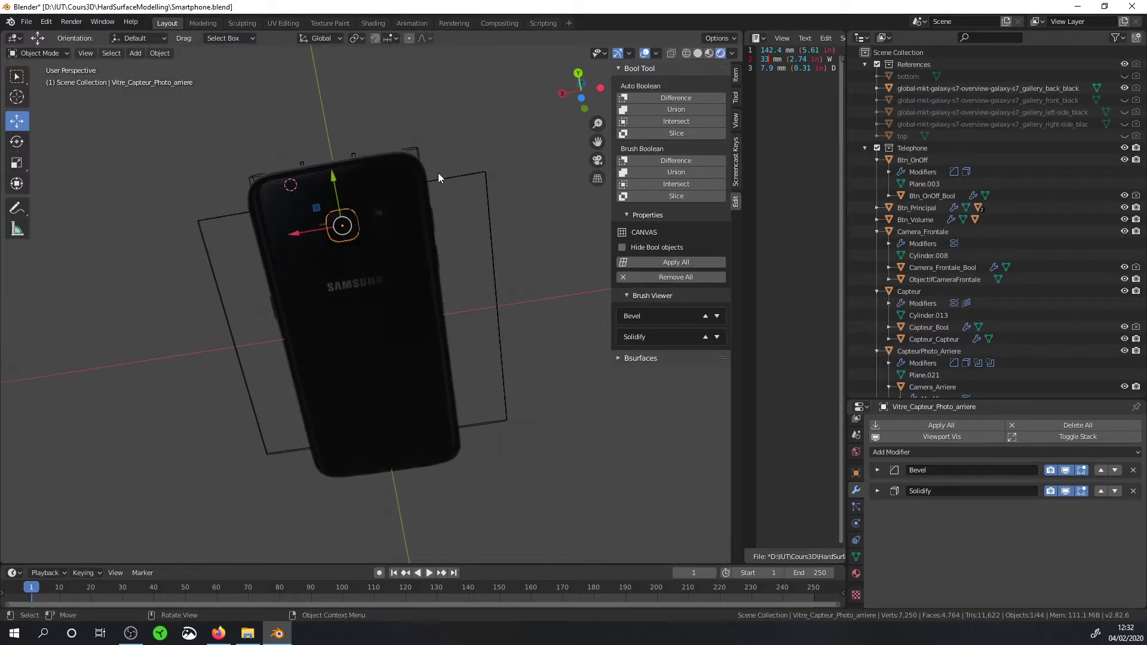
# Step: Add a new plane and scale it down to a small size
pyautogui.hotkey('shift', 'a')
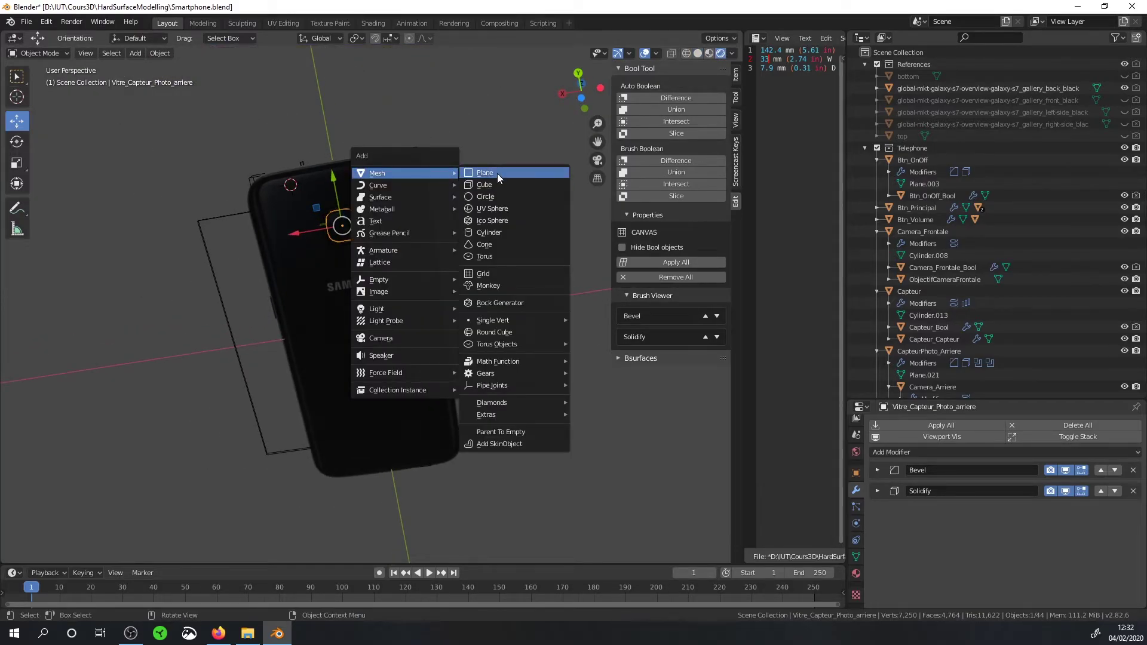
pyautogui.click(497, 172)
pyautogui.moveTo(404, 237)
pyautogui.mouseDown(button='middle')
pyautogui.moveTo(361, 358)
pyautogui.moveTo(225, 156)
pyautogui.moveTo(418, 209)
pyautogui.mouseUp(button='middle')
pyautogui.press('s')
pyautogui.click(600, 242)
pyautogui.moveTo(601, 242); pyautogui.dragTo(358, 269, button='middle')
pyautogui.press('s')
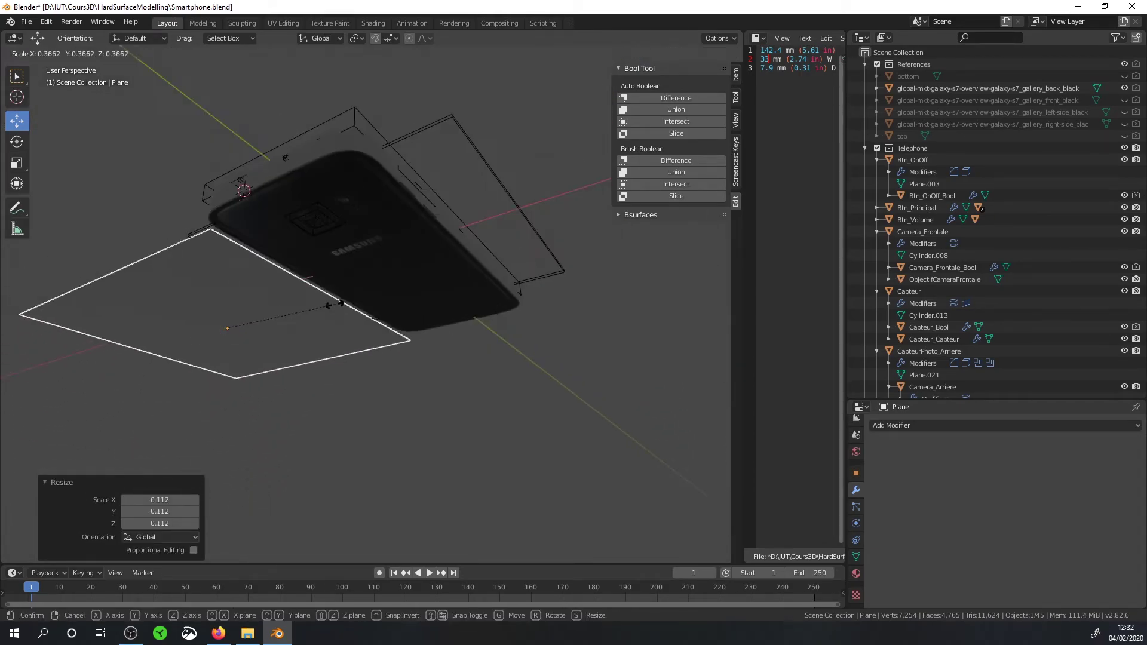
pyautogui.click(335, 305)
# Step: Position the small plane beside the camera in bottom view, displayed as wire
pyautogui.press('ctrl+KP_7')
pyautogui.scroll(3, 551, 439)
pyautogui.moveTo(508, 303); pyautogui.dragTo(415, 304)
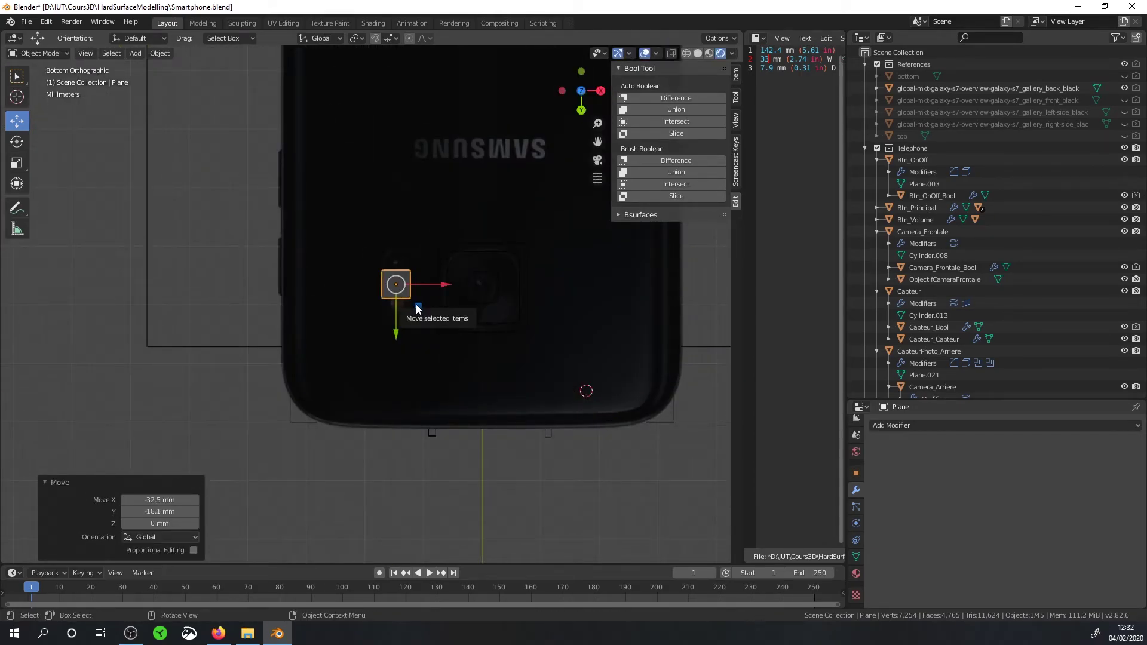
pyautogui.hotkey('alt', 'z')
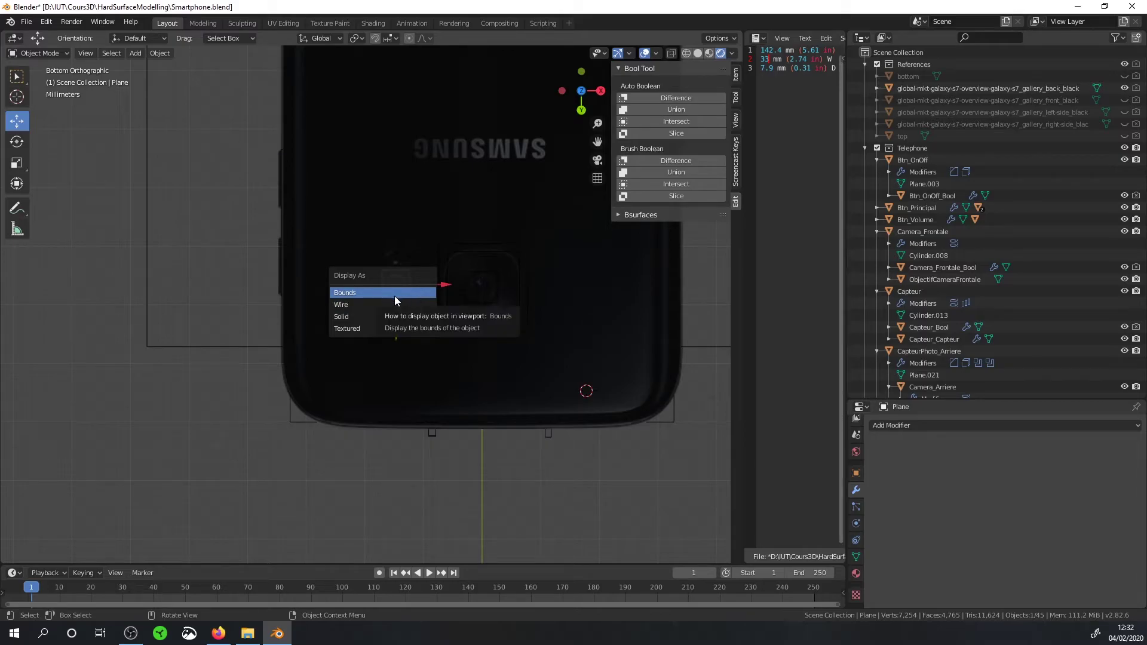
pyautogui.click(396, 303)
pyautogui.scroll(4, 399, 302)
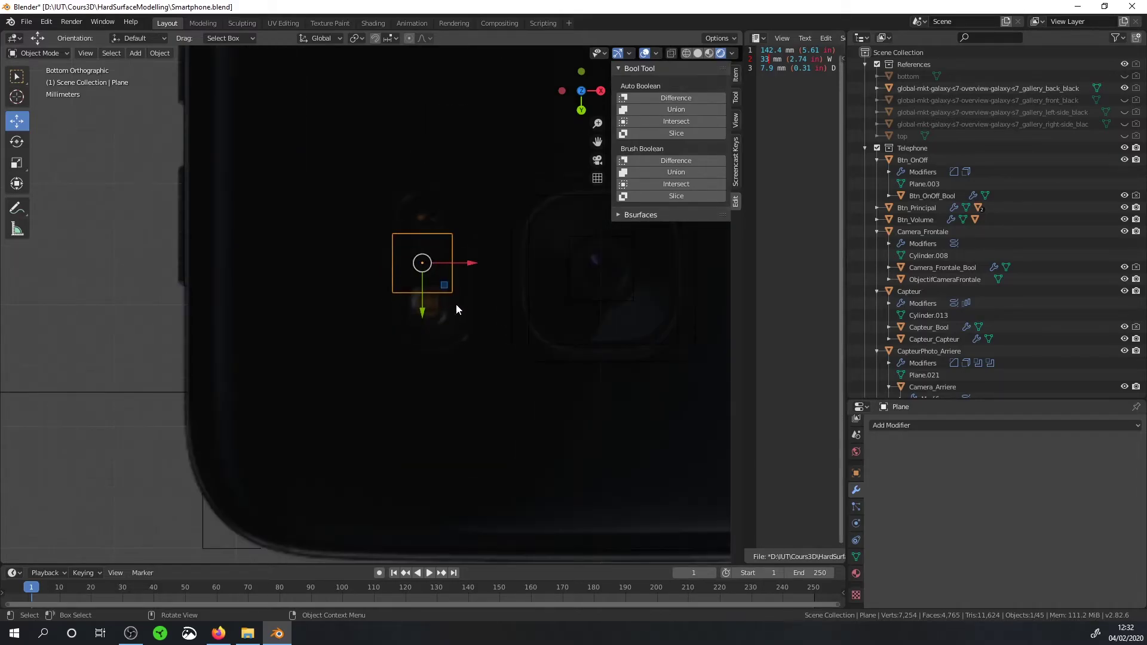
pyautogui.moveTo(446, 284); pyautogui.dragTo(455, 296)
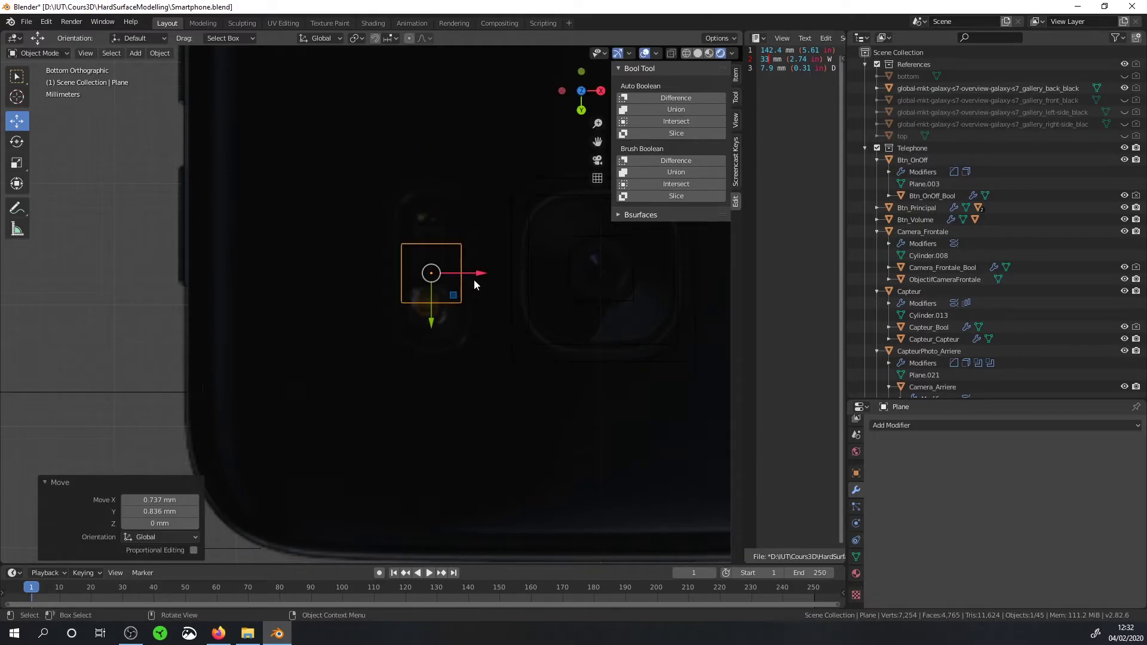
# Step: Stretch the plane along X and Y into a tall strip and nudge it along Y
pyautogui.press('s')
pyautogui.press('x')
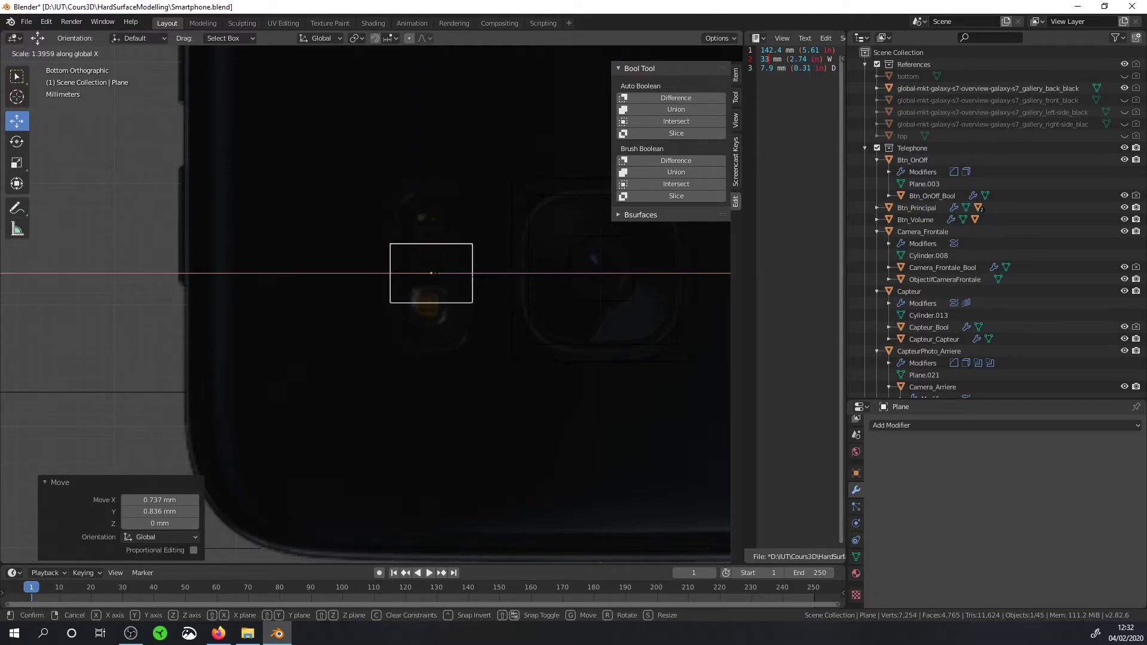
pyautogui.click(492, 278)
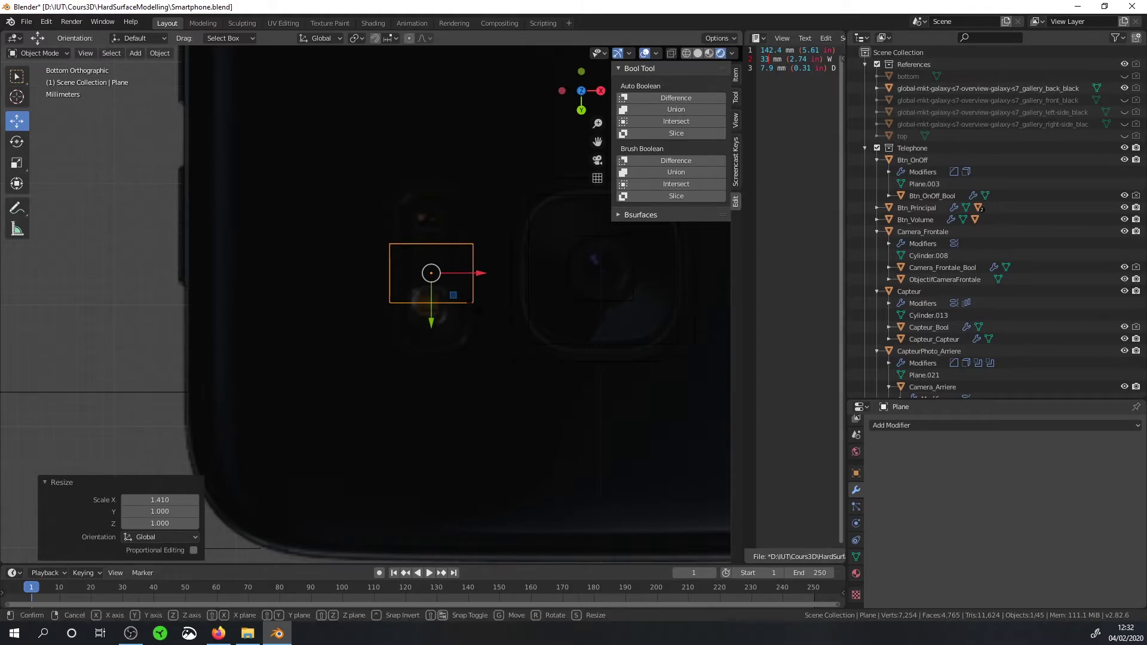
pyautogui.press('s')
pyautogui.press('y')
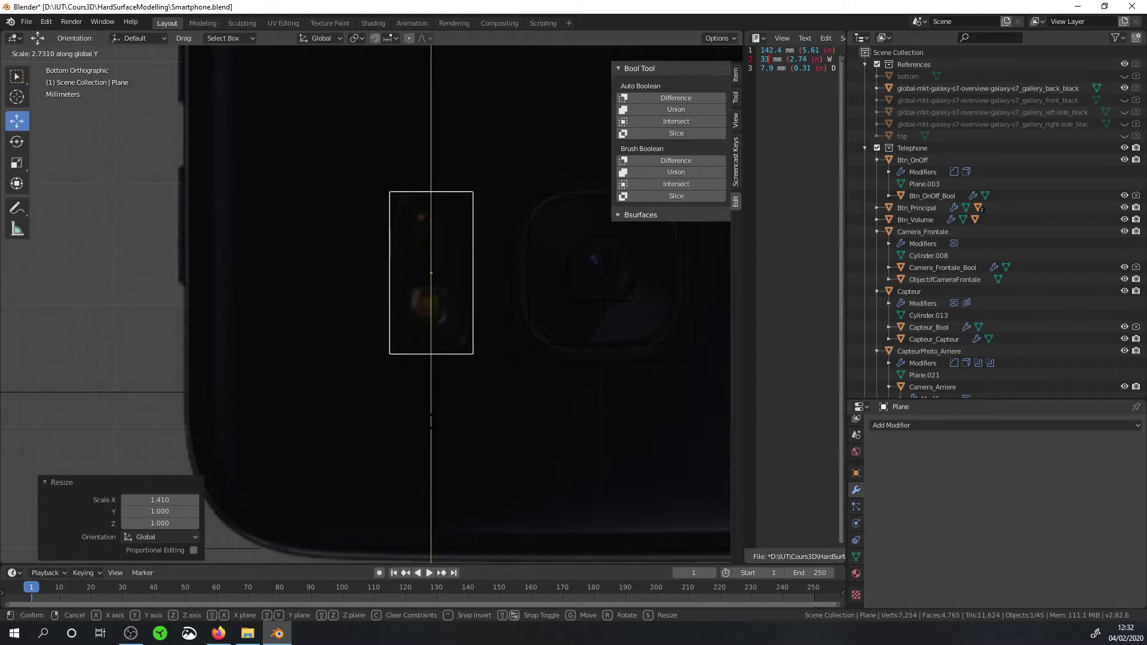
pyautogui.click(431, 423)
pyautogui.press('g')
pyautogui.press('y')
pyautogui.click(431, 320)
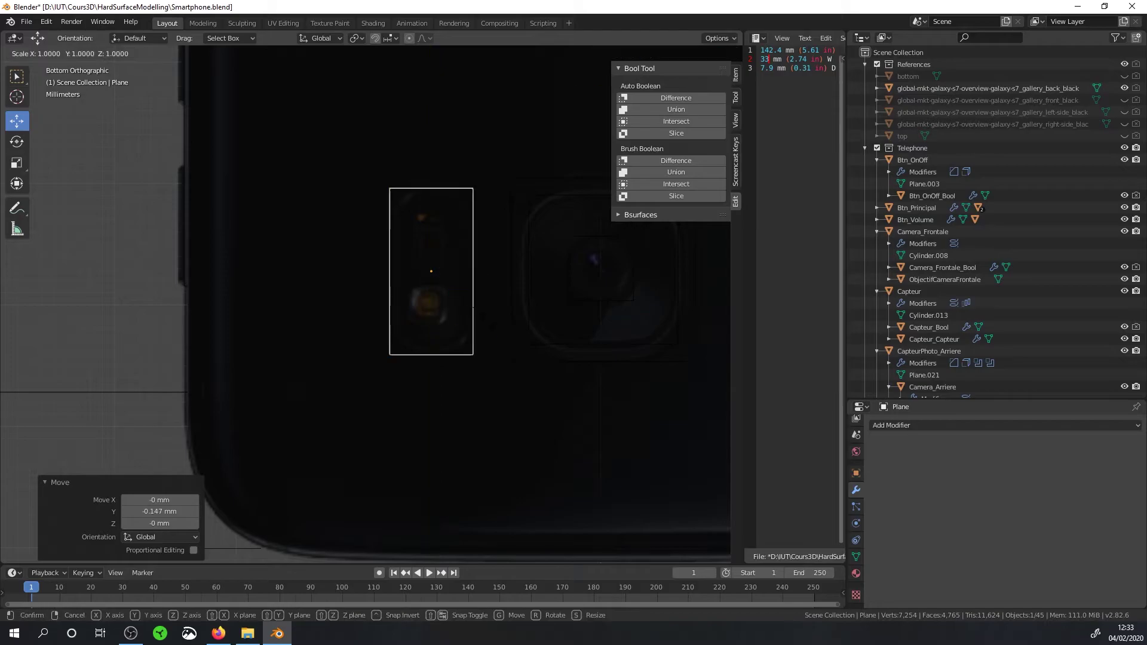
# Step: Fine-tune the plane's Y height and apply its scale
pyautogui.press('s')
pyautogui.press('y')
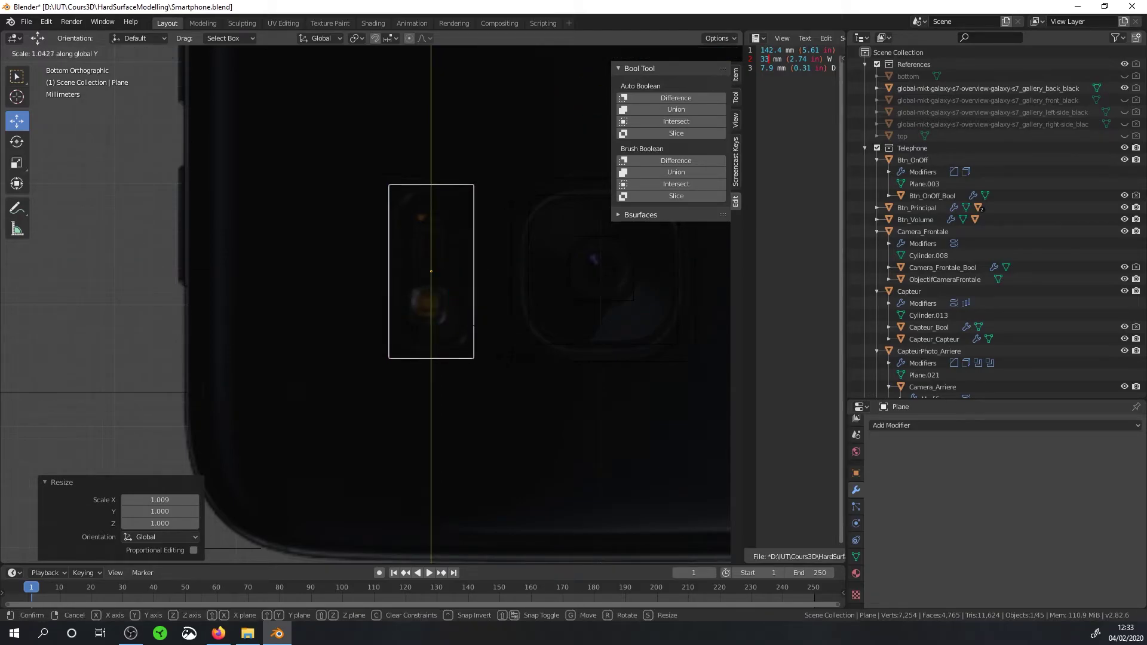
pyautogui.click(473, 320)
pyautogui.click(925, 425)
pyautogui.hotkey('ctrl', 'a')
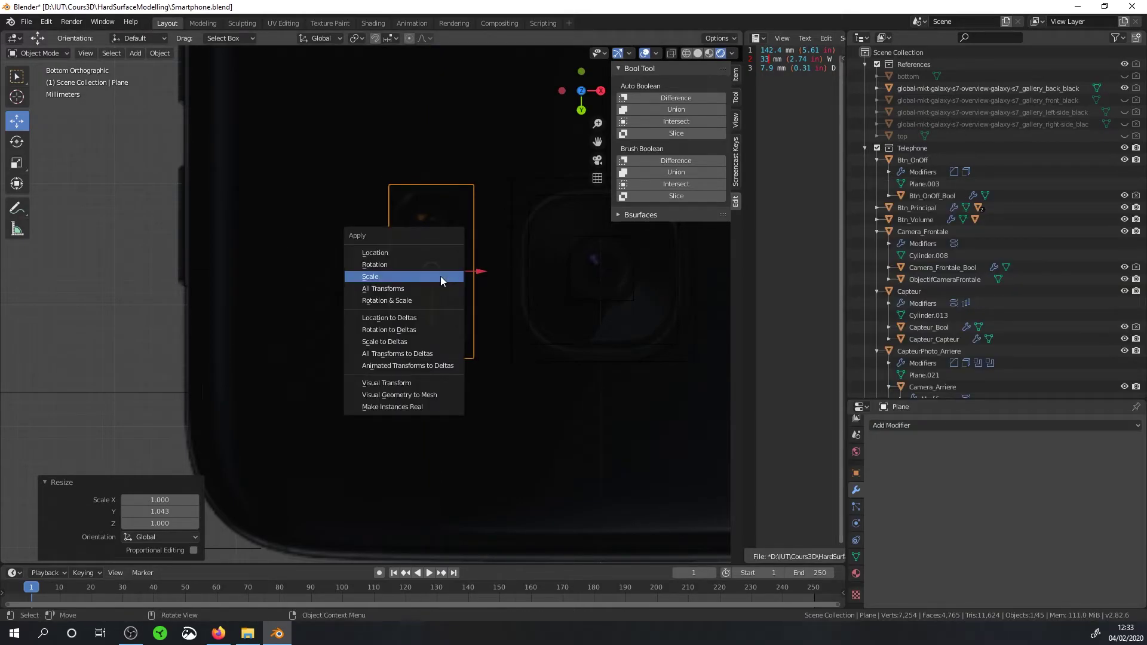
pyautogui.click(439, 276)
# Step: Add a Bevel modifier set to Only Vertices with more segments and a smaller amount
pyautogui.click(962, 424)
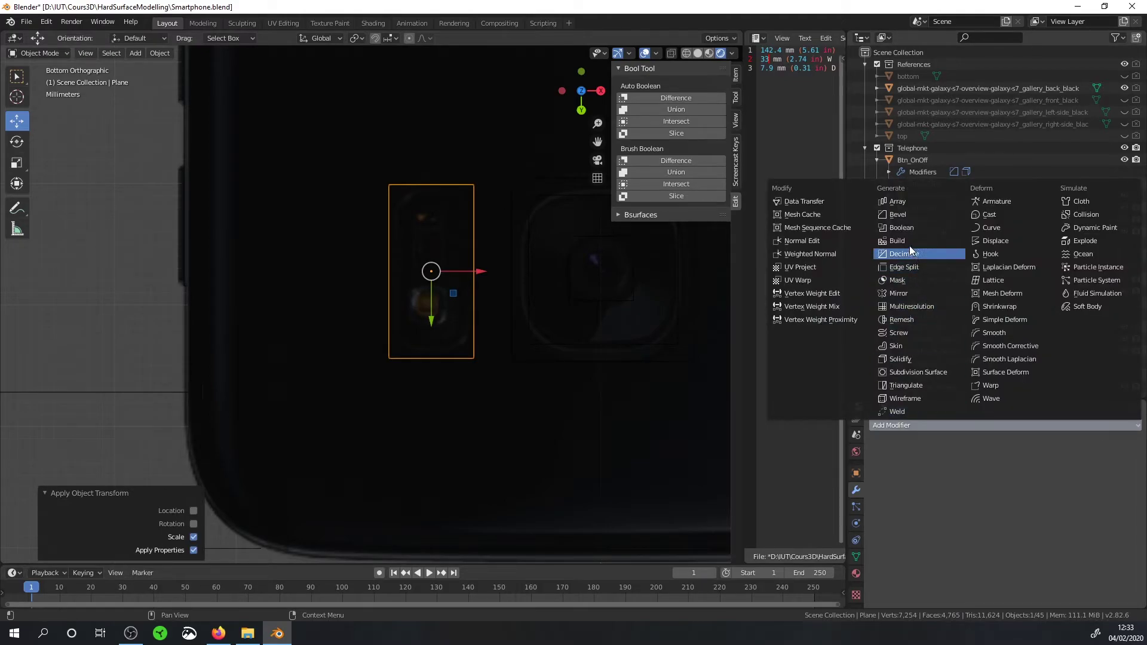
pyautogui.click(899, 214)
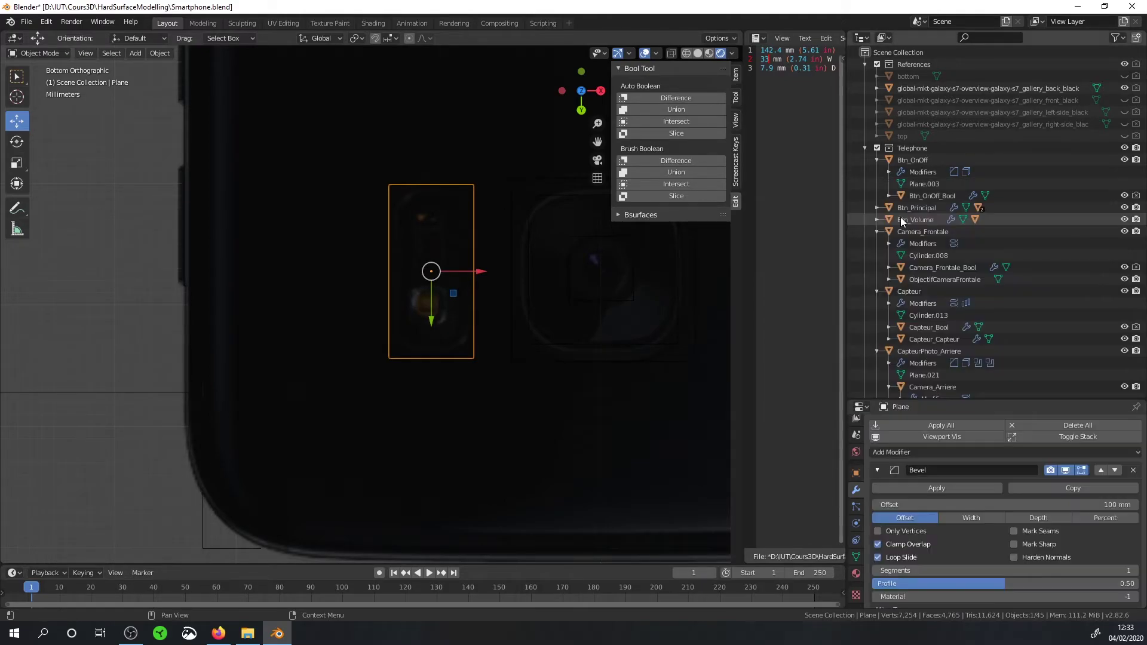
pyautogui.click(878, 530)
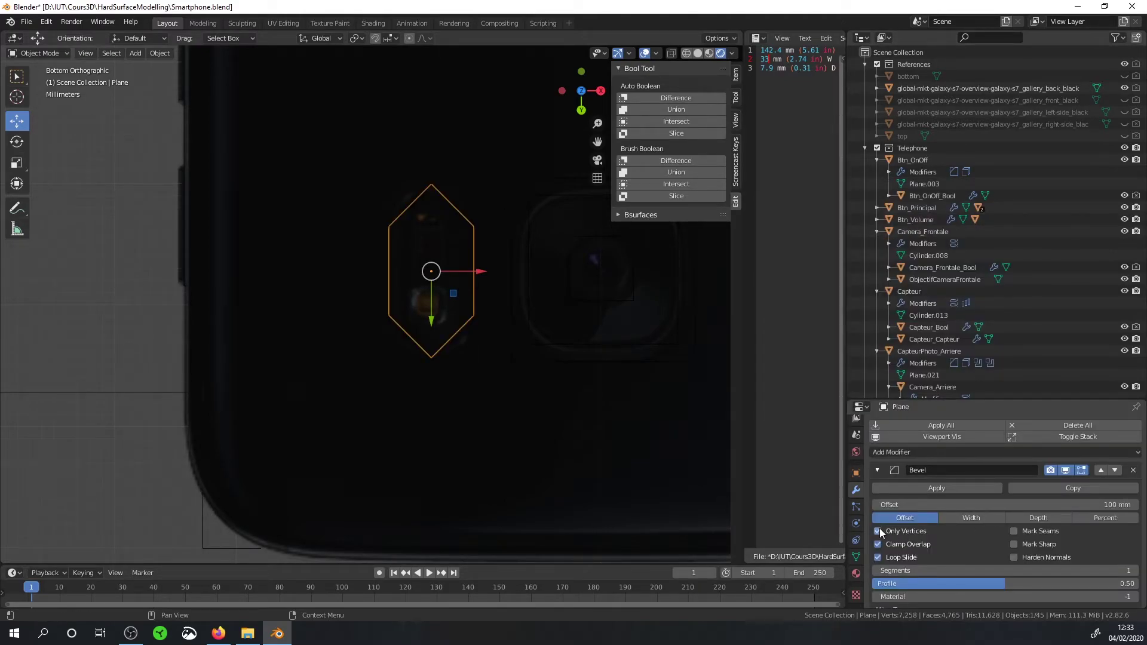
pyautogui.click(1134, 570)
pyautogui.click(1134, 571)
pyautogui.click(1134, 570)
pyautogui.click(1134, 570)
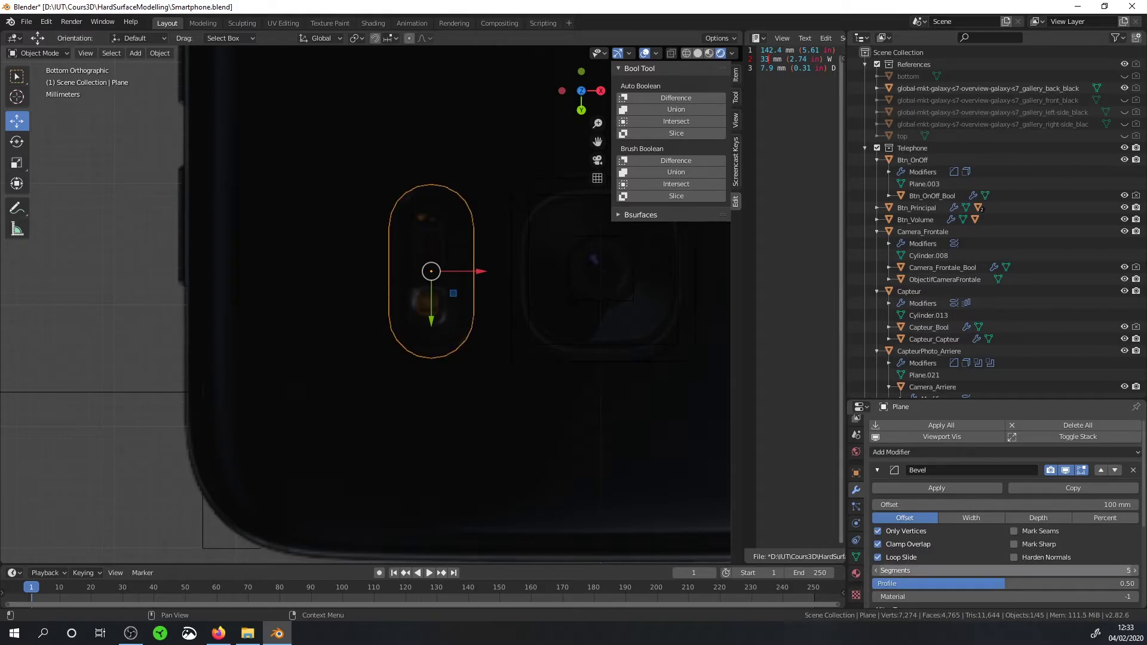
pyautogui.click(875, 504)
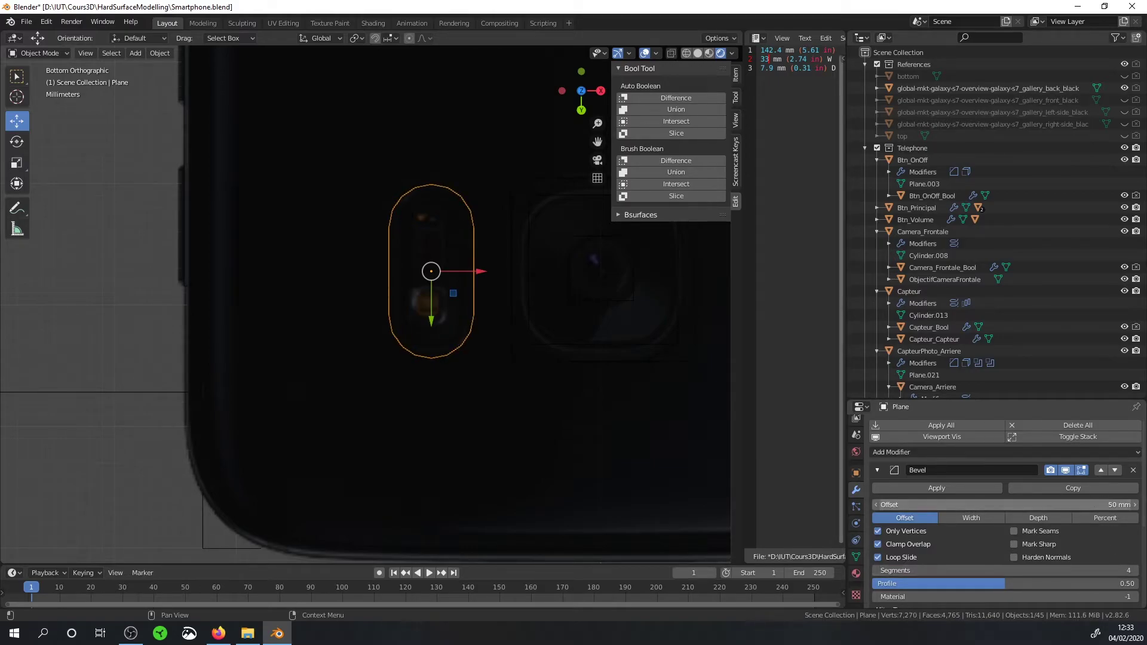
pyautogui.moveTo(1003, 505)
pyautogui.mouseDown()
pyautogui.moveTo(932, 505)
pyautogui.moveTo(944, 505)
pyautogui.mouseUp()
# Step: Add a Solidify modifier with 4 mm thickness and offset 1
pyautogui.click(877, 470)
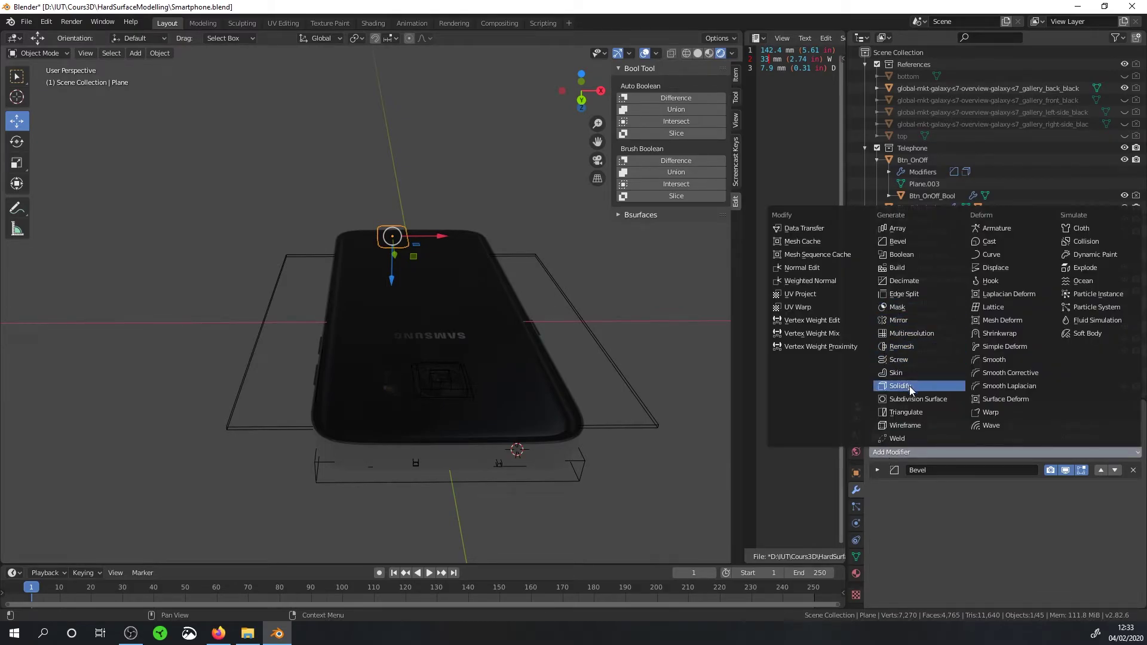
pyautogui.click(905, 386)
pyautogui.click(980, 539)
pyautogui.write('3')
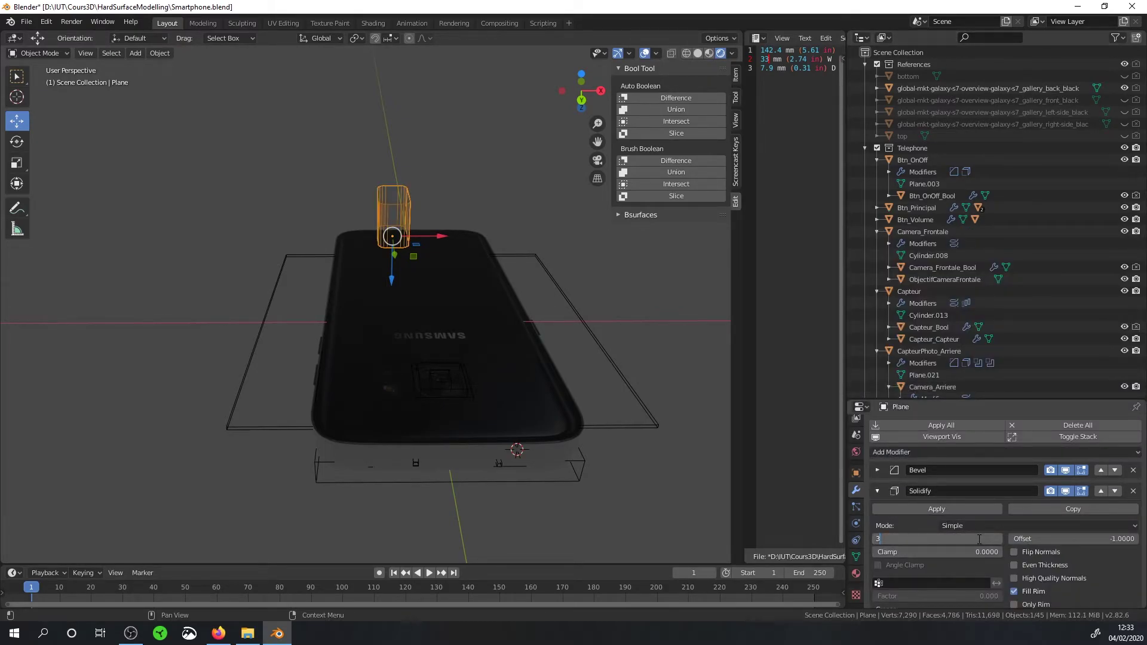
pyautogui.press('Return')
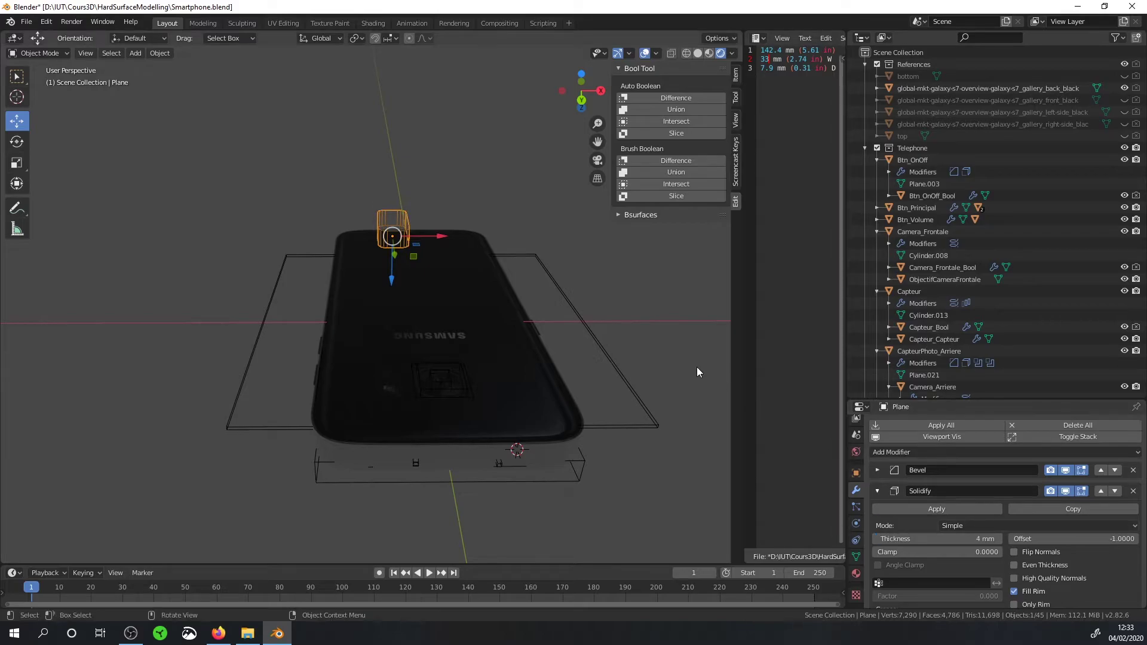
pyautogui.moveTo(552, 374); pyautogui.dragTo(555, 325, button='middle')
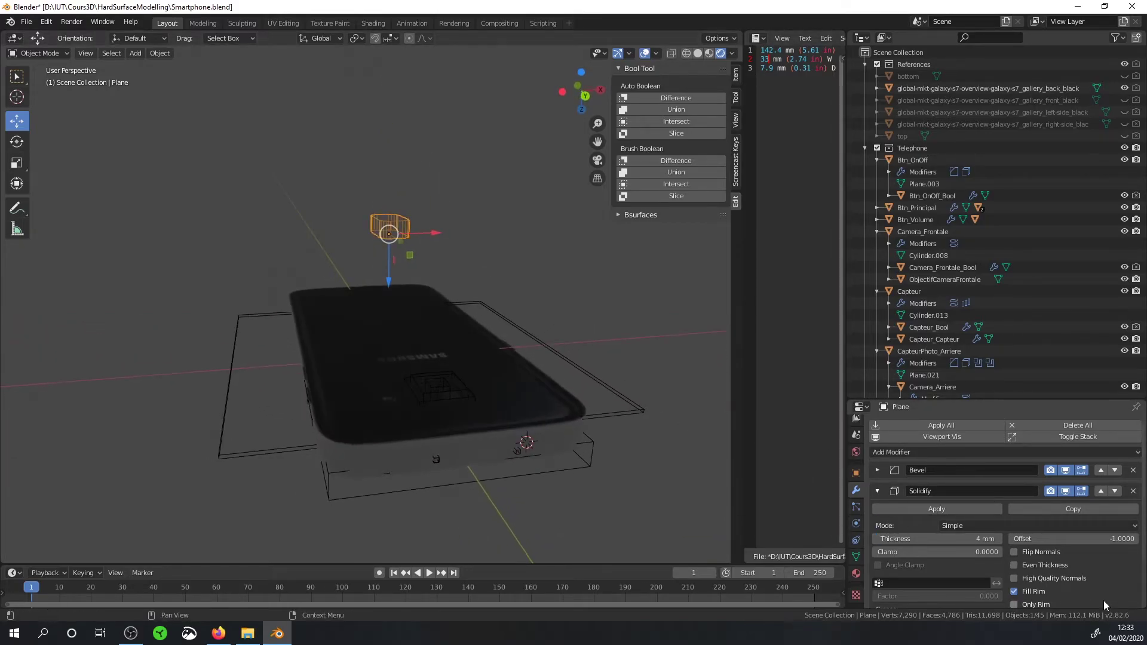
pyautogui.click(1112, 538)
pyautogui.write('1')
pyautogui.press('Return')
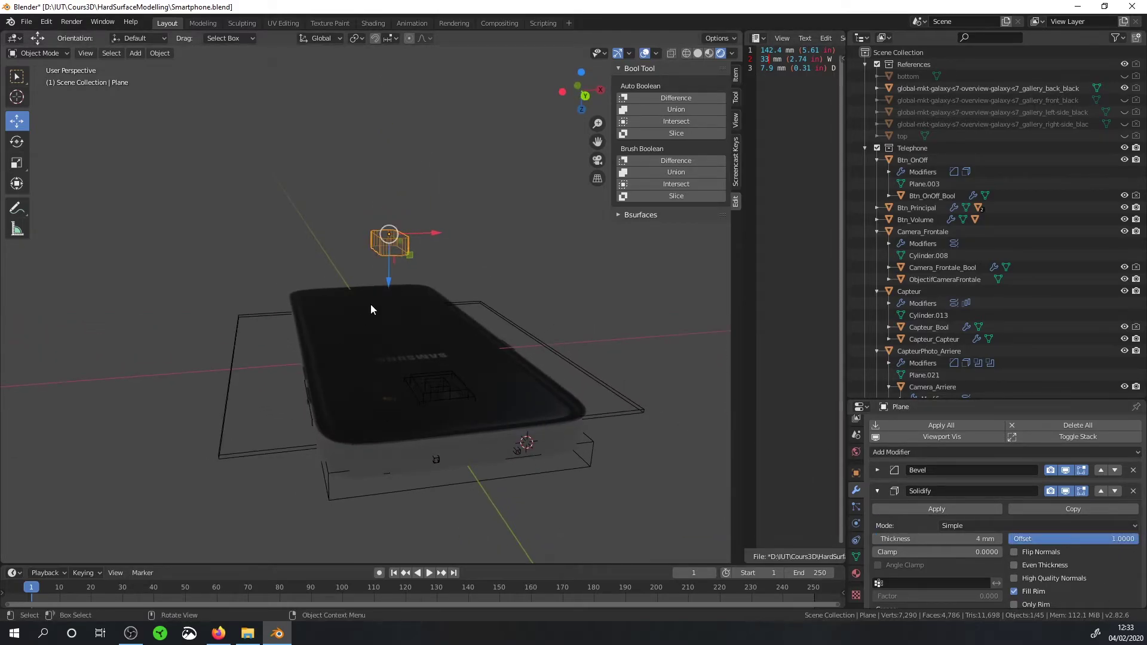
# Step: Raise the housing 41 mm along Z, hide References and return to Solid shading
pyautogui.moveTo(387, 276); pyautogui.dragTo(384, 438)
pyautogui.moveTo(384, 439)
pyautogui.mouseDown(button='middle')
pyautogui.moveTo(421, 375)
pyautogui.moveTo(441, 421)
pyautogui.mouseUp(button='middle')
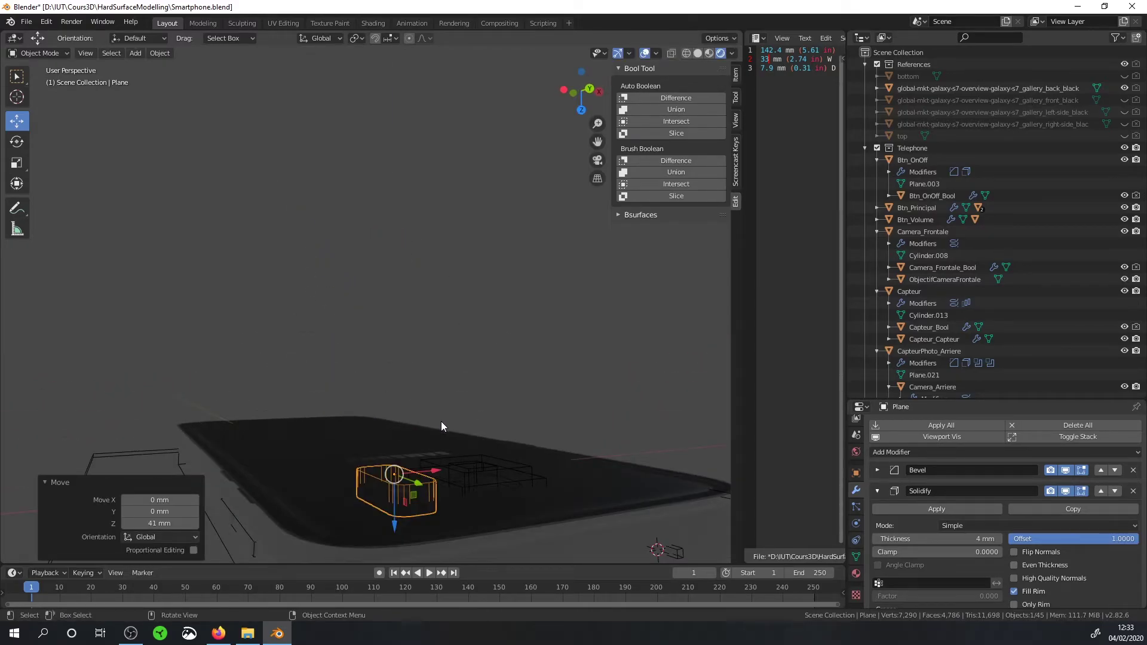
pyautogui.click(1123, 64)
pyautogui.moveTo(389, 404); pyautogui.dragTo(416, 475, button='middle')
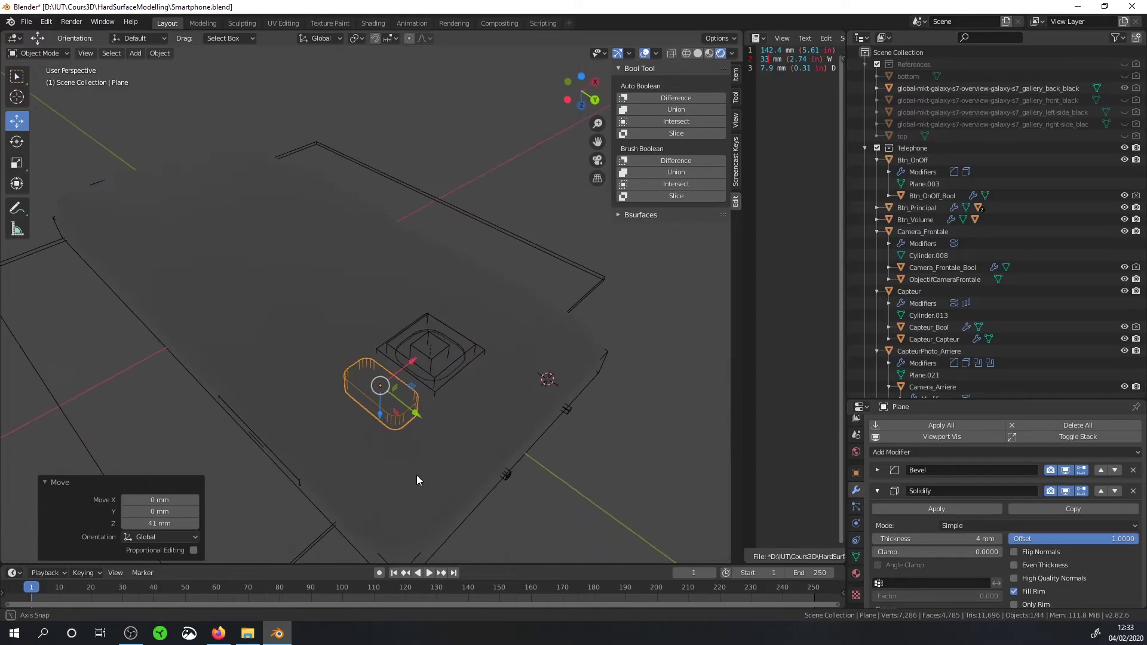
pyautogui.click(697, 53)
pyautogui.moveTo(472, 310)
pyautogui.mouseDown(button='middle')
pyautogui.moveTo(404, 493)
pyautogui.moveTo(475, 328)
pyautogui.moveTo(507, 439)
pyautogui.moveTo(433, 285)
pyautogui.mouseUp(button='middle')
pyautogui.scroll(2, 432, 286)
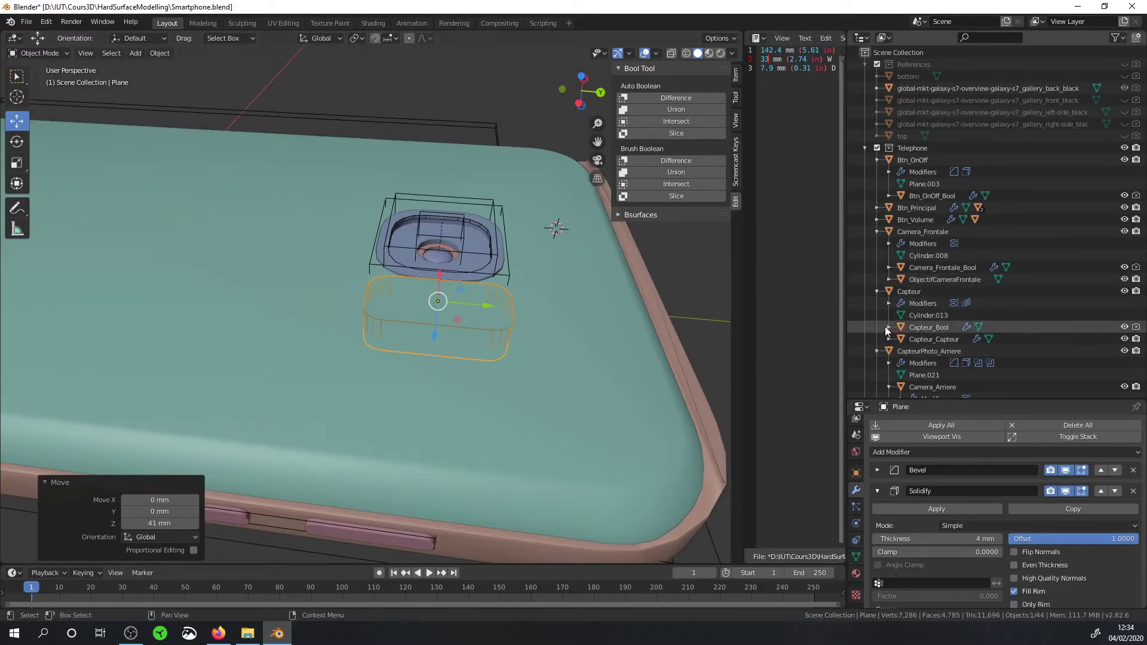
# Step: Collapse the outliner hierarchies and move the plane into the Telephone collection
pyautogui.click(875, 290)
pyautogui.click(875, 232)
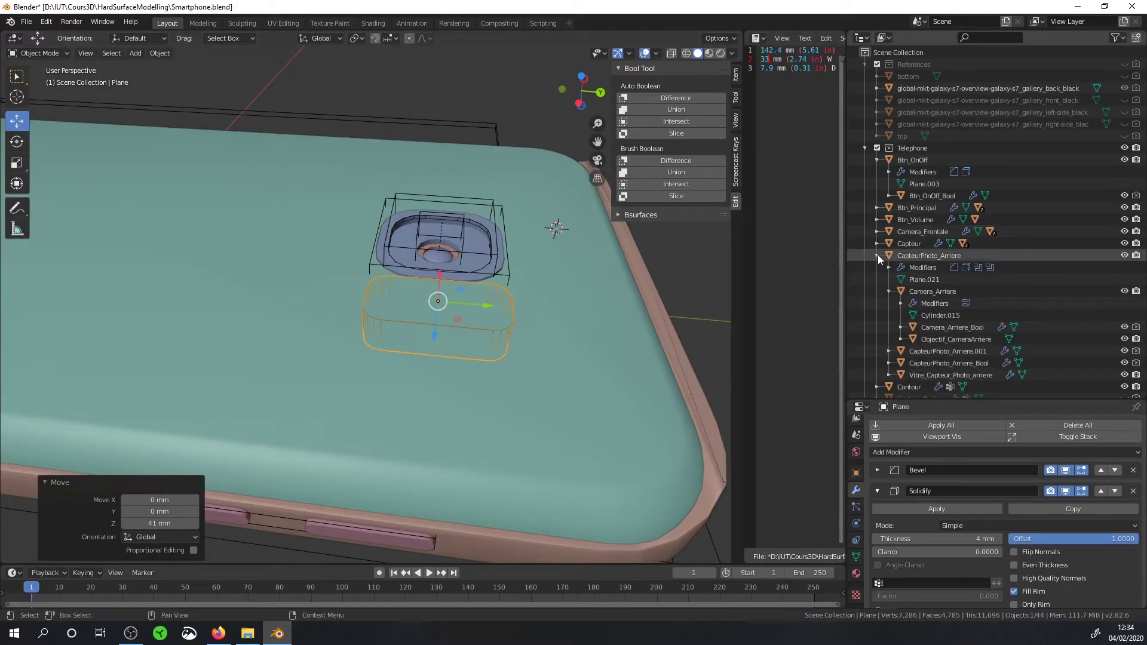
pyautogui.click(876, 255)
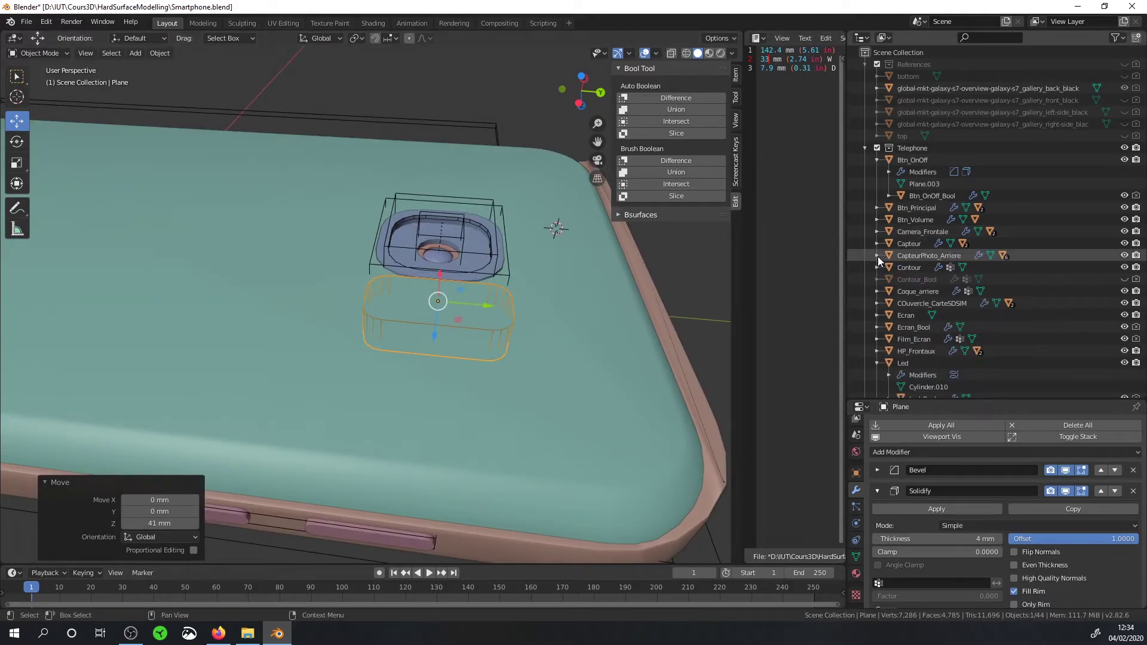
pyautogui.click(500, 332)
pyautogui.click(503, 332)
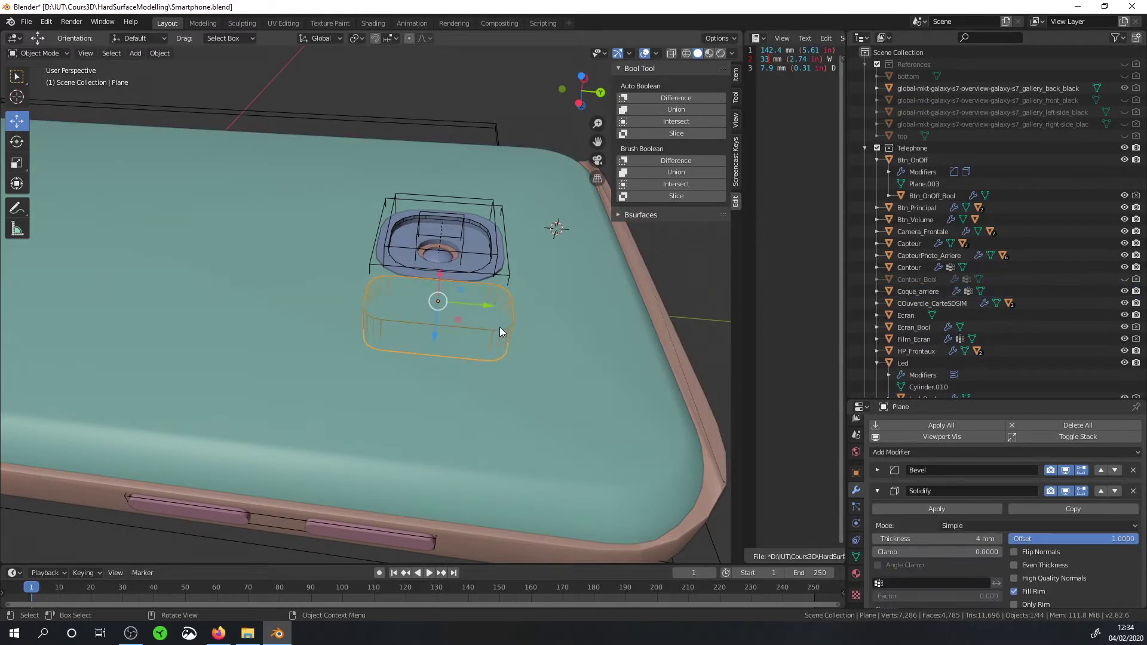
pyautogui.scroll(-4, 955, 358)
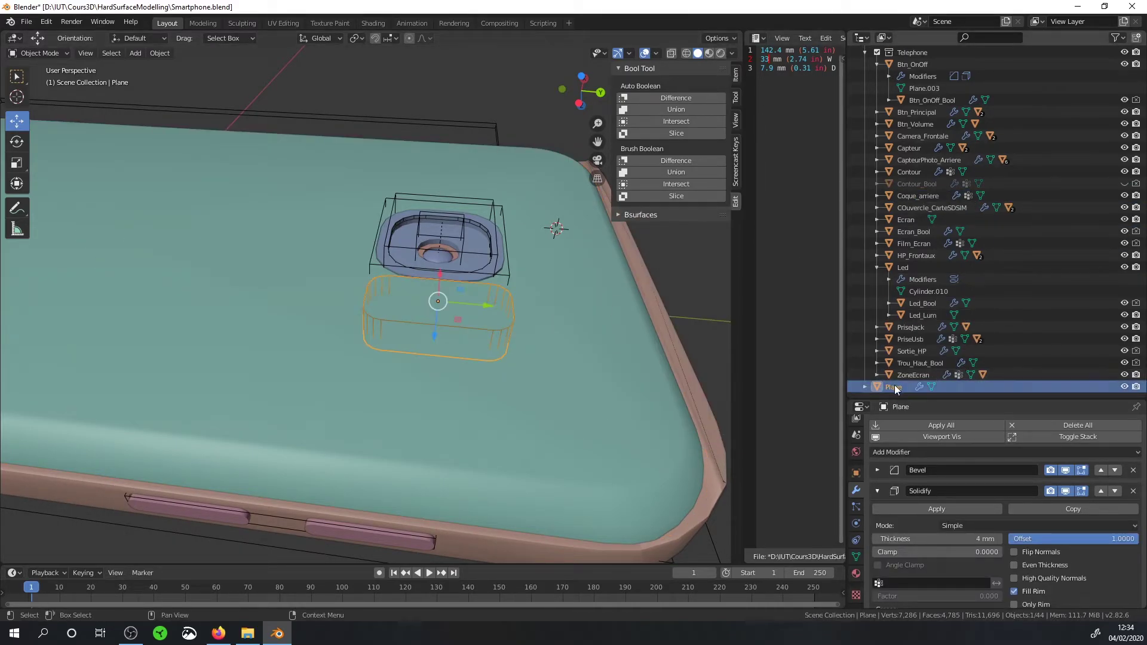
pyautogui.scroll(3, 897, 385)
pyautogui.scroll(-3, 898, 381)
pyautogui.press('m')
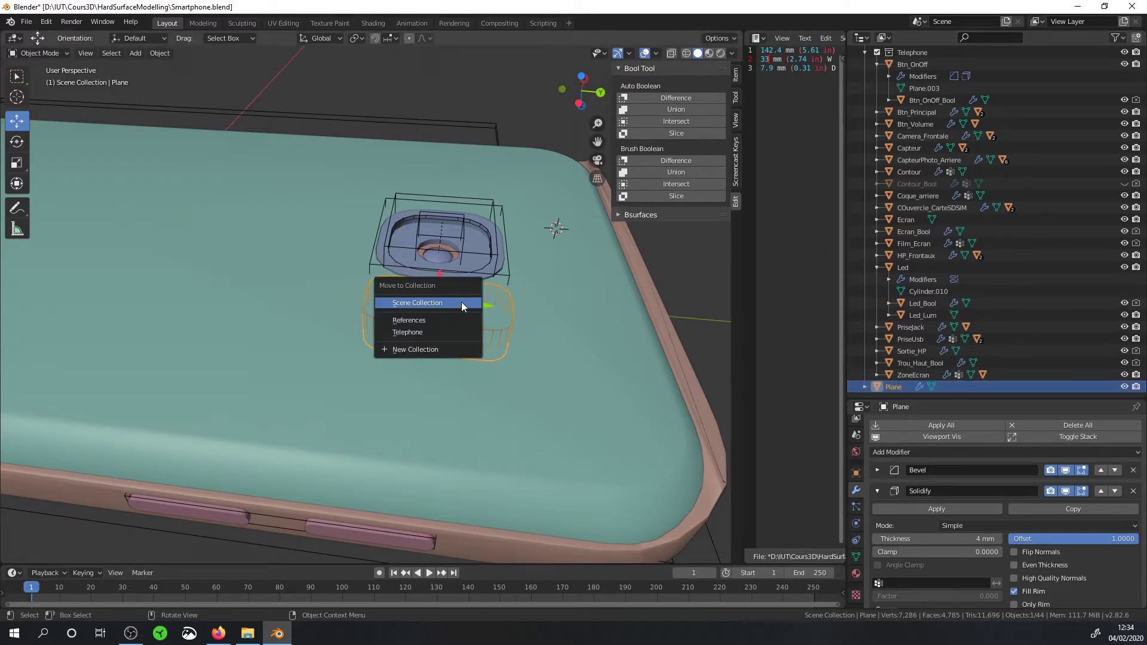
pyautogui.click(448, 328)
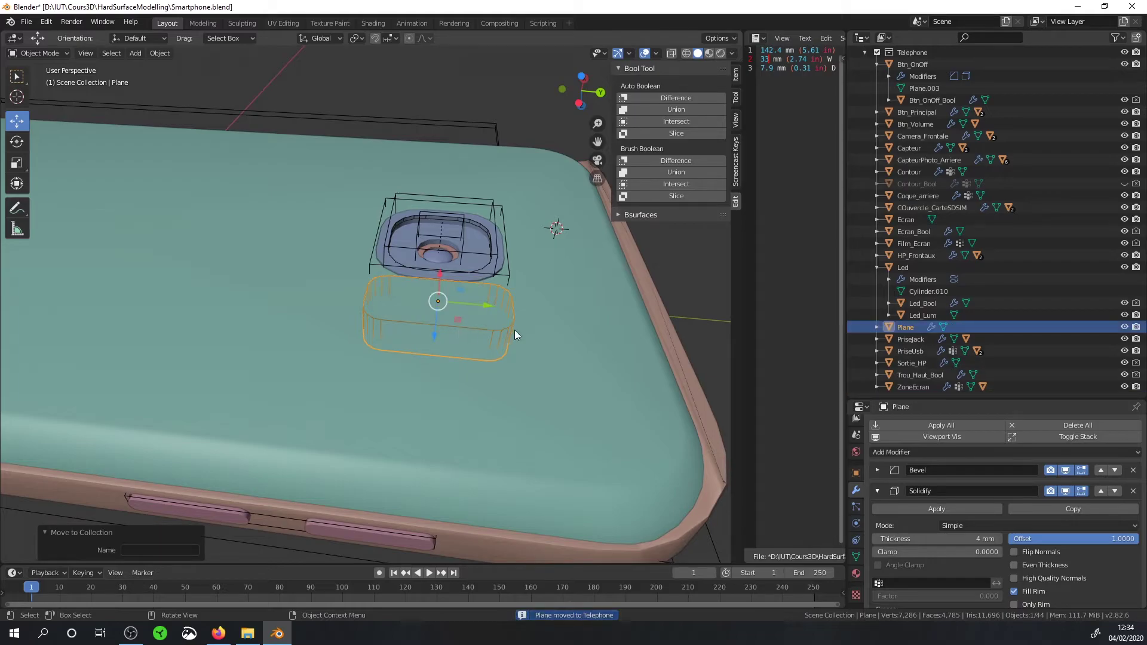
# Step: Rename the Plane object to ZoneFlash
pyautogui.doubleClick(894, 327)
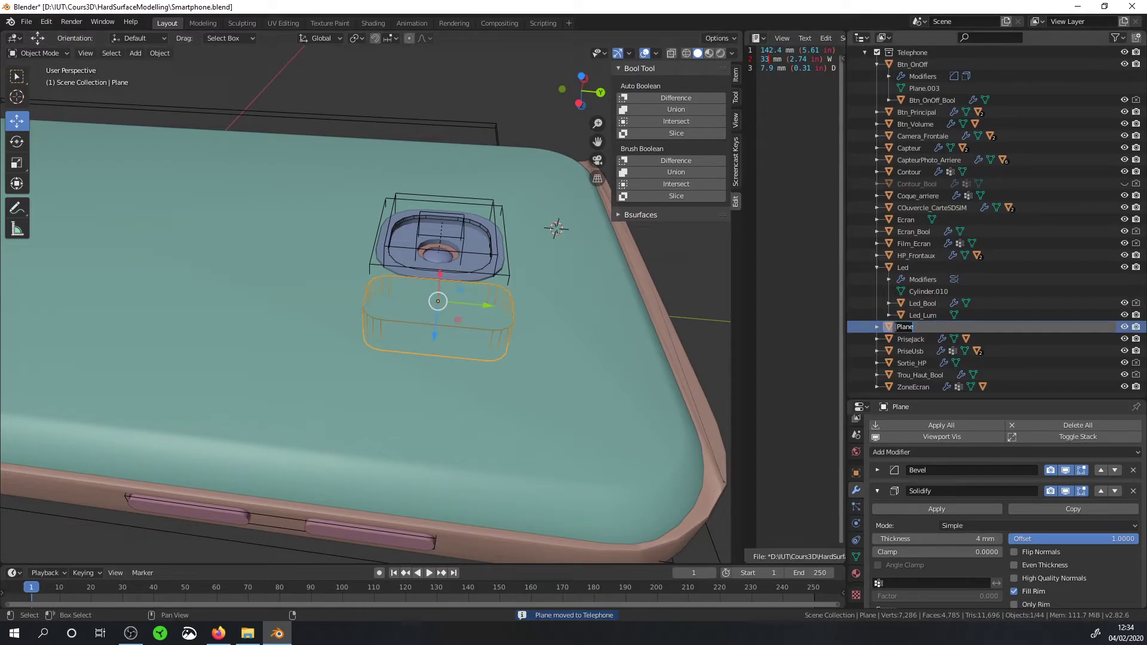
pyautogui.write('ZoneFlash')
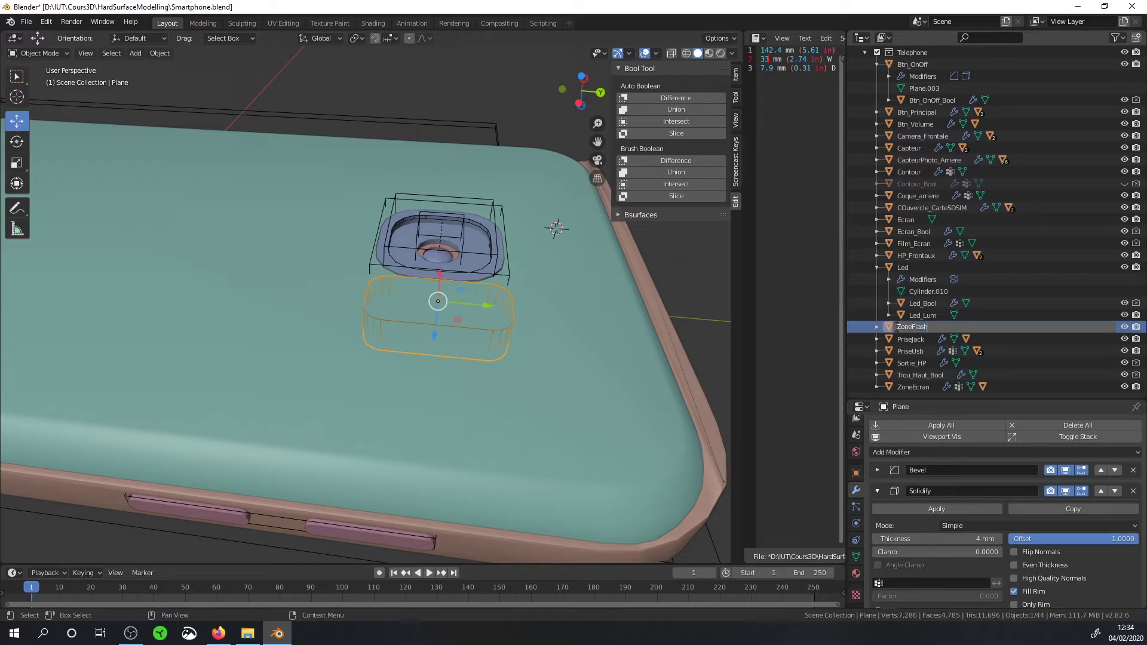
pyautogui.press('Return')
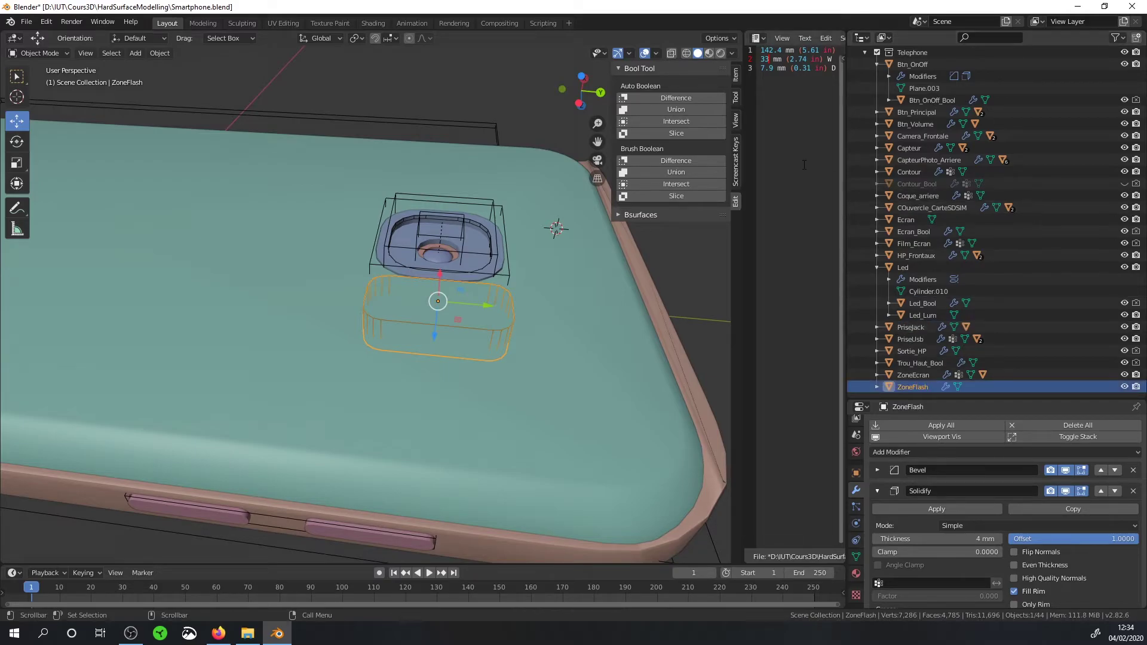
# Step: Duplicate ZoneFlash in place, enlarge the copy slightly and apply its scale
pyautogui.moveTo(401, 341); pyautogui.dragTo(436, 302, button='middle')
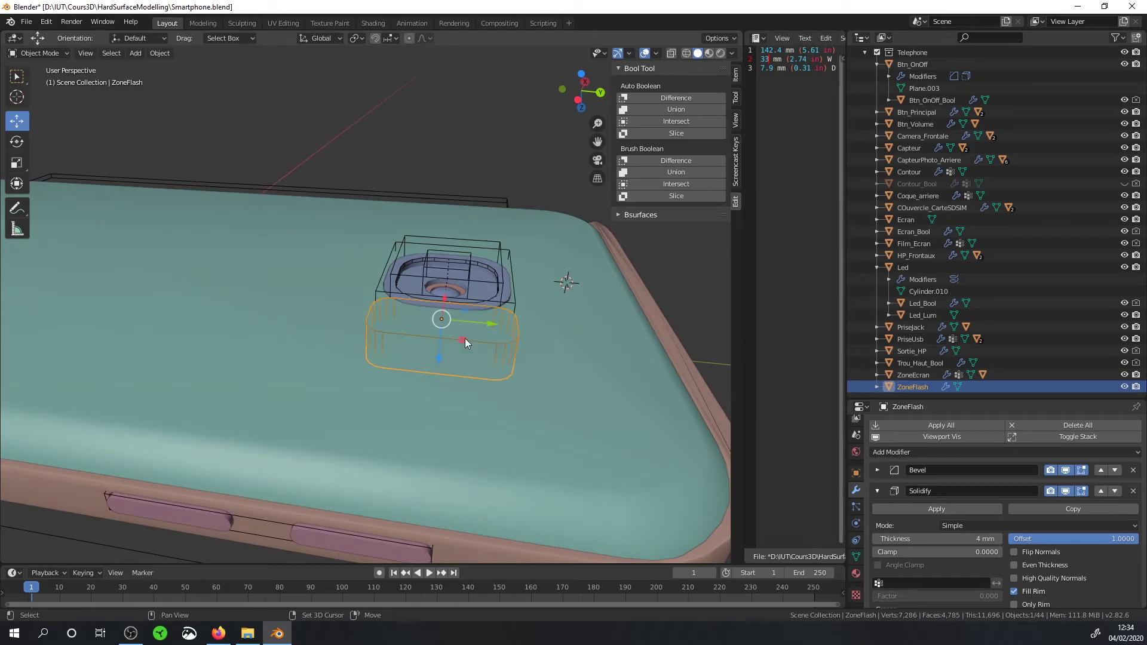
pyautogui.hotkey('shift', 'd')
pyautogui.rightClick(471, 336)
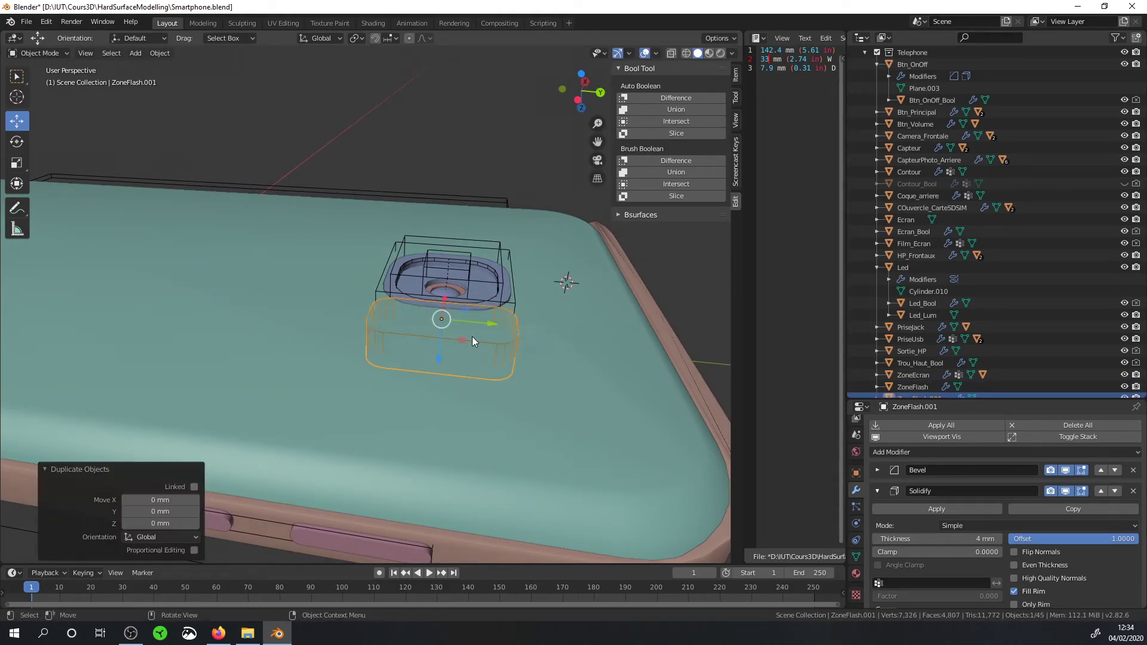
pyautogui.press('s')
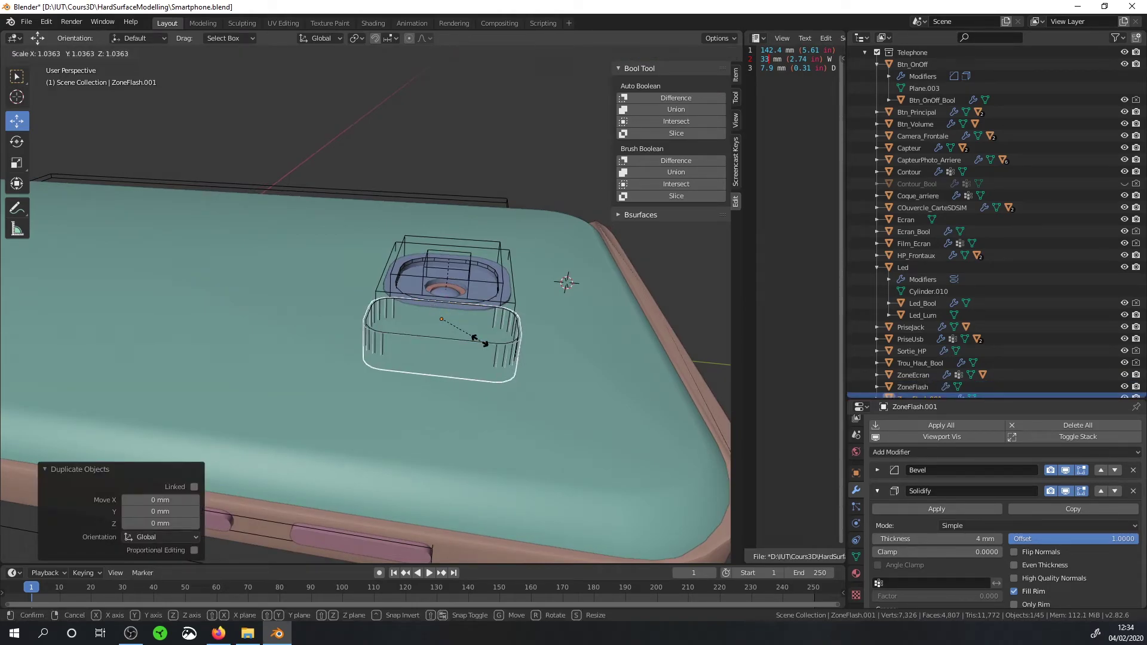
pyautogui.click(478, 340)
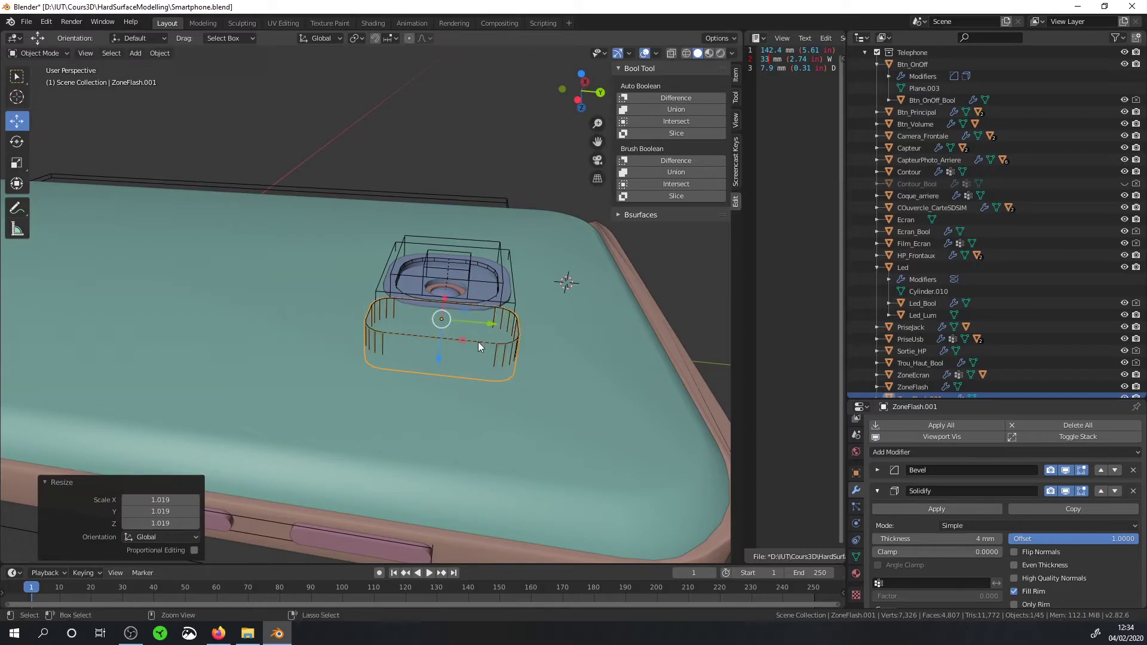
pyautogui.hotkey('ctrl', 'a')
pyautogui.click(478, 342)
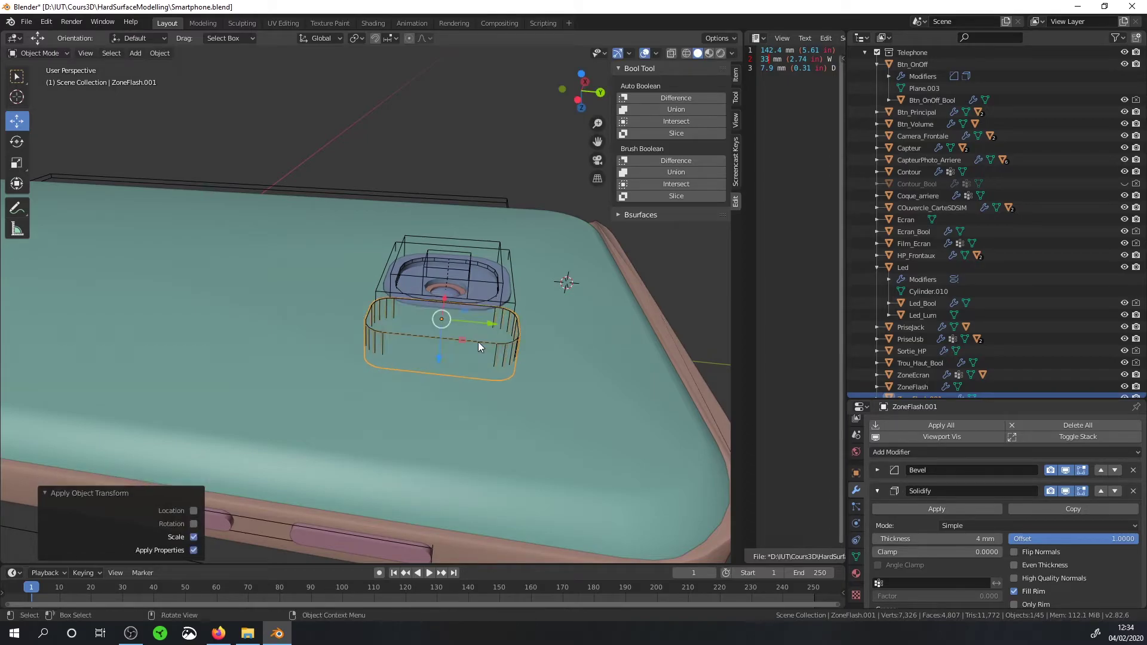
# Step: Rename the copy ZoneFlash.001 to ZoneFlash_Bool
pyautogui.scroll(-1, 934, 365)
pyautogui.doubleClick(920, 387)
pyautogui.click(949, 386)
pyautogui.press('BackSpace')
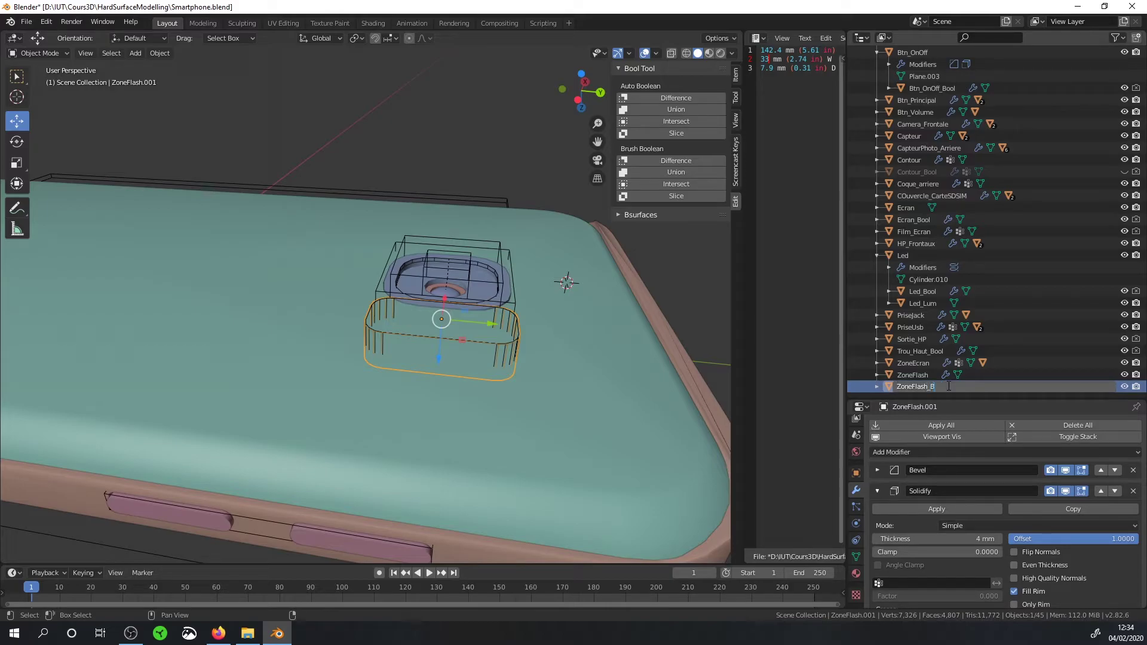
pyautogui.write('ool')
pyautogui.press('Return')
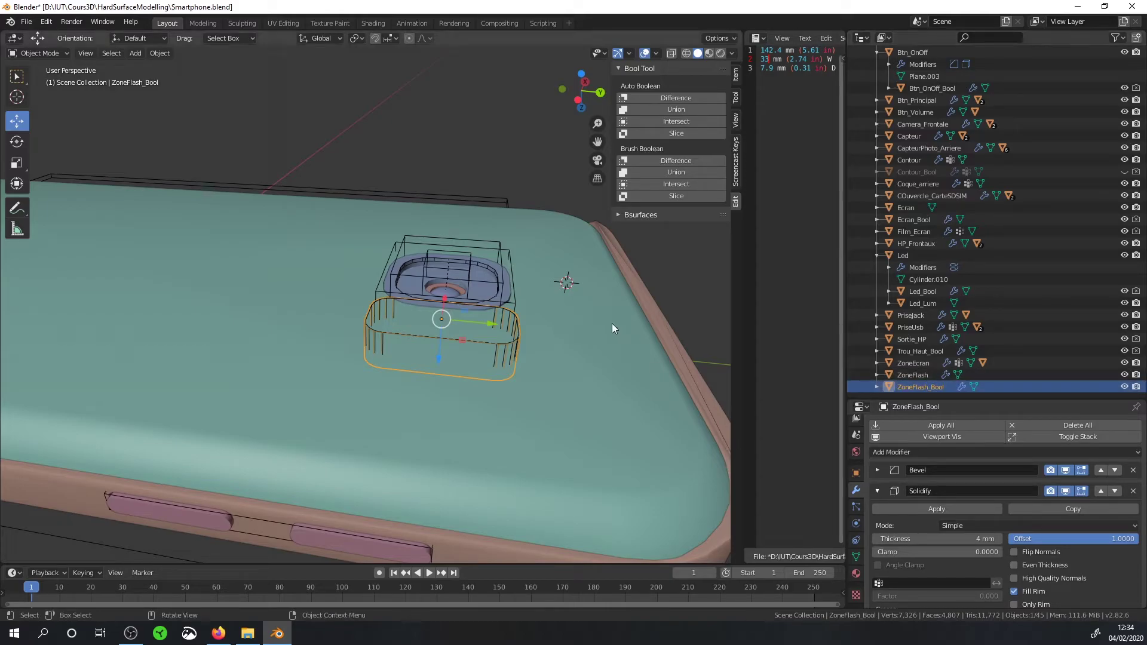
# Step: Cut ZoneFlash_Bool from Coque_arriere as a Bool Tool Difference brush
pyautogui.keyDown('shift'); pyautogui.click(598, 328); pyautogui.keyUp('shift')
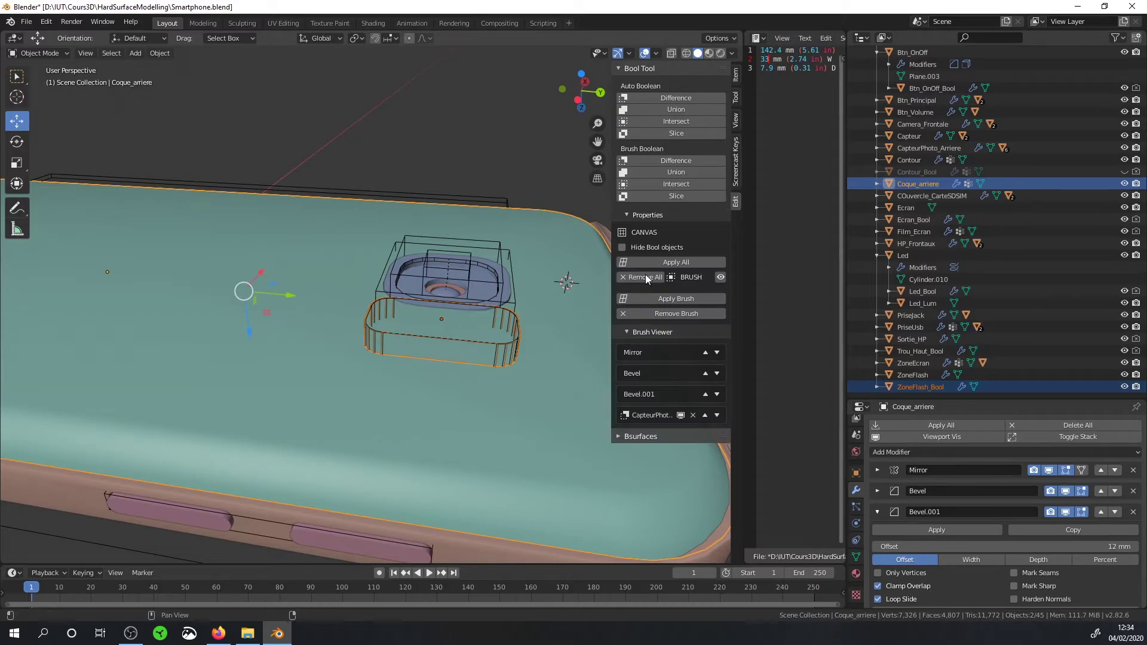
pyautogui.click(664, 161)
pyautogui.scroll(3, 564, 317)
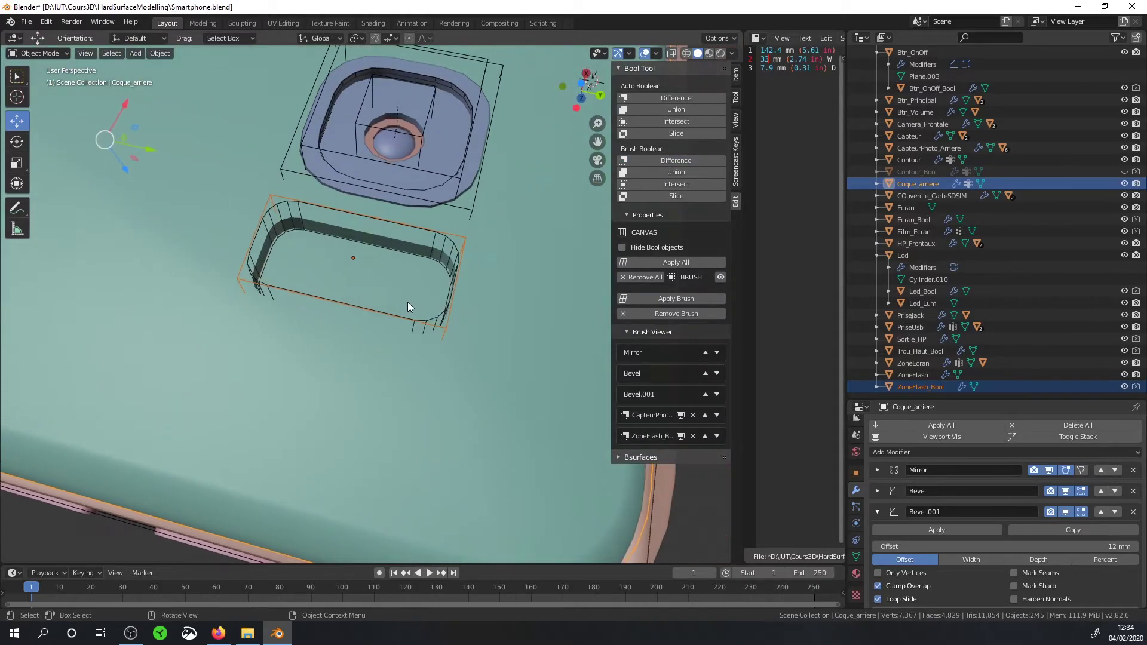
pyautogui.moveTo(560, 376)
pyautogui.mouseDown(button='middle')
pyautogui.moveTo(426, 267)
pyautogui.moveTo(453, 240)
pyautogui.moveTo(439, 272)
pyautogui.mouseUp(button='middle')
pyautogui.click(443, 274)
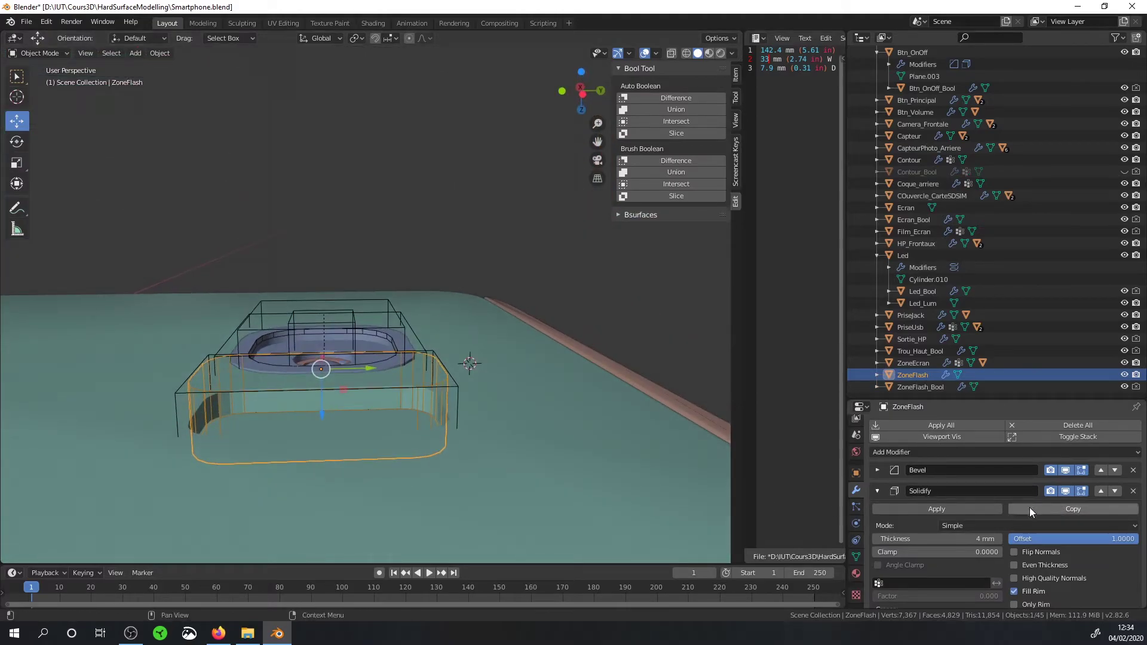
# Step: Give ZoneFlash a 2 mm Solidify thickness, display it as Solid and raise it 2.32 mm
pyautogui.click(986, 539)
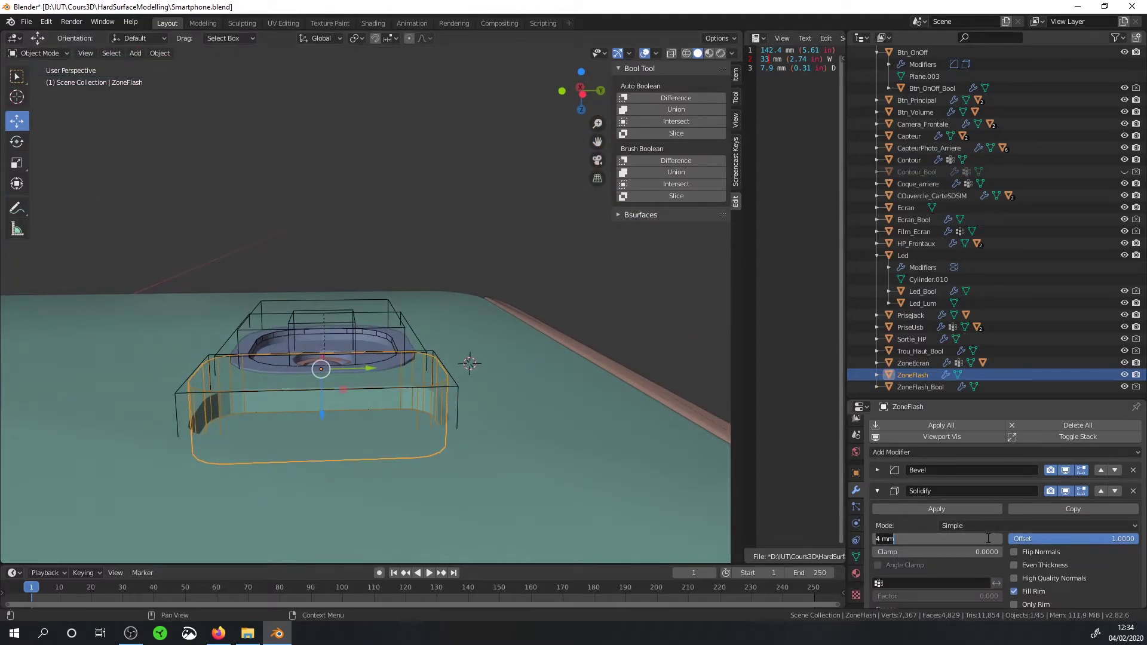
pyautogui.write('2')
pyautogui.press('Return')
pyautogui.moveTo(382, 393); pyautogui.dragTo(392, 364, button='middle')
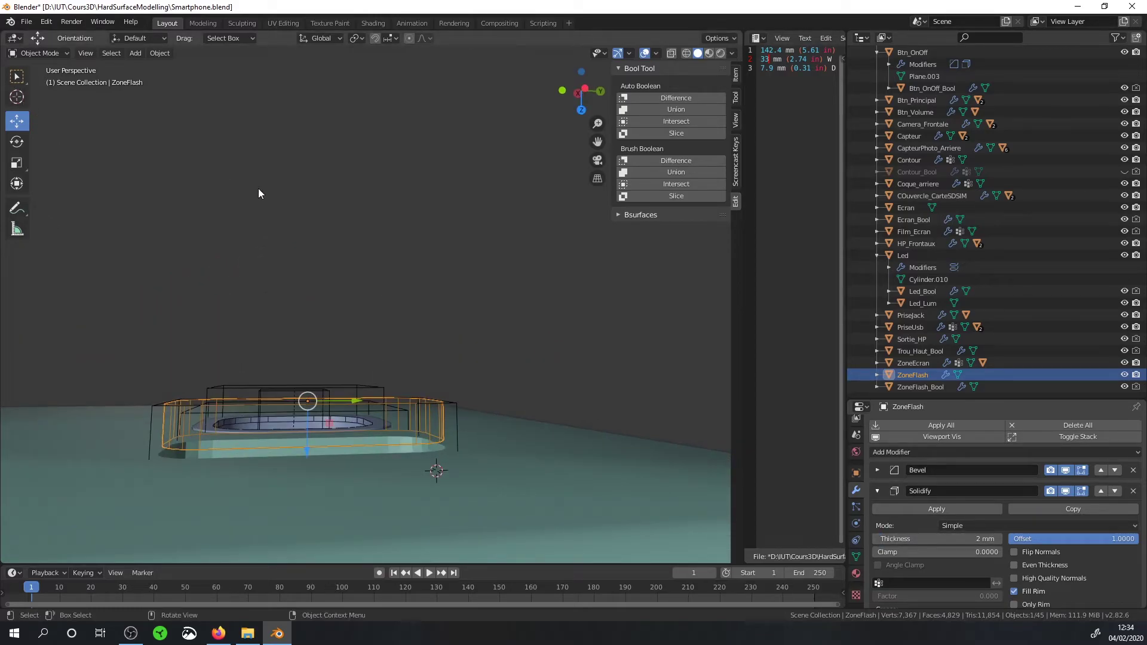
pyautogui.press('q')
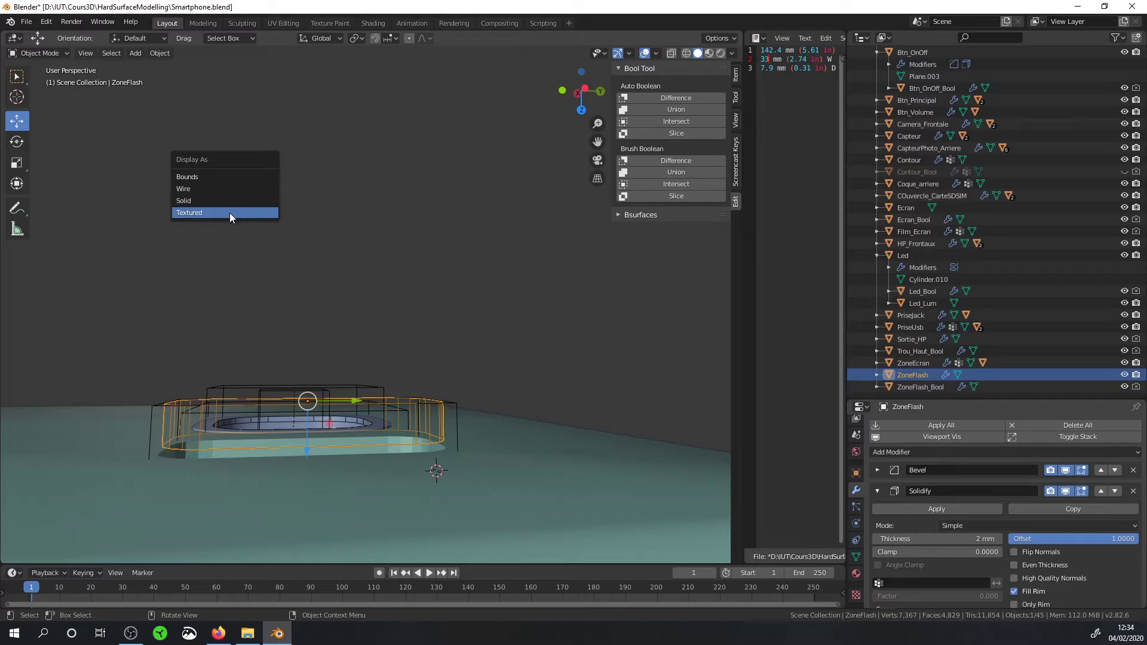
pyautogui.click(229, 213)
pyautogui.press('g')
pyautogui.press('z')
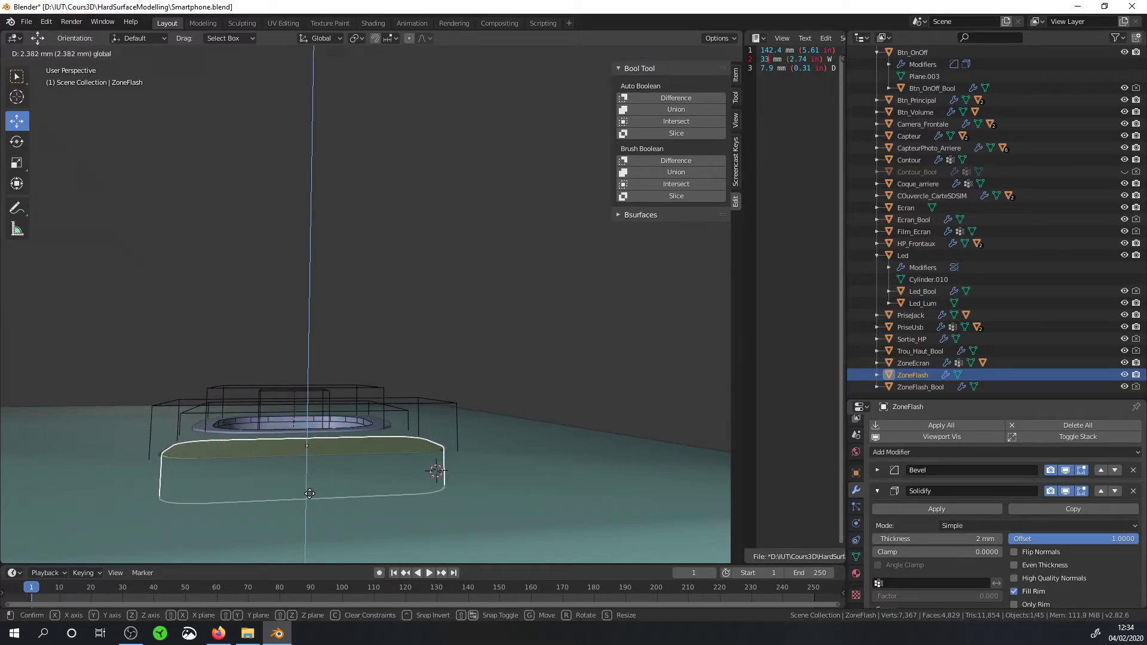
pyautogui.click(308, 492)
# Step: Shrink ZoneFlash_Bool to 0.989 scale and apply its scale
pyautogui.moveTo(413, 468); pyautogui.dragTo(488, 322, button='middle')
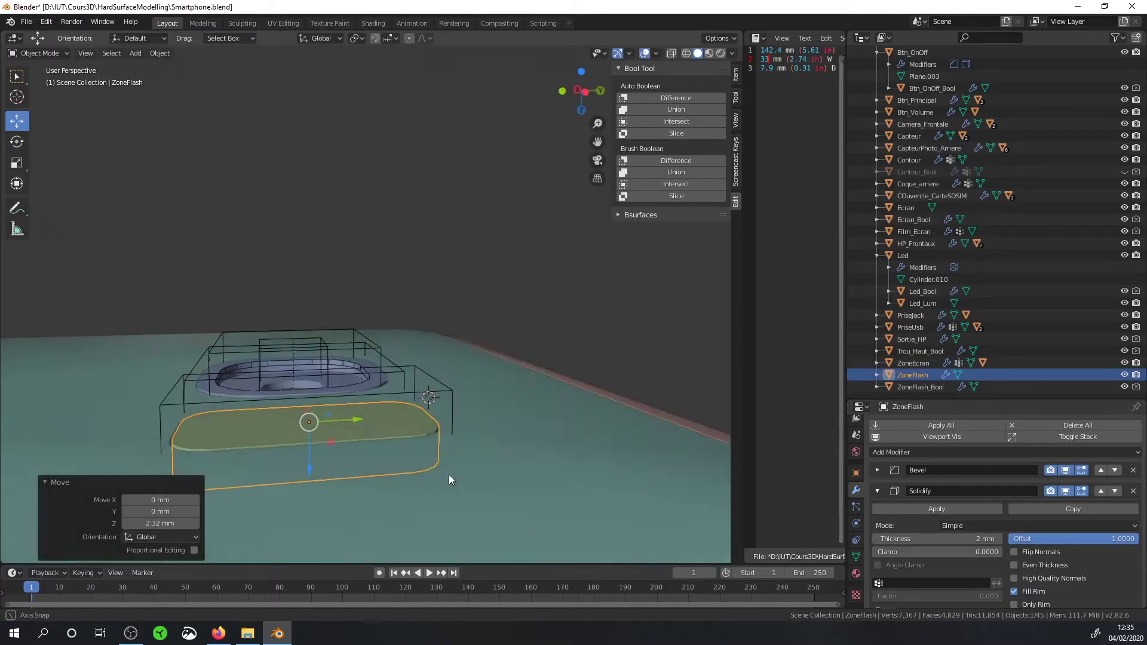
pyautogui.click(474, 335)
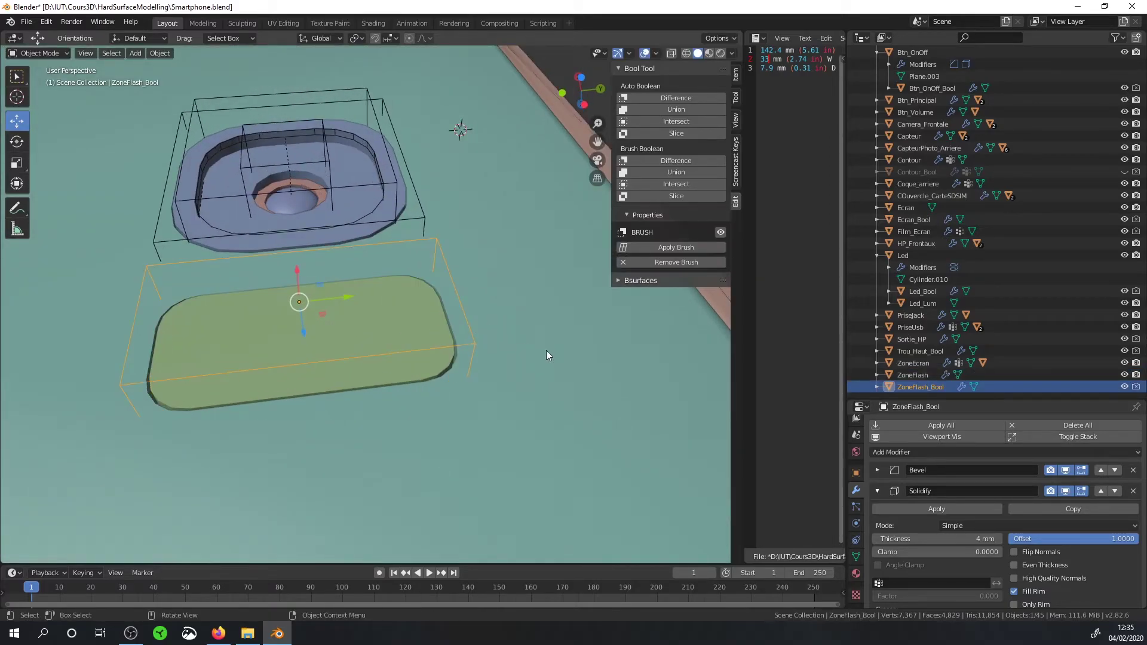
pyautogui.press('s')
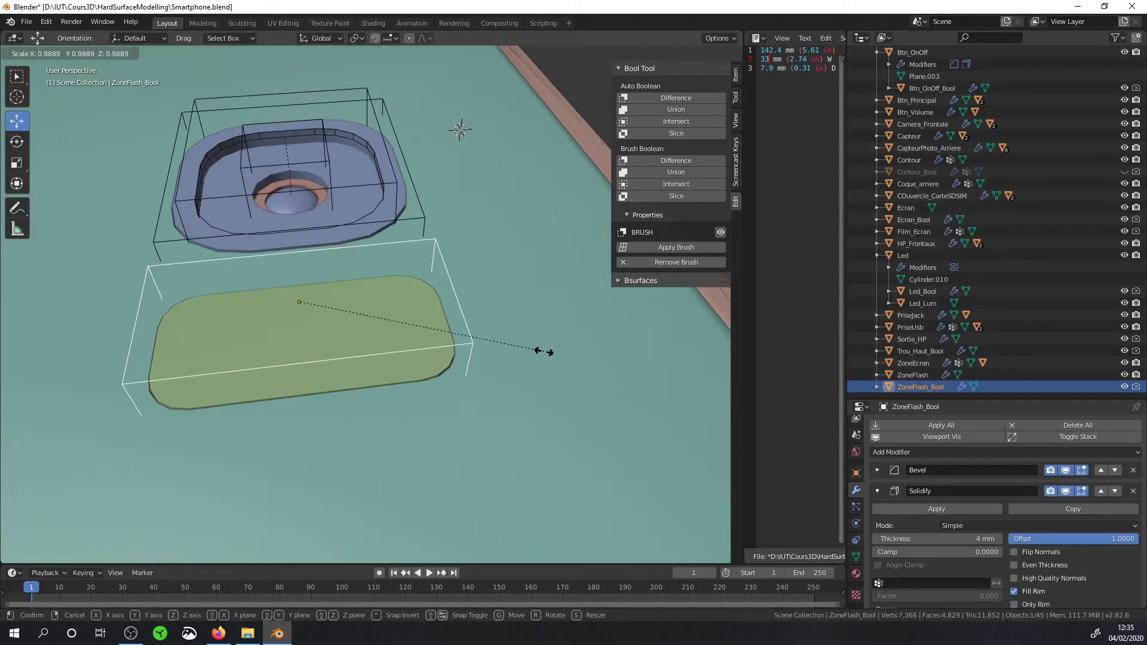
pyautogui.click(543, 352)
pyautogui.moveTo(543, 352); pyautogui.dragTo(526, 374, button='middle')
pyautogui.hotkey('ctrl', 'a')
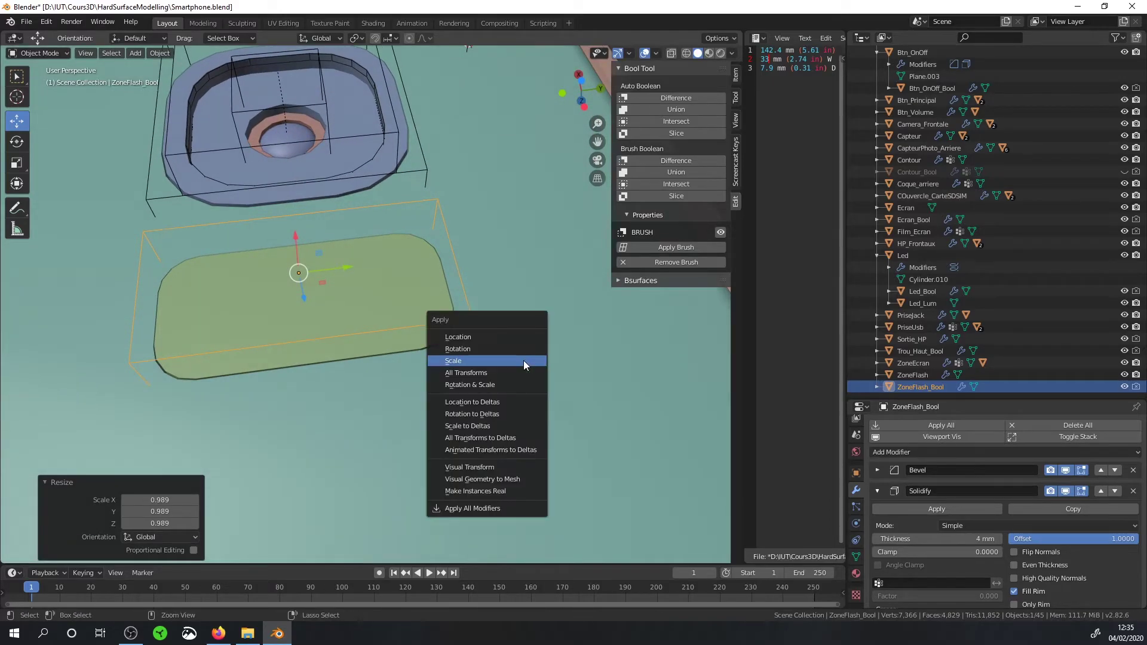
pyautogui.click(523, 360)
pyautogui.click(433, 289)
# Step: Duplicate ZoneFlash in place, shrink the copy to 0.916 and lower it 1.34 mm
pyautogui.moveTo(432, 296); pyautogui.dragTo(436, 260, button='middle')
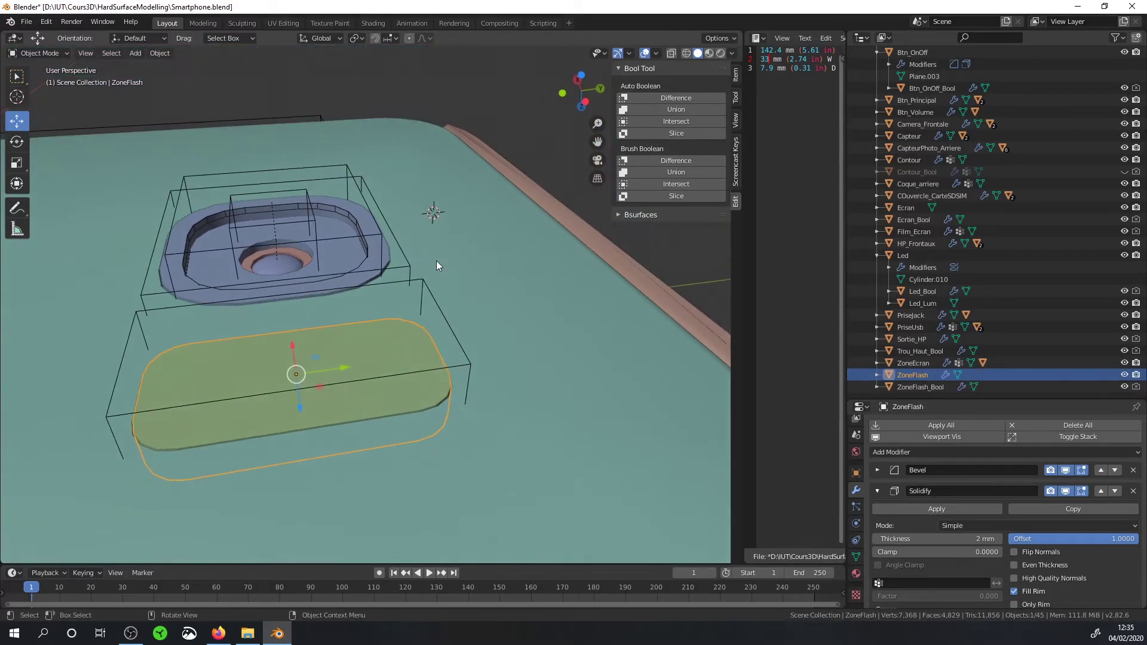
pyautogui.scroll(2, 390, 386)
pyautogui.keyDown('shift'); pyautogui.moveTo(390, 386); pyautogui.dragTo(516, 323, button='middle'); pyautogui.keyUp('shift')
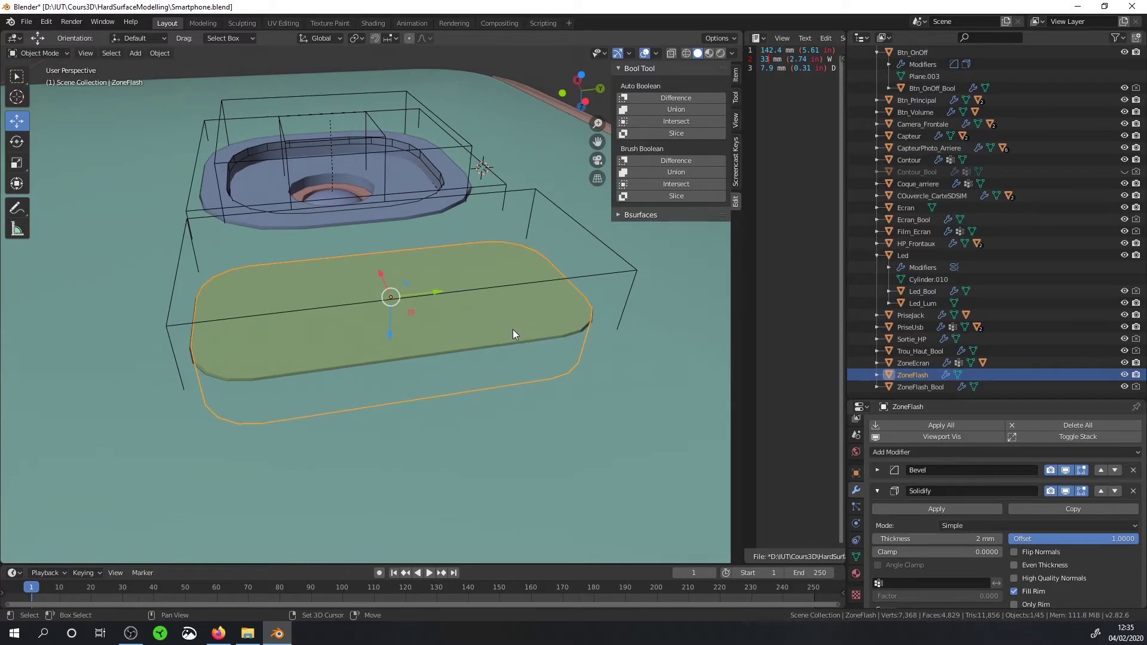
pyautogui.hotkey('shift', 'd')
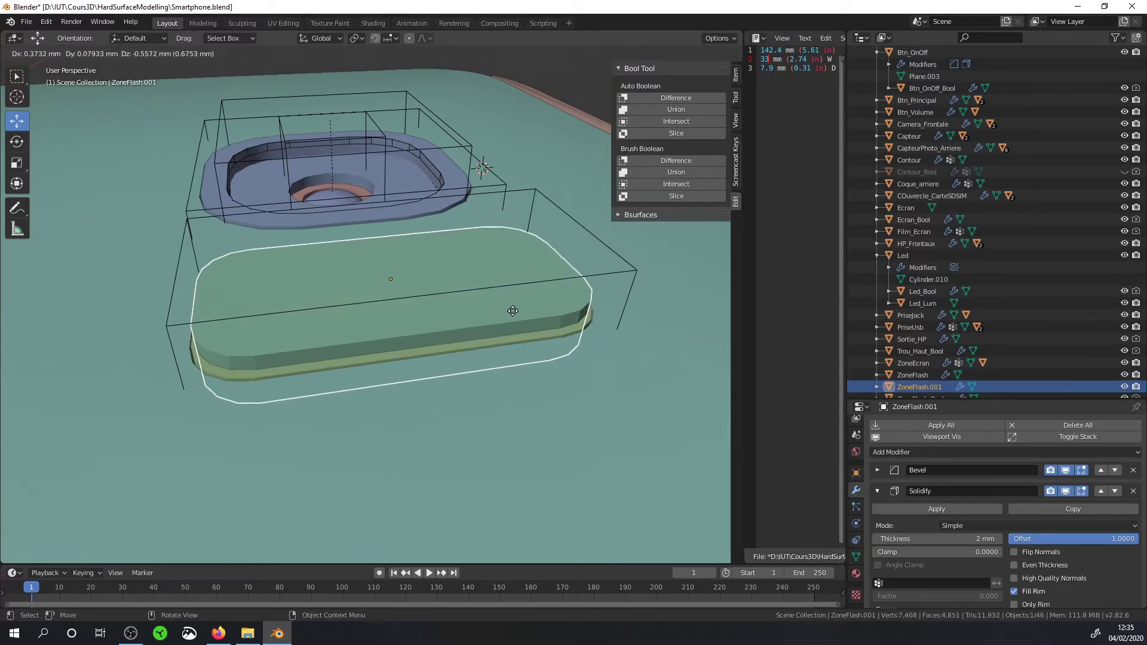
pyautogui.rightClick(575, 305)
pyautogui.press('s')
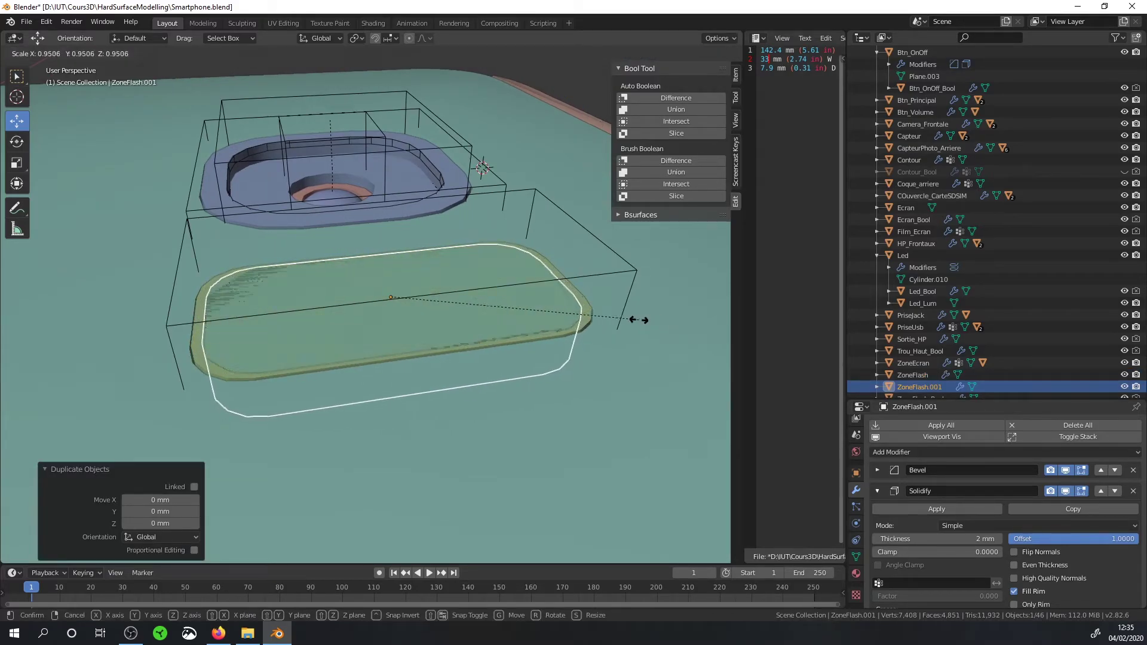
pyautogui.click(631, 320)
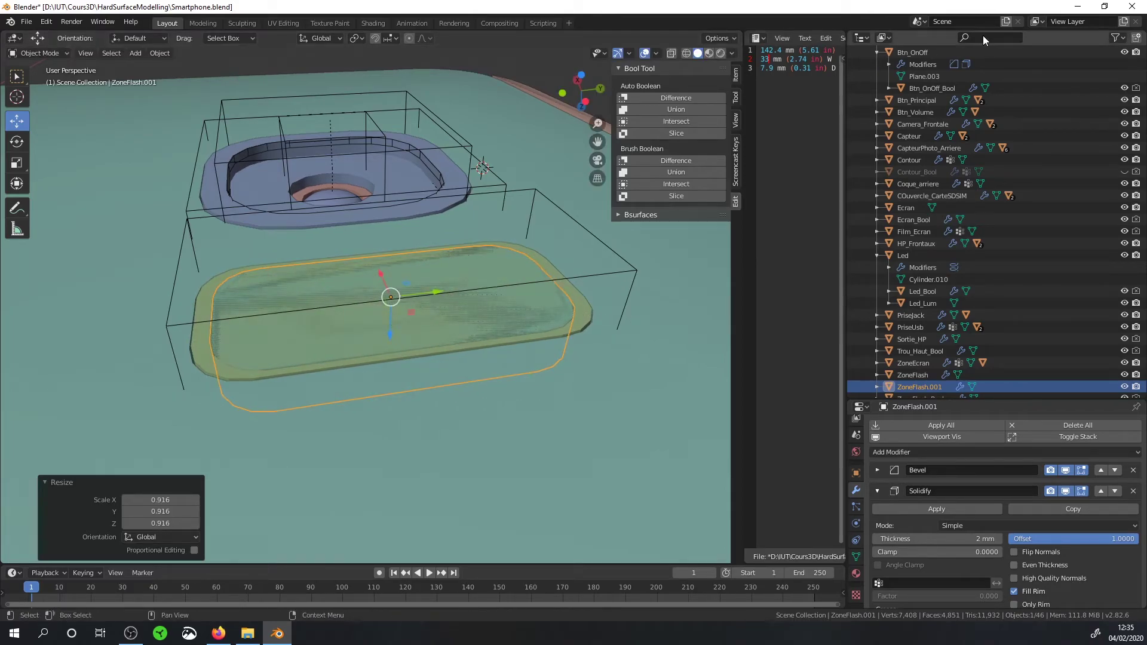
pyautogui.moveTo(389, 328); pyautogui.dragTo(389, 297)
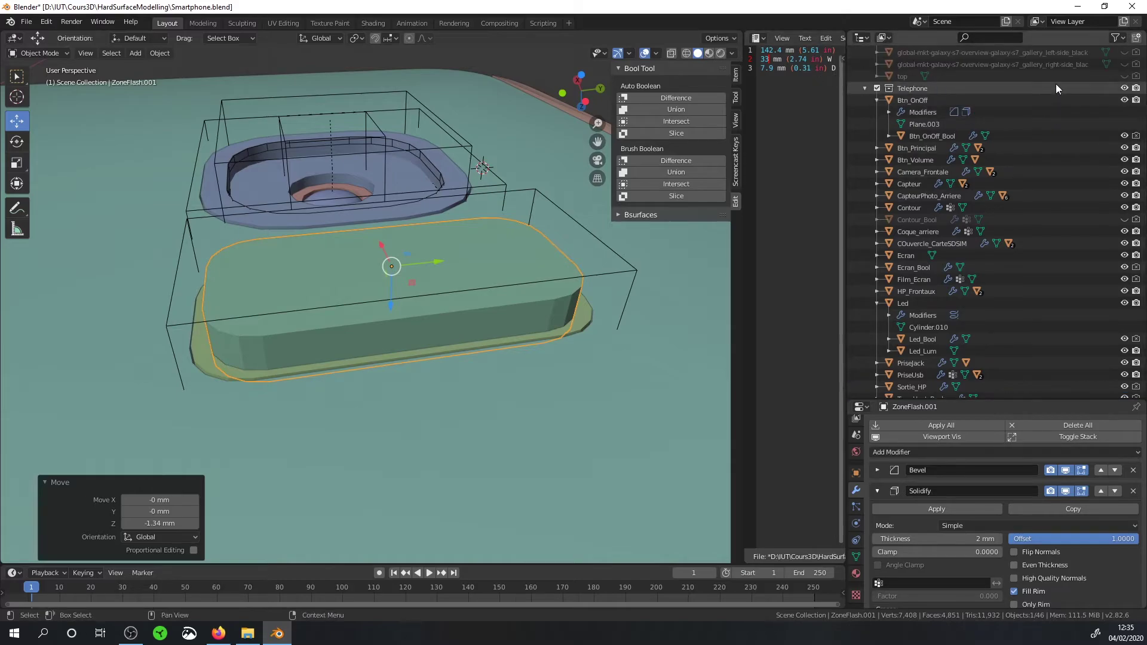
# Step: Match the copy to the reference photo in bottom X-ray view, scaling to 0.975 and applying scale
pyautogui.scroll(5, 1056, 83)
pyautogui.click(1124, 88)
pyautogui.press('ctrl+KP_7')
pyautogui.scroll(-4, 514, 275)
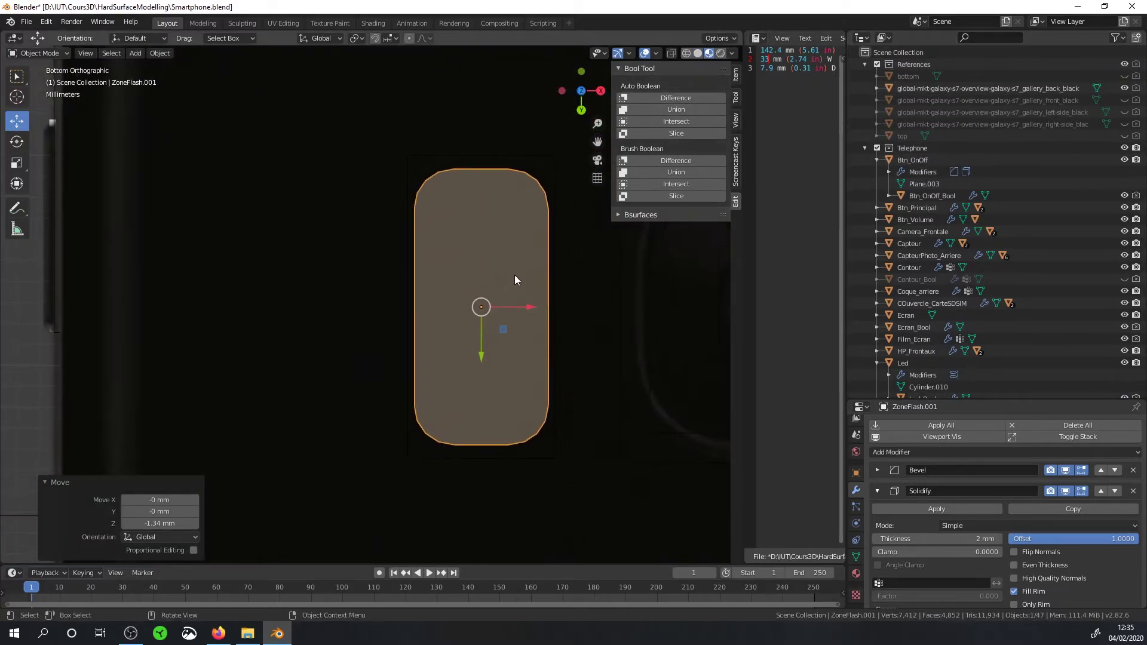
pyautogui.hotkey('alt', 'z')
pyautogui.press('s')
pyautogui.click(600, 285)
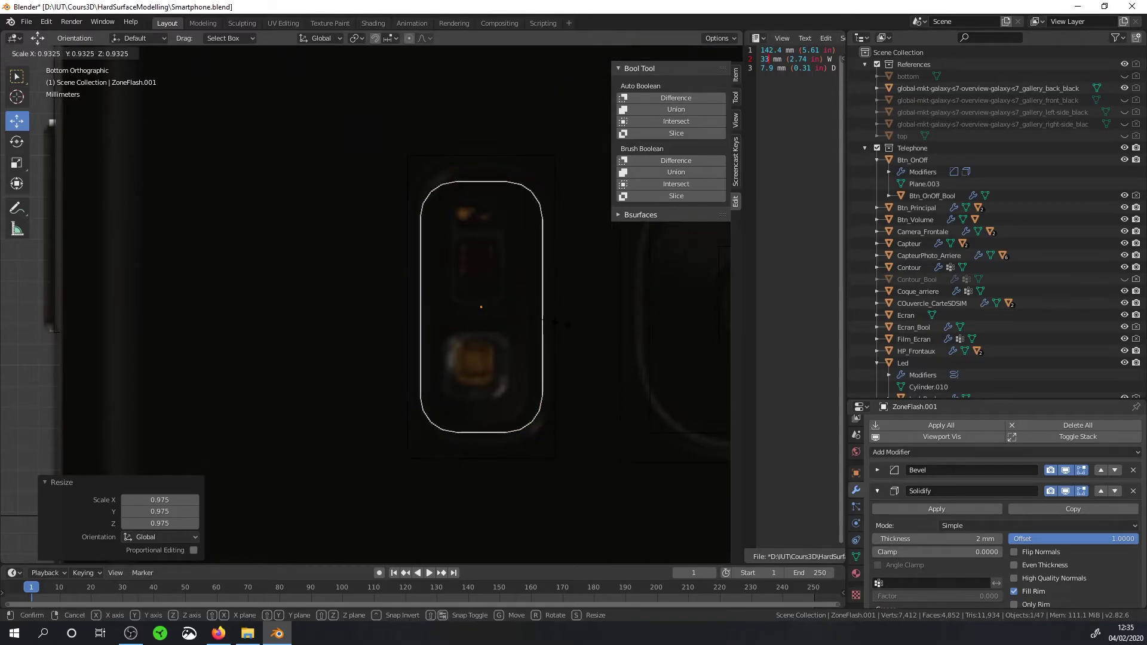
pyautogui.hotkey('ctrl', 'a')
pyautogui.click(561, 323)
# Step: Return to a perspective view with X-ray off and collapse the Solidify modifier panel
pyautogui.moveTo(601, 306); pyautogui.dragTo(575, 253, button='middle')
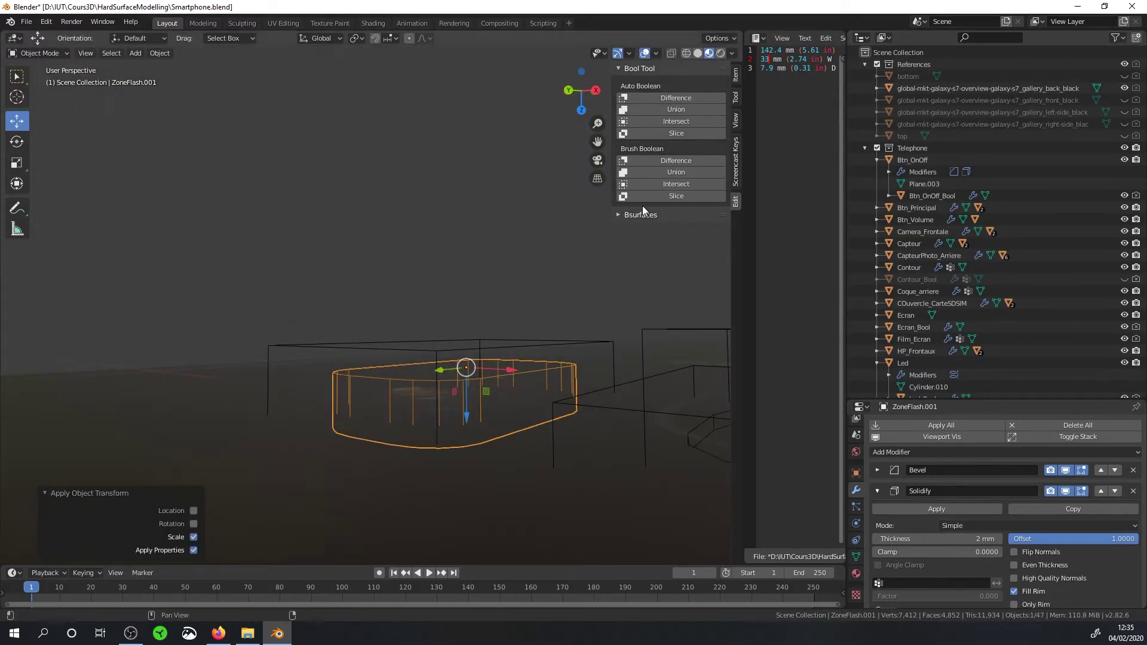
pyautogui.hotkey('alt', 'z')
pyautogui.moveTo(527, 368)
pyautogui.mouseDown(button='middle')
pyautogui.moveTo(514, 384)
pyautogui.moveTo(579, 228)
pyautogui.mouseUp(button='middle')
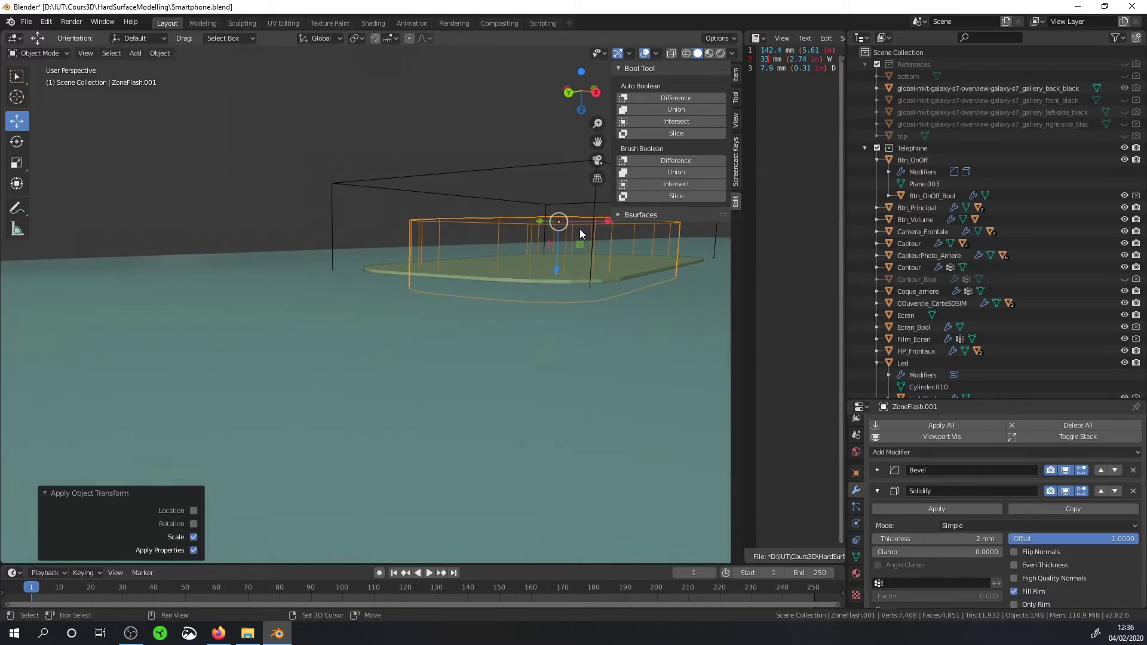
pyautogui.scroll(2, 577, 264)
pyautogui.scroll(2, 567, 276)
pyautogui.moveTo(568, 276); pyautogui.dragTo(565, 274, button='middle')
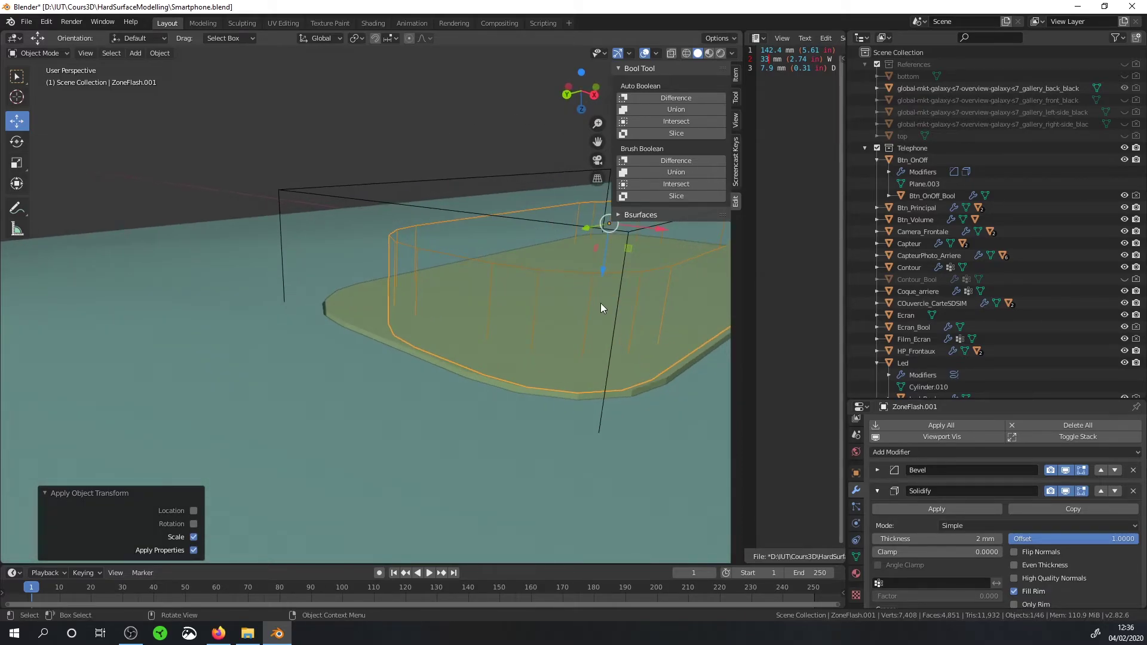
pyautogui.click(877, 491)
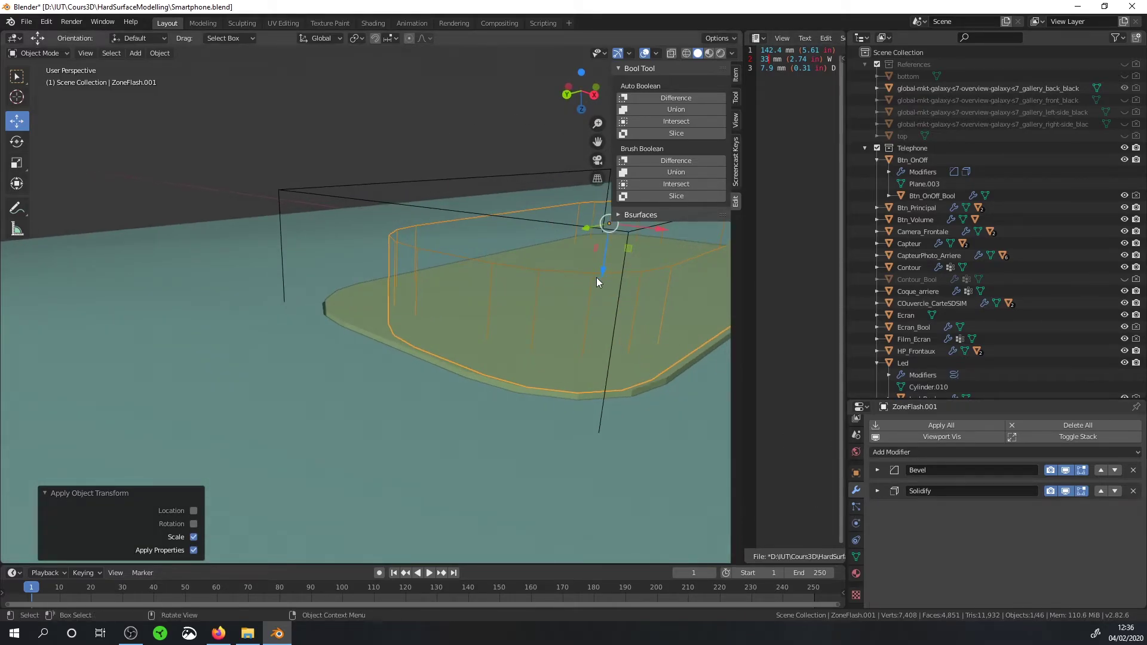
pyautogui.scroll(2, 591, 287)
# Step: Duplicate ZoneFlash.001 in place as ZoneFlash.002 and reselect ZoneFlash.001
pyautogui.hotkey('shift', 'd')
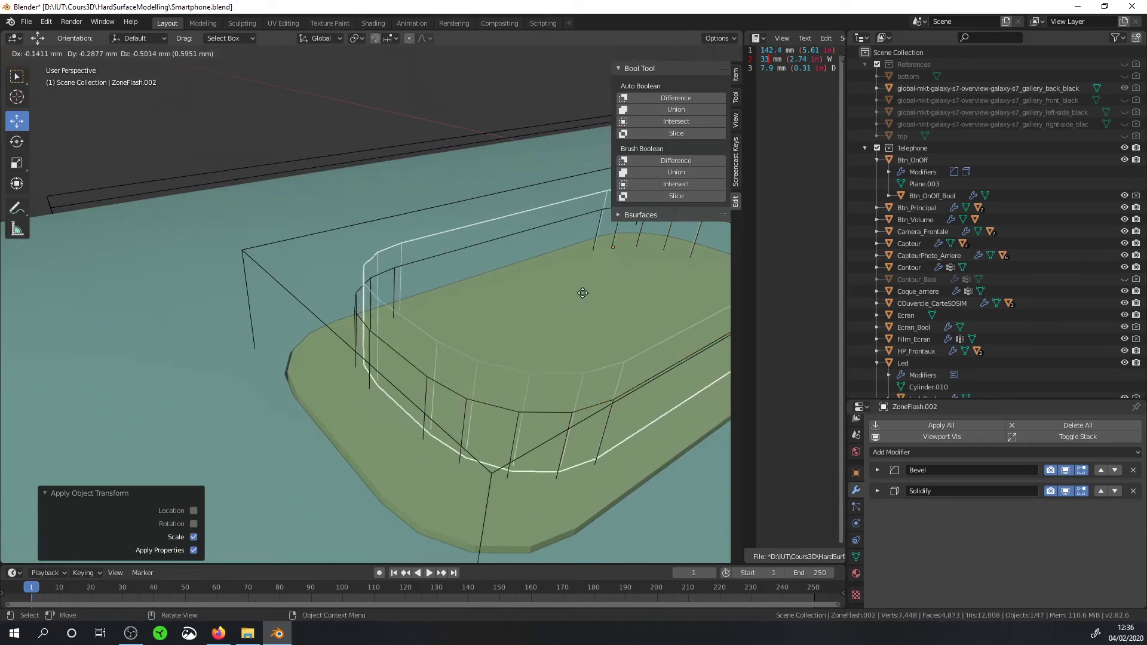
pyautogui.rightClick(582, 292)
pyautogui.click(532, 408)
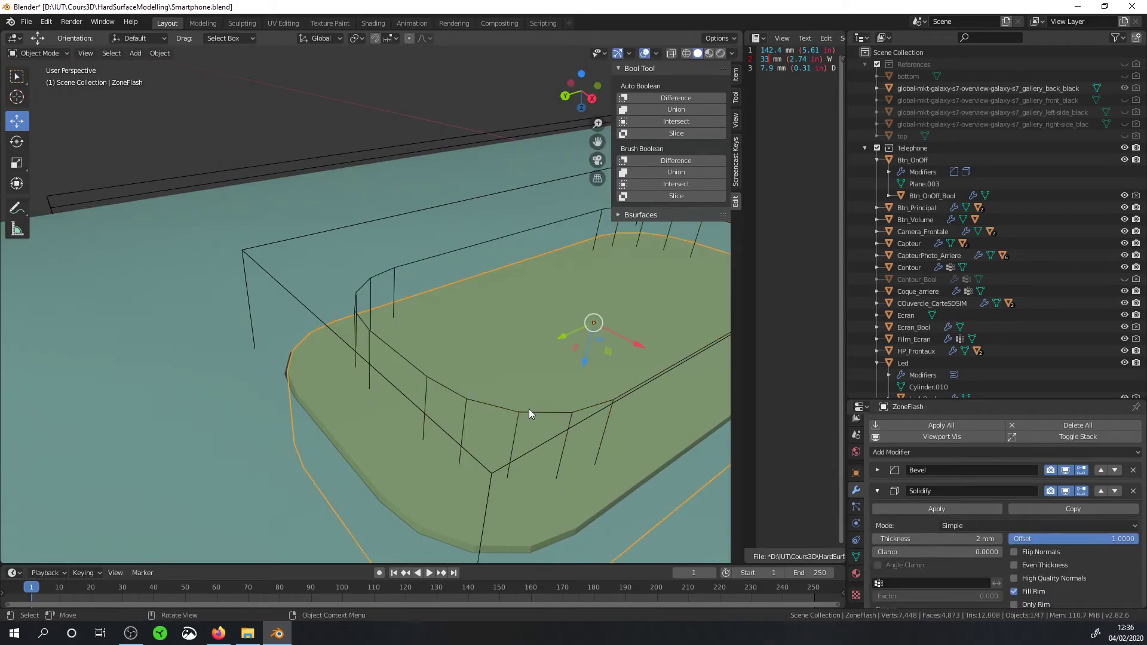
pyautogui.click(527, 412)
pyautogui.click(528, 410)
# Step: Subtract ZoneFlash.001 from ZoneFlash as a Bool Tool Difference brush
pyautogui.scroll(-4, 528, 410)
pyautogui.scroll(-1, 522, 378)
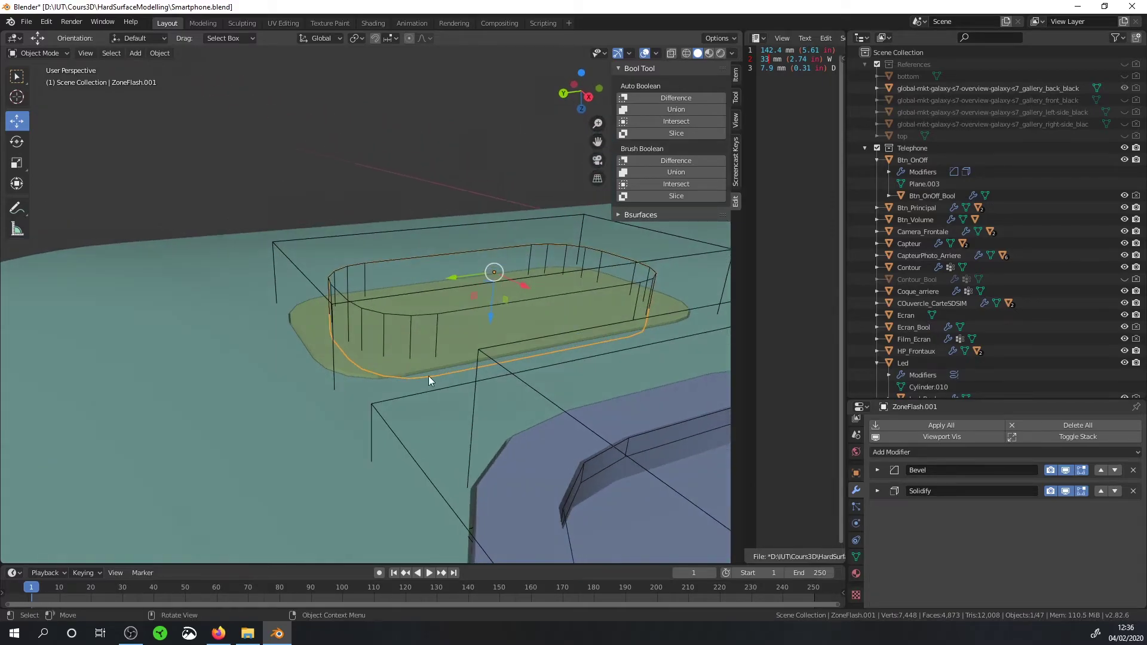
pyautogui.click(318, 342)
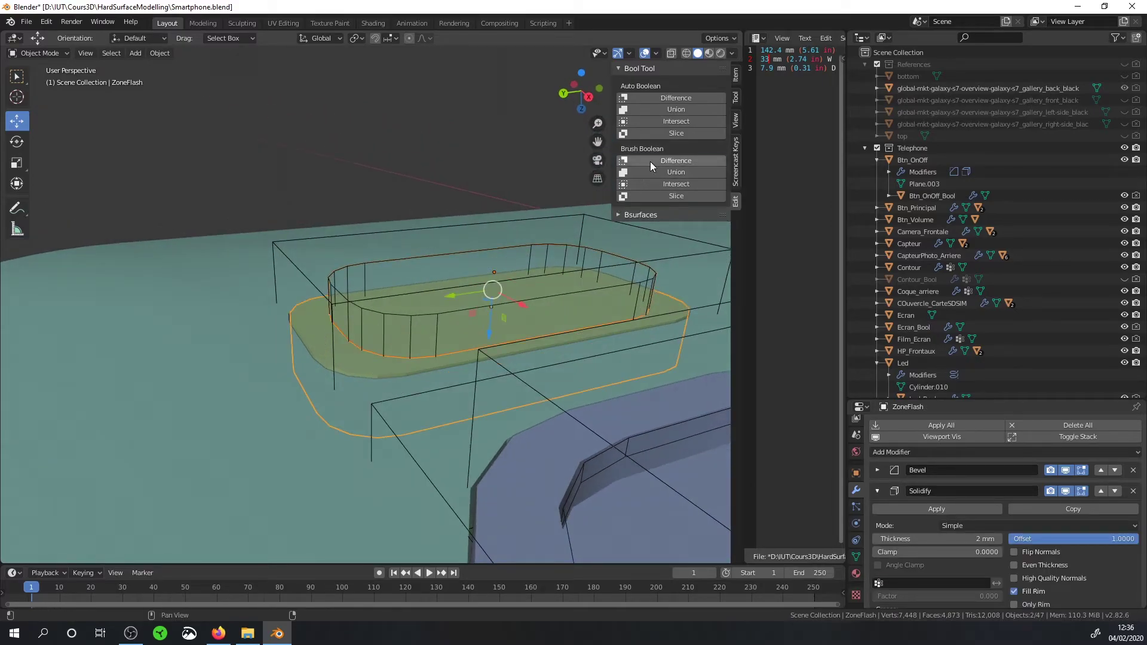
pyautogui.click(649, 161)
# Step: Select the ZoneFlash.002 glass piece
pyautogui.moveTo(607, 189); pyautogui.dragTo(508, 276, button='middle')
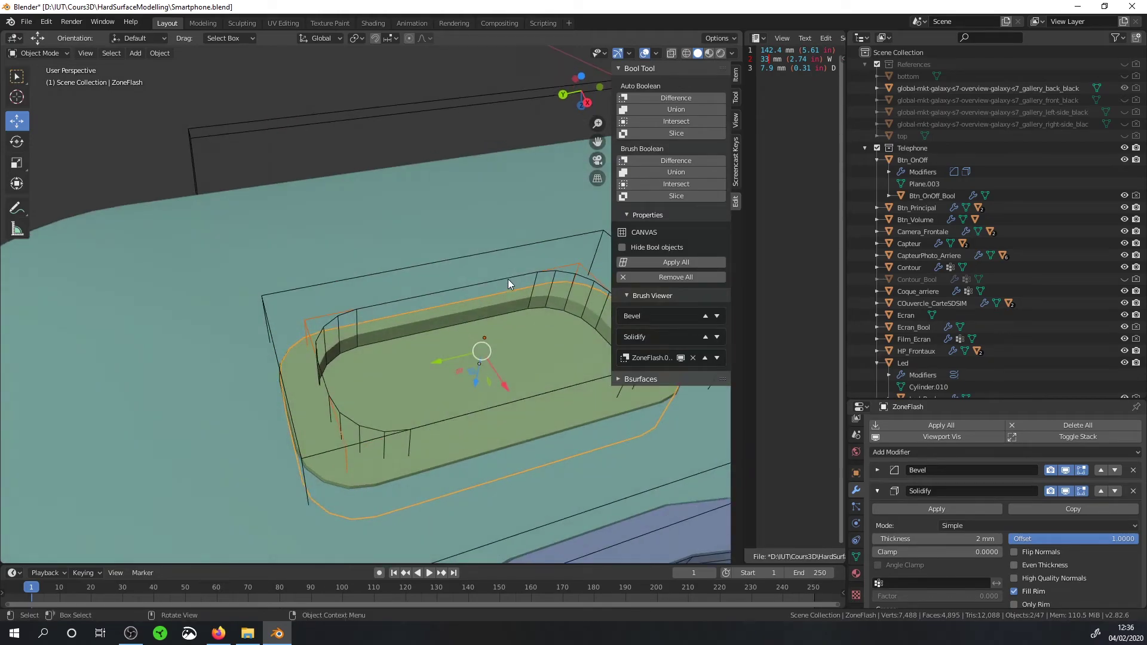
pyautogui.click(508, 278)
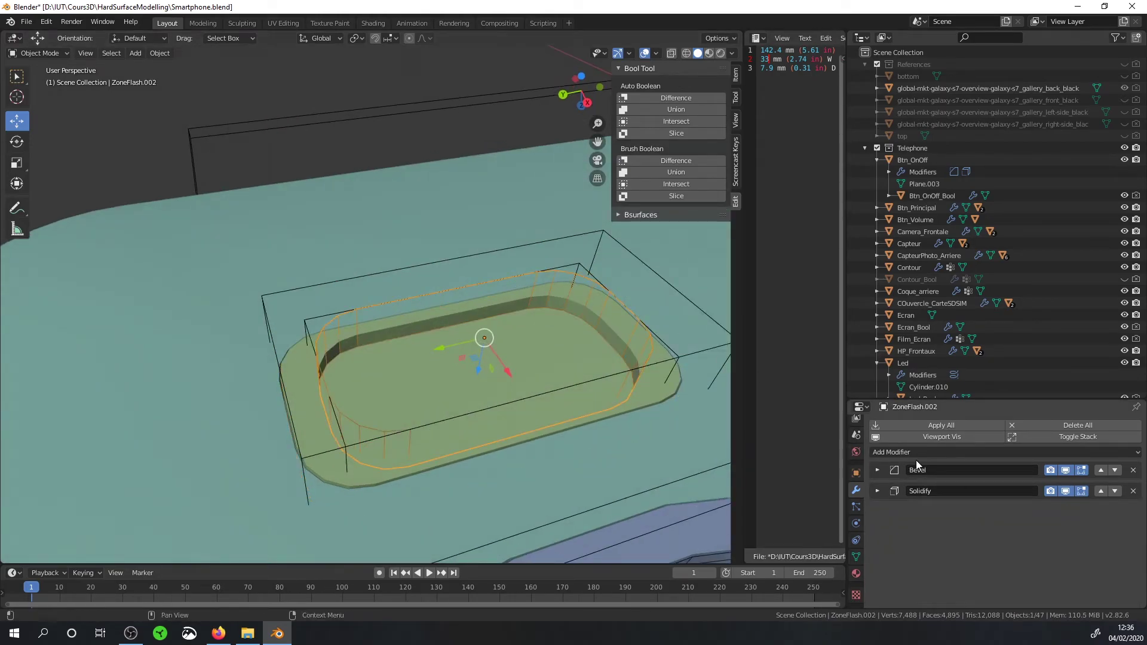
pyautogui.scroll(-3, 956, 299)
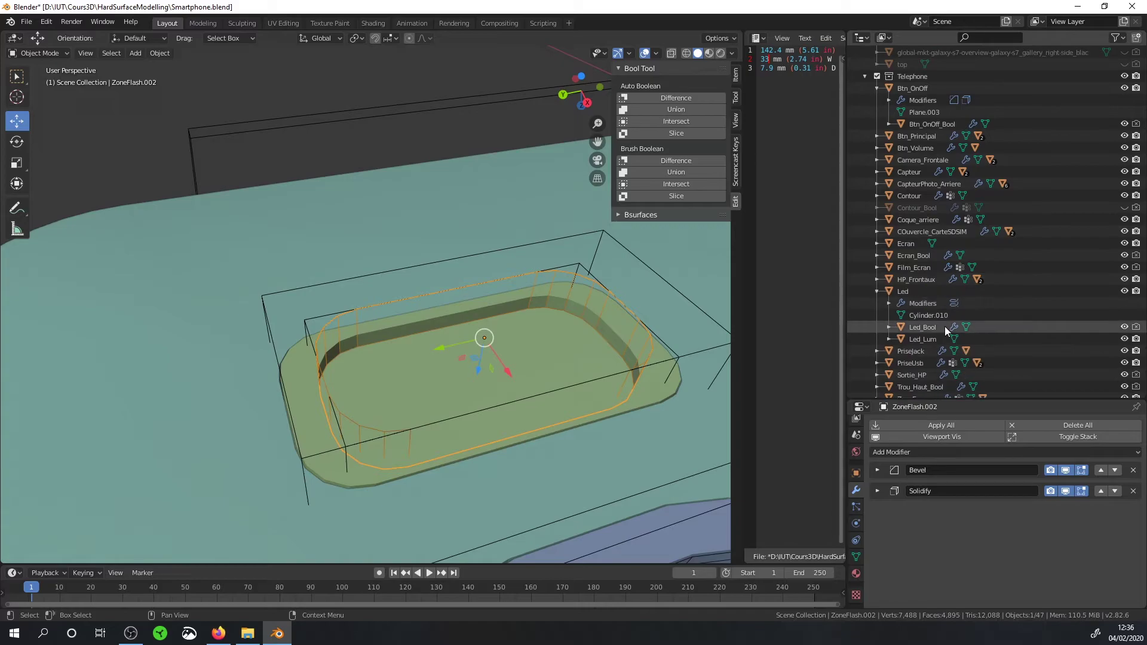
pyautogui.scroll(-2, 944, 326)
# Step: Rename ZoneFlash.002 to ZoneFlash_Vitre and set its Solidify thickness to 0.5 mm
pyautogui.doubleClick(953, 374)
pyautogui.write('ZoneFlash_')
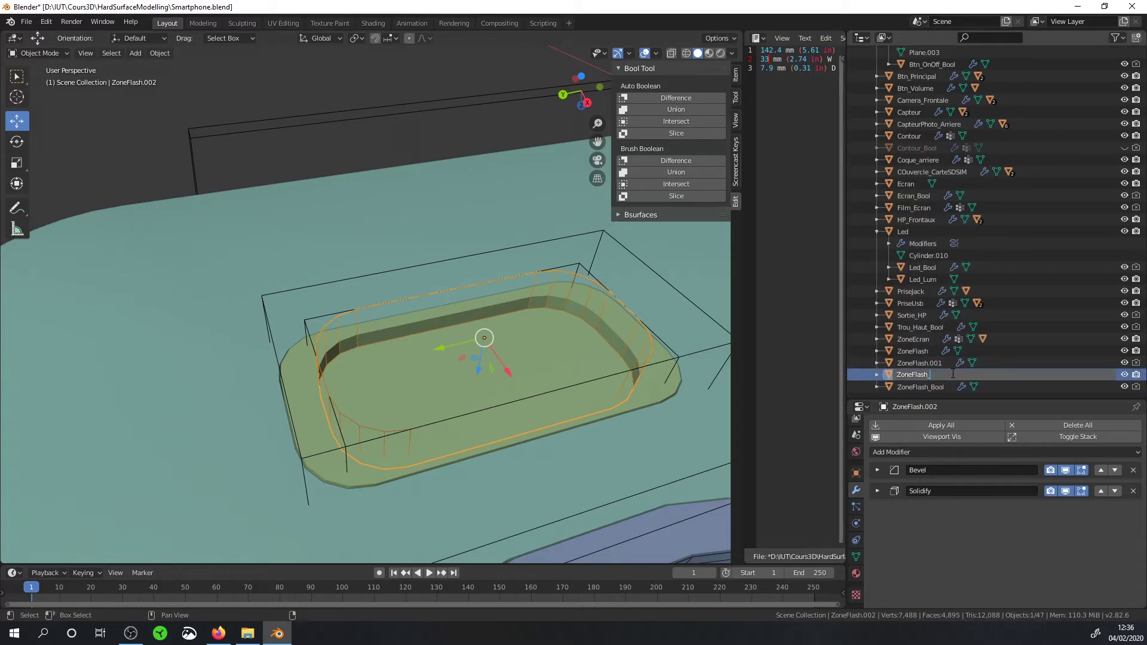
pyautogui.write('Vitr')
pyautogui.write('e')
pyautogui.press('Return')
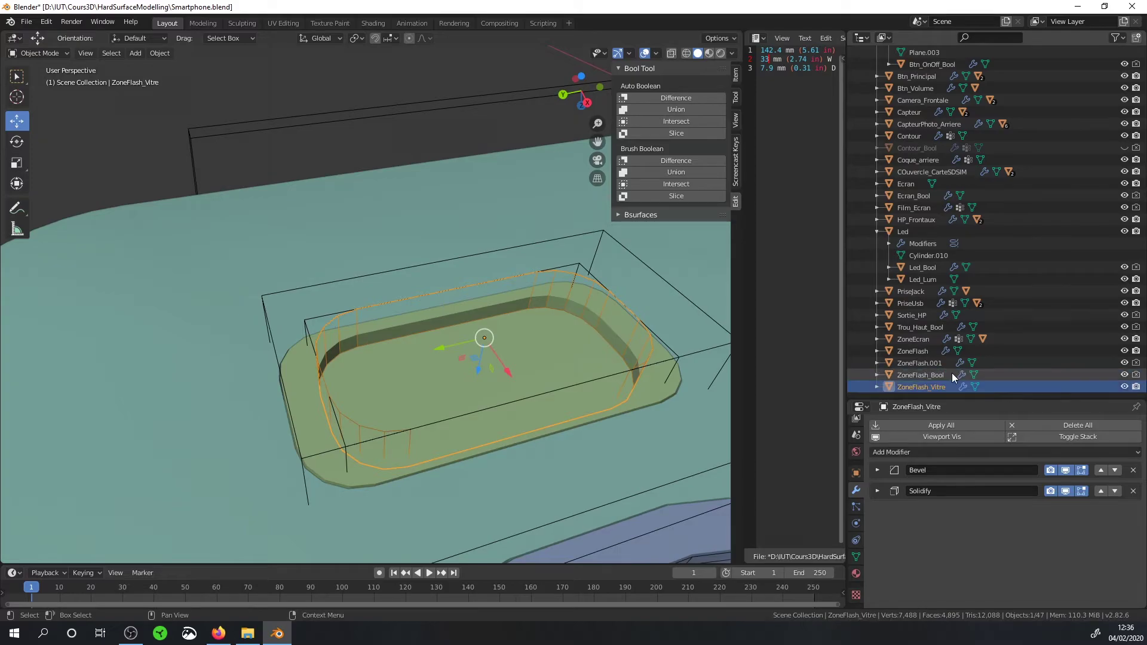
pyautogui.moveTo(650, 299)
pyautogui.mouseDown(button='middle')
pyautogui.moveTo(640, 266)
pyautogui.moveTo(600, 311)
pyautogui.mouseUp(button='middle')
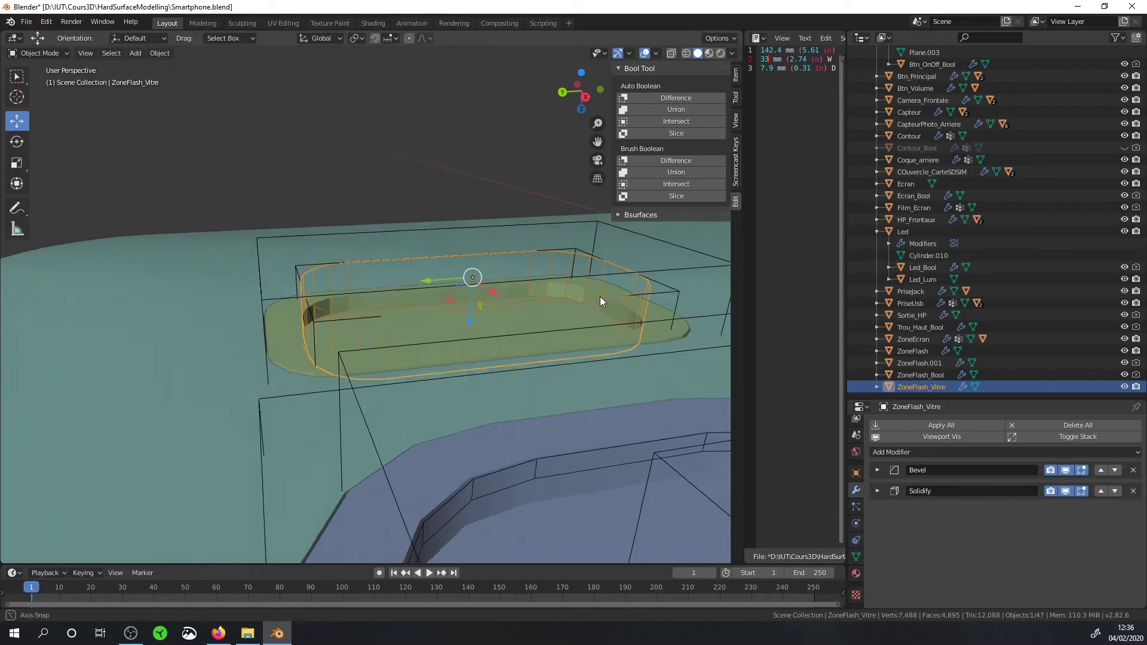
pyautogui.moveTo(718, 335); pyautogui.dragTo(718, 319, button='middle')
pyautogui.click(876, 491)
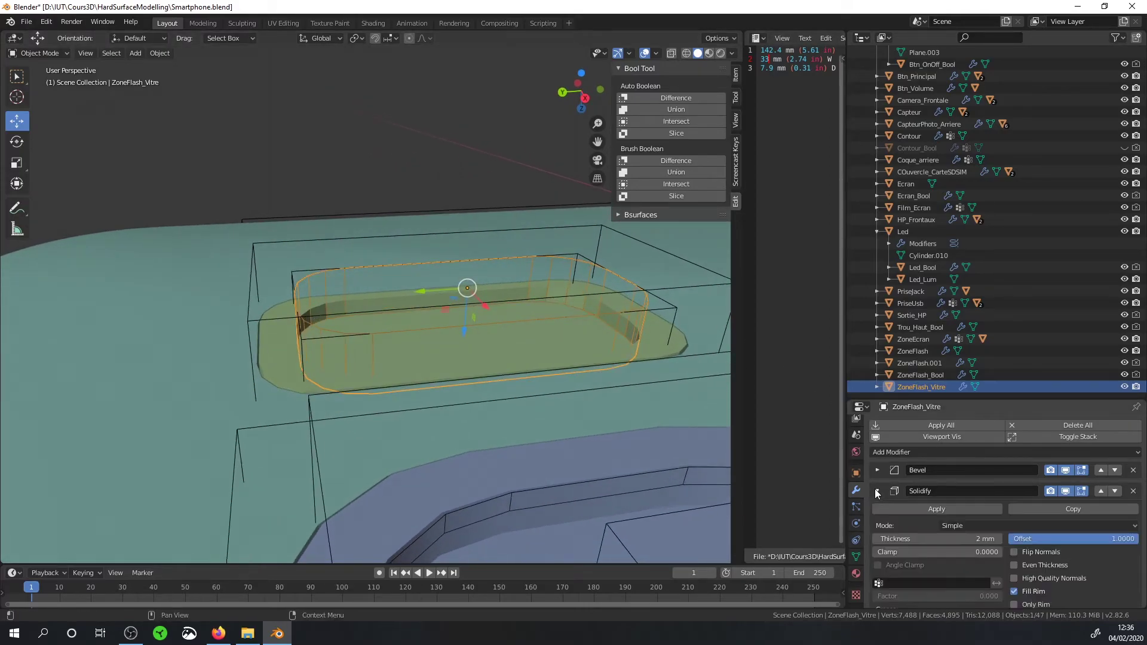
pyautogui.moveTo(979, 538); pyautogui.dragTo(944, 538)
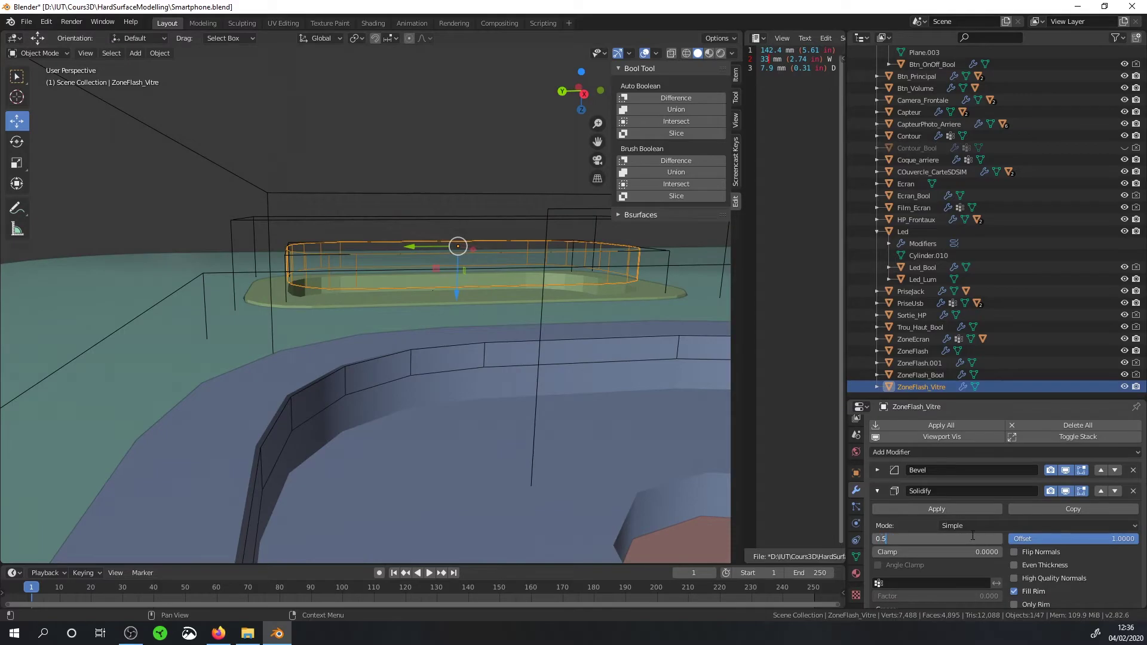
# Step: Raise ZoneFlash_Vitre 1.35 mm along Z
pyautogui.press('g')
pyautogui.press('z')
pyautogui.click(461, 344)
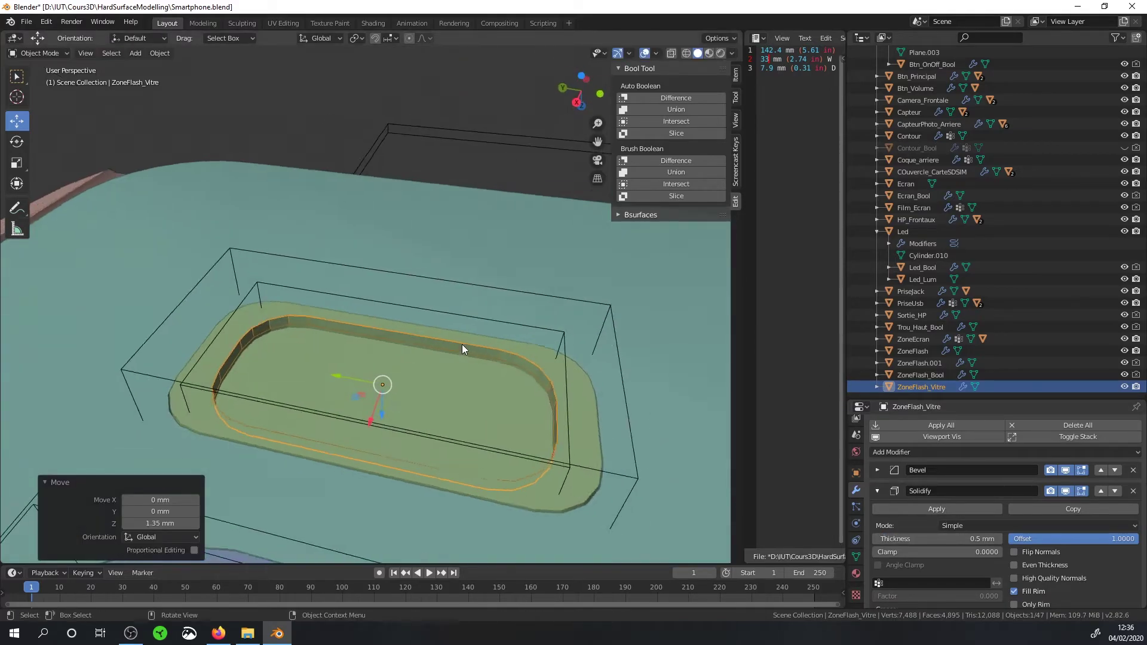
pyautogui.moveTo(461, 344)
pyautogui.mouseDown(button='middle')
pyautogui.moveTo(546, 285)
pyautogui.moveTo(448, 270)
pyautogui.mouseUp(button='middle')
pyautogui.scroll(1, 411, 277)
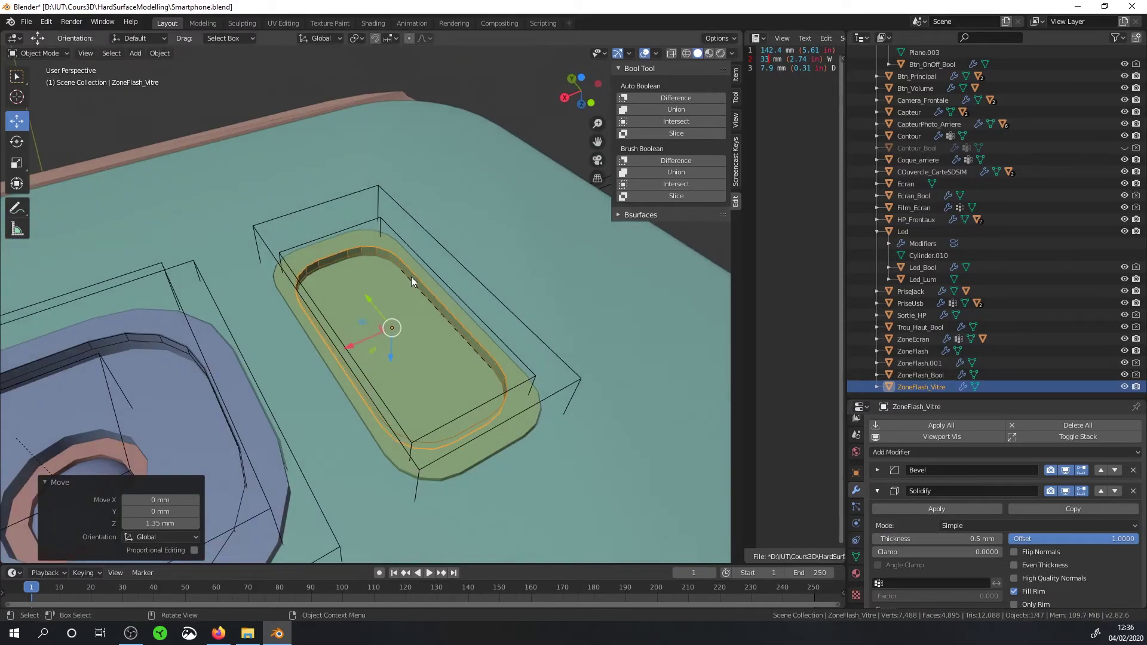
pyautogui.scroll(2, 411, 277)
pyautogui.scroll(2, 410, 301)
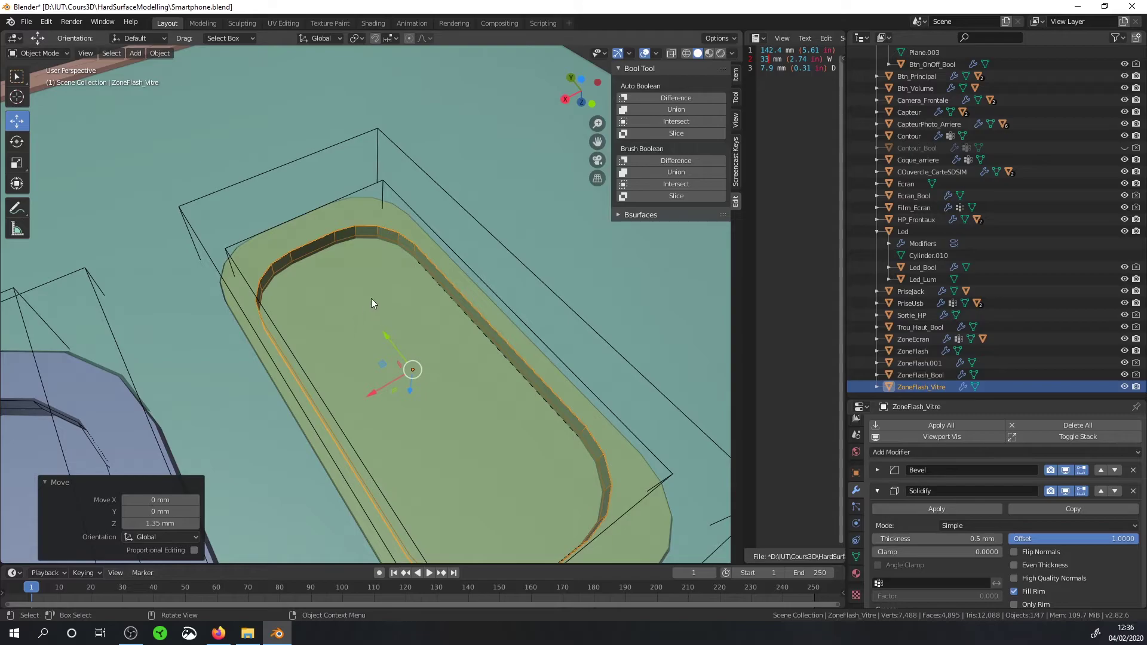
pyautogui.scroll(-1, 410, 322)
pyautogui.scroll(-3, 412, 325)
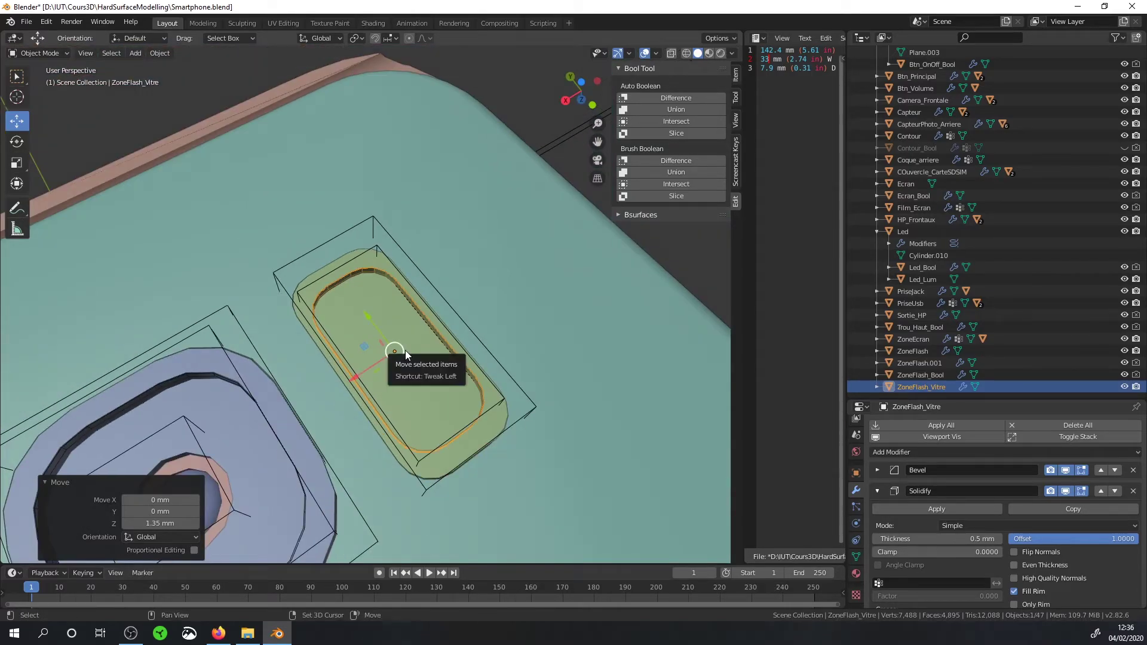
# Step: Snap the 3D cursor to ZoneFlash_Vitre and bring up the Add menu
pyautogui.hotkey('shift', 's')
pyautogui.click(396, 413)
pyautogui.hotkey('shift', 'a')
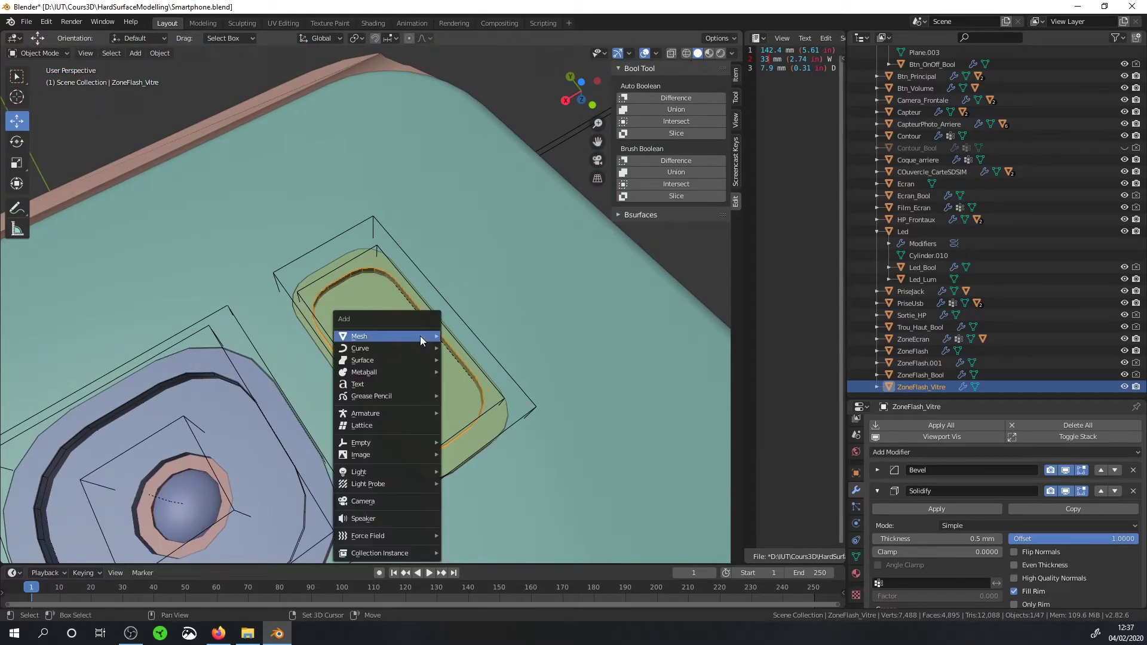
pyautogui.moveTo(386, 336)
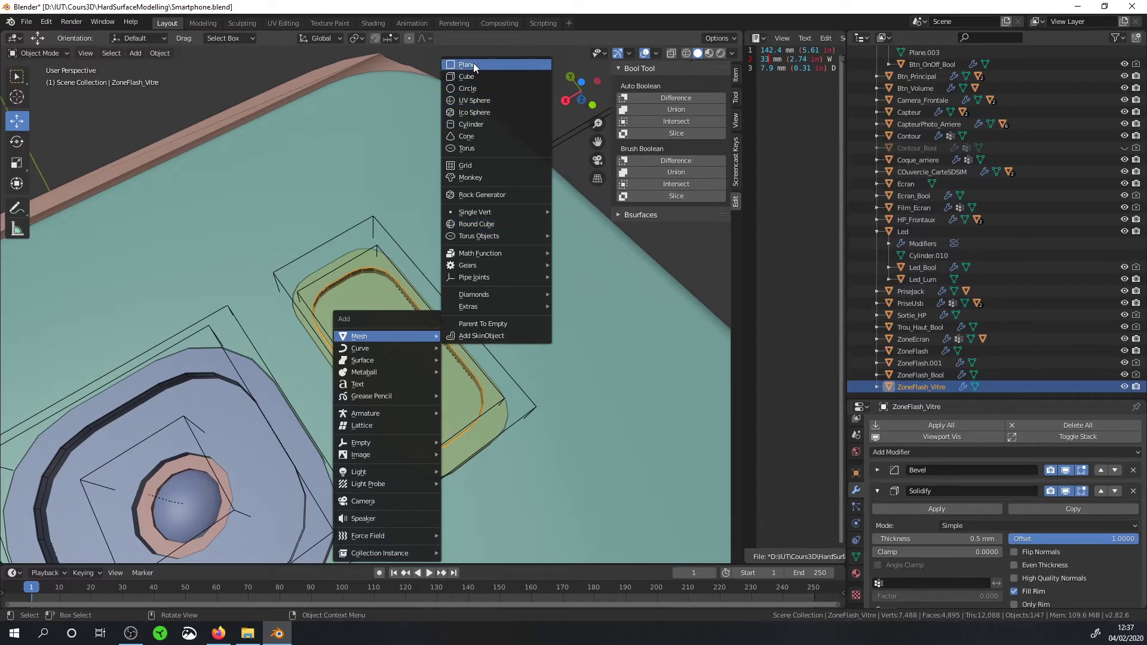
# Step: Add a 1 mm plane at the 3D cursor
pyautogui.click(473, 62)
pyautogui.click(166, 449)
pyautogui.write('1')
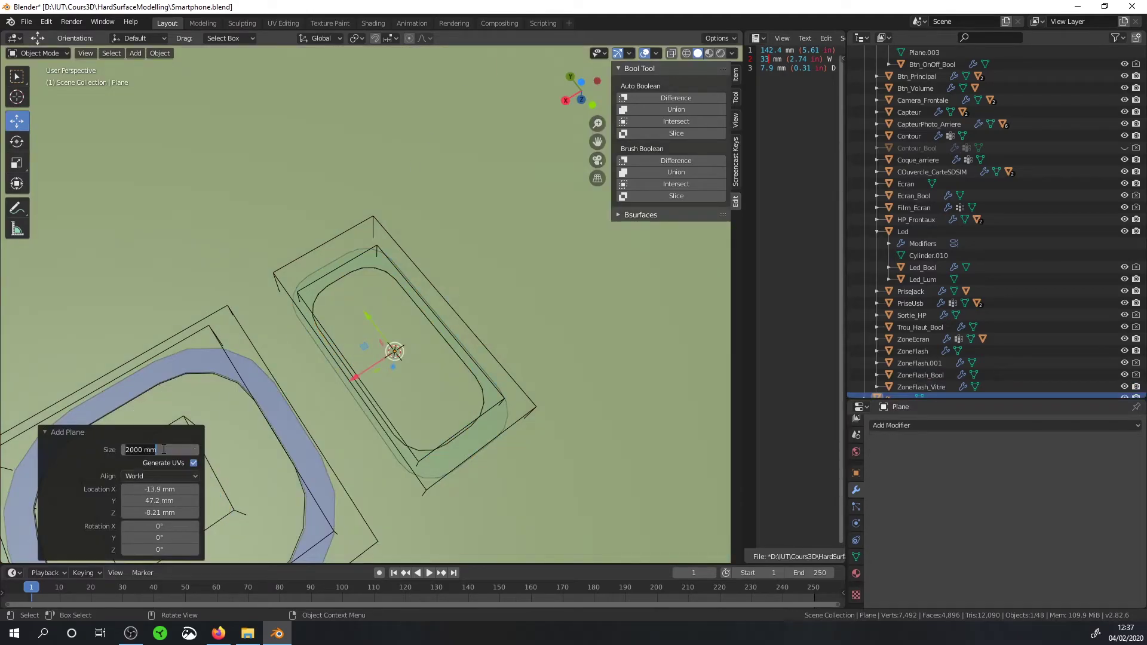
pyautogui.press('Return')
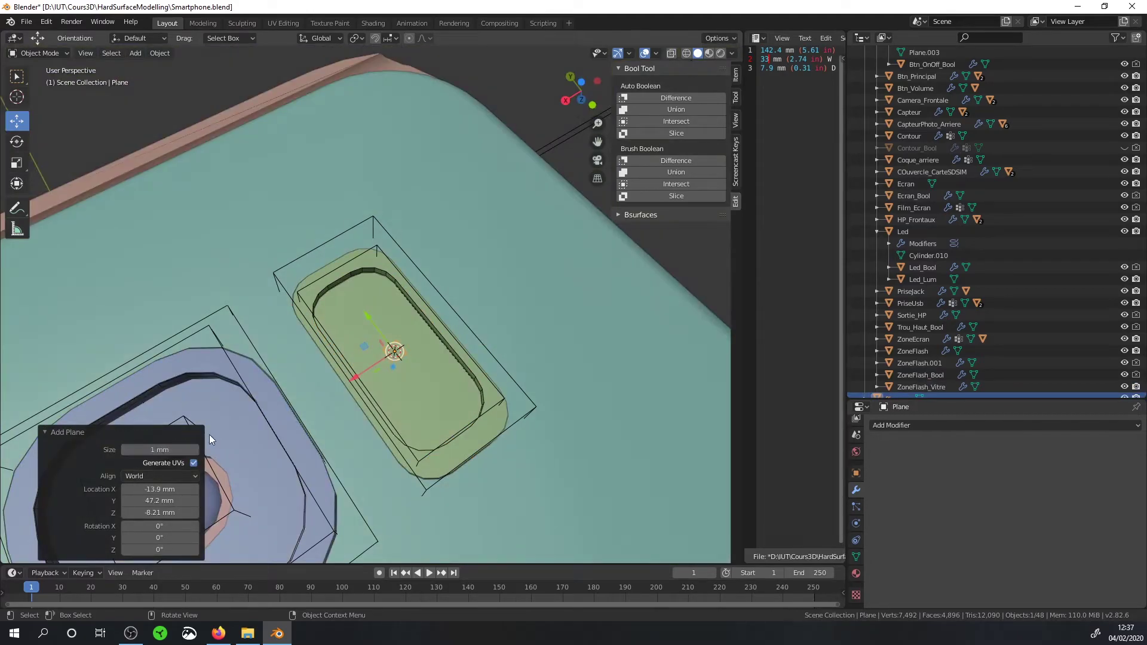
pyautogui.scroll(2, 377, 350)
pyautogui.scroll(1, 439, 389)
pyautogui.scroll(1, 449, 331)
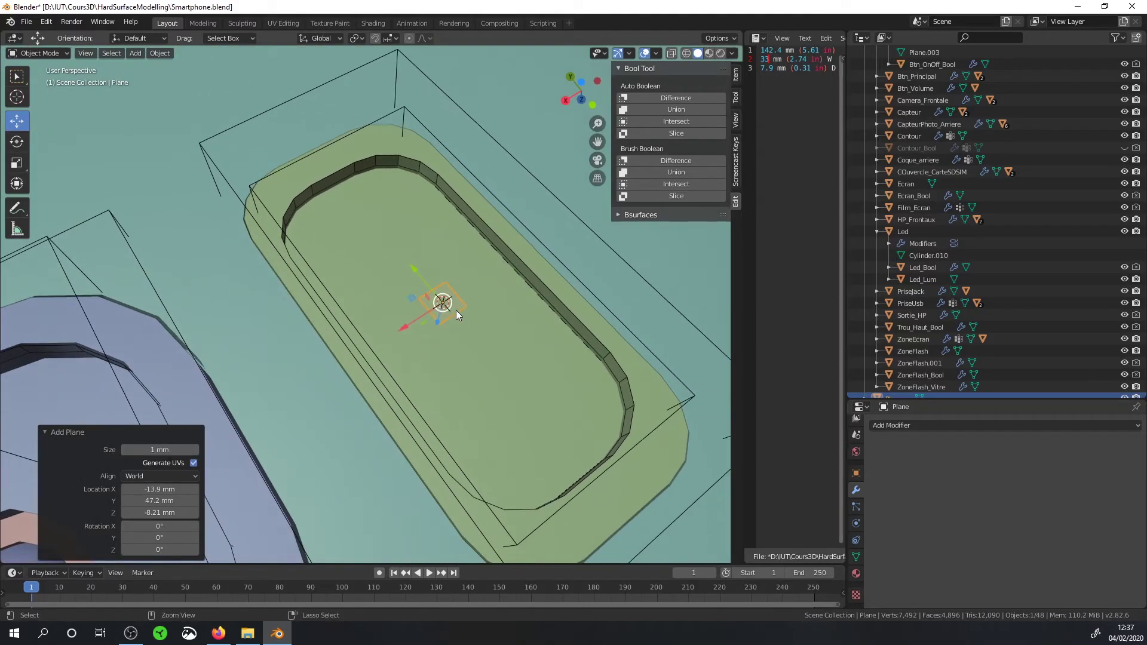
pyautogui.scroll(3, 1111, 89)
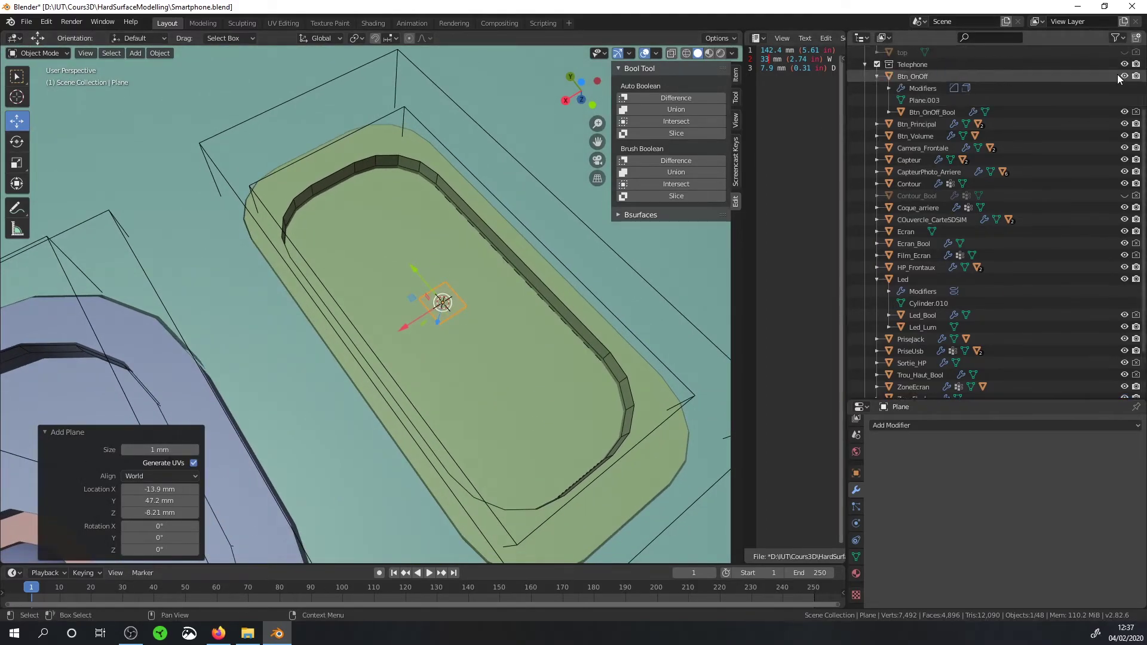
pyautogui.scroll(3, 1127, 67)
# Step: Show the References collection in Material Preview, viewed from below
pyautogui.click(1126, 64)
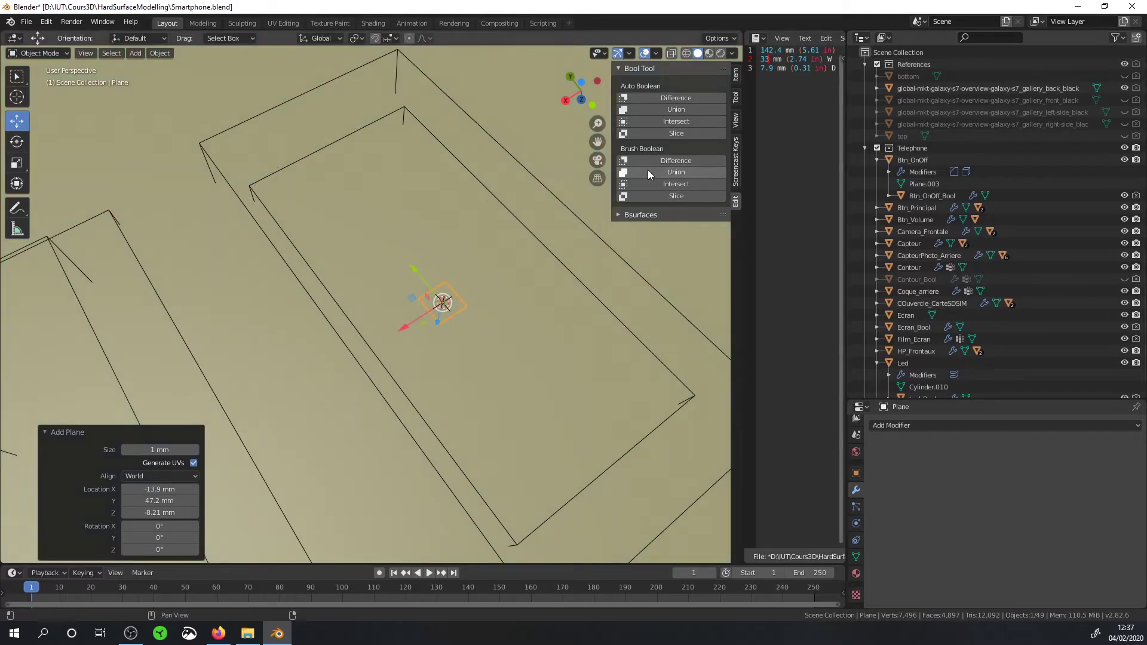
pyautogui.click(709, 53)
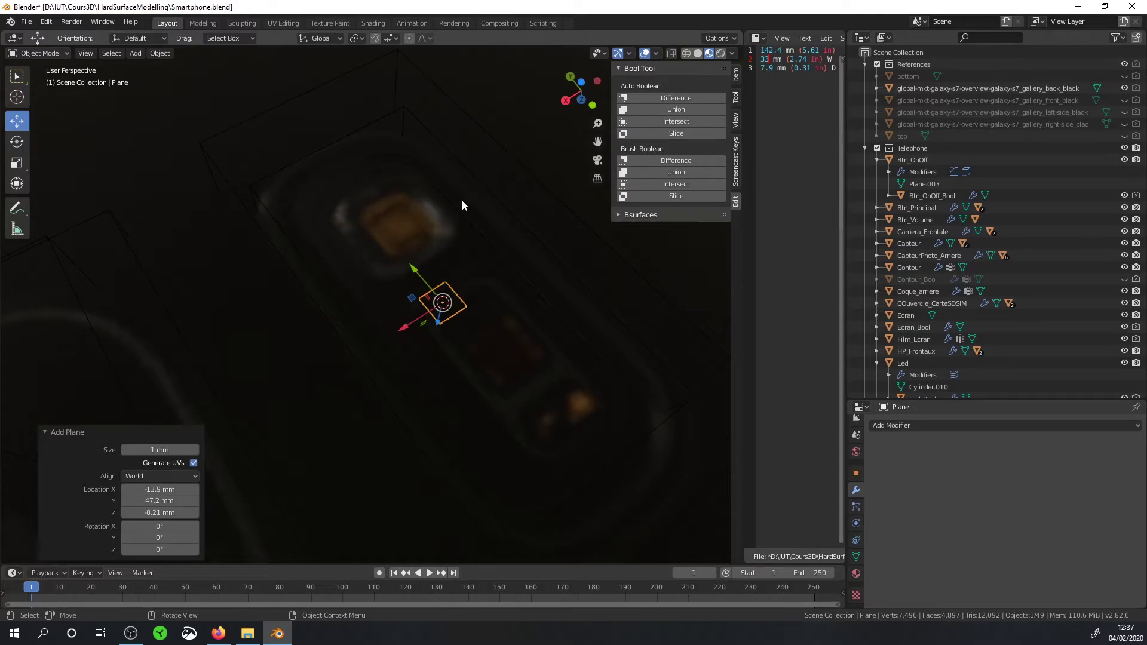
pyautogui.press('ctrl+KP_1')
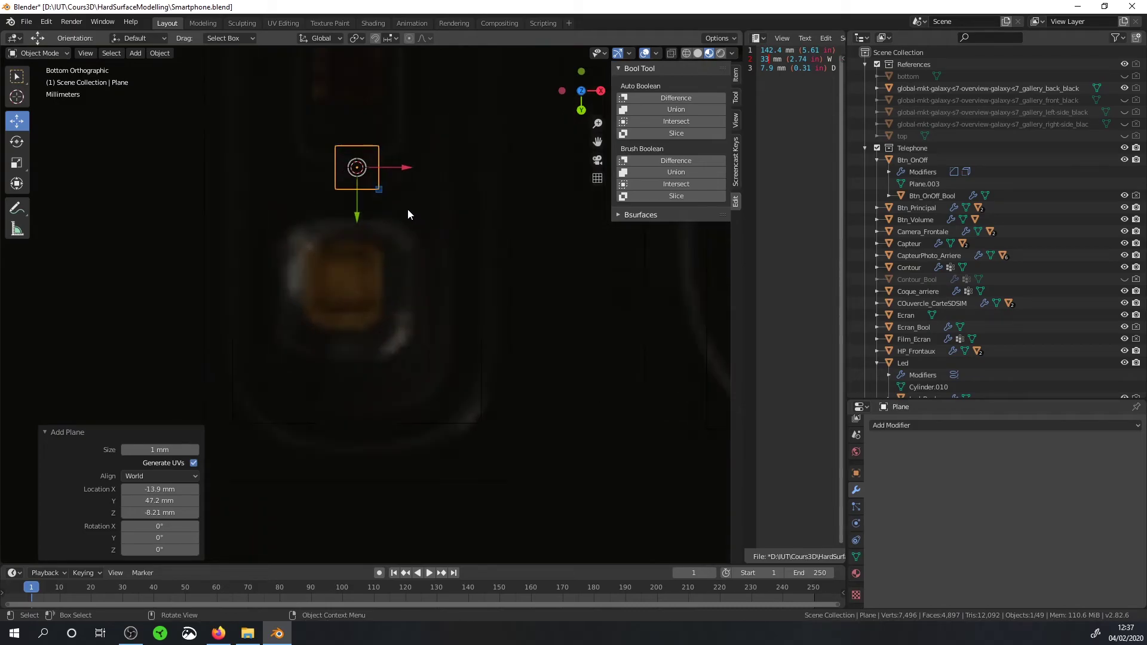
# Step: Position and enlarge the plane over the orange flash, then apply its scale
pyautogui.press('g')
pyautogui.click(364, 304)
pyautogui.press('s')
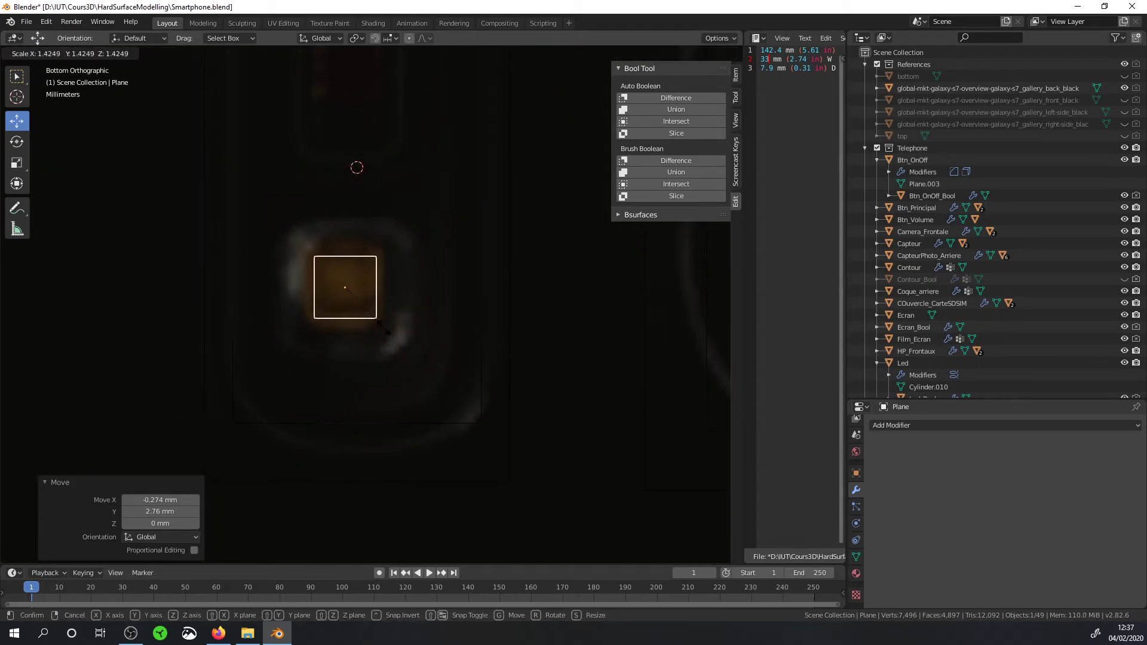
pyautogui.press('Escape')
pyautogui.hotkey('ctrl', 'z')
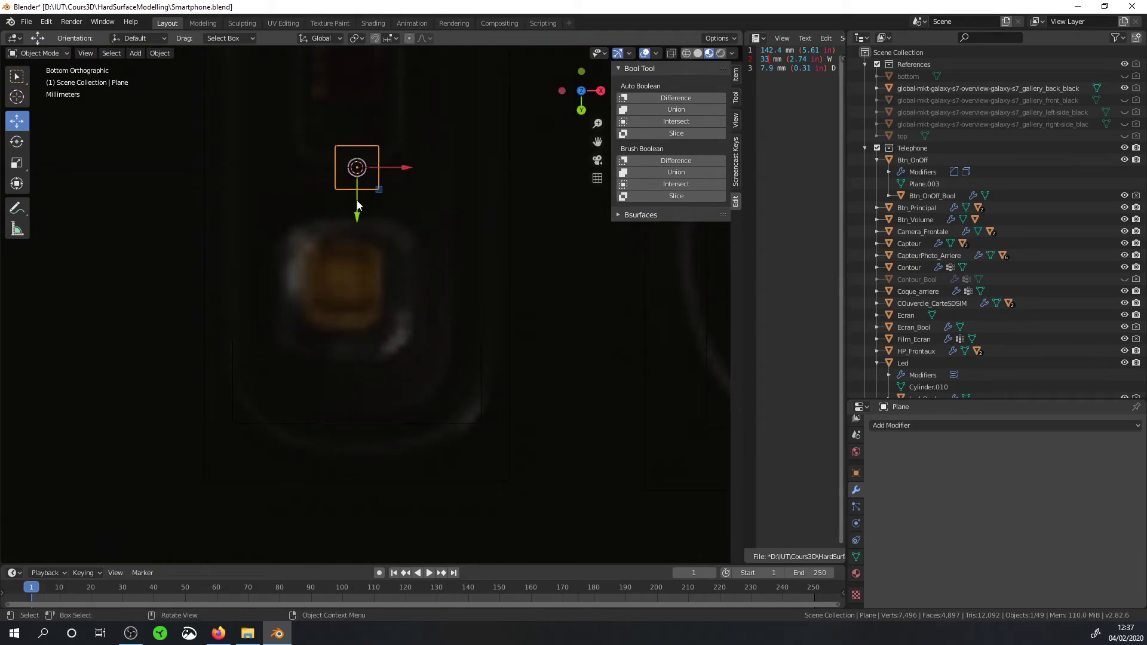
pyautogui.moveTo(357, 205); pyautogui.dragTo(358, 335)
pyautogui.press('s')
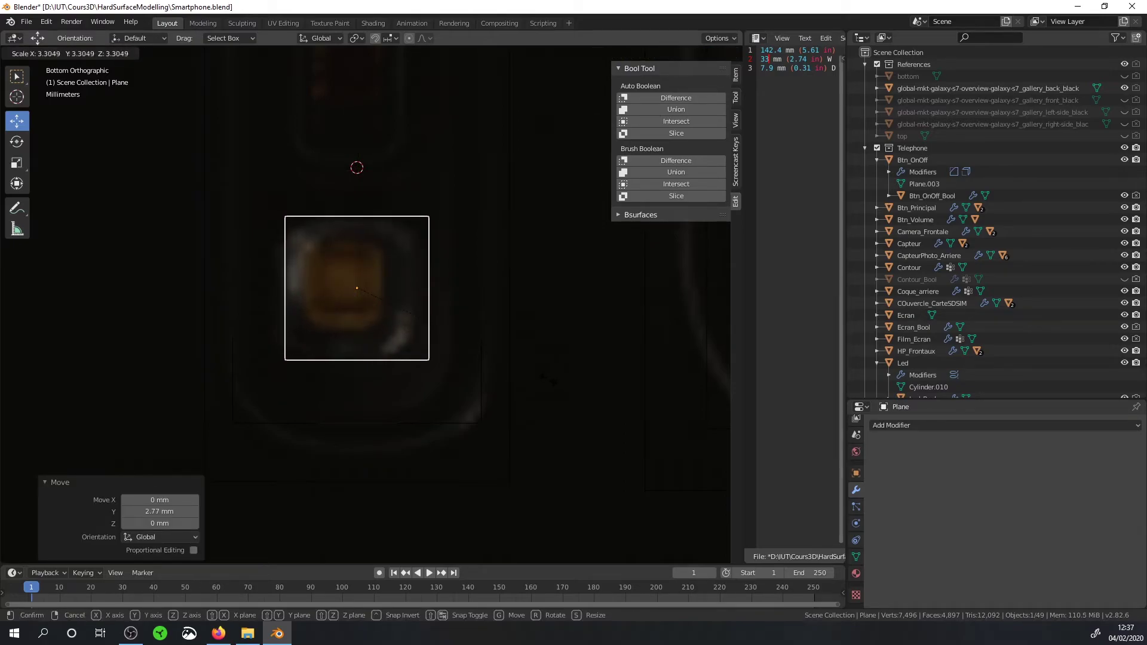
pyautogui.click(486, 331)
pyautogui.scroll(-3, 453, 322)
pyautogui.hotkey('ctrl', 'a')
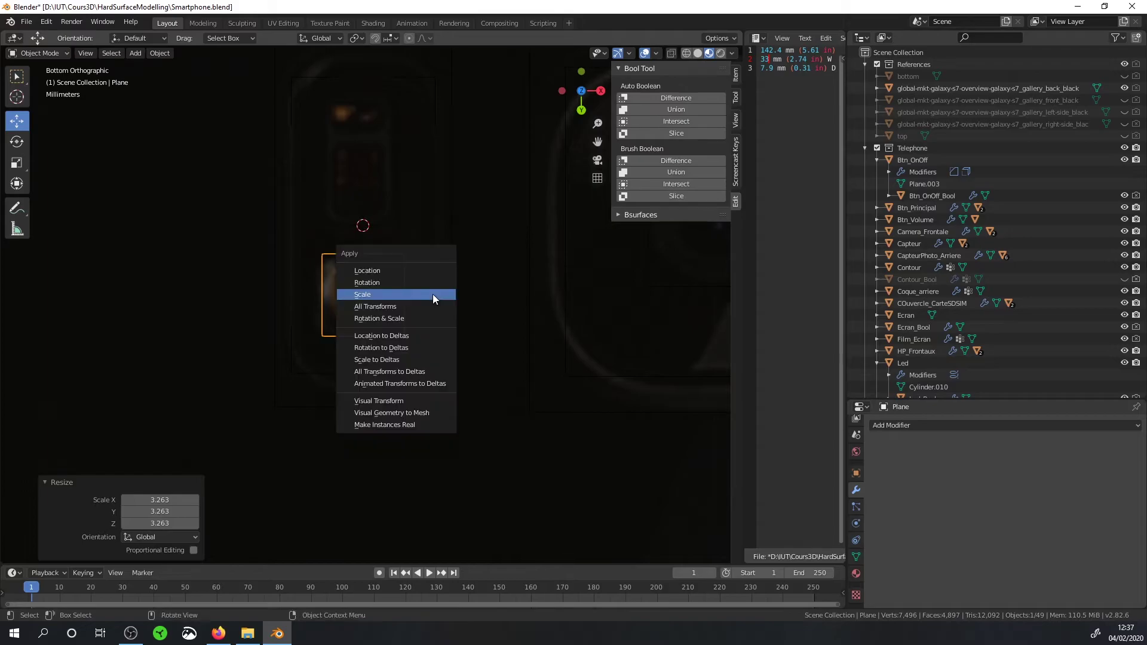
pyautogui.click(432, 293)
# Step: Add a vertex-only Bevel with 2 segments and 0.5 mm offset to the plane
pyautogui.click(923, 425)
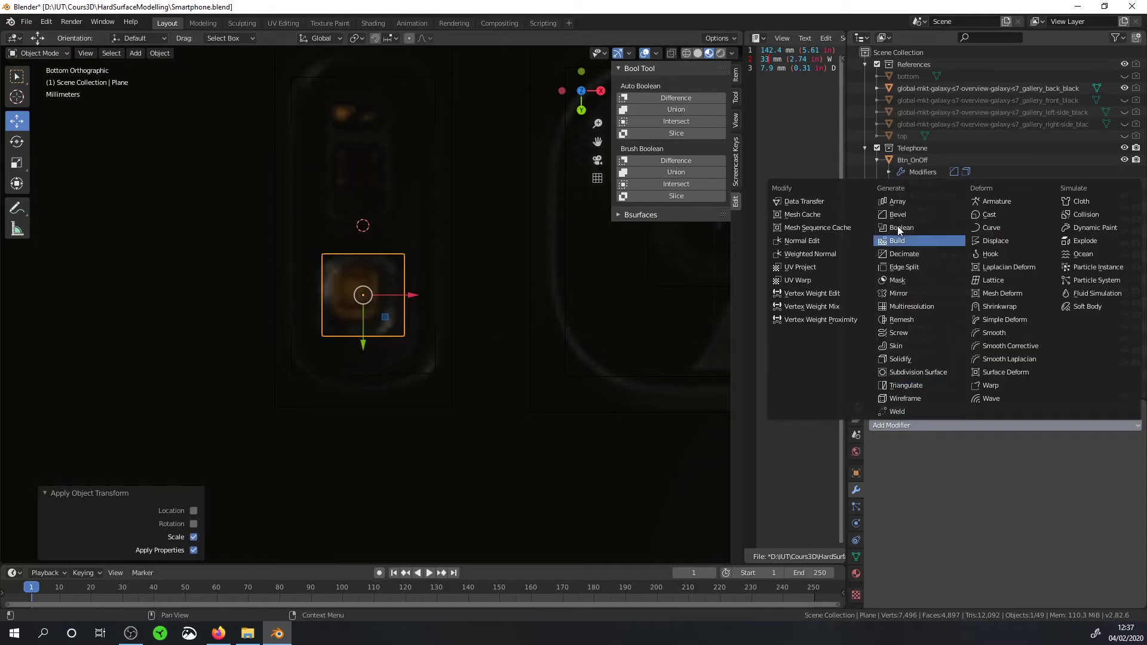
pyautogui.click(898, 216)
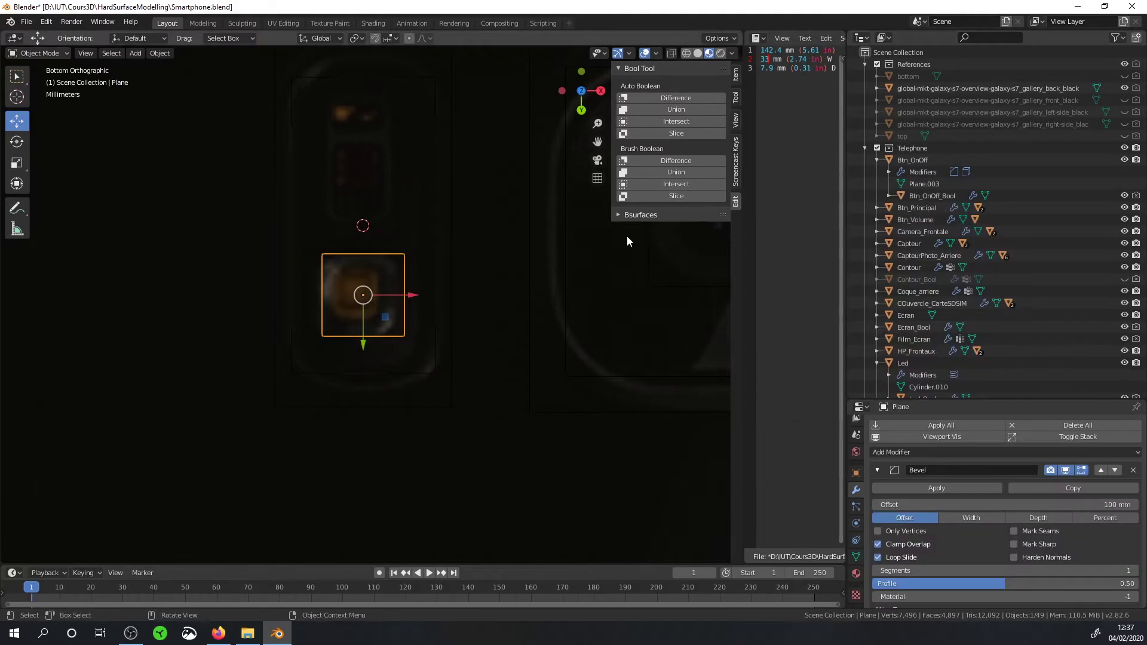
pyautogui.click(878, 530)
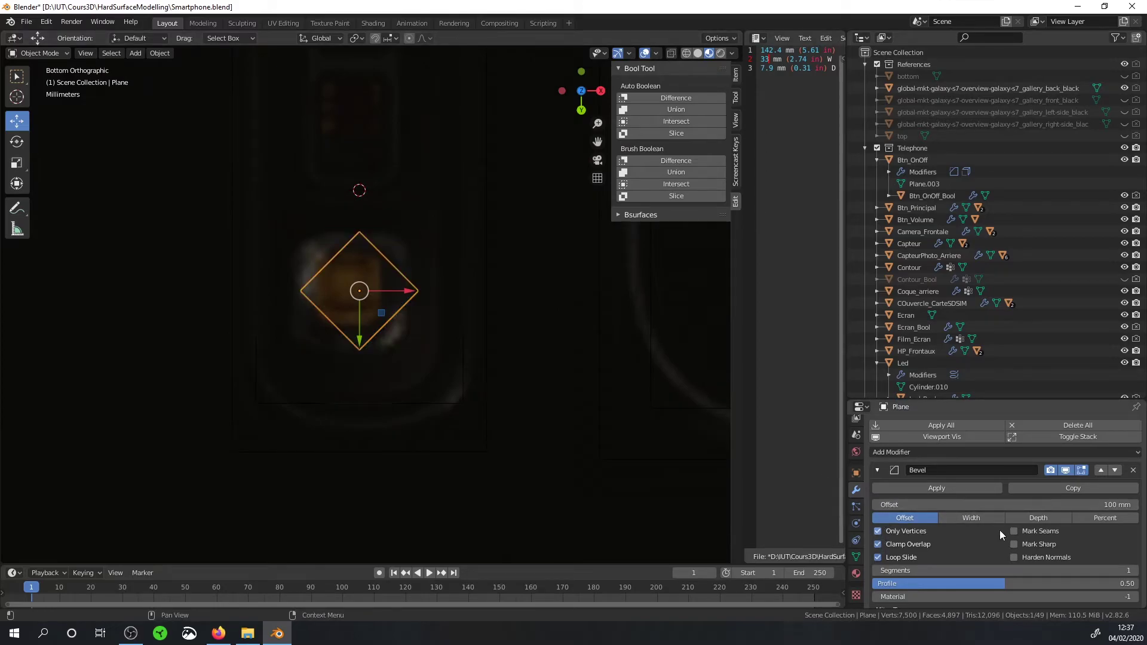
pyautogui.click(1134, 570)
pyautogui.moveTo(1075, 504); pyautogui.dragTo(1015, 505)
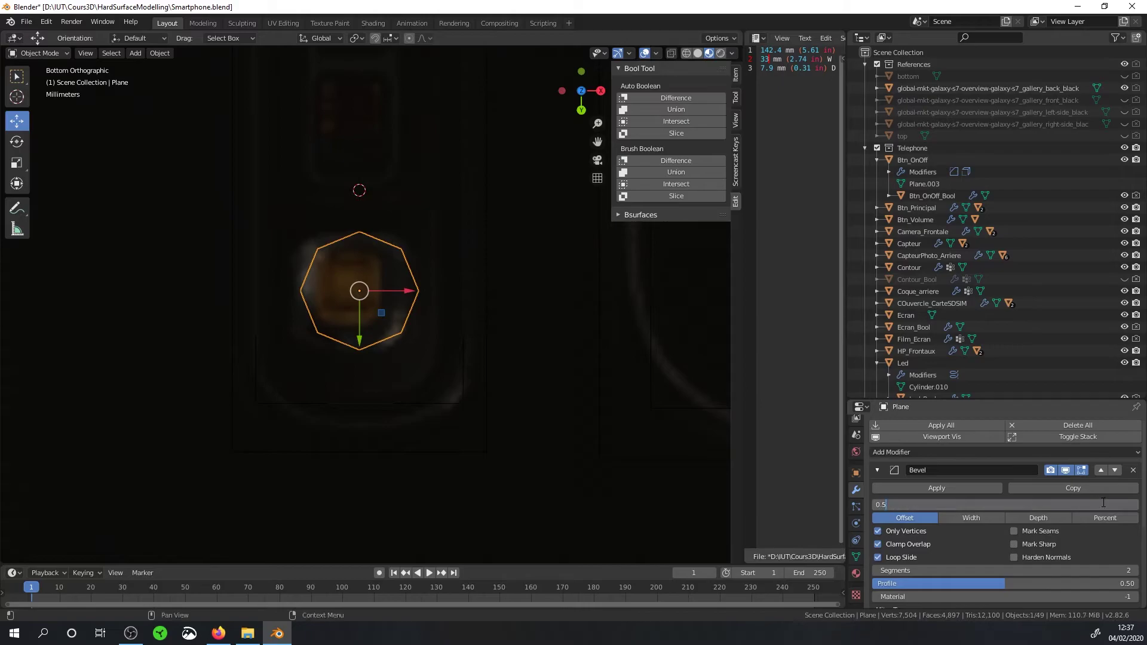
# Step: Duplicate the cutter plate as Plane.001
pyautogui.moveTo(398, 309); pyautogui.dragTo(578, 248, button='middle')
pyautogui.hotkey('shift', 'd')
pyautogui.click(430, 281)
# Step: Move Plane.001 4.06 mm in Y, narrow it to 0.782 in X, resize Y, apply scale
pyautogui.press('ctrl+KP_7')
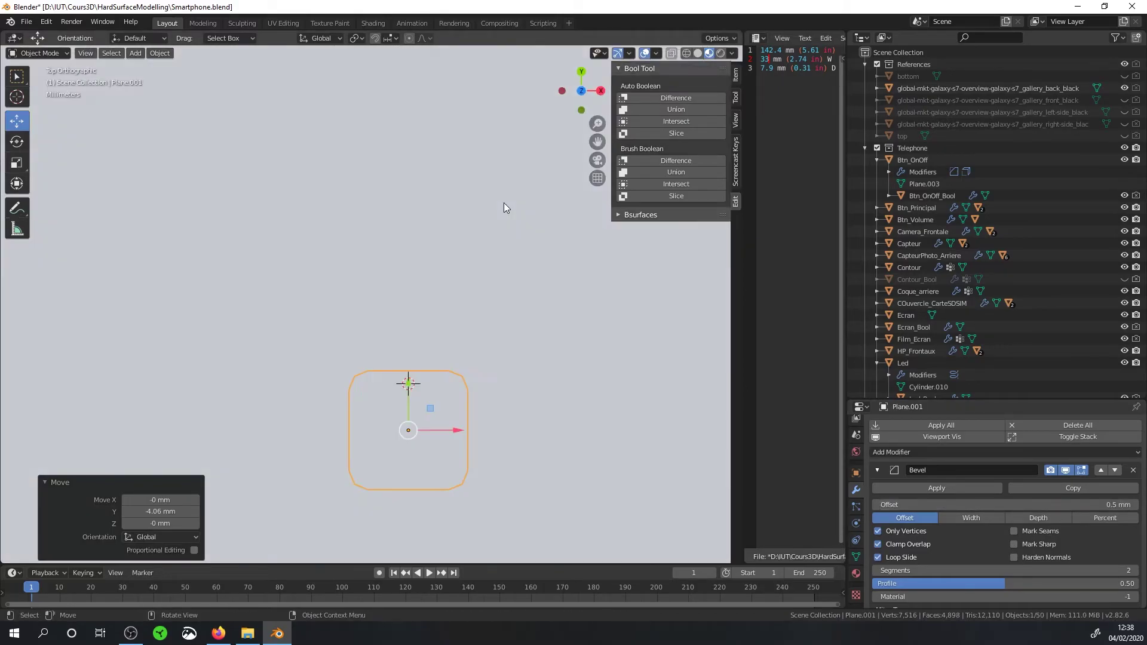
pyautogui.moveTo(410, 344); pyautogui.dragTo(417, 231)
pyautogui.keyDown('shift'); pyautogui.moveTo(416, 230); pyautogui.dragTo(447, 299, button='middle'); pyautogui.keyUp('shift')
pyautogui.press('s')
pyautogui.press('x')
pyautogui.click(485, 292)
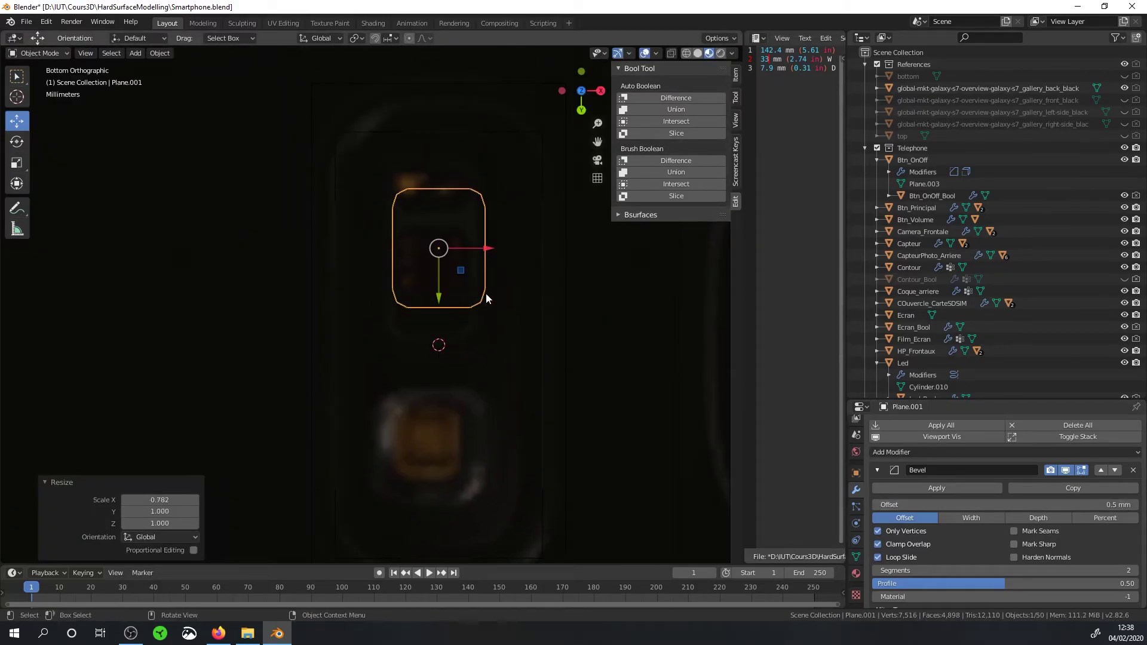
pyautogui.press('s')
pyautogui.press('y')
pyautogui.click(573, 321)
pyautogui.hotkey('ctrl', 'a')
pyautogui.click(574, 321)
# Step: Give the first cutter plate a Solidify modifier flipped to extend downward
pyautogui.moveTo(574, 320)
pyautogui.mouseDown(button='middle')
pyautogui.moveTo(515, 220)
pyautogui.moveTo(422, 239)
pyautogui.mouseUp(button='middle')
pyautogui.keyDown('shift'); pyautogui.click(422, 238); pyautogui.keyUp('shift')
pyautogui.click(905, 452)
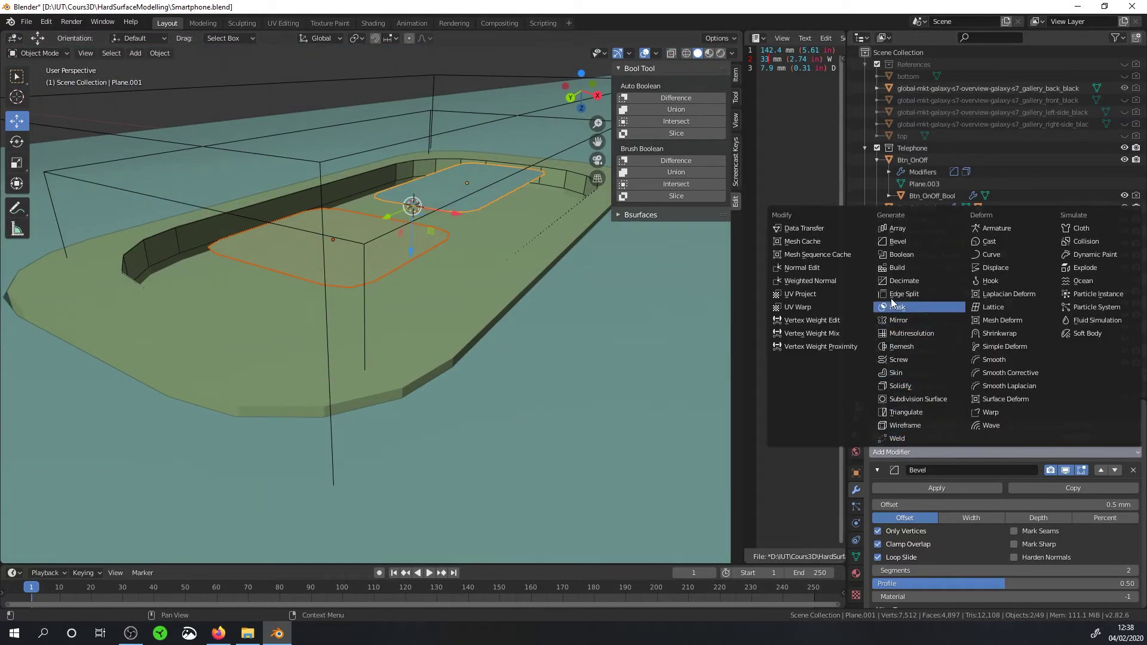
pyautogui.click(901, 386)
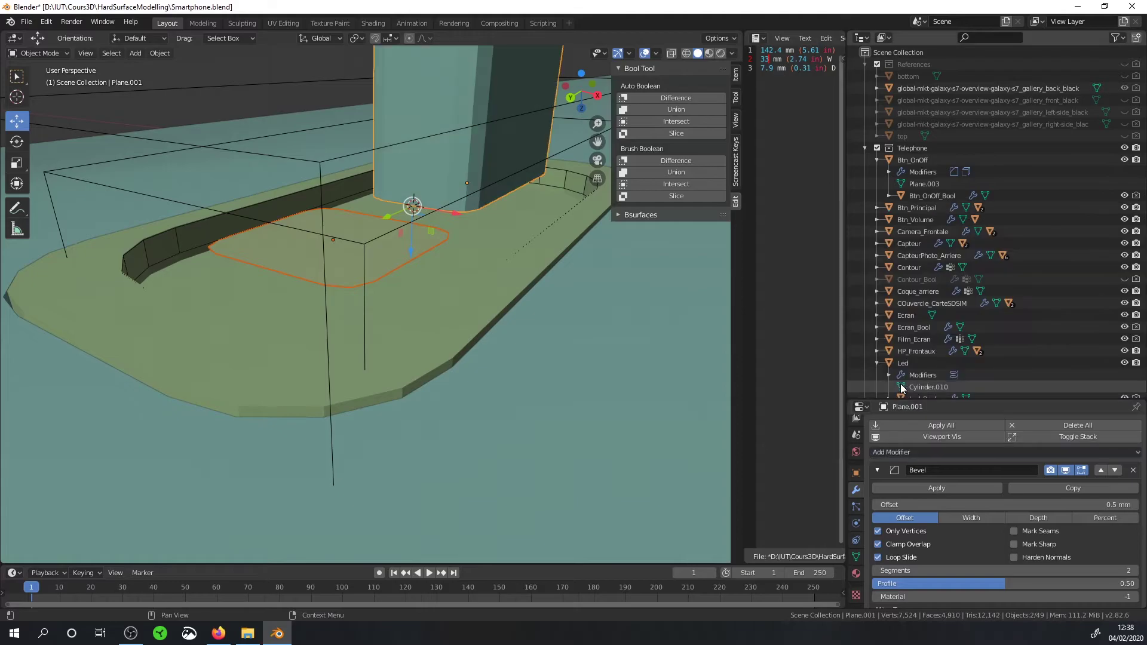
pyautogui.scroll(-3, 1069, 542)
pyautogui.scroll(-4, 1074, 535)
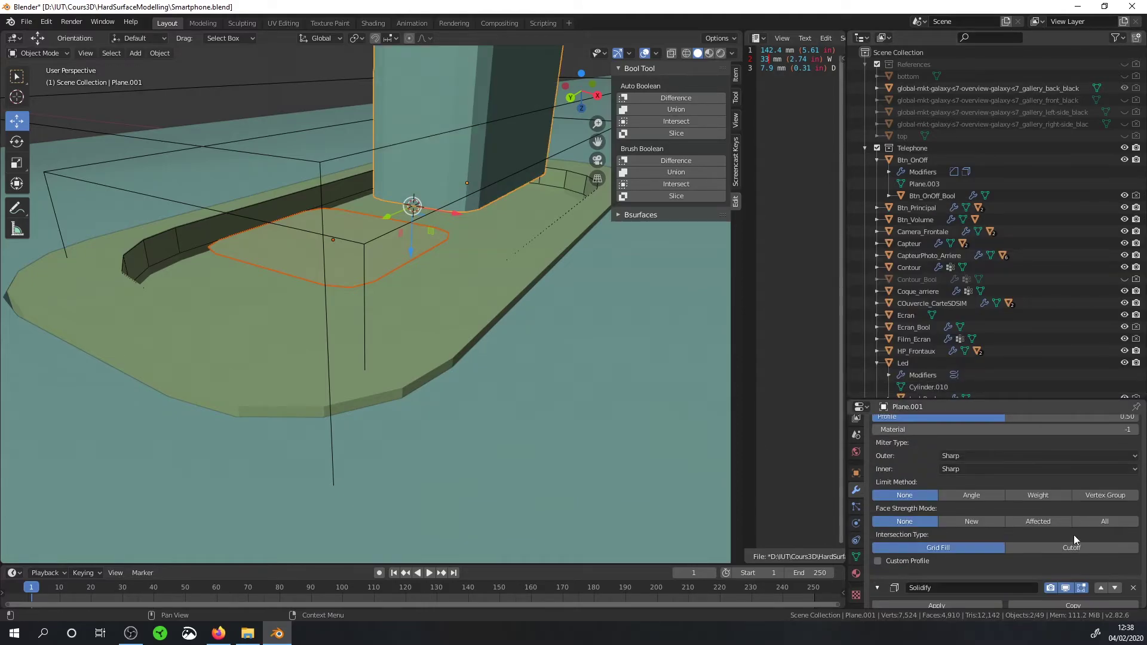
pyautogui.scroll(-3, 1045, 529)
pyautogui.click(1073, 539)
pyautogui.write('1')
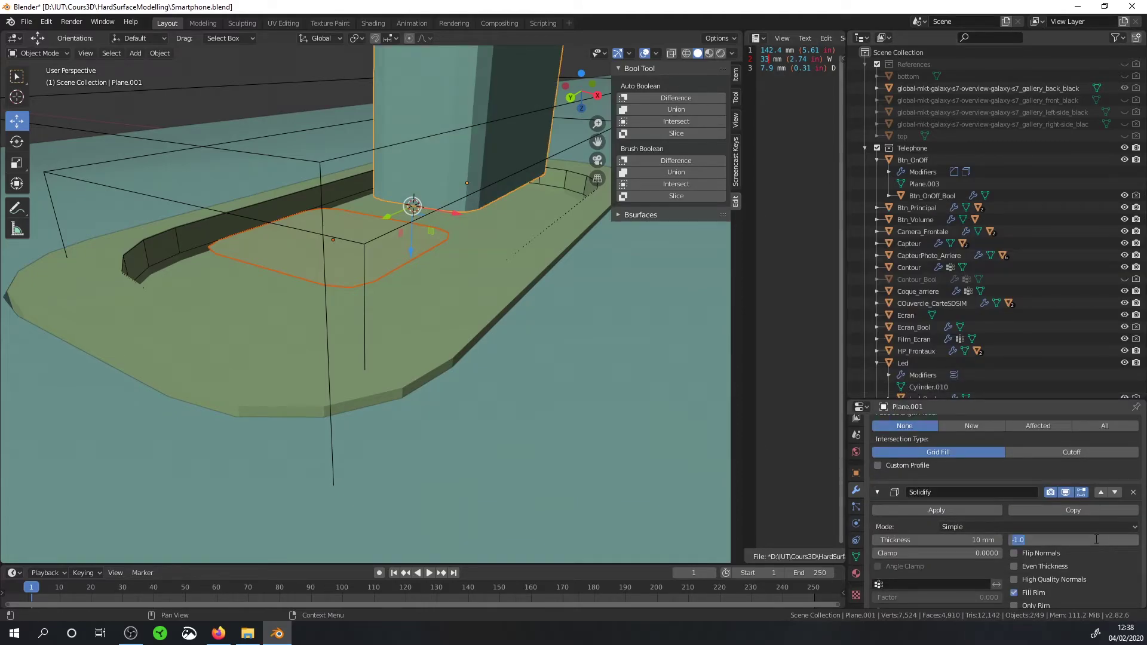
pyautogui.click(980, 539)
# Step: Add a Solidify modifier with Offset 1 to the other cutter plate
pyautogui.click(269, 256)
pyautogui.click(886, 445)
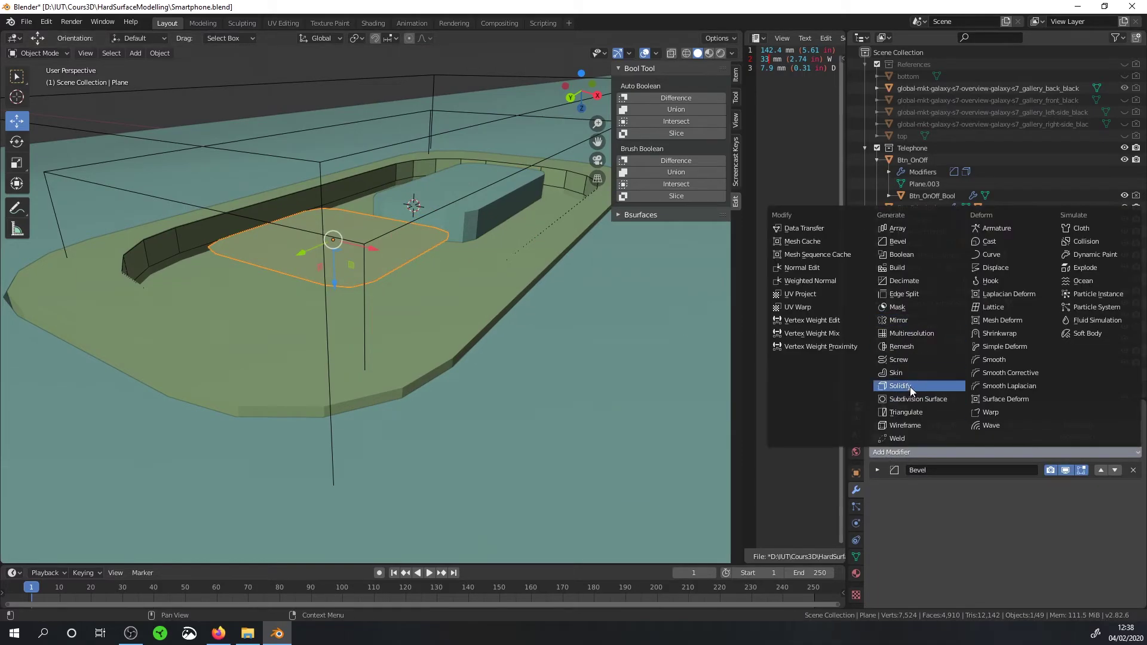
pyautogui.click(909, 386)
pyautogui.click(1054, 539)
pyautogui.write('1')
pyautogui.press('Return')
pyautogui.scroll(-3, 494, 211)
# Step: Raise the narrower Plane.001 by 0.493 mm
pyautogui.click(494, 210)
pyautogui.moveTo(378, 251); pyautogui.dragTo(378, 265)
pyautogui.scroll(3, 378, 265)
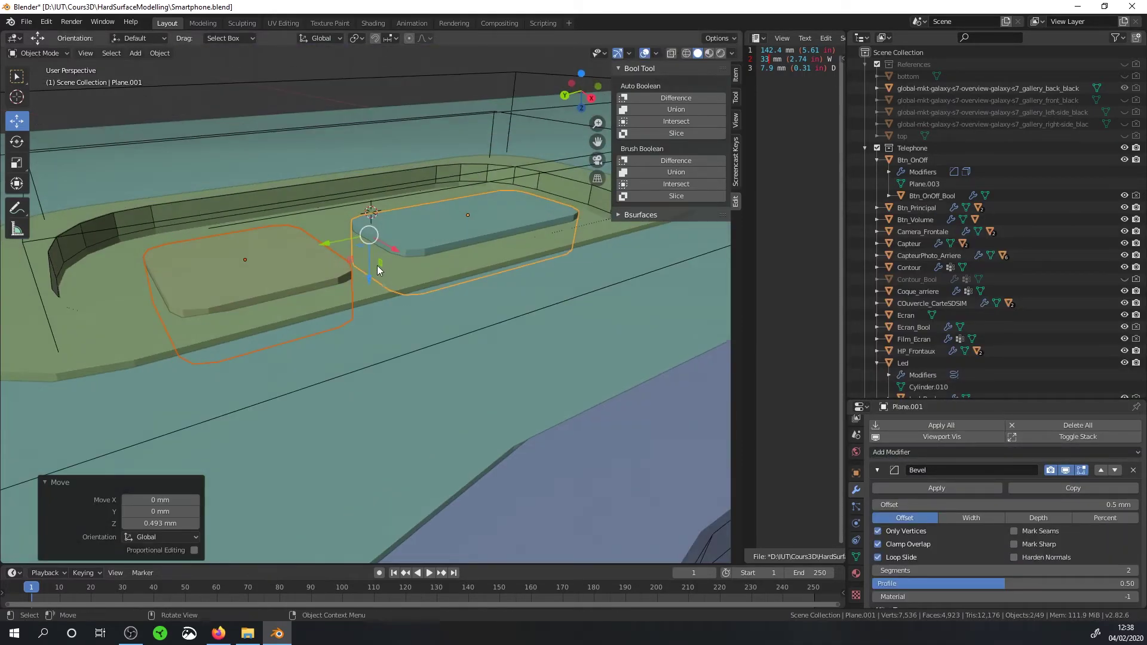
# Step: Subtract both cutter plates from ZoneFlash with a Bool Tool Difference brush
pyautogui.press('ctrl+KP_Subtract')
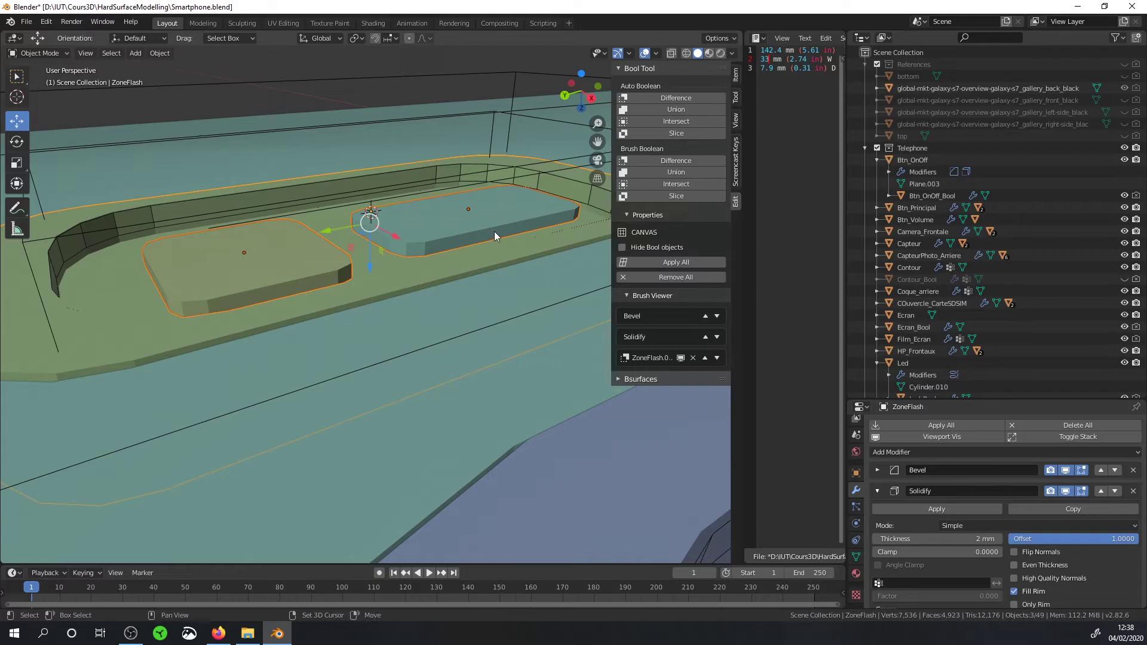
pyautogui.click(675, 160)
pyautogui.moveTo(552, 206)
pyautogui.mouseDown(button='middle')
pyautogui.moveTo(461, 255)
pyautogui.moveTo(497, 235)
pyautogui.mouseUp(button='middle')
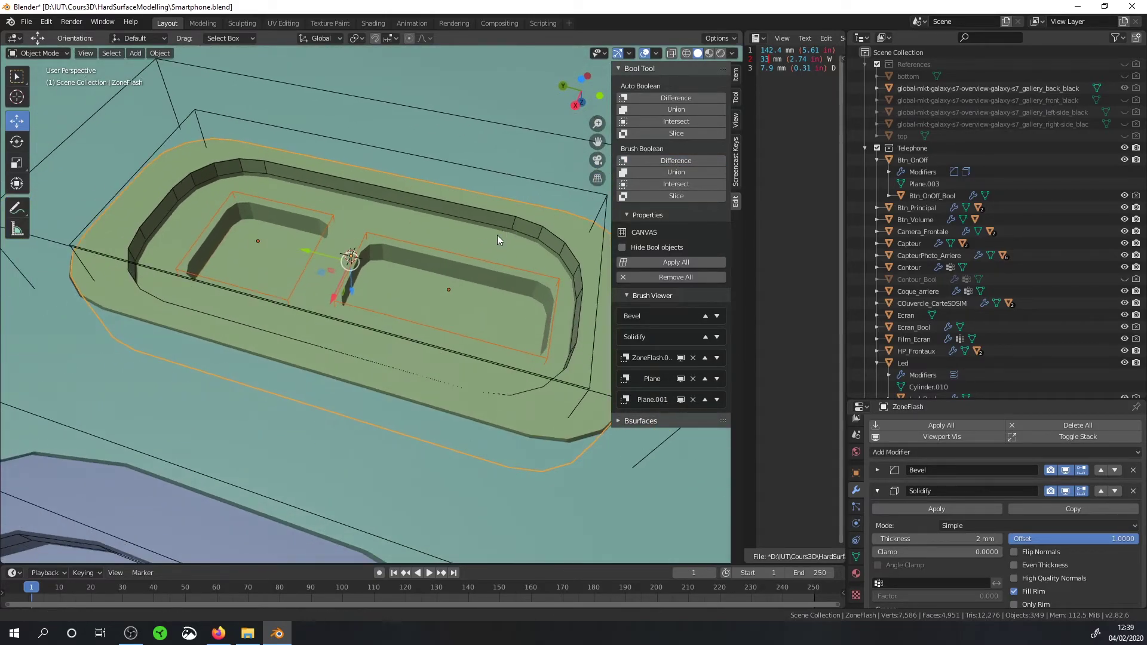
# Step: Shade the right cutter smooth and show its mesh data settings
pyautogui.click(406, 244)
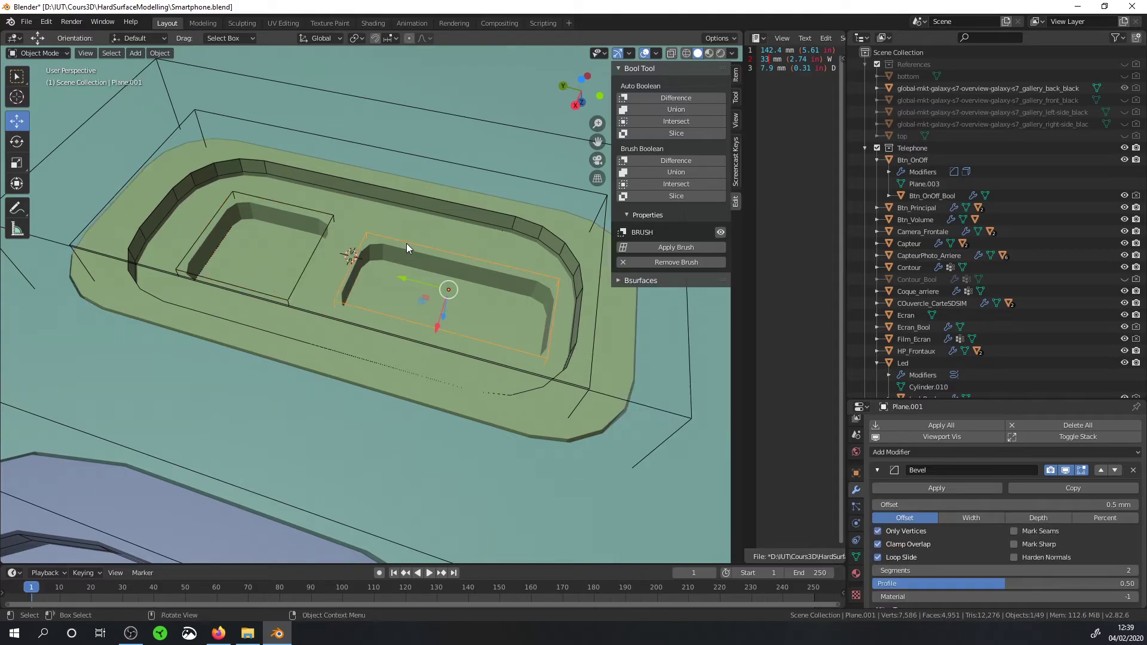
pyautogui.rightClick(406, 243)
pyautogui.click(406, 242)
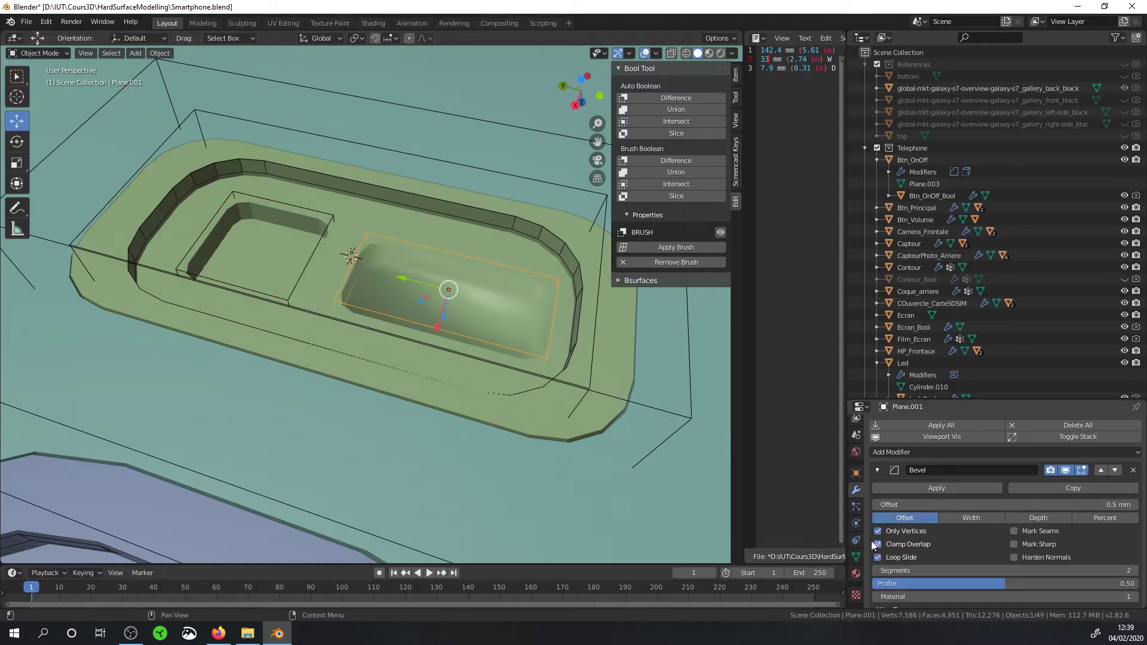
pyautogui.click(854, 556)
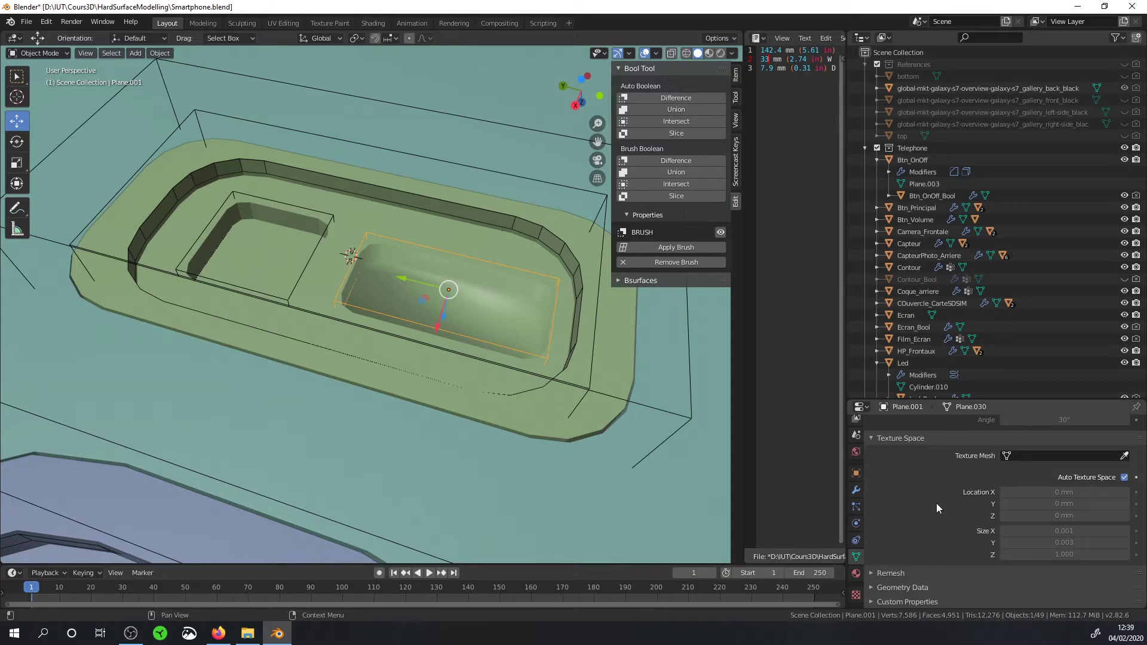
# Step: Enable Auto Smooth on both cutters, raising the right one's angle, and shade the left smooth
pyautogui.scroll(4, 895, 532)
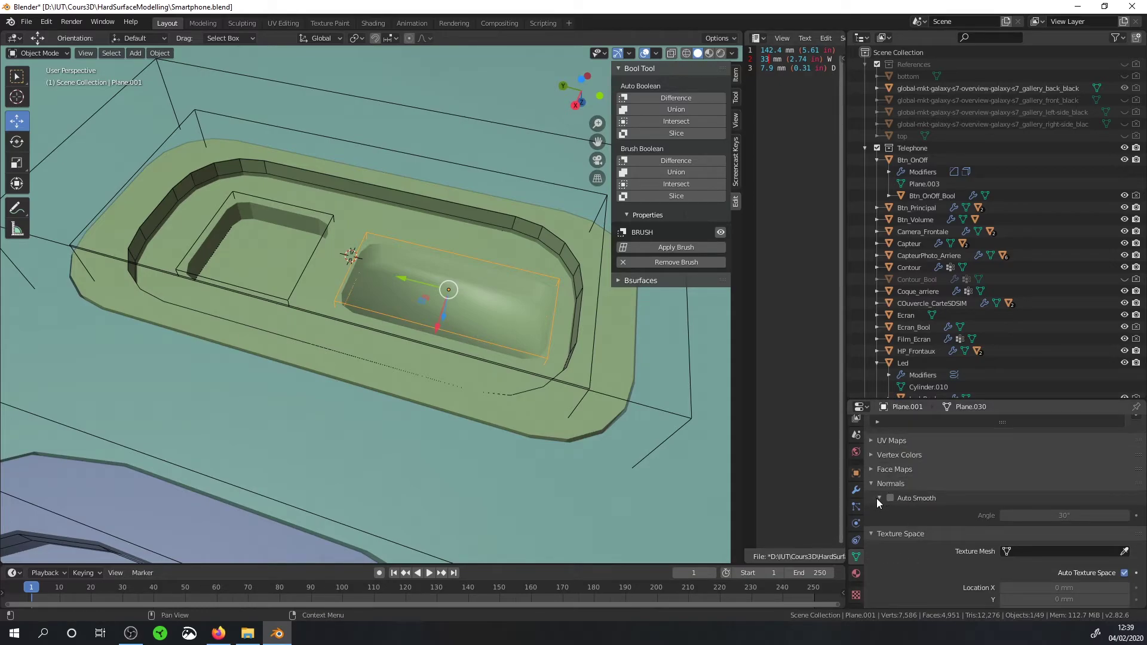
pyautogui.click(890, 498)
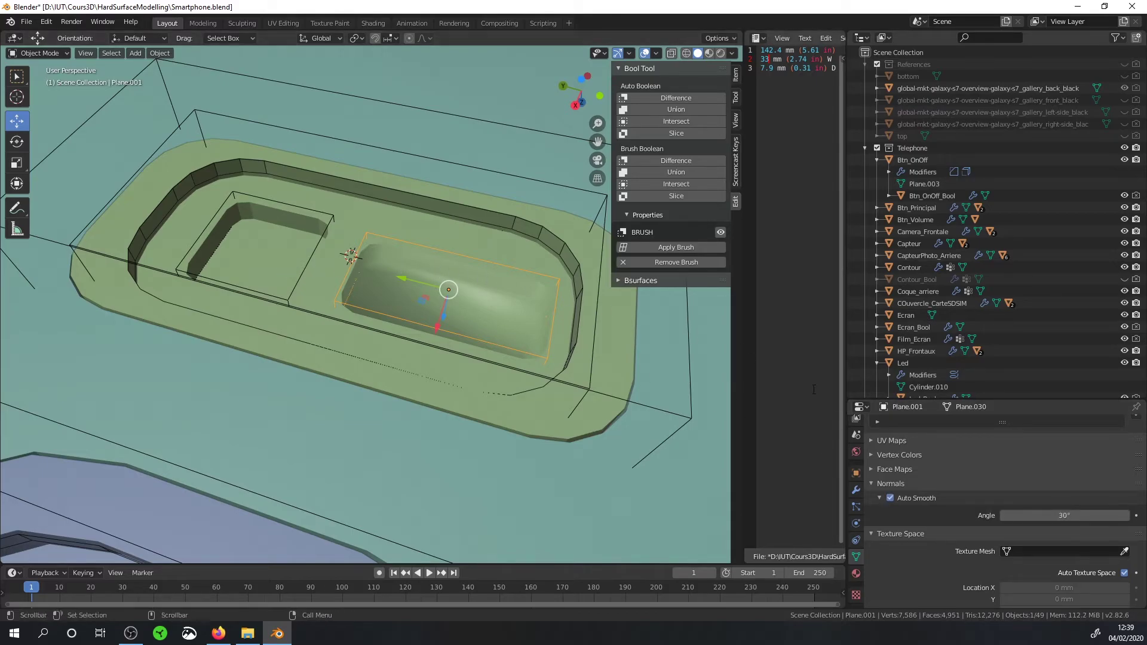
pyautogui.moveTo(1063, 515); pyautogui.dragTo(1075, 514)
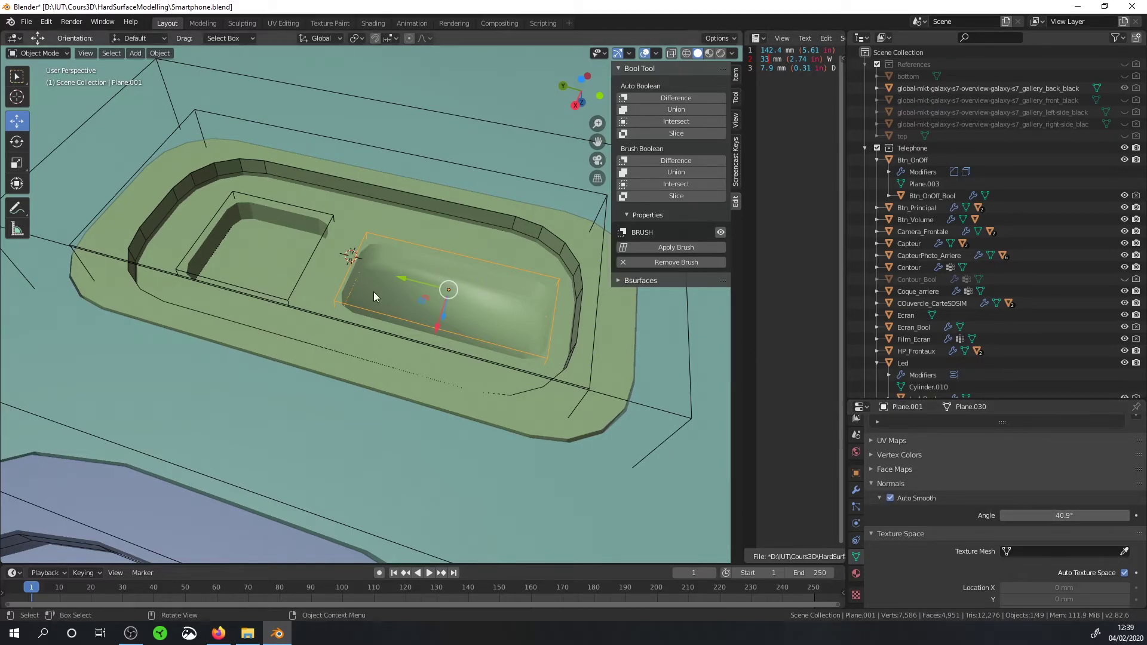
pyautogui.click(321, 242)
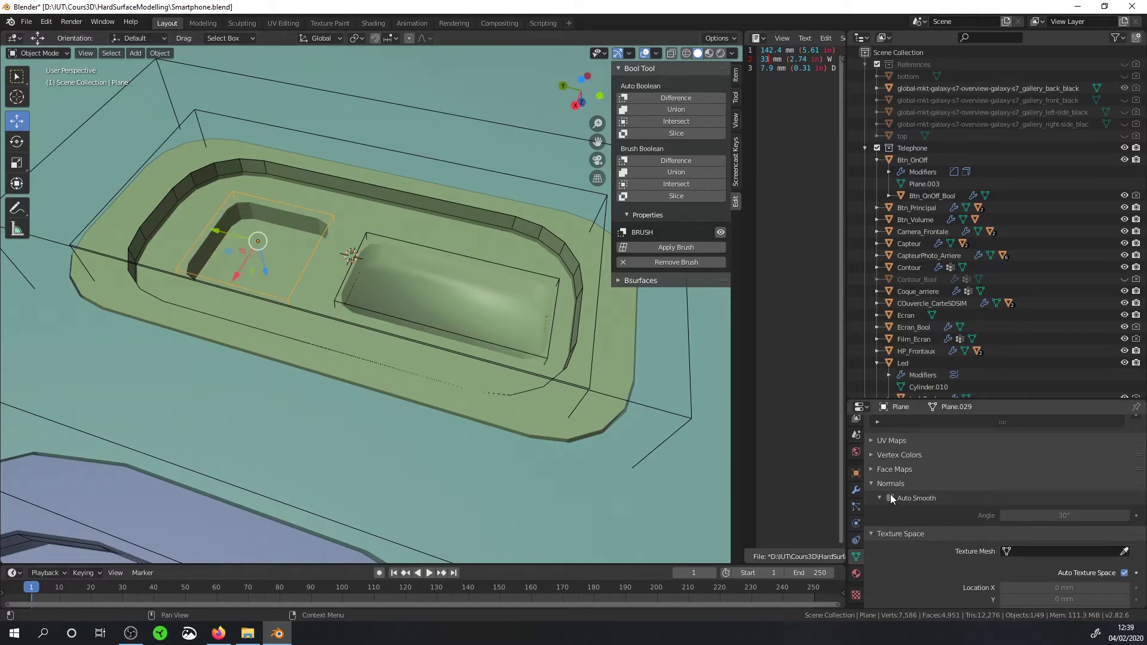
pyautogui.click(890, 497)
pyautogui.rightClick(315, 239)
pyautogui.click(315, 239)
# Step: Shade the ZoneFlash_Vitre glass part smooth and inspect the rim
pyautogui.click(440, 203)
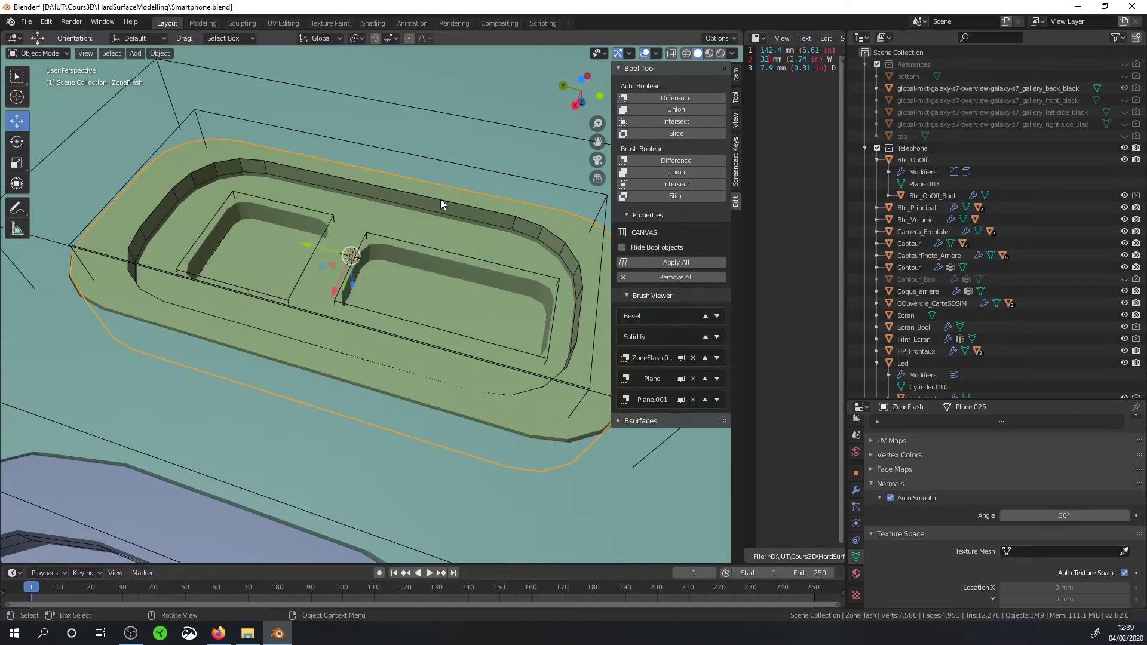
pyautogui.moveTo(441, 204); pyautogui.dragTo(410, 186, button='middle')
pyautogui.click(593, 217)
pyautogui.rightClick(594, 217)
pyautogui.click(593, 217)
pyautogui.moveTo(593, 217)
pyautogui.mouseDown(button='middle')
pyautogui.moveTo(544, 285)
pyautogui.moveTo(413, 332)
pyautogui.moveTo(392, 278)
pyautogui.moveTo(308, 199)
pyautogui.mouseUp(button='middle')
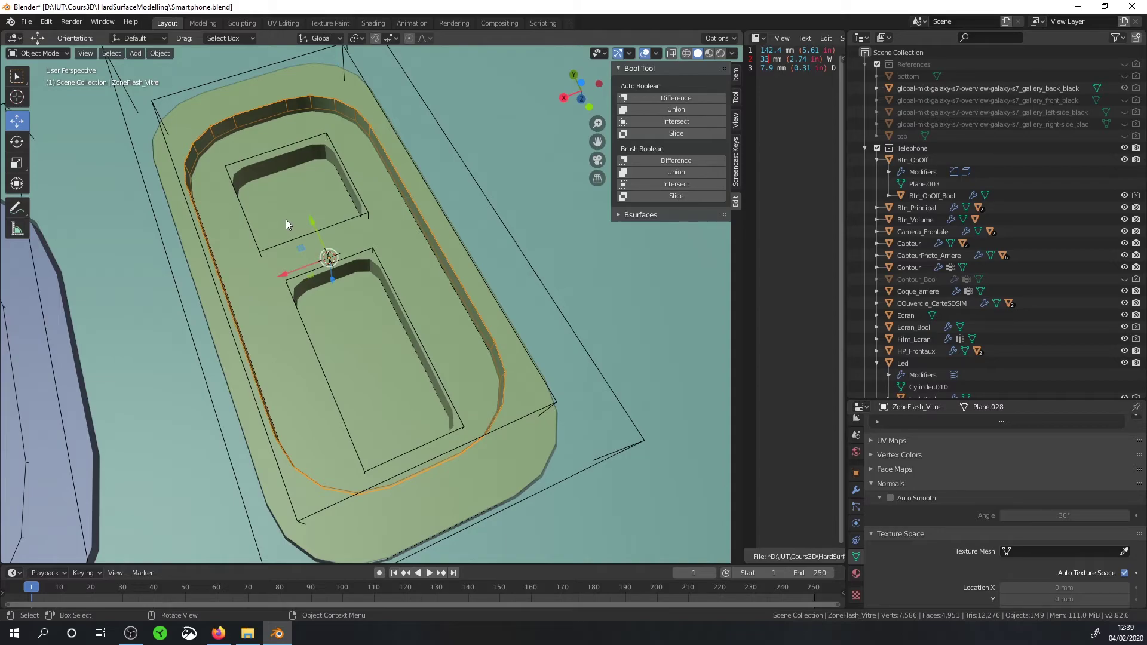
# Step: Duplicate the left cutter in place, cancelling the move and the accidental scale
pyautogui.click(367, 206)
pyautogui.scroll(2, 365, 208)
pyautogui.moveTo(373, 196)
pyautogui.keyDown('shift'); pyautogui.mouseDown(button='middle')
pyautogui.moveTo(475, 246)
pyautogui.moveTo(499, 236)
pyautogui.mouseUp(button='middle'); pyautogui.keyUp('shift')
pyautogui.hotkey('shift', 'd')
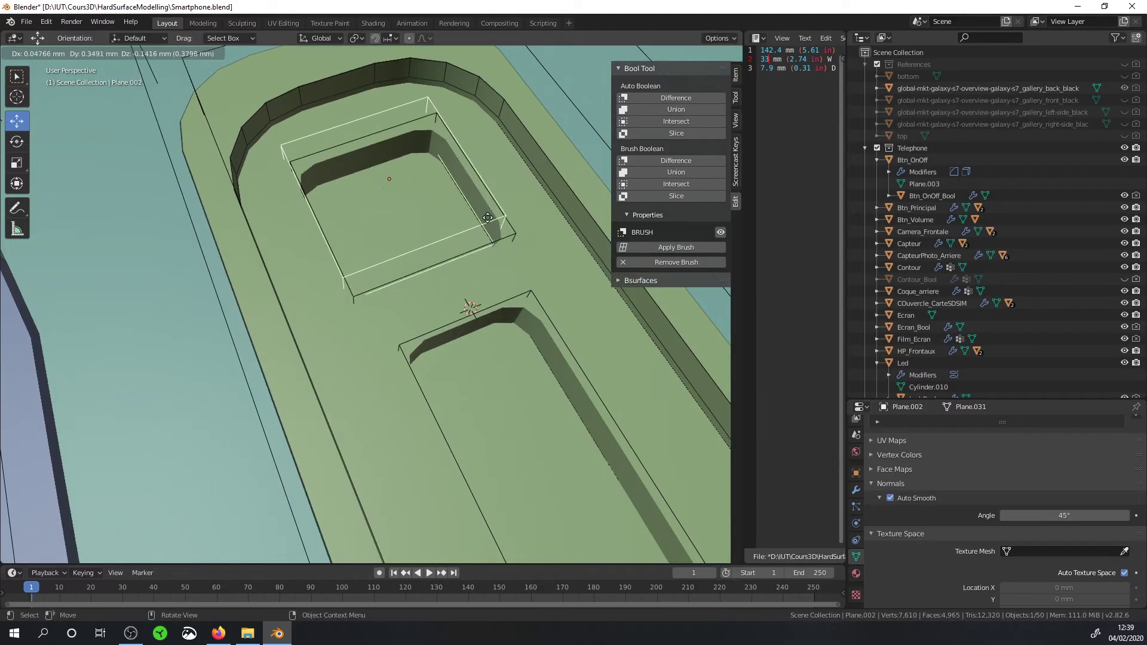
pyautogui.rightClick(487, 218)
pyautogui.press('s')
pyautogui.rightClick(519, 213)
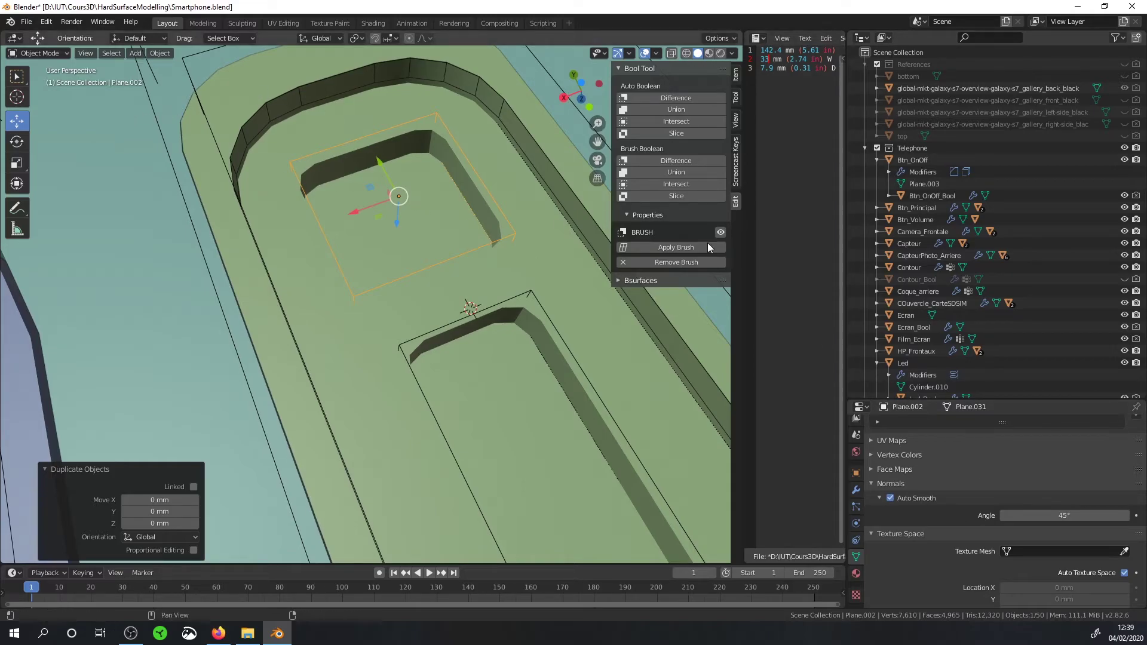
# Step: Enable rendering for the duplicate and rename it to Flash
pyautogui.click(856, 491)
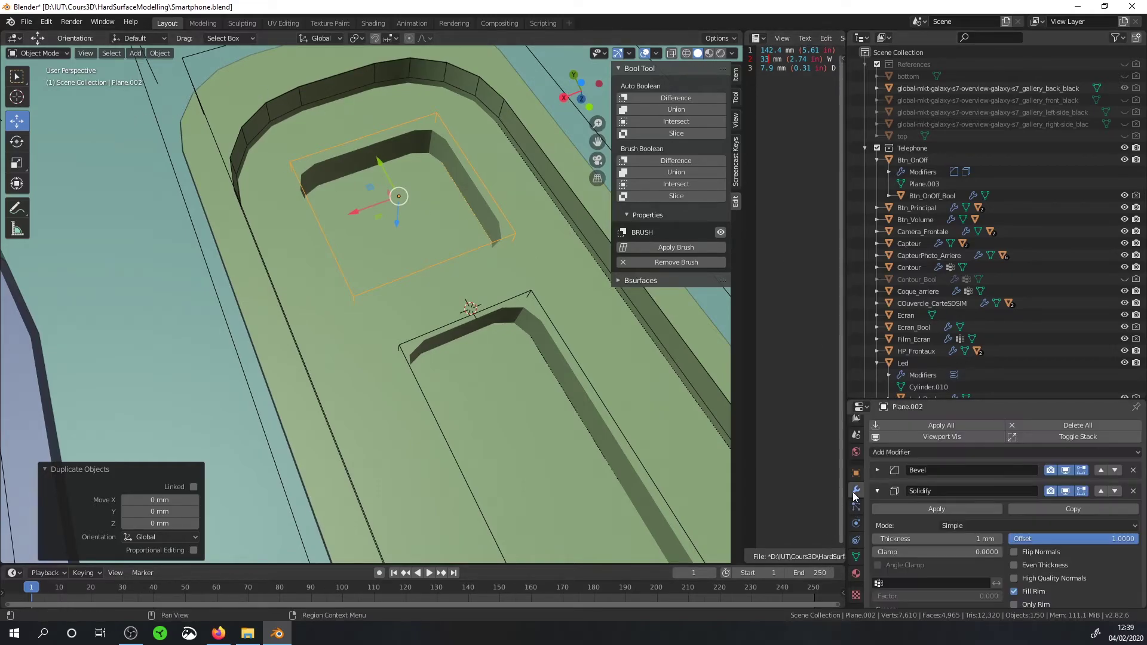
pyautogui.scroll(-5, 1030, 338)
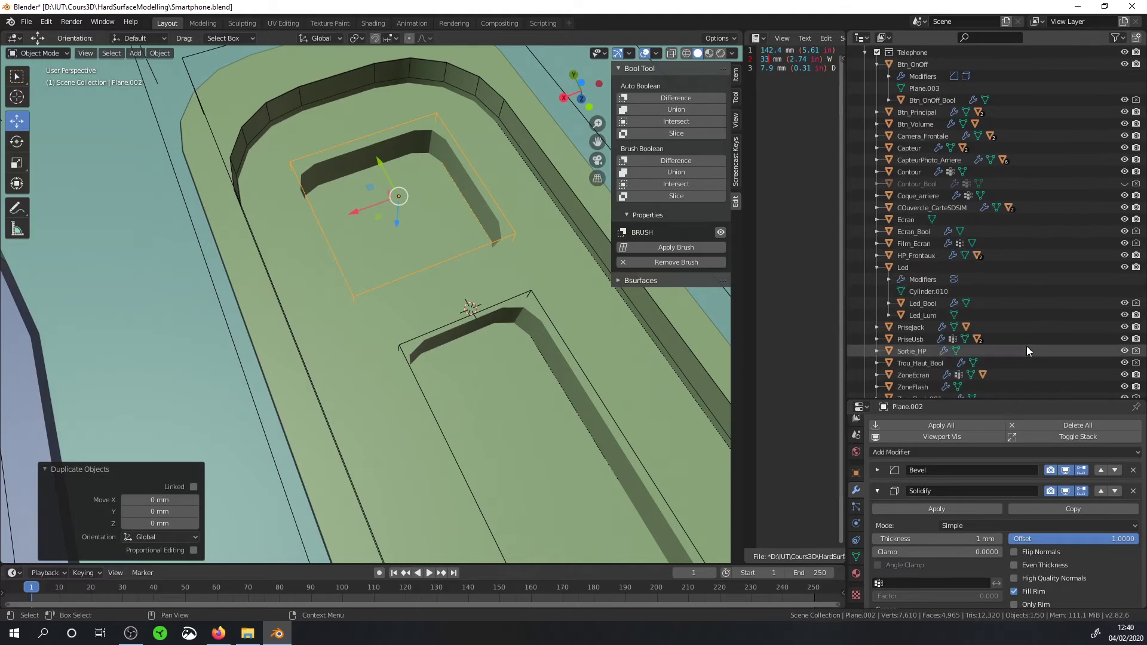
pyautogui.scroll(-5, 1026, 346)
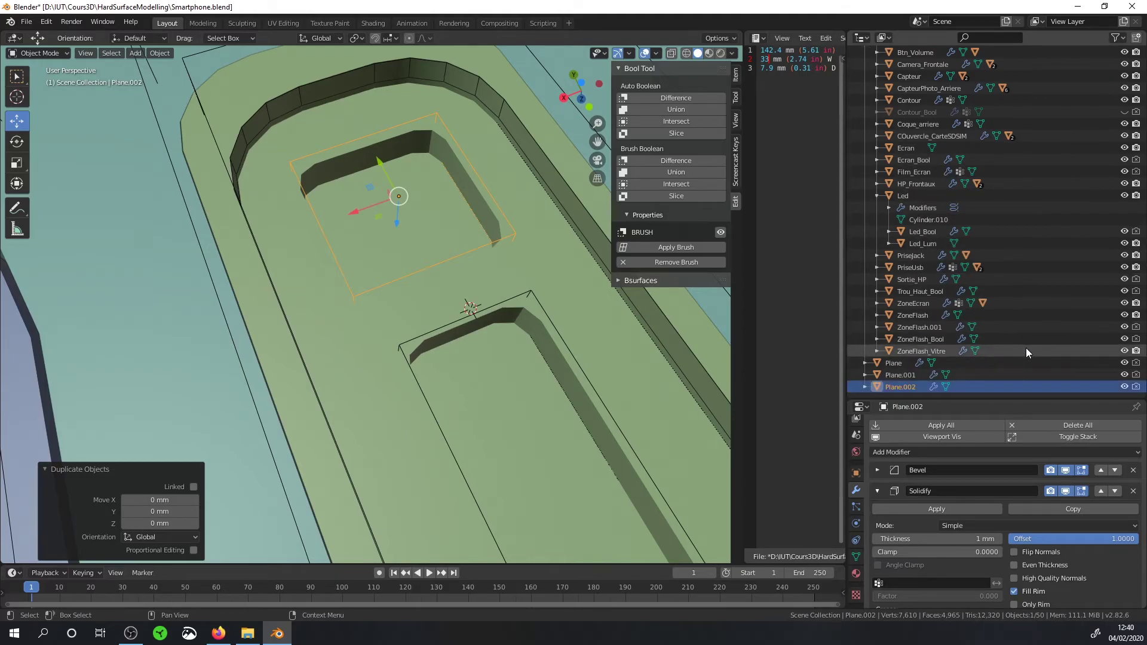
pyautogui.click(1137, 387)
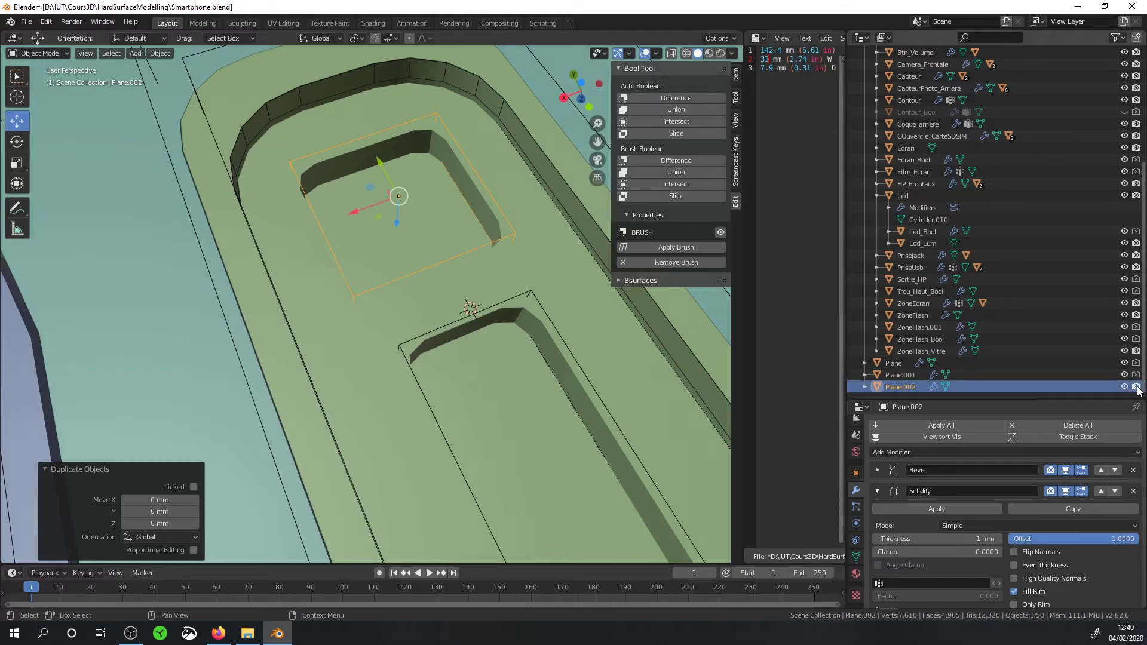
pyautogui.doubleClick(898, 386)
pyautogui.write('Flash')
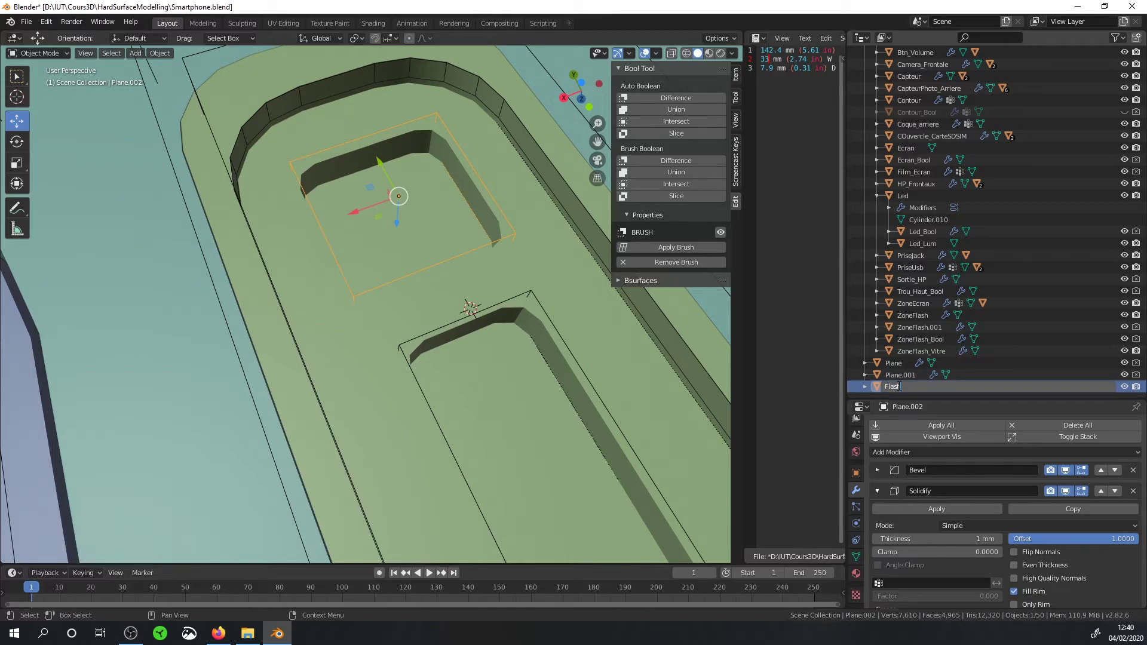
pyautogui.press('Return')
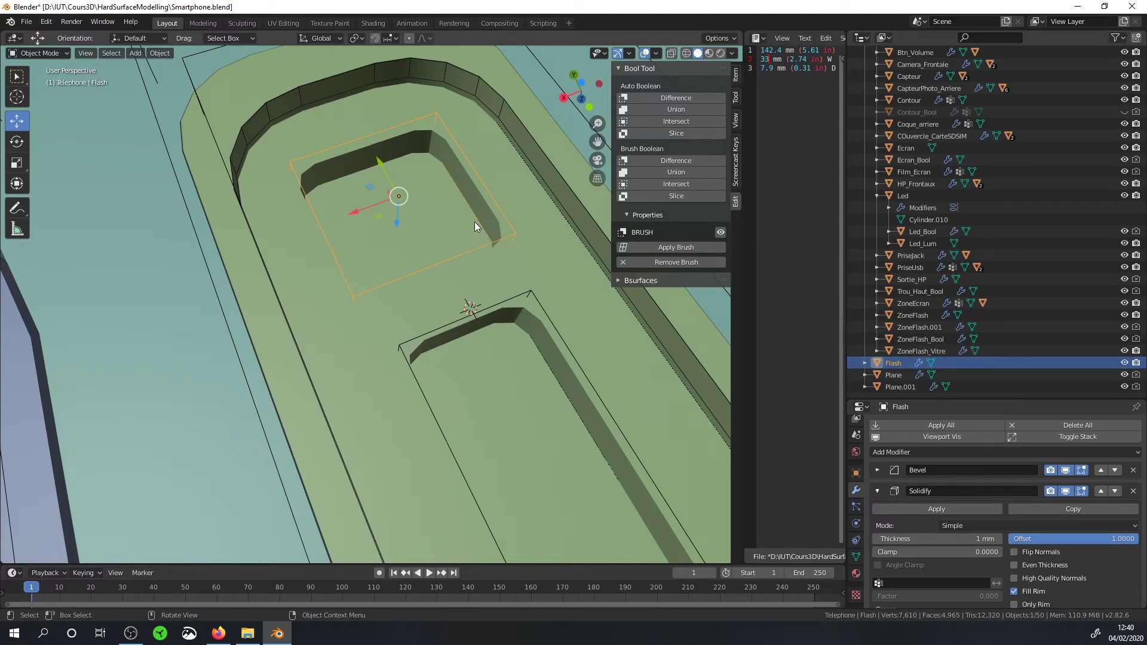
# Step: Display Flash as solid and rename the remaining Plane cutter to Flash_Bool
pyautogui.hotkey('ctrl', 'shift', 'b')
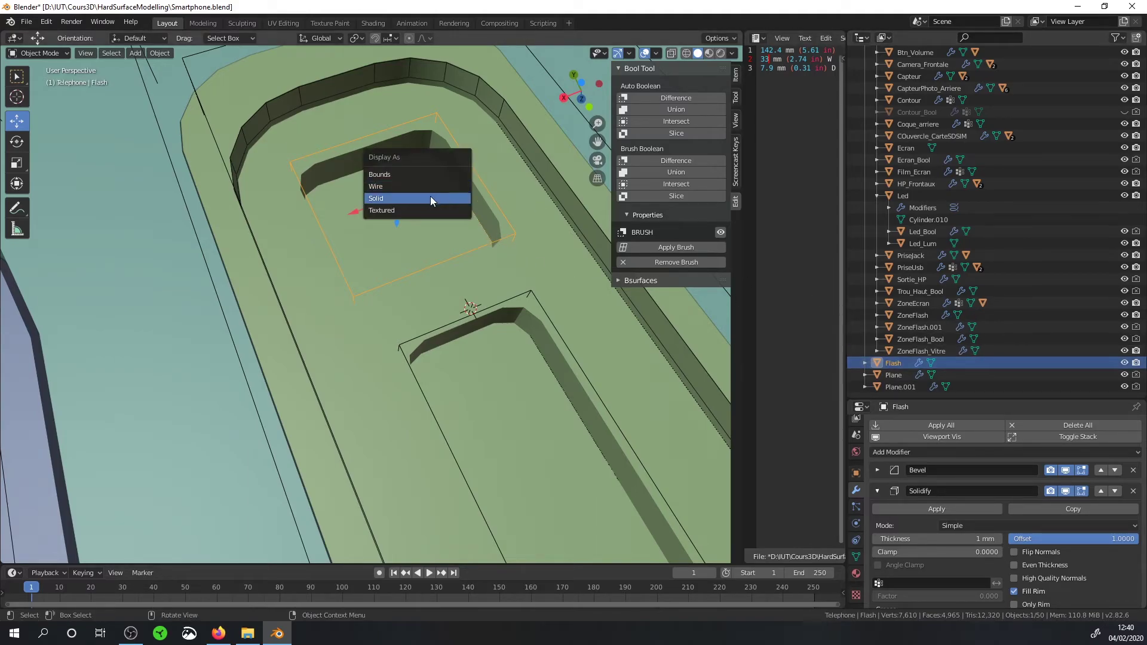
pyautogui.click(428, 199)
pyautogui.moveTo(443, 232)
pyautogui.mouseDown(button='middle')
pyautogui.moveTo(446, 214)
pyautogui.moveTo(380, 239)
pyautogui.mouseUp(button='middle')
pyautogui.click(369, 247)
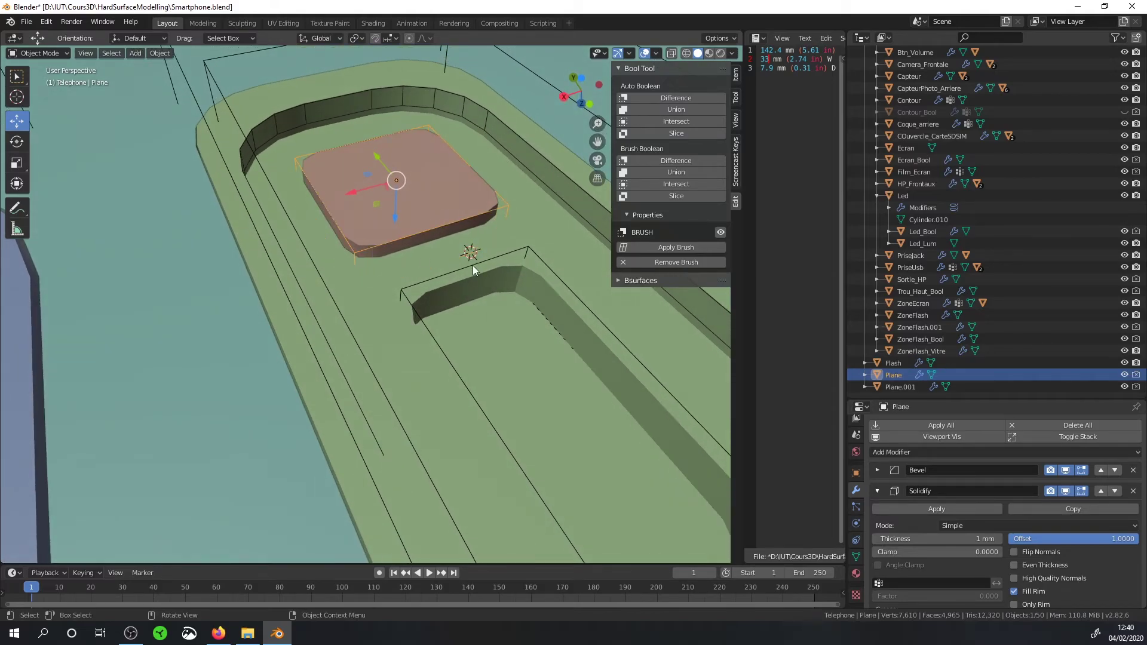
pyautogui.doubleClick(903, 375)
pyautogui.write('Flash_Bo')
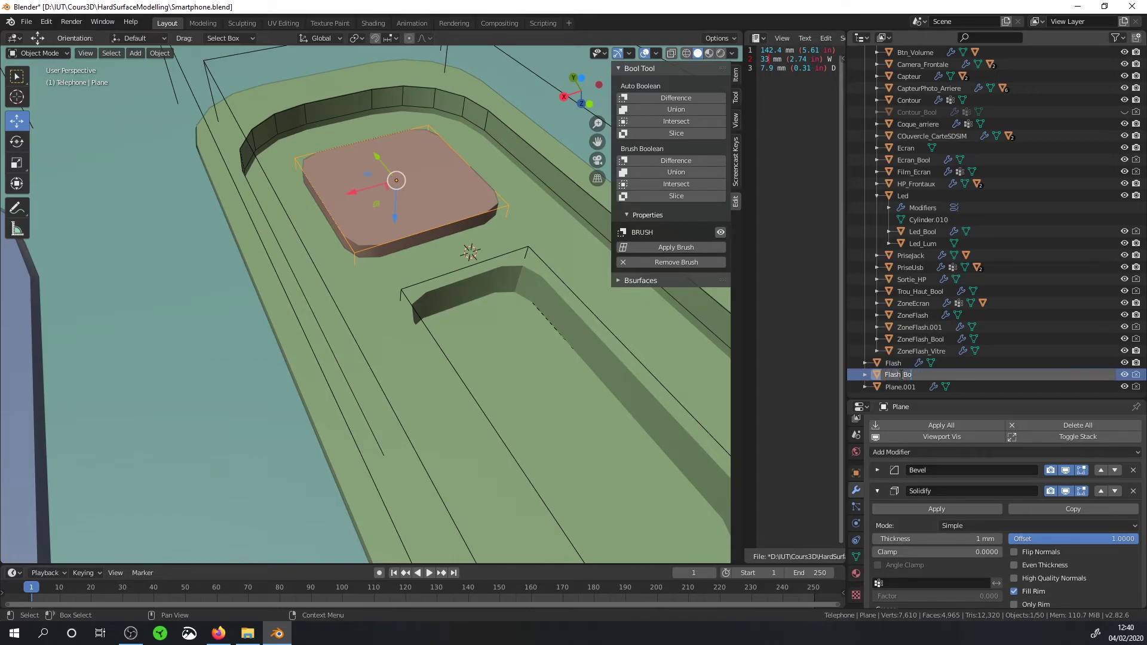
pyautogui.write('l')
pyautogui.press('Return')
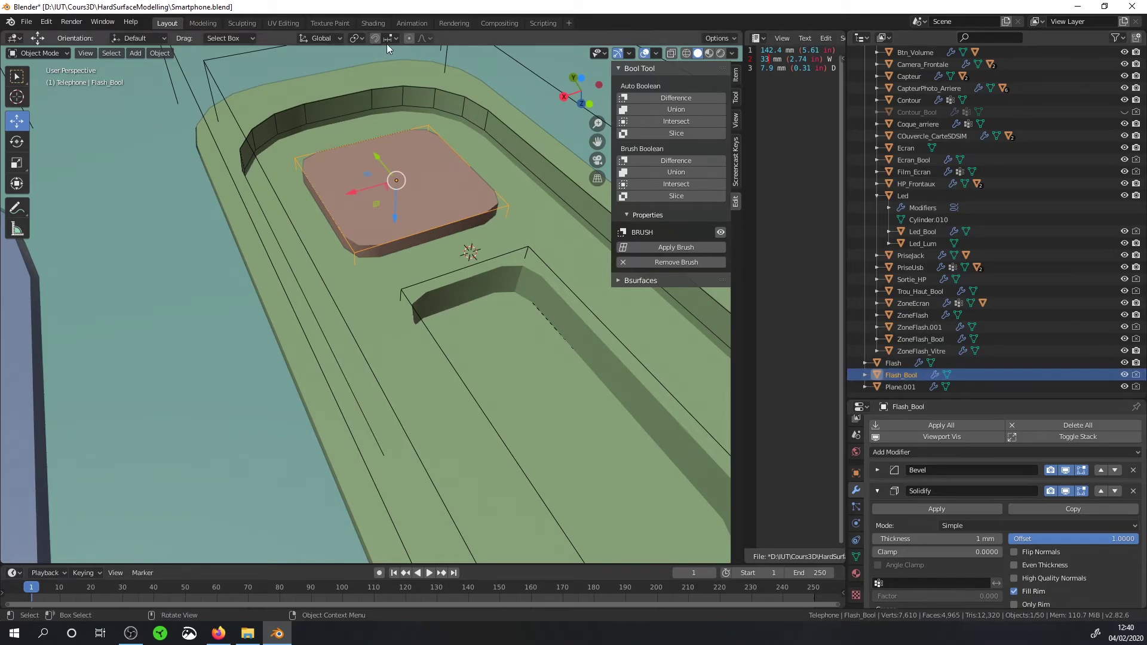
# Step: Raise Flash about 0.3 mm and set its Solidify thickness to 0.5 mm
pyautogui.click(385, 231)
pyautogui.moveTo(385, 230)
pyautogui.mouseDown(button='middle')
pyautogui.moveTo(435, 210)
pyautogui.moveTo(419, 191)
pyautogui.moveTo(407, 209)
pyautogui.moveTo(412, 193)
pyautogui.mouseUp(button='middle')
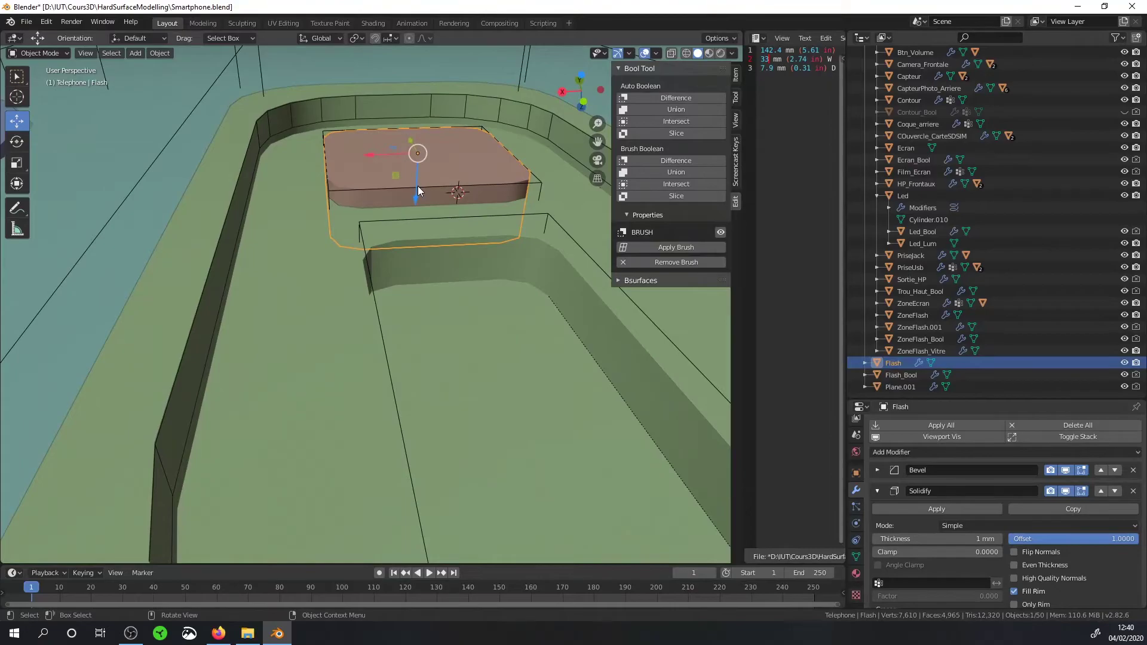
pyautogui.moveTo(413, 189); pyautogui.dragTo(422, 205)
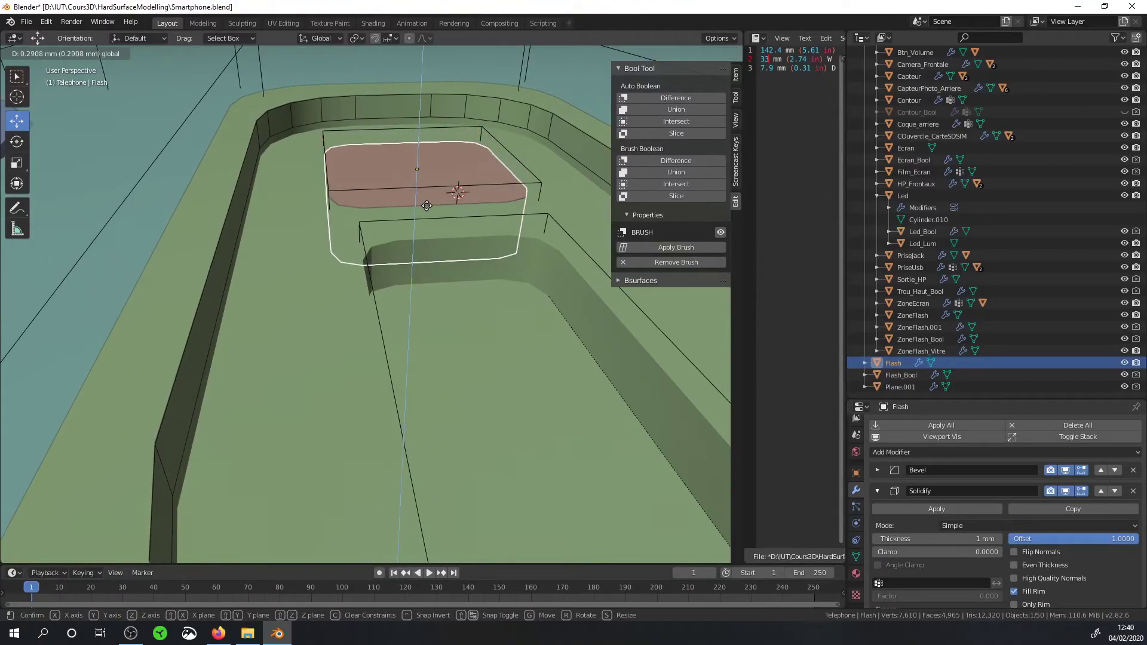
pyautogui.moveTo(425, 205); pyautogui.dragTo(427, 206)
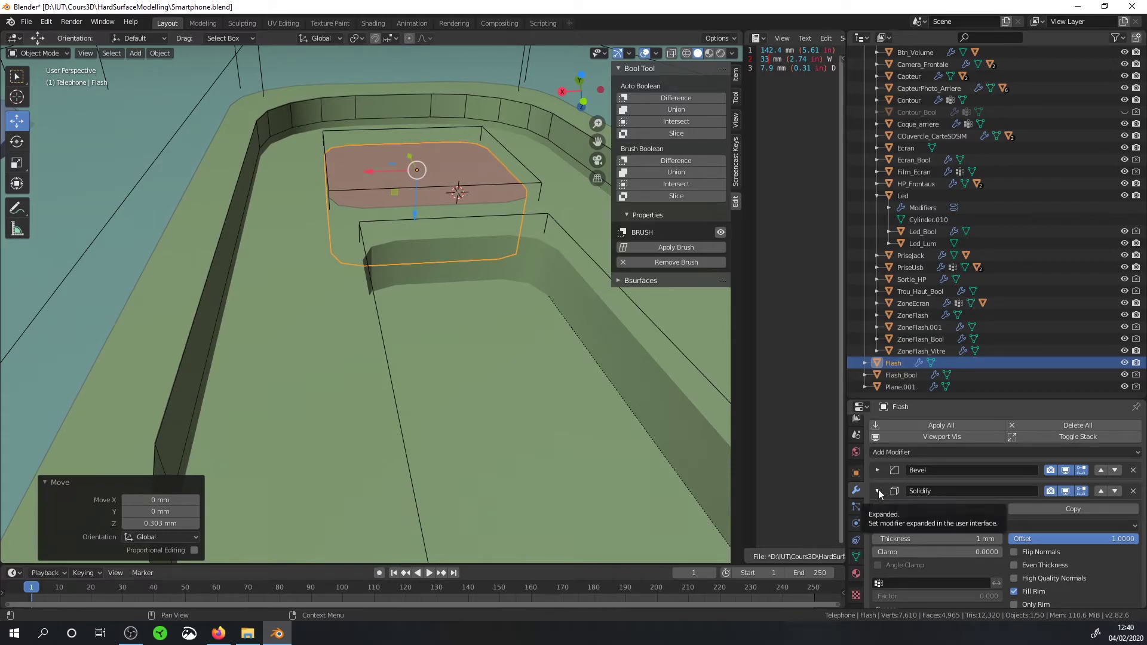
pyautogui.click(976, 540)
pyautogui.write('0.5')
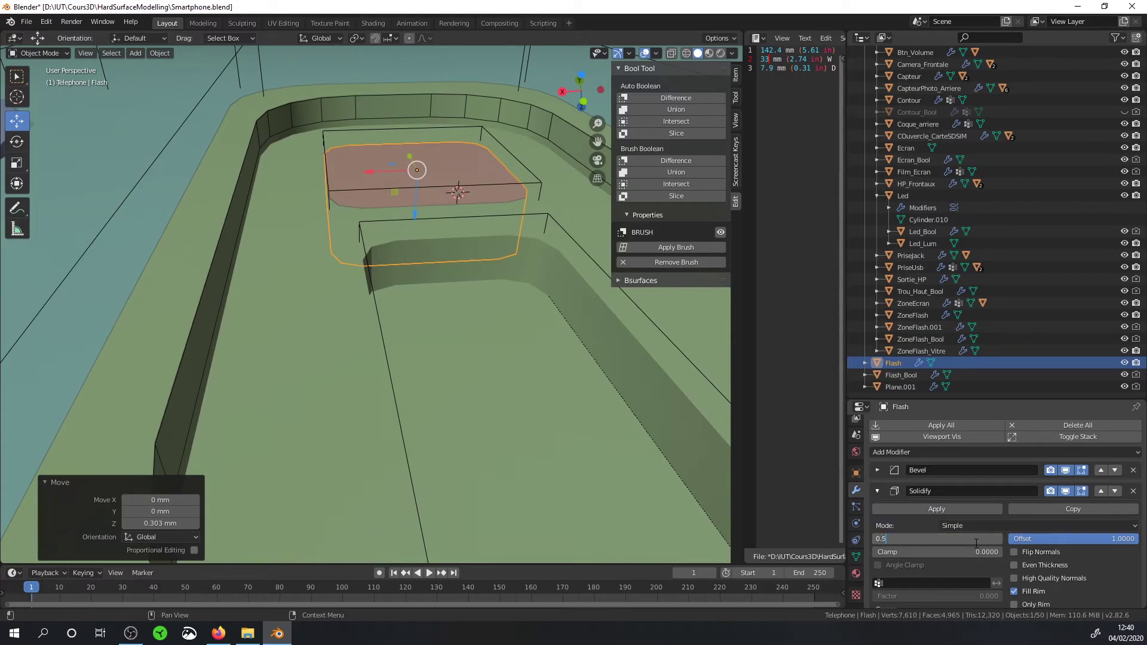
pyautogui.press('Return')
# Step: Apply Flash's scale
pyautogui.moveTo(590, 274); pyautogui.dragTo(382, 192, button='middle')
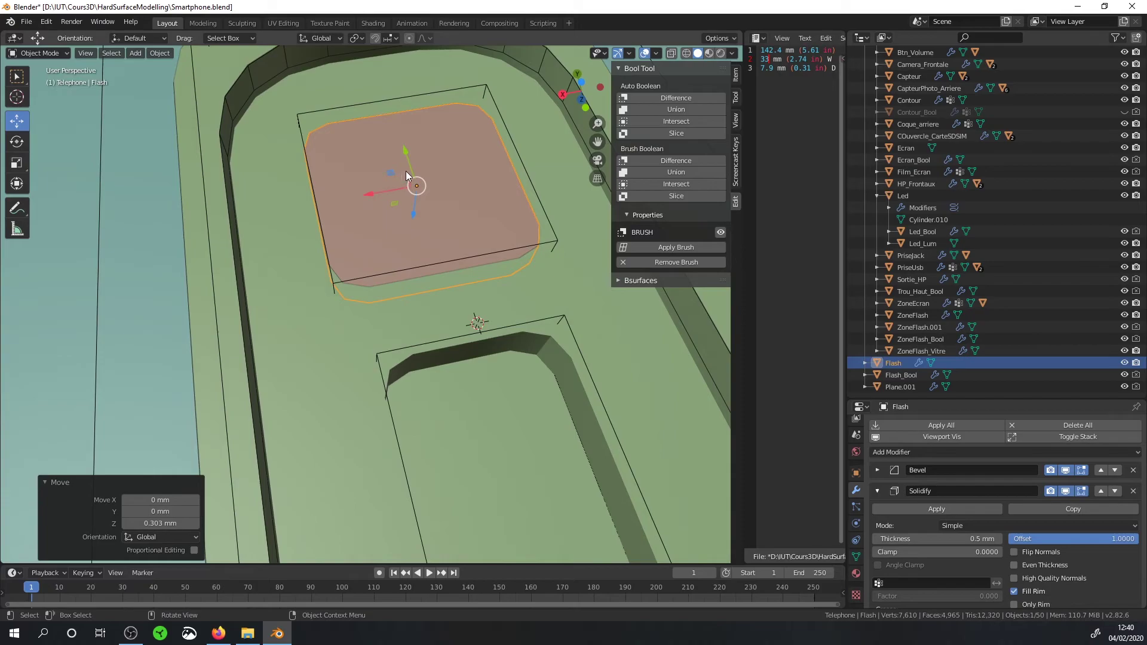
pyautogui.scroll(-5, 418, 126)
pyautogui.scroll(1, 418, 128)
pyautogui.scroll(2, 415, 143)
pyautogui.hotkey('ctrl', 'a')
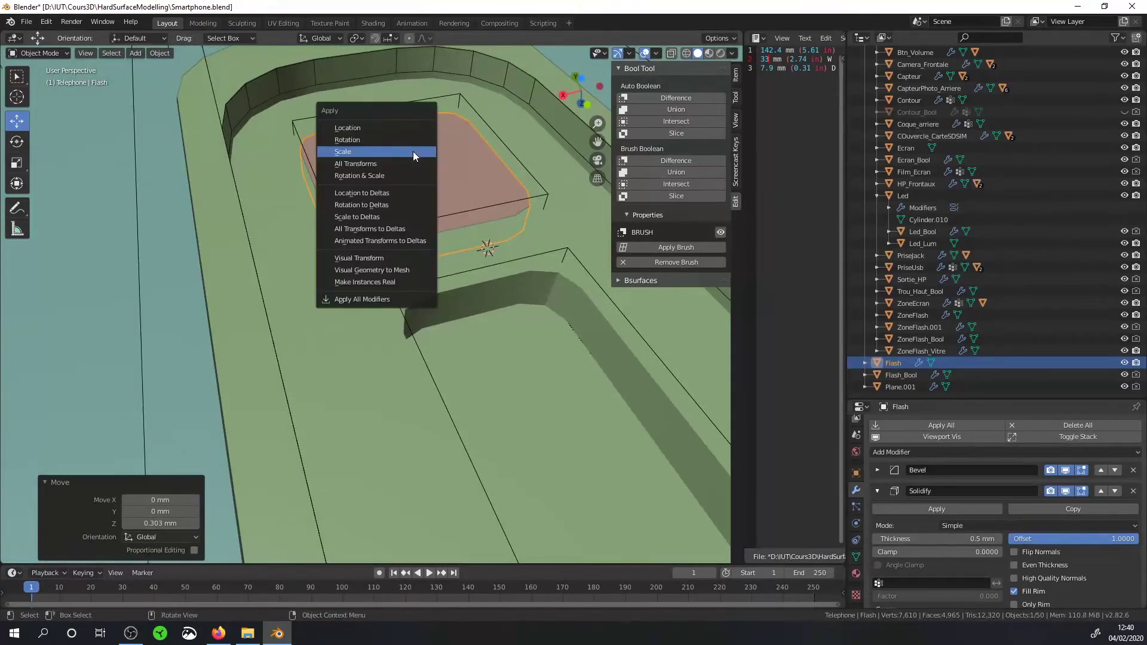
pyautogui.click(413, 152)
pyautogui.moveTo(413, 152)
pyautogui.mouseDown(button='middle')
pyautogui.moveTo(458, 160)
pyautogui.moveTo(462, 195)
pyautogui.mouseUp(button='middle')
pyautogui.scroll(2, 474, 242)
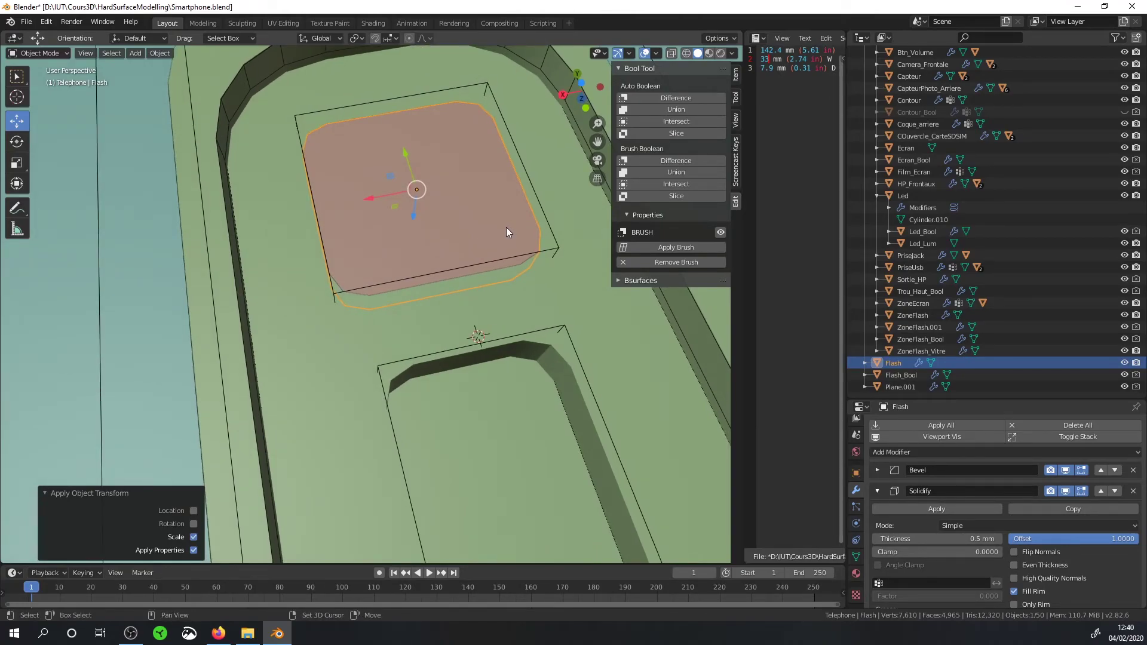
# Step: Duplicate Flash in place and scale the copy down to about half size (0.53)
pyautogui.hotkey('shift', 'd')
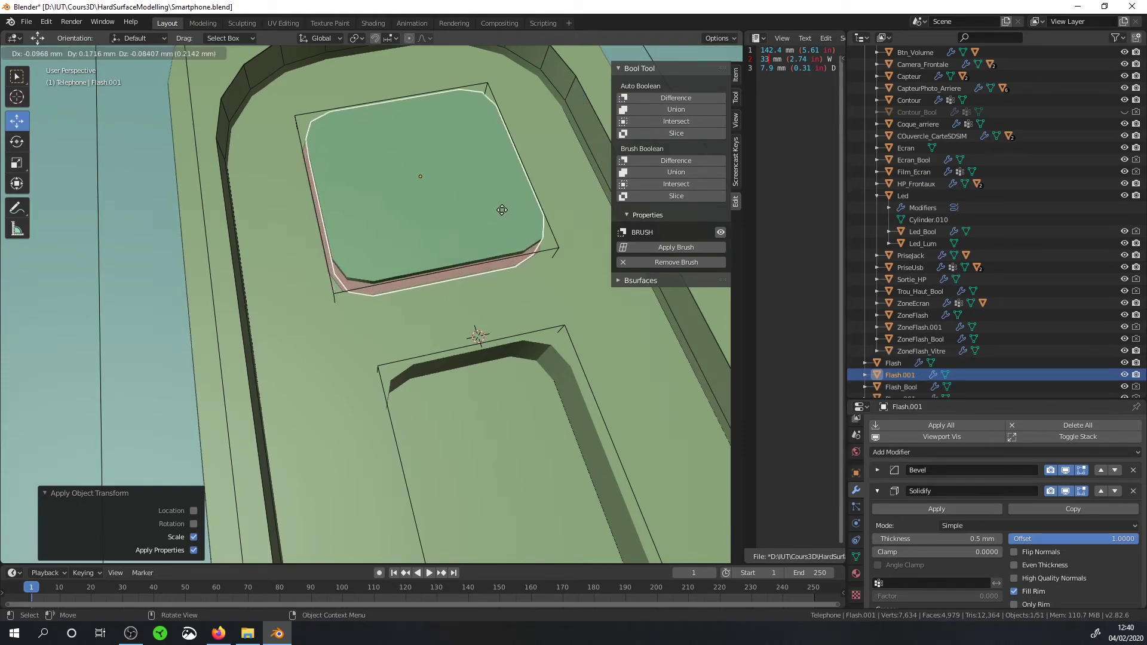
pyautogui.press('Escape')
pyautogui.press('s')
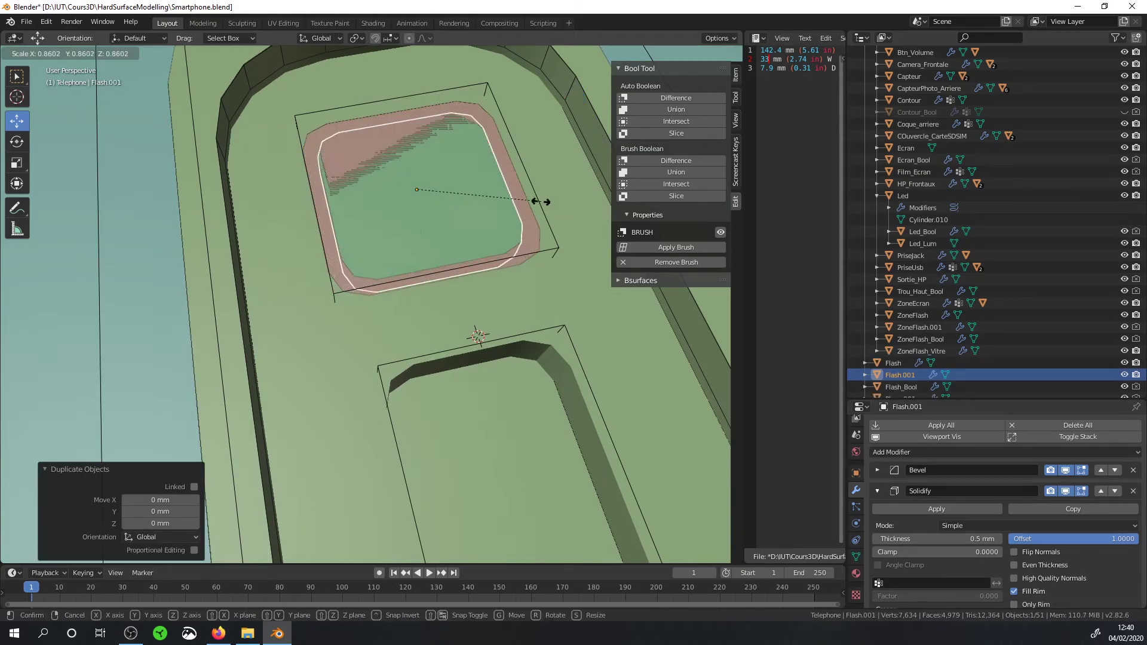
pyautogui.click(487, 200)
pyautogui.moveTo(487, 200); pyautogui.dragTo(463, 179, button='middle')
# Step: Lower Flash.001 slightly along Z and apply its scale
pyautogui.press('g')
pyautogui.press('z')
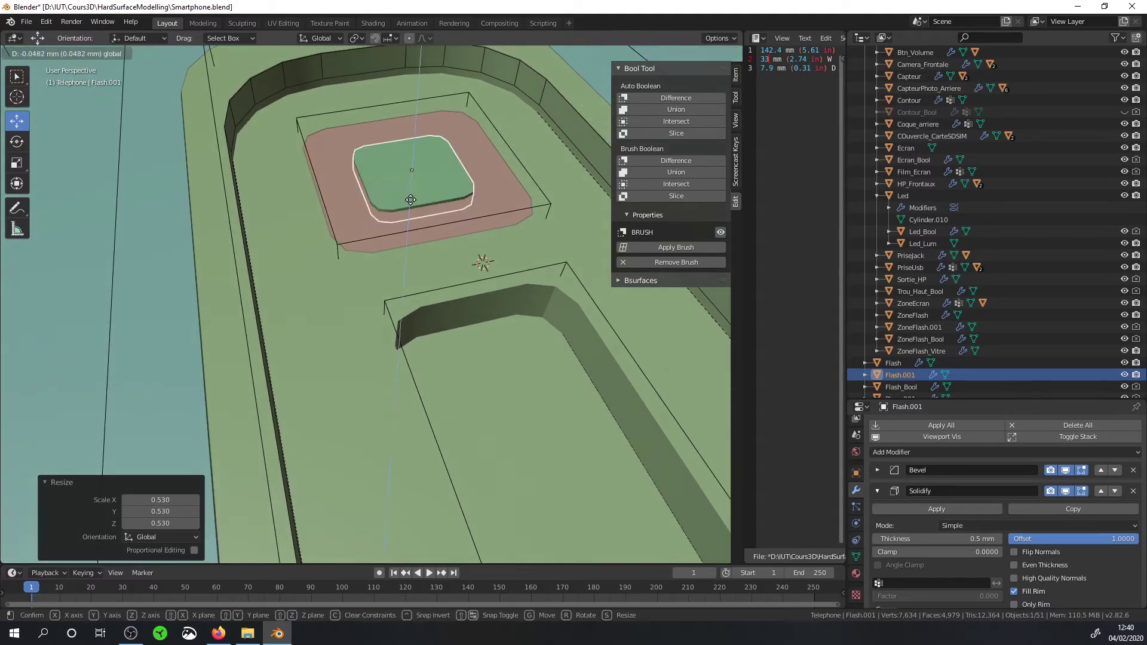
pyautogui.click(417, 201)
pyautogui.scroll(2, 424, 197)
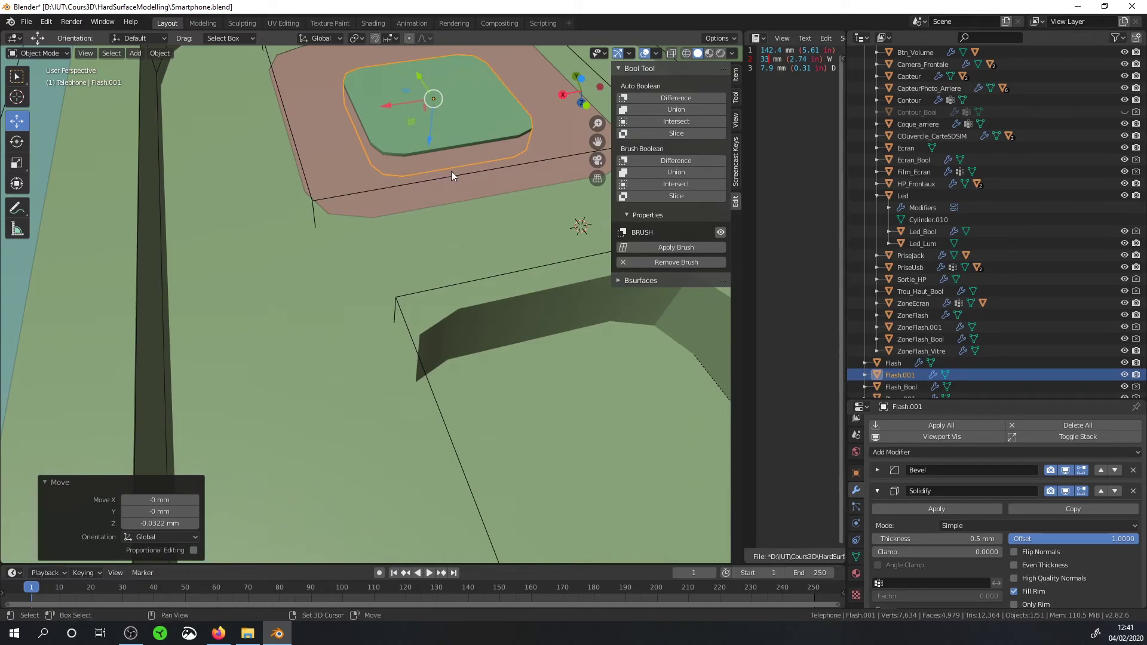
pyautogui.hotkey('ctrl', 'a')
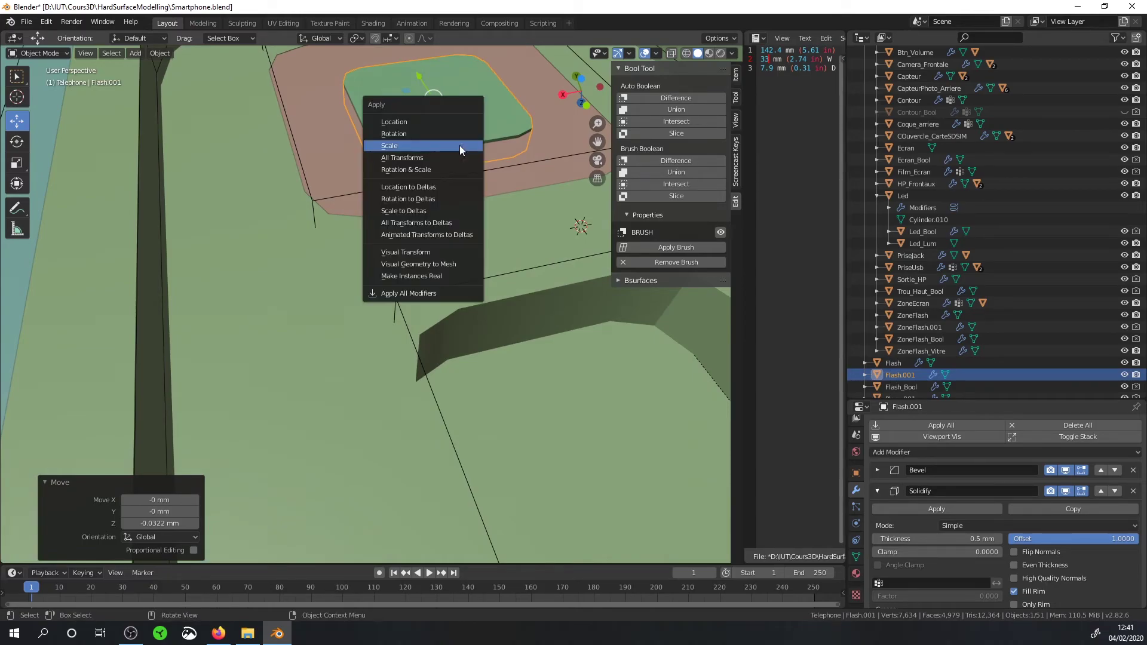
pyautogui.click(460, 145)
# Step: Reduce Flash.001's Bevel width to 0.2 mm
pyautogui.moveTo(462, 142); pyautogui.dragTo(457, 177, button='middle')
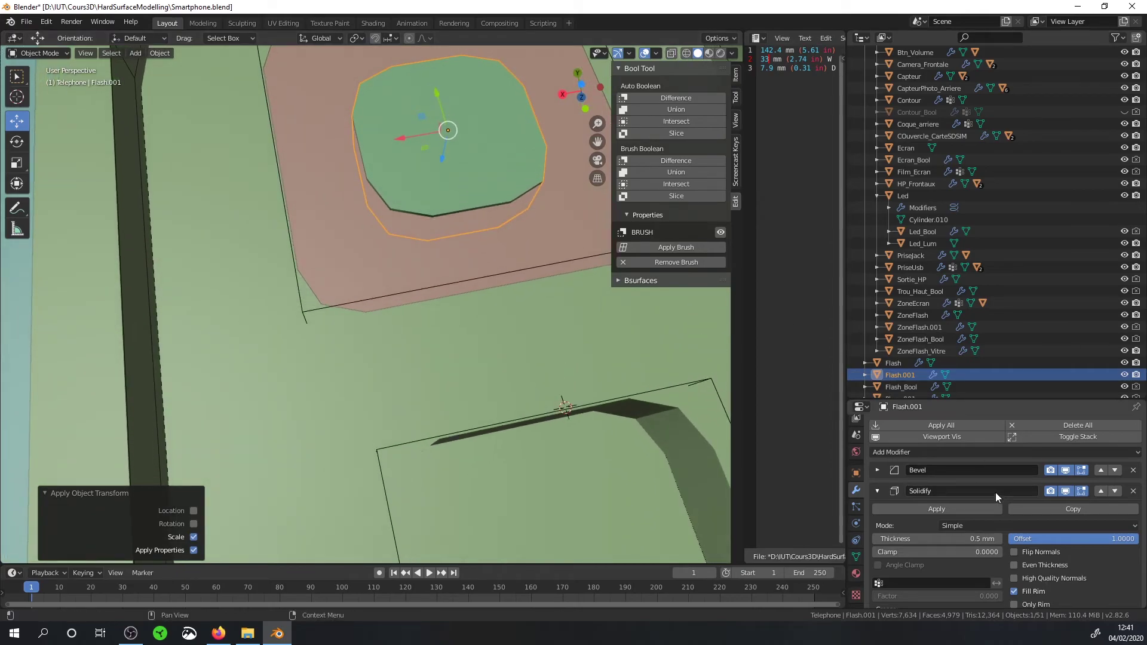
pyautogui.click(877, 470)
pyautogui.click(1053, 505)
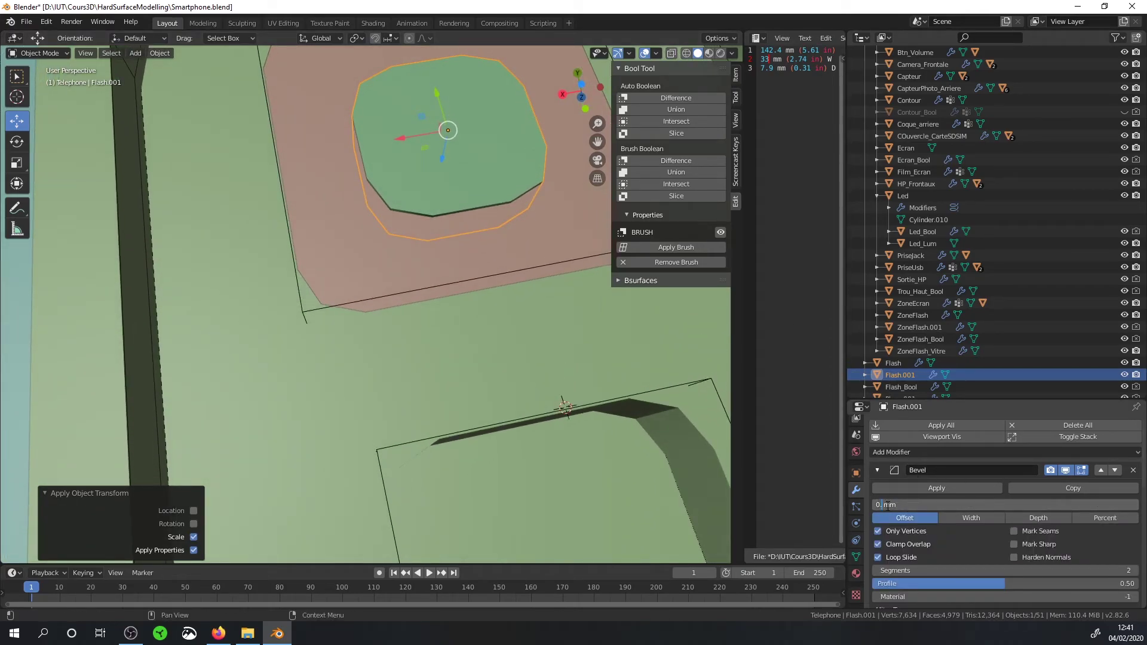
pyautogui.write('2')
pyautogui.press('Return')
pyautogui.moveTo(497, 212); pyautogui.dragTo(483, 217, button='middle')
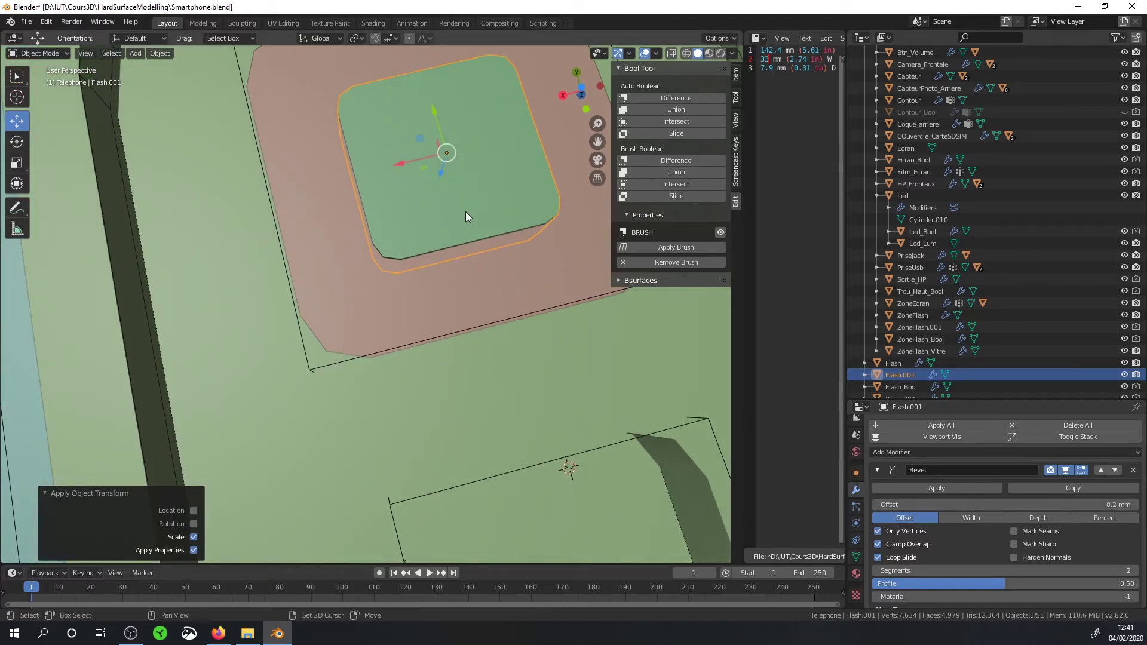
# Step: Duplicate Flash.001 and cut it from Flash as a Bool Tool difference brush
pyautogui.hotkey('shift', 'd')
pyautogui.rightClick(493, 217)
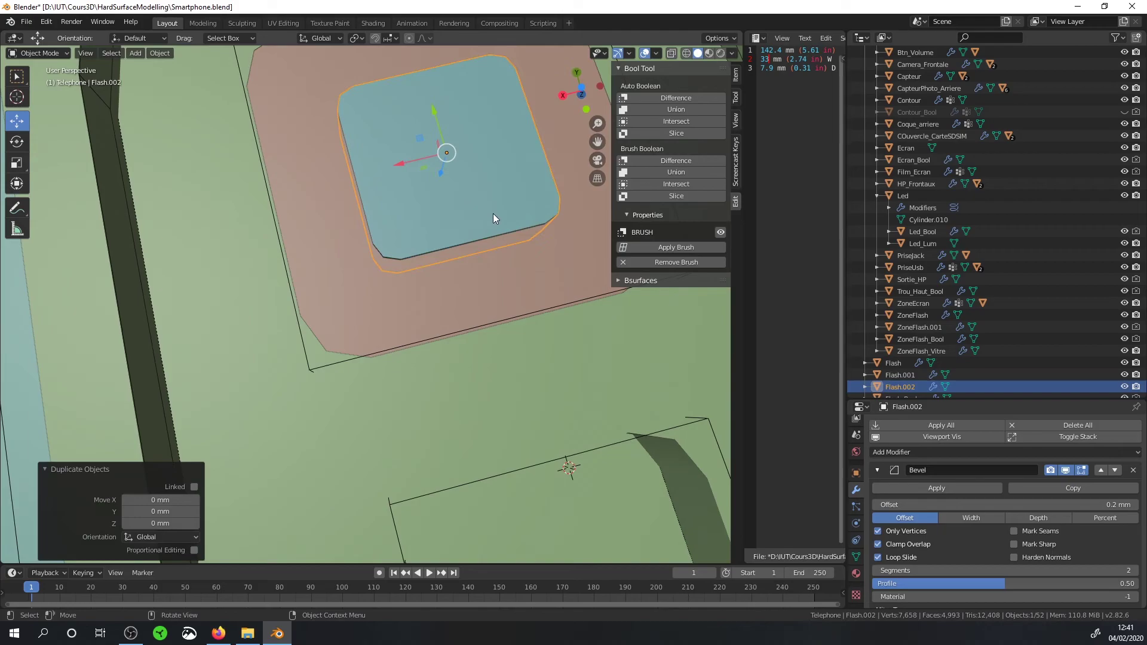
pyautogui.keyDown('shift'); pyautogui.click(571, 237); pyautogui.keyUp('shift')
pyautogui.click(665, 161)
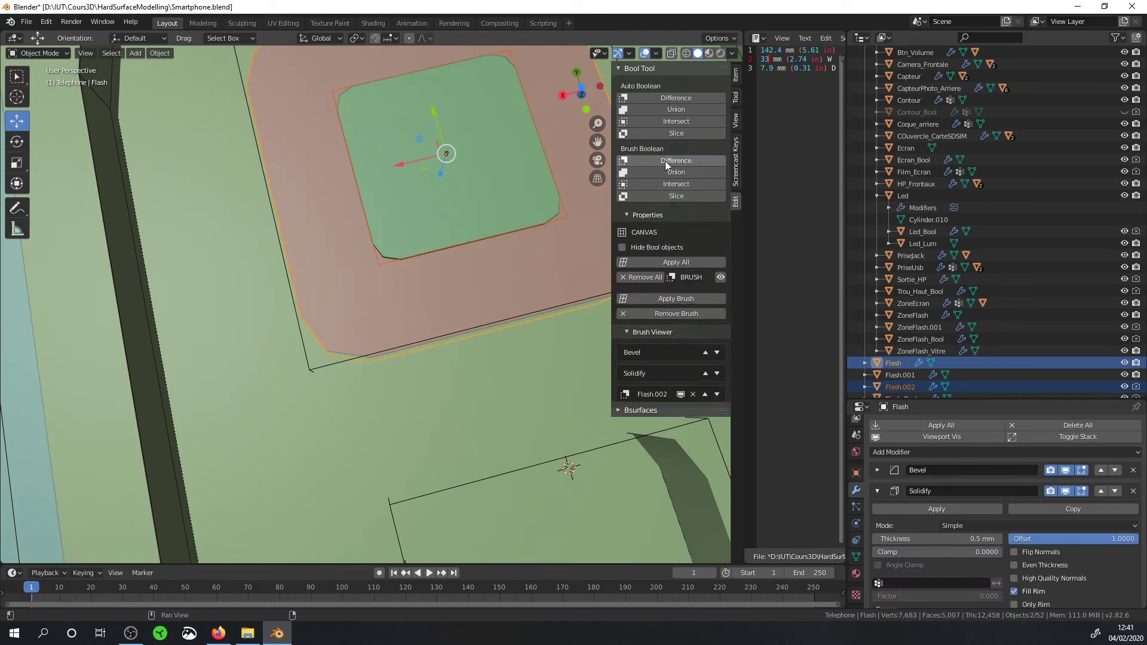
pyautogui.moveTo(486, 216)
pyautogui.mouseDown(button='middle')
pyautogui.moveTo(491, 184)
pyautogui.moveTo(421, 235)
pyautogui.mouseUp(button='middle')
# Step: Raise Flash.001 by 0.127 mm along Z
pyautogui.click(461, 220)
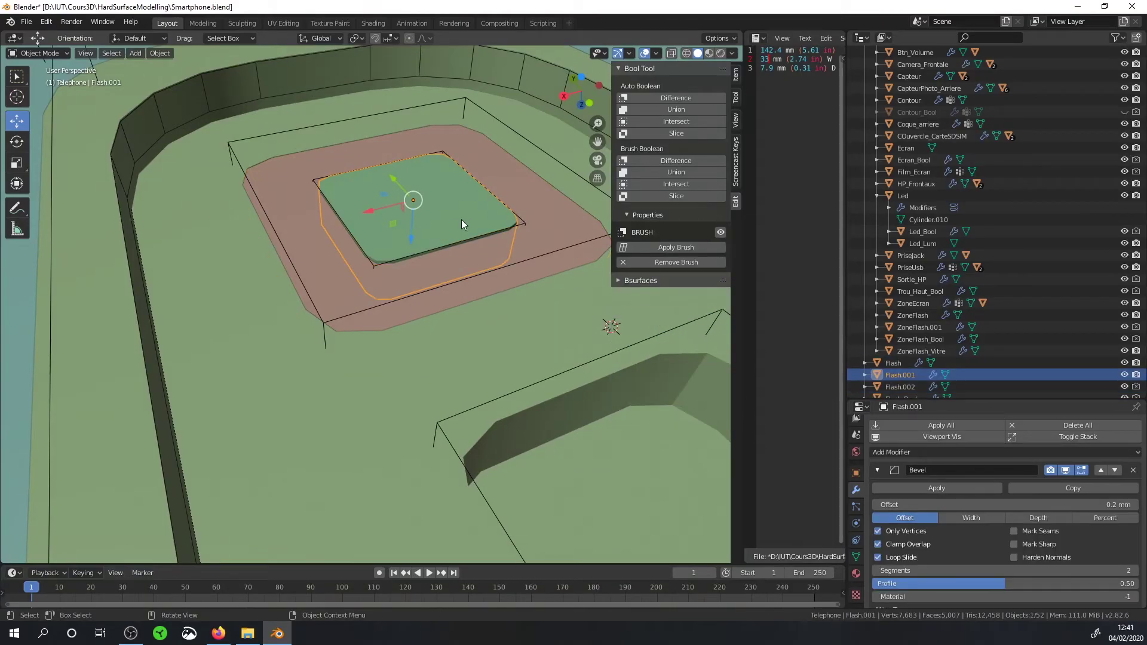
pyautogui.press('g')
pyautogui.press('z')
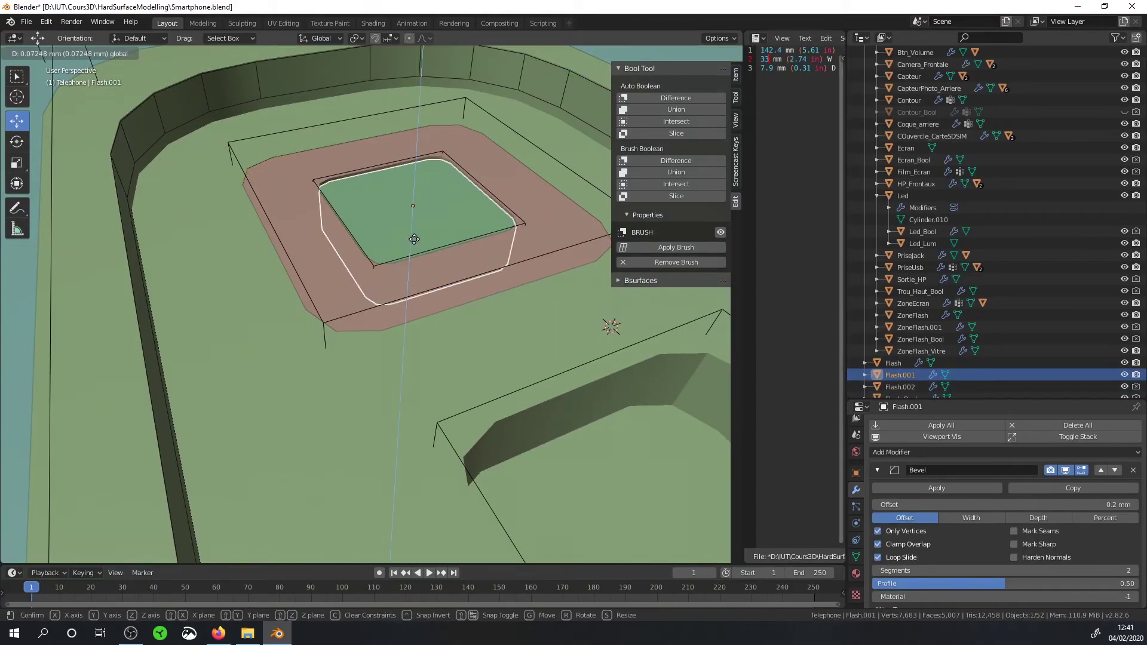
pyautogui.click(424, 243)
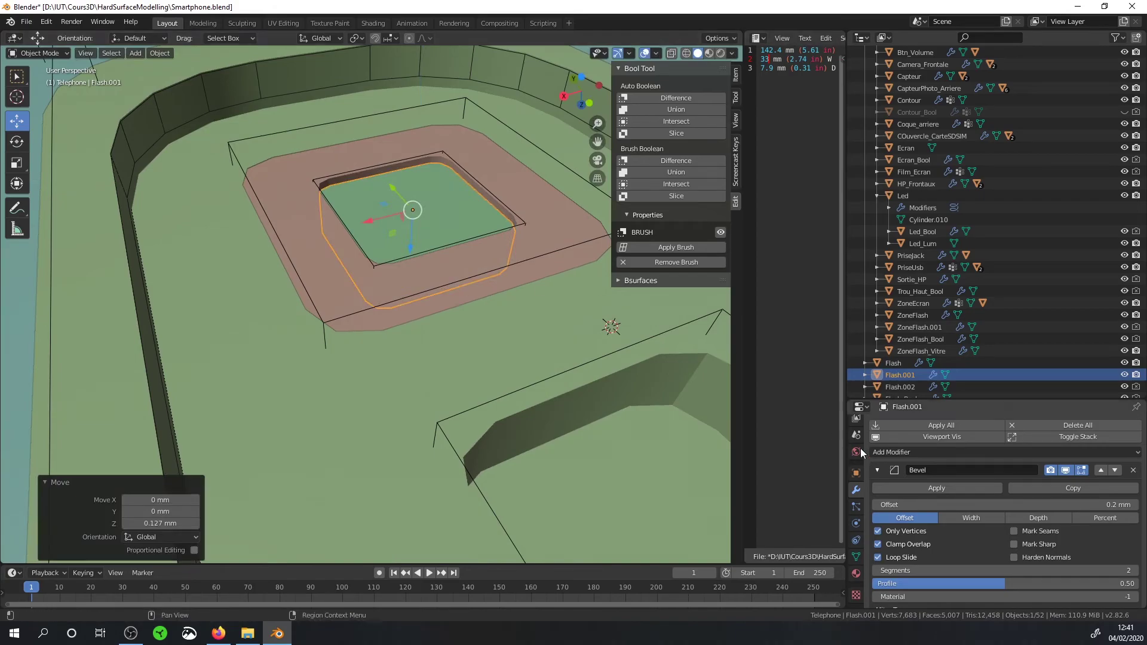
# Step: Add a second Bevel modifier to Flash.001 with limit method Angle
pyautogui.click(877, 471)
pyautogui.click(884, 452)
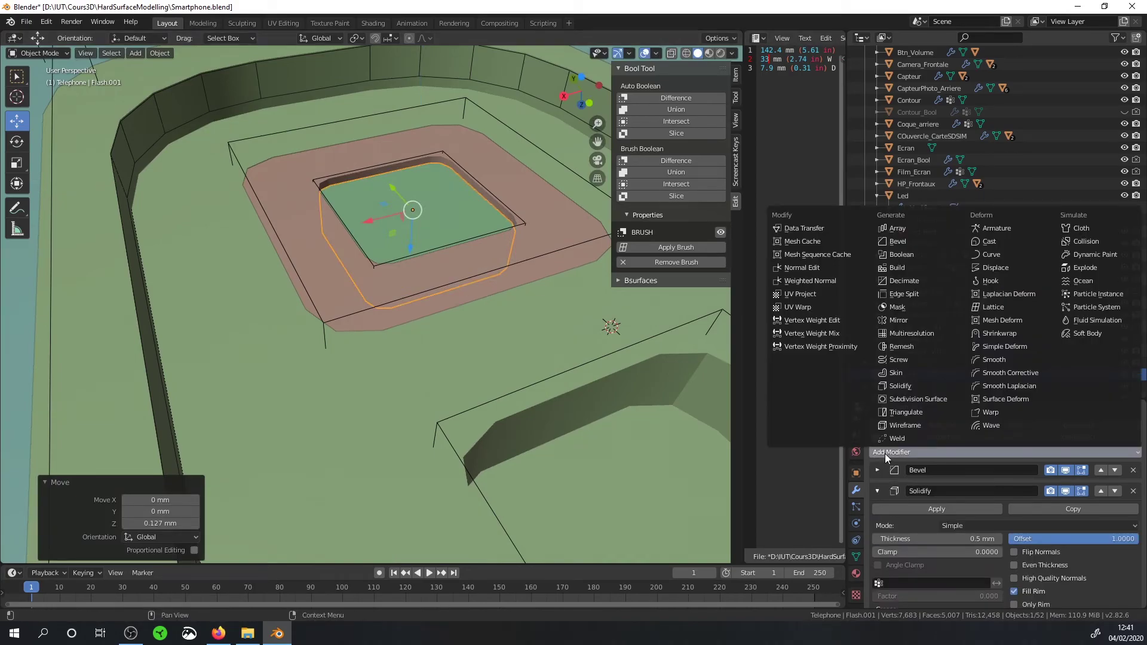
pyautogui.click(897, 245)
pyautogui.scroll(-3, 971, 543)
pyautogui.scroll(-3, 973, 553)
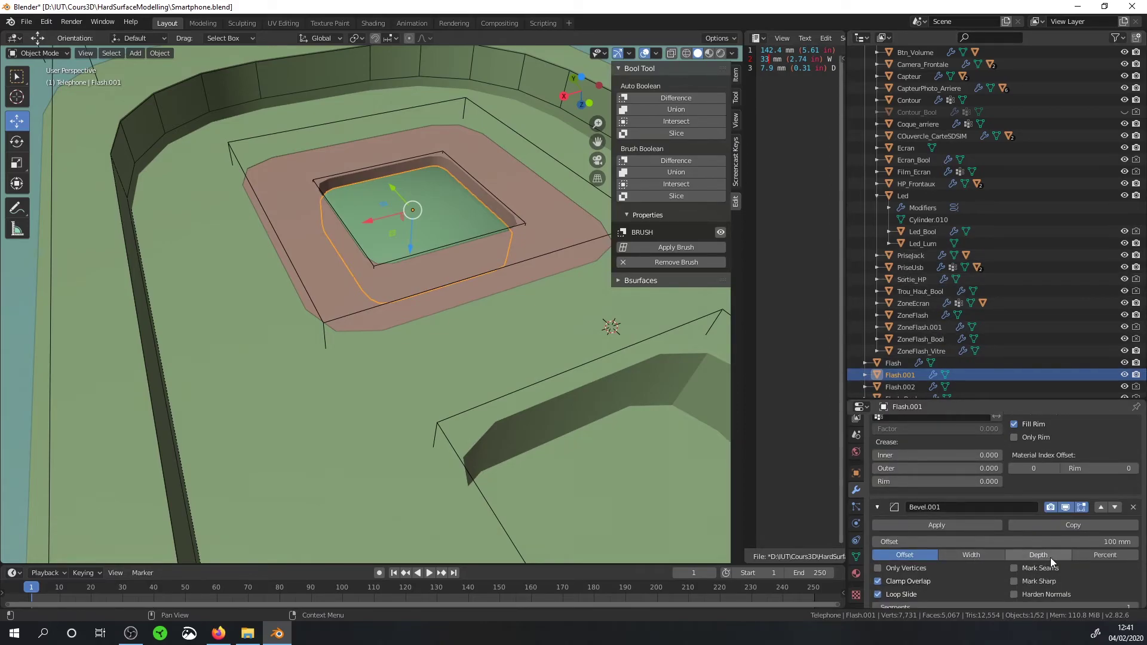
pyautogui.scroll(-2, 998, 557)
pyautogui.scroll(-3, 1030, 550)
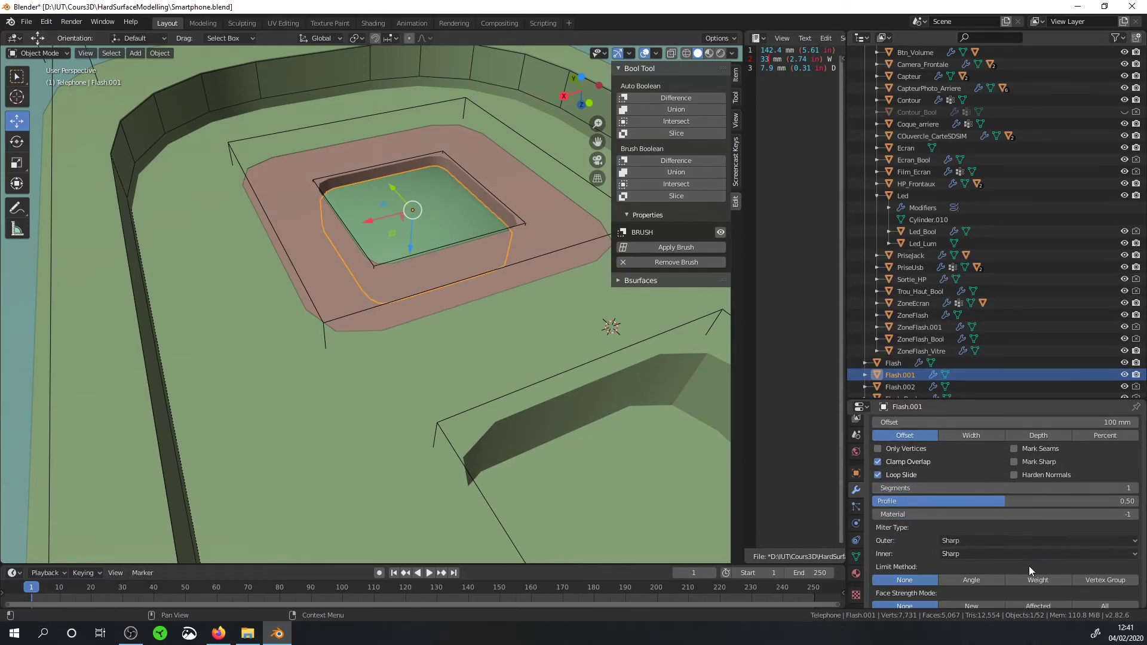
pyautogui.click(974, 579)
pyautogui.scroll(3, 478, 258)
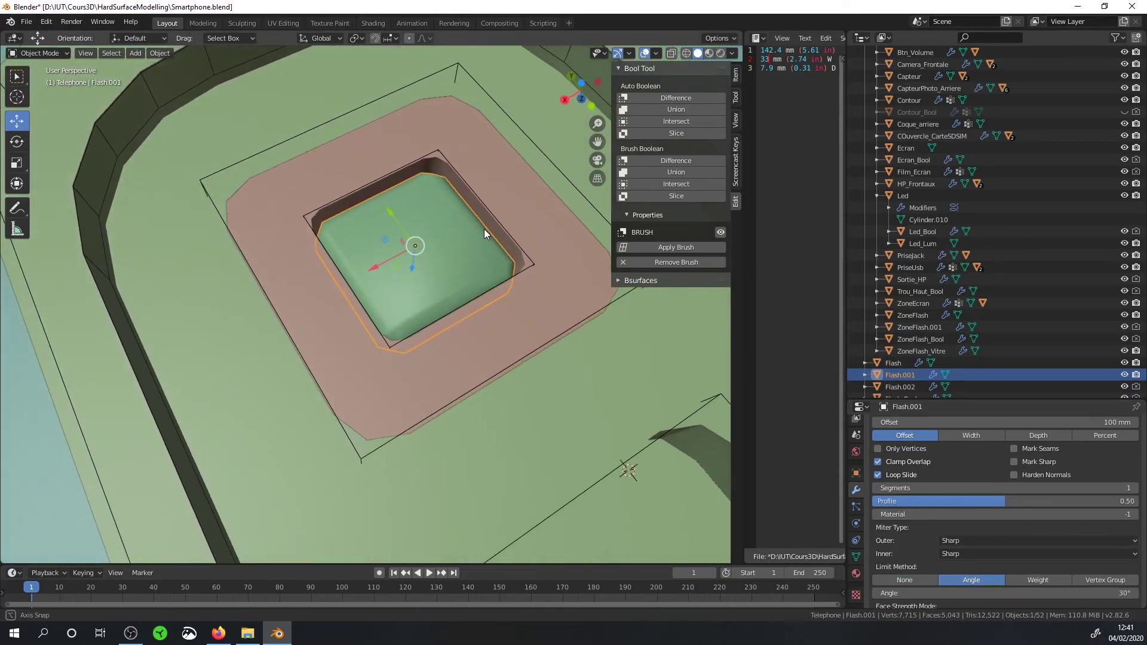
# Step: Lower Flash.001 slightly into the recess
pyautogui.moveTo(484, 228); pyautogui.dragTo(393, 257, button='middle')
pyautogui.moveTo(415, 263); pyautogui.dragTo(416, 267)
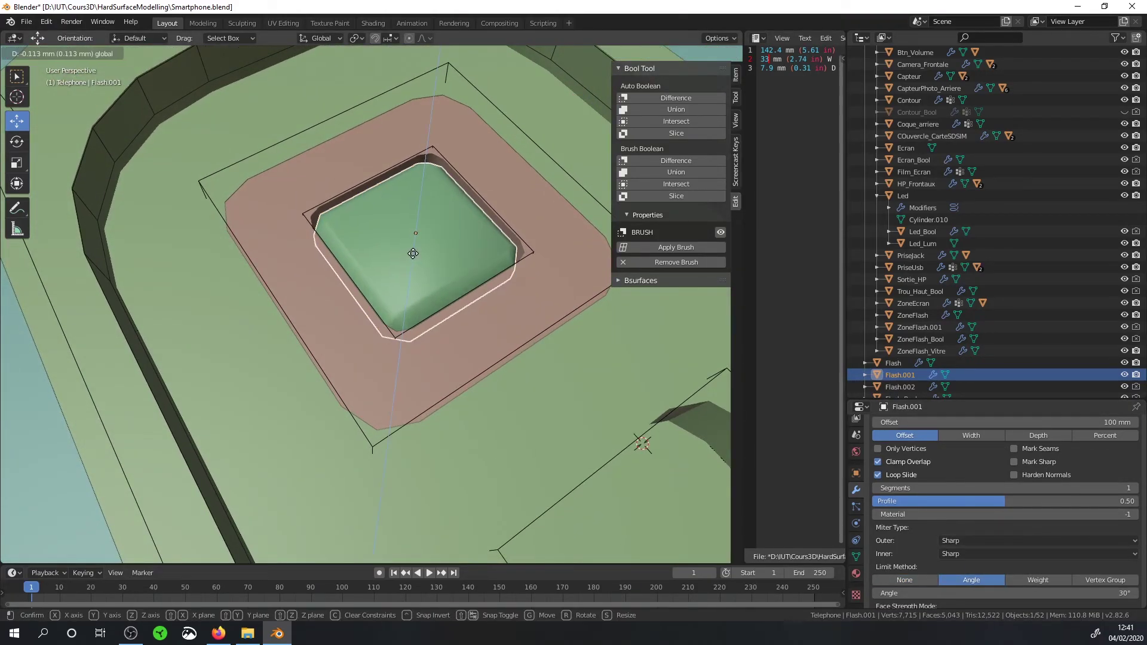
pyautogui.scroll(-3, 442, 280)
pyautogui.moveTo(448, 289)
pyautogui.mouseDown(button='middle')
pyautogui.moveTo(418, 245)
pyautogui.moveTo(494, 230)
pyautogui.mouseUp(button='middle')
# Step: Parent the Flash.002 and Flash.001 cutters to Flash, keeping their transforms
pyautogui.click(528, 231)
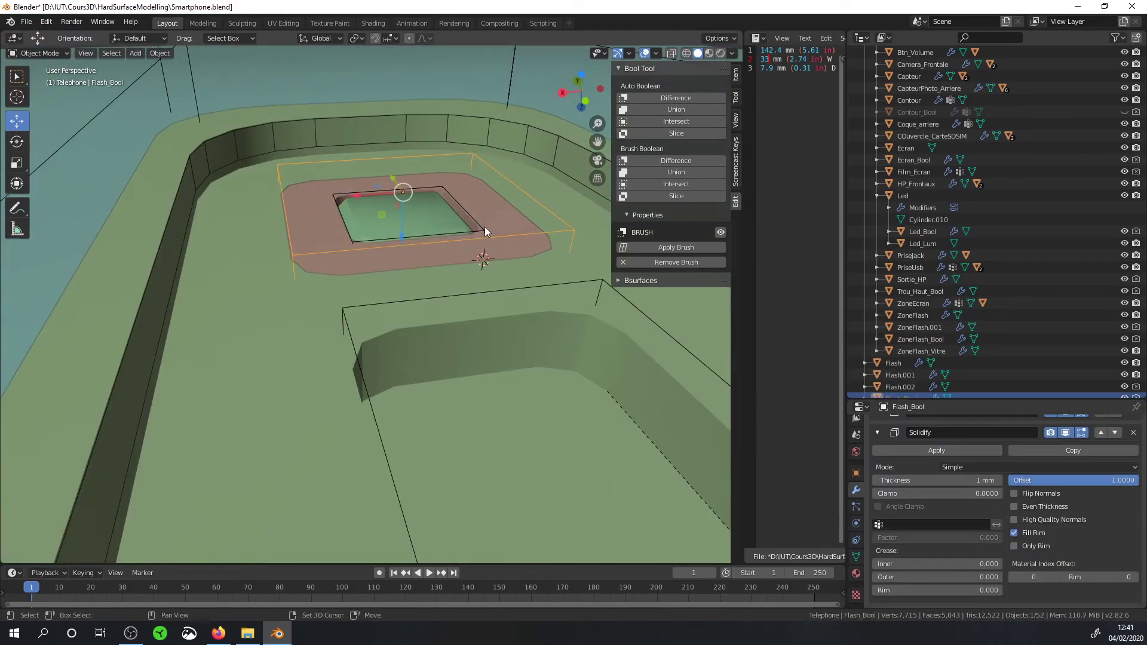
pyautogui.keyDown('shift'); pyautogui.click(463, 226); pyautogui.keyUp('shift')
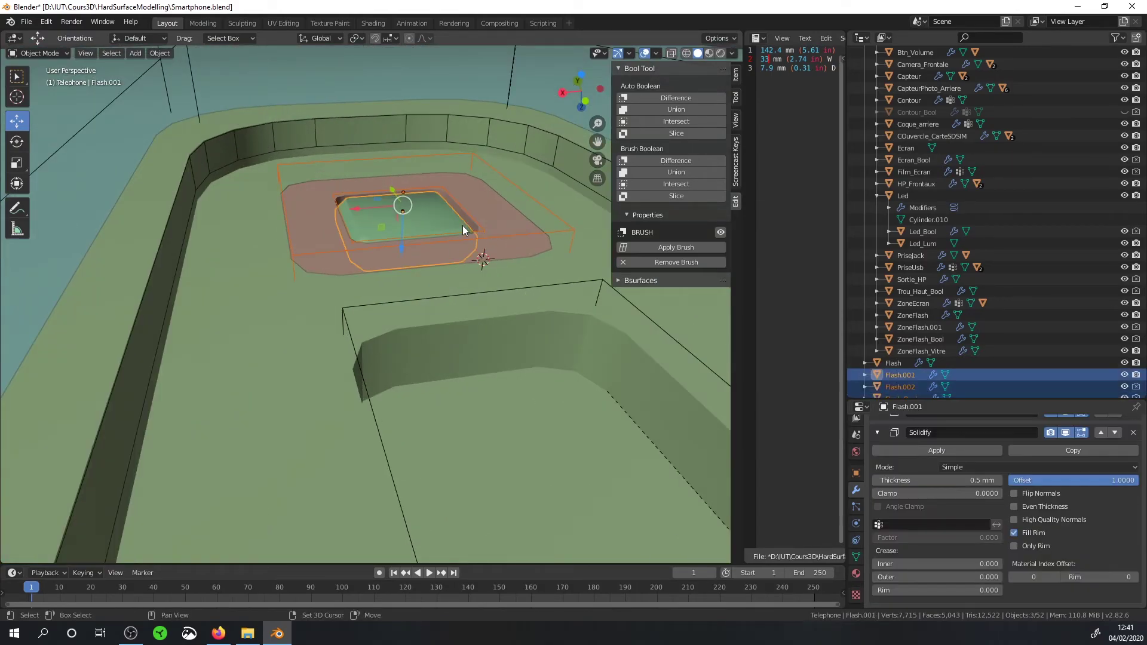
pyautogui.keyDown('shift'); pyautogui.click(502, 213); pyautogui.keyUp('shift')
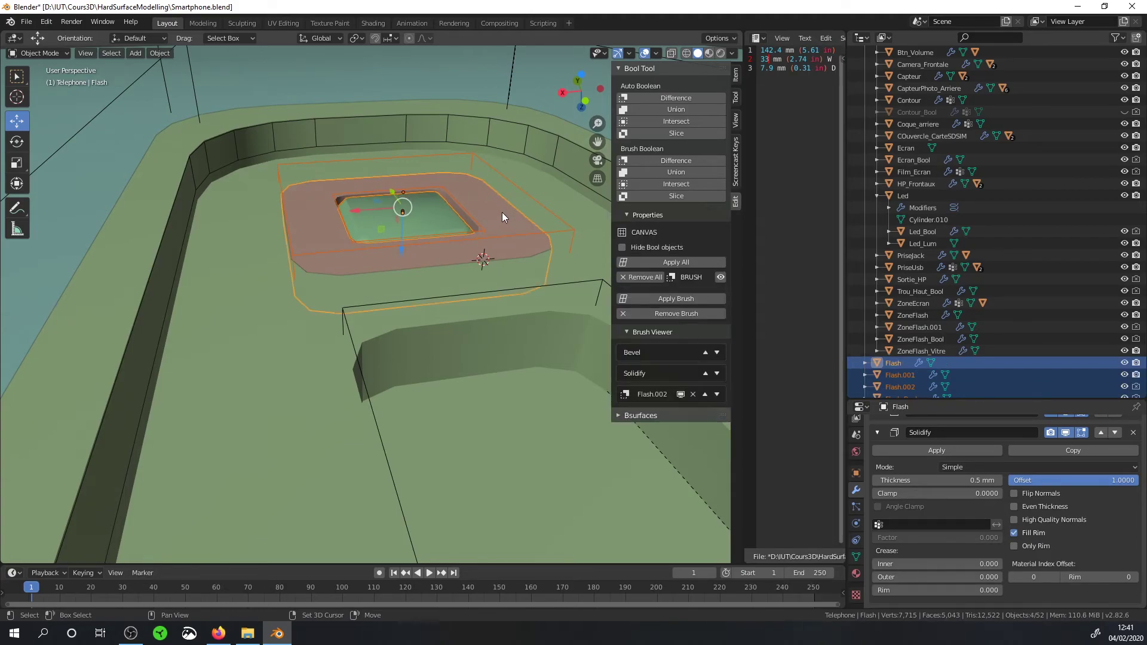
pyautogui.hotkey('ctrl', 'p')
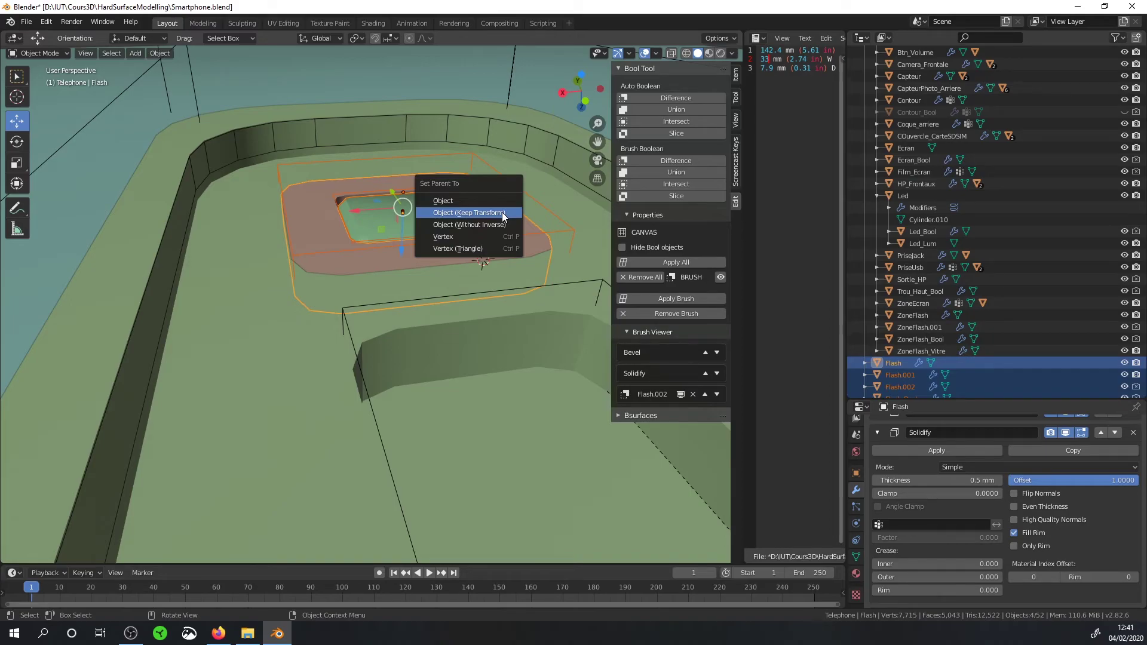
pyautogui.click(502, 214)
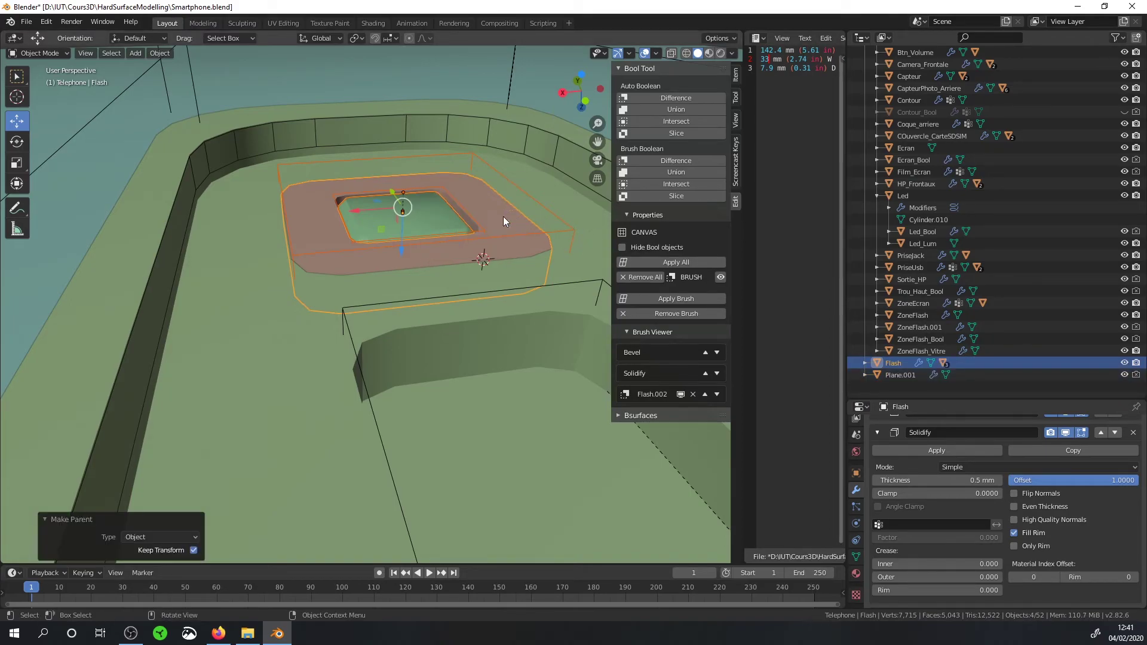
# Step: Parent Flash to ZoneFlash, keeping its transform
pyautogui.click(502, 216)
pyautogui.keyDown('shift'); pyautogui.click(542, 189); pyautogui.keyUp('shift')
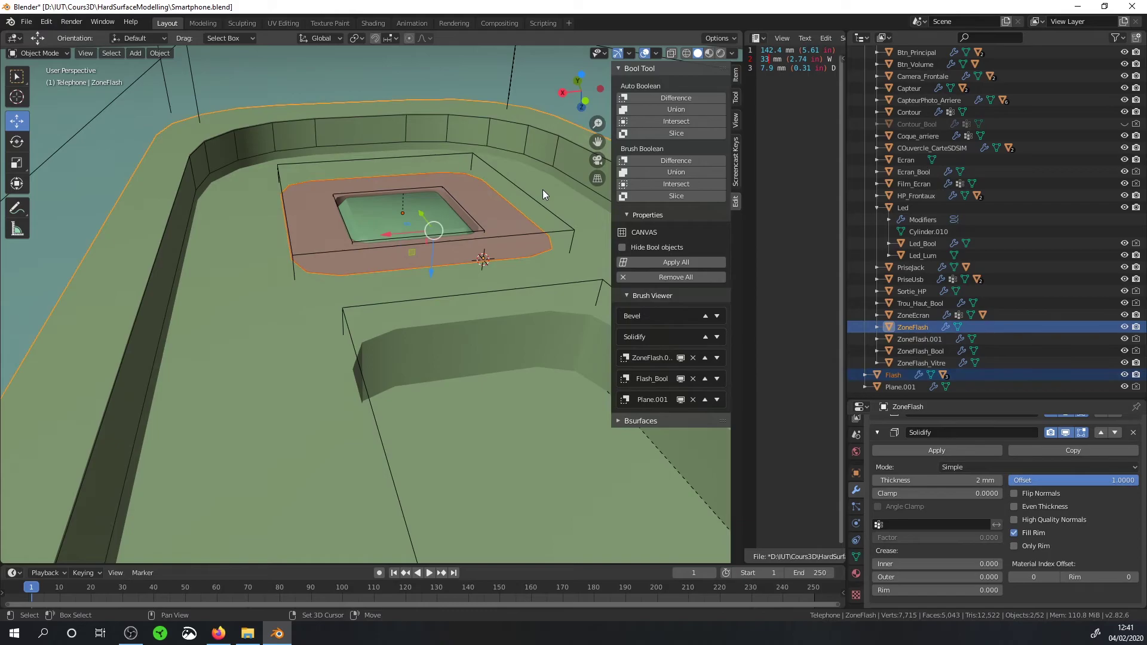
pyautogui.hotkey('ctrl', 'p')
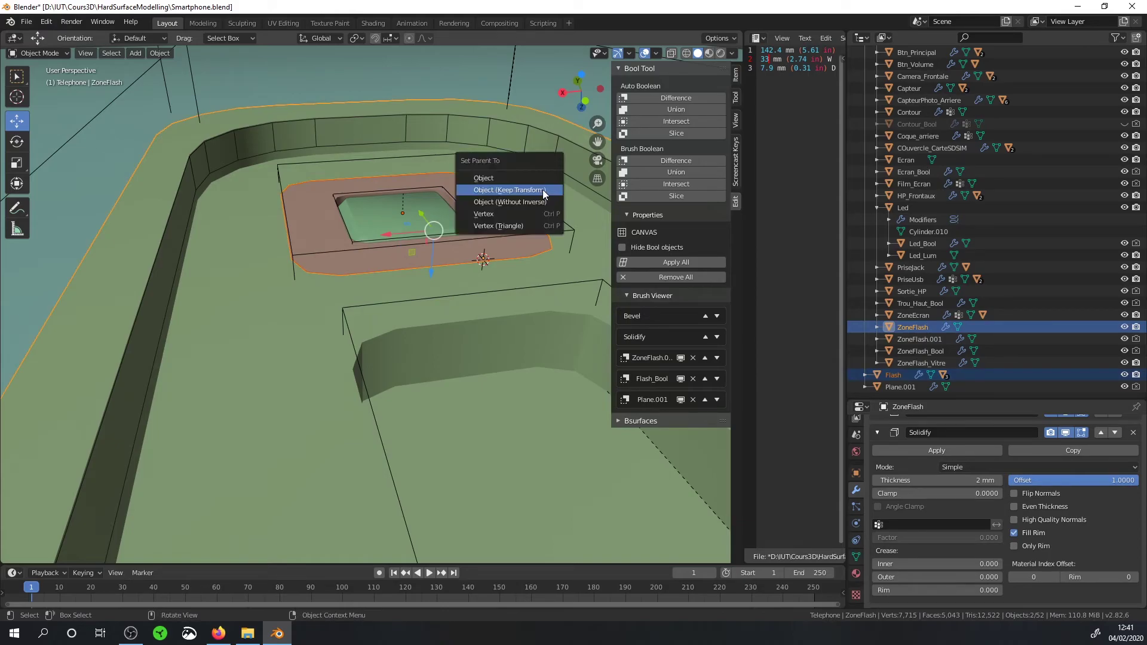
pyautogui.click(542, 189)
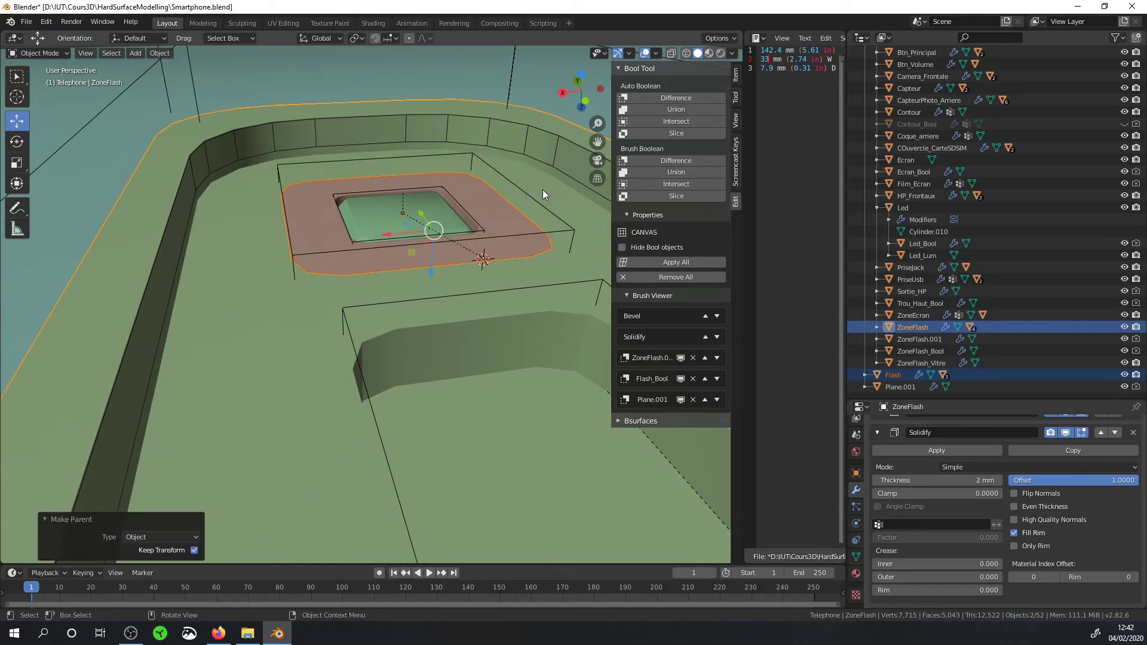
pyautogui.press('m')
pyautogui.click(476, 202)
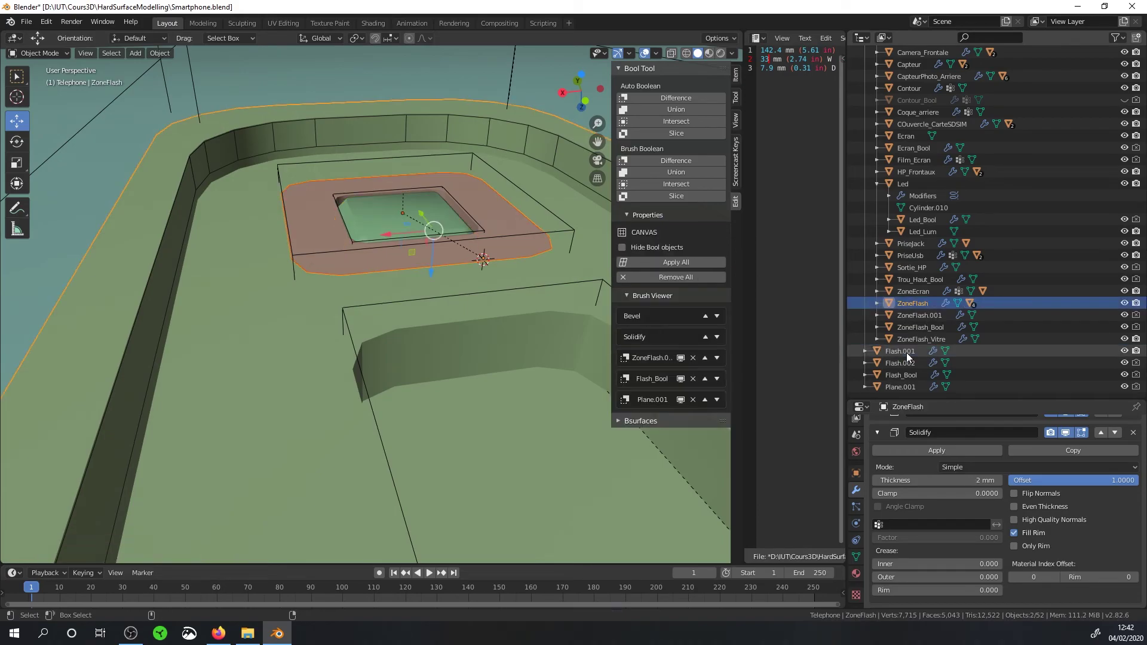
# Step: Move Flash into the Telephone collection
pyautogui.click(893, 374)
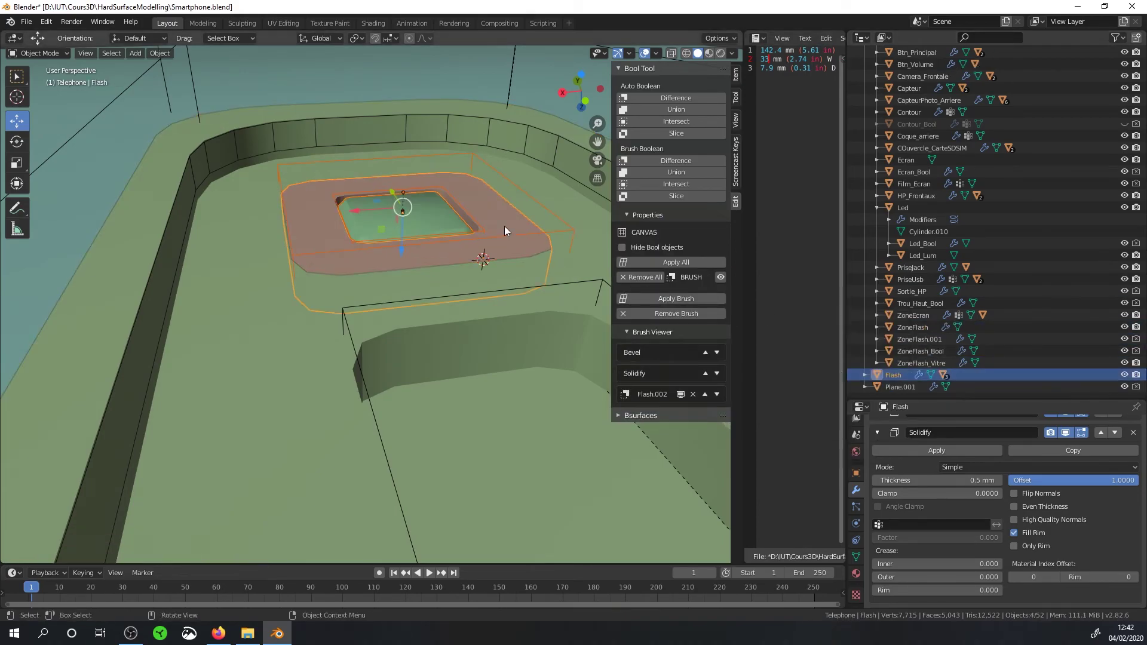
pyautogui.press('m')
pyautogui.click(485, 206)
pyautogui.scroll(1, 913, 184)
pyautogui.click(920, 152)
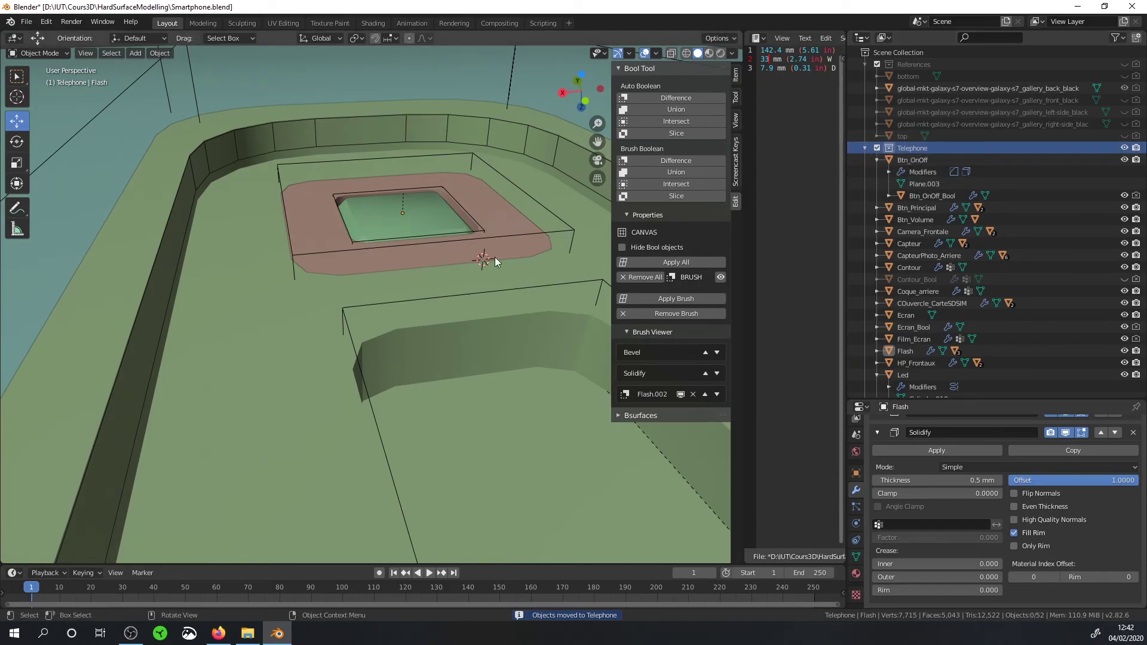
pyautogui.scroll(-3, 959, 345)
pyautogui.scroll(-3, 959, 345)
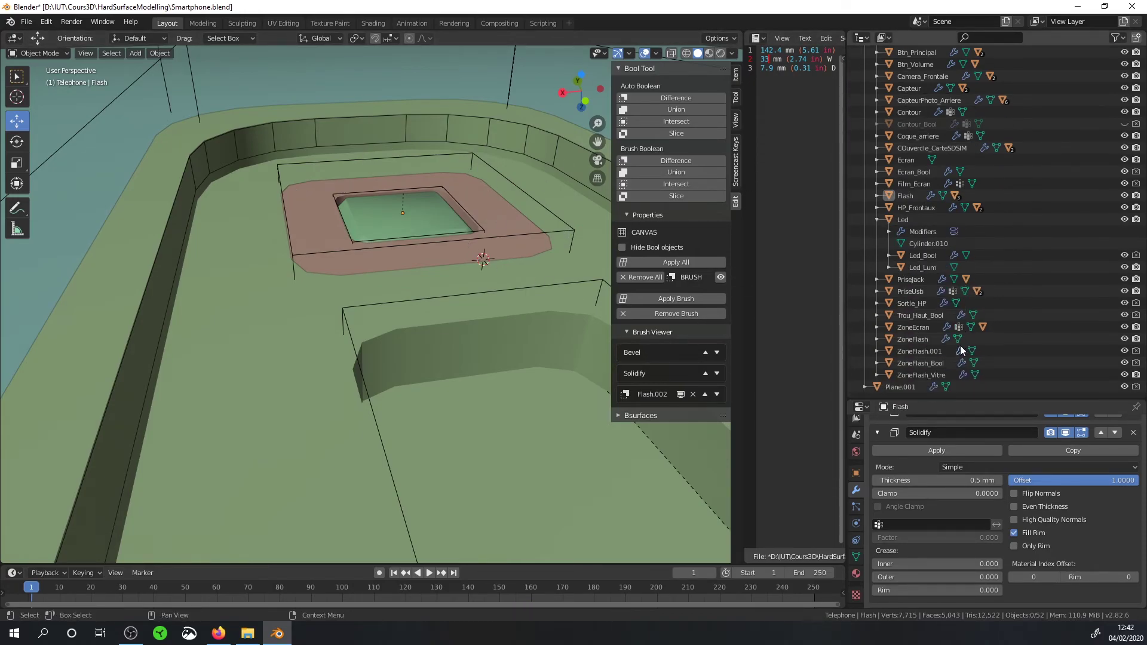
# Step: Move the Plane.001 cutter into the Telephone collection
pyautogui.click(909, 385)
pyautogui.press('KP_Decimal')
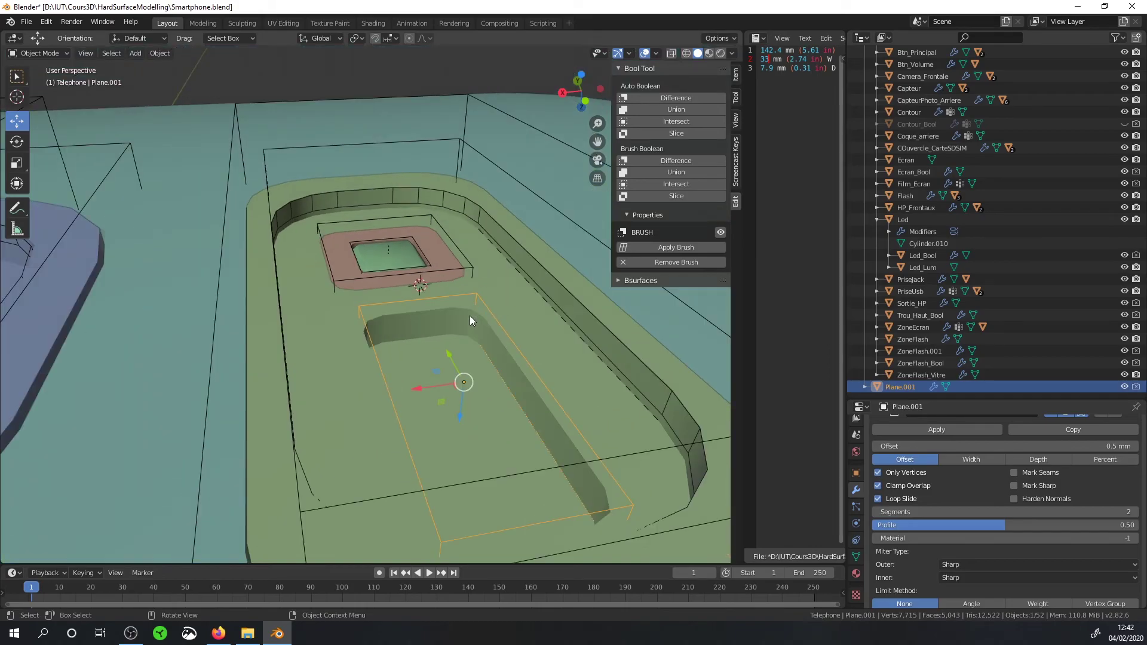
pyautogui.press('m')
pyautogui.click(438, 310)
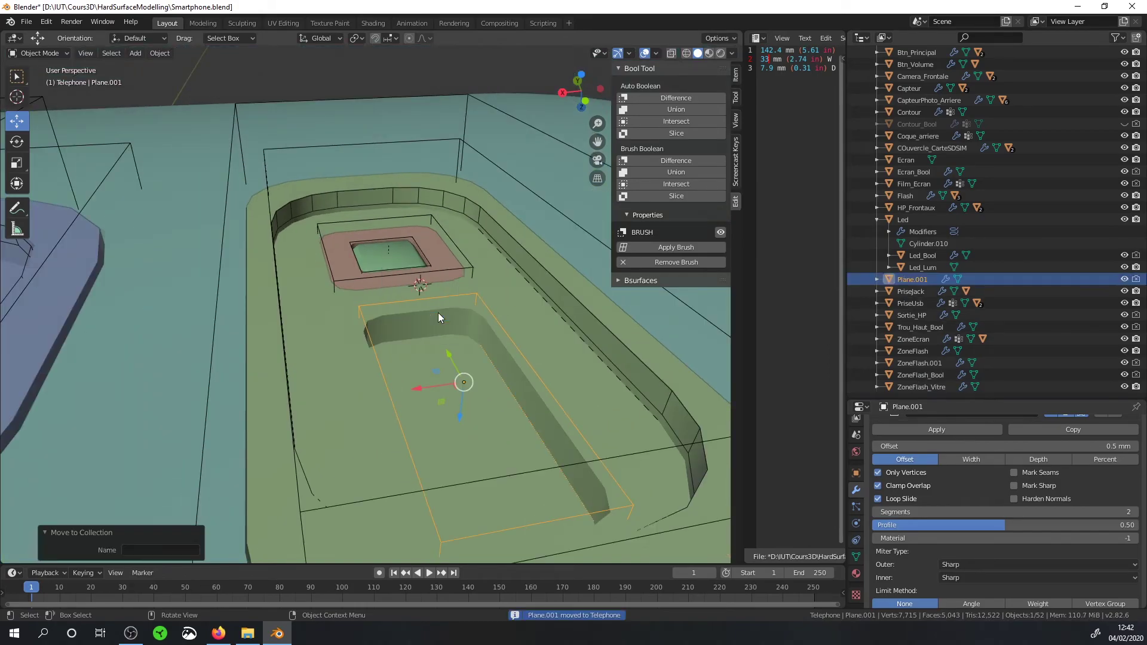
# Step: Re-parent Flash under ZoneFlash and verify its nested cutters in the Outliner
pyautogui.moveTo(453, 306); pyautogui.dragTo(470, 257, button='middle')
pyautogui.click(475, 246)
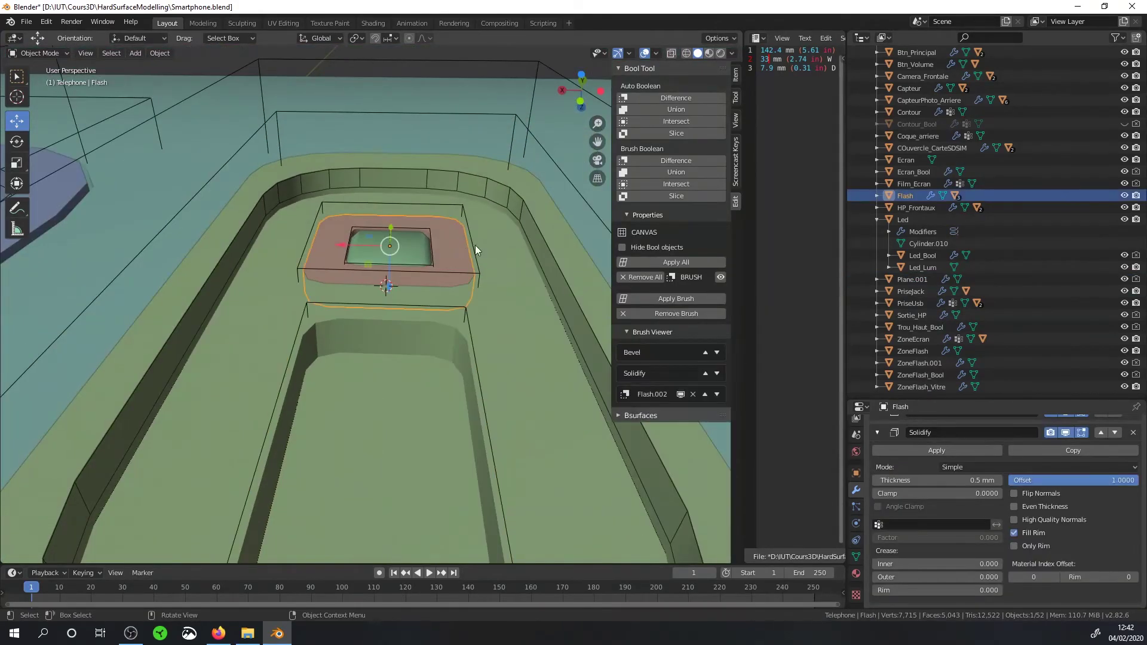
pyautogui.hotkey('ctrl', 'p')
pyautogui.click(496, 238)
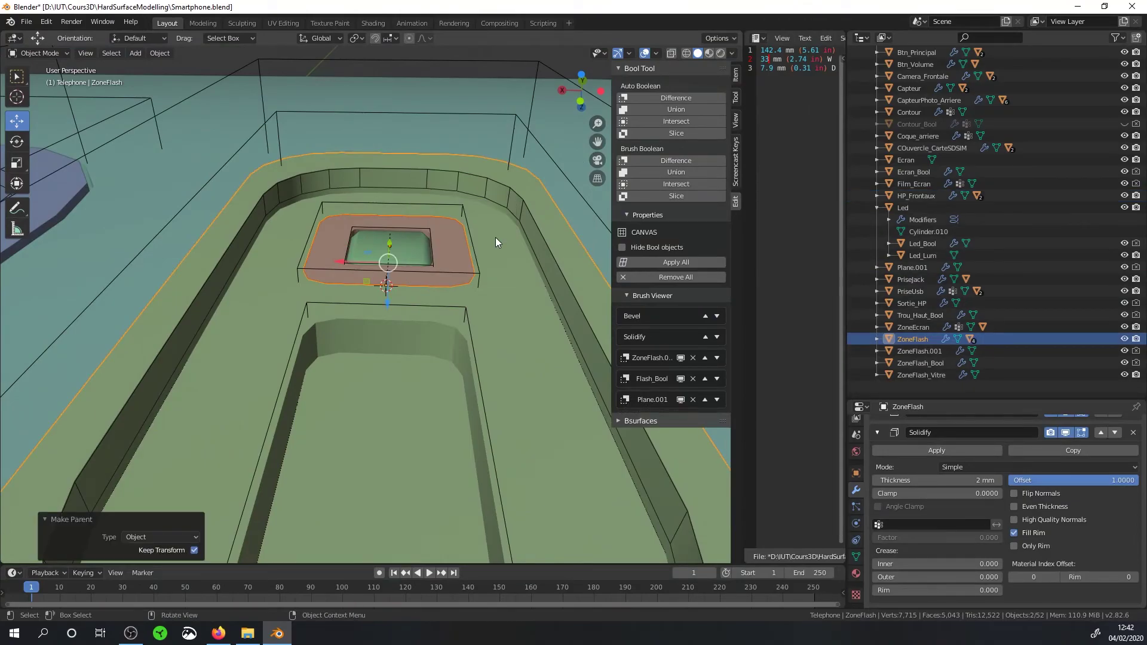
pyautogui.moveTo(464, 310); pyautogui.dragTo(478, 219, button='middle')
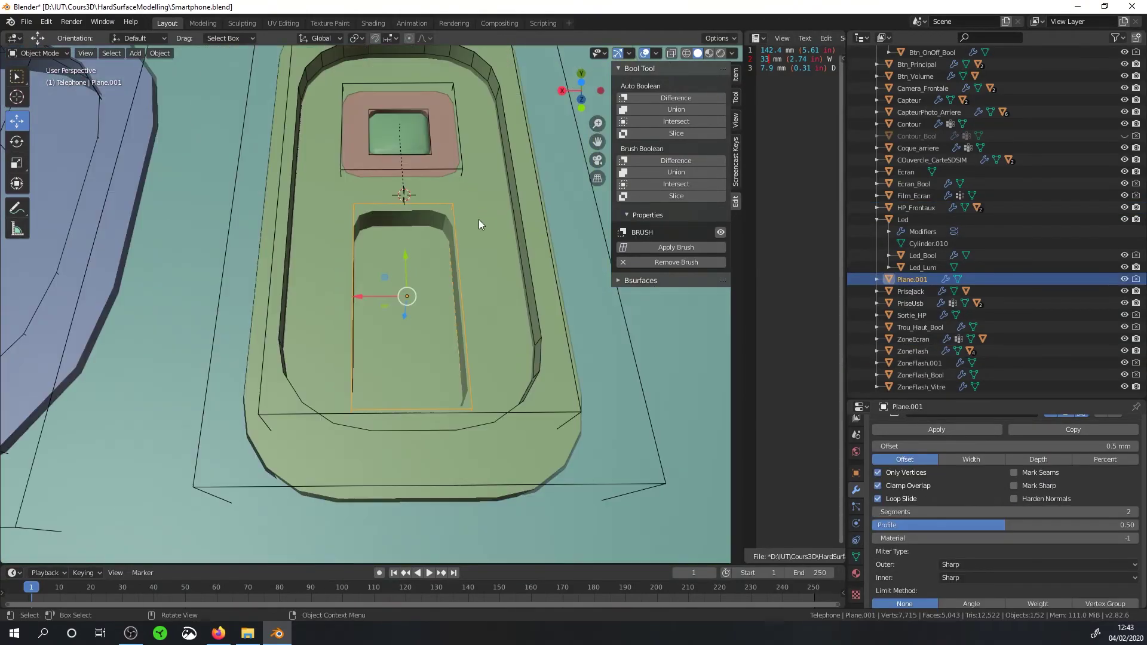
pyautogui.click(450, 133)
pyautogui.scroll(1, 883, 346)
pyautogui.click(877, 351)
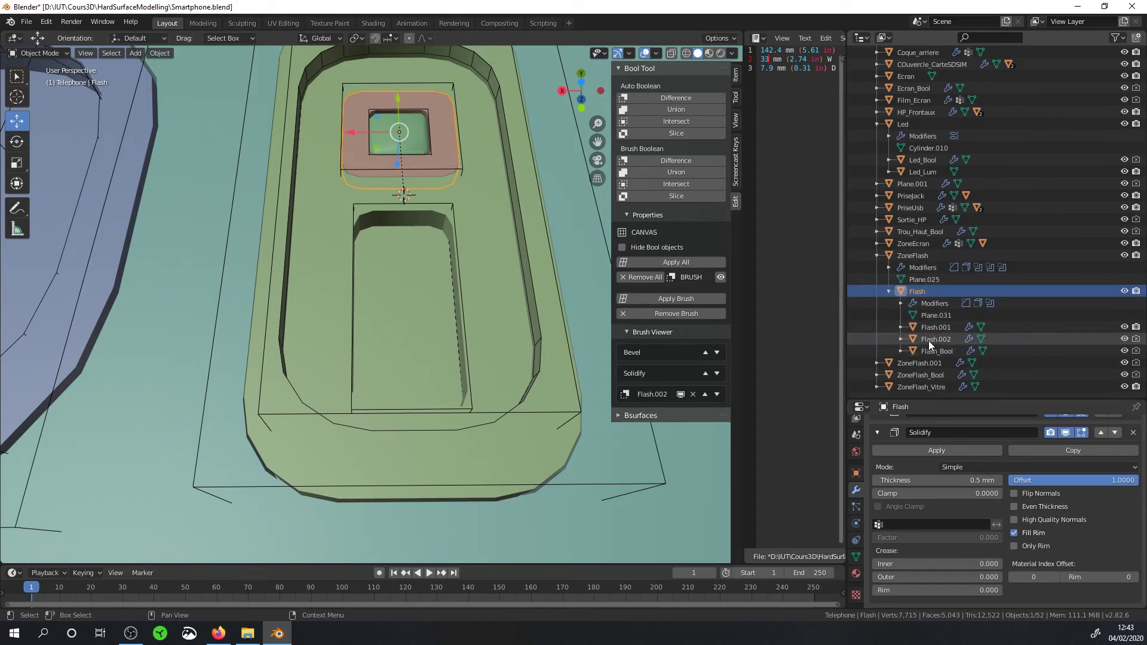
pyautogui.click(928, 341)
# Step: Select the Plane.001 cutter and duplicate it
pyautogui.click(431, 174)
pyautogui.moveTo(339, 163)
pyautogui.mouseDown(button='middle')
pyautogui.moveTo(431, 174)
pyautogui.moveTo(440, 221)
pyautogui.mouseUp(button='middle')
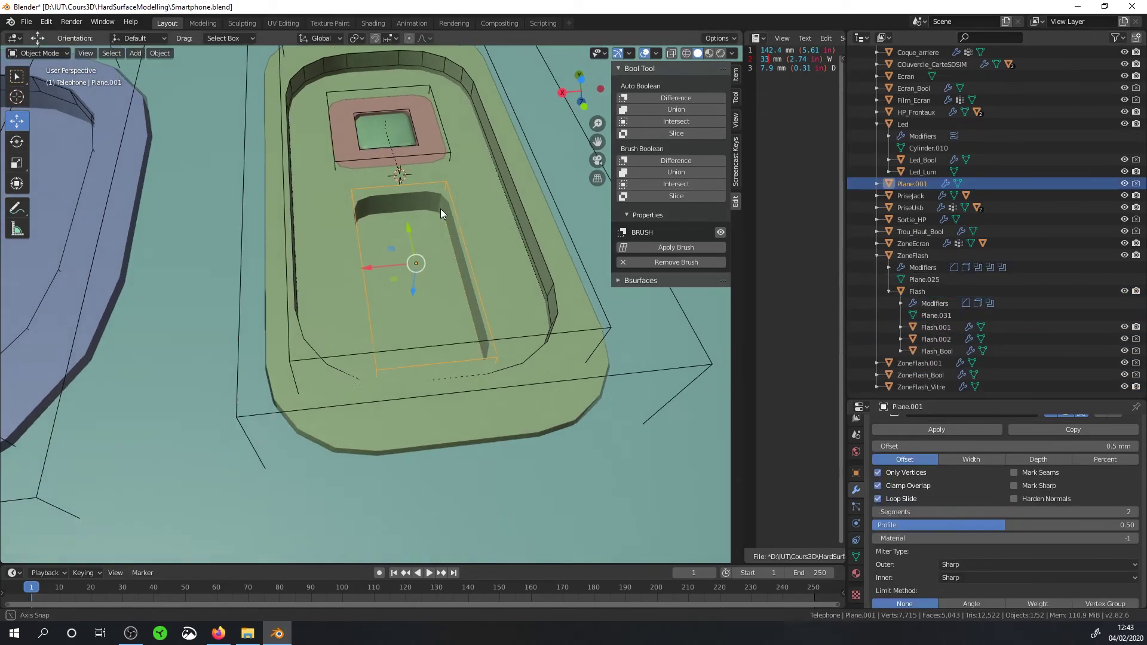
pyautogui.hotkey('shift', 'd')
# Step: Keep the Plane.001 copy in place and display it as wire
pyautogui.press('Escape')
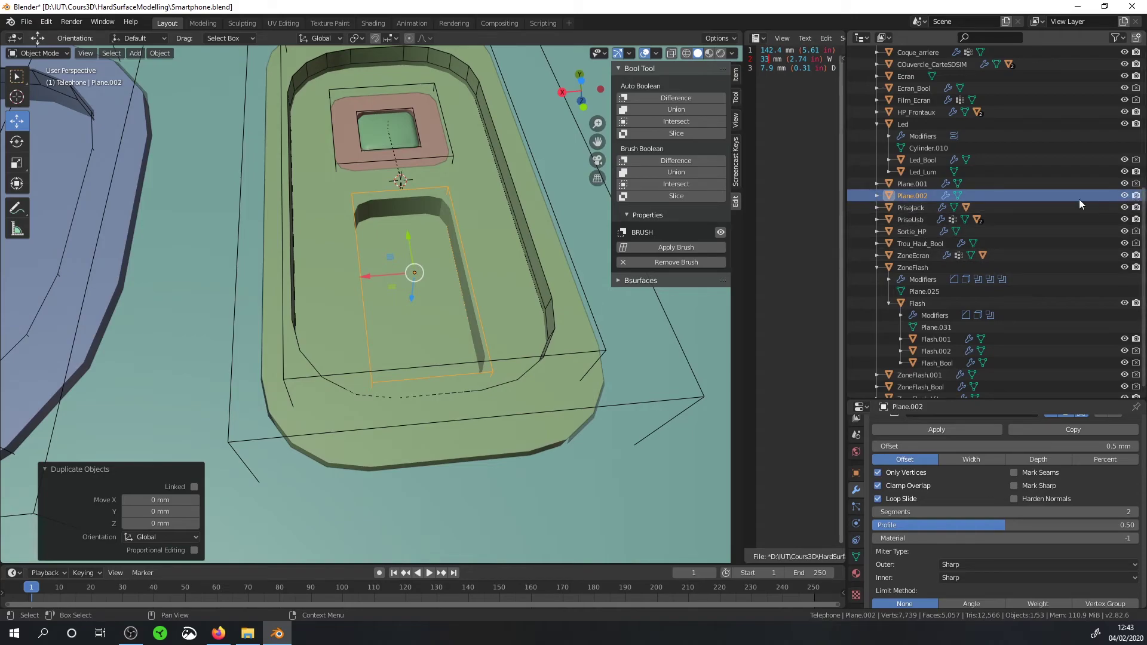
pyautogui.moveTo(439, 244); pyautogui.dragTo(431, 231, button='middle')
pyautogui.scroll(3, 434, 226)
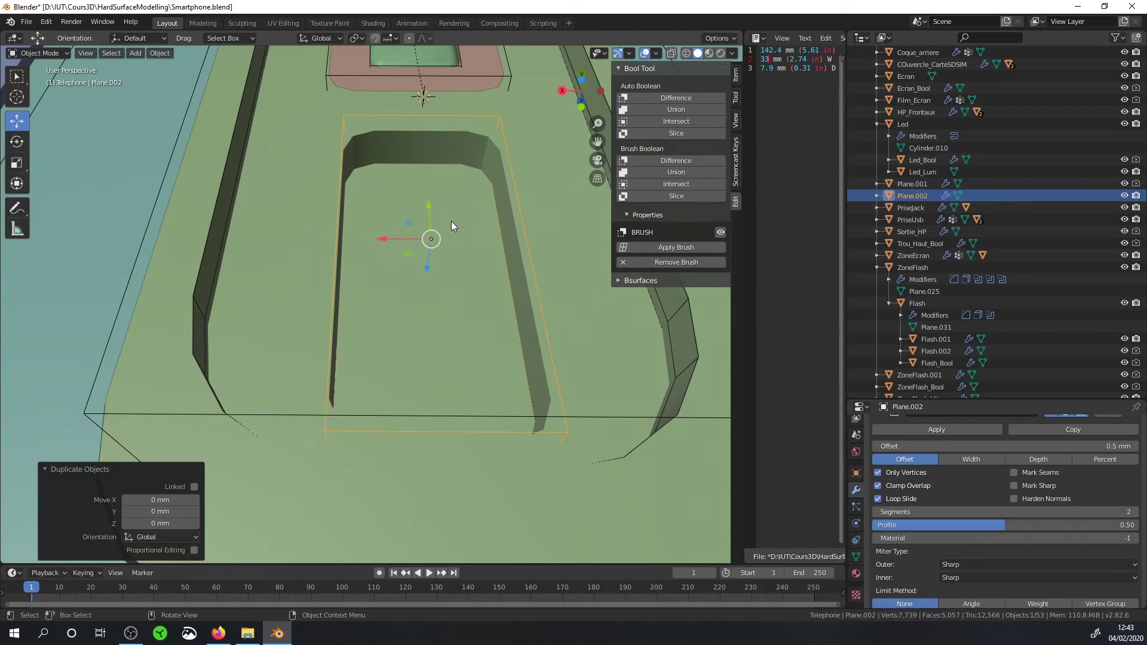
pyautogui.press('q')
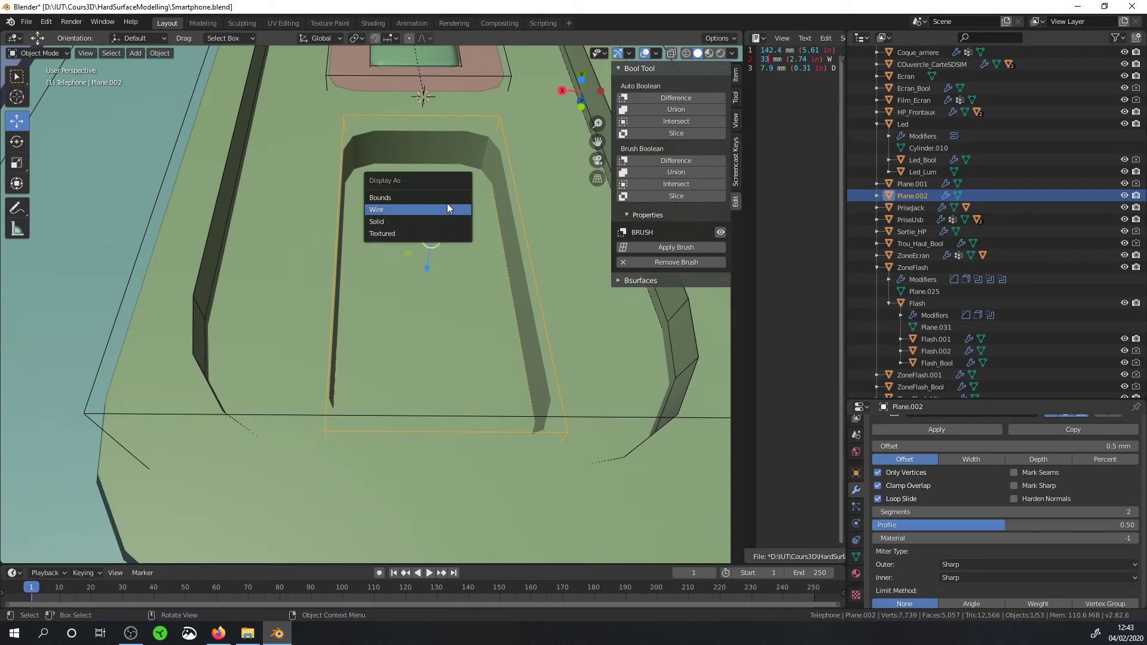
pyautogui.click(435, 233)
# Step: Set Plane.002's Solidify thickness to 0.5 mm
pyautogui.moveTo(479, 225); pyautogui.dragTo(468, 213, button='middle')
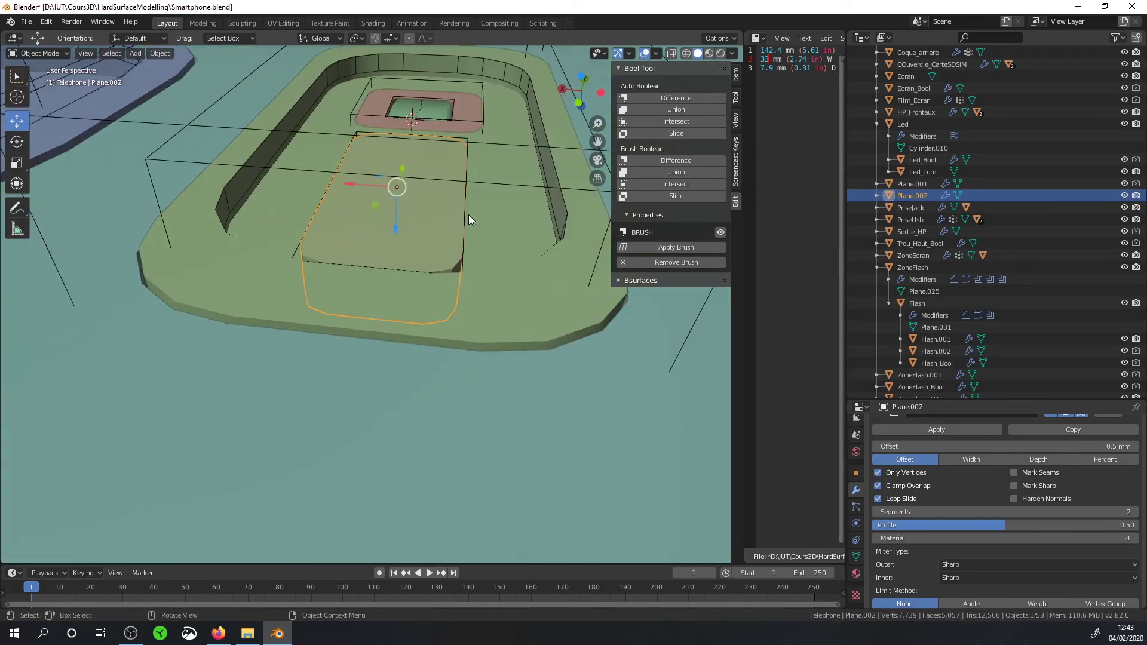
pyautogui.scroll(-5, 919, 500)
pyautogui.scroll(-2, 920, 500)
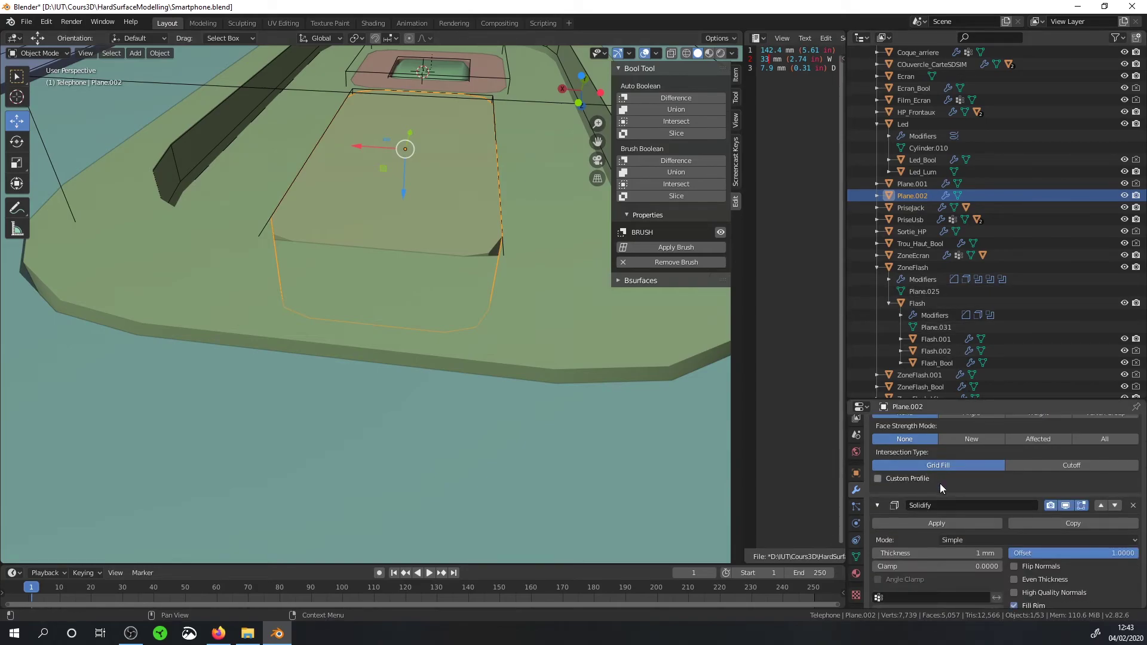
pyautogui.scroll(-2, 940, 482)
pyautogui.click(978, 479)
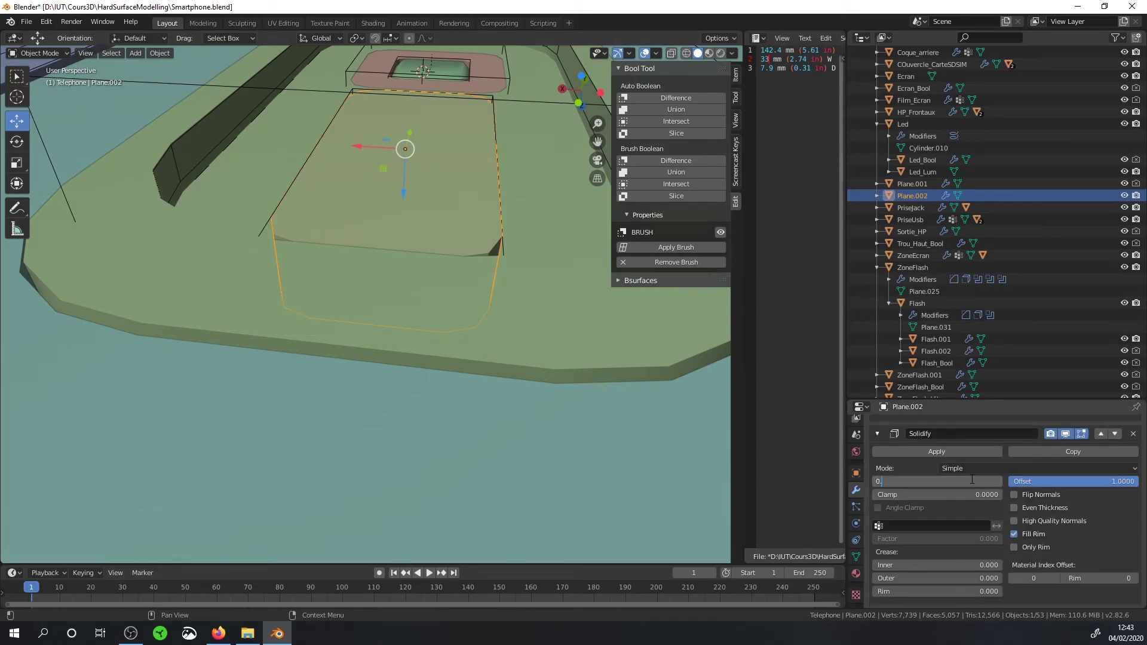
pyautogui.write('5')
pyautogui.press('Return')
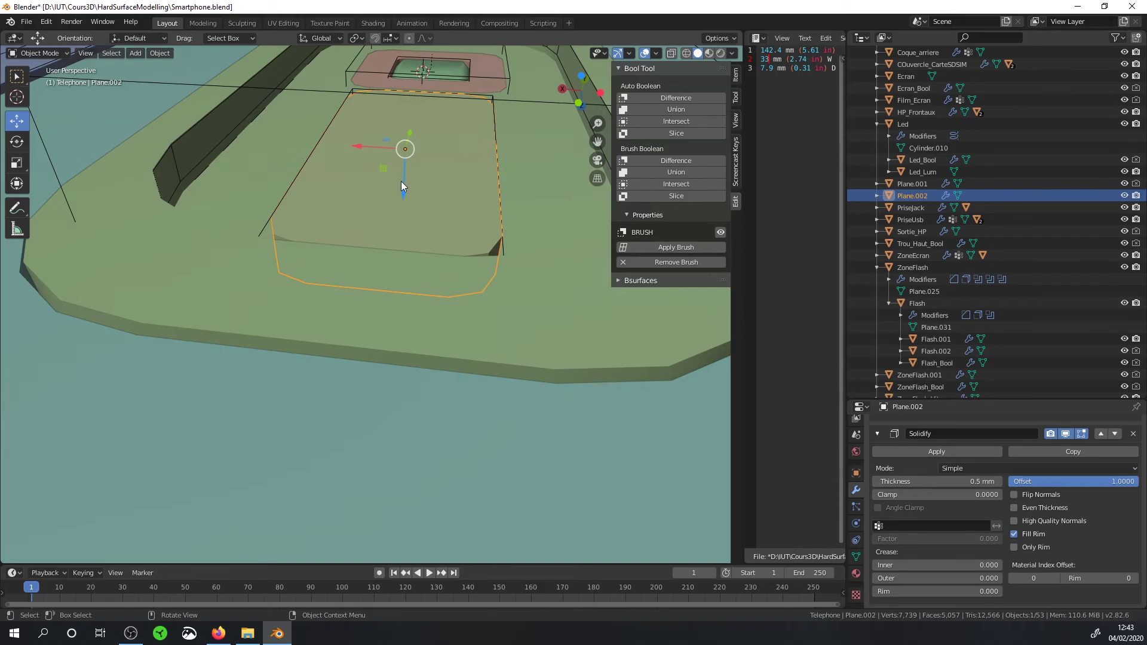
# Step: Lower Plane.002 by about 0.06 mm
pyautogui.moveTo(400, 181); pyautogui.dragTo(418, 218)
pyautogui.moveTo(456, 231); pyautogui.dragTo(432, 242, button='middle')
pyautogui.moveTo(433, 242); pyautogui.dragTo(436, 239)
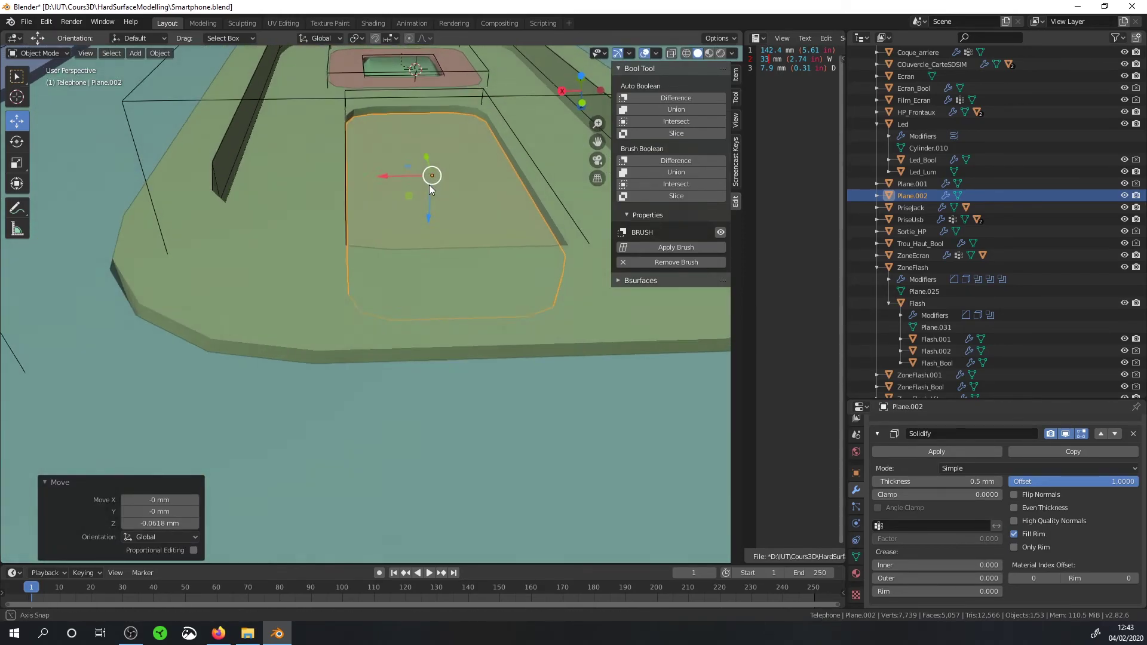
pyautogui.moveTo(429, 185); pyautogui.dragTo(401, 210, button='middle')
pyautogui.click(458, 206)
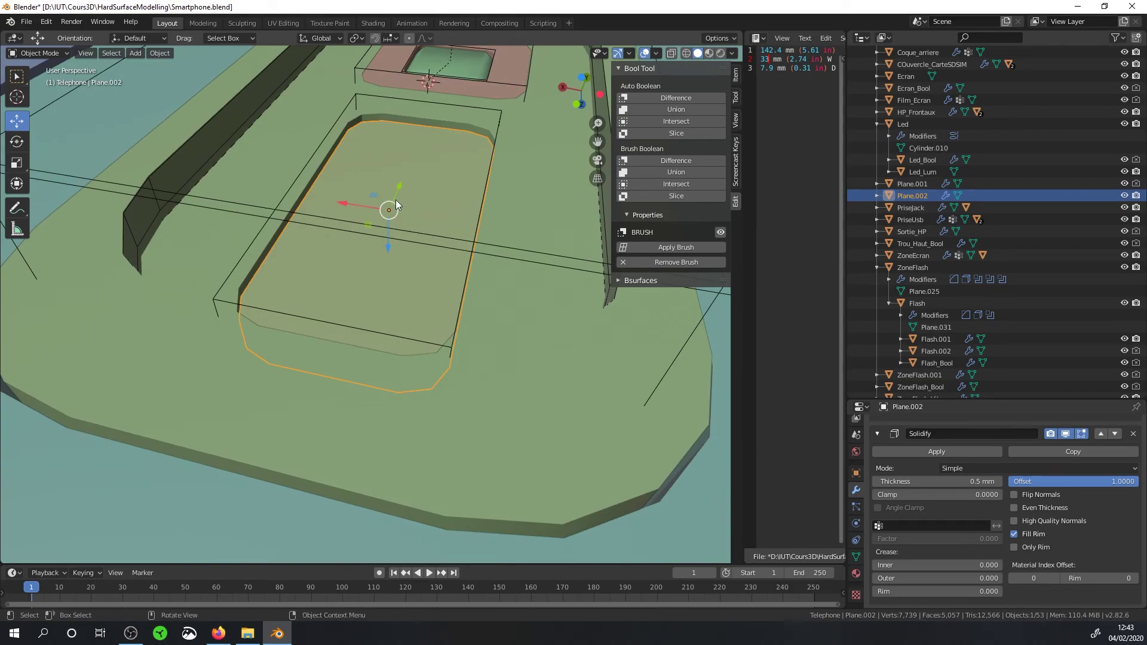
# Step: Duplicate Plane.002 into a smaller cutter, Plane.003, lowered slightly along Z
pyautogui.hotkey('shift', 'd')
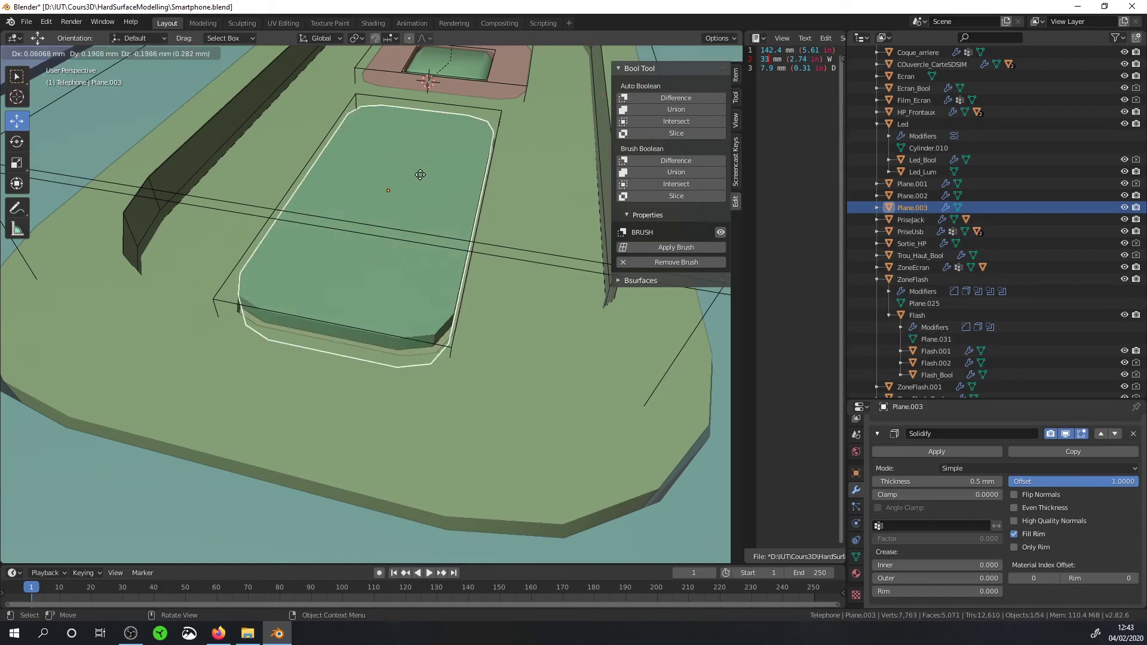
pyautogui.press('Escape')
pyautogui.press('s')
pyautogui.click(456, 189)
pyautogui.moveTo(456, 197)
pyautogui.mouseDown(button='middle')
pyautogui.moveTo(418, 179)
pyautogui.moveTo(393, 215)
pyautogui.mouseUp(button='middle')
pyautogui.press('g')
pyautogui.press('z')
pyautogui.click(383, 211)
# Step: Copy Plane.003 as Plane.004 near the plate's lower end and reshape it along X
pyautogui.hotkey('shift', 'd')
pyautogui.click(451, 289)
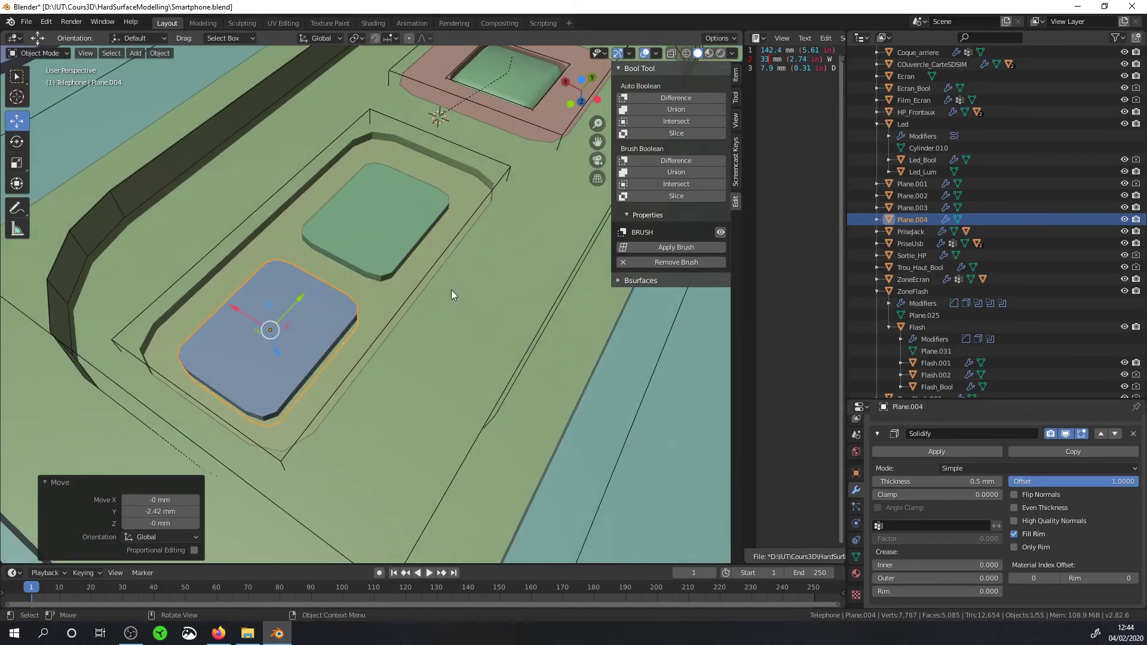
pyautogui.press('s')
pyautogui.click(409, 307)
pyautogui.moveTo(450, 310)
pyautogui.mouseDown(button='middle')
pyautogui.moveTo(287, 394)
pyautogui.moveTo(335, 358)
pyautogui.moveTo(379, 422)
pyautogui.mouseUp(button='middle')
pyautogui.click(287, 394)
pyautogui.press('s')
pyautogui.press('x')
pyautogui.click(345, 371)
# Step: Set Plane.004's bevel offset to 0.25 mm and save the file
pyautogui.scroll(4, 1019, 474)
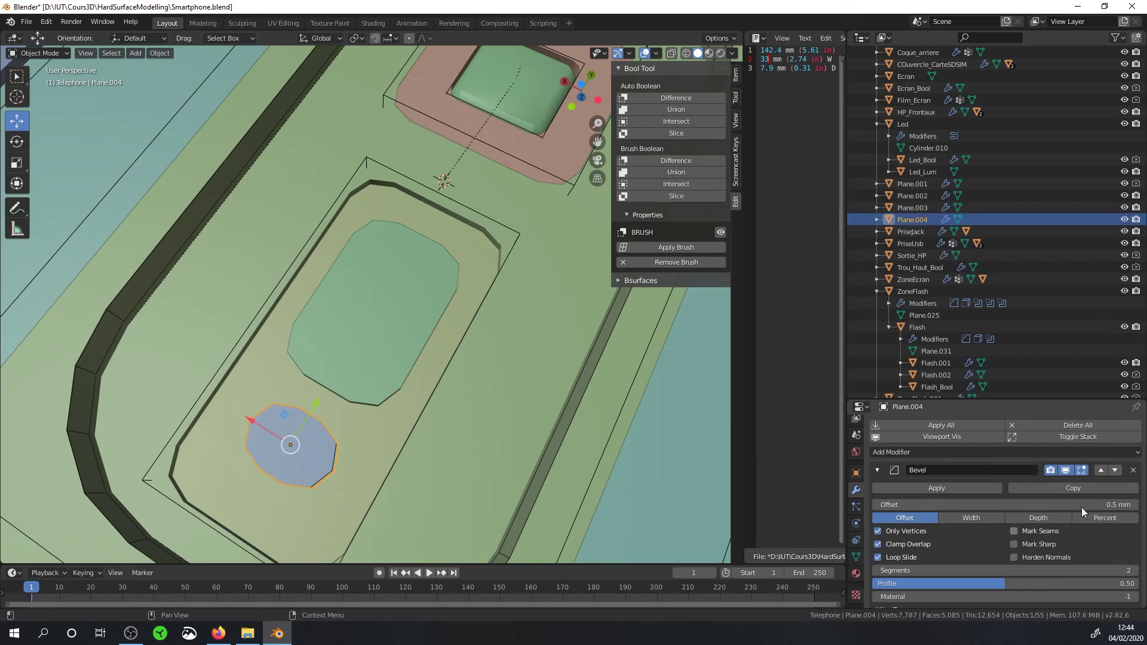
pyautogui.moveTo(1081, 507); pyautogui.dragTo(1111, 505)
pyautogui.click(289, 442)
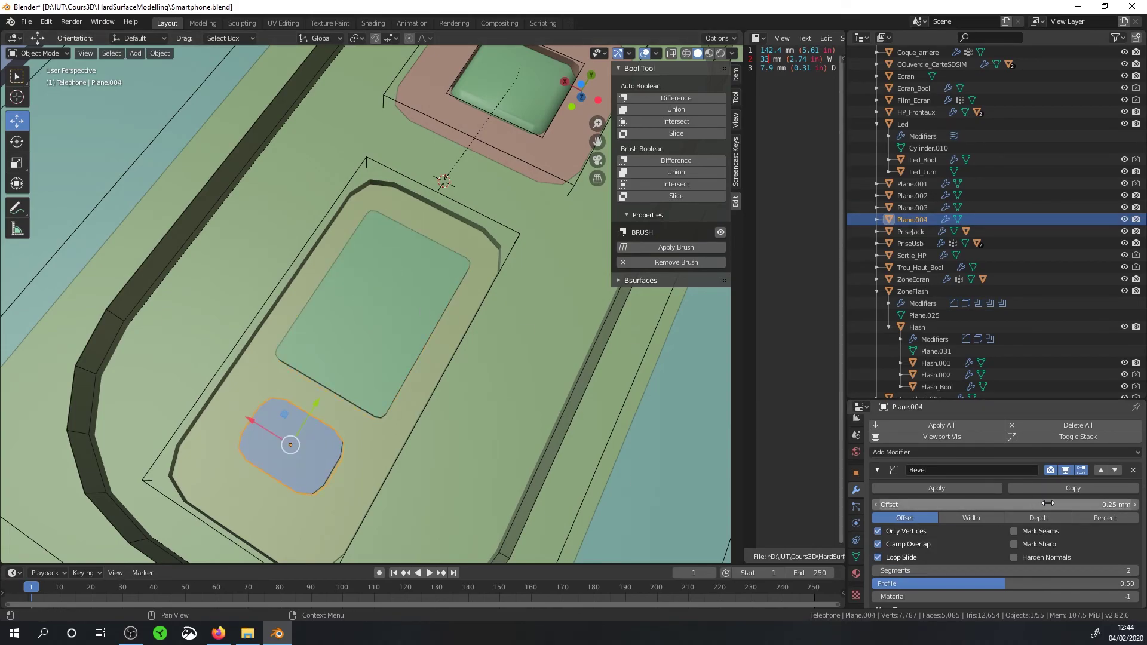
pyautogui.hotkey('ctrl', 's')
# Step: Cut Plane.003 and Plane.004 into Plane.002 with a Bool Tool Brush Boolean Difference
pyautogui.moveTo(350, 283); pyautogui.dragTo(384, 264, button='middle')
pyautogui.keyDown('shift'); pyautogui.click(384, 264); pyautogui.keyUp('shift')
pyautogui.keyDown('shift'); pyautogui.click(477, 227); pyautogui.keyUp('shift')
pyautogui.click(676, 160)
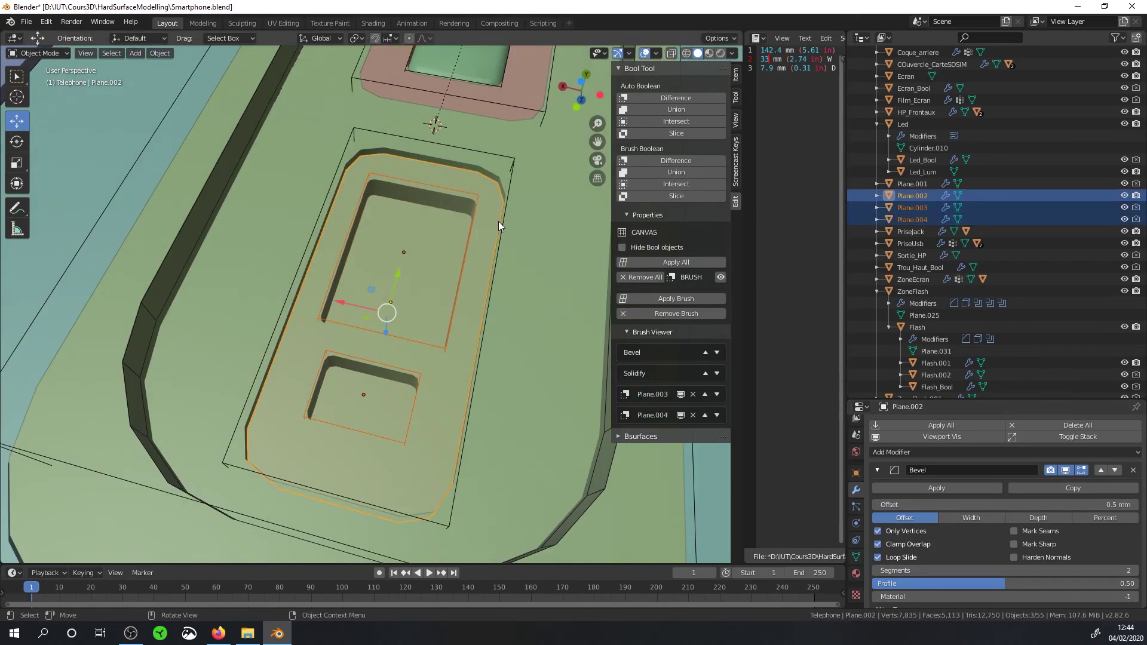
pyautogui.moveTo(472, 232)
pyautogui.mouseDown(button='middle')
pyautogui.moveTo(371, 297)
pyautogui.moveTo(371, 267)
pyautogui.mouseUp(button='middle')
pyautogui.click(372, 298)
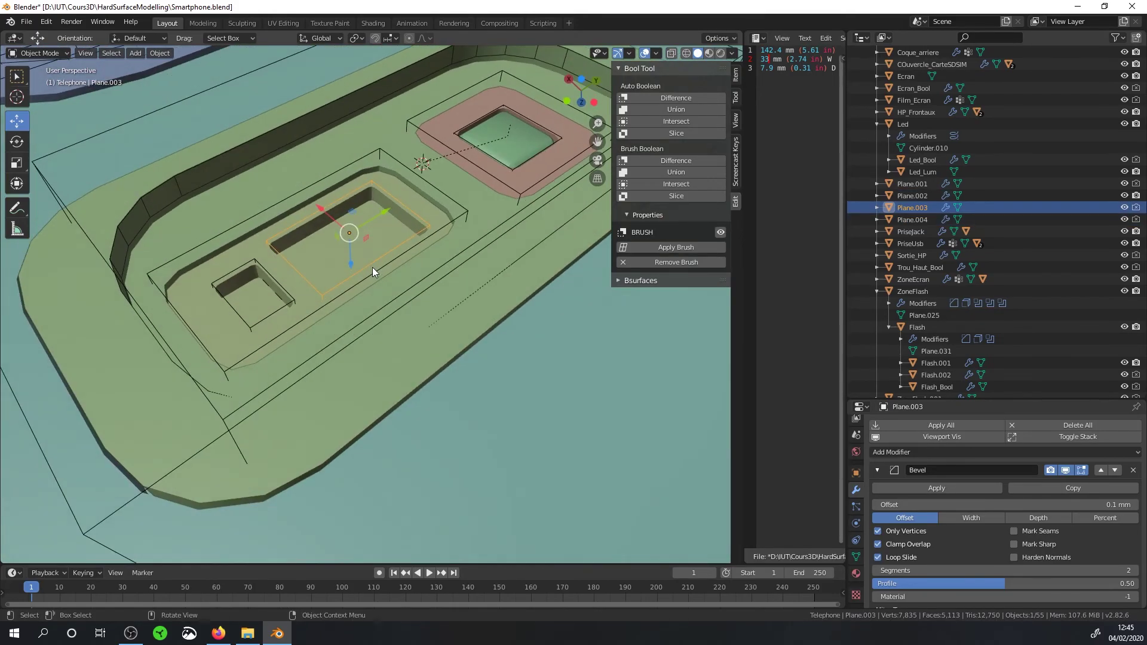
pyautogui.hotkey('shift', 's')
pyautogui.click(303, 315)
pyautogui.hotkey('shift', 'a')
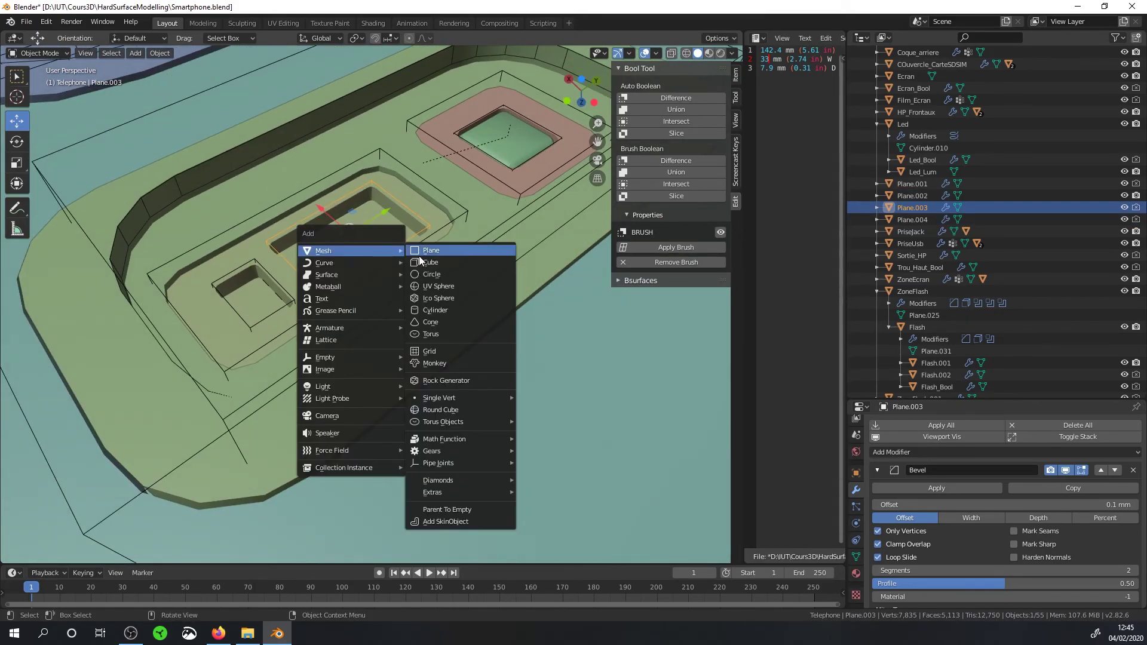
# Step: Add a new plane, lift it slightly on Z and enlarge it over the large recess
pyautogui.click(421, 252)
pyautogui.moveTo(410, 220); pyautogui.dragTo(366, 195, button='middle')
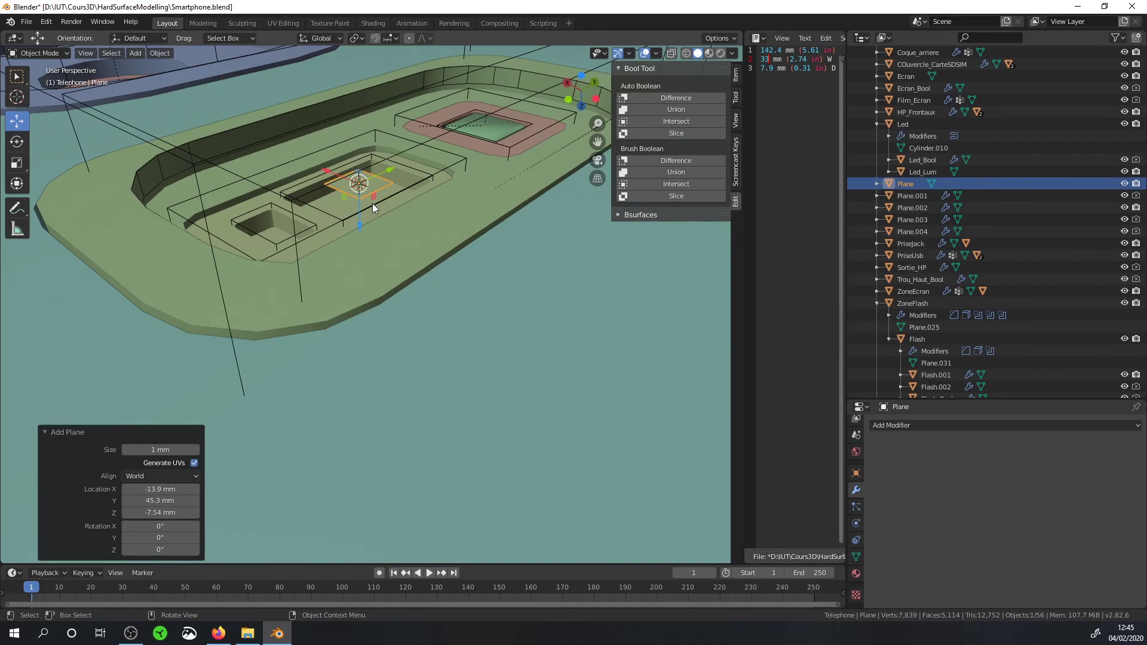
pyautogui.press('g')
pyautogui.press('z')
pyautogui.click(362, 198)
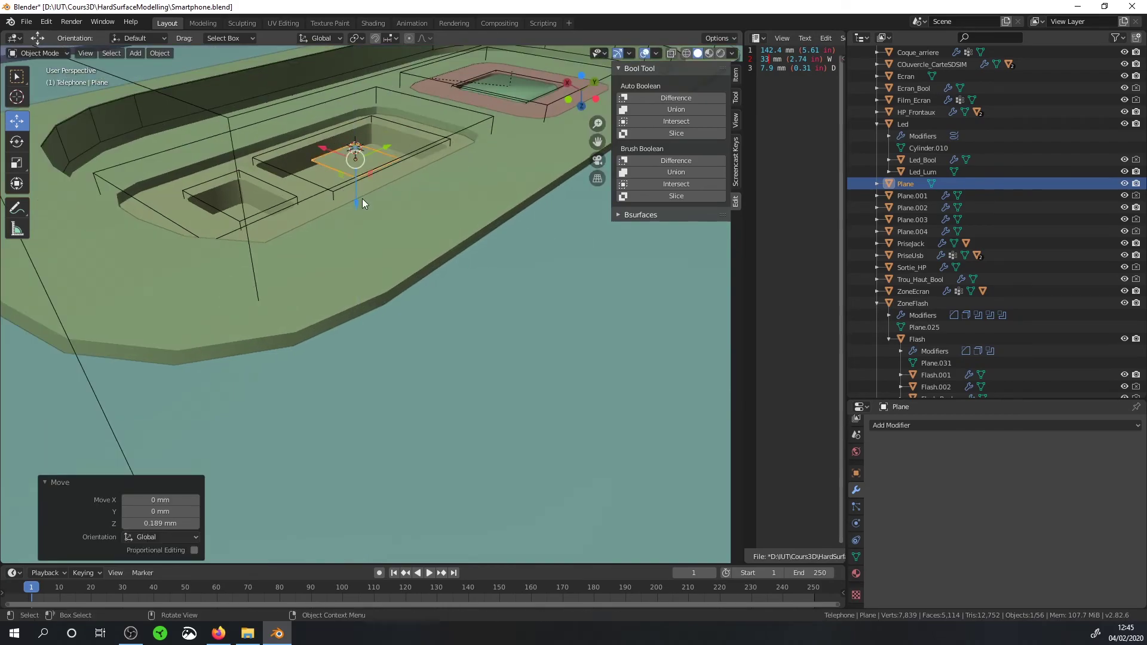
pyautogui.press('s')
pyautogui.click(448, 187)
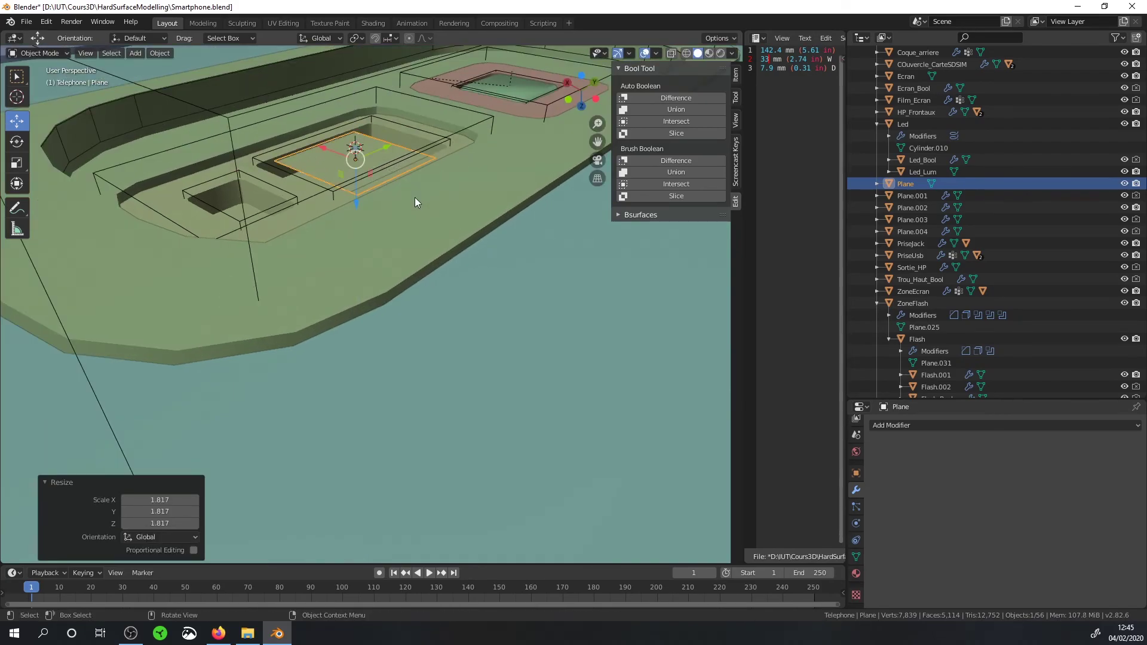
pyautogui.moveTo(415, 197); pyautogui.dragTo(351, 253, button='middle')
pyautogui.moveTo(353, 237); pyautogui.dragTo(354, 241)
pyautogui.moveTo(354, 245); pyautogui.dragTo(357, 277, button='middle')
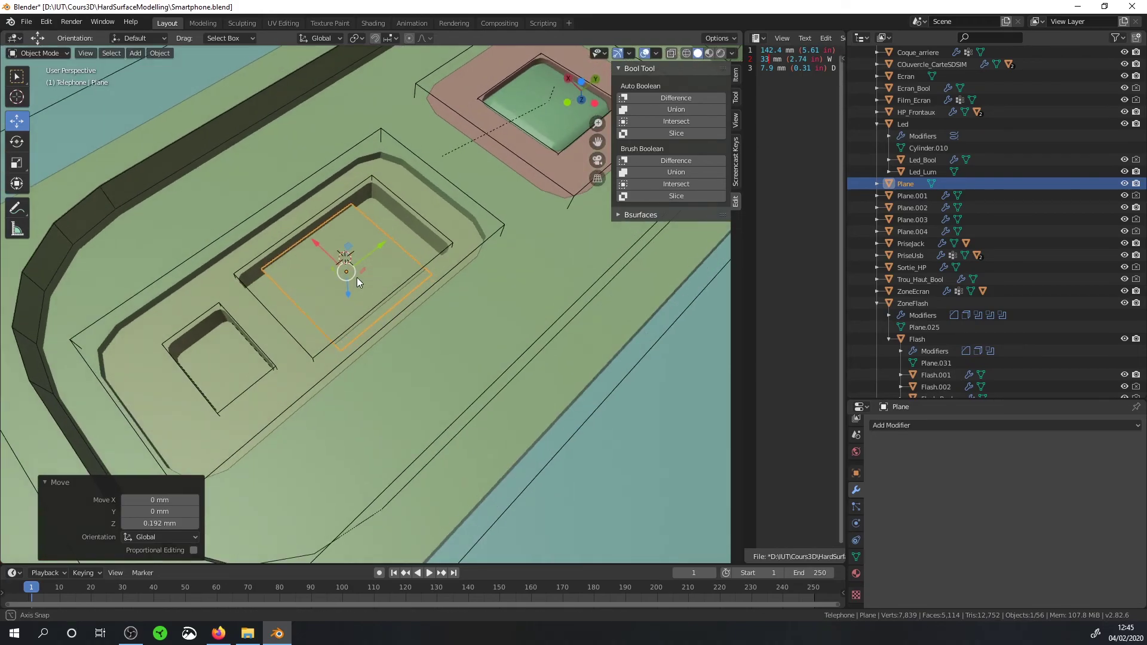
# Step: Stretch the plane along Y to fit the large recess, lower it on Z, and apply its scale
pyautogui.press('s')
pyautogui.press('y')
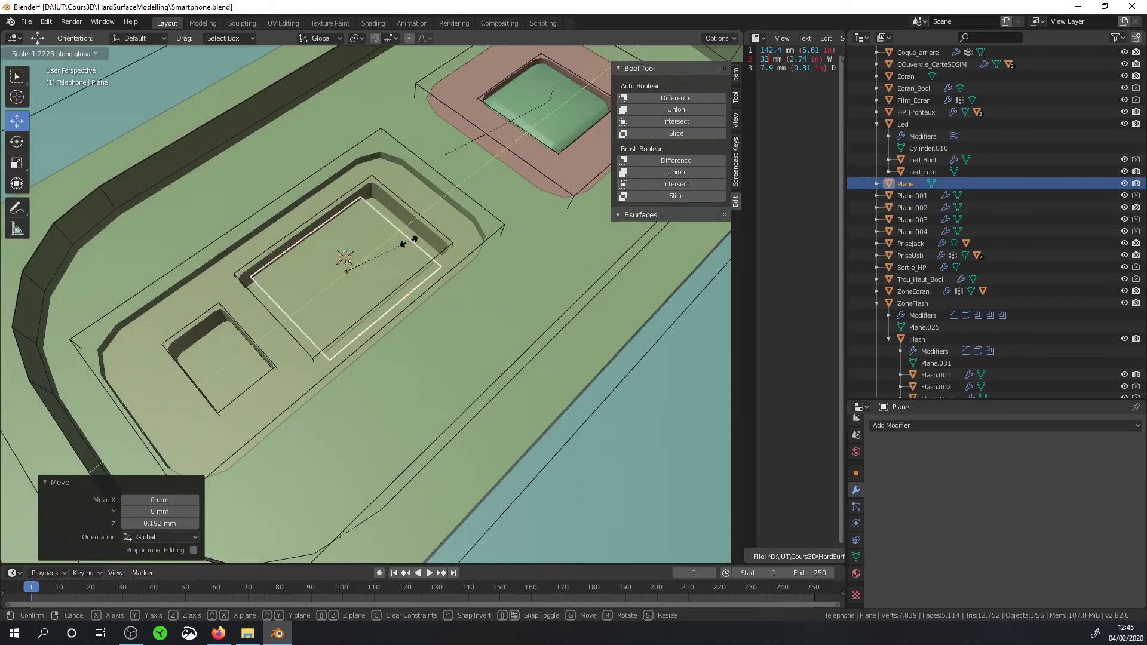
pyautogui.click(417, 231)
pyautogui.moveTo(416, 231); pyautogui.dragTo(409, 217, button='middle')
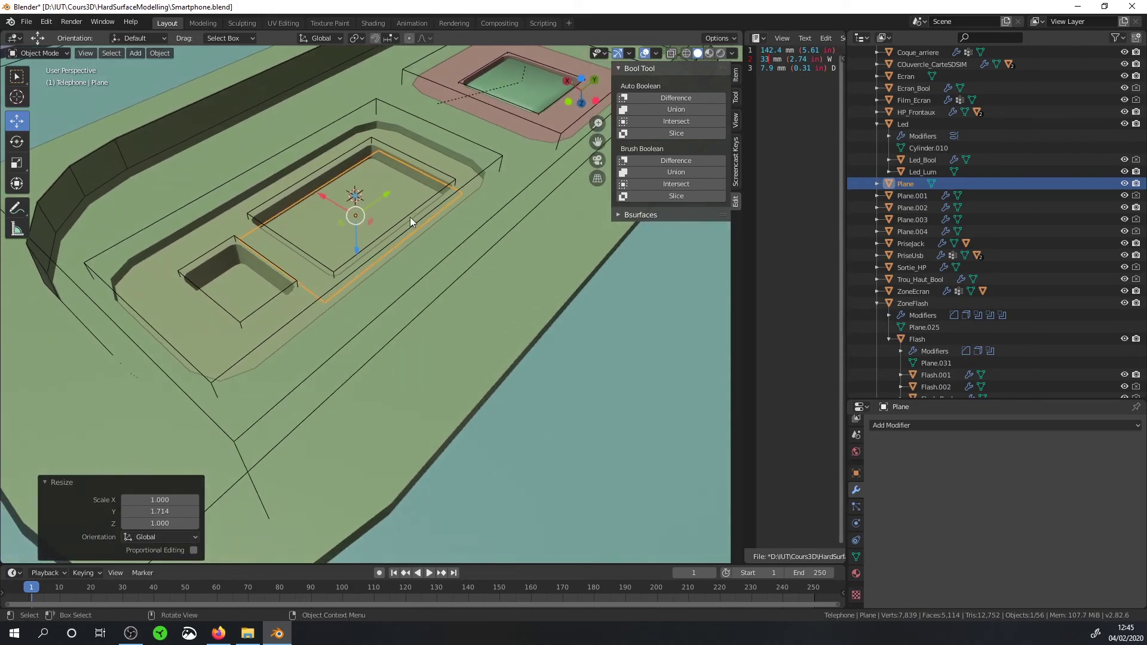
pyautogui.press('g')
pyautogui.press('z')
pyautogui.click(357, 238)
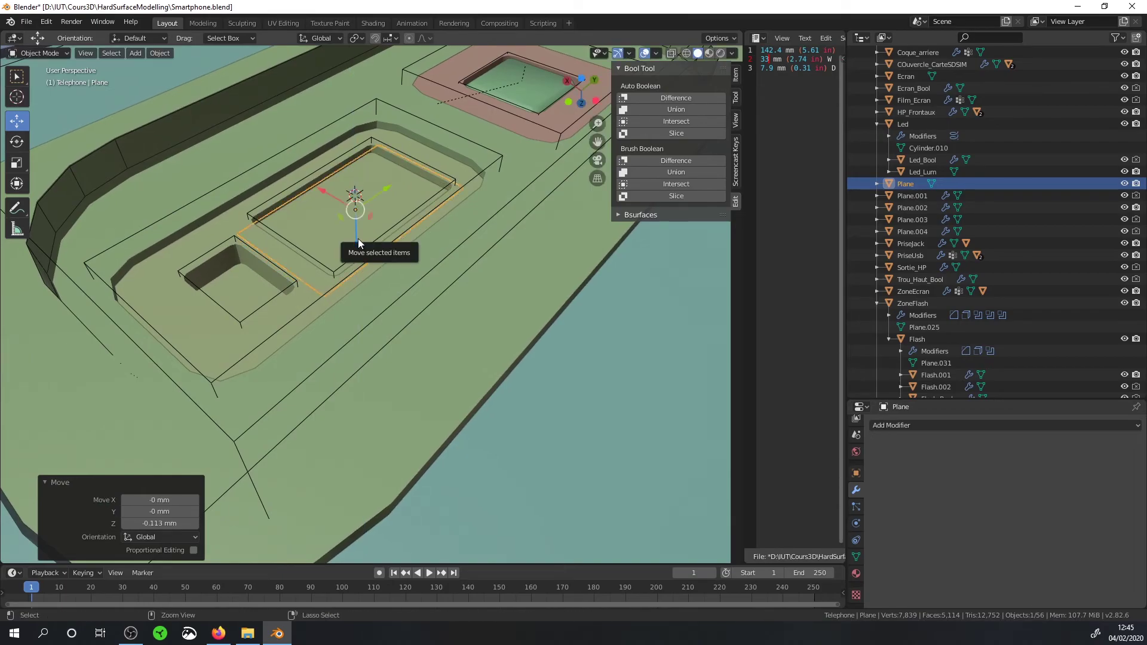
pyautogui.hotkey('ctrl', 'a')
pyautogui.click(358, 238)
pyautogui.moveTo(379, 219)
pyautogui.mouseDown(button='middle')
pyautogui.moveTo(361, 237)
pyautogui.moveTo(365, 252)
pyautogui.mouseUp(button='middle')
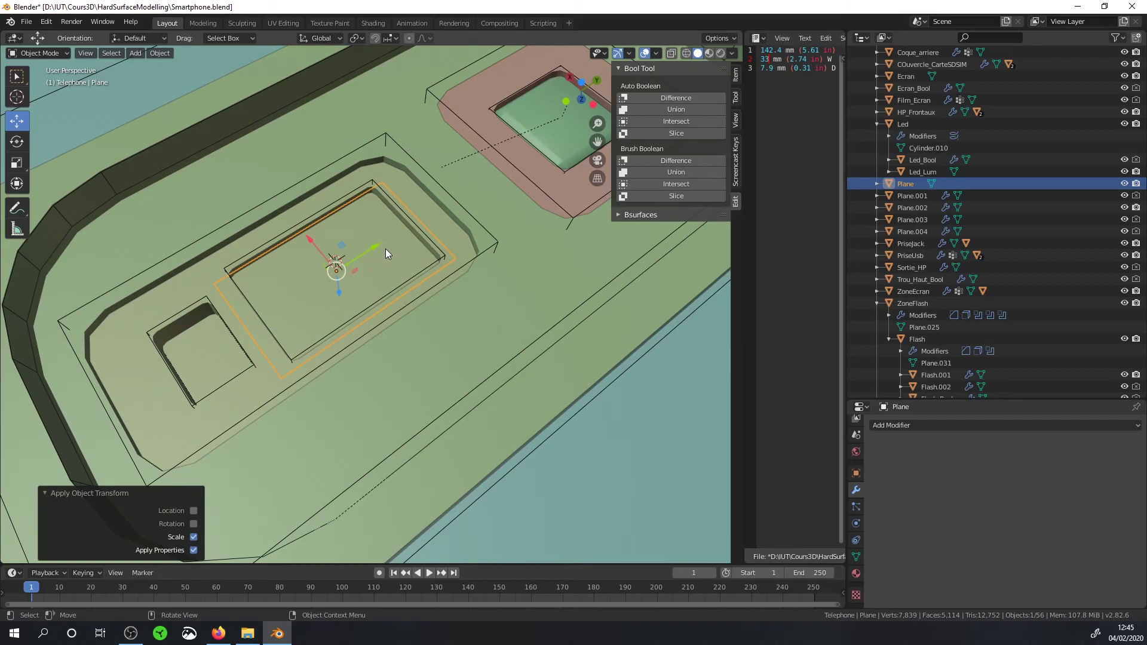
# Step: Duplicate the plane as Plane.005 over the smaller recess and shrink it along Y
pyautogui.hotkey('shift', 'd')
pyautogui.press('y')
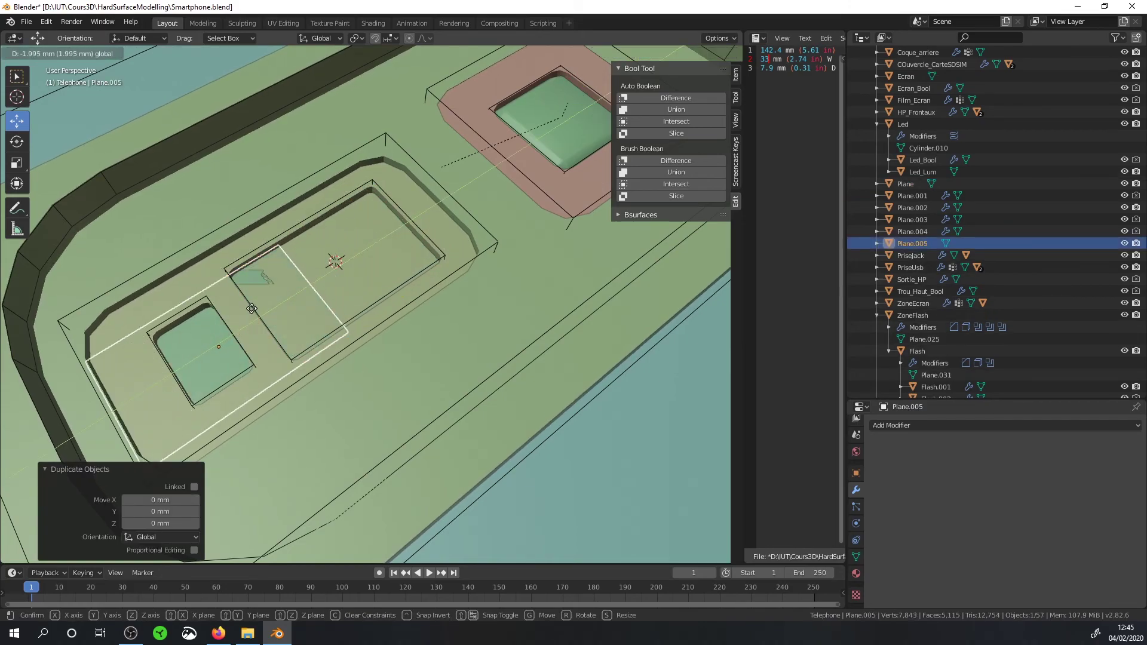
pyautogui.click(254, 312)
pyautogui.press('s')
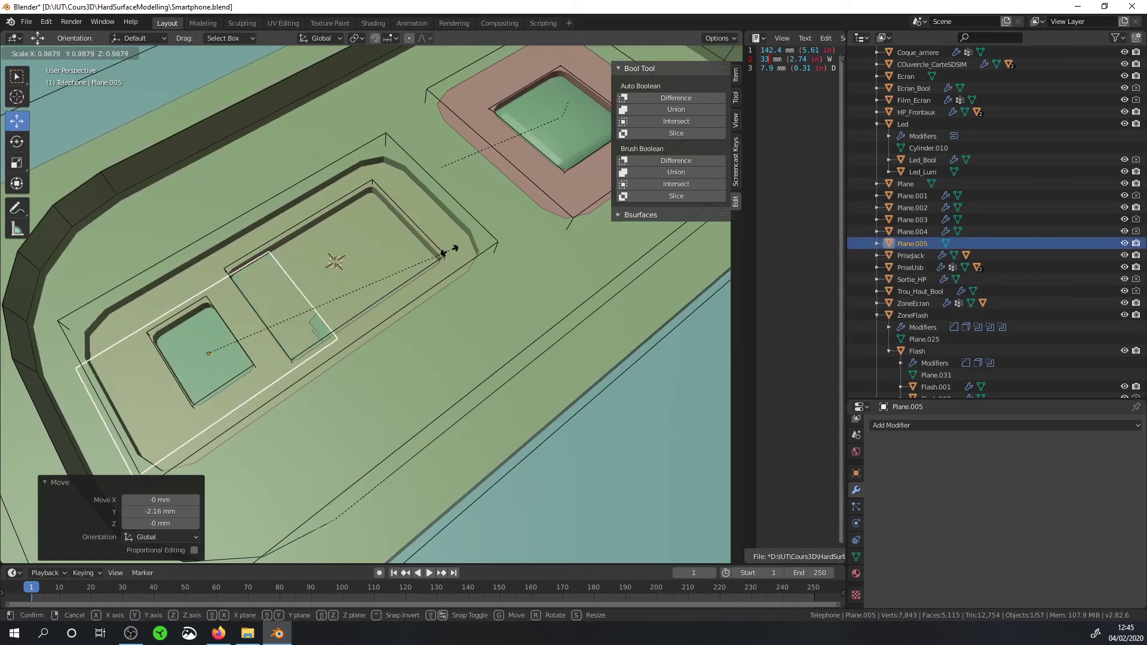
pyautogui.press('y')
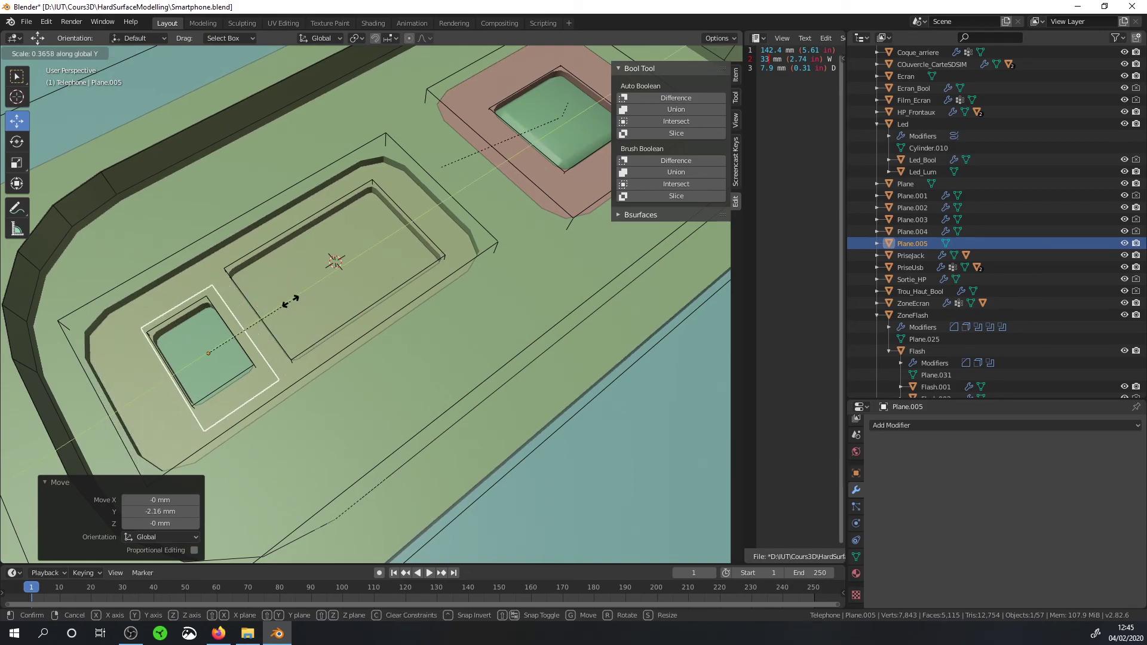
pyautogui.click(290, 301)
# Step: Nudge Plane.005 along Y to fit the small recess and apply its scale
pyautogui.press('g')
pyautogui.press('y')
pyautogui.click(289, 320)
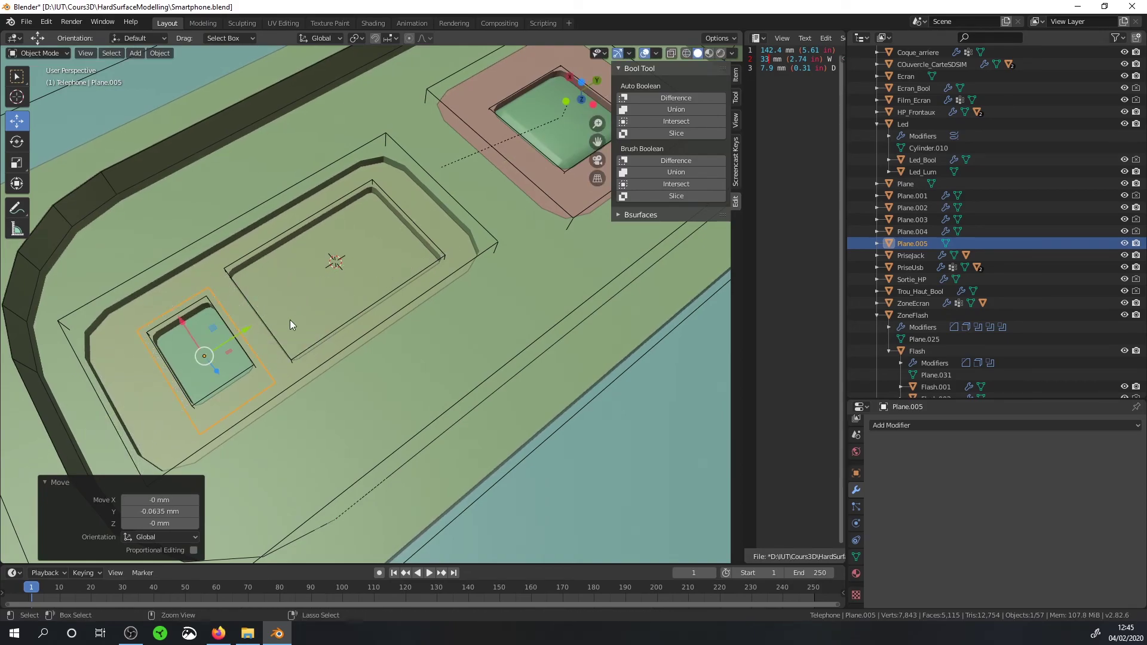
pyautogui.hotkey('ctrl', 'a')
pyautogui.click(291, 320)
pyautogui.moveTo(335, 227); pyautogui.dragTo(395, 195, button='middle')
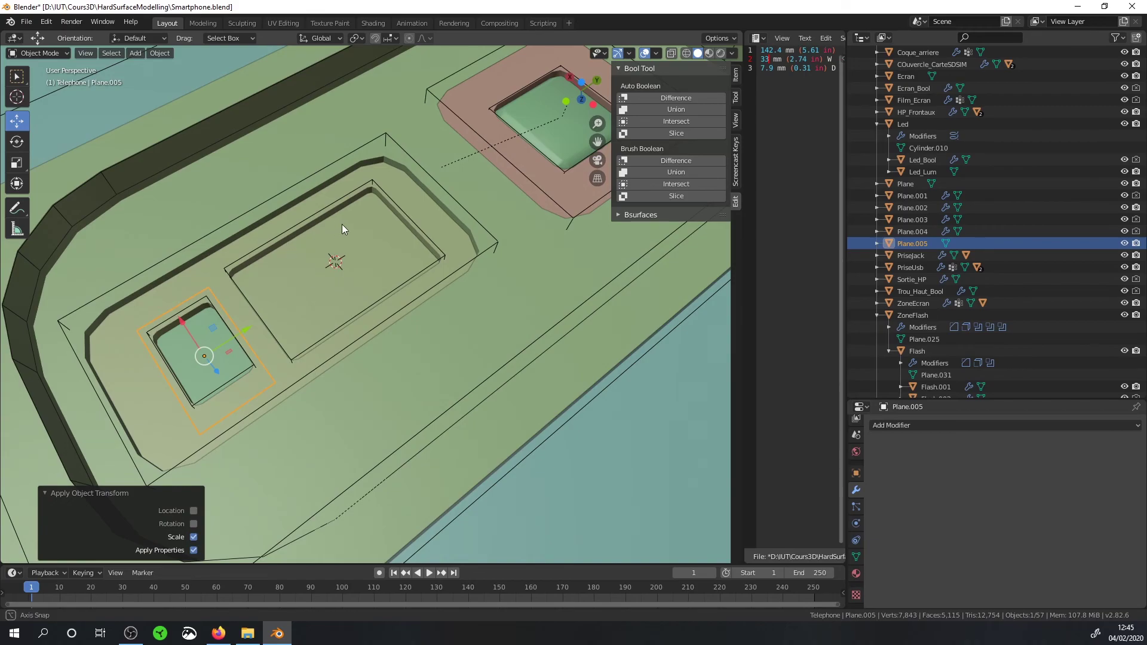
pyautogui.scroll(-3, 412, 193)
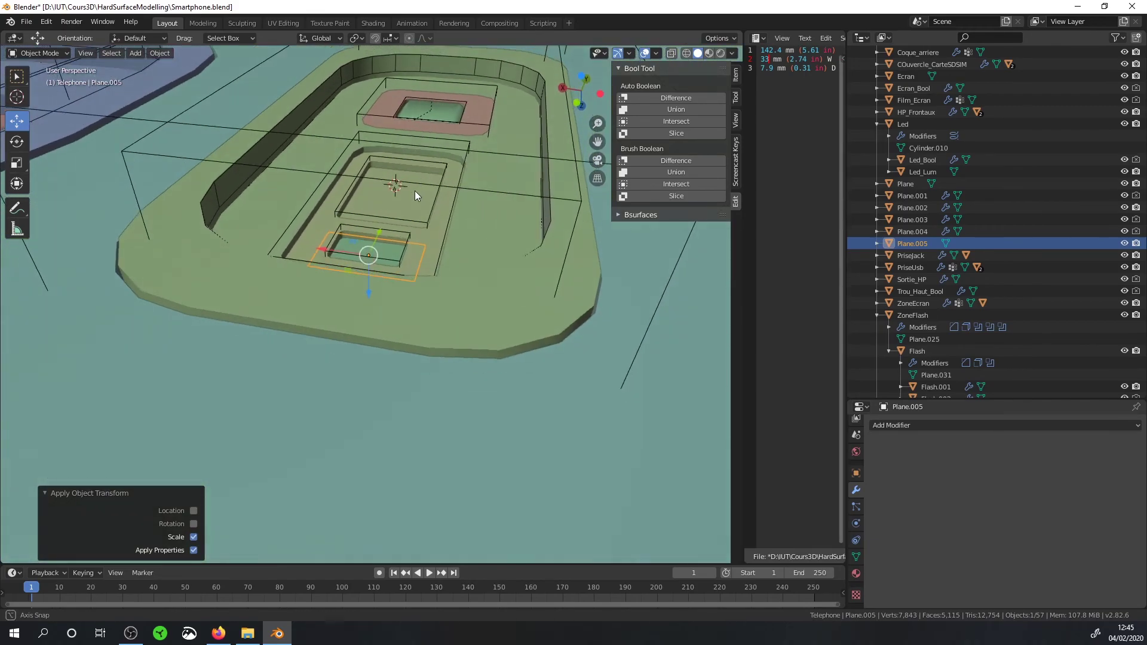
pyautogui.scroll(2, 424, 224)
pyautogui.scroll(2, 406, 267)
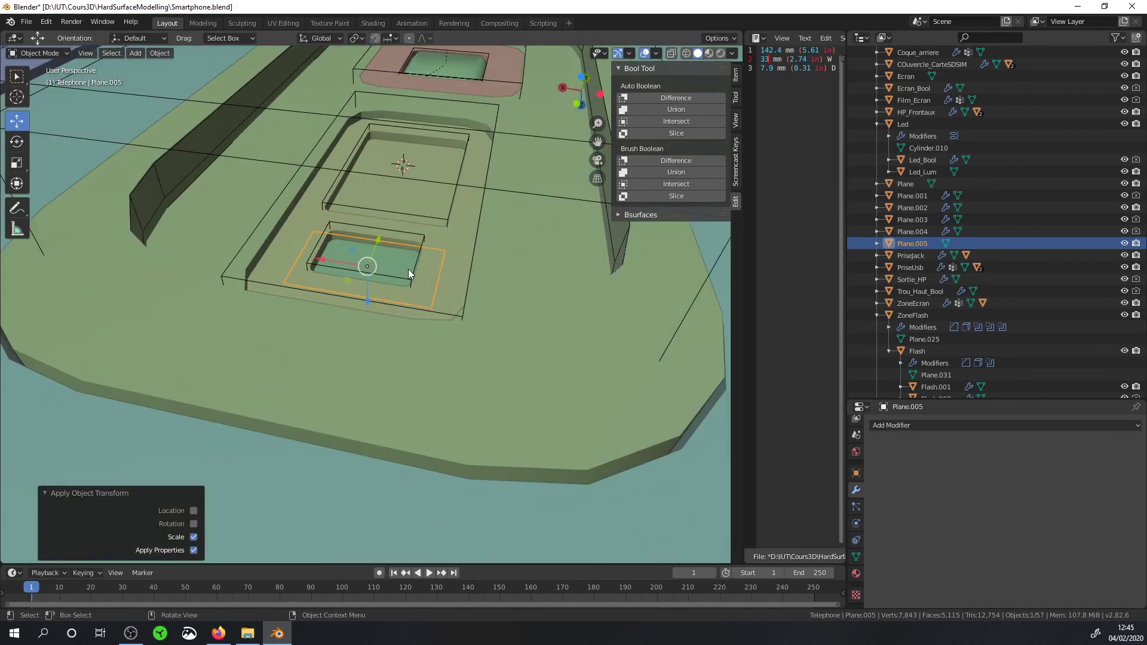
# Step: Parent Plane.004, Plane.003, Plane and Plane.001 to Plane.002, keeping transforms
pyautogui.keyDown('shift'); pyautogui.click(407, 276); pyautogui.keyUp('shift')
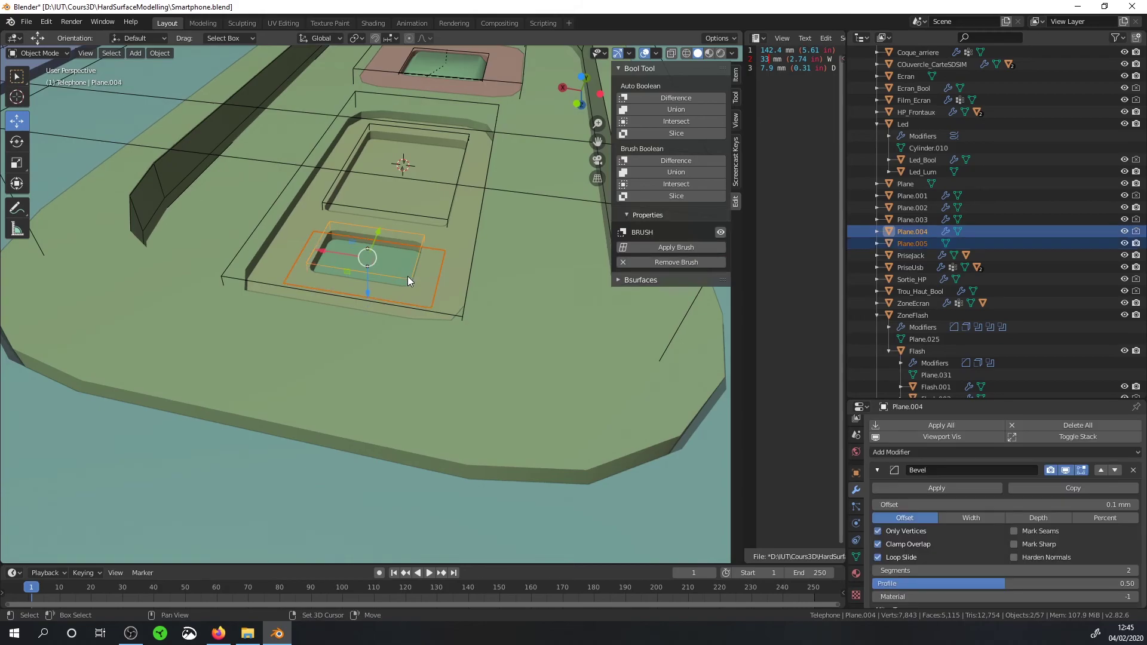
pyautogui.keyDown('shift'); pyautogui.click(442, 218); pyautogui.keyUp('shift')
pyautogui.moveTo(414, 149); pyautogui.dragTo(428, 159, button='middle')
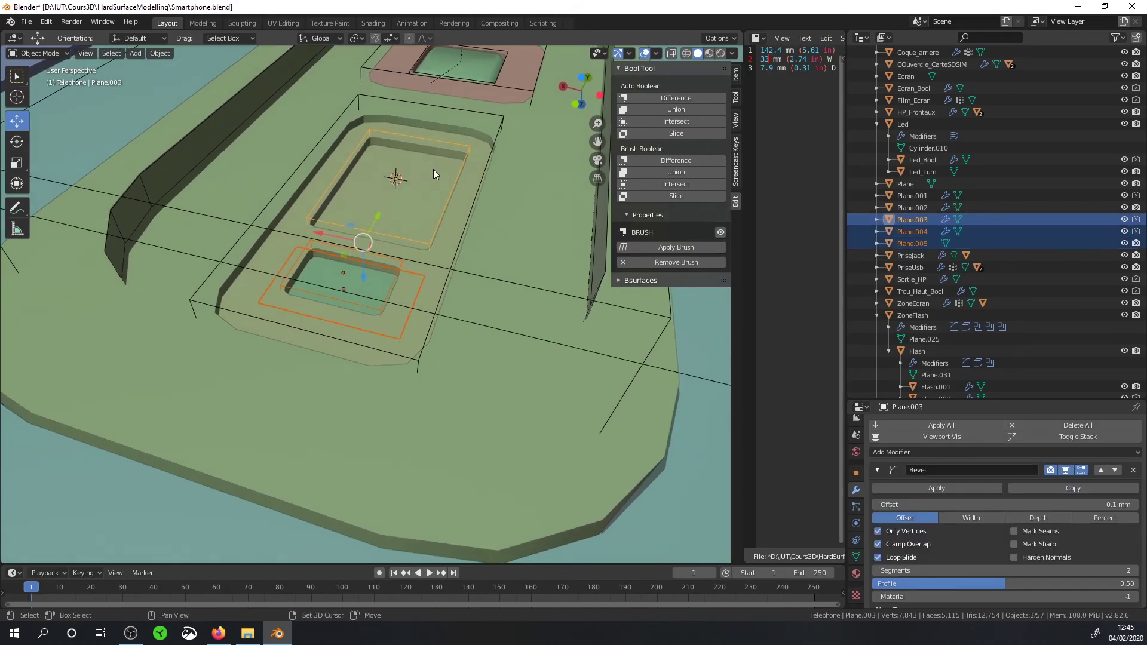
pyautogui.keyDown('shift'); pyautogui.click(432, 169); pyautogui.keyUp('shift')
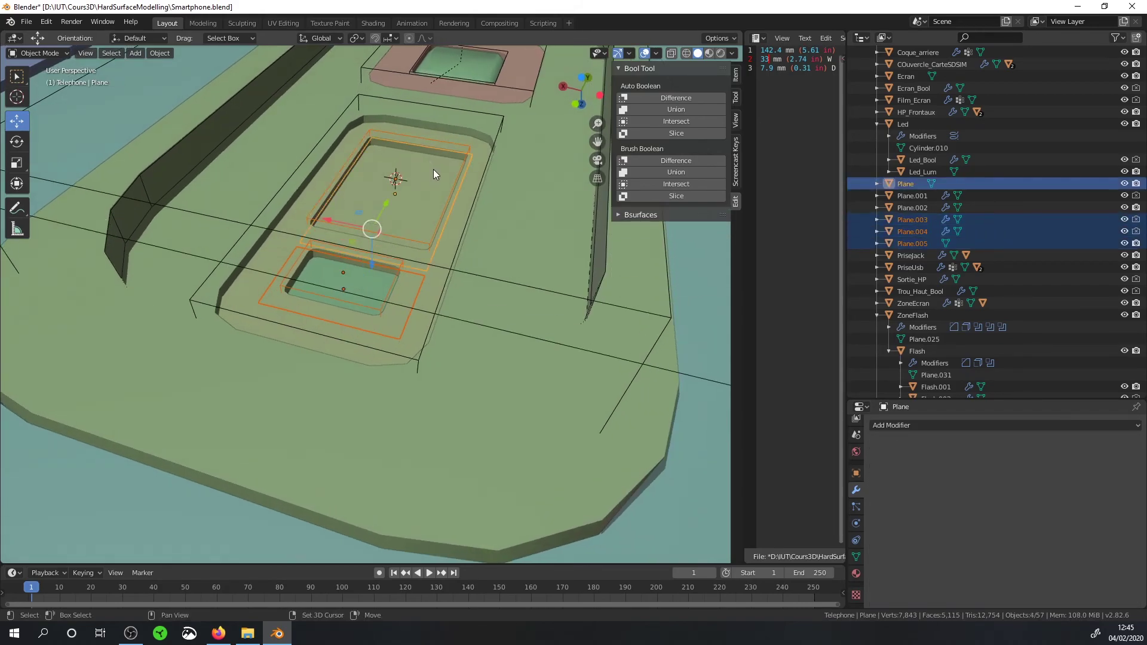
pyautogui.keyDown('shift'); pyautogui.click(495, 138); pyautogui.keyUp('shift')
pyautogui.keyDown('shift'); pyautogui.click(481, 148); pyautogui.keyUp('shift')
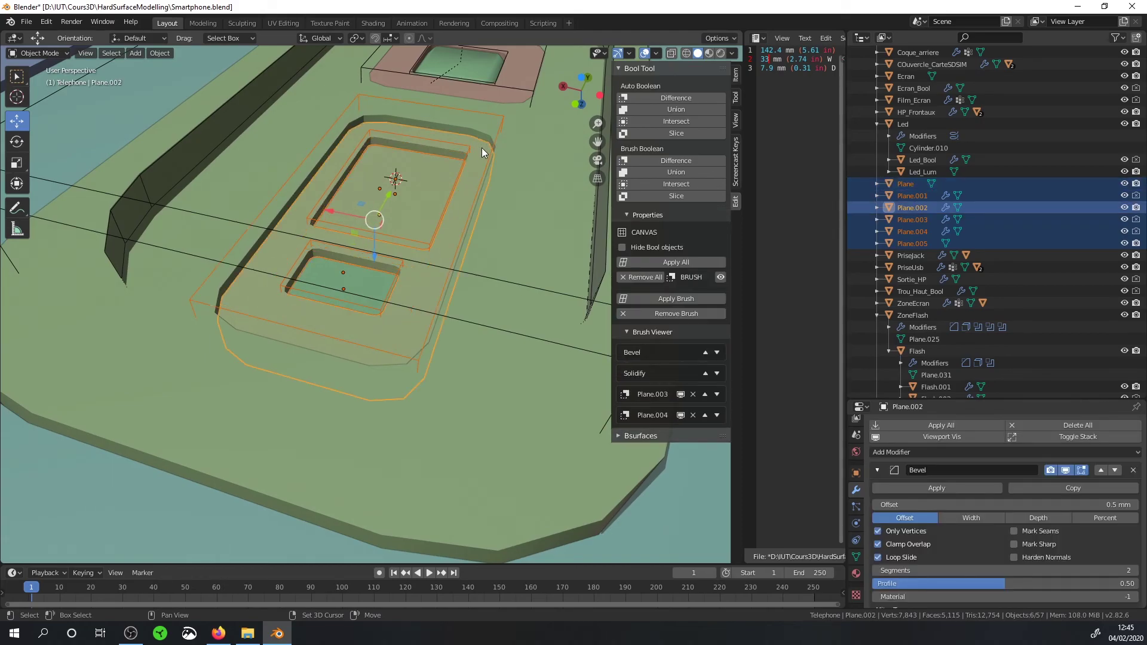
pyautogui.hotkey('ctrl', 'p')
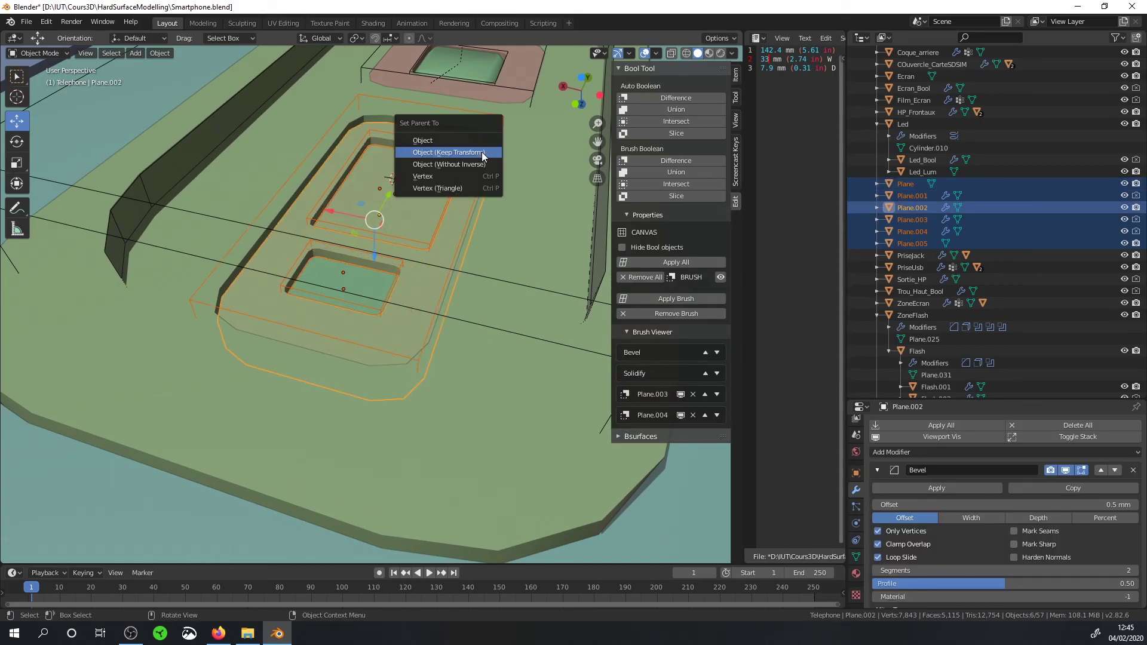
pyautogui.click(482, 151)
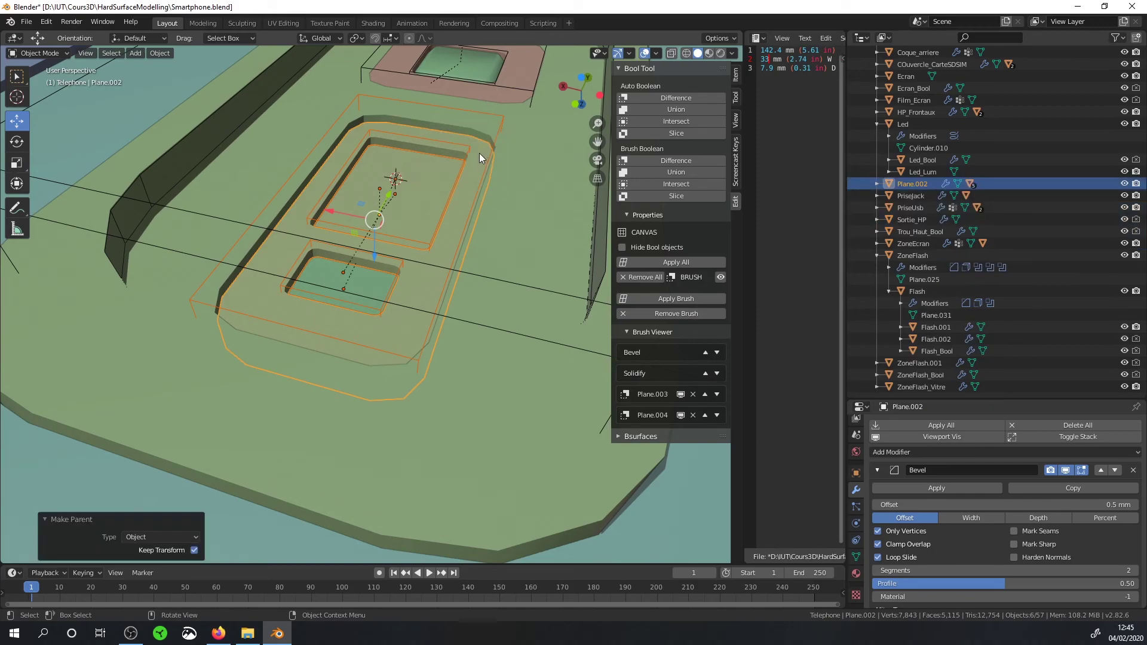
# Step: Parent Plane.002 to ZoneFlash with Keep Transform and check that the children follow
pyautogui.click(467, 189)
pyautogui.keyDown('shift'); pyautogui.click(527, 166); pyautogui.keyUp('shift')
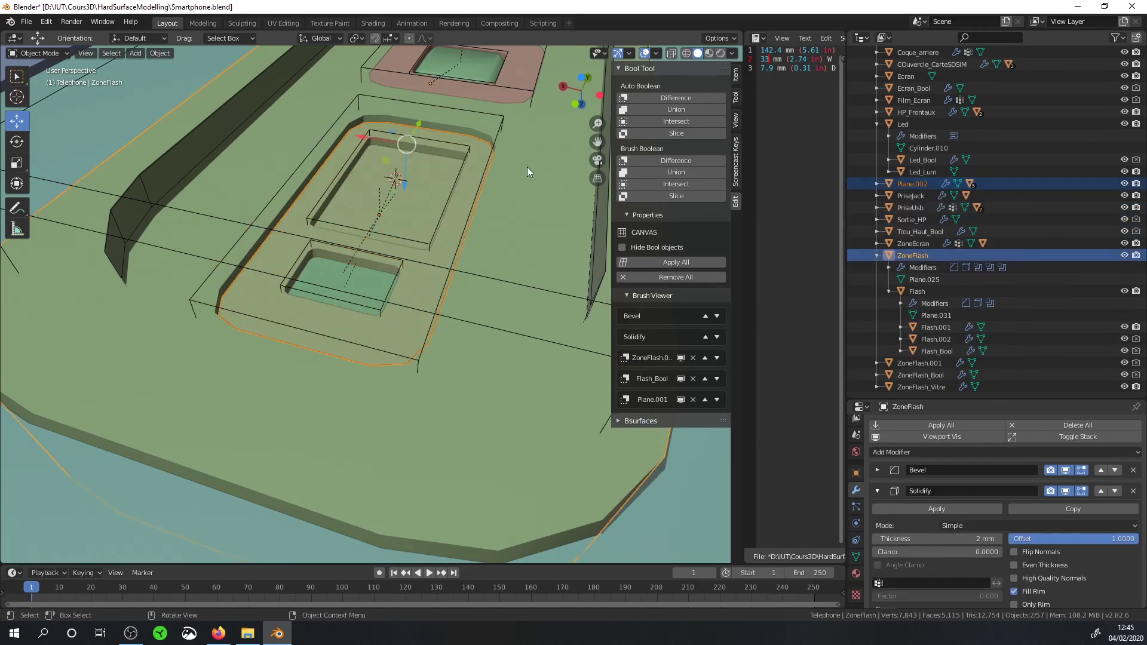
pyautogui.scroll(-2, 526, 170)
pyautogui.hotkey('ctrl', 'p')
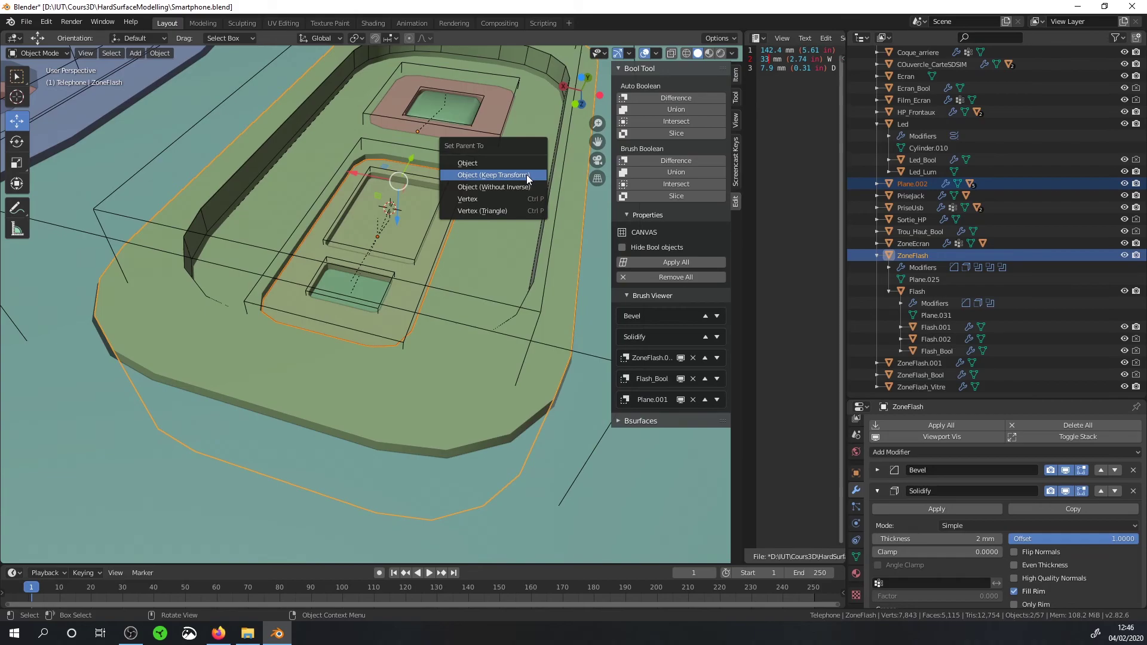
pyautogui.click(527, 177)
pyautogui.scroll(-3, 453, 235)
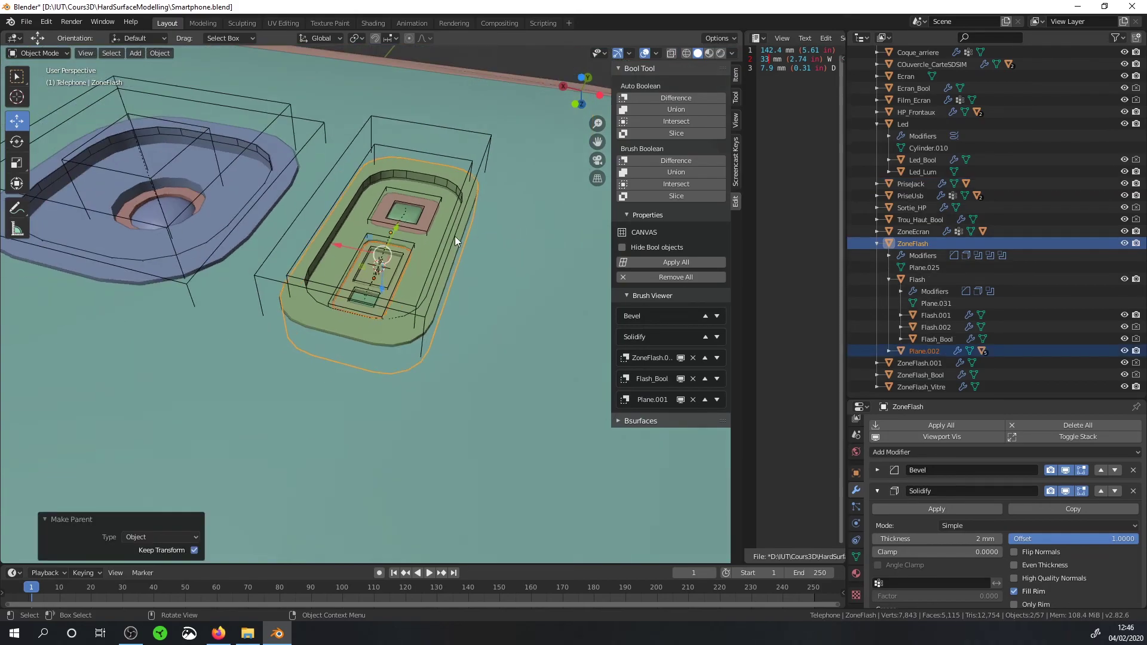
pyautogui.click(449, 174)
pyautogui.moveTo(346, 224); pyautogui.dragTo(469, 239)
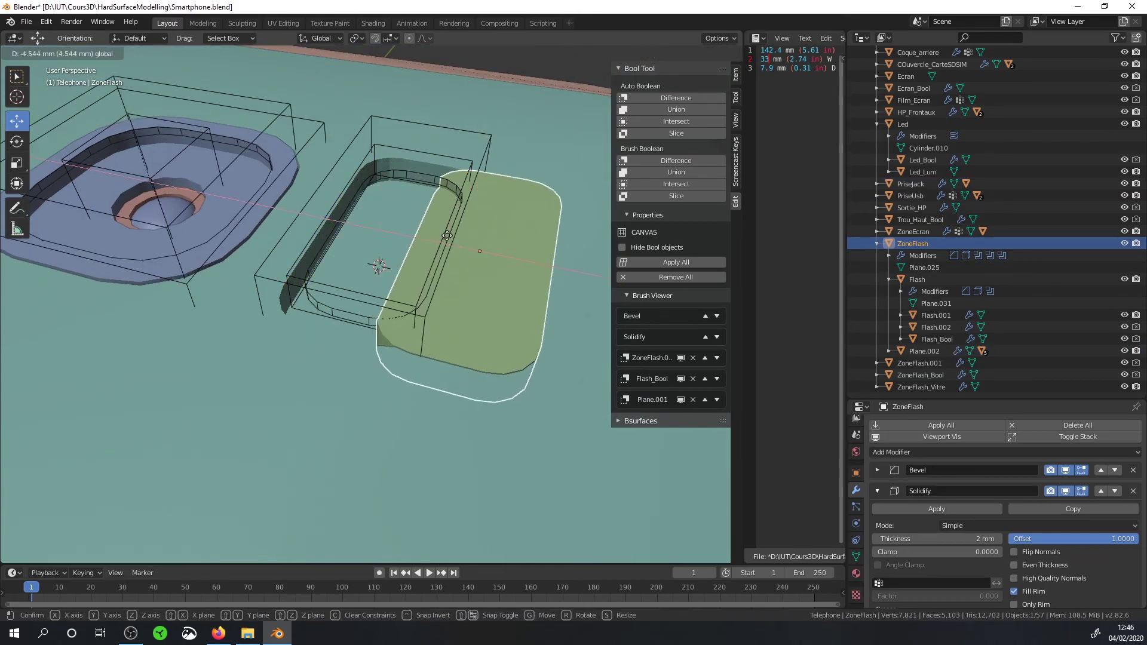
pyautogui.hotkey('ctrl', 'z')
# Step: Parent ZoneFlash.001, ZoneFlash_Bool and ZoneFlash_Vitre to ZoneFlash, keeping transforms
pyautogui.scroll(2, 469, 239)
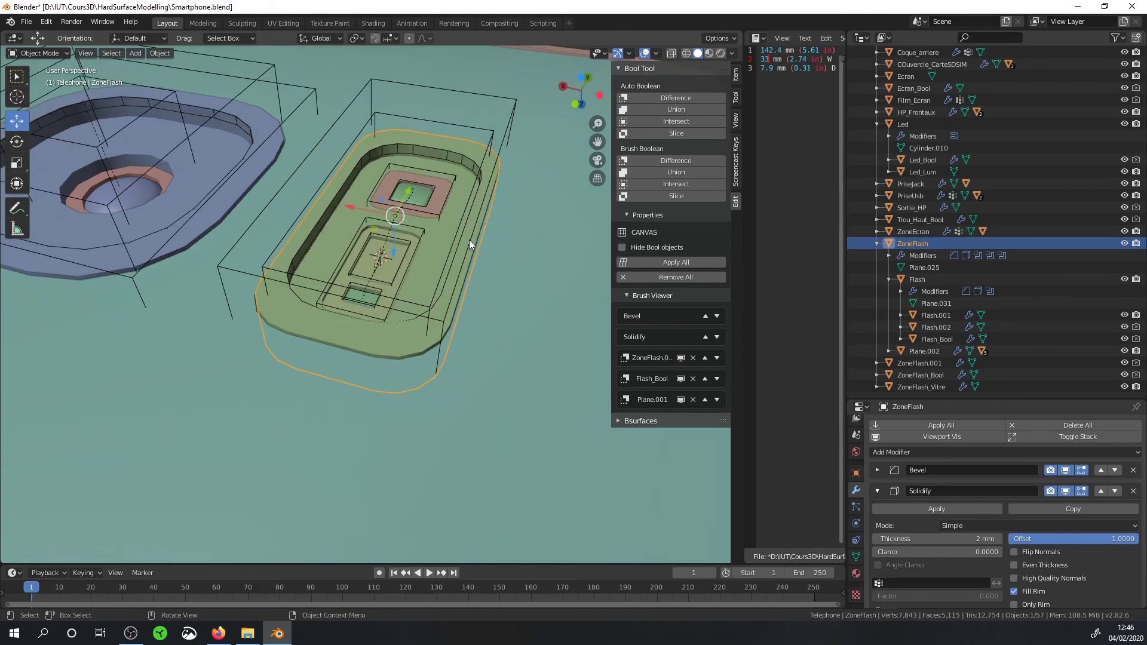
pyautogui.scroll(2, 440, 141)
pyautogui.scroll(1, 442, 99)
pyautogui.scroll(2, 451, 182)
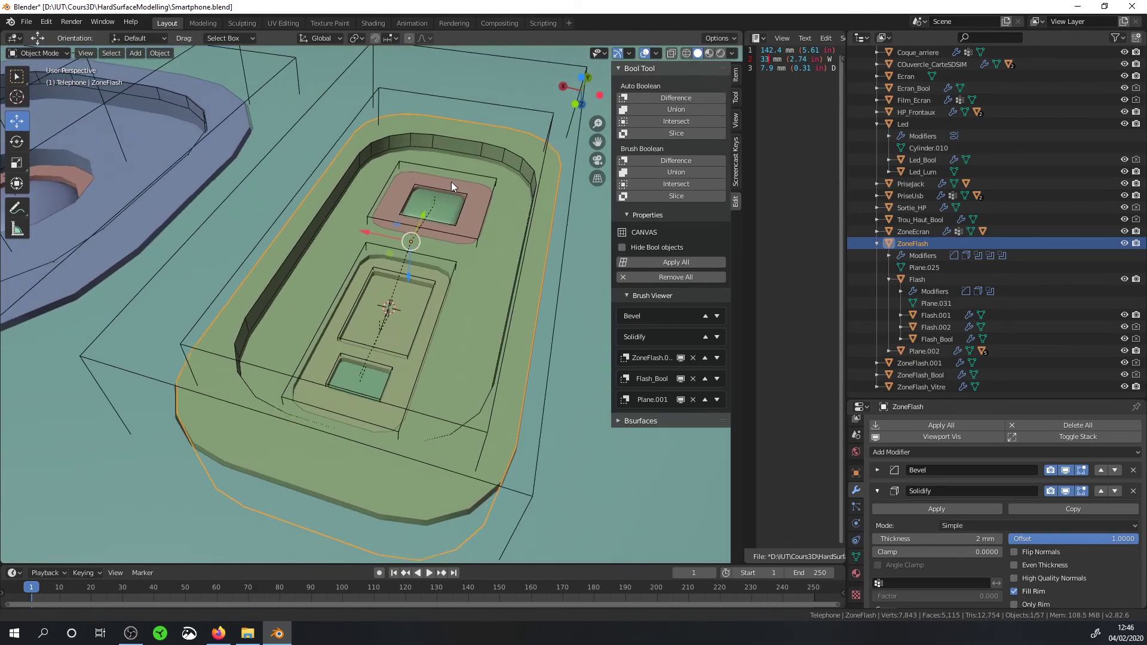
pyautogui.click(489, 58)
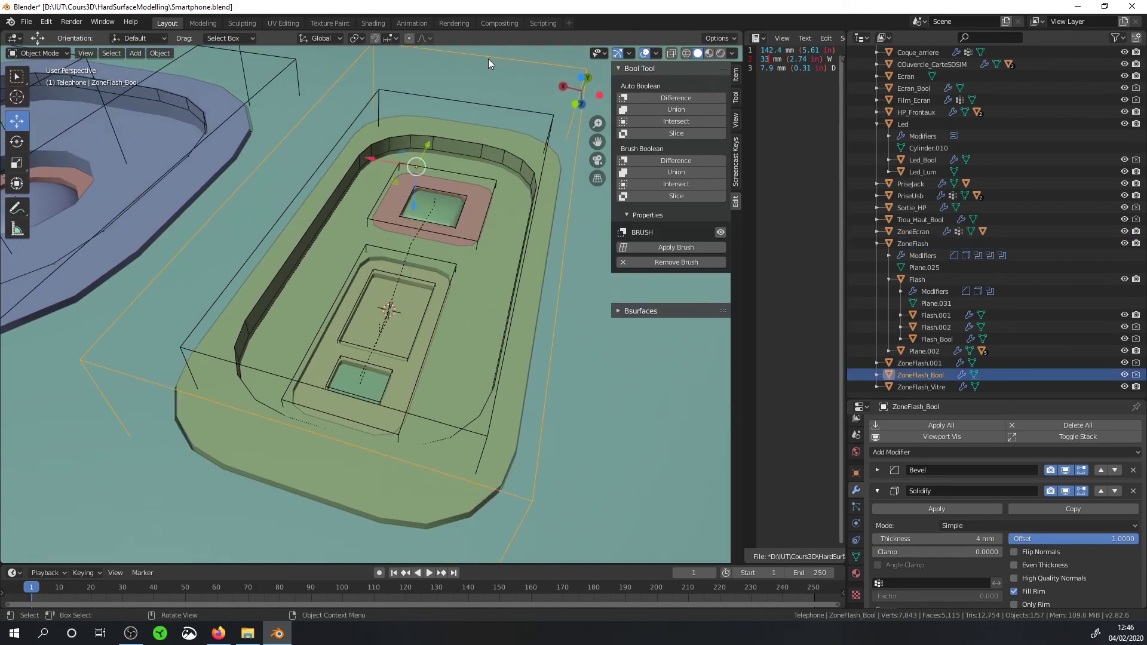
pyautogui.keyDown('shift'); pyautogui.click(464, 142); pyautogui.keyUp('shift')
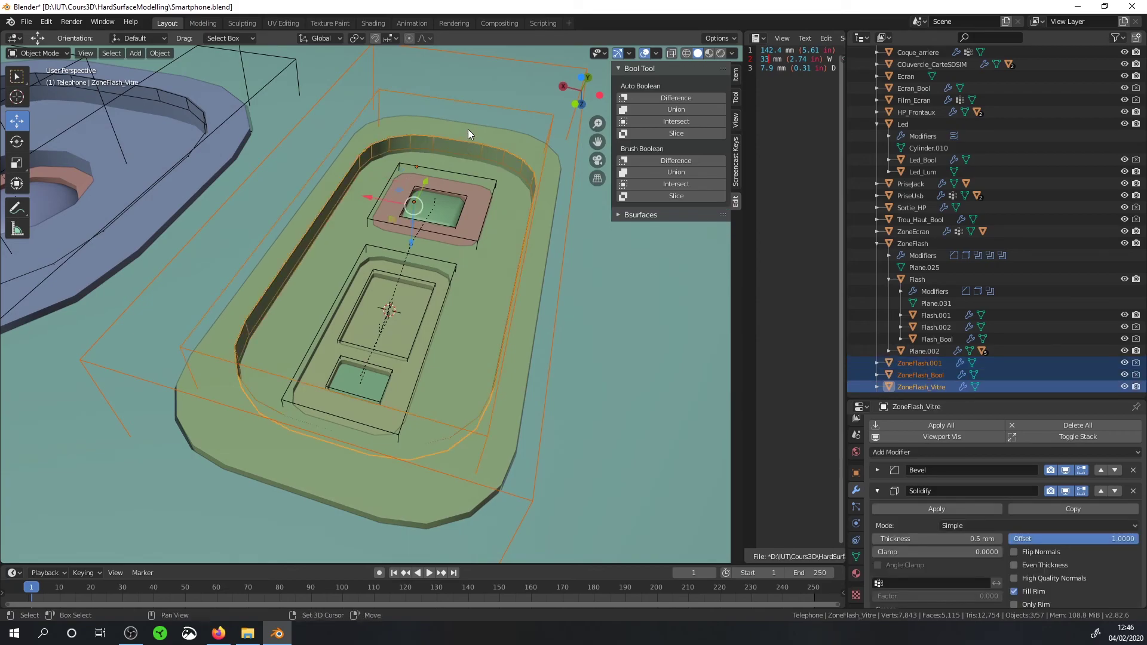
pyautogui.keyDown('shift'); pyautogui.click(467, 129); pyautogui.keyUp('shift')
pyautogui.hotkey('ctrl', 'p')
pyautogui.click(467, 129)
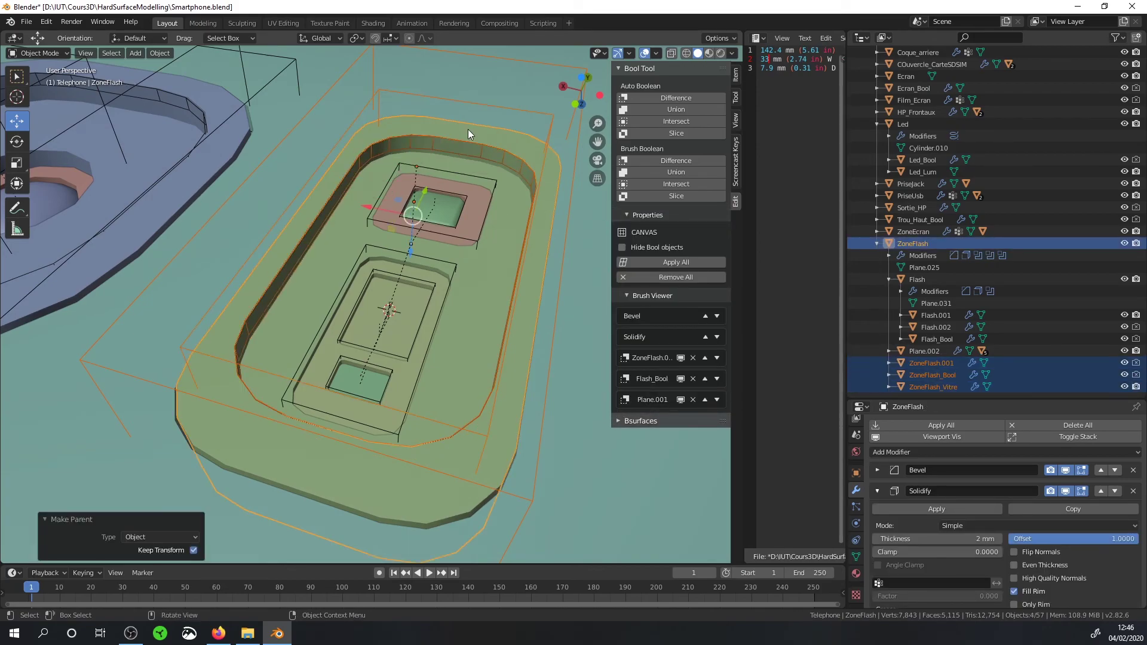
# Step: Shift ZoneFlash and its cutters about 1.4 mm along X
pyautogui.click(467, 129)
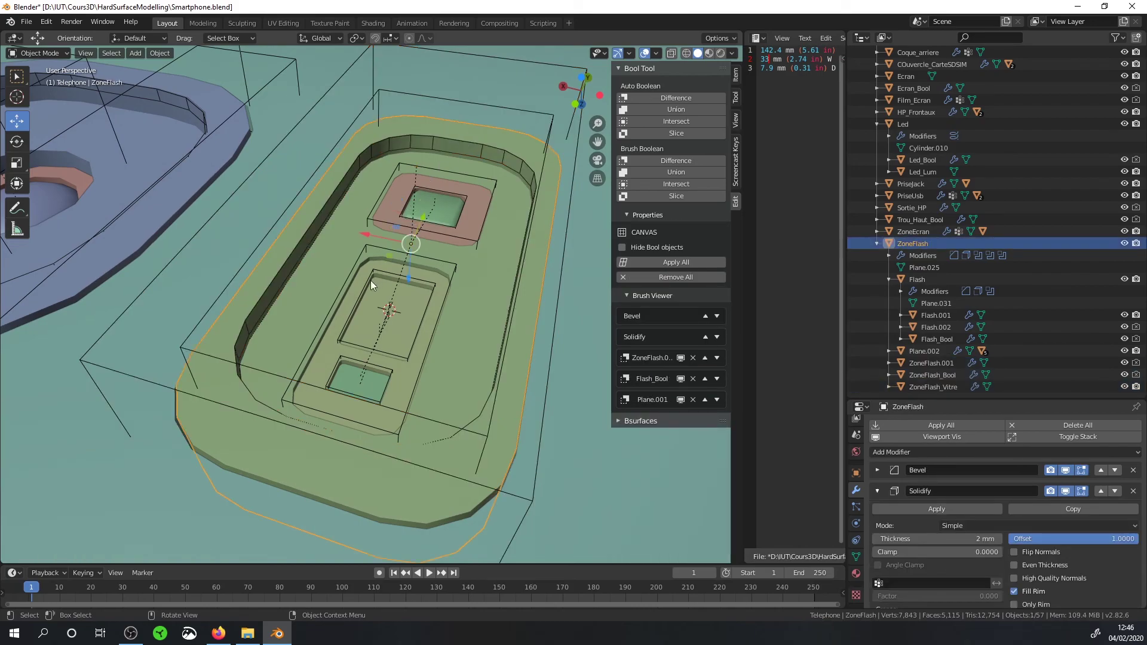
pyautogui.moveTo(385, 234); pyautogui.dragTo(421, 255)
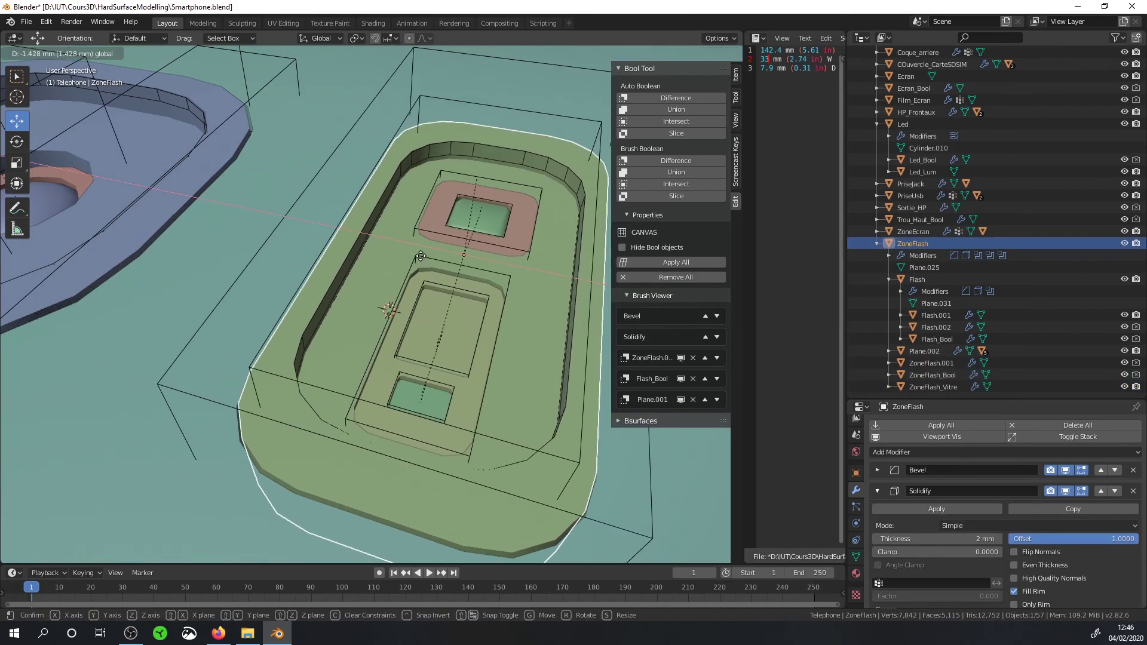
pyautogui.scroll(-4, 421, 255)
pyautogui.moveTo(406, 274)
pyautogui.mouseDown(button='middle')
pyautogui.moveTo(500, 296)
pyautogui.moveTo(499, 263)
pyautogui.mouseUp(button='middle')
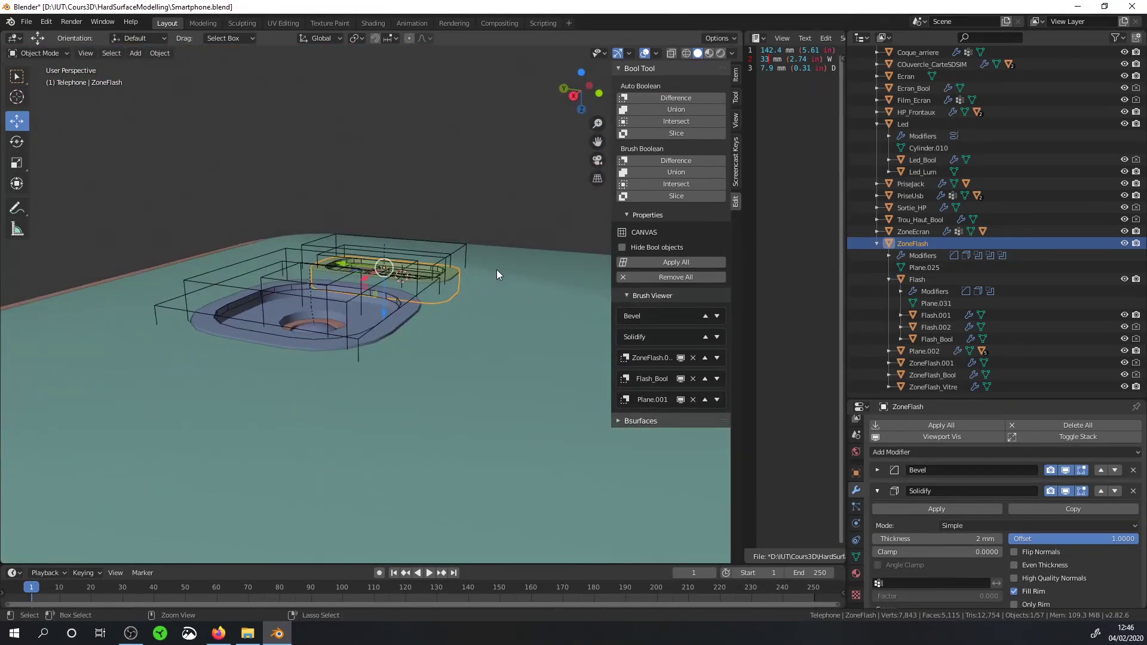
# Step: Save the file, select Coque_arriere and collapse its Bevel.001 and two boolean modifier panels
pyautogui.hotkey('ctrl', 's')
pyautogui.moveTo(470, 305); pyautogui.dragTo(466, 209, button='middle')
pyautogui.moveTo(427, 280)
pyautogui.mouseDown(button='middle')
pyautogui.moveTo(413, 334)
pyautogui.moveTo(385, 203)
pyautogui.moveTo(389, 299)
pyautogui.moveTo(304, 297)
pyautogui.moveTo(402, 339)
pyautogui.moveTo(514, 248)
pyautogui.moveTo(579, 243)
pyautogui.moveTo(666, 263)
pyautogui.moveTo(494, 350)
pyautogui.moveTo(205, 256)
pyautogui.mouseUp(button='middle')
pyautogui.scroll(3, 459, 213)
pyautogui.scroll(2, 482, 292)
pyautogui.click(484, 297)
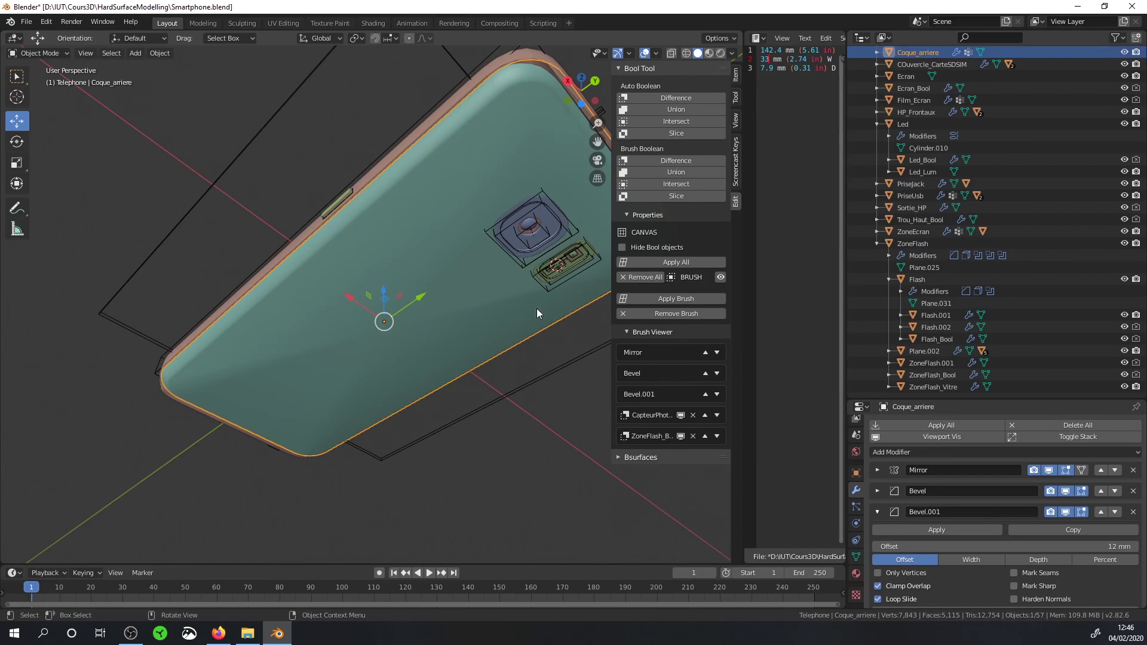
pyautogui.click(877, 512)
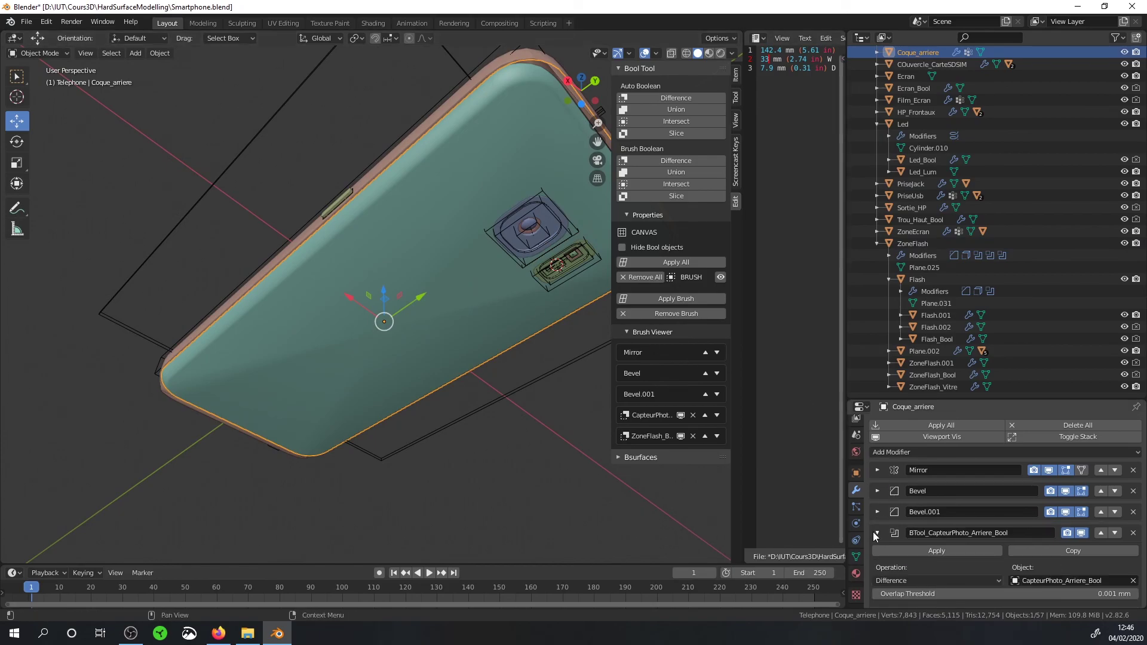
pyautogui.click(876, 532)
pyautogui.click(876, 553)
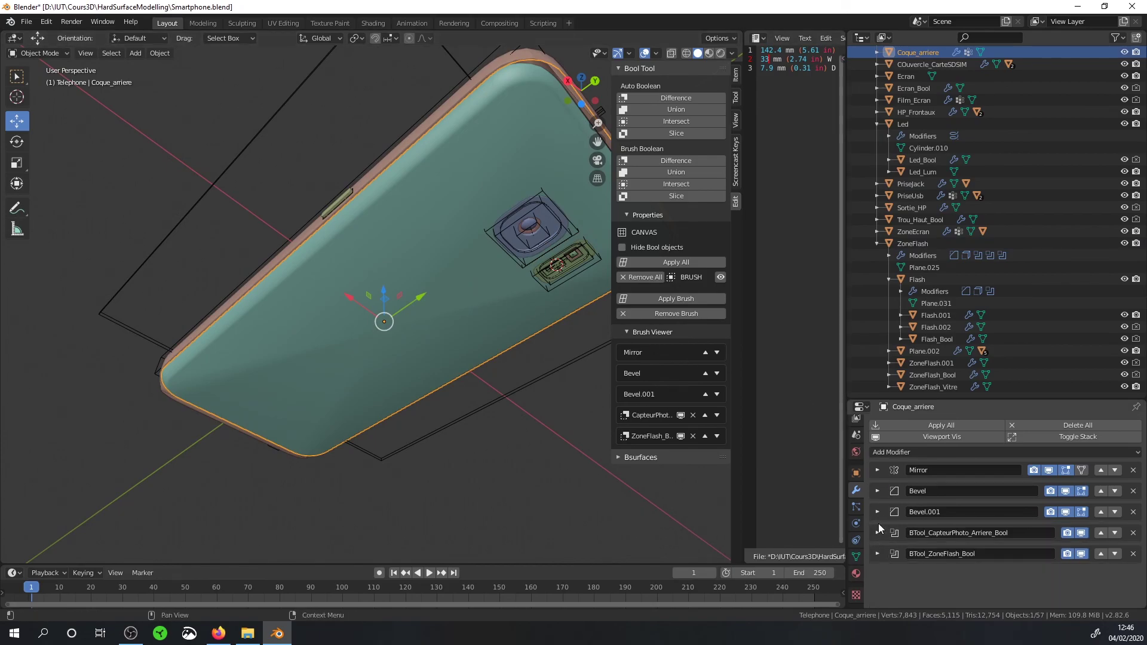
# Step: Add an Edge Split modifier to Coque_arriere with a 142° split angle
pyautogui.click(924, 449)
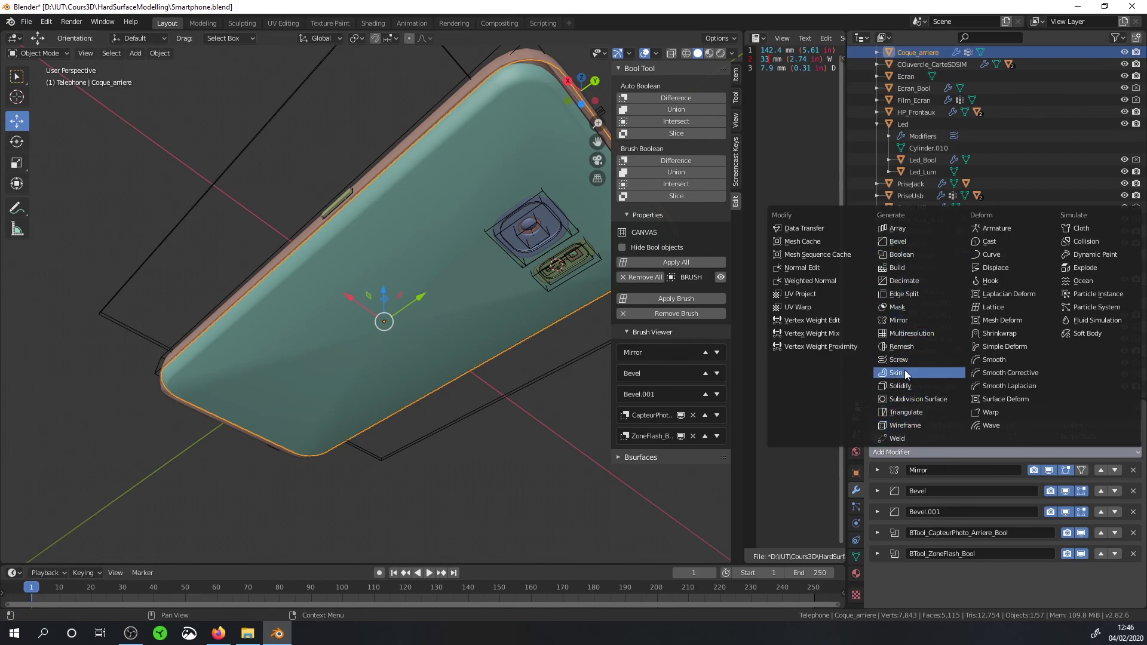
pyautogui.click(897, 292)
pyautogui.scroll(-2, 974, 525)
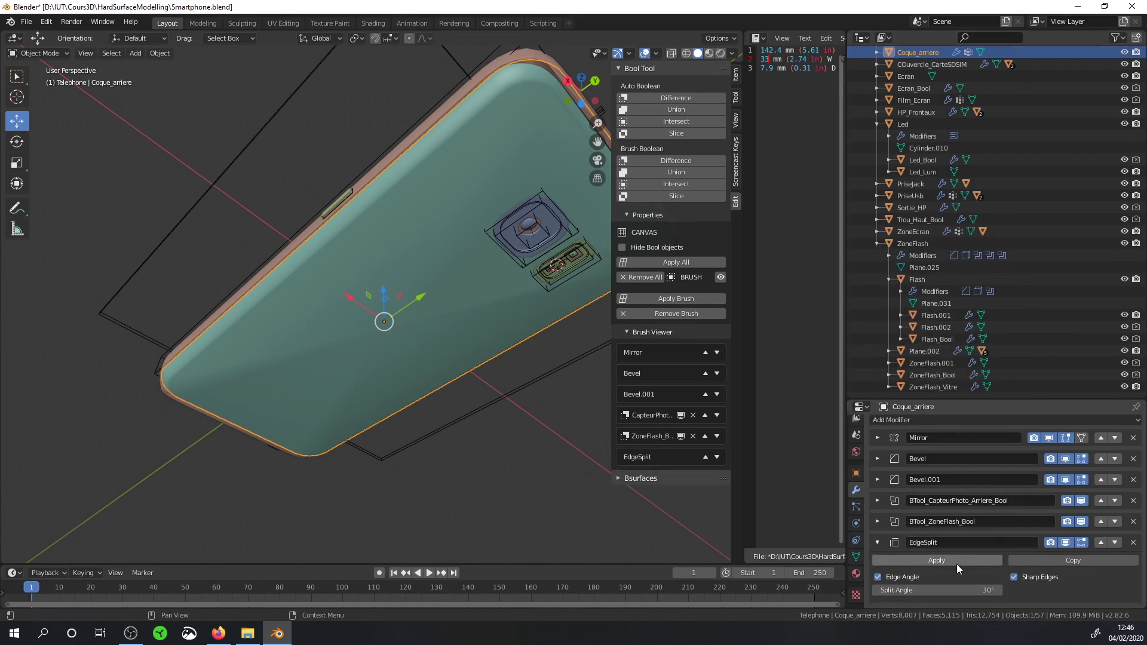
pyautogui.moveTo(956, 588); pyautogui.dragTo(995, 575)
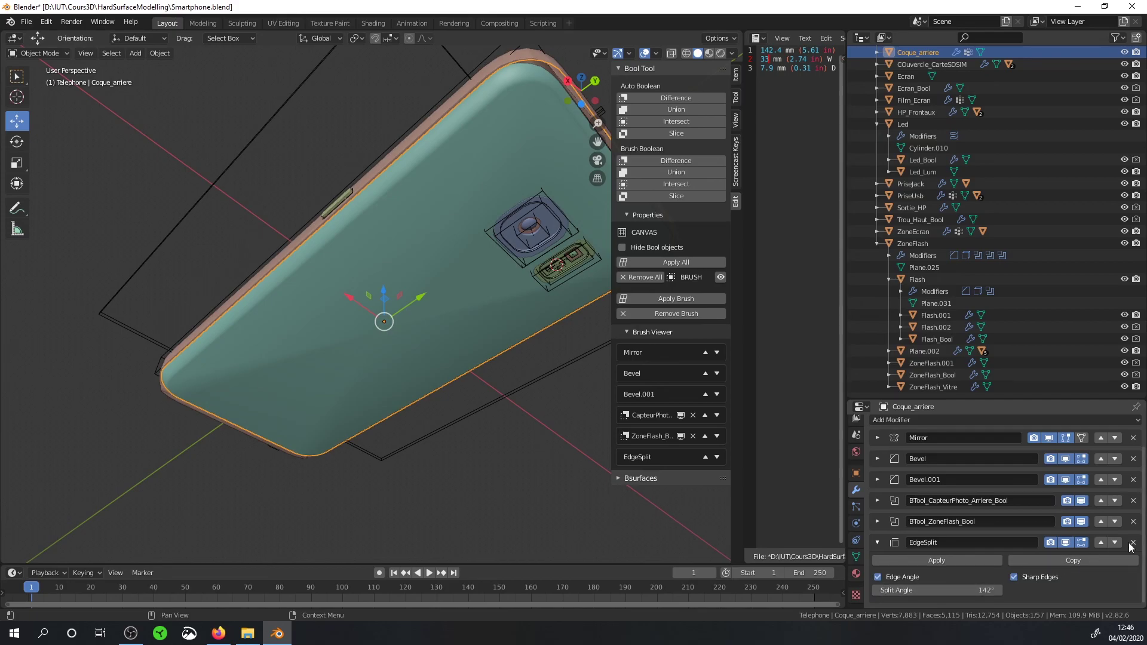
pyautogui.moveTo(430, 303)
pyautogui.mouseDown(button='middle')
pyautogui.moveTo(403, 255)
pyautogui.moveTo(453, 307)
pyautogui.mouseUp(button='middle')
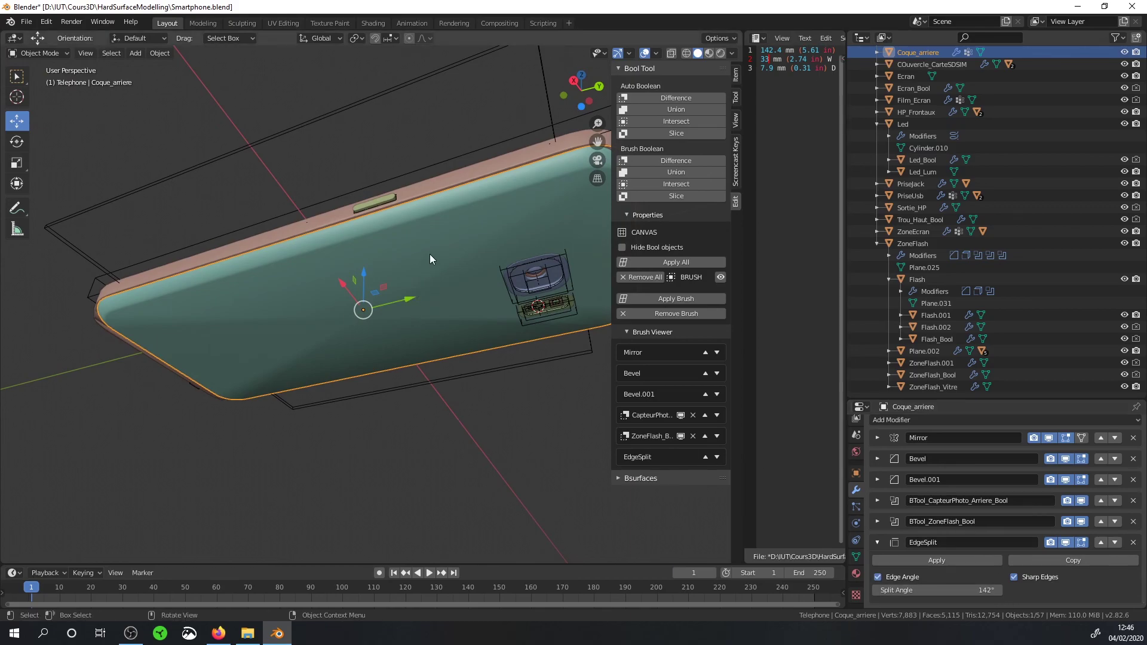
# Step: Remove the Edge Split modifier and enable Harden Normals on the Bevel modifier
pyautogui.click(936, 560)
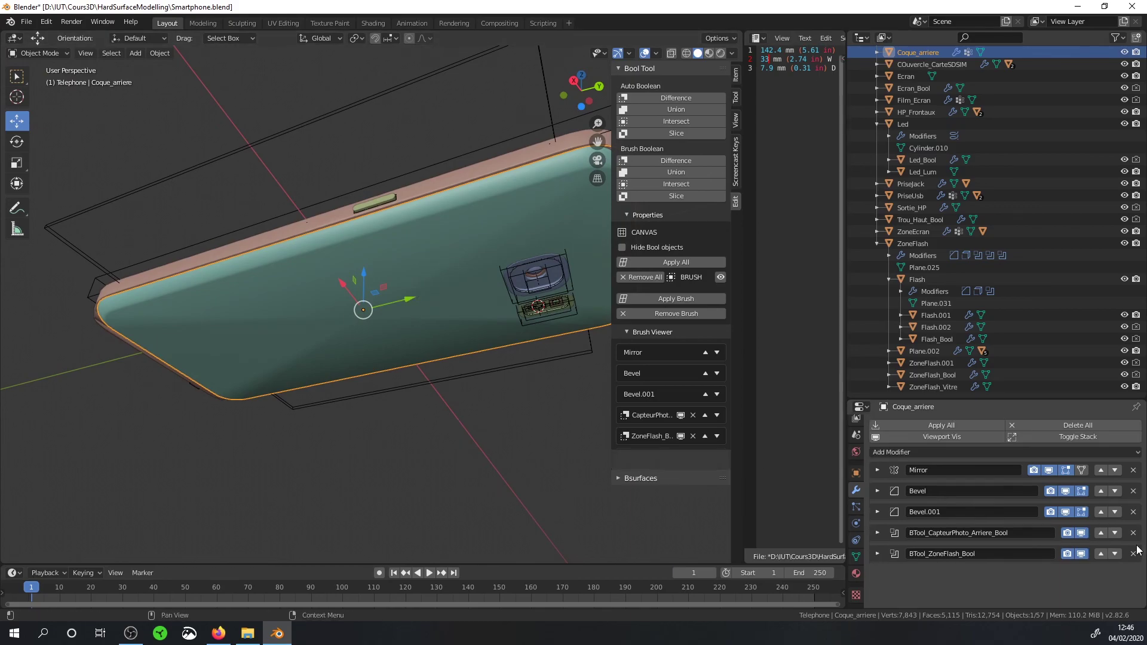
pyautogui.click(902, 485)
pyautogui.scroll(-2, 1001, 518)
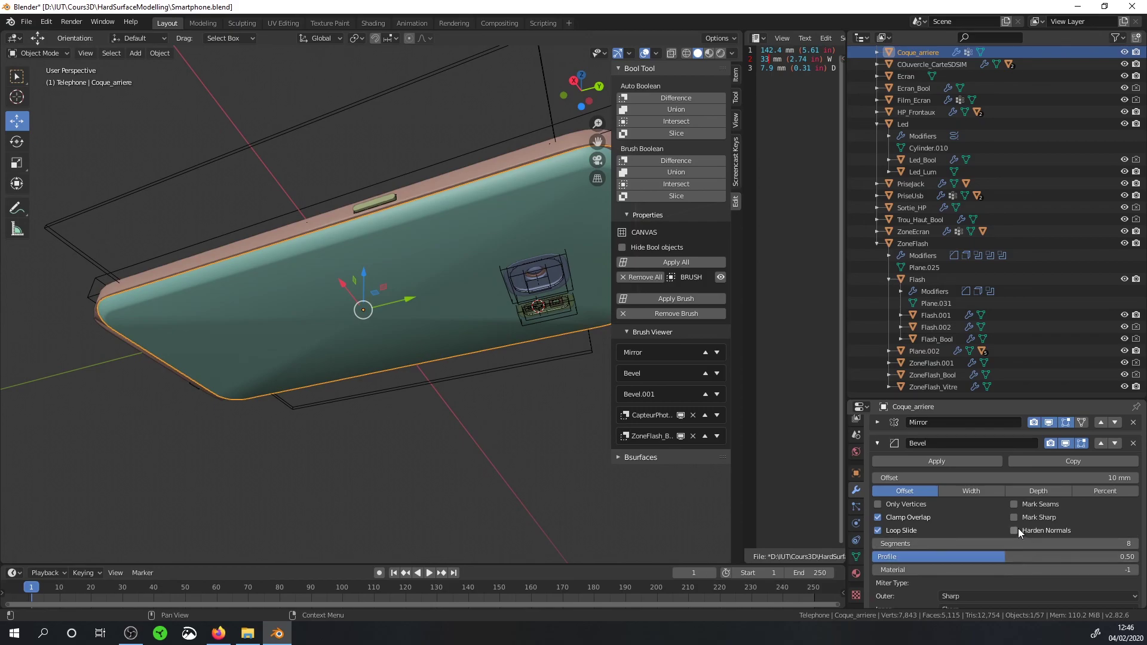
pyautogui.click(1018, 529)
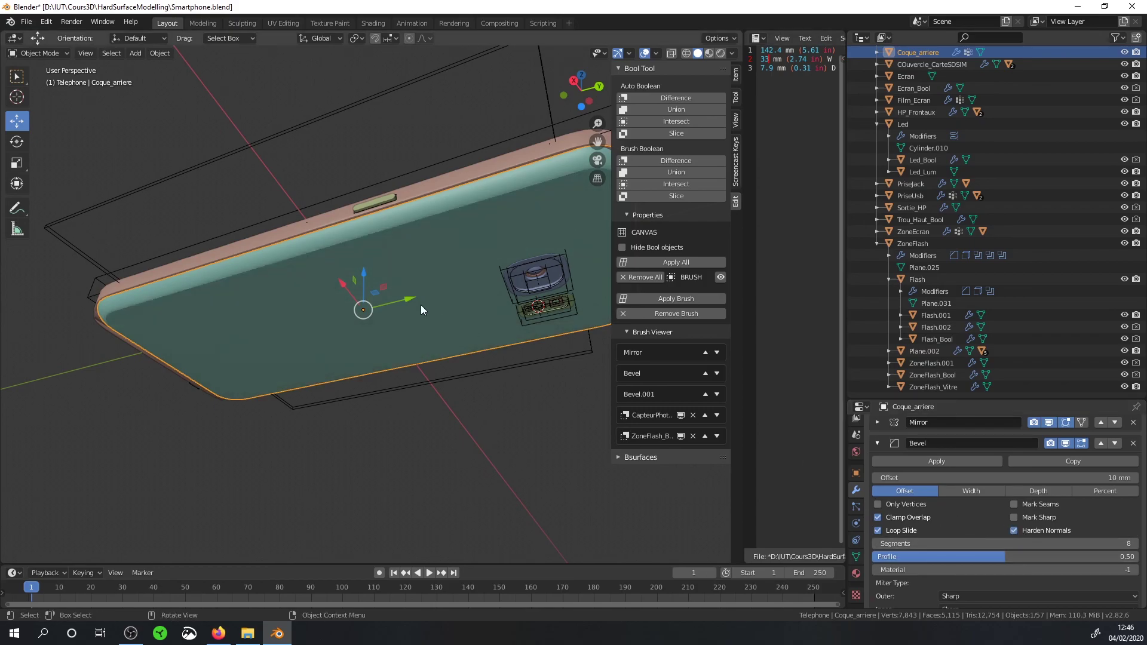
pyautogui.moveTo(420, 305); pyautogui.dragTo(594, 346, button='middle')
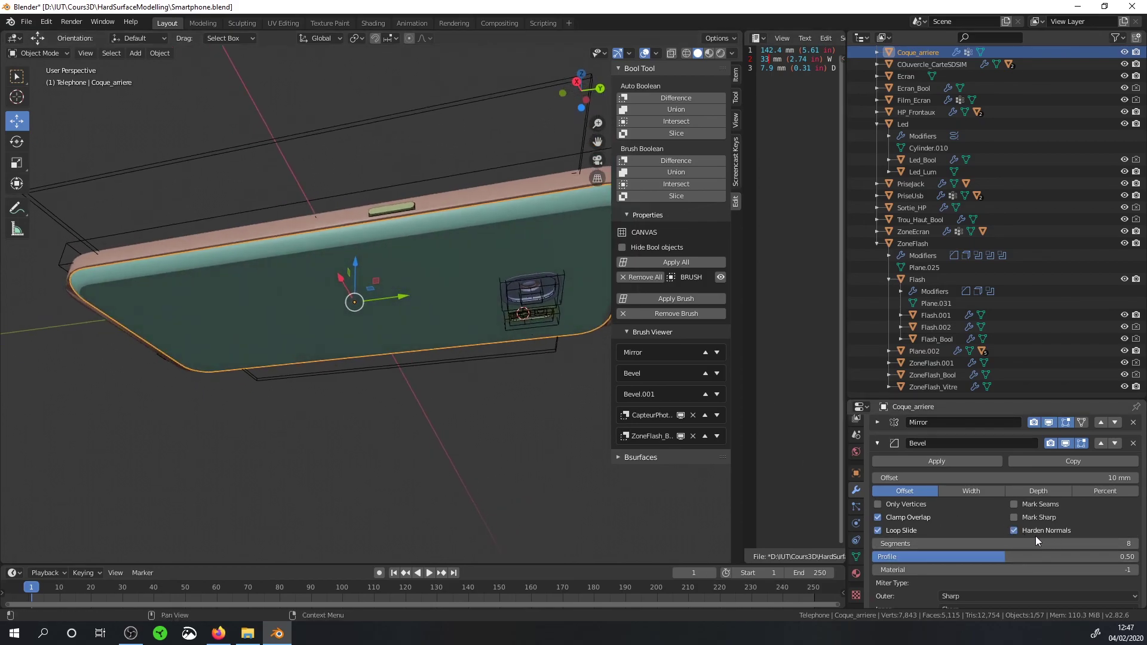
pyautogui.moveTo(518, 305); pyautogui.dragTo(504, 318, button='middle')
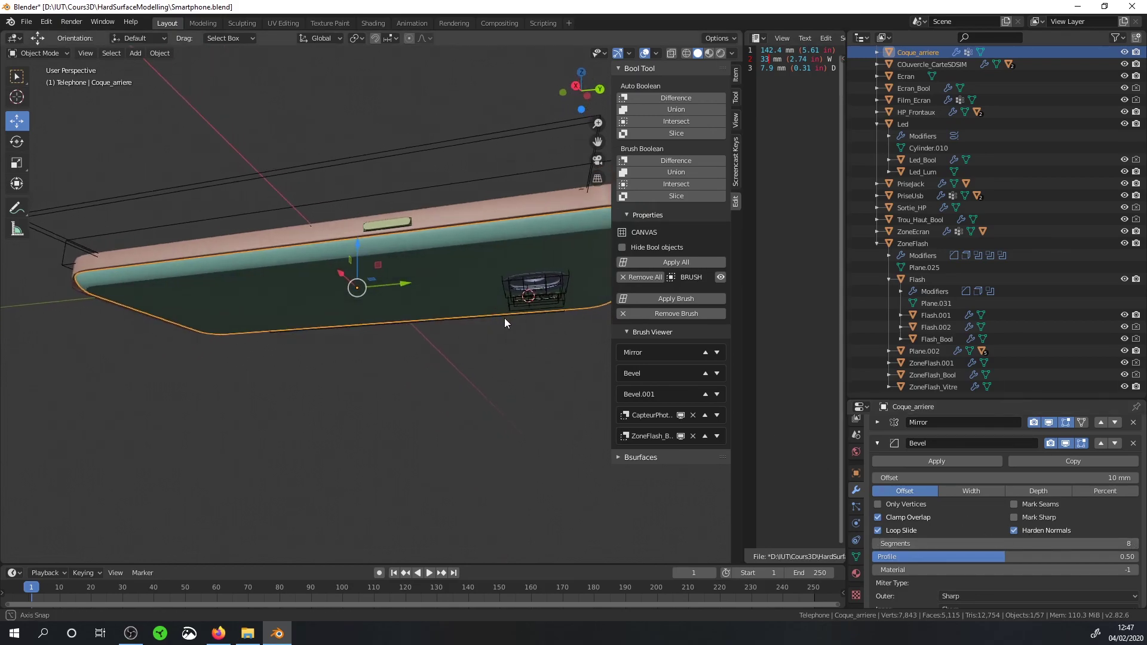
pyautogui.scroll(-3, 1030, 582)
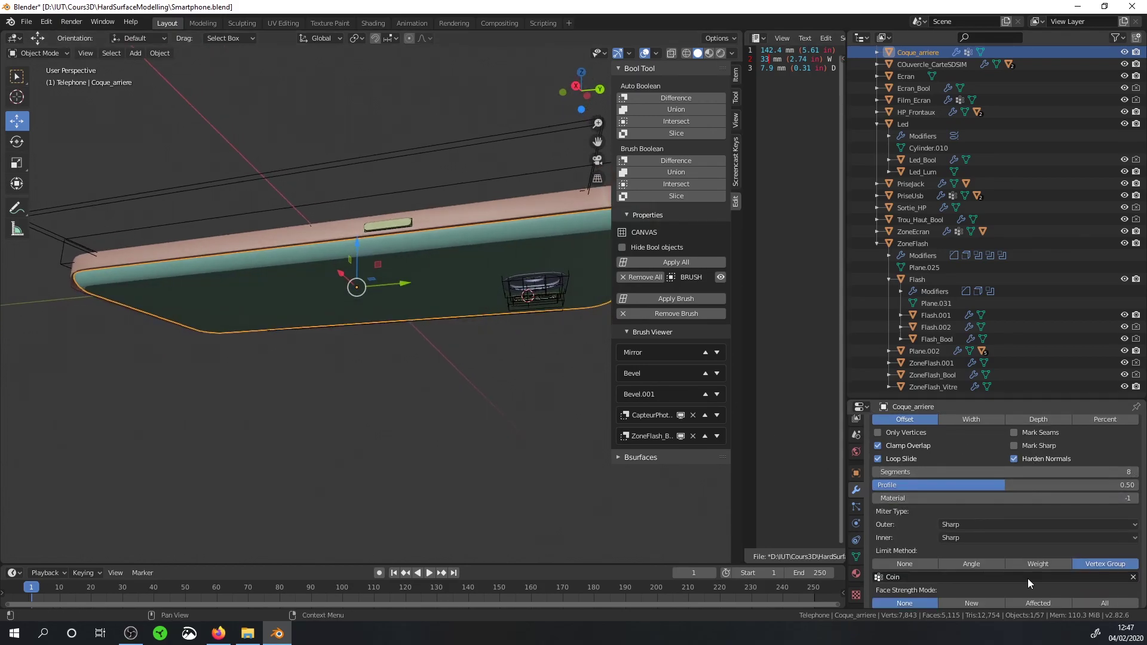
pyautogui.scroll(-5, 1027, 578)
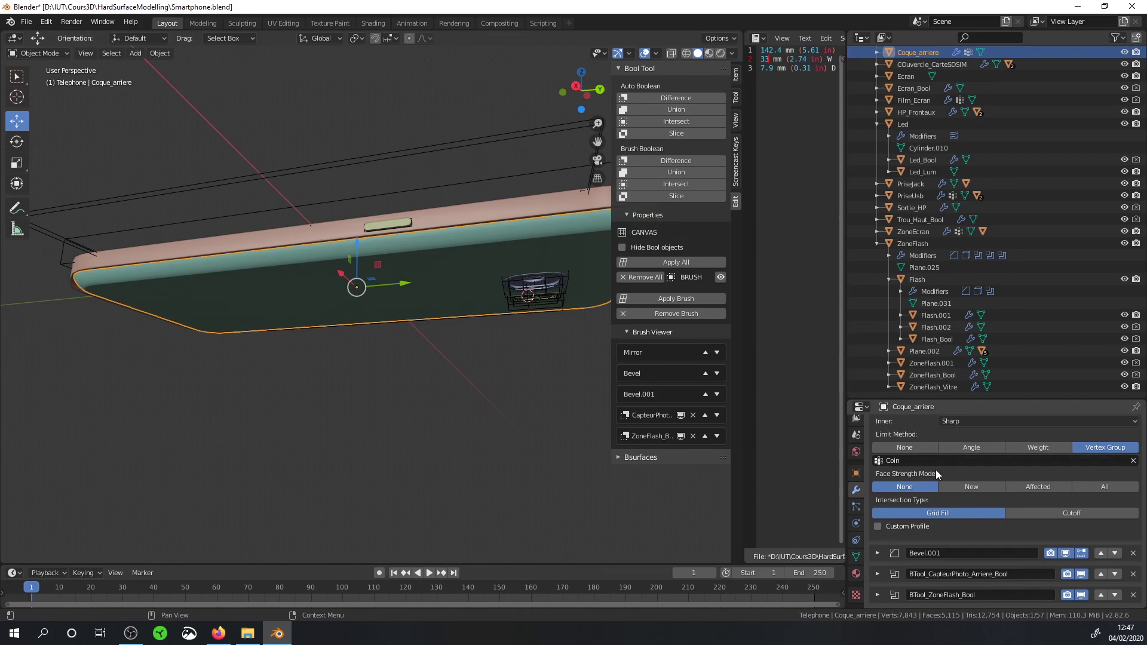
pyautogui.scroll(2, 1024, 505)
pyautogui.scroll(3, 1020, 484)
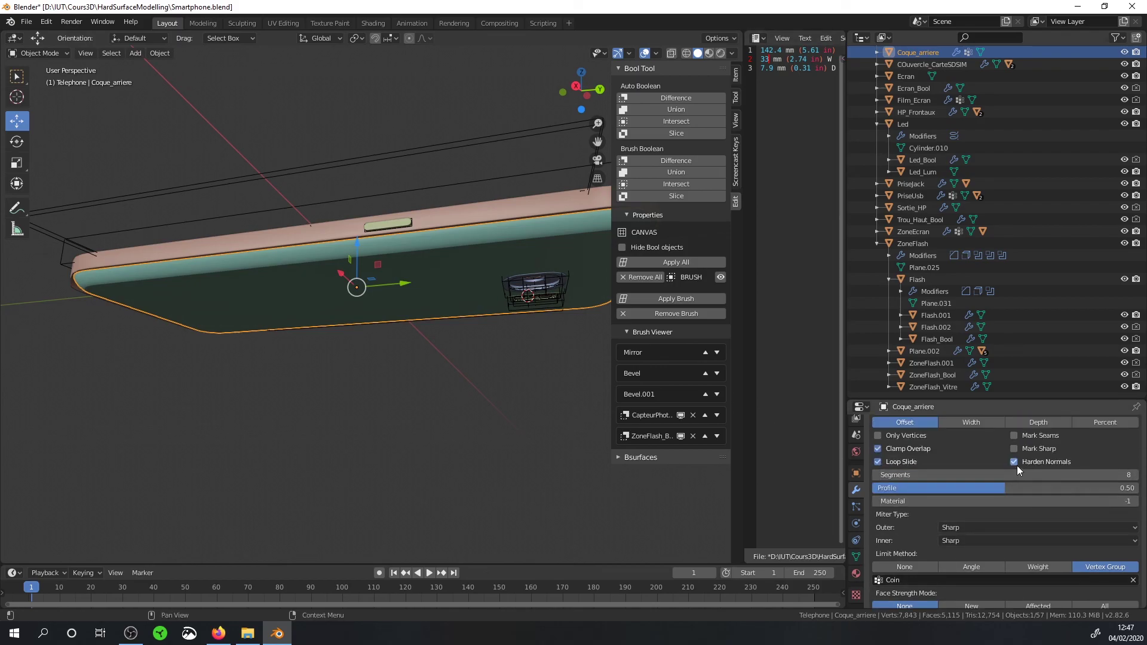
pyautogui.scroll(-5, 1019, 490)
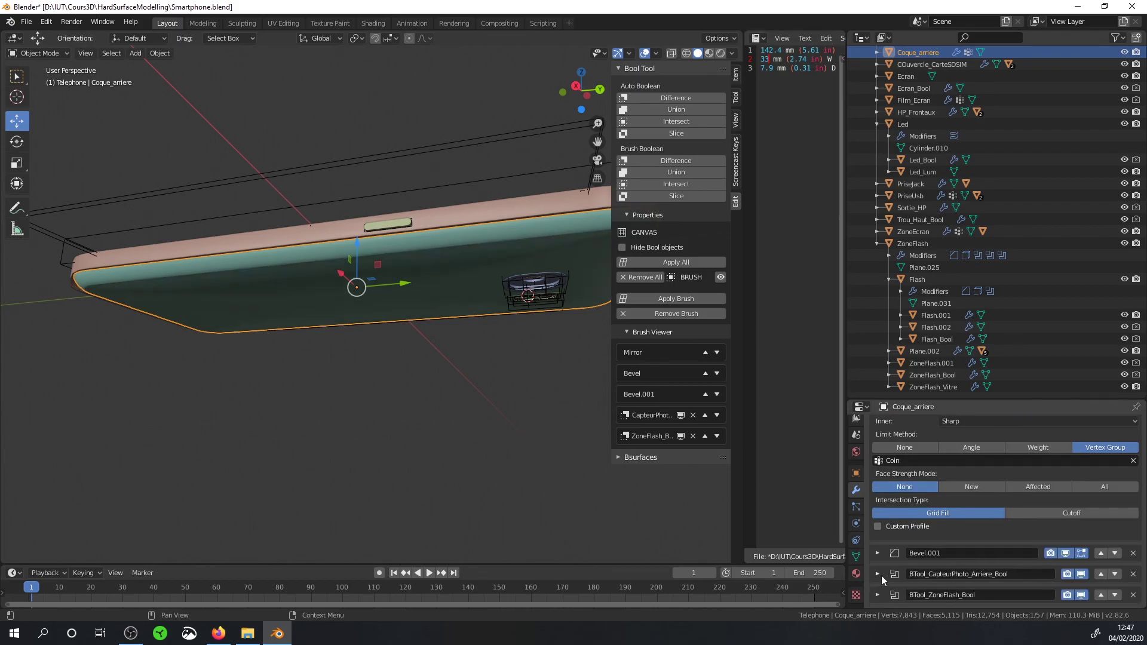
# Step: Enable Harden Normals on Bevel.001 and save the Smartphone file
pyautogui.click(877, 553)
pyautogui.scroll(-3, 980, 556)
pyautogui.scroll(-2, 991, 561)
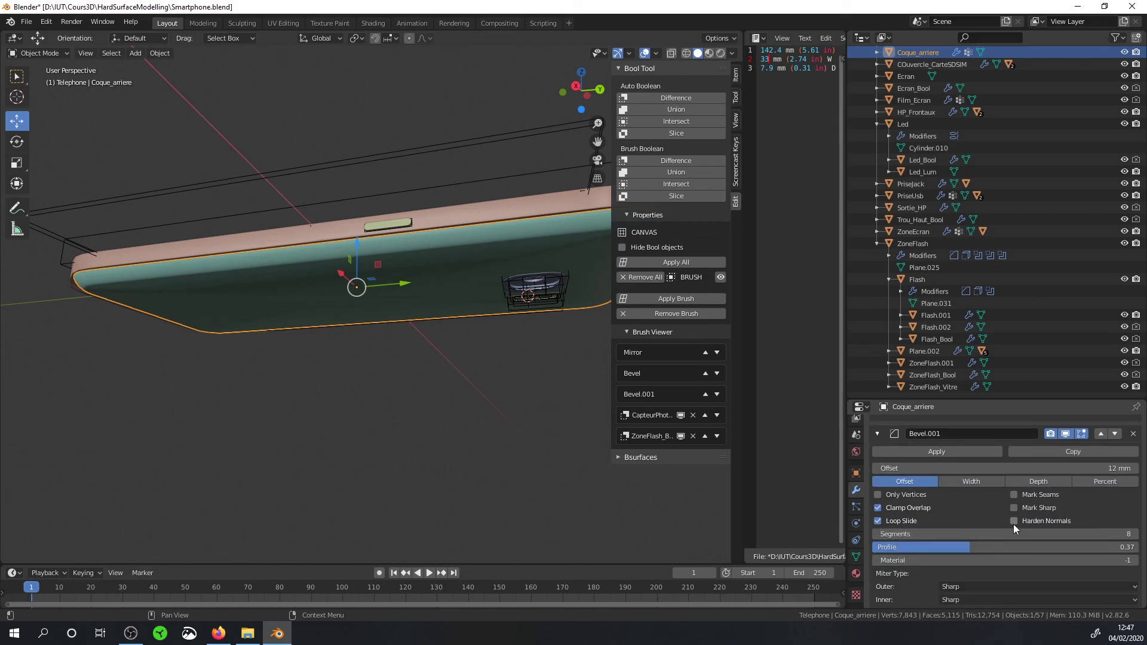
pyautogui.click(1013, 519)
pyautogui.moveTo(419, 394)
pyautogui.mouseDown(button='middle')
pyautogui.moveTo(467, 179)
pyautogui.moveTo(481, 234)
pyautogui.moveTo(449, 266)
pyautogui.moveTo(447, 238)
pyautogui.moveTo(449, 333)
pyautogui.moveTo(574, 427)
pyautogui.moveTo(501, 388)
pyautogui.mouseUp(button='middle')
pyautogui.hotkey('ctrl', 's')
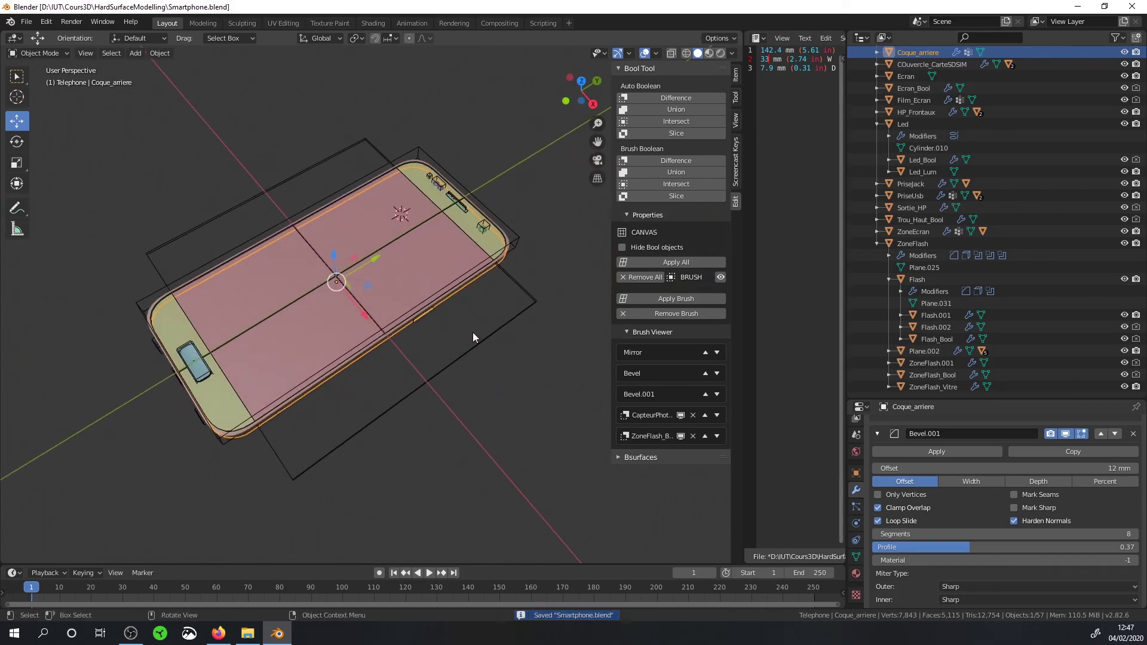
pyautogui.moveTo(472, 332); pyautogui.dragTo(529, 300, button='middle')
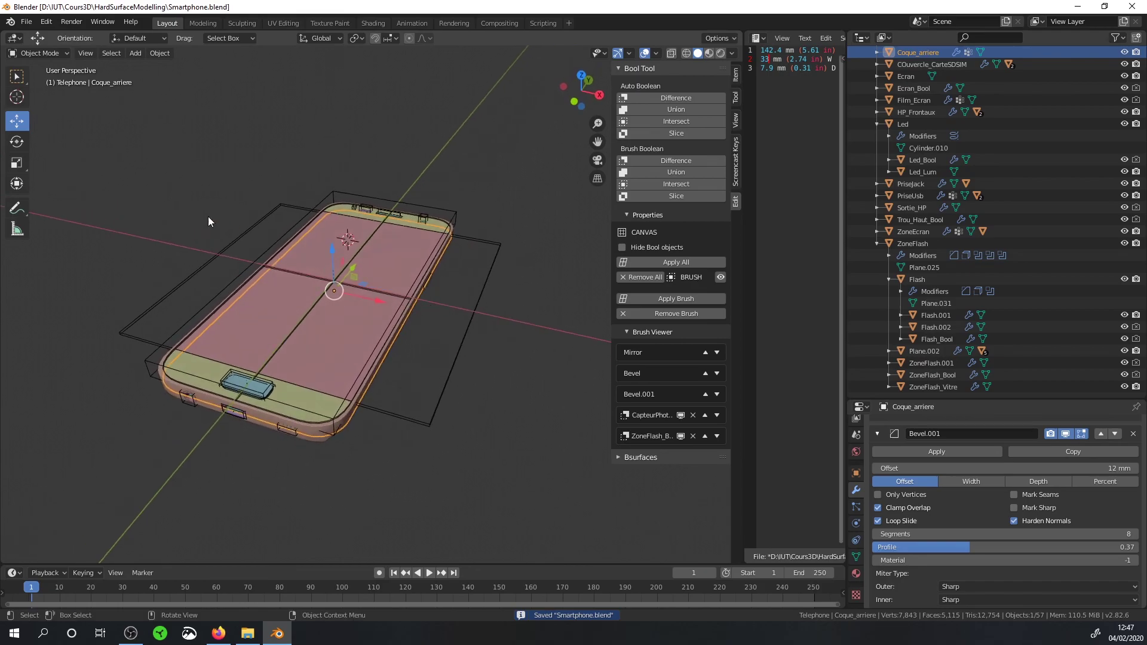